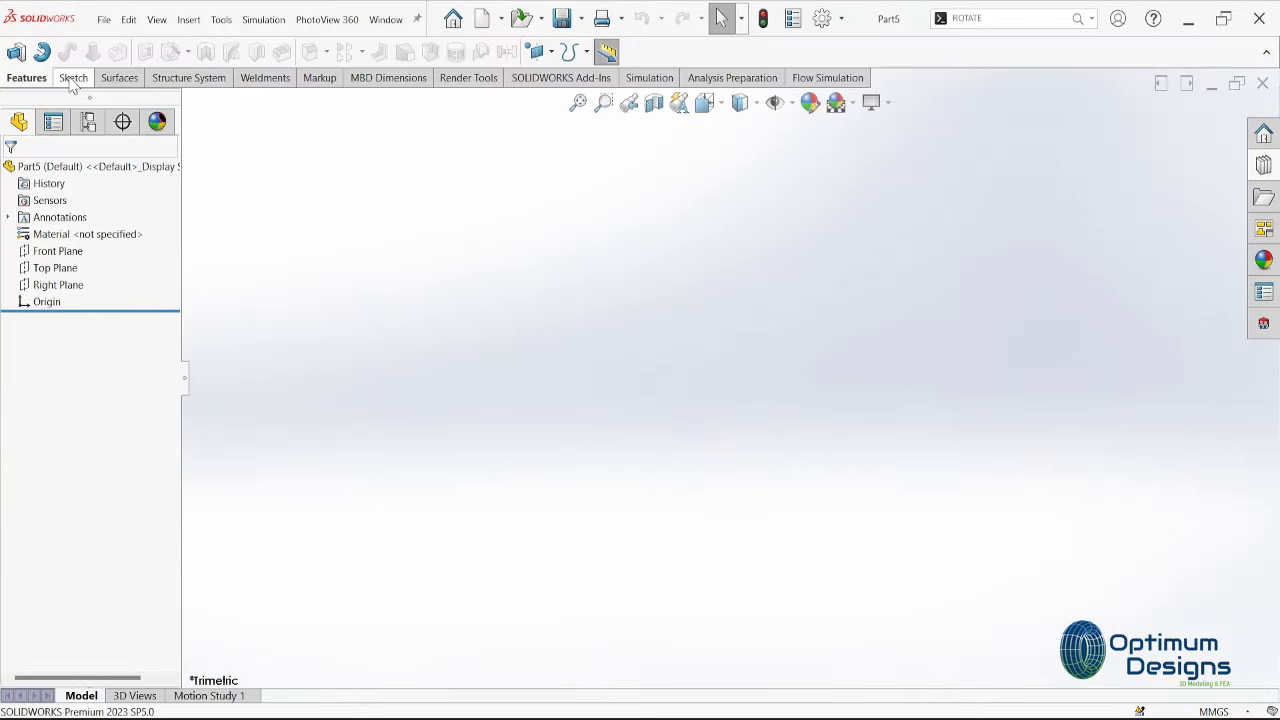
Turn the view normal to the Right Plane and start Sketch1 on it
{"action": "left_click", "coordinate": [72, 80]}
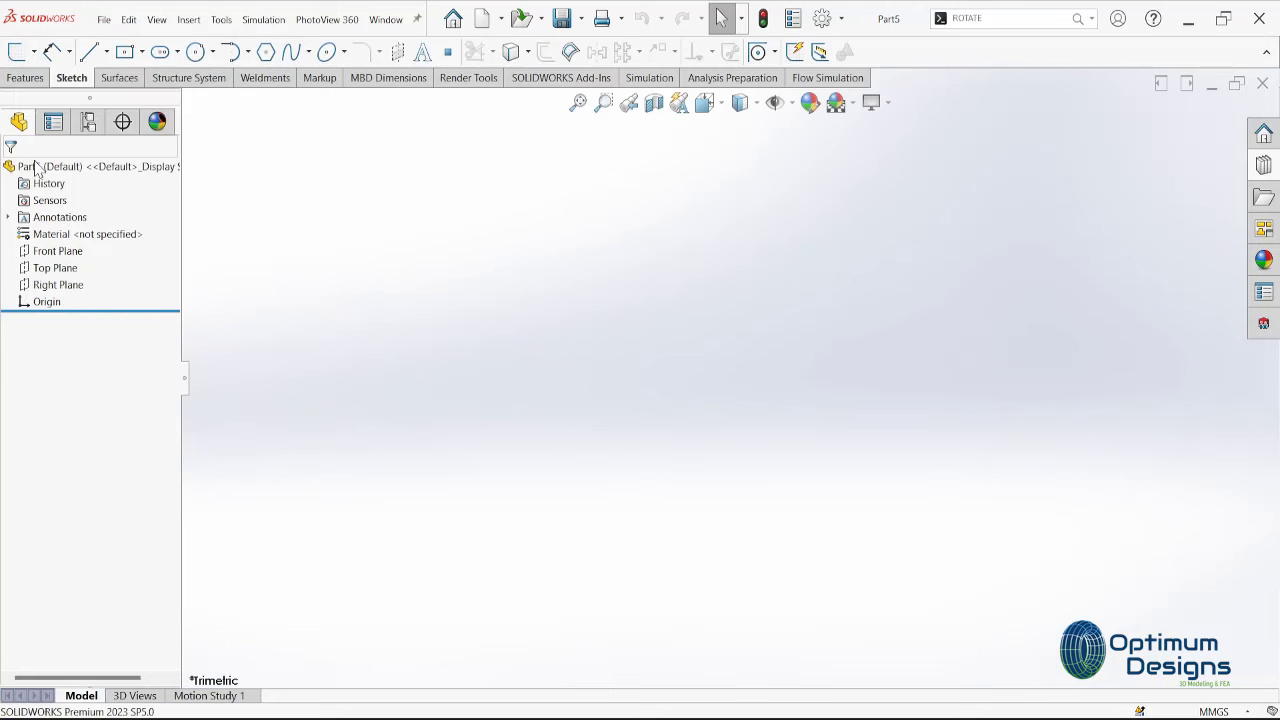
{"action": "right_click", "coordinate": [50, 285]}
{"action": "left_click", "coordinate": [130, 257]}
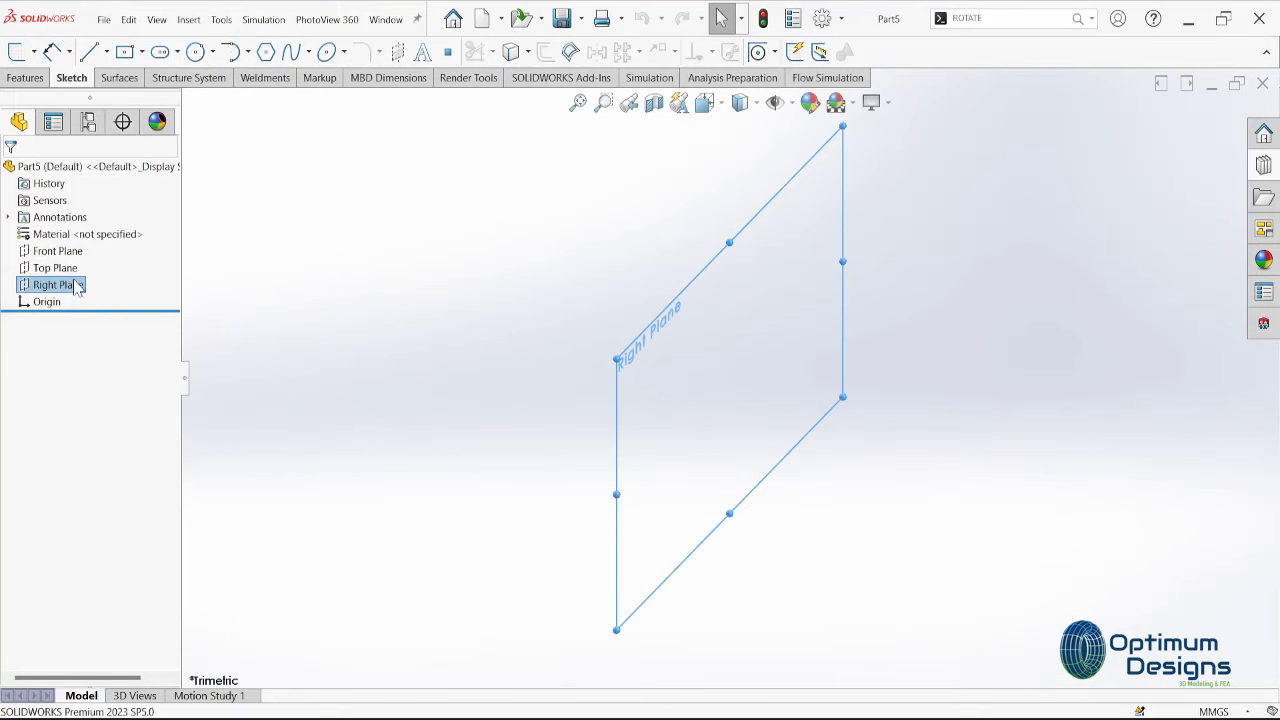
{"action": "right_click", "coordinate": [55, 285]}
{"action": "left_click", "coordinate": [69, 257]}
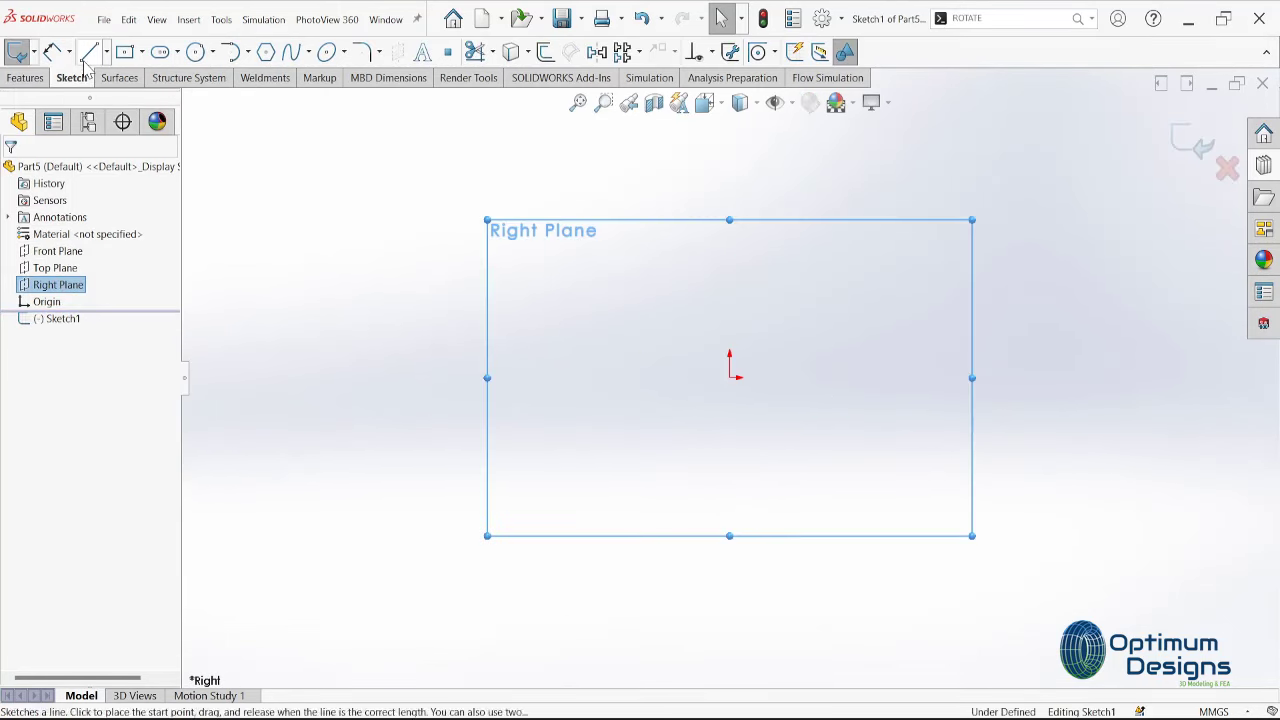
Draw a closed four-line trapezoid with a short top edge near the origin and wide bottom edge
{"action": "left_click", "coordinate": [88, 51]}
{"action": "left_click", "coordinate": [667, 377]}
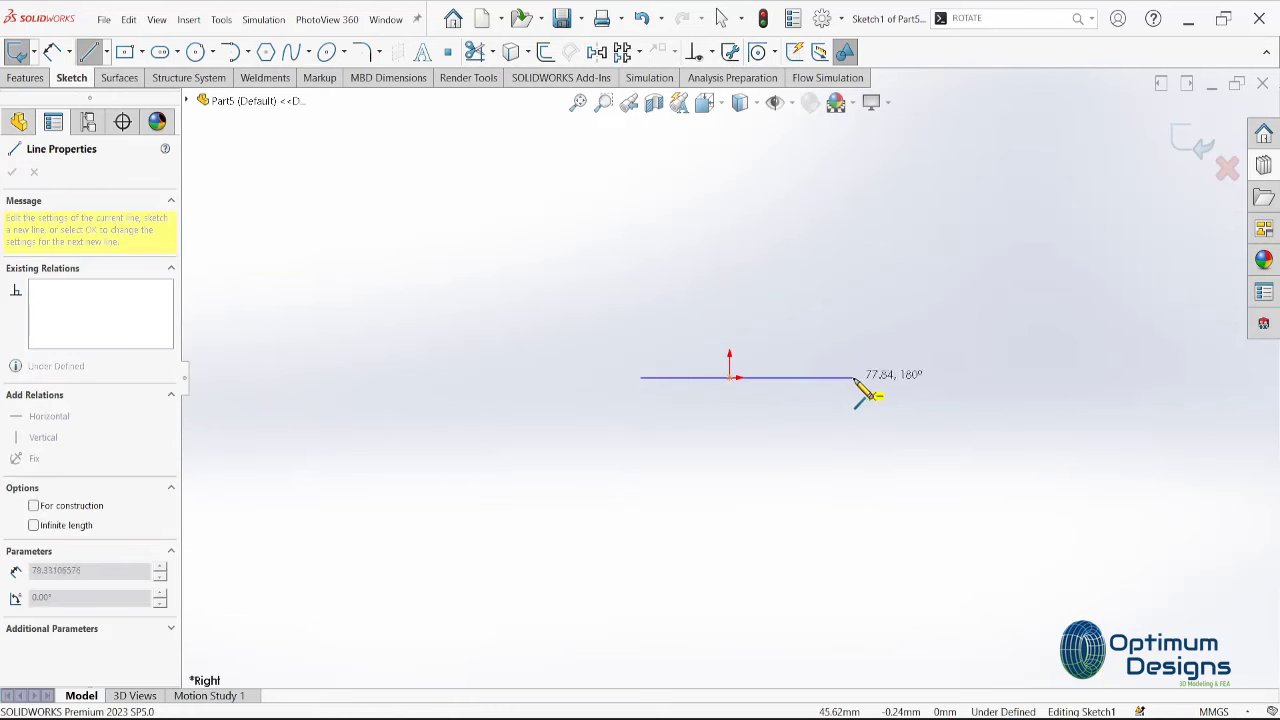
{"action": "left_click", "coordinate": [821, 377]}
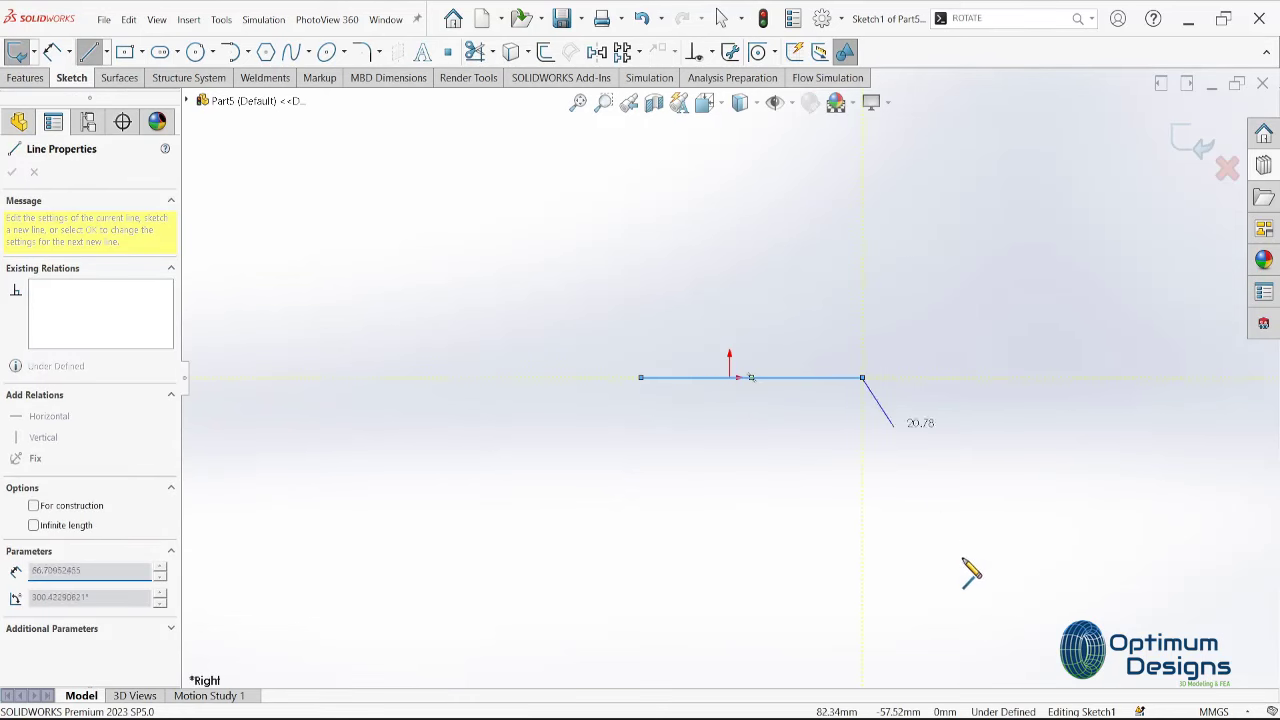
{"action": "left_click", "coordinate": [911, 659]}
{"action": "left_click", "coordinate": [393, 659]}
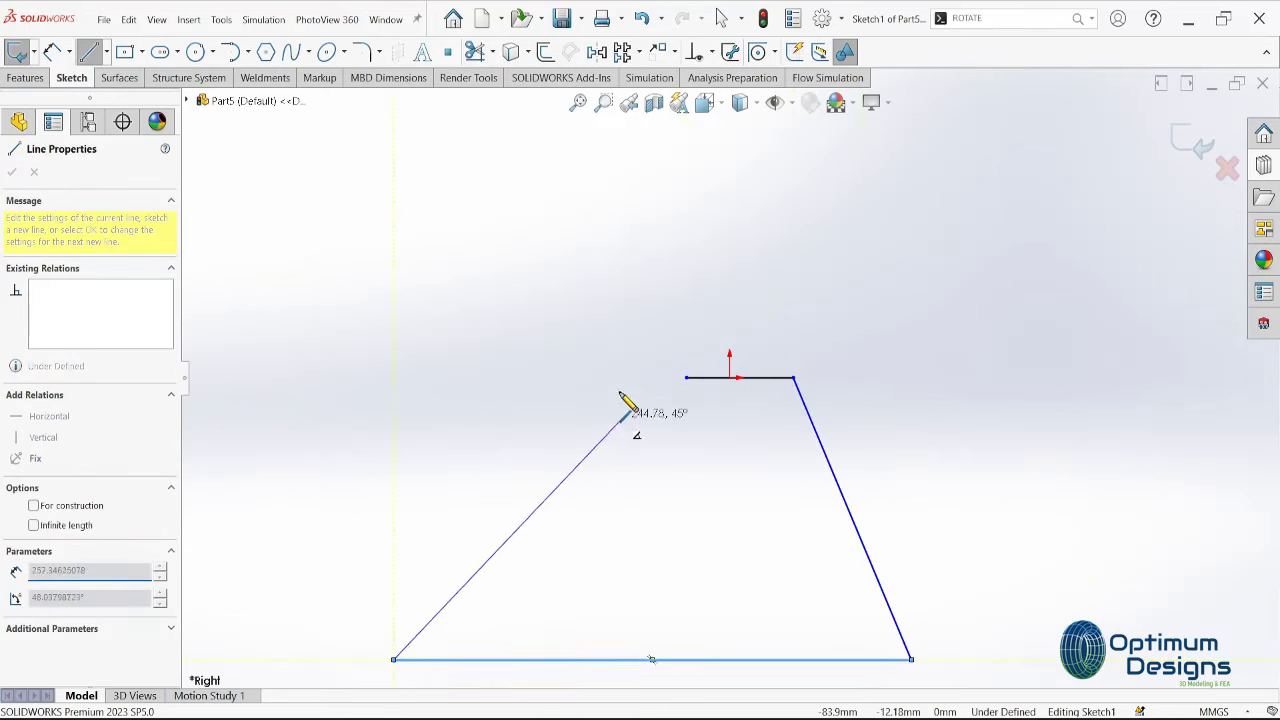
{"action": "left_click", "coordinate": [636, 378]}
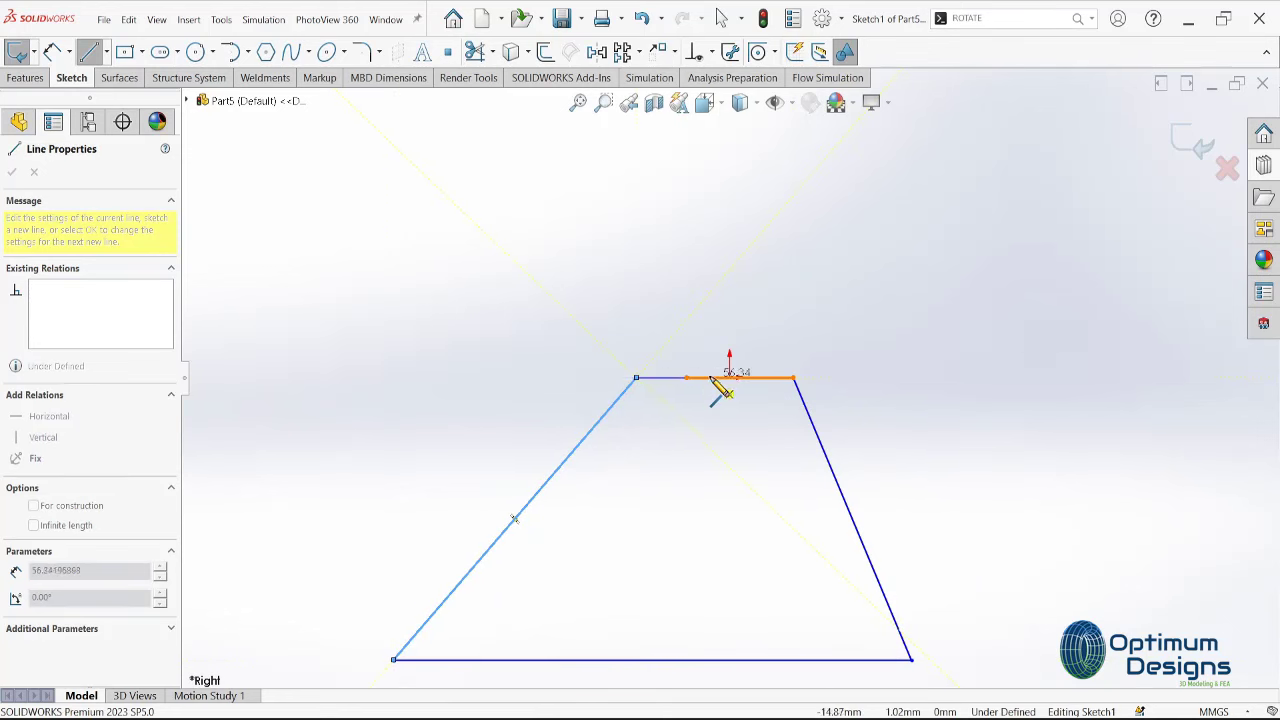
{"action": "left_click", "coordinate": [686, 378]}
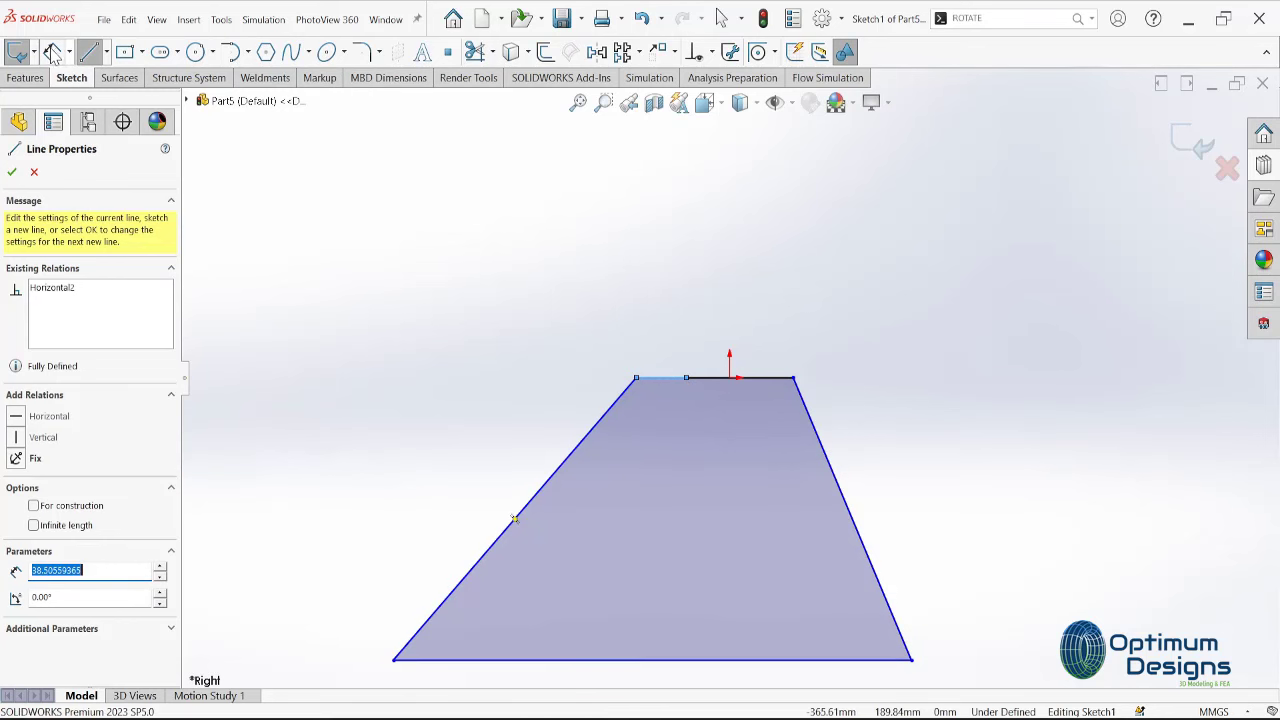
{"action": "key", "text": "Escape"}
{"action": "key", "text": "Escape"}
Dimension the trapezoid's top edge width as 350
{"action": "left_click", "coordinate": [637, 379]}
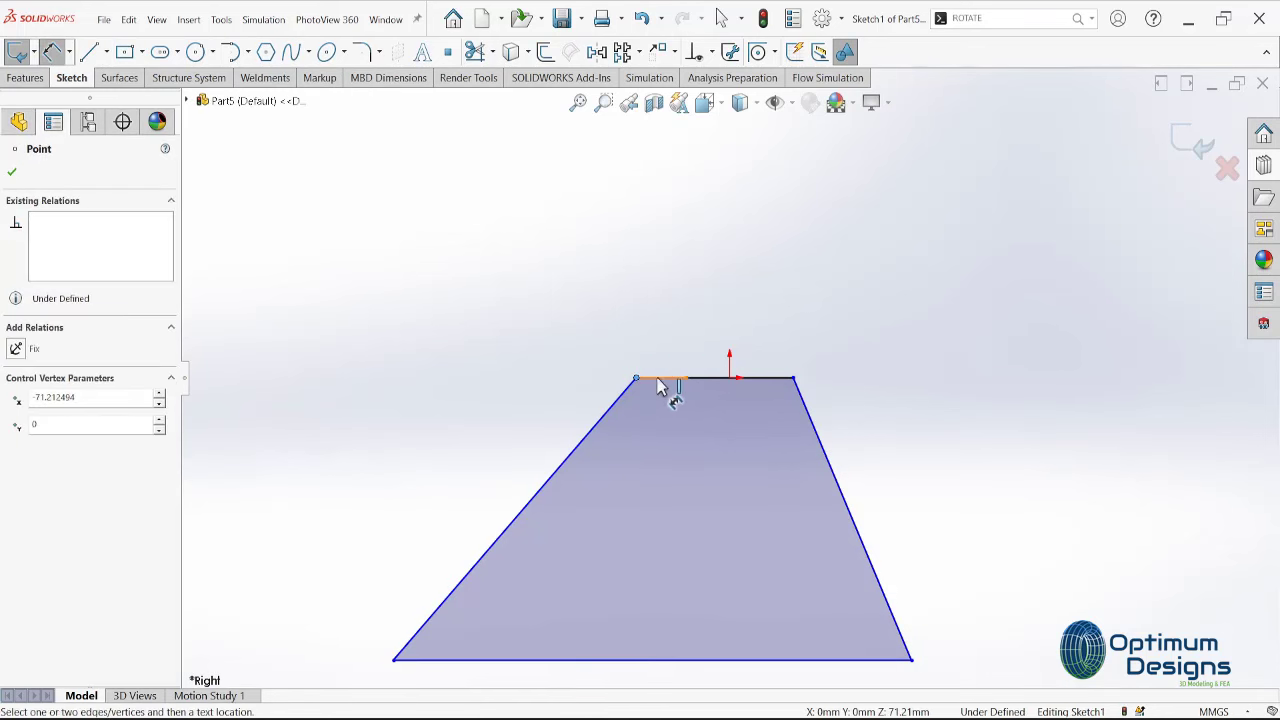
{"action": "left_click", "coordinate": [793, 378]}
{"action": "left_click", "coordinate": [737, 323]}
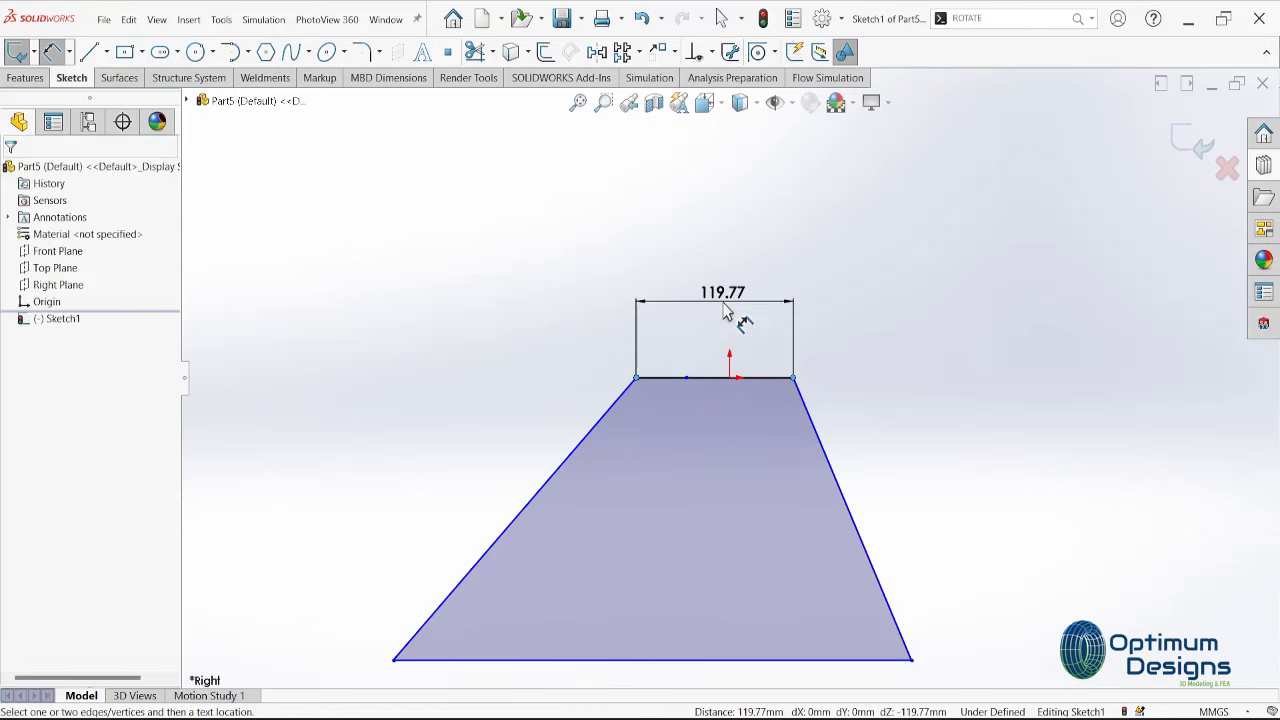
{"action": "type", "text": "350"}
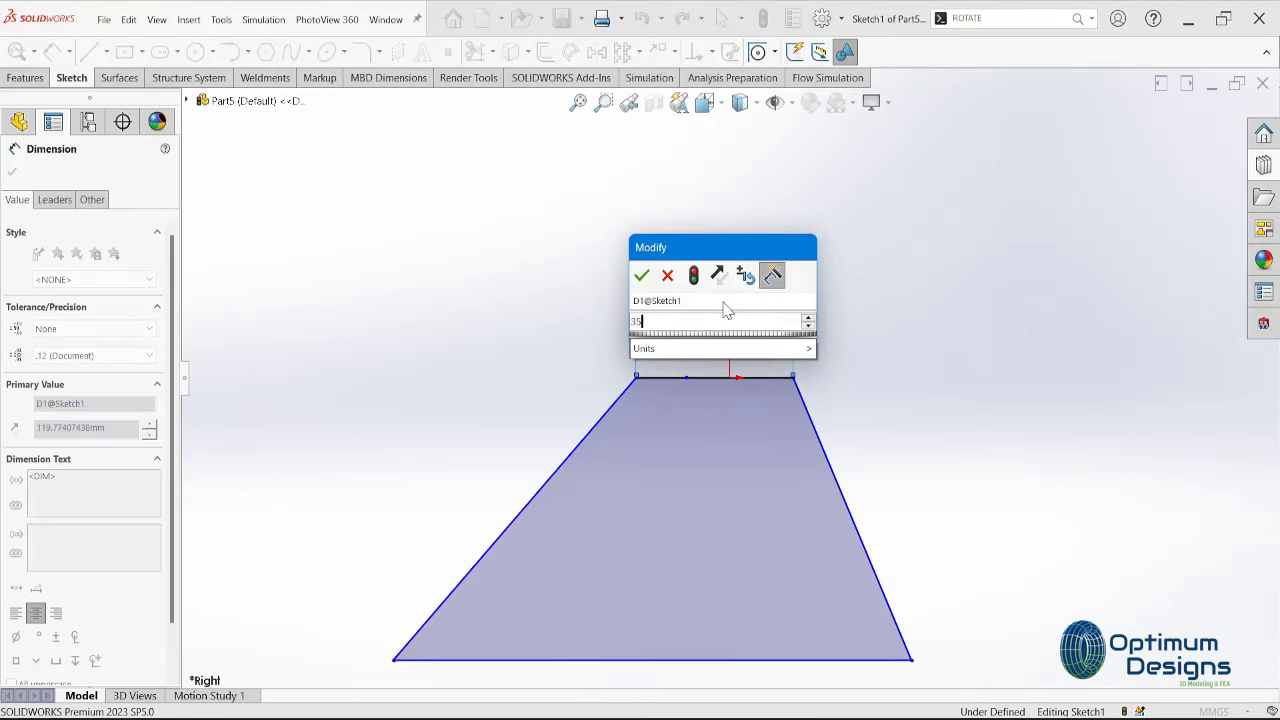
{"action": "key", "text": "Return"}
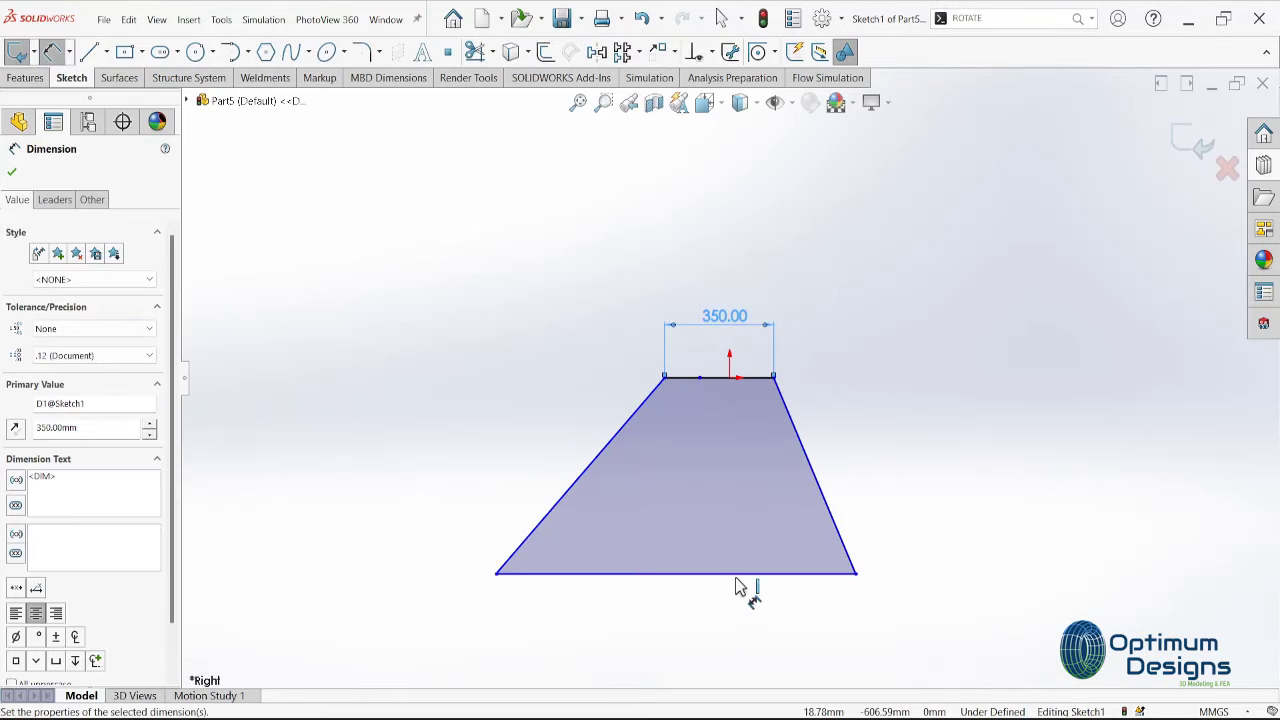
Dimension the bottom edge with the equation "D1@Sketch1"*2.5, giving 875
{"action": "left_click", "coordinate": [737, 576]}
{"action": "left_click", "coordinate": [735, 625]}
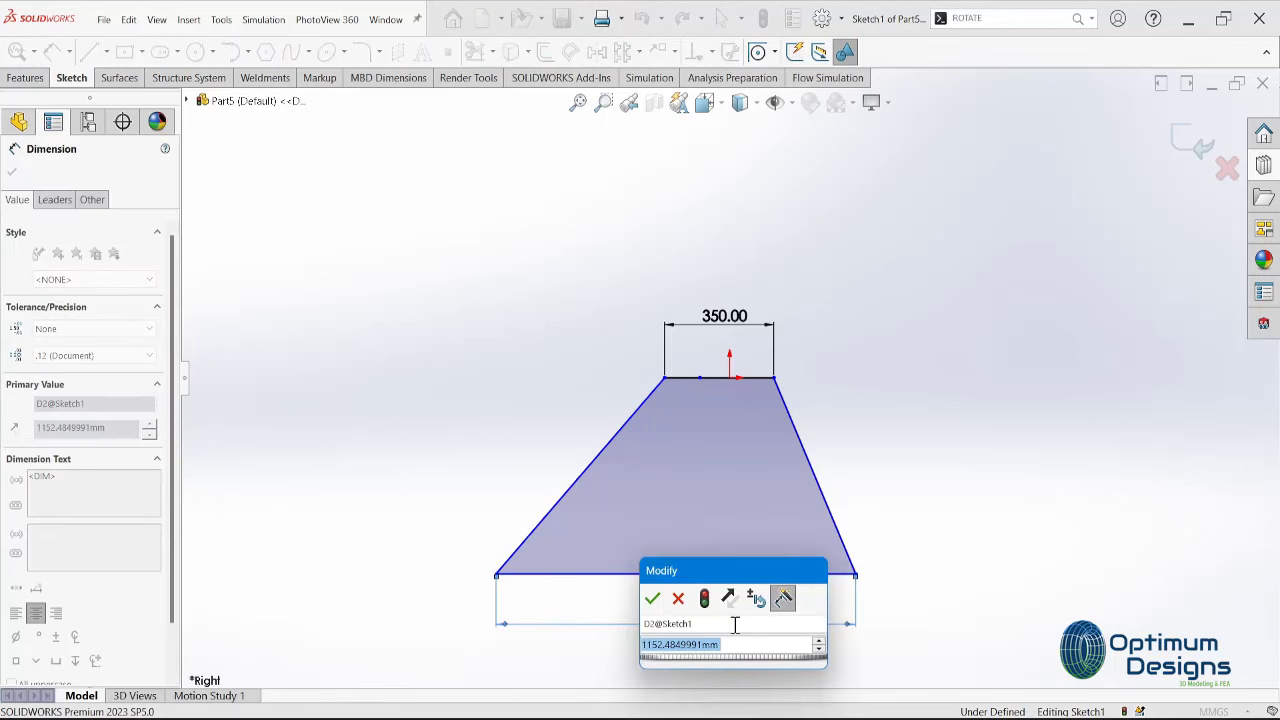
{"action": "type", "text": "="}
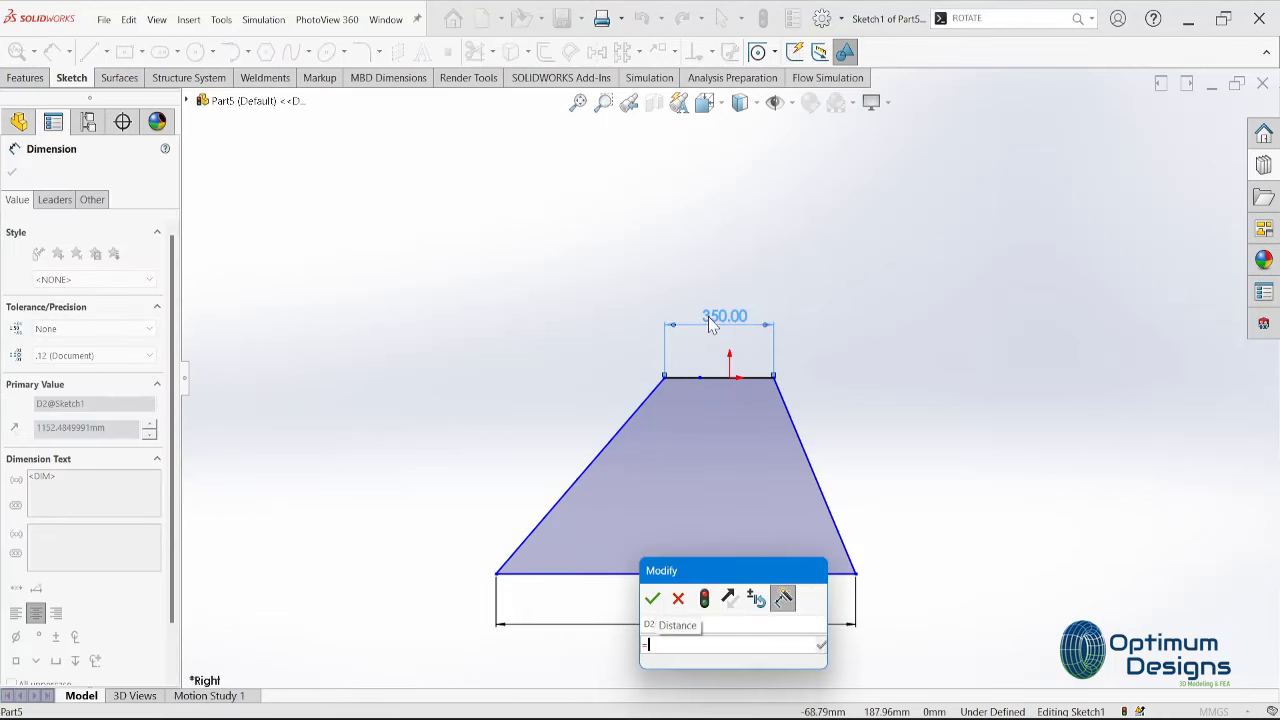
{"action": "left_click", "coordinate": [709, 320]}
{"action": "type", "text": "*2.5"}
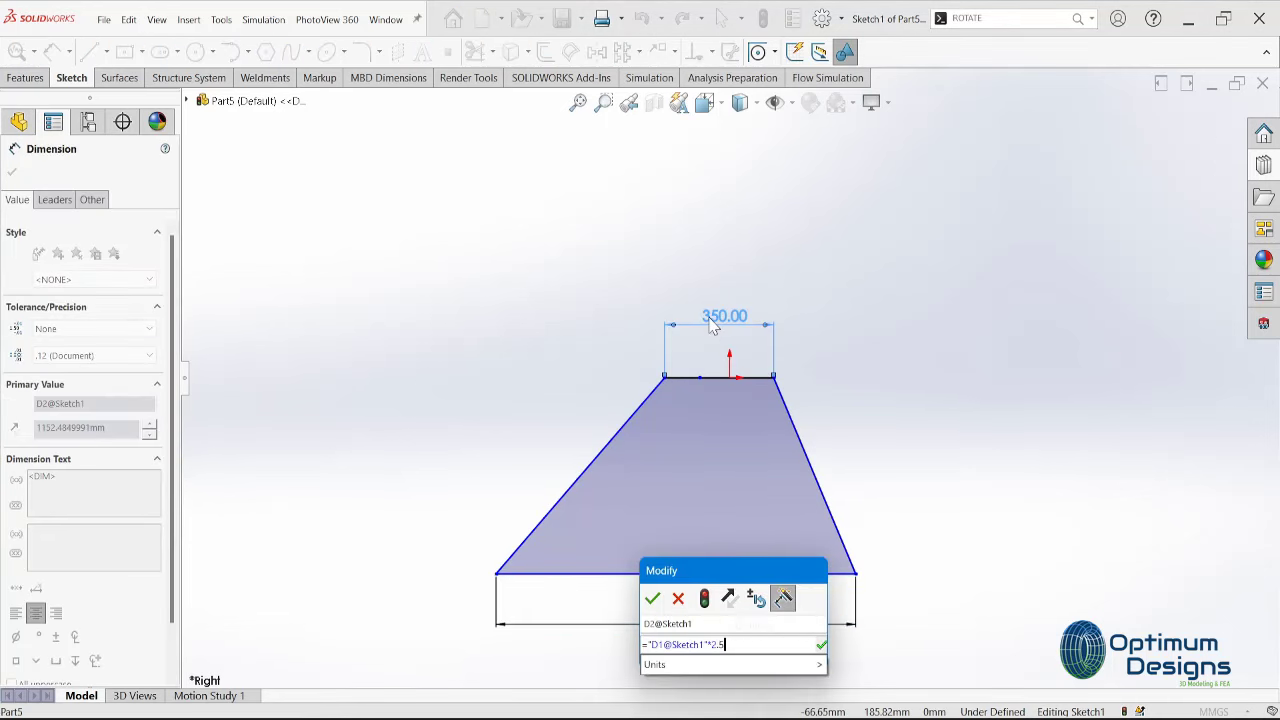
{"action": "key", "text": "Return"}
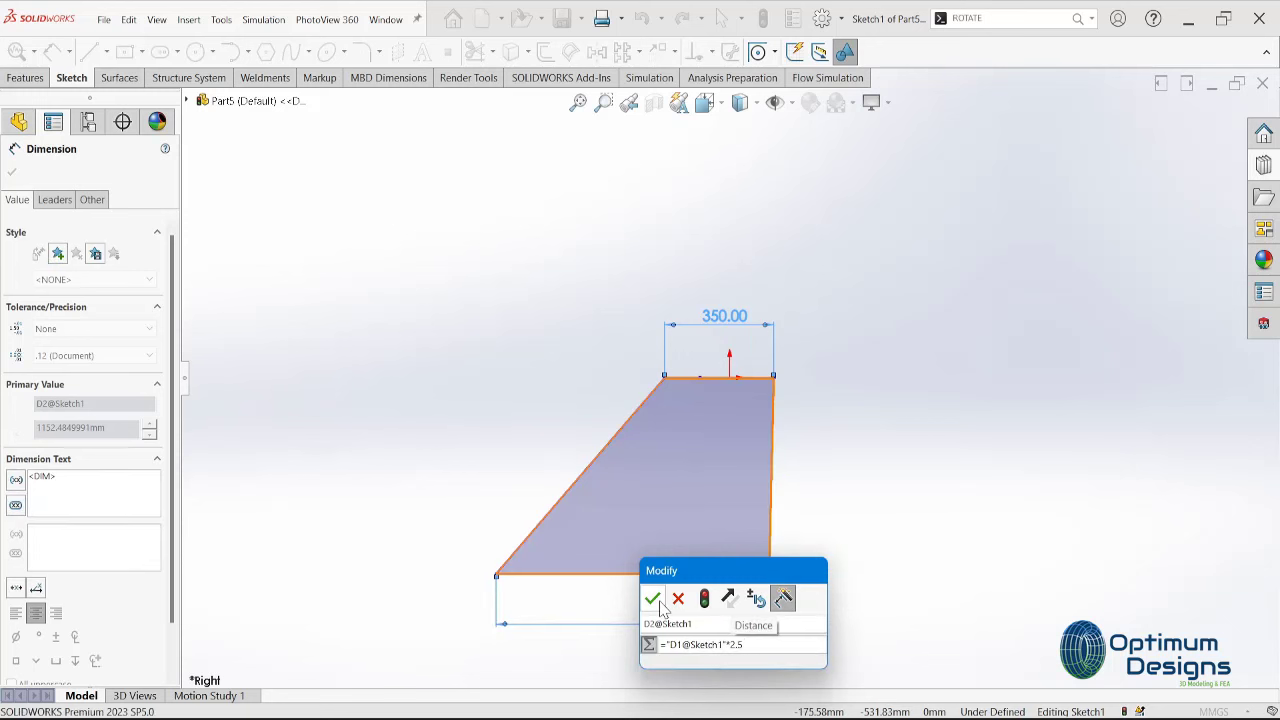
{"action": "left_click", "coordinate": [656, 600]}
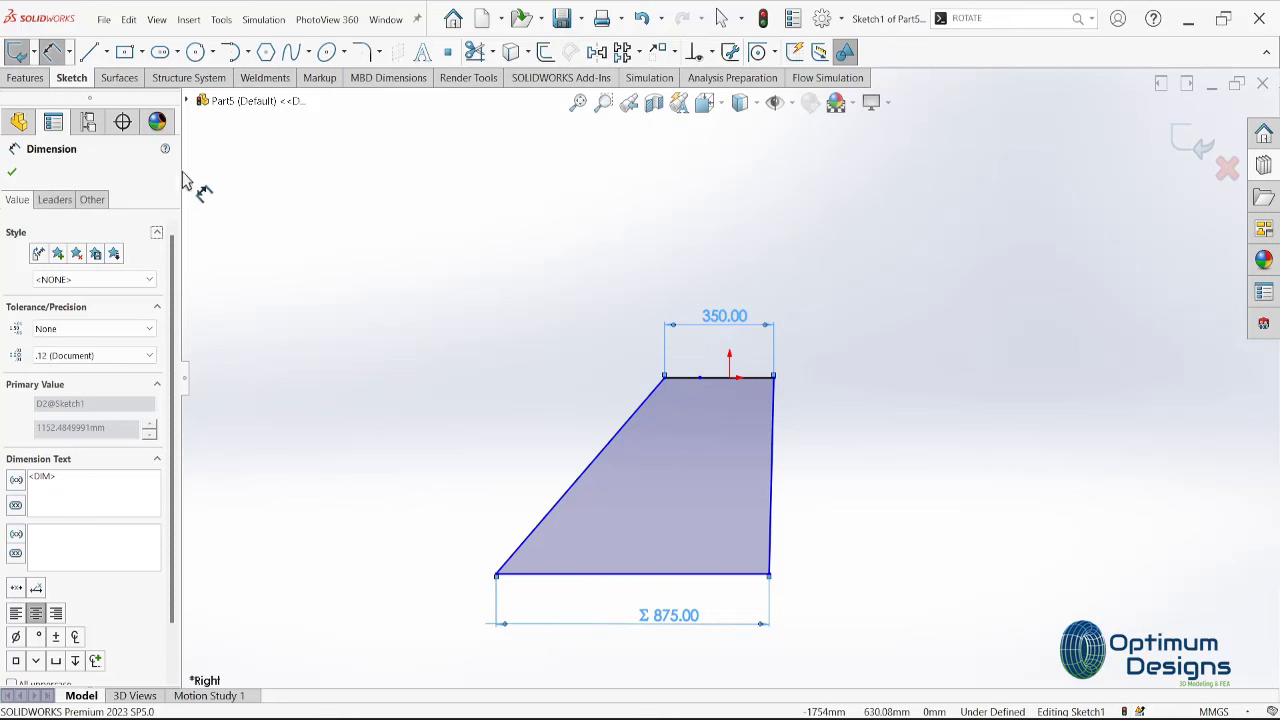
{"action": "left_click", "coordinate": [13, 176]}
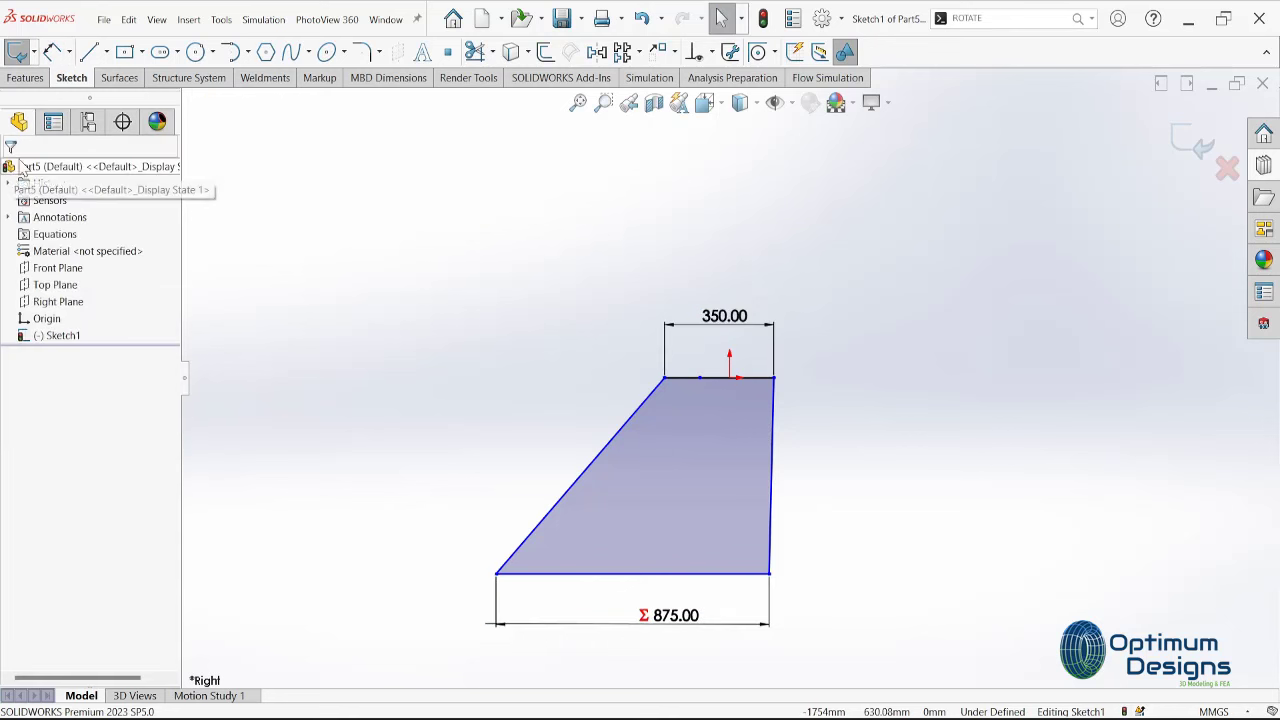
{"action": "left_click", "coordinate": [105, 51]}
{"action": "left_click", "coordinate": [122, 92]}
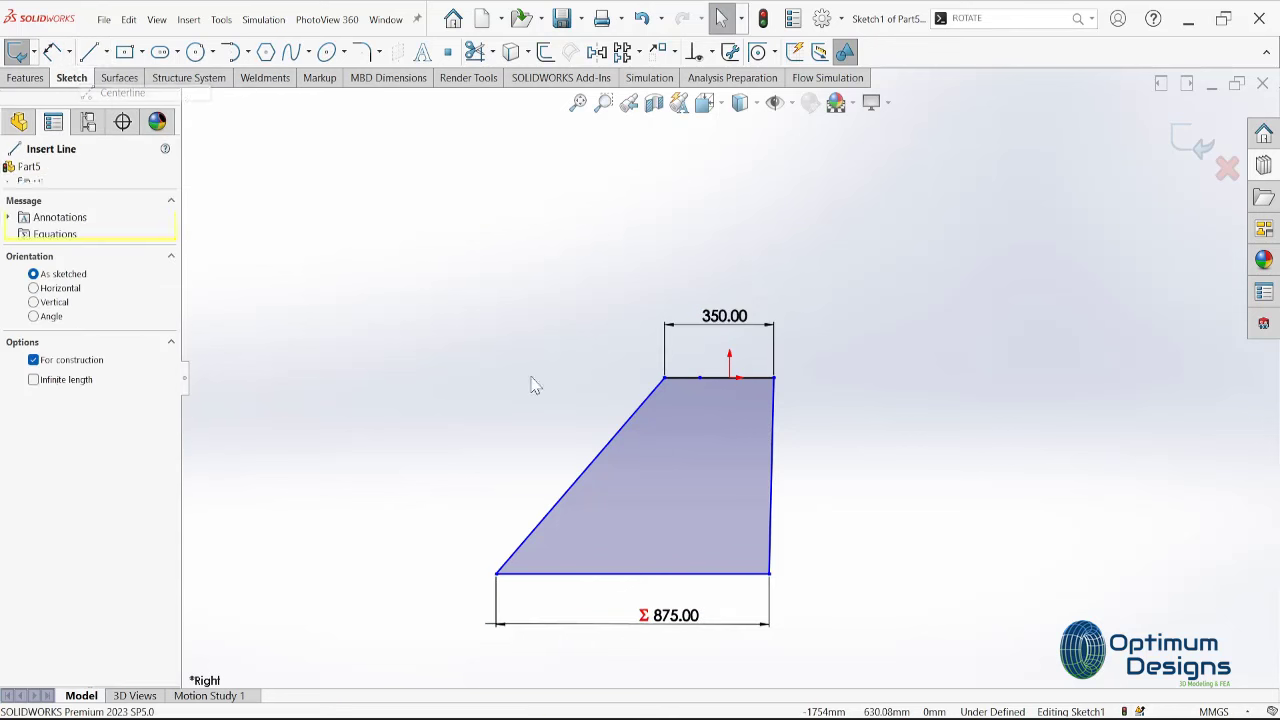
{"action": "left_click", "coordinate": [632, 575]}
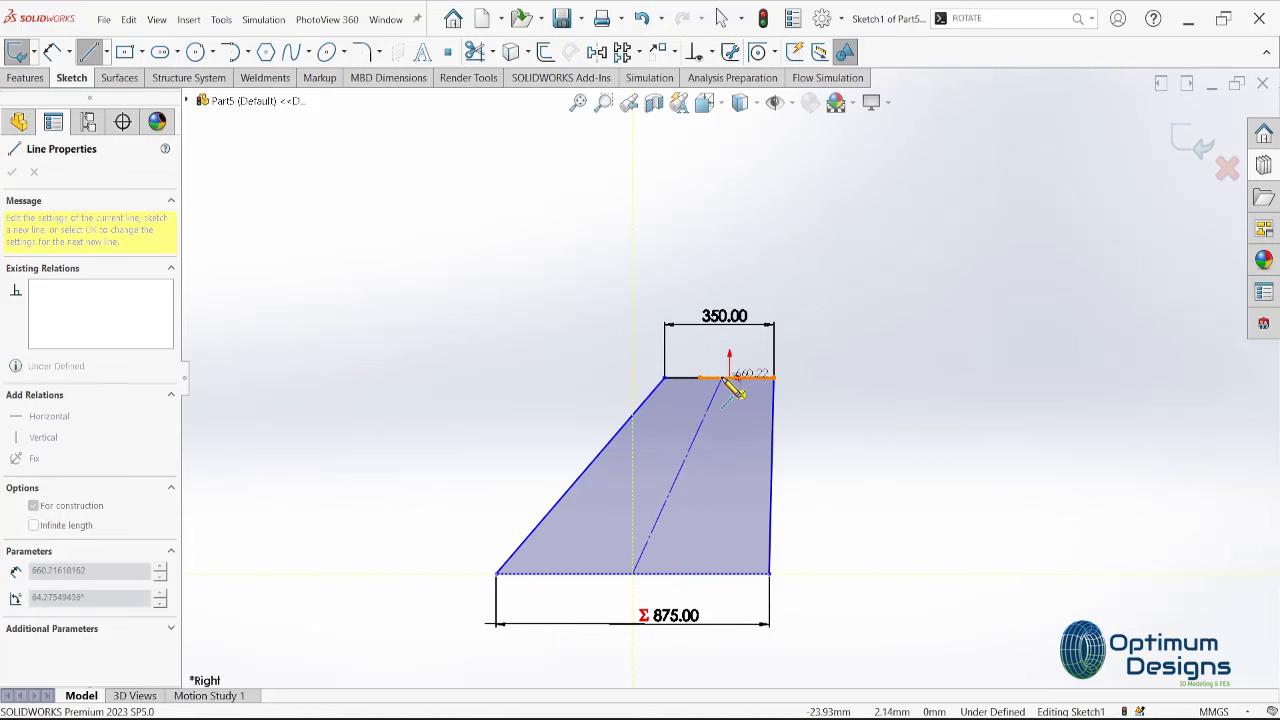
{"action": "key", "text": "Escape"}
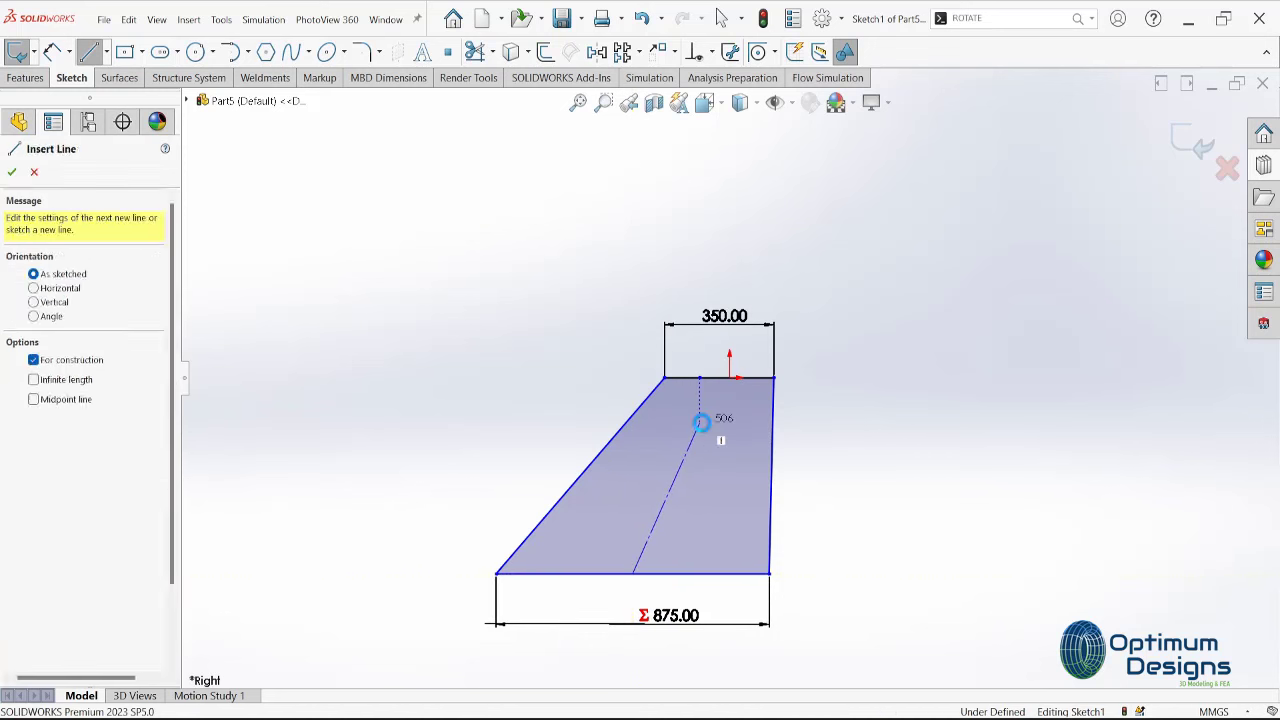
{"action": "key", "text": "Escape"}
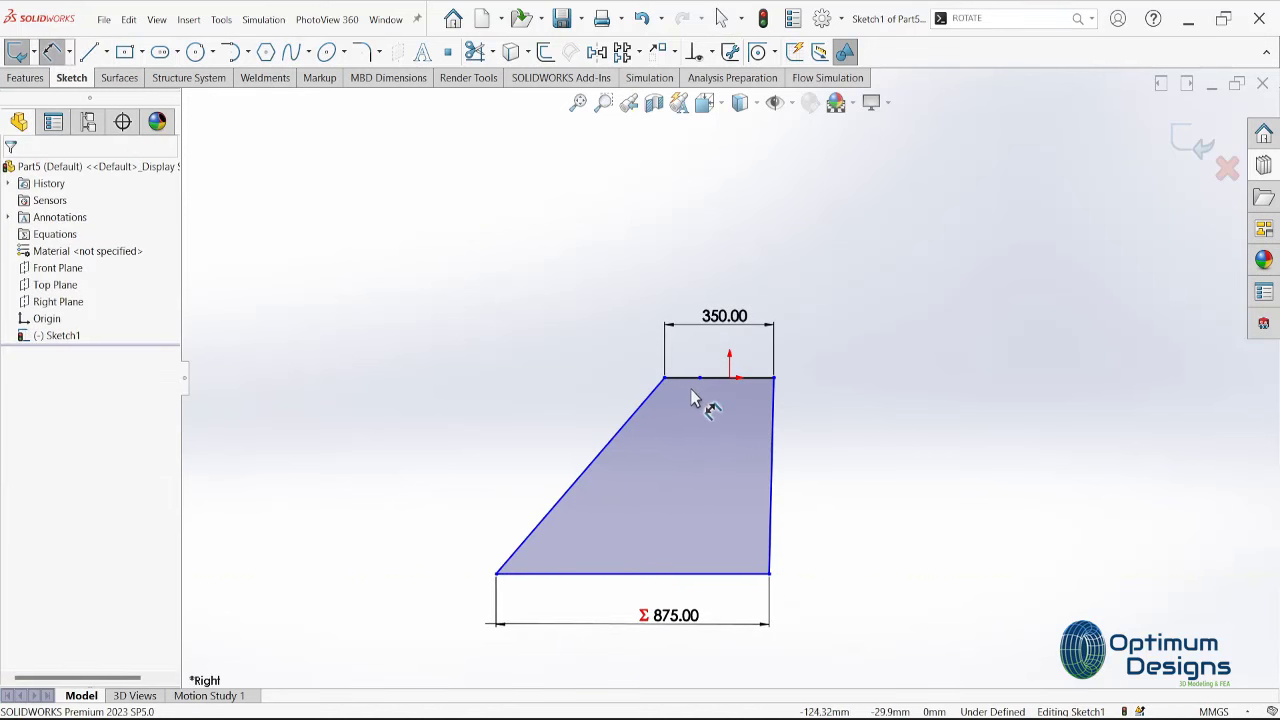
Set both slanted sides to 130° from the top edge
{"action": "left_click", "coordinate": [686, 390]}
{"action": "left_click", "coordinate": [641, 405]}
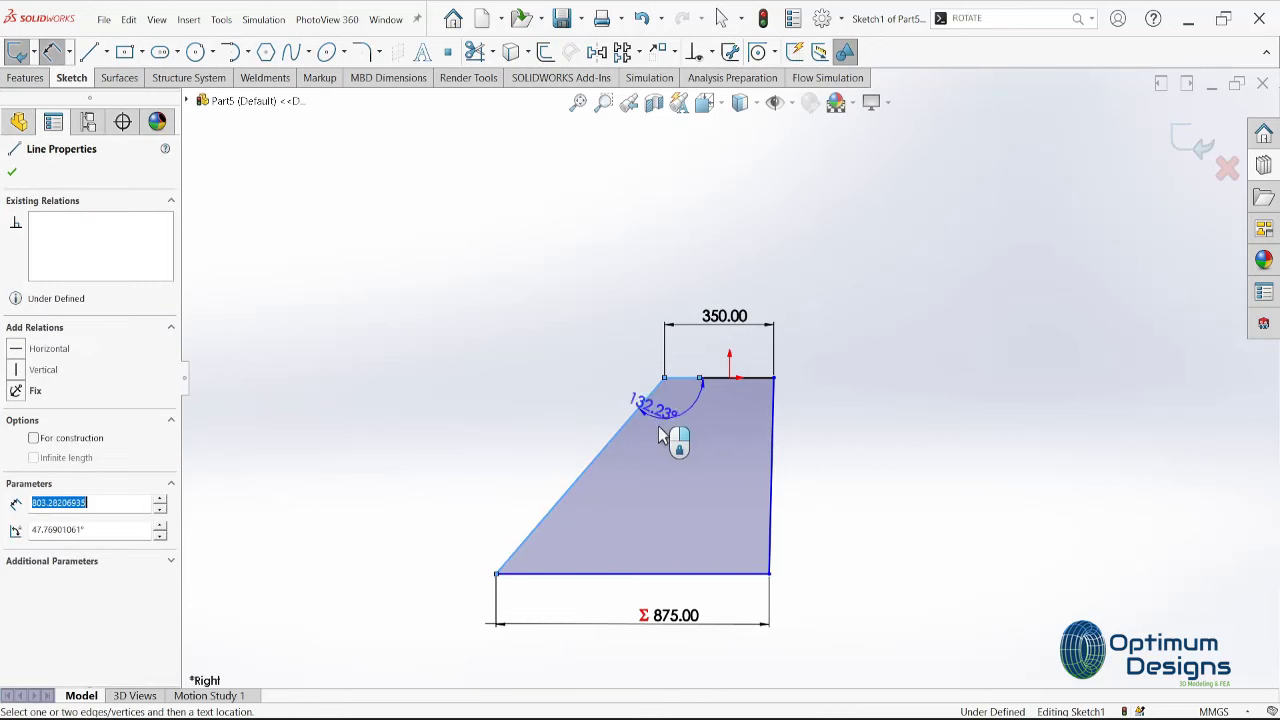
{"action": "left_click", "coordinate": [679, 450]}
{"action": "type", "text": "130."}
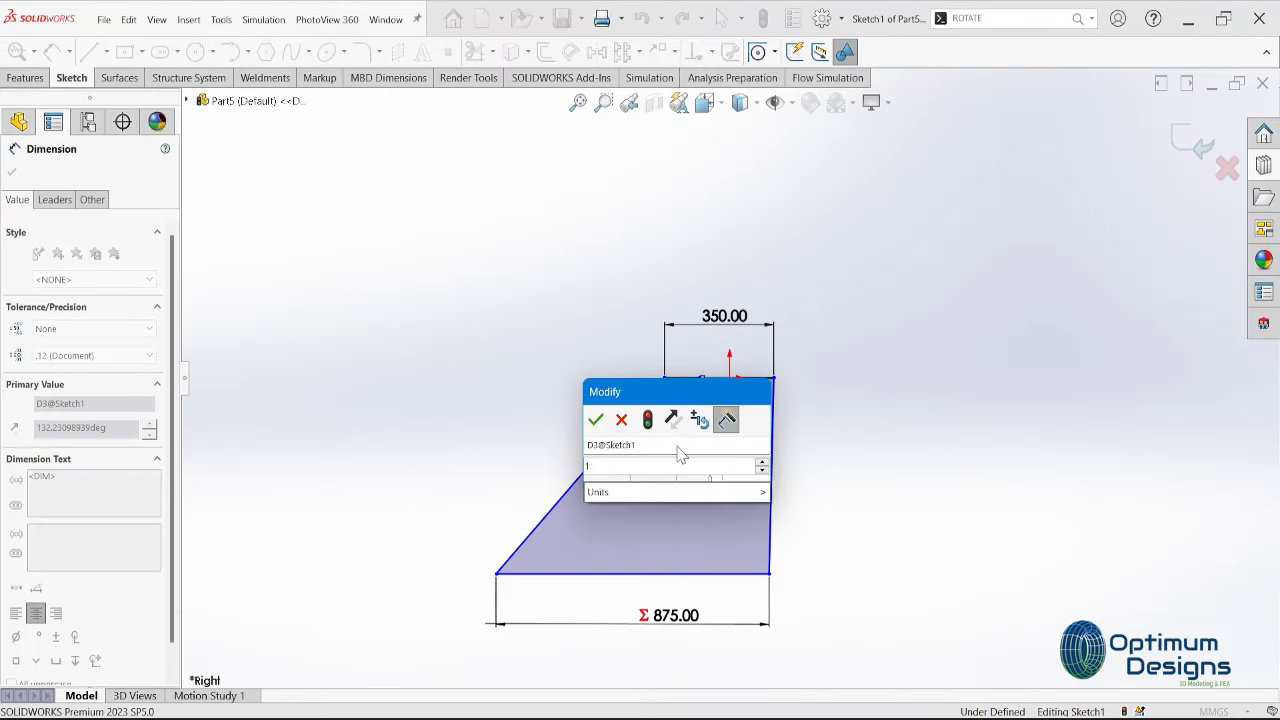
{"action": "key", "text": "Return"}
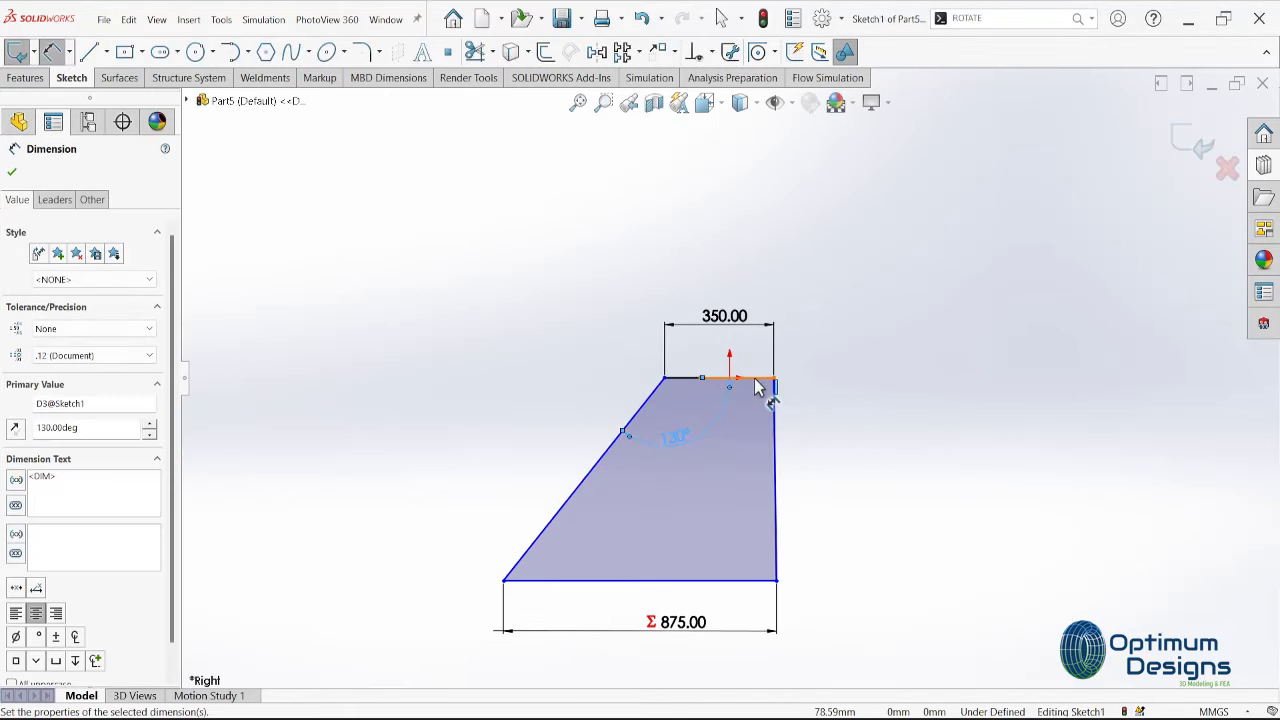
{"action": "left_click", "coordinate": [768, 379]}
{"action": "left_click", "coordinate": [775, 412]}
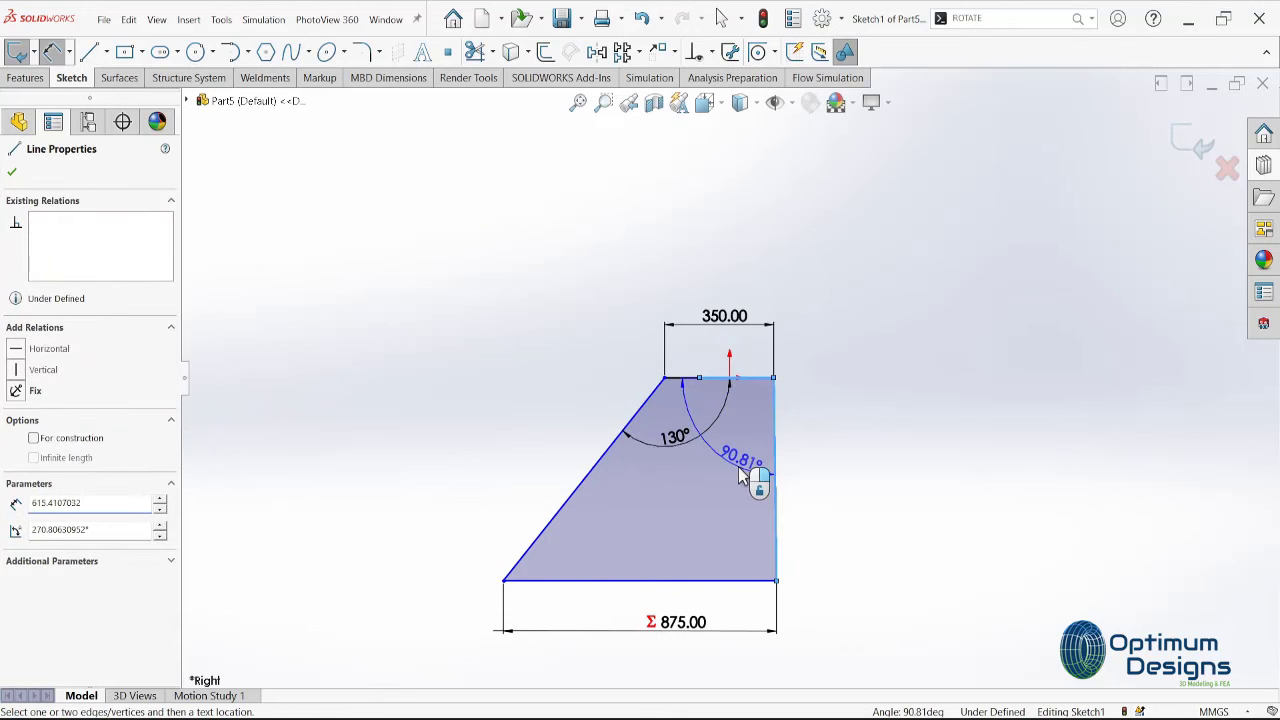
{"action": "left_click", "coordinate": [742, 475]}
{"action": "type", "text": "130"}
{"action": "key", "text": "Return"}
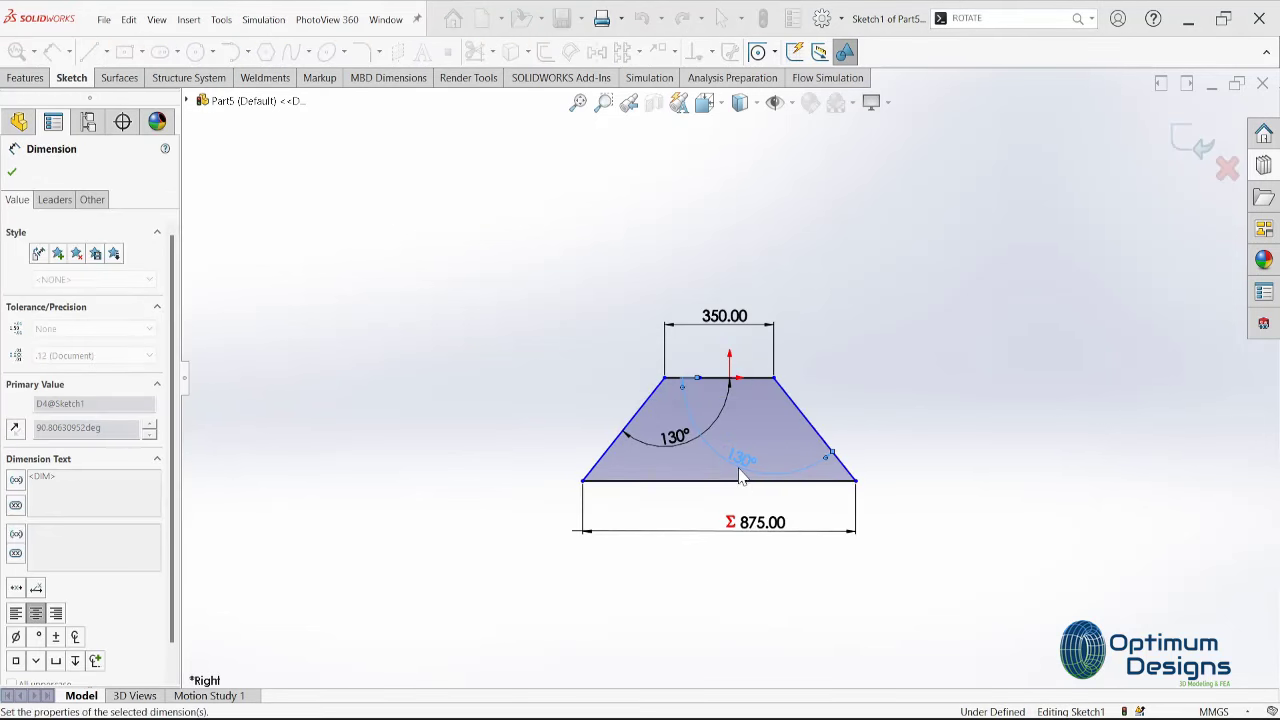
Add a driven 312.84 height dimension between the top and bottom edges
{"action": "left_click", "coordinate": [750, 378]}
{"action": "left_click", "coordinate": [760, 482]}
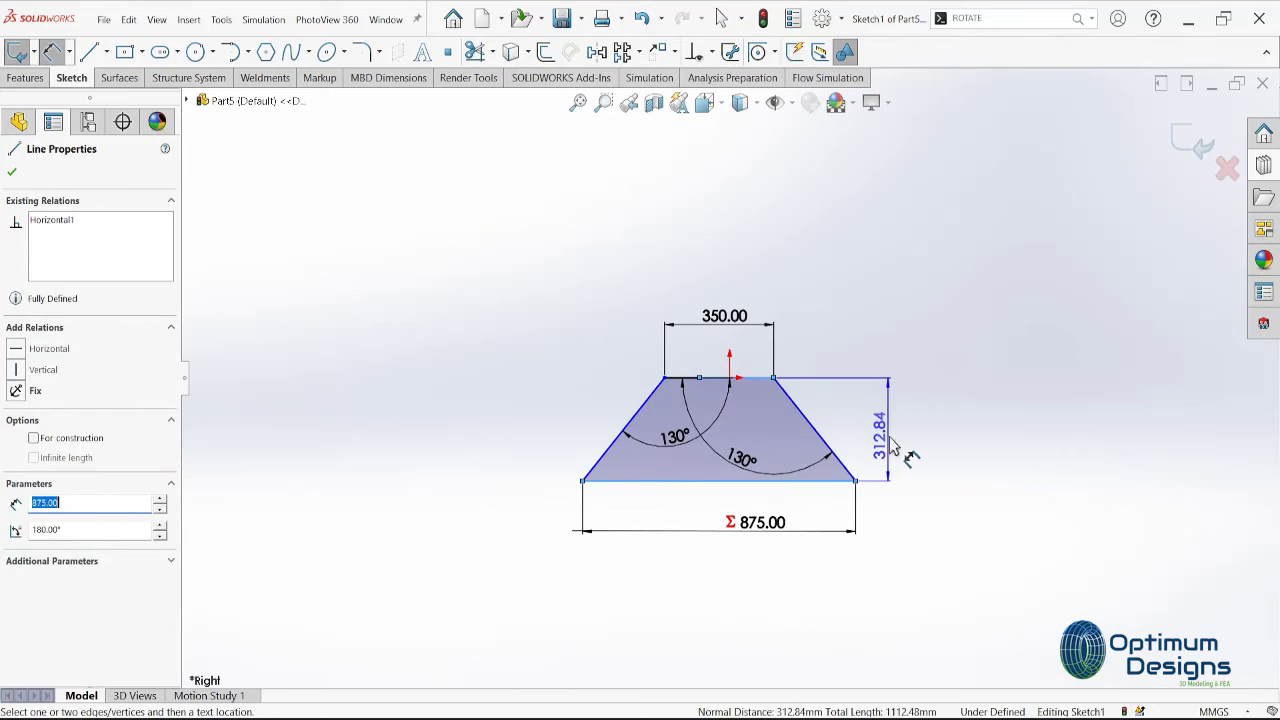
{"action": "left_click", "coordinate": [910, 447]}
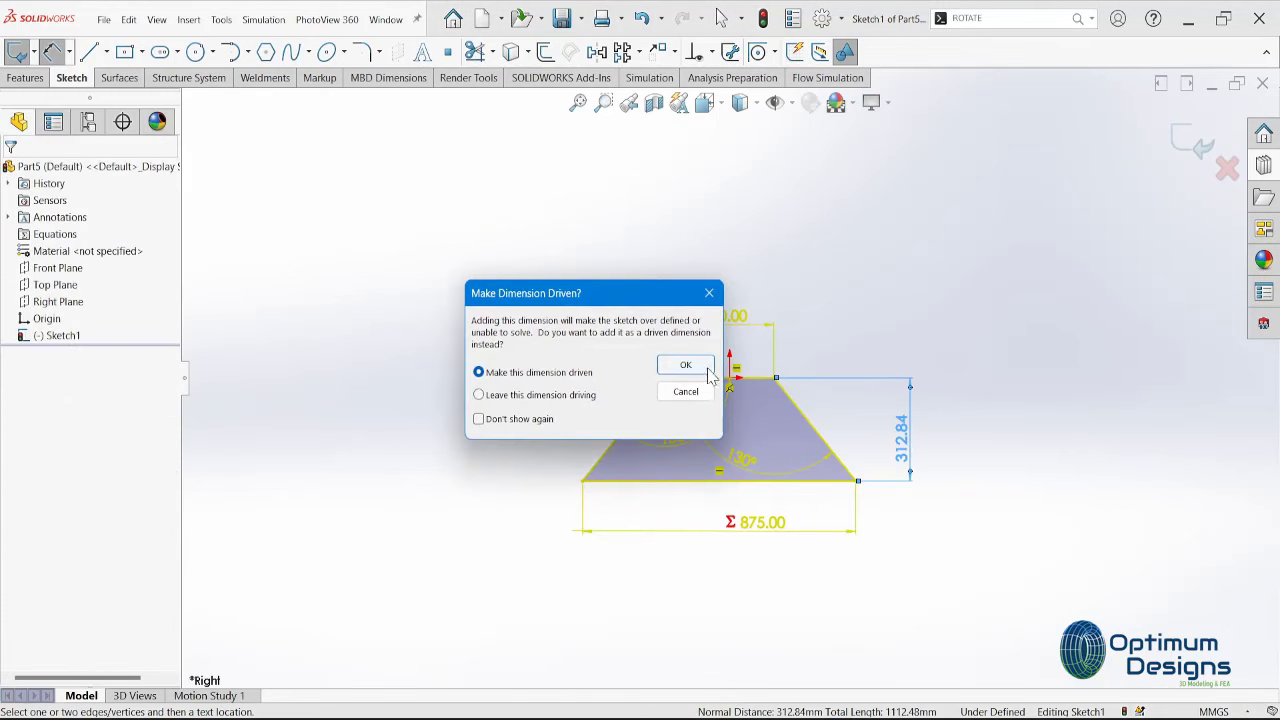
{"action": "left_click", "coordinate": [707, 368]}
{"action": "scroll", "coordinate": [725, 402], "scroll_direction": "down", "scroll_amount": 3}
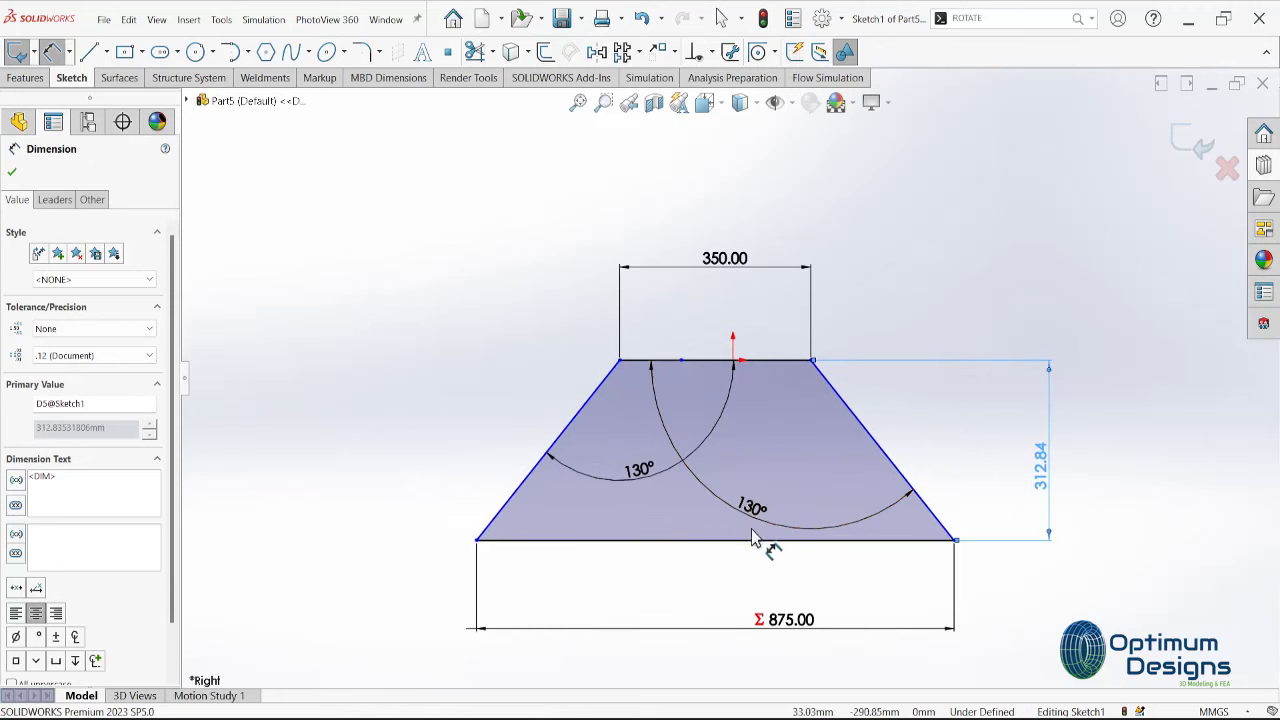
Change the bottom-width equation multiplier to 3.75, making the bottom 1312.50
{"action": "left_click", "coordinate": [12, 175]}
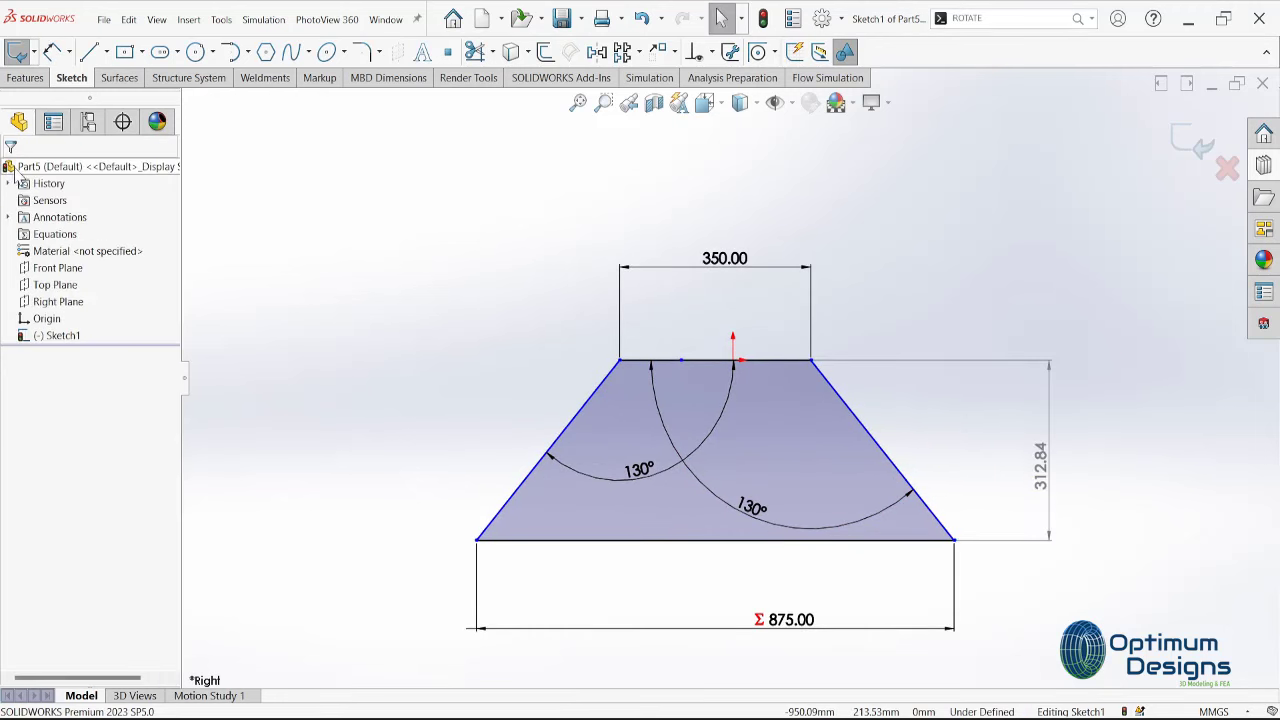
{"action": "double_click", "coordinate": [792, 634]}
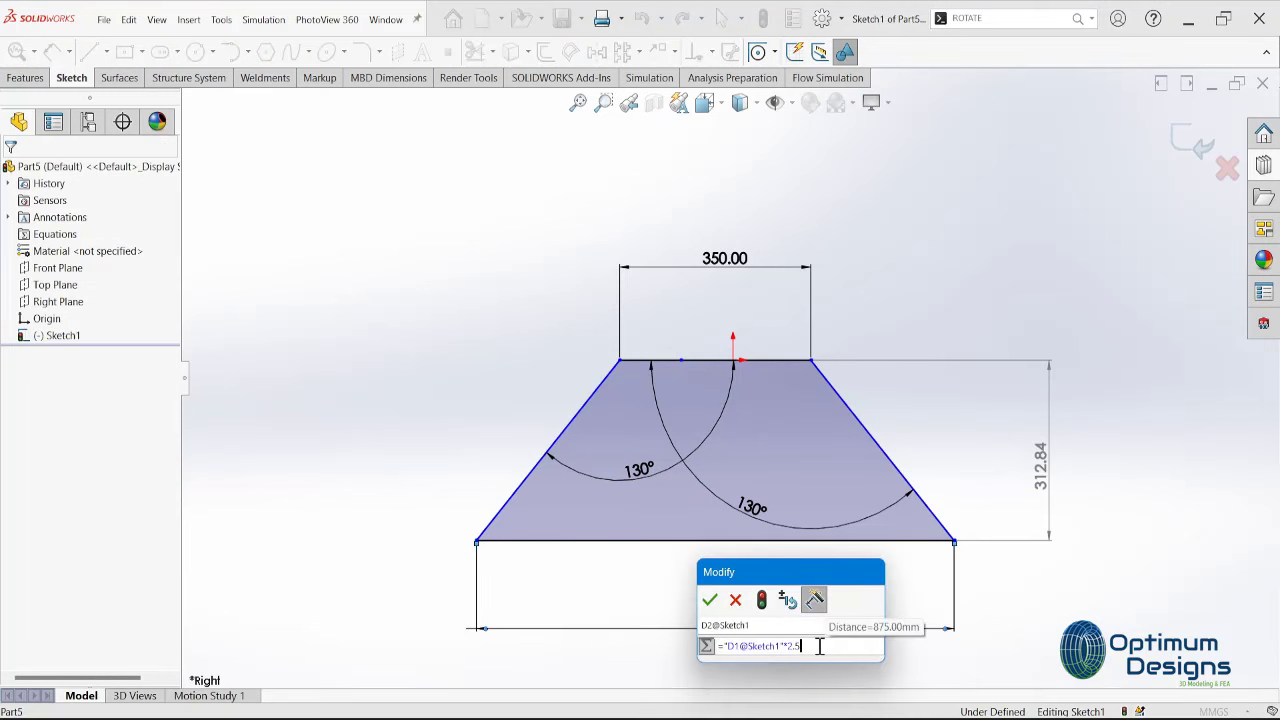
{"action": "key", "text": "BackSpace"}
{"action": "key", "text": "BackSpace"}
{"action": "key", "text": "BackSpace"}
{"action": "type", "text": "3."}
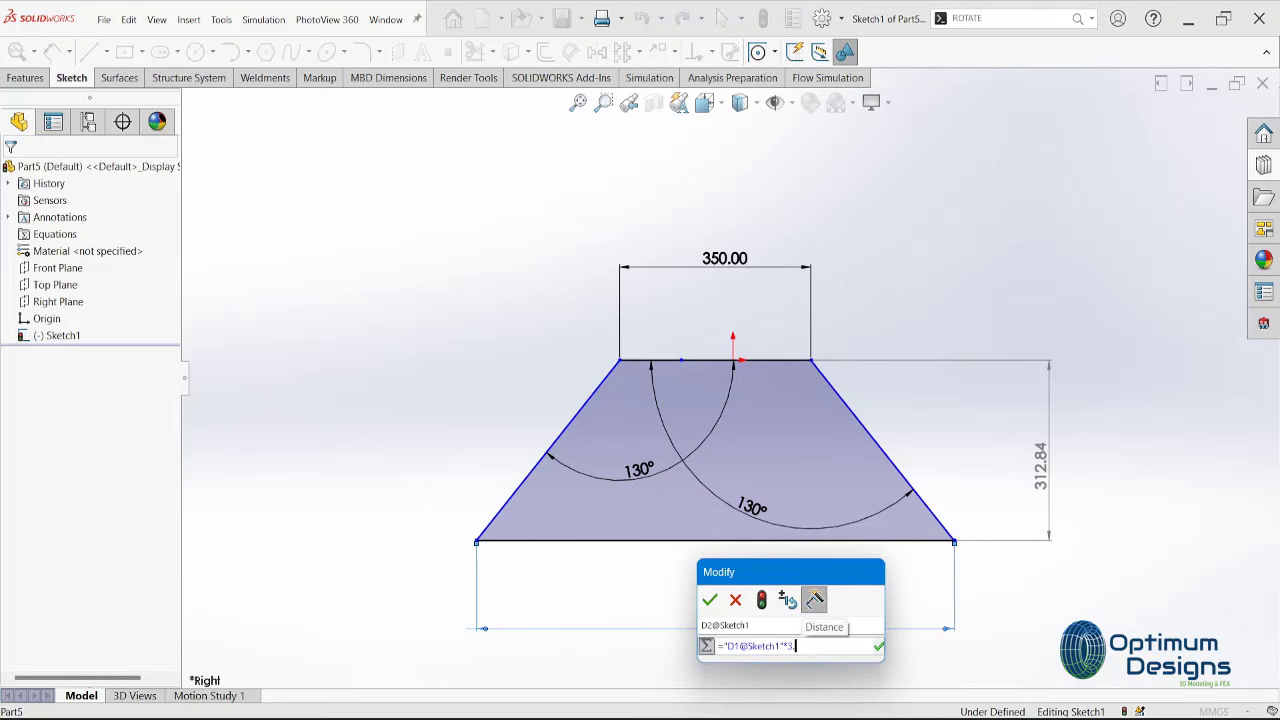
{"action": "type", "text": "75"}
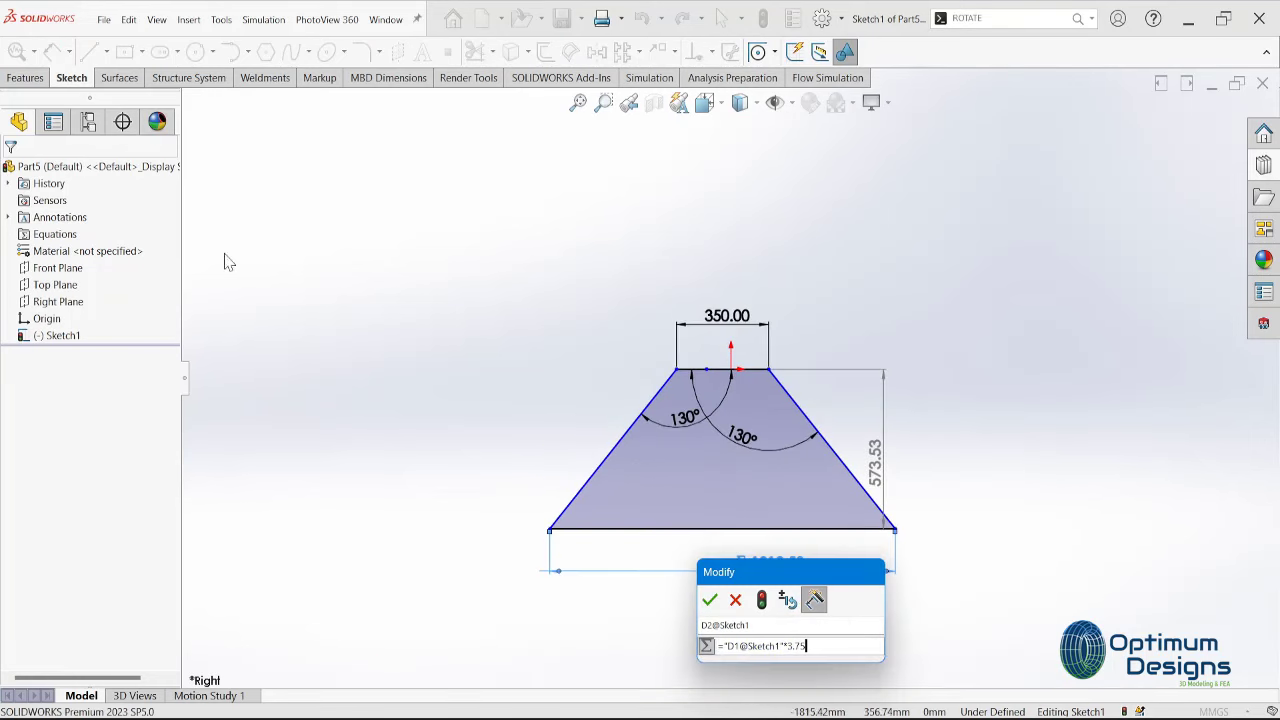
{"action": "left_click", "coordinate": [711, 600]}
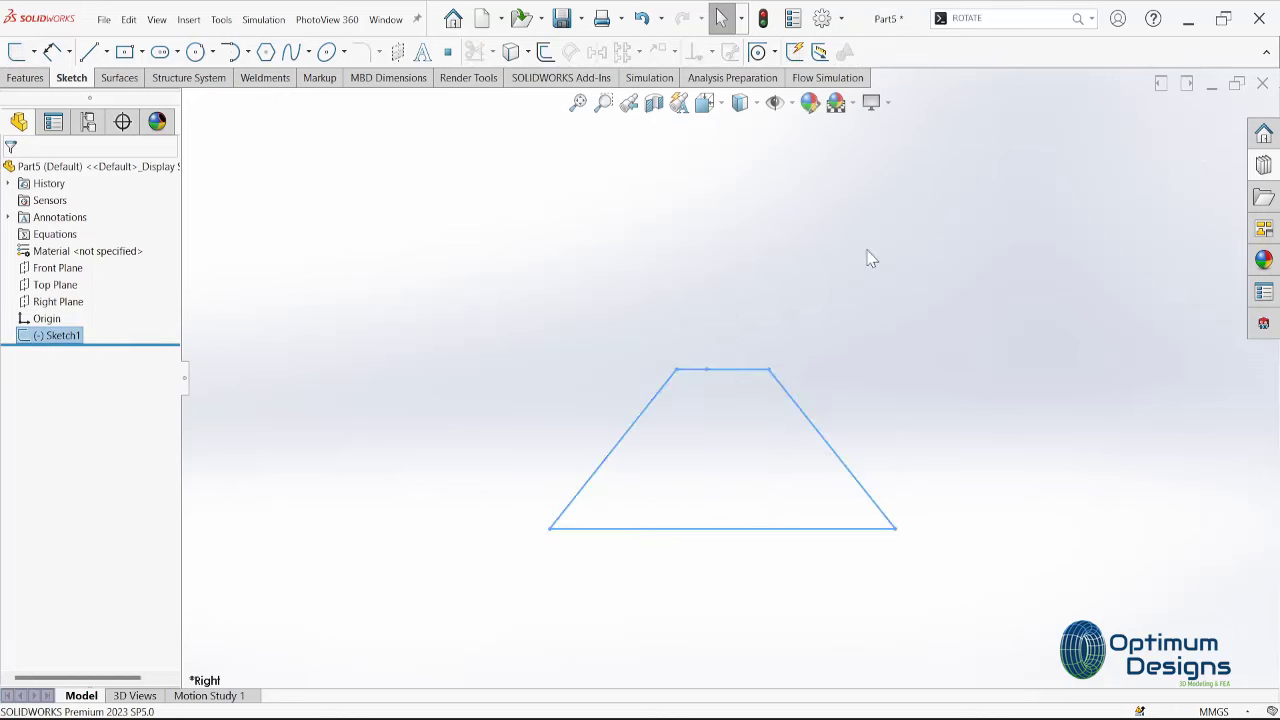
Orbit the trapezoid to an oblique view and launch the Weldments Structural Member command
{"action": "mouse_move", "coordinate": [869, 257]}
{"action": "middle_mouse_down"}
{"action": "mouse_move", "coordinate": [803, 320]}
{"action": "mouse_move", "coordinate": [814, 391]}
{"action": "mouse_move", "coordinate": [801, 397]}
{"action": "middle_mouse_up"}
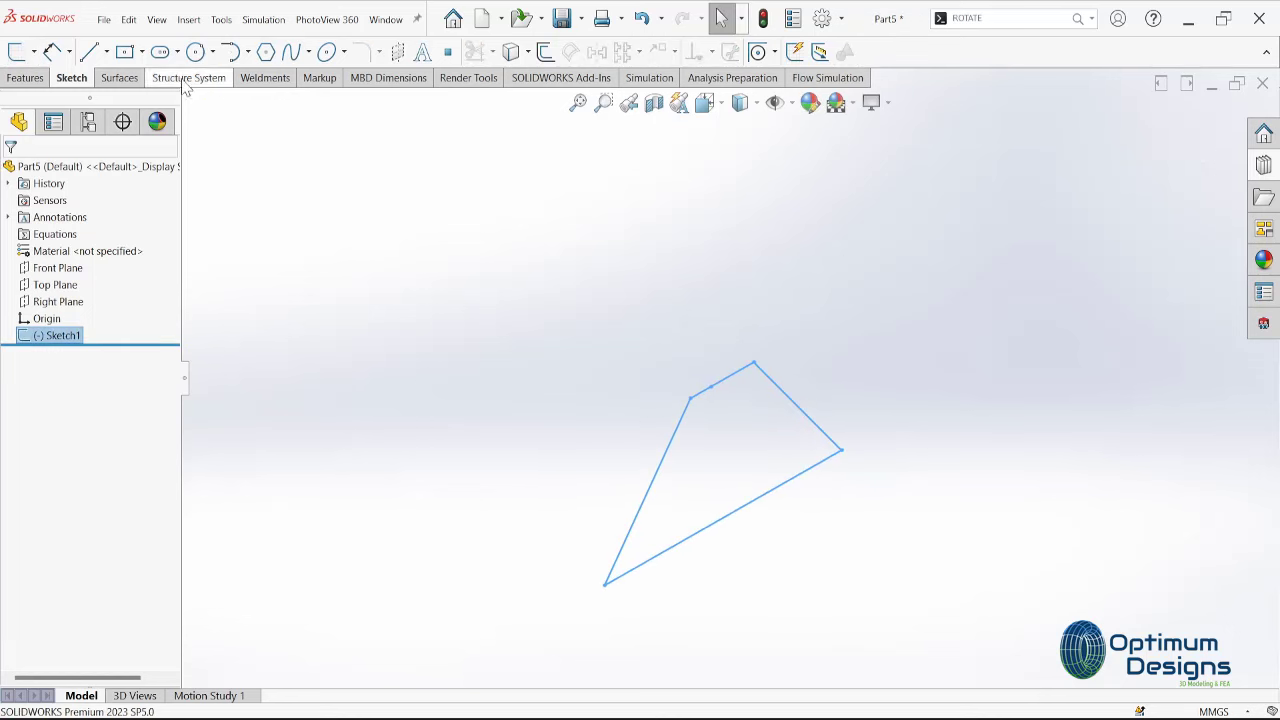
{"action": "left_click", "coordinate": [260, 79]}
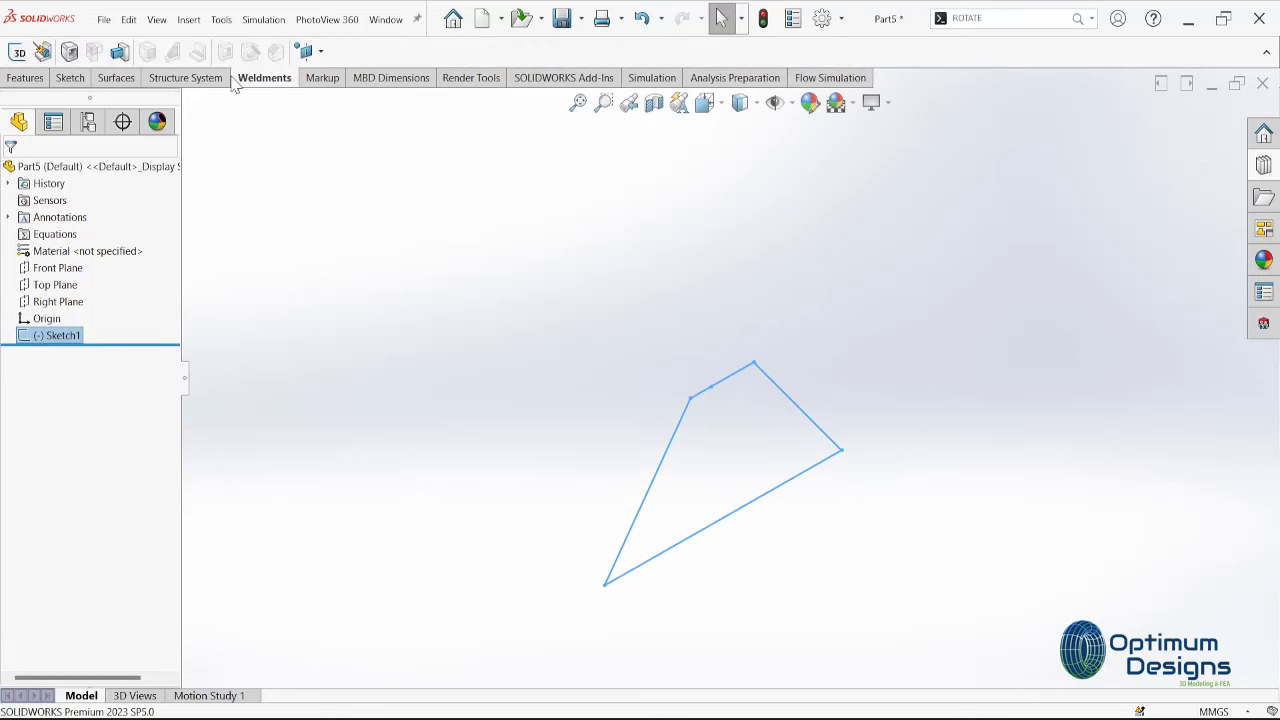
{"action": "left_click", "coordinate": [71, 54]}
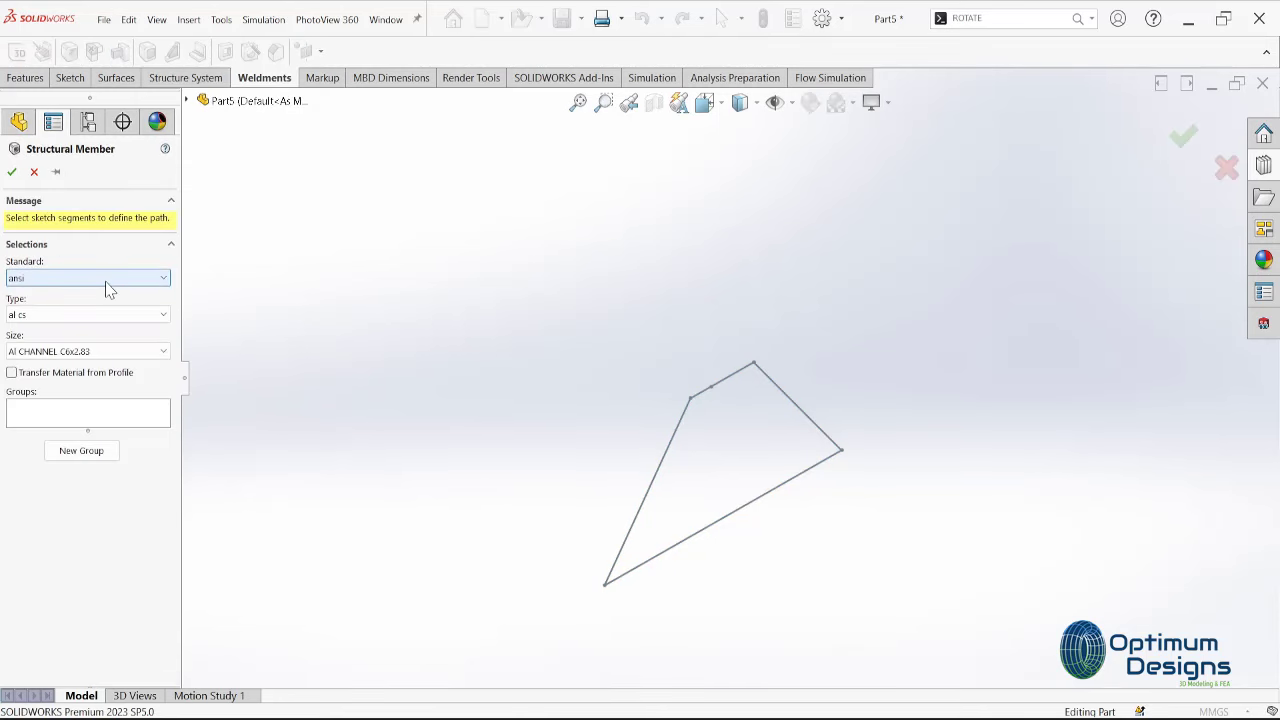
Choose the ansi standard, al cs type and Al CHANNEL C6x2.83 profile size
{"action": "left_click", "coordinate": [109, 289]}
{"action": "left_click", "coordinate": [107, 296]}
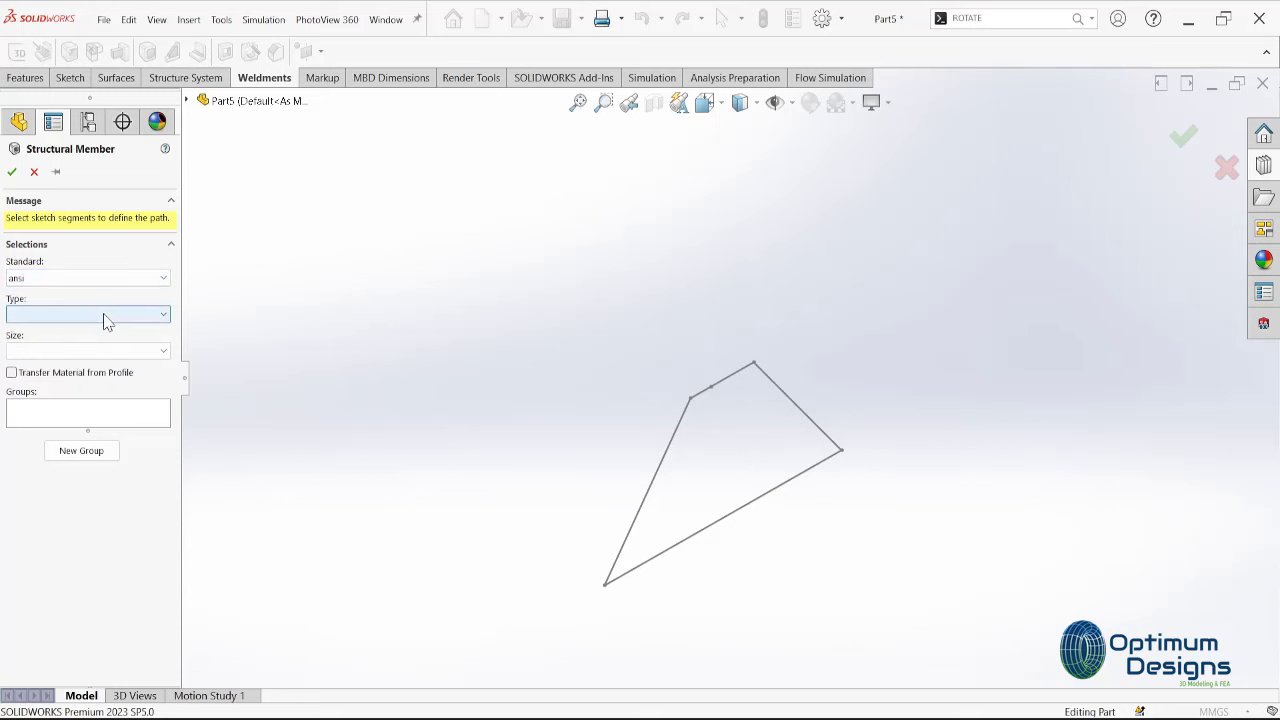
{"action": "left_click", "coordinate": [107, 318]}
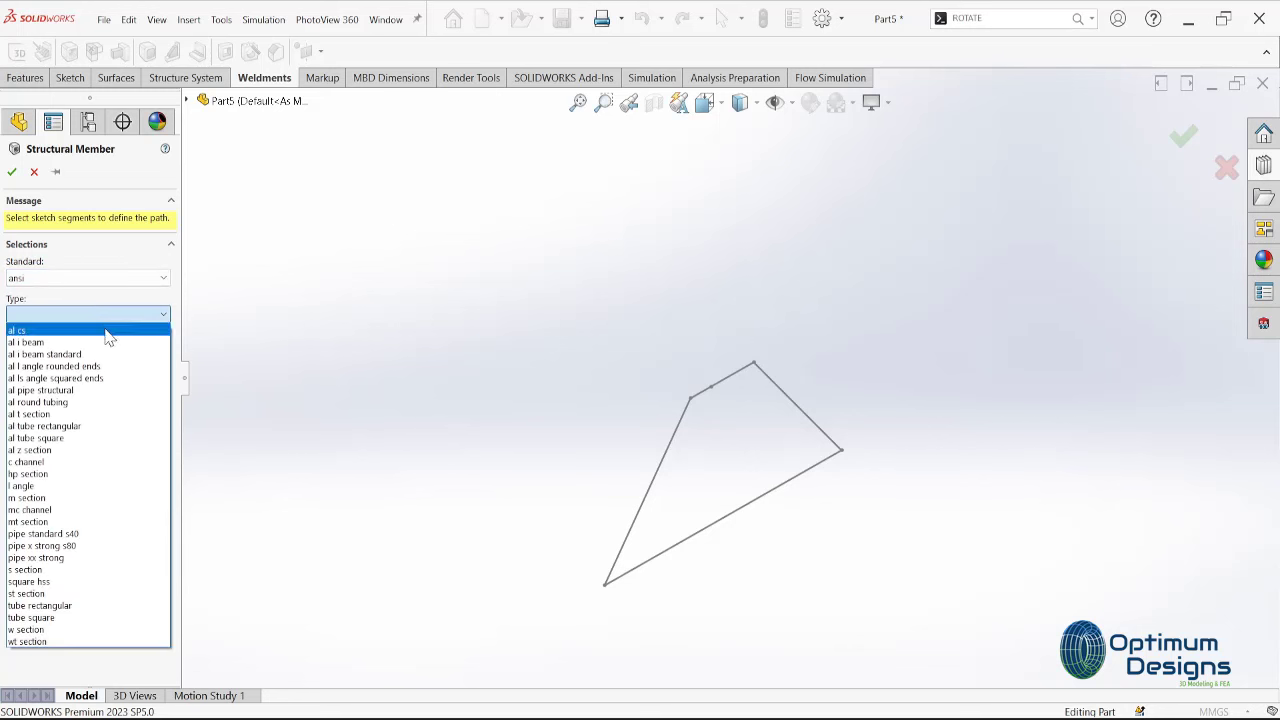
{"action": "left_click", "coordinate": [108, 332]}
{"action": "left_click", "coordinate": [107, 349]}
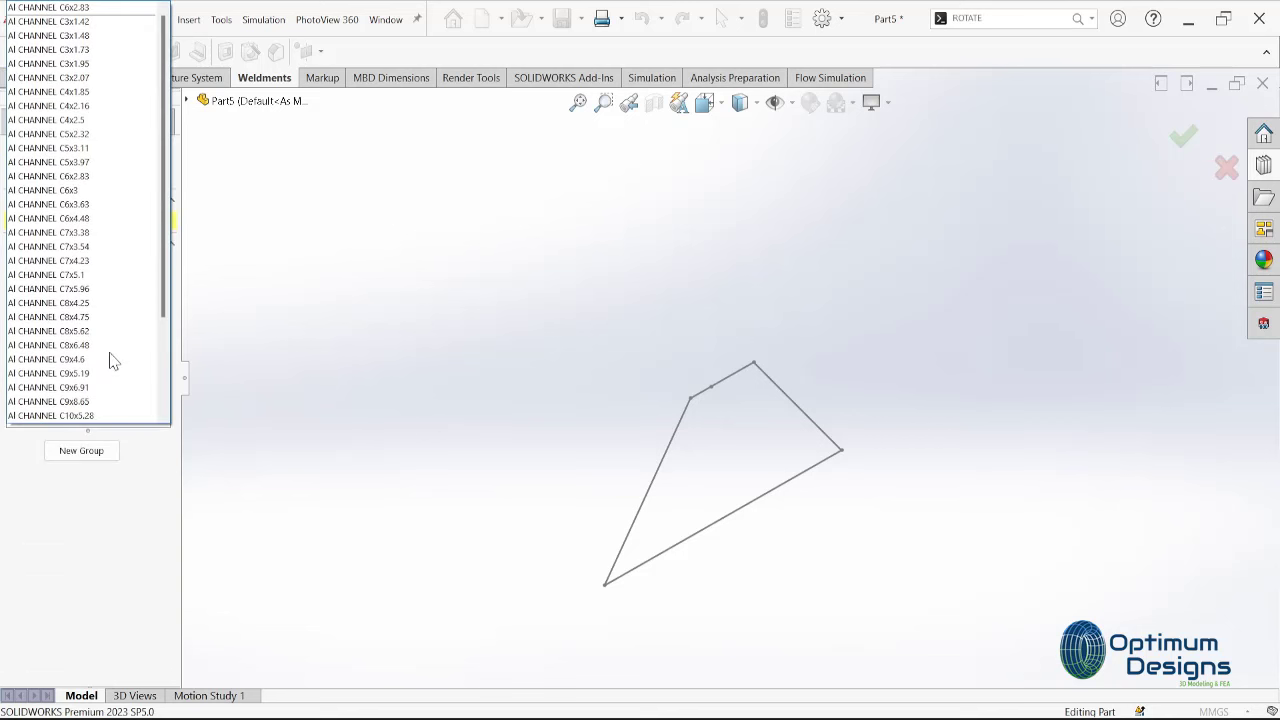
{"action": "left_click", "coordinate": [101, 178]}
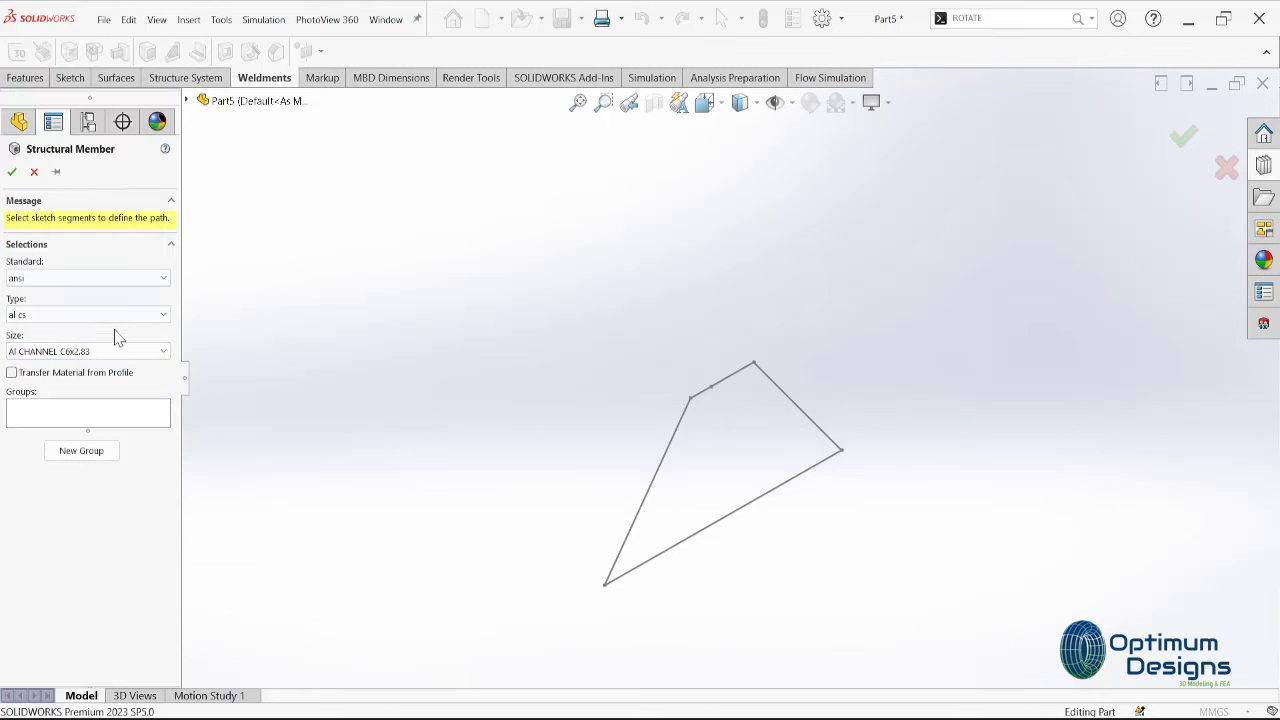
Path the channel along the top line, mirror the profile, set its locating point and rotate 180°
{"action": "left_click", "coordinate": [71, 423]}
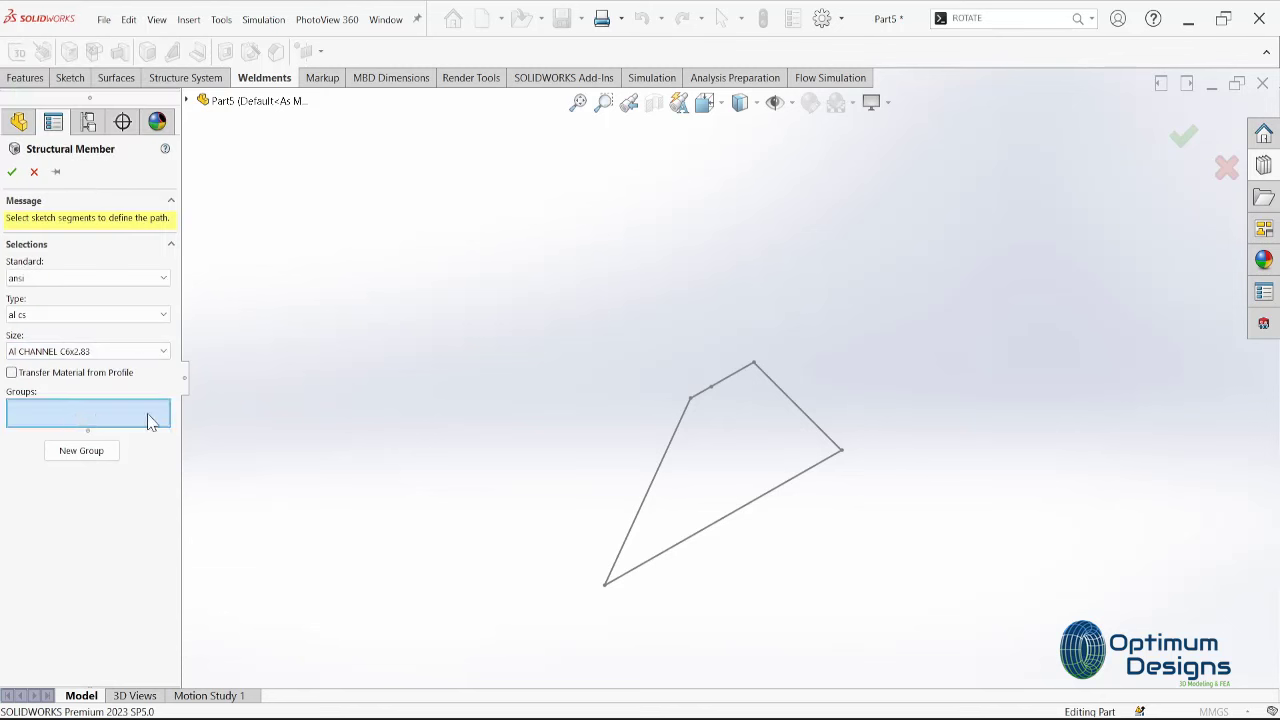
{"action": "left_click", "coordinate": [728, 388]}
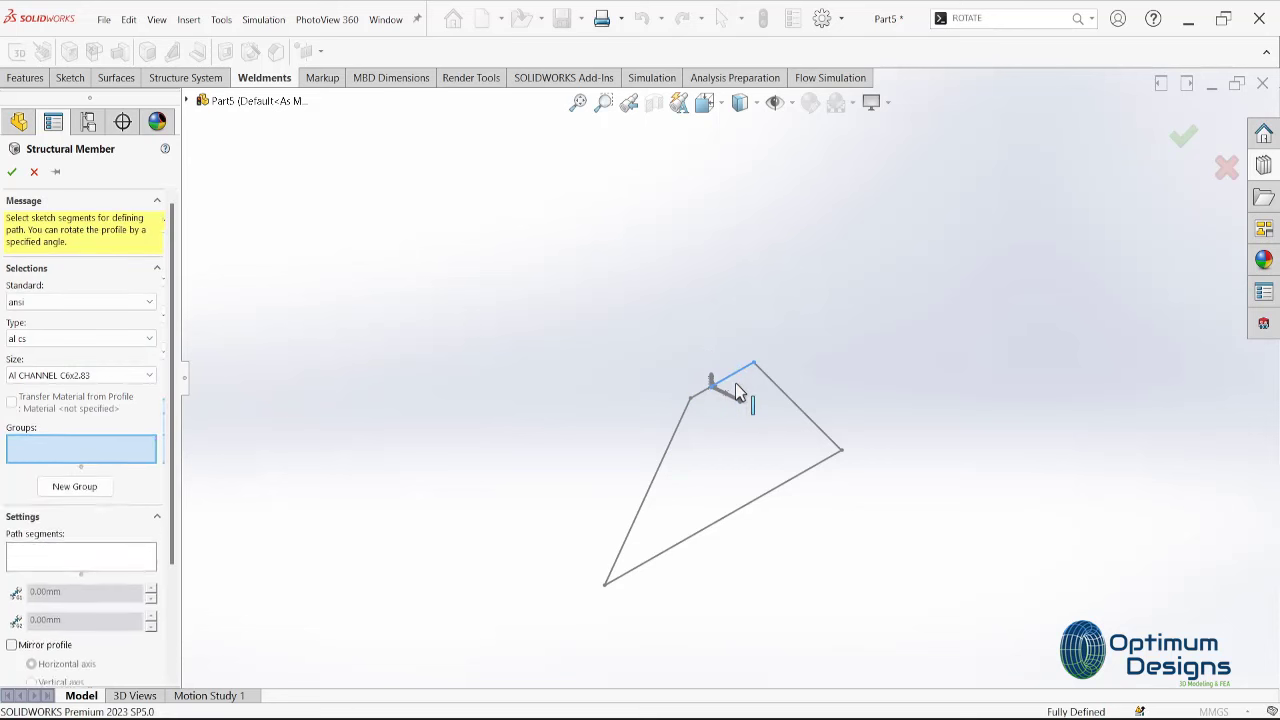
{"action": "scroll", "coordinate": [735, 391], "scroll_direction": "down", "scroll_amount": 3}
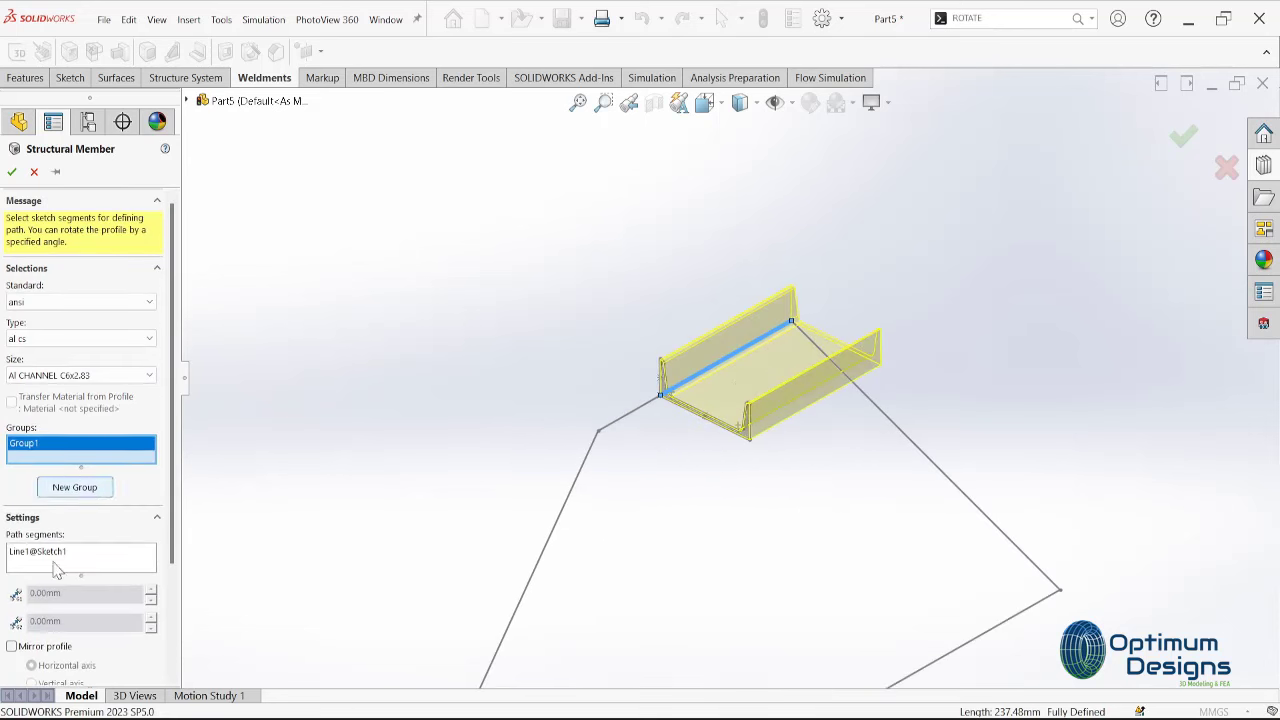
{"action": "scroll", "coordinate": [70, 570], "scroll_direction": "down", "scroll_amount": 2}
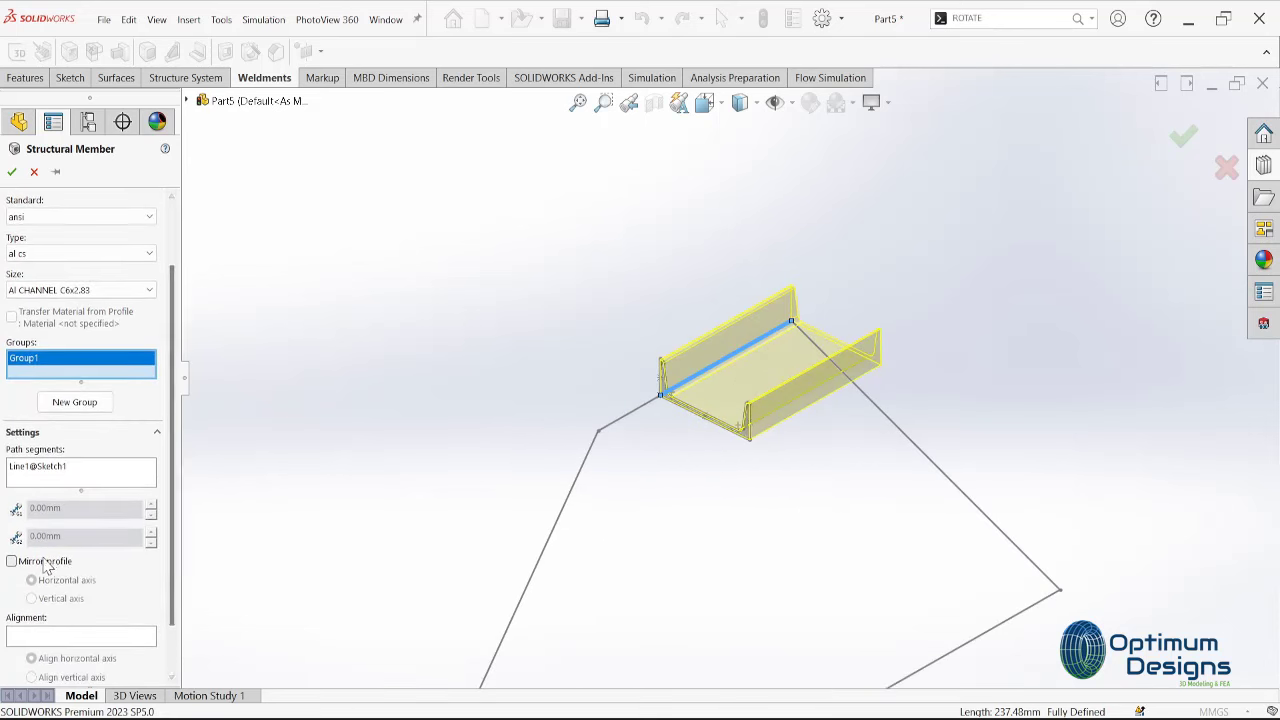
{"action": "left_click", "coordinate": [12, 561]}
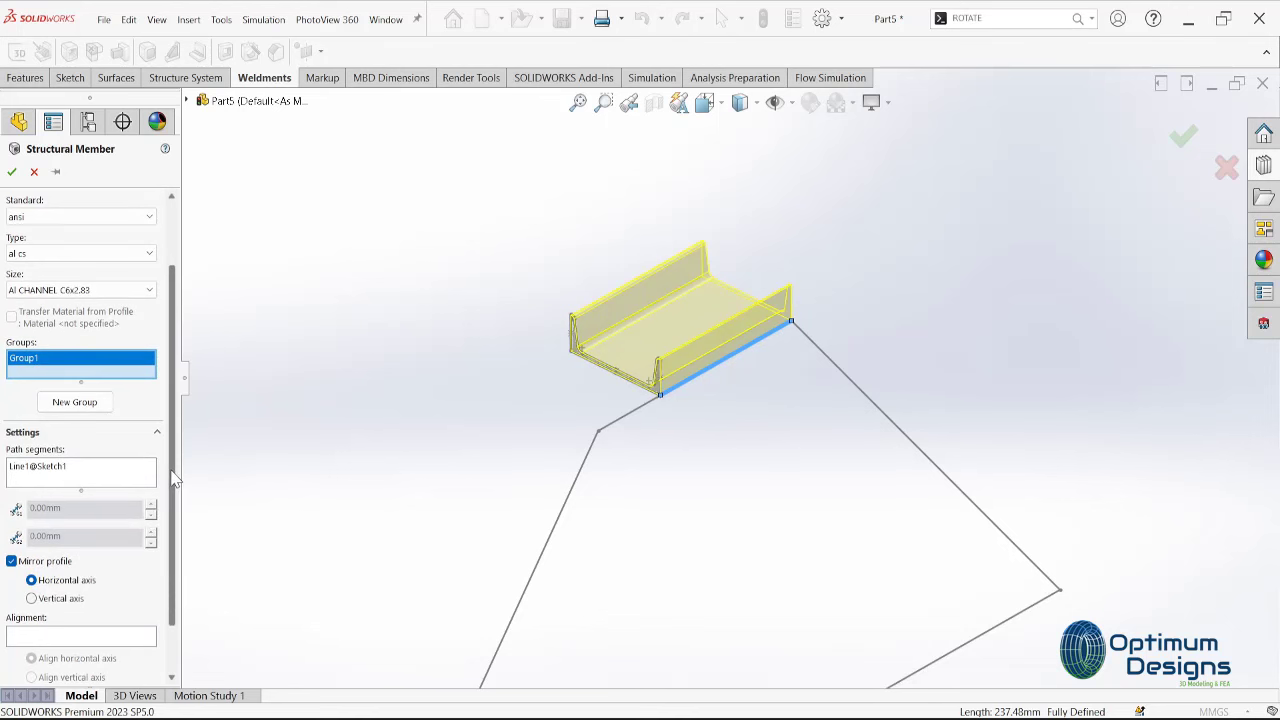
{"action": "scroll", "coordinate": [173, 480], "scroll_direction": "down", "scroll_amount": 2}
{"action": "left_click", "coordinate": [81, 667]}
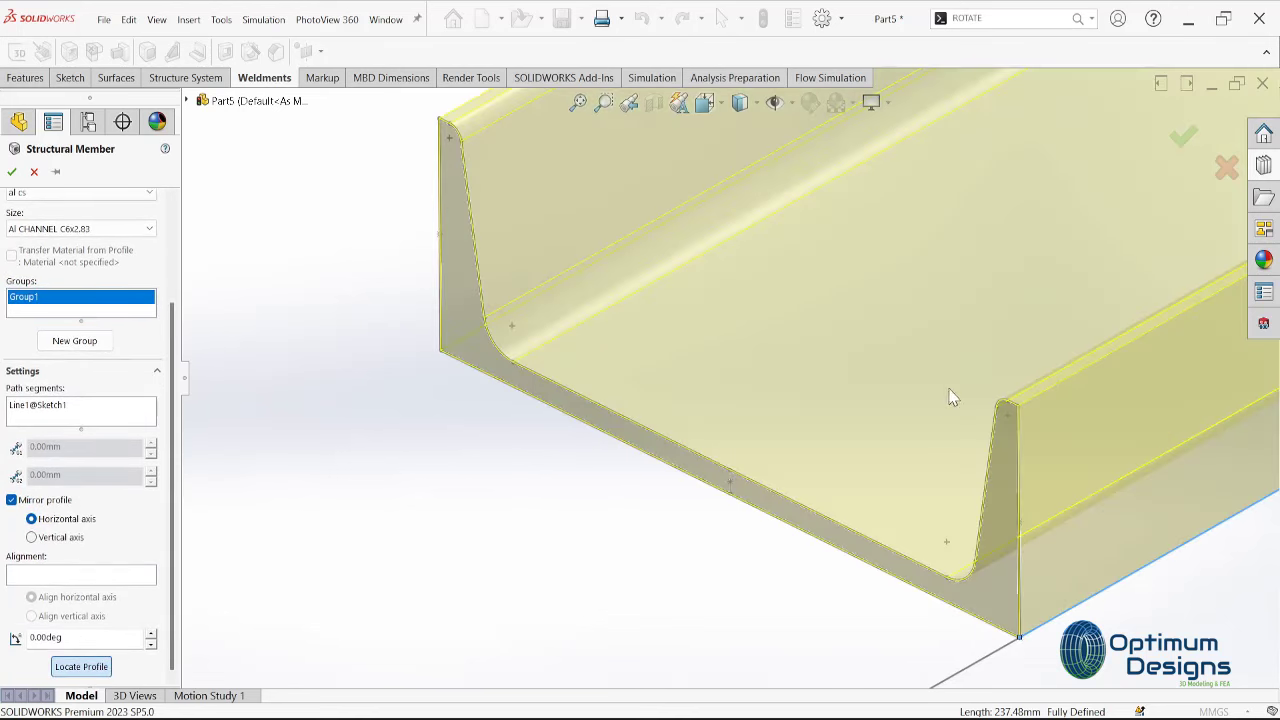
{"action": "left_click", "coordinate": [730, 490]}
{"action": "type", "text": "180"}
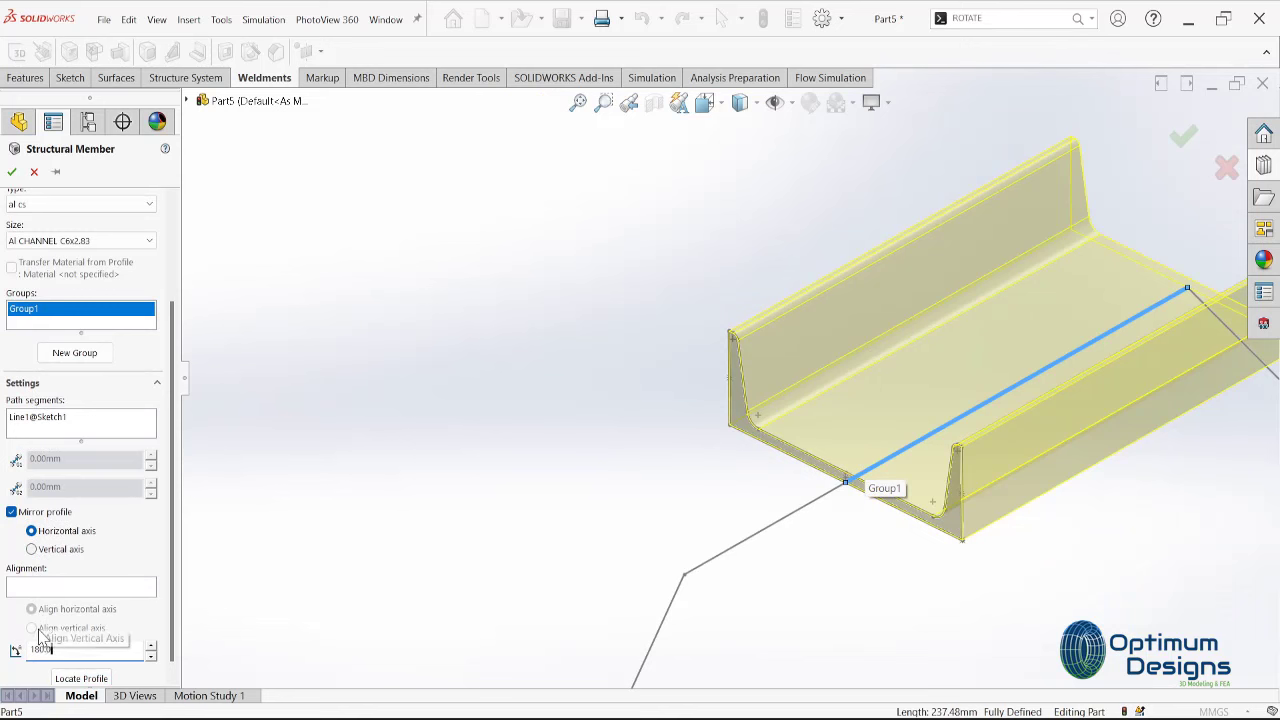
{"action": "key", "text": "Return"}
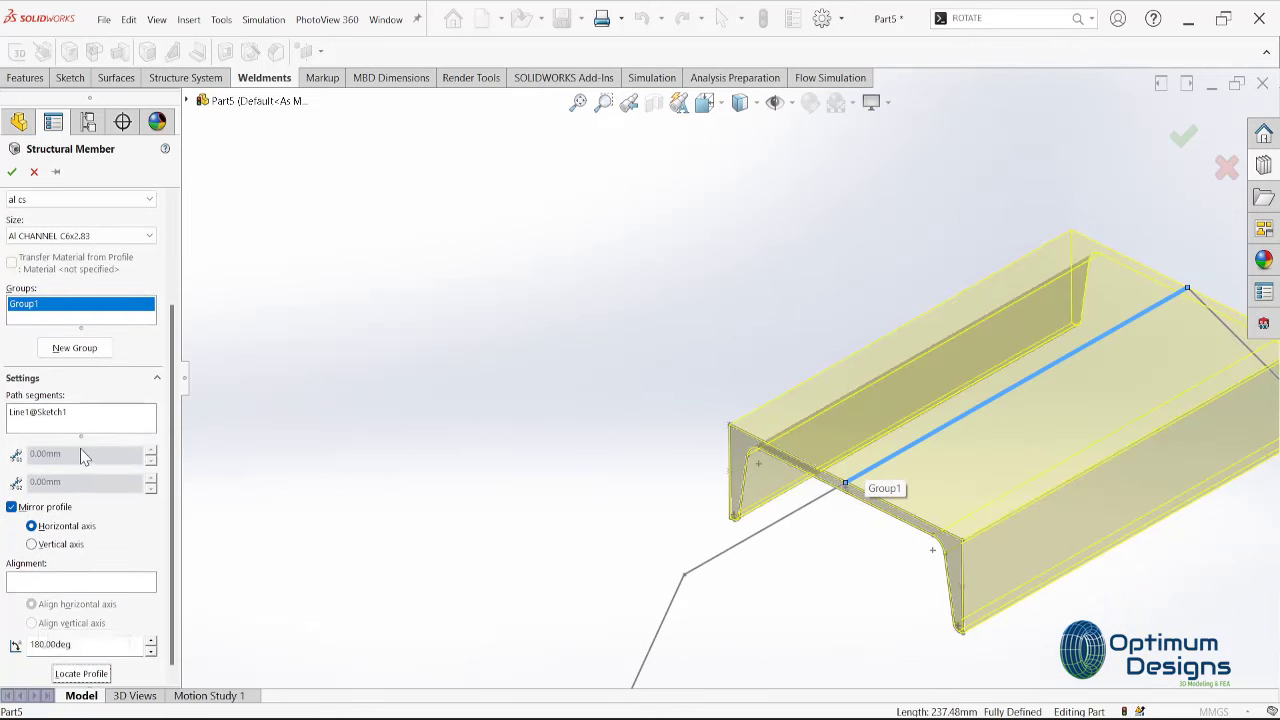
Add the remaining trapezoid lines to Group1, use end-miter corners, and confirm the frame
{"action": "left_click", "coordinate": [80, 350]}
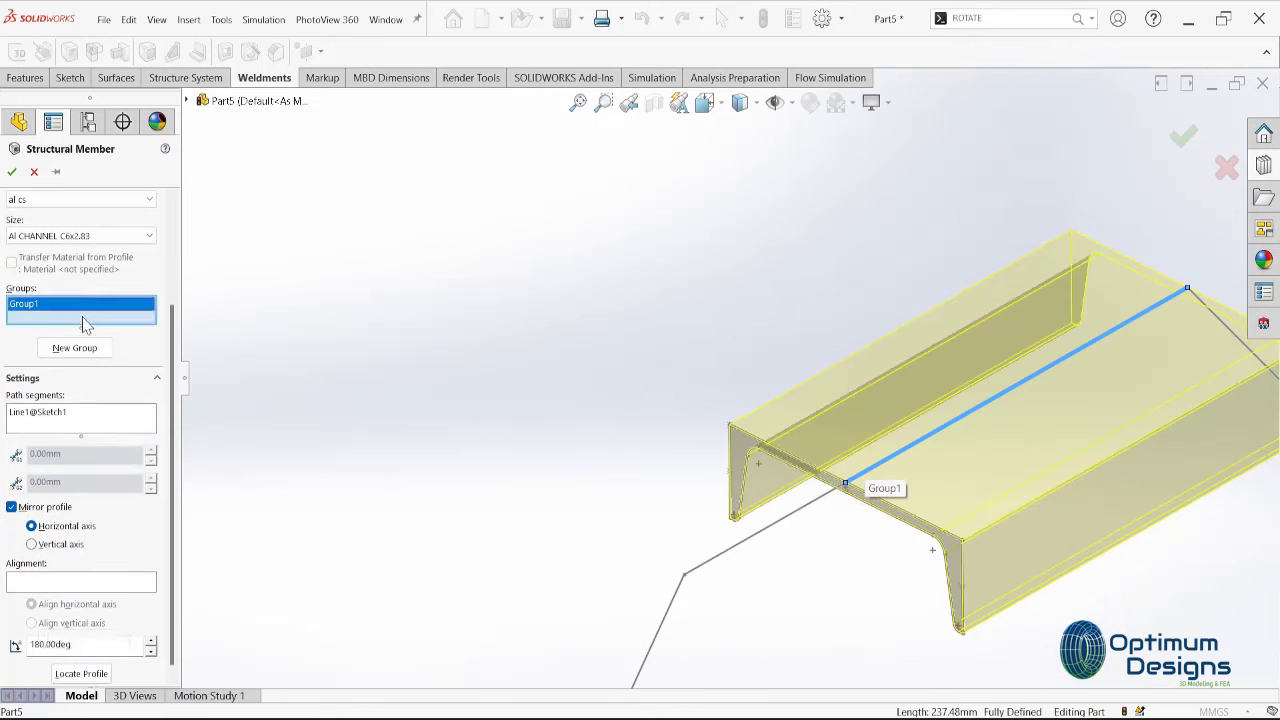
{"action": "left_click", "coordinate": [775, 537]}
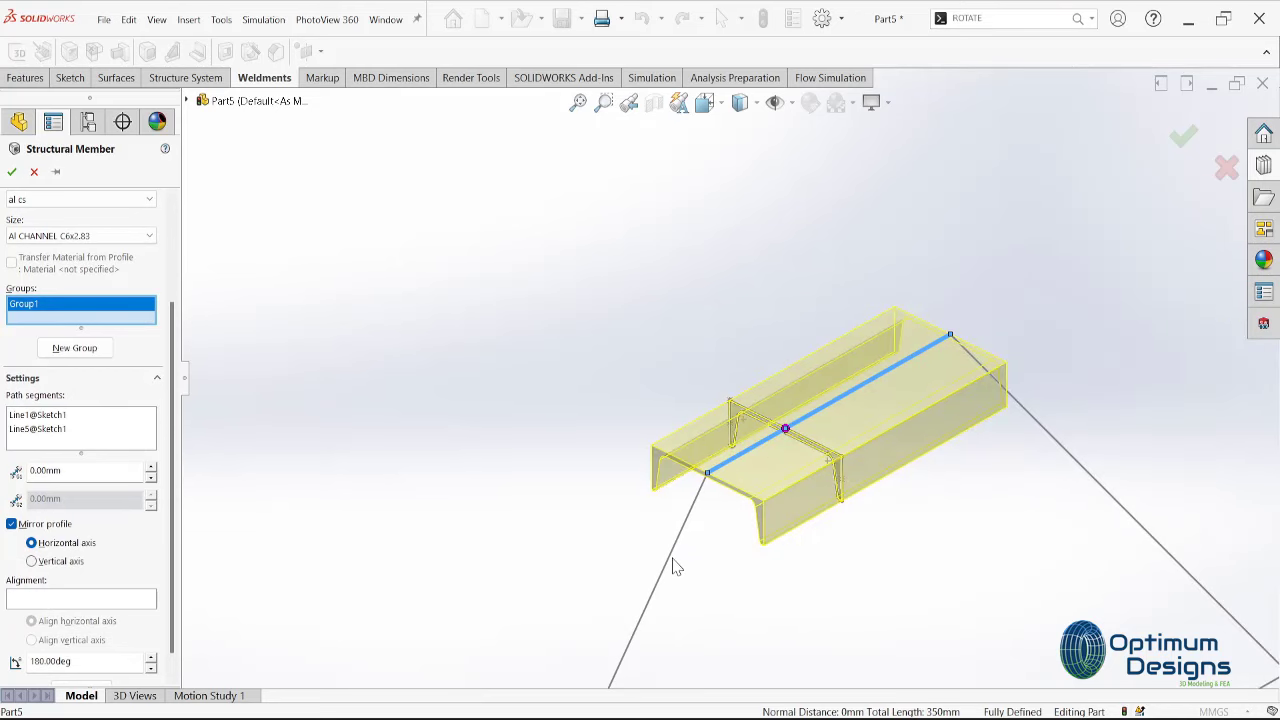
{"action": "left_click", "coordinate": [670, 573]}
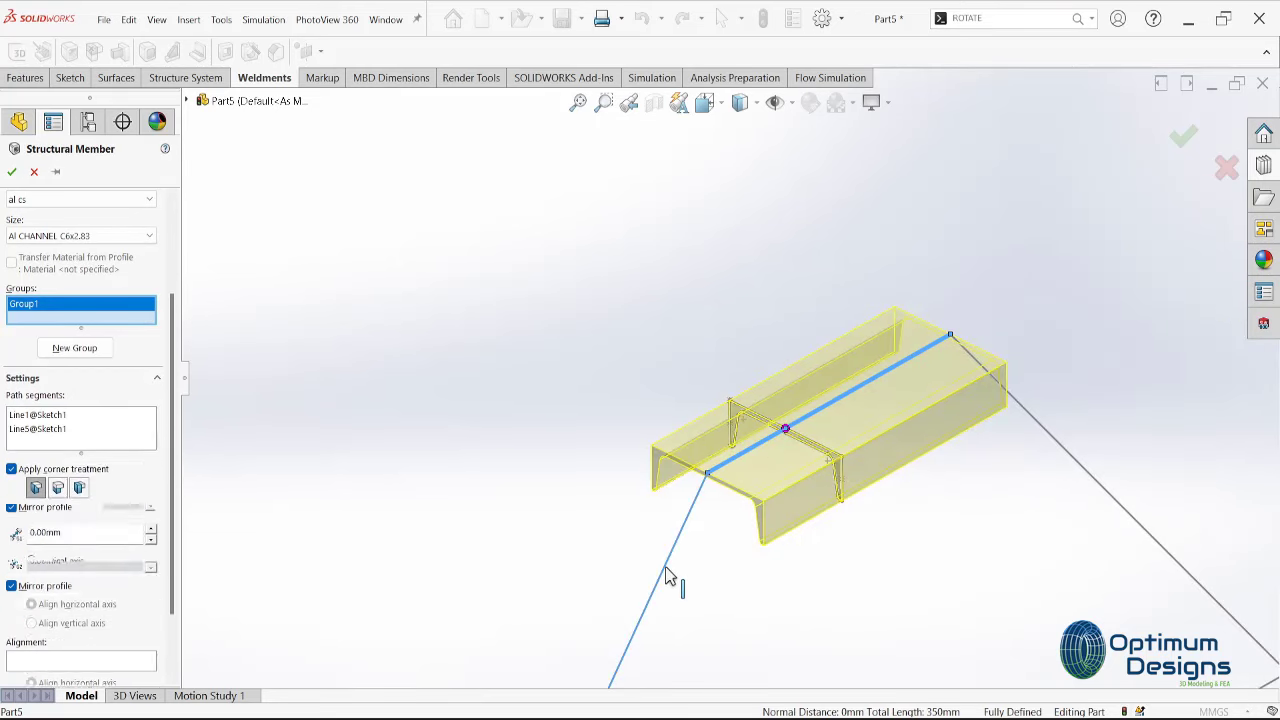
{"action": "middle_click_drag", "start_coordinate": [669, 580], "coordinate": [725, 566]}
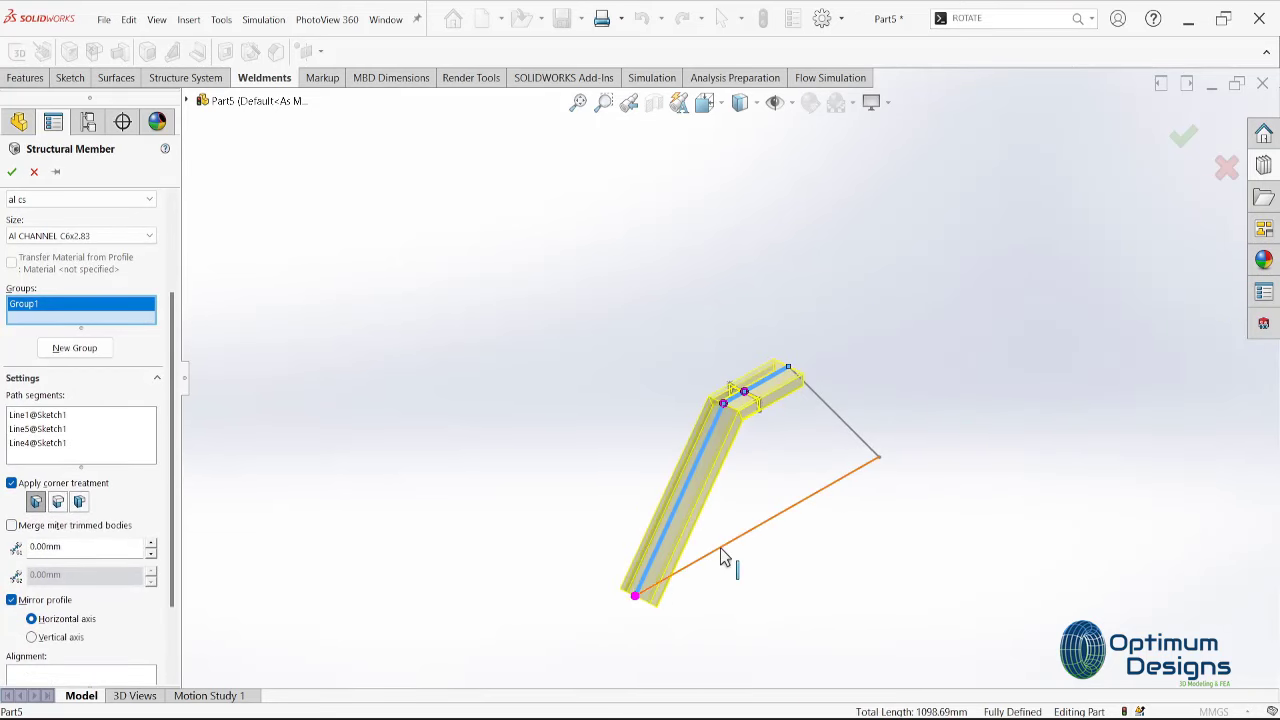
{"action": "left_click", "coordinate": [724, 557]}
{"action": "left_click", "coordinate": [848, 432]}
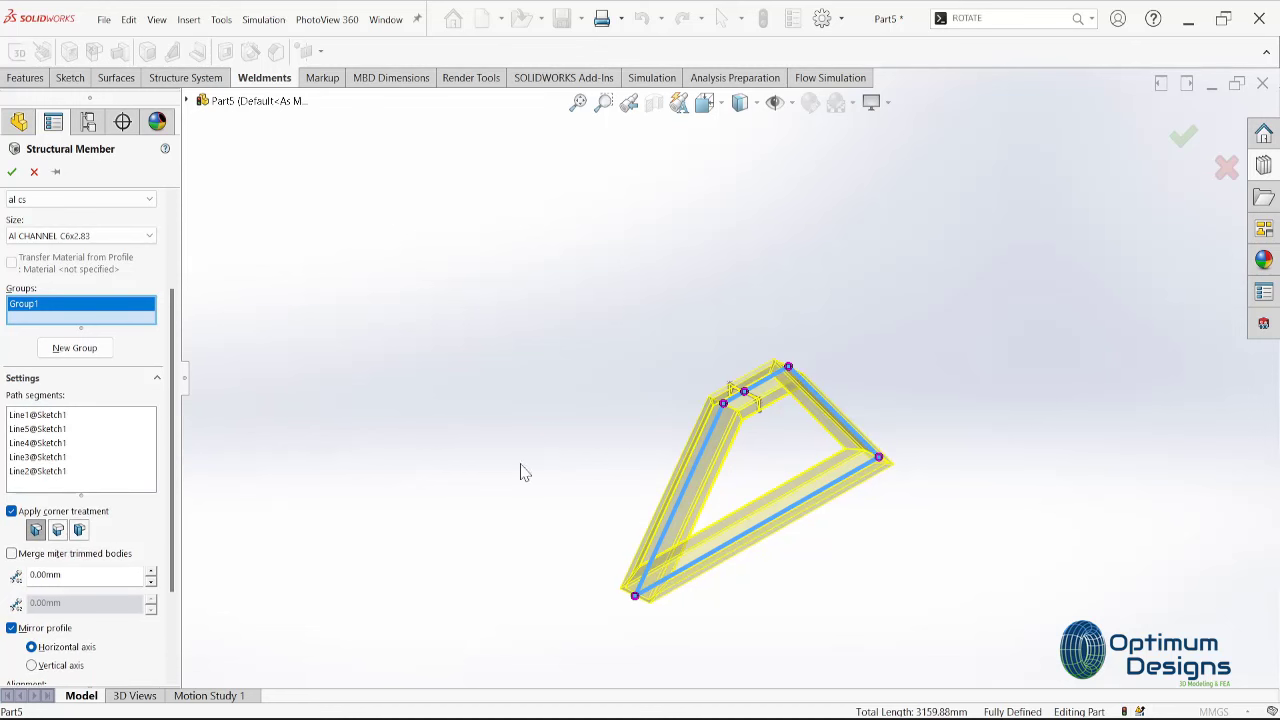
{"action": "left_click", "coordinate": [36, 531]}
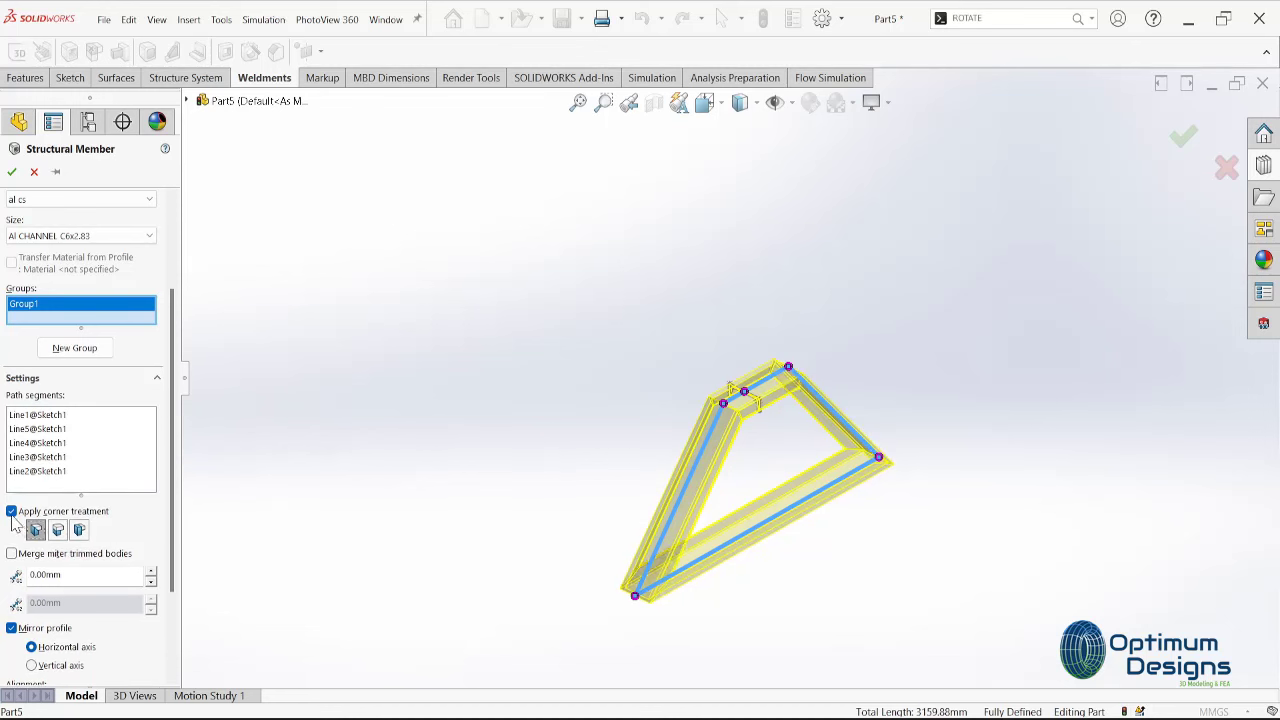
{"action": "mouse_move", "coordinate": [174, 438]}
{"action": "left_mouse_down"}
{"action": "mouse_move", "coordinate": [175, 535]}
{"action": "mouse_move", "coordinate": [186, 350]}
{"action": "left_mouse_up"}
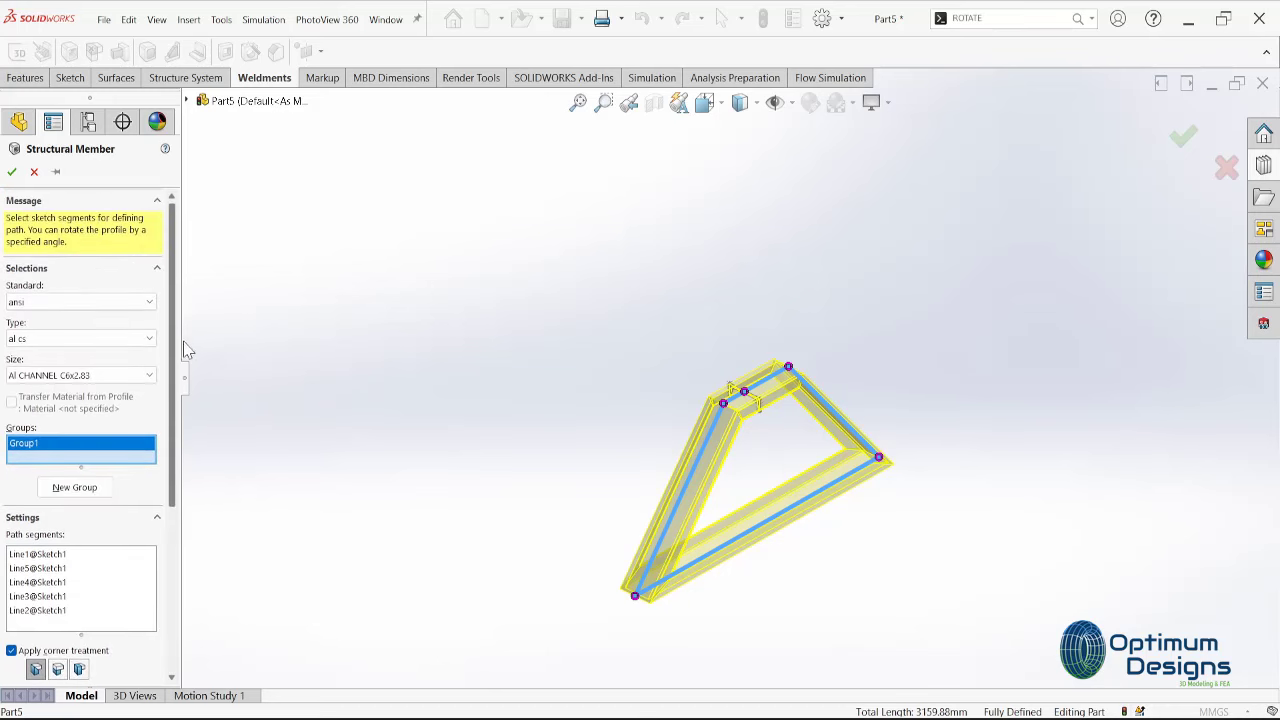
{"action": "left_click", "coordinate": [12, 171]}
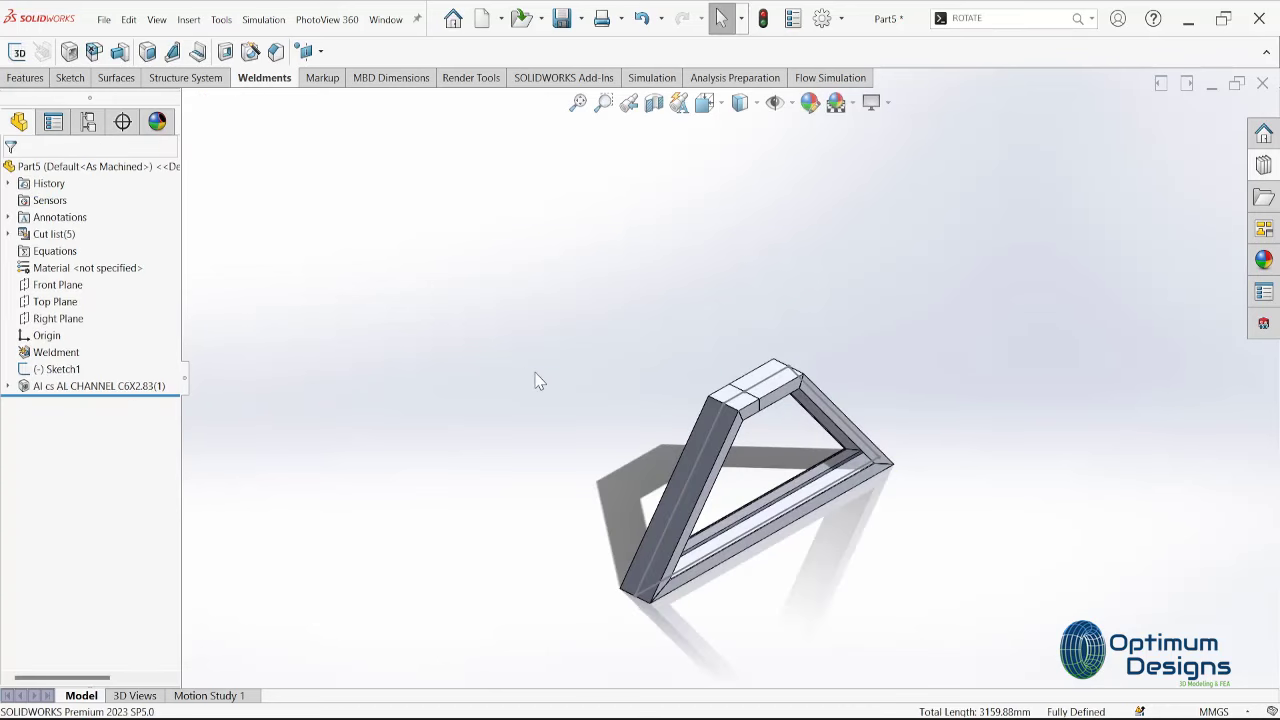
View Sketch1 normal to the screen and open its right-click menu
{"action": "right_click", "coordinate": [42, 372]}
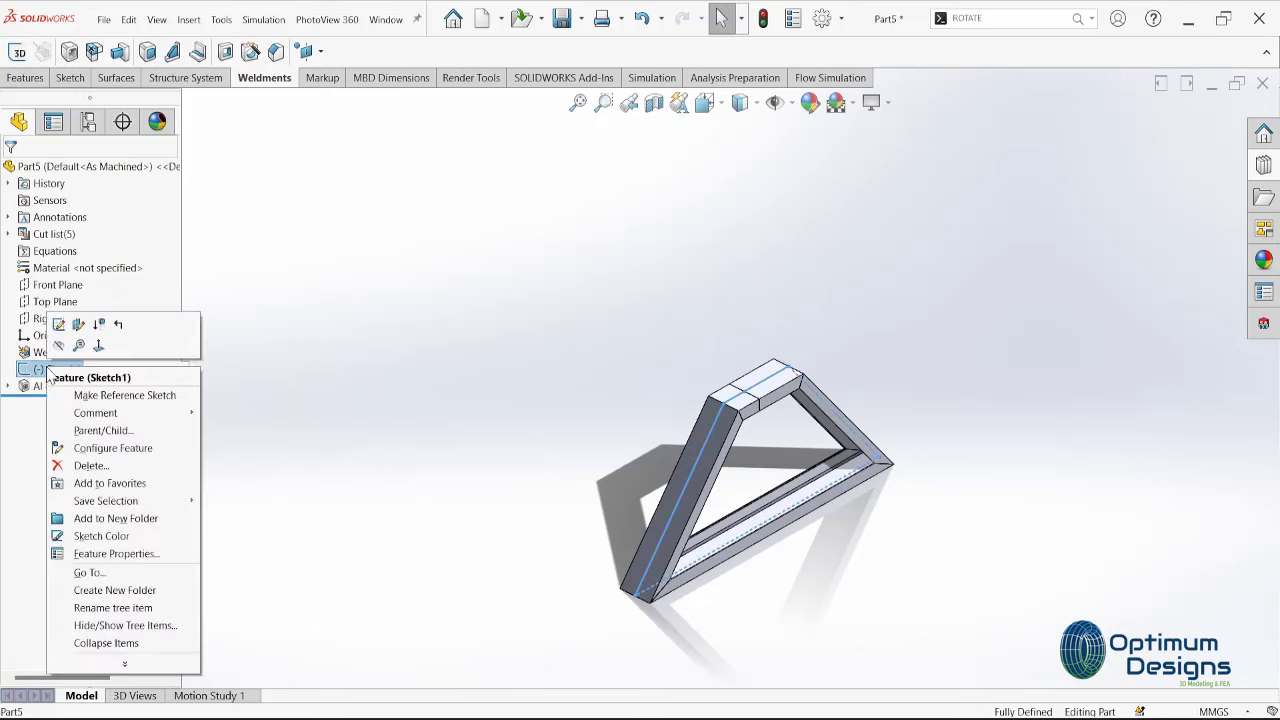
{"action": "key", "text": "Escape"}
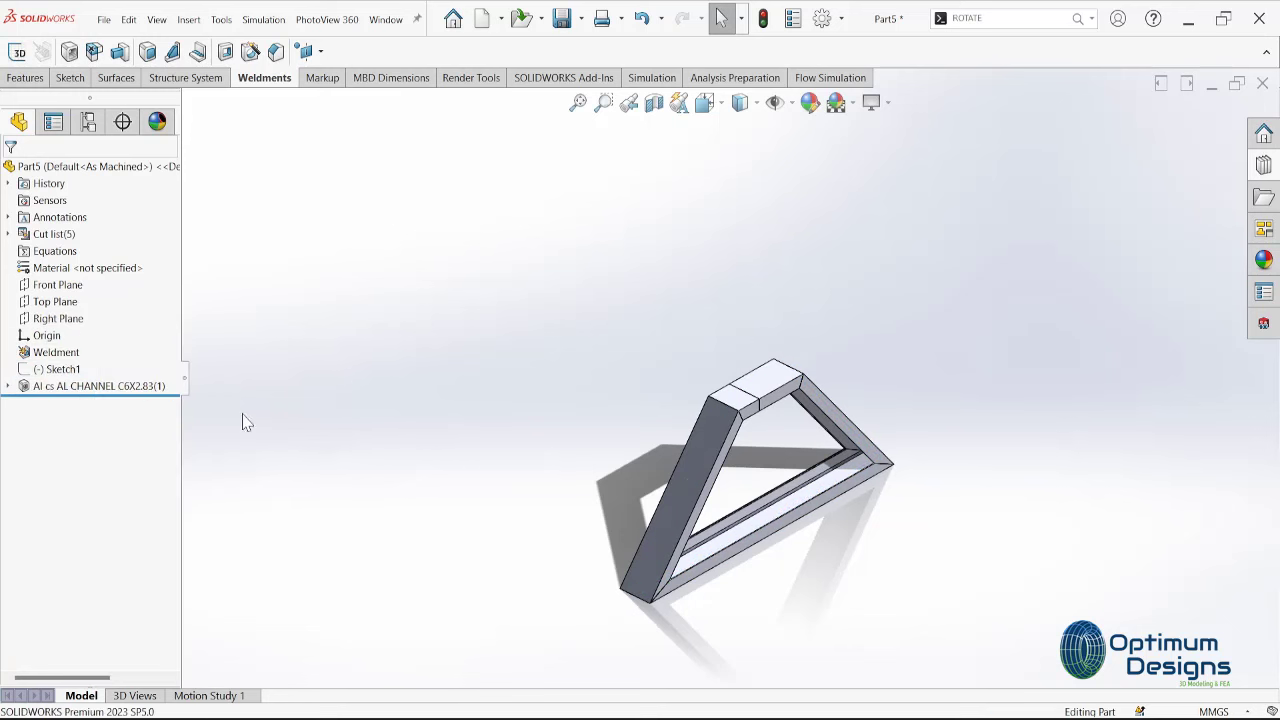
{"action": "left_click", "coordinate": [52, 372]}
{"action": "left_click", "coordinate": [98, 352]}
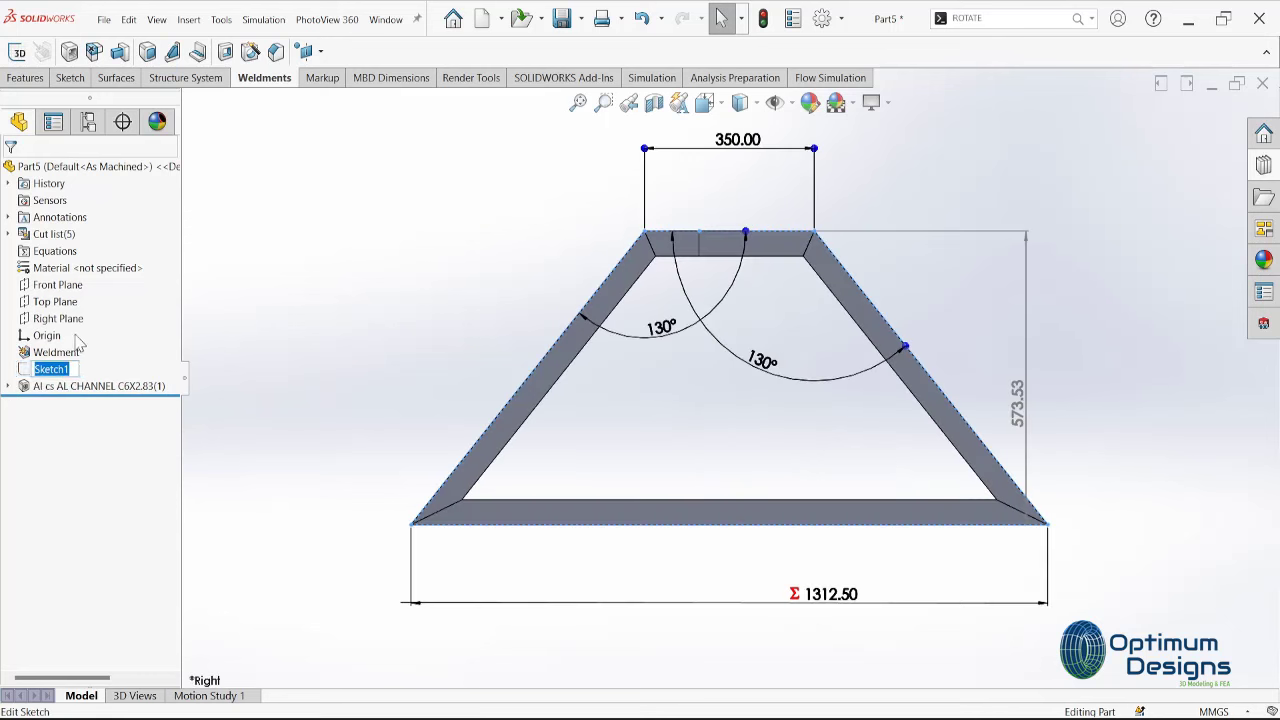
{"action": "key", "text": "Escape"}
{"action": "right_click", "coordinate": [80, 370]}
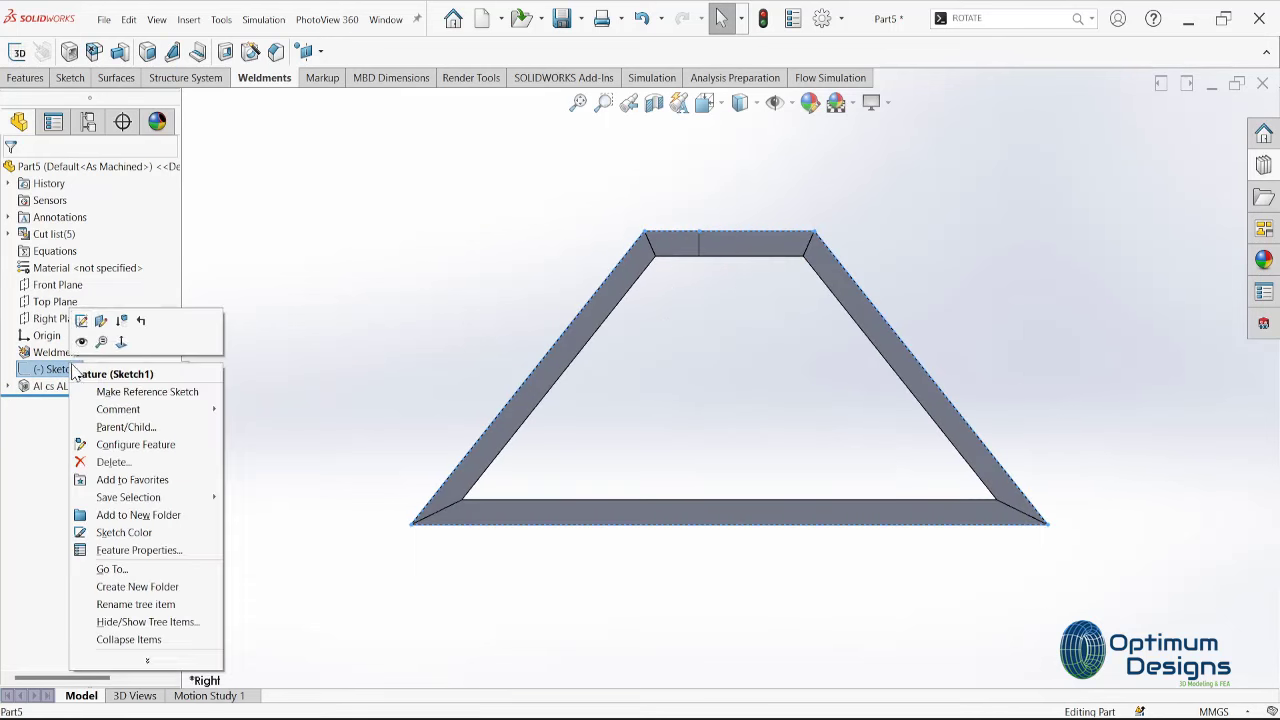
Edit Sketch1 and delete the short top-left line segment, confirming despite its dimensions
{"action": "left_click", "coordinate": [86, 322]}
{"action": "scroll", "coordinate": [715, 237], "scroll_direction": "down", "scroll_amount": 3}
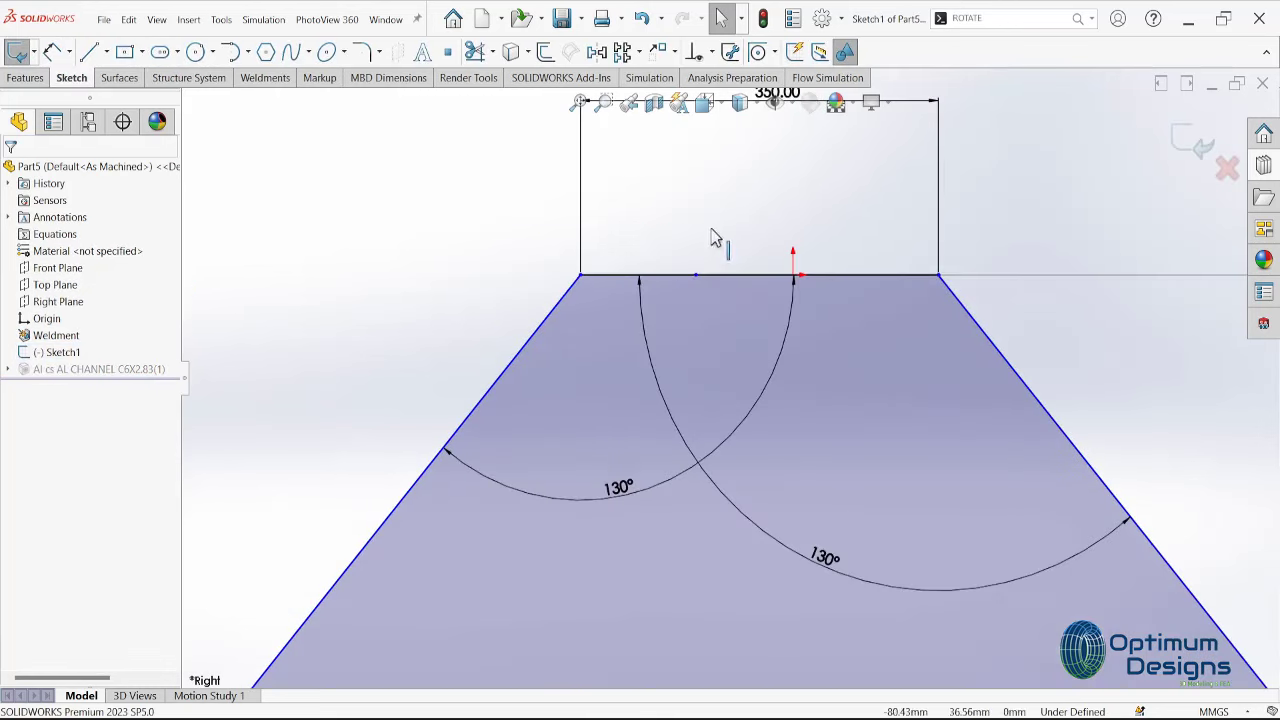
{"action": "left_click", "coordinate": [665, 276]}
{"action": "key", "text": "Delete"}
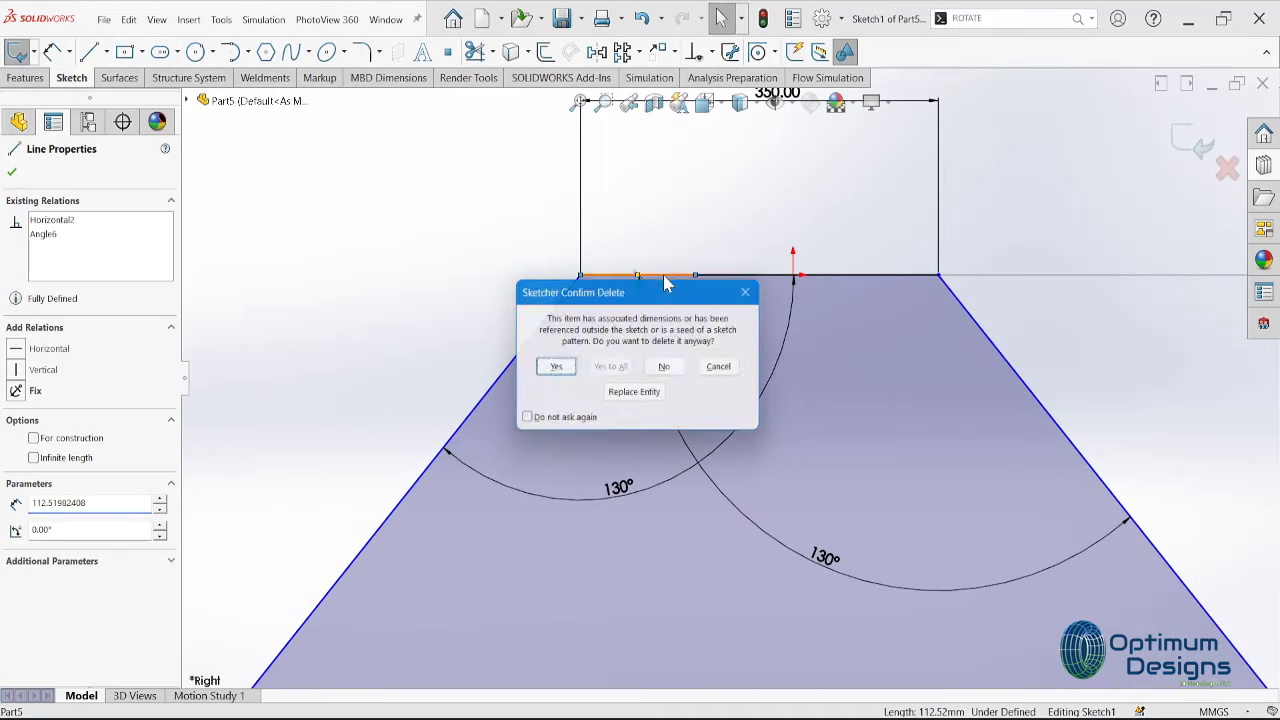
{"action": "left_click", "coordinate": [563, 370]}
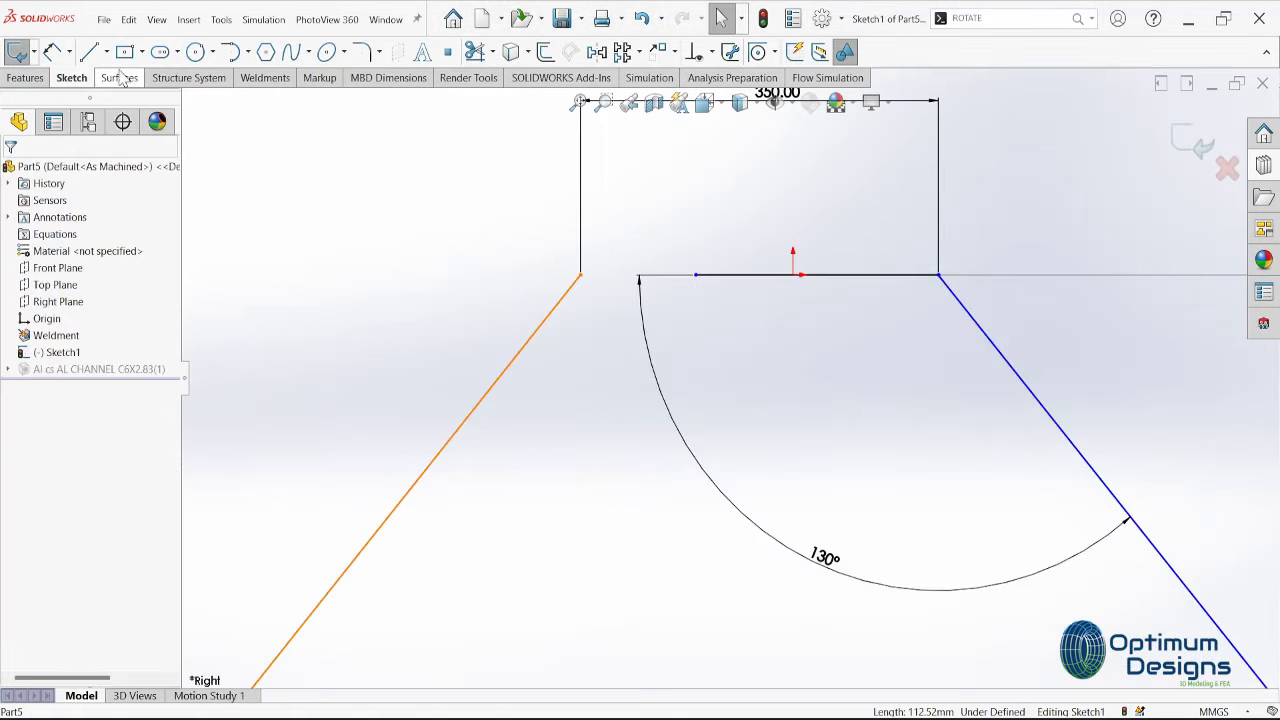
Extend the top line to the left corner and exit the sketch to rebuild
{"action": "left_click", "coordinate": [491, 51]}
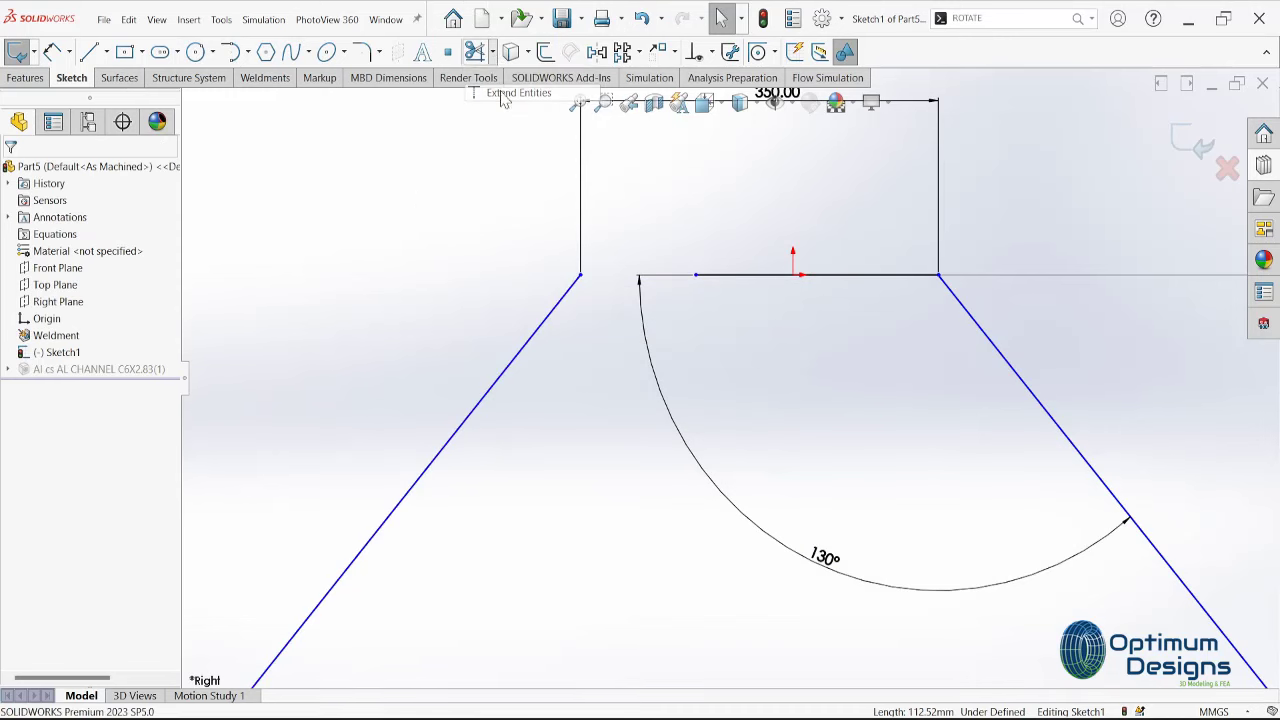
{"action": "left_click", "coordinate": [505, 94]}
{"action": "left_click", "coordinate": [710, 283]}
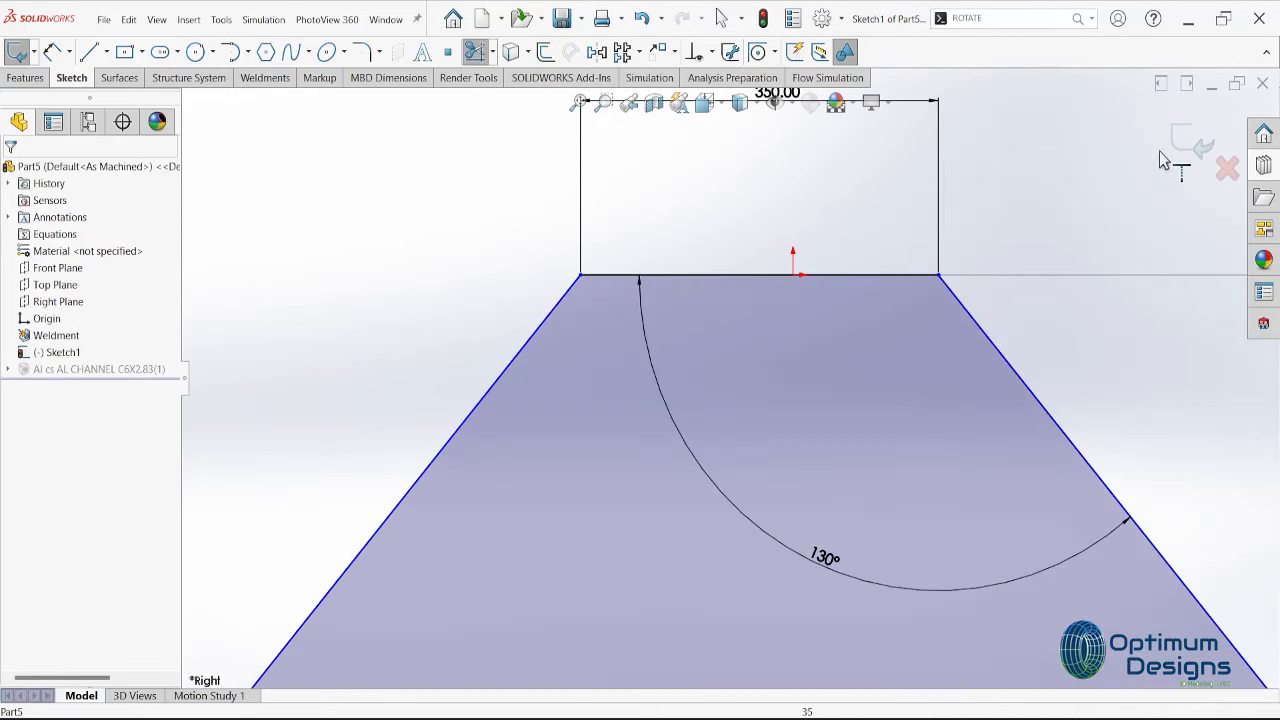
{"action": "left_click", "coordinate": [1193, 143]}
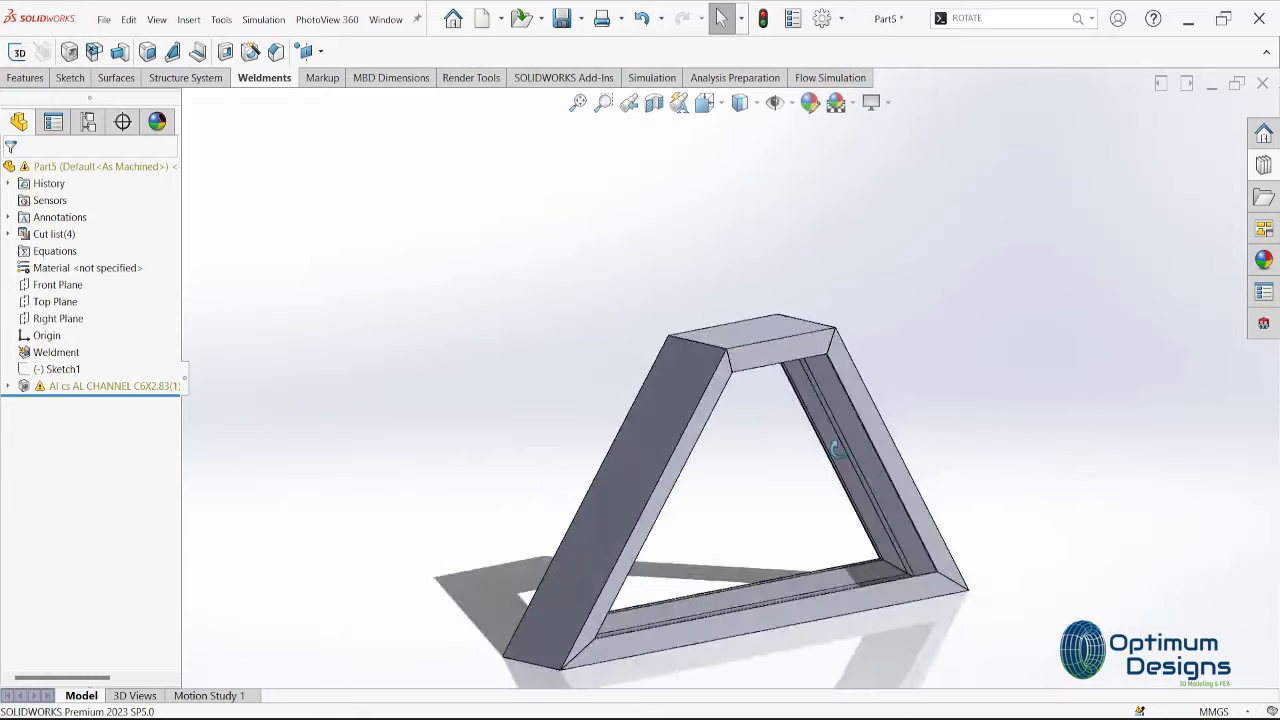
Edit the AL CHANNEL C6X2.83 member, review its Line1–Line4@Sketch1 path segments, and accept
{"action": "middle_click_drag", "start_coordinate": [745, 398], "coordinate": [437, 503]}
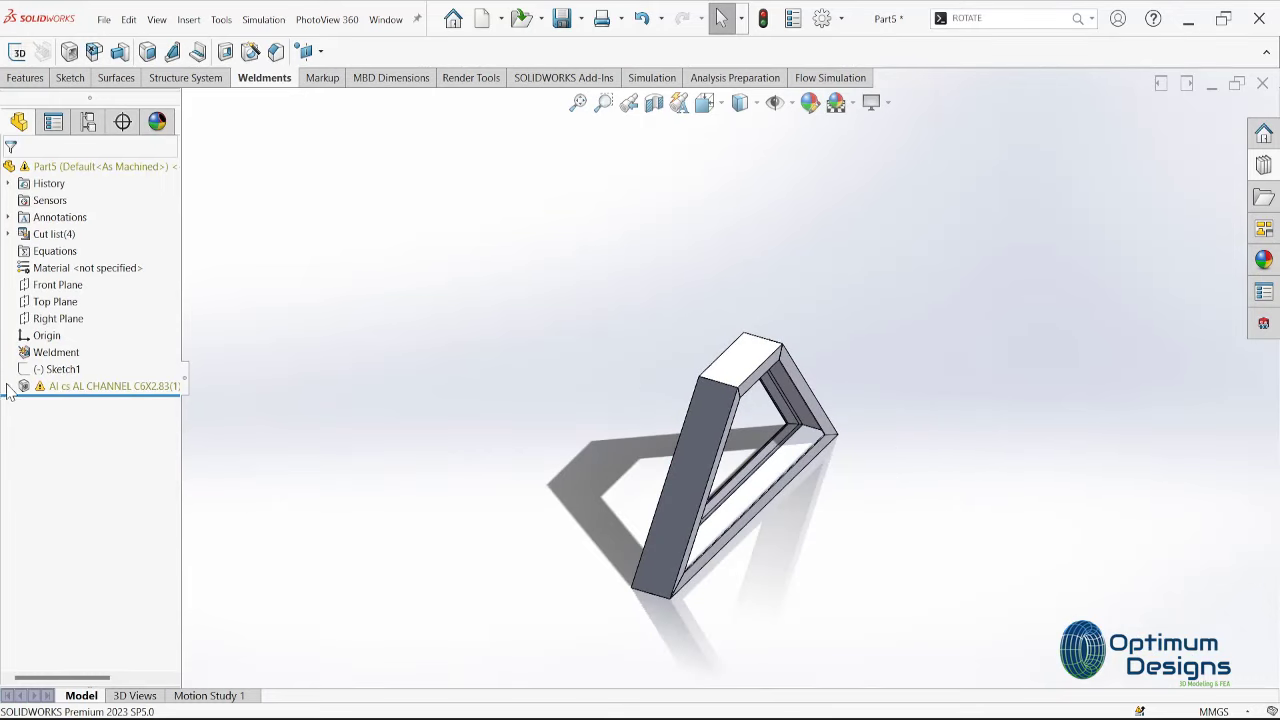
{"action": "left_click", "coordinate": [8, 386]}
{"action": "left_click", "coordinate": [60, 386]}
{"action": "left_click", "coordinate": [105, 345]}
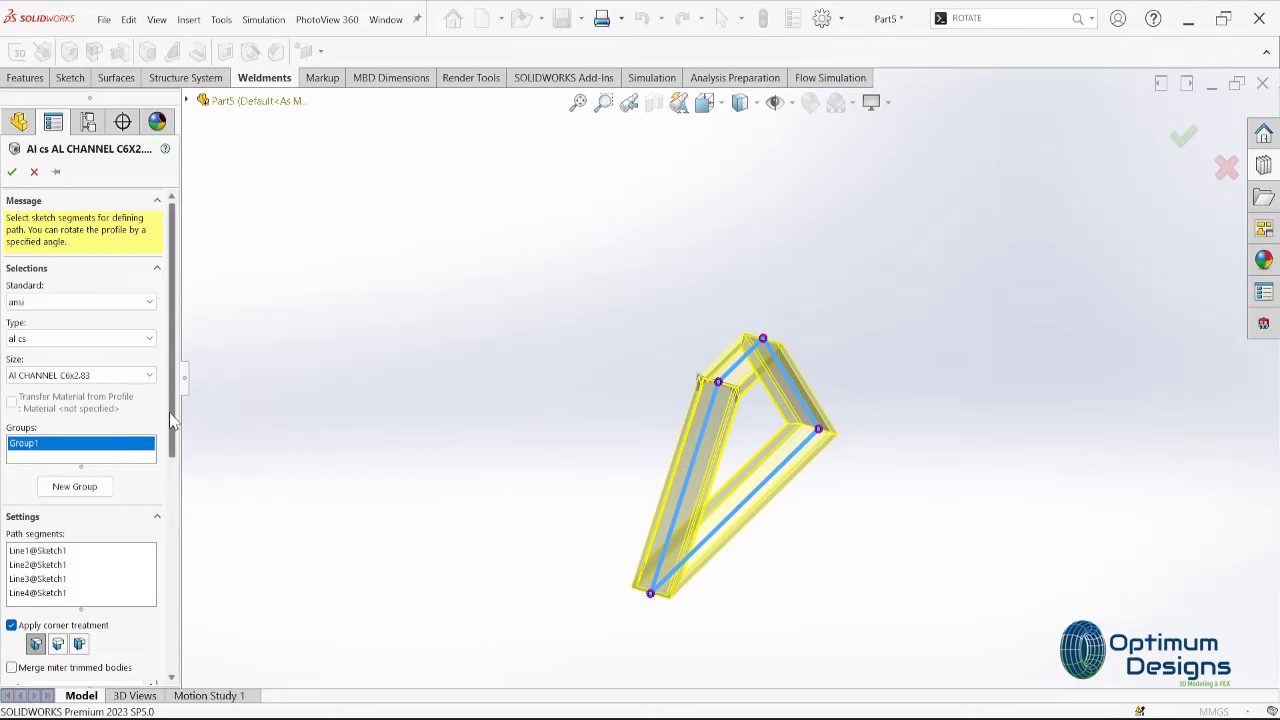
{"action": "left_click_drag", "start_coordinate": [172, 420], "coordinate": [172, 495]}
{"action": "left_click", "coordinate": [65, 456]}
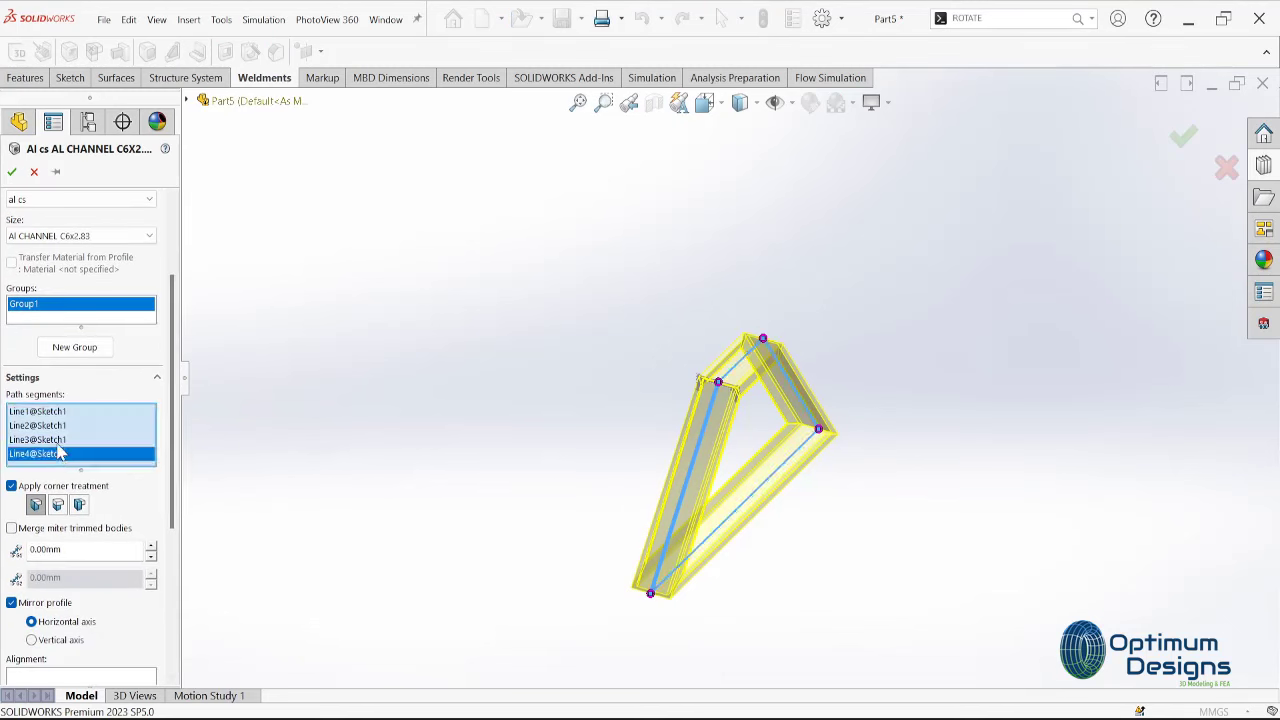
{"action": "left_click", "coordinate": [60, 440]}
{"action": "left_click", "coordinate": [60, 426]}
{"action": "left_click", "coordinate": [60, 412]}
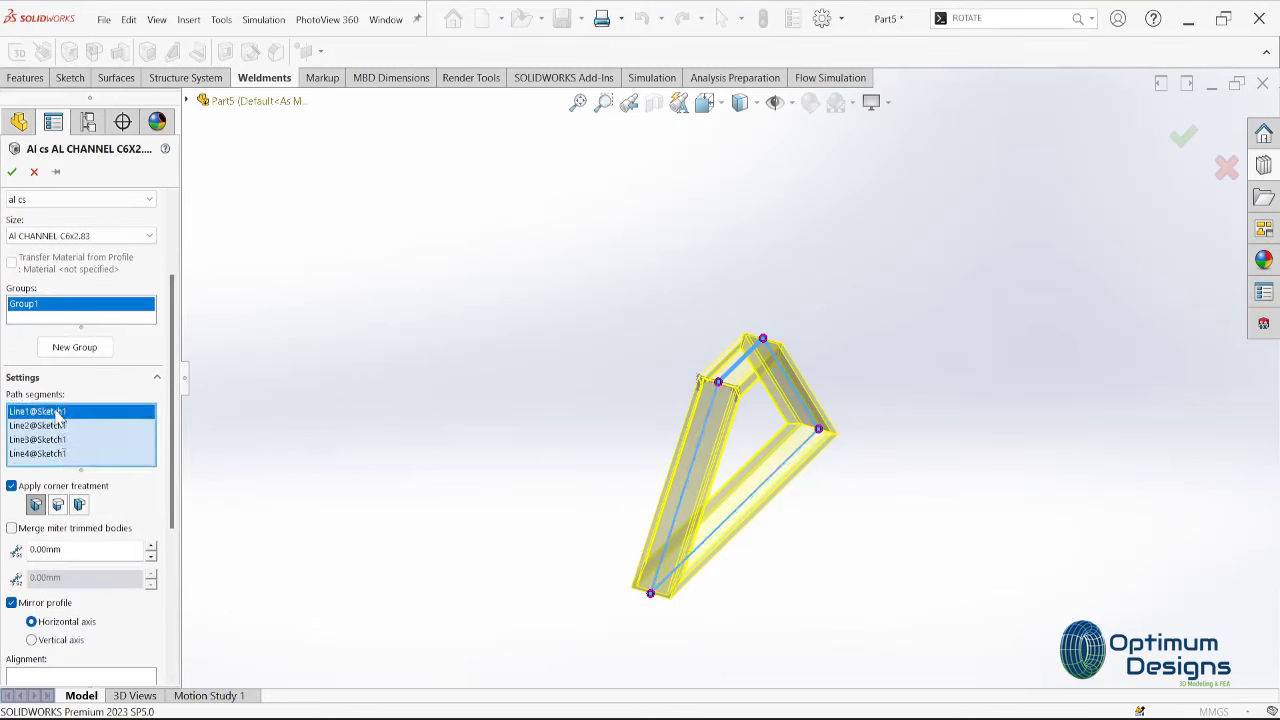
{"action": "left_click", "coordinate": [12, 171]}
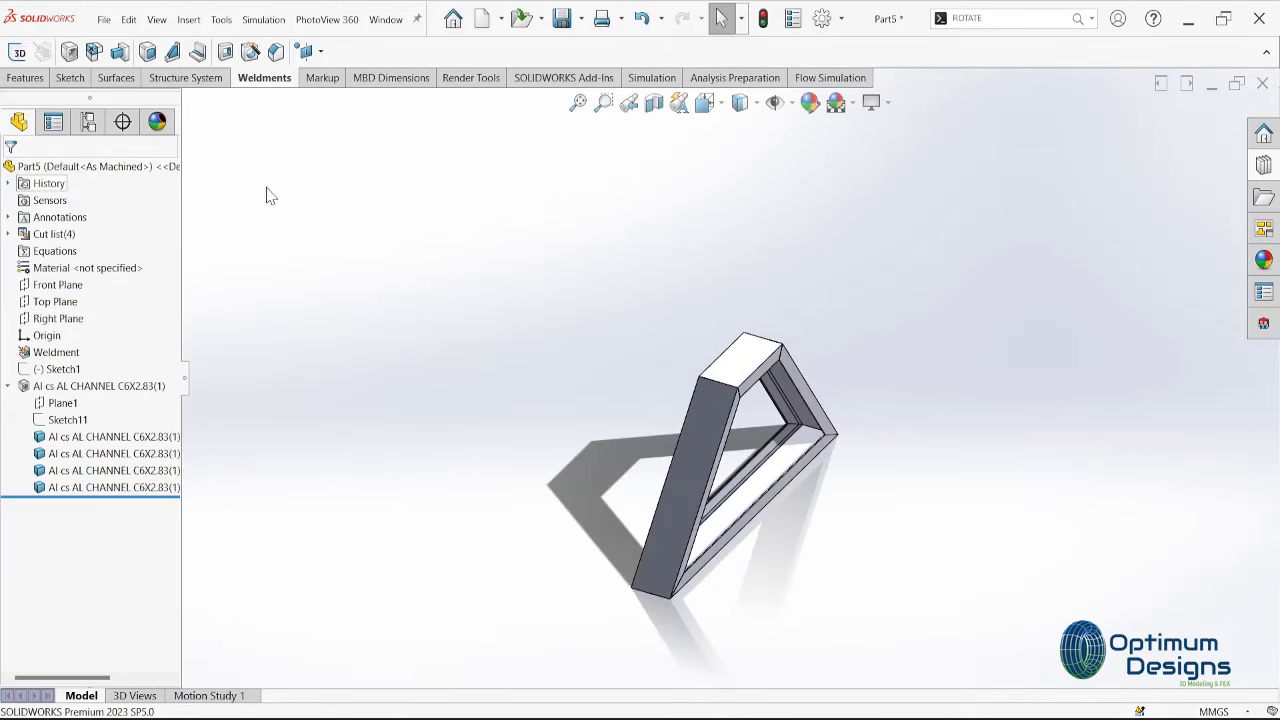
Save the part under the new name Stand-1.SLDPRT in the Gears folder
{"action": "left_click", "coordinate": [581, 18]}
{"action": "left_click", "coordinate": [571, 50]}
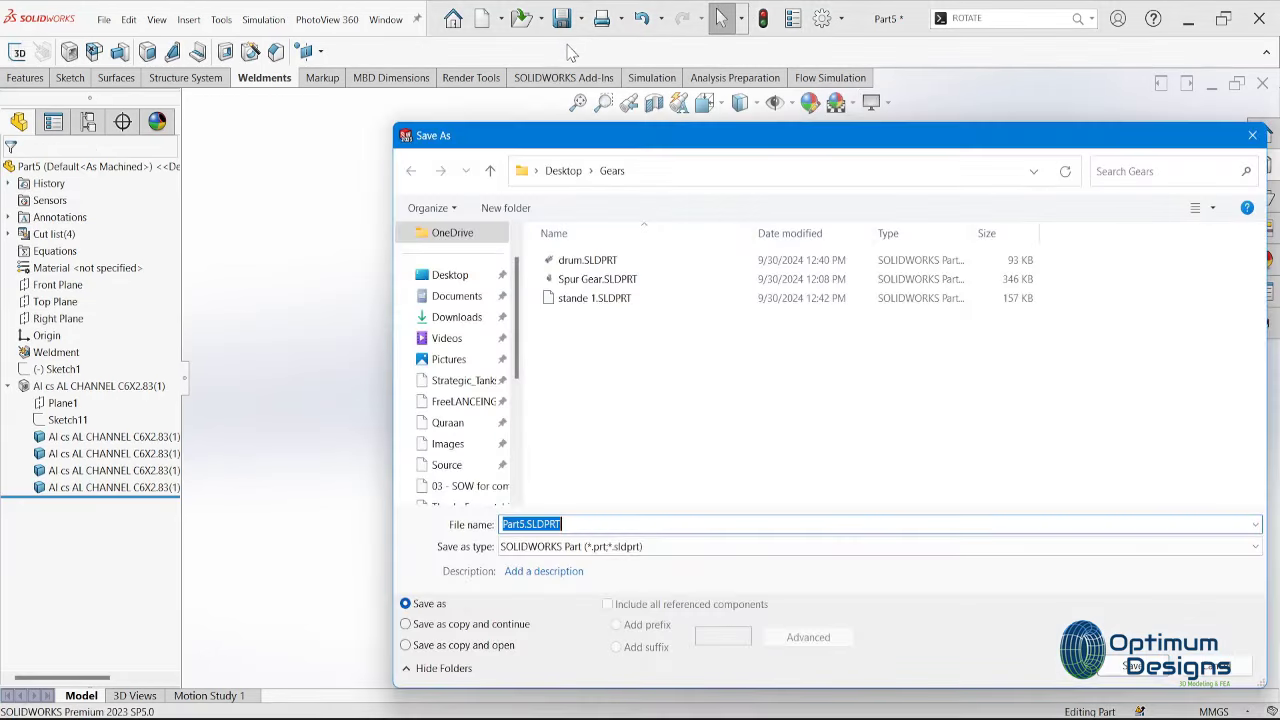
{"action": "type", "text": "Stan"}
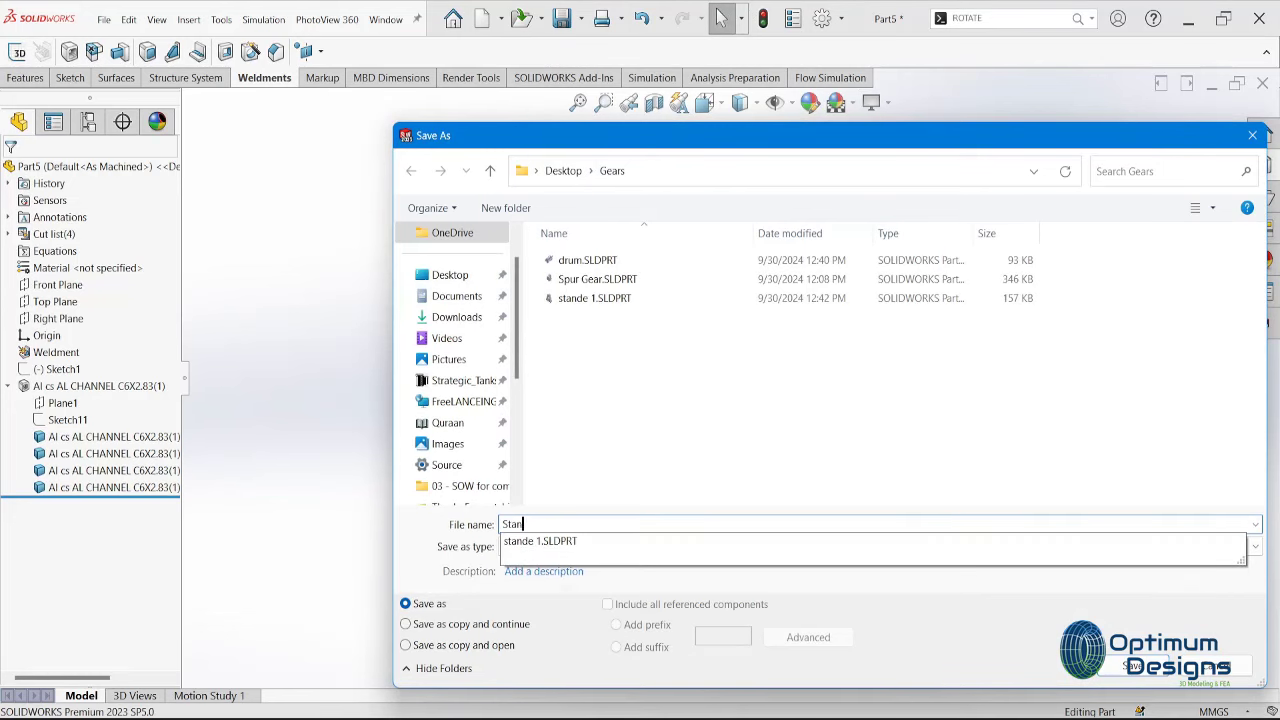
{"action": "type", "text": "d-1"}
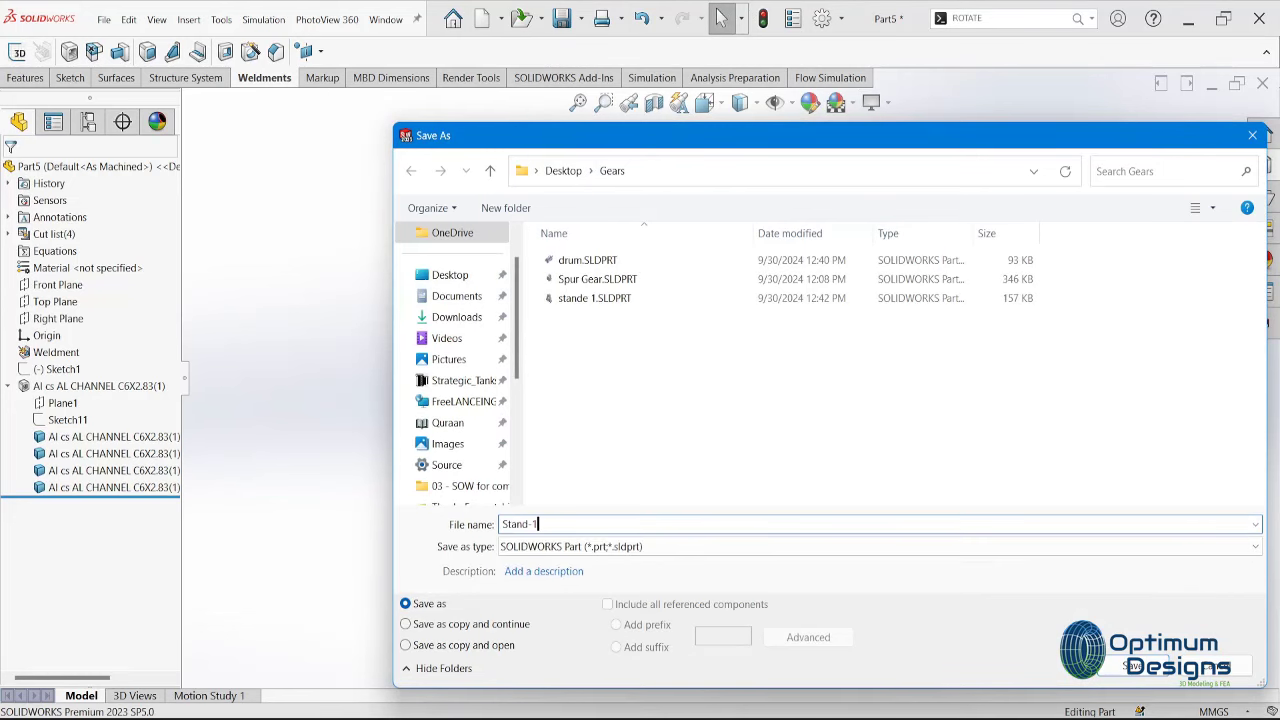
{"action": "key", "text": "Return"}
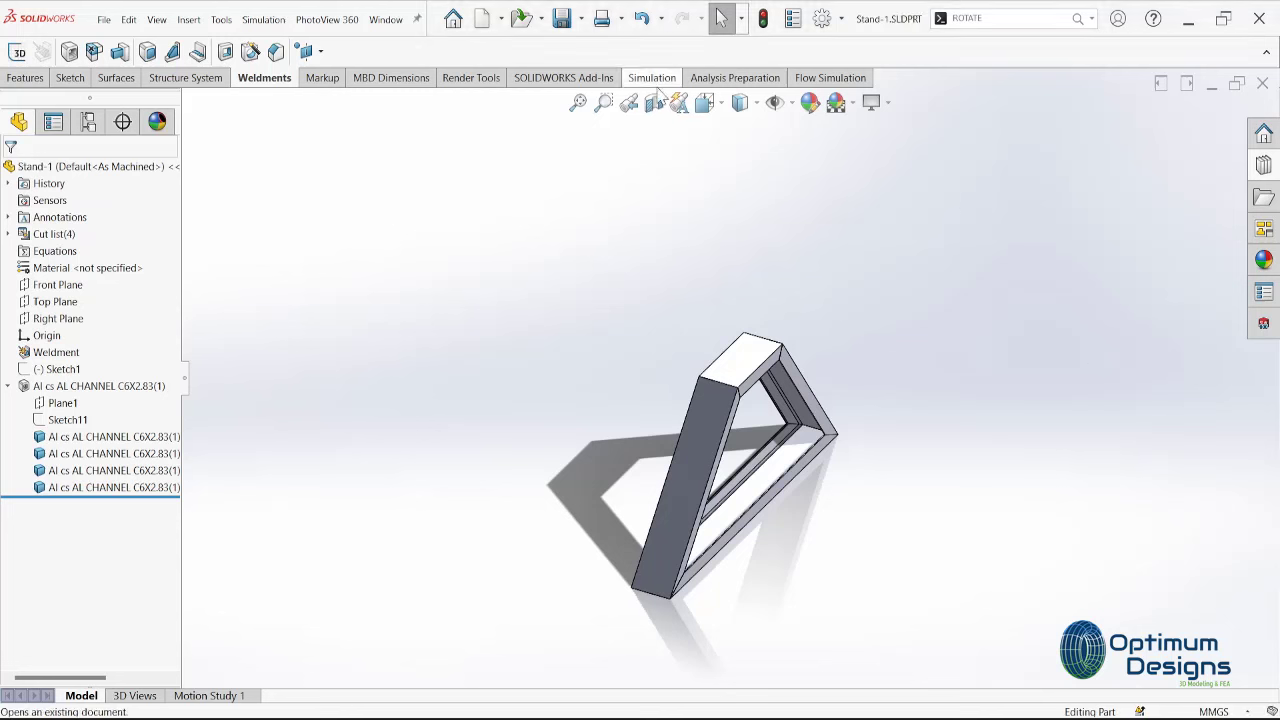
Start a new sketch on the Right Plane, viewed face-on
{"action": "left_click", "coordinate": [58, 285]}
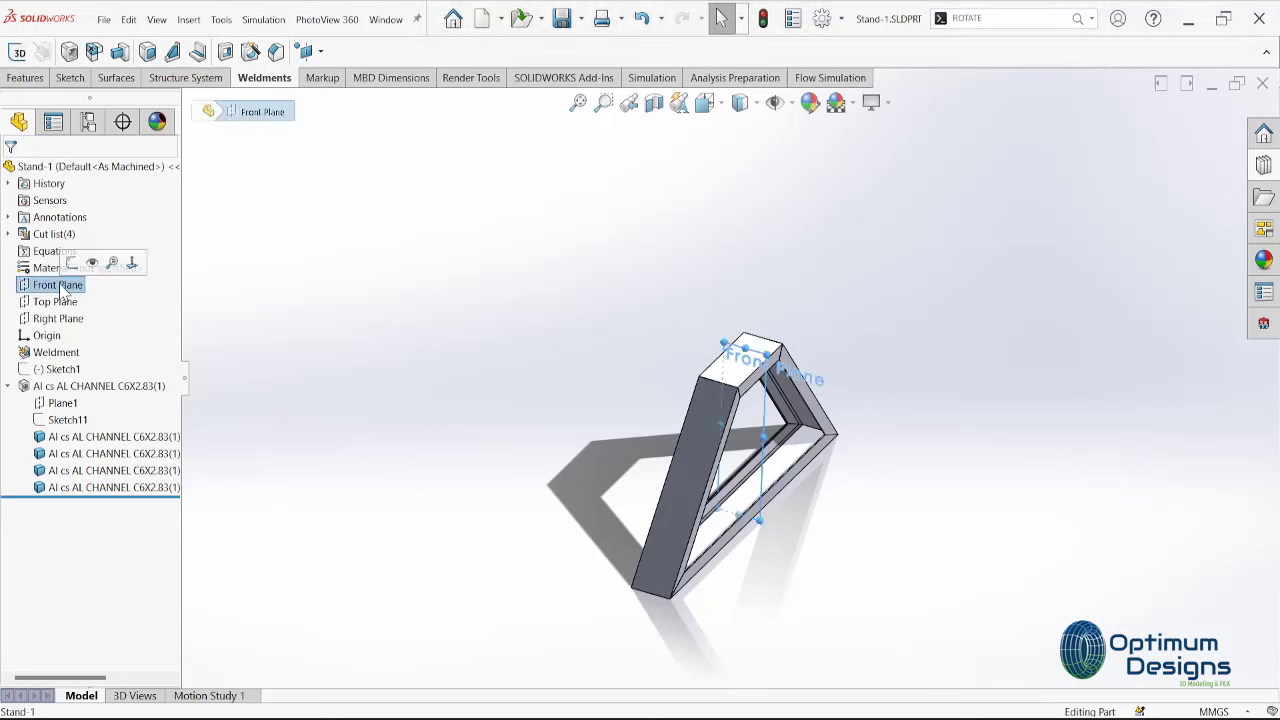
{"action": "left_click", "coordinate": [55, 301]}
{"action": "left_click", "coordinate": [62, 318]}
{"action": "left_click", "coordinate": [130, 296]}
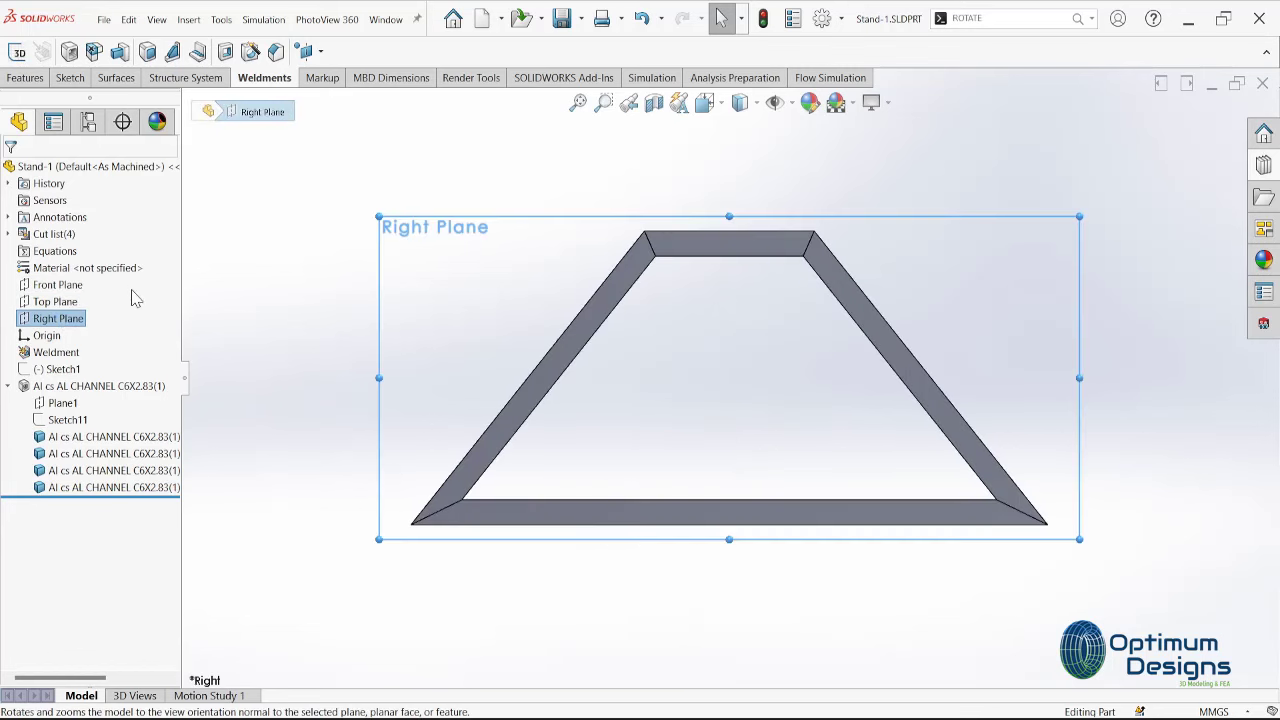
{"action": "right_click", "coordinate": [72, 321]}
{"action": "left_click", "coordinate": [79, 299]}
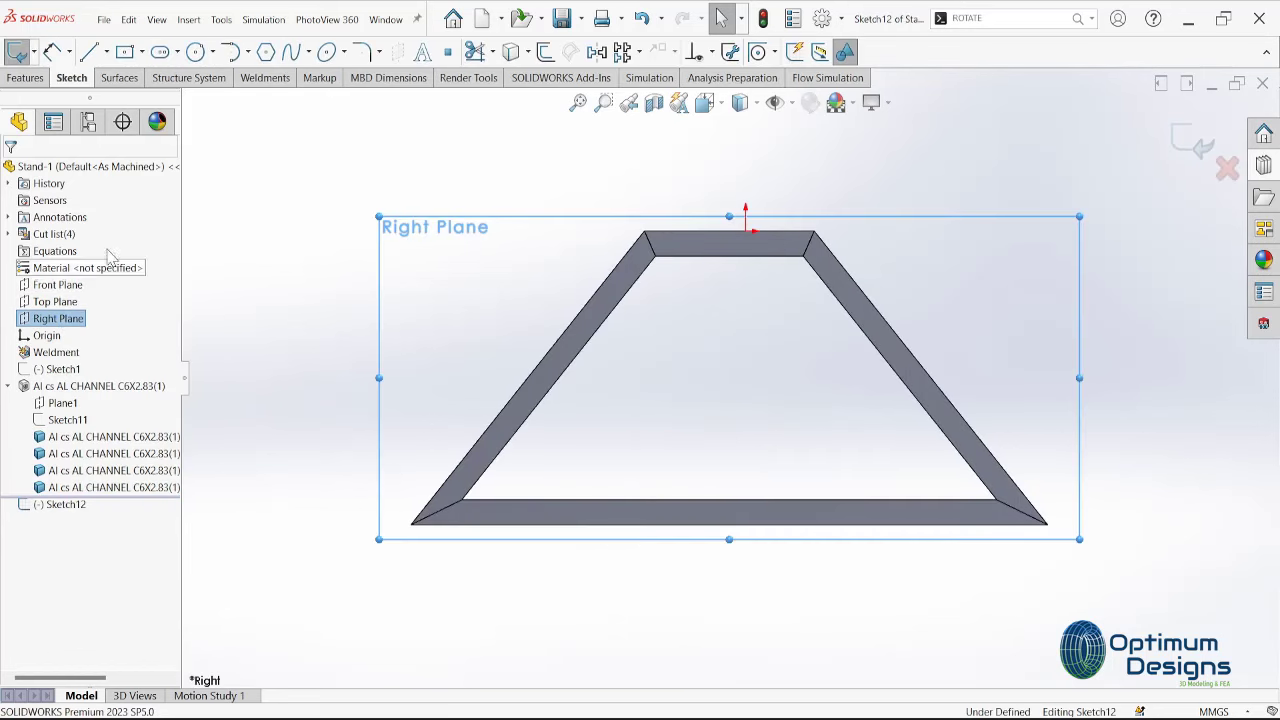
Draw a chain of construction centerlines along the top edge, upward, and across above the frame
{"action": "left_click", "coordinate": [106, 52]}
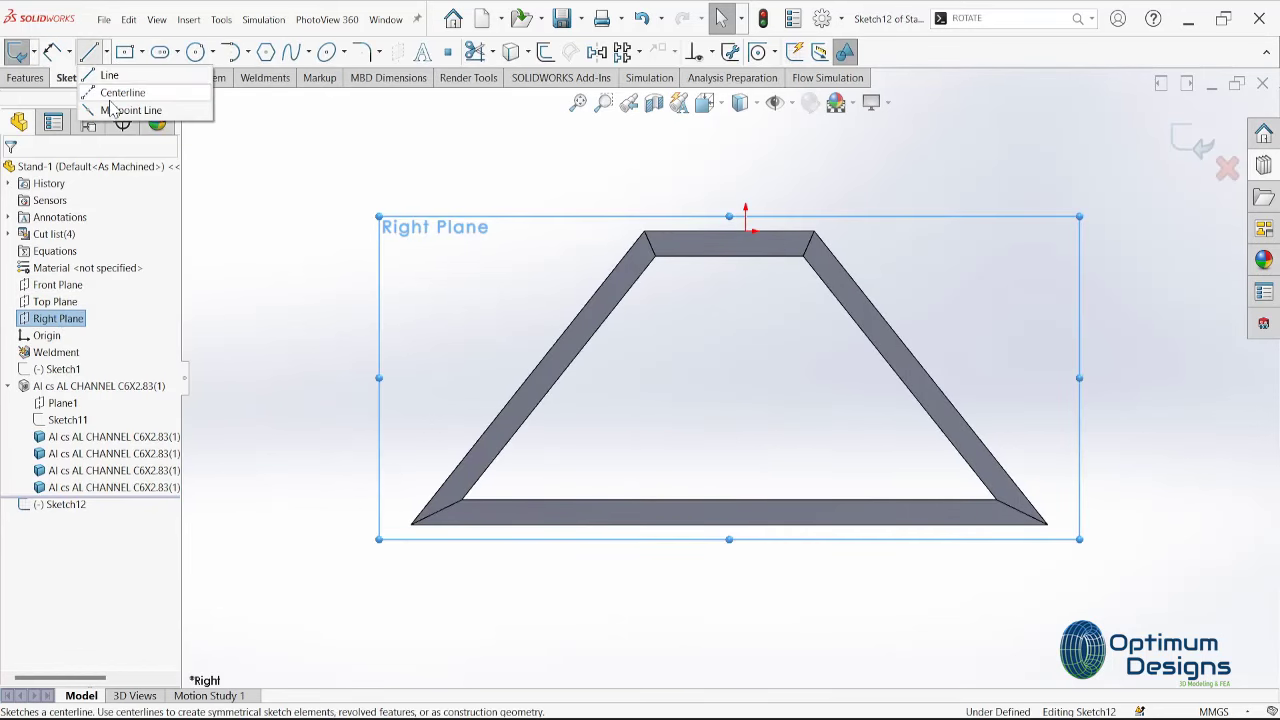
{"action": "left_click", "coordinate": [117, 93]}
{"action": "scroll", "coordinate": [735, 205], "scroll_direction": "down", "scroll_amount": 3}
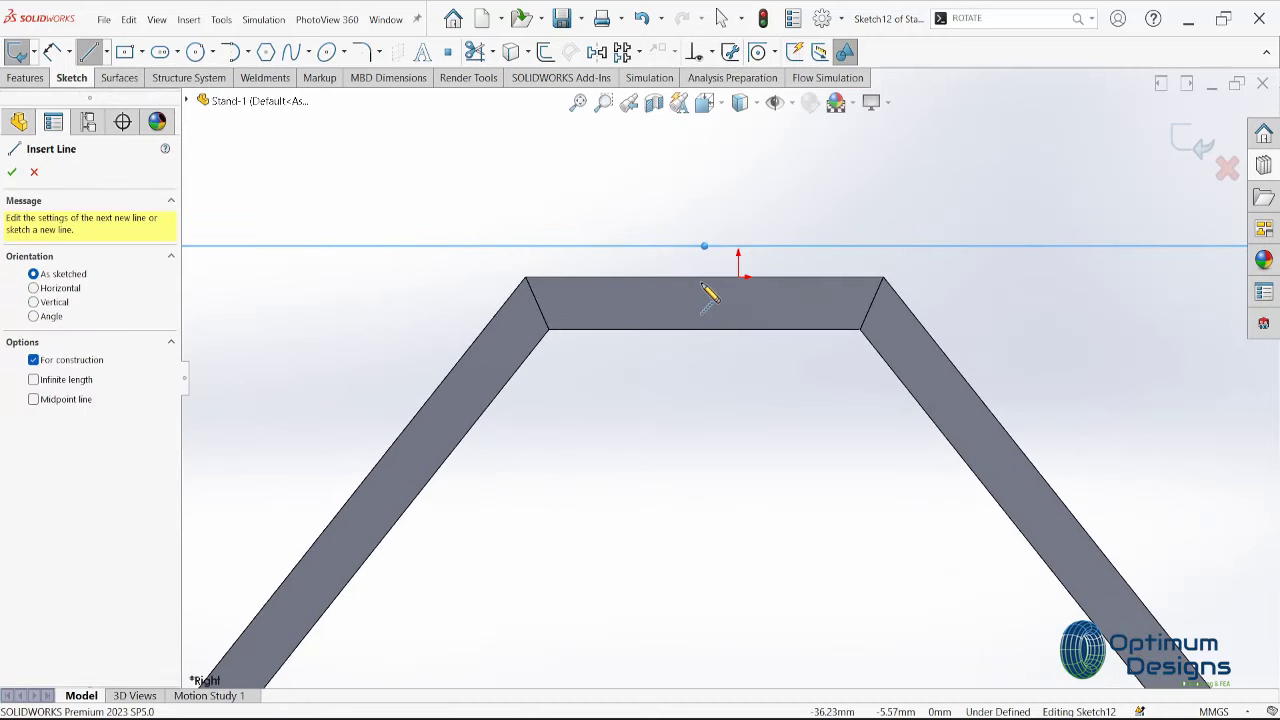
{"action": "left_click", "coordinate": [704, 277]}
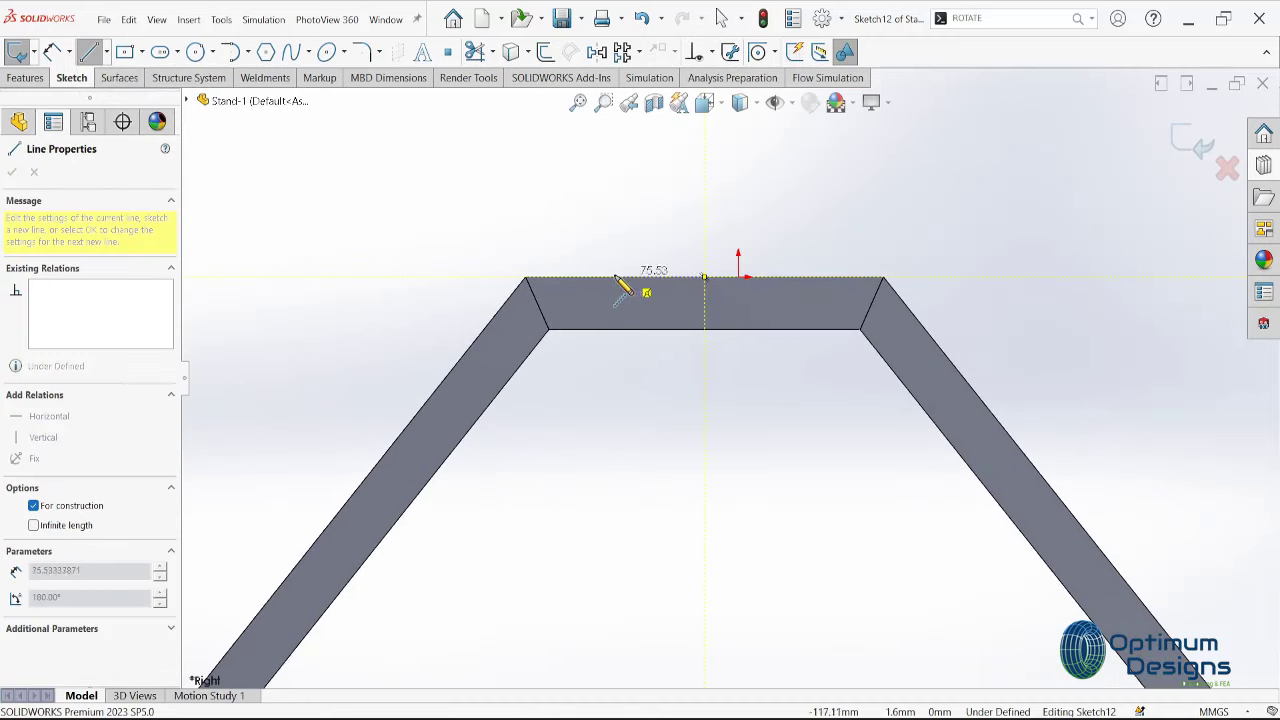
{"action": "left_click", "coordinate": [568, 277]}
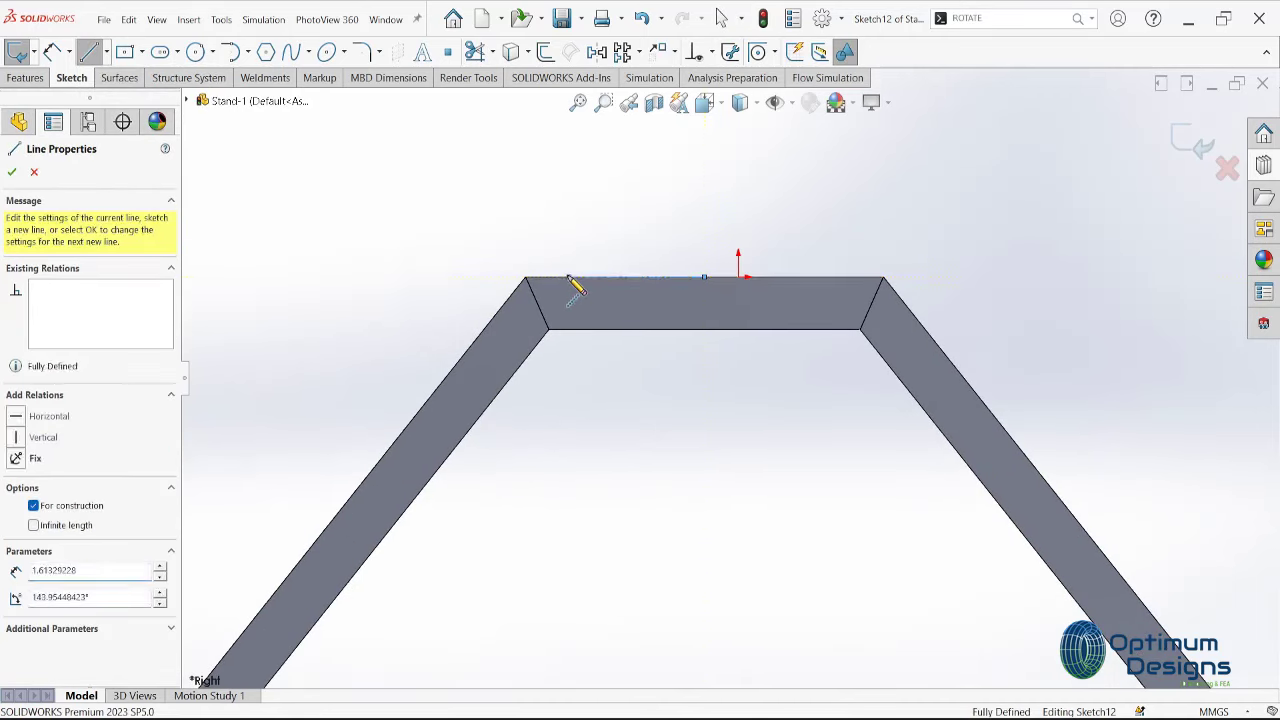
{"action": "left_click", "coordinate": [569, 238]}
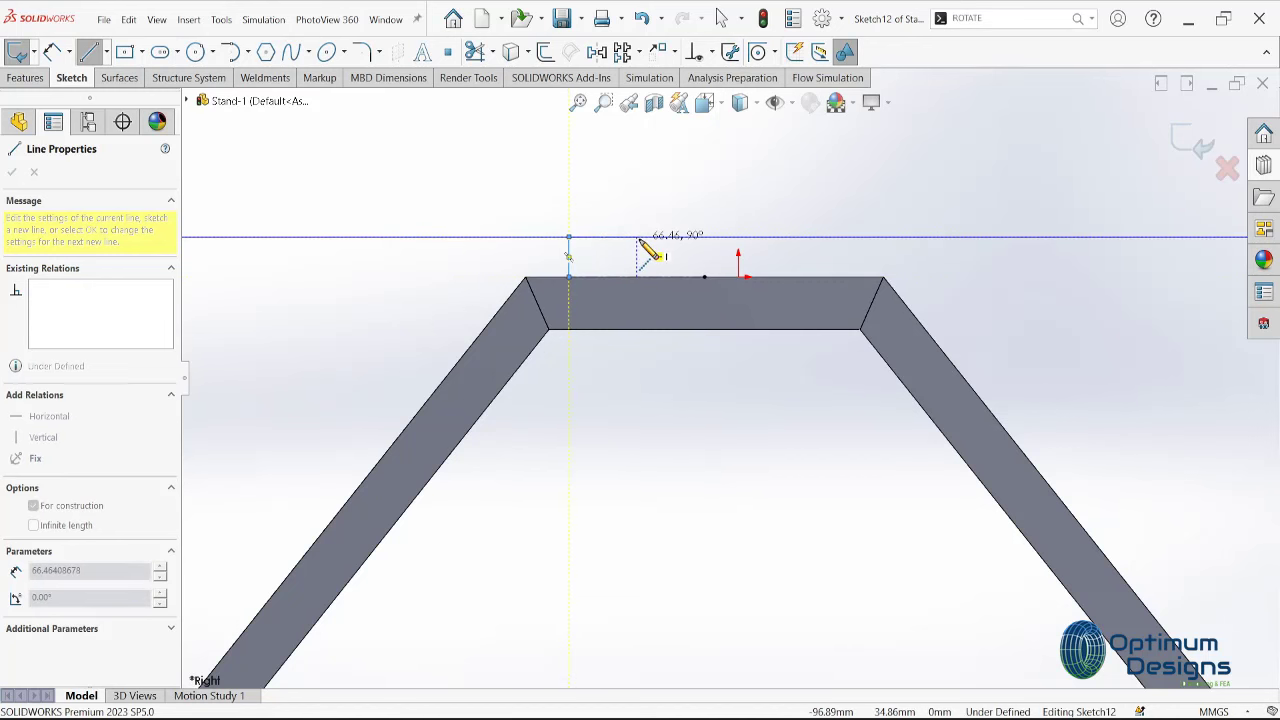
{"action": "left_click", "coordinate": [638, 237]}
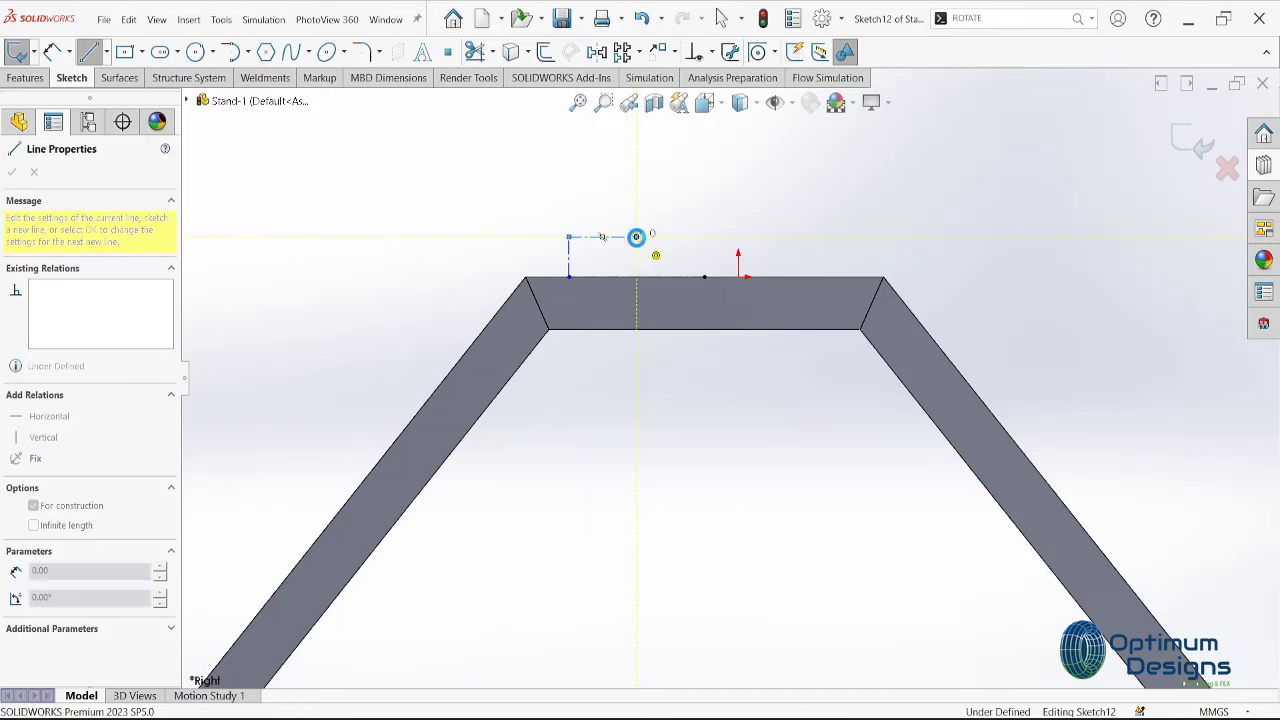
{"action": "key", "text": "Escape"}
Dimension the construction lines: 135 mm horizontal, 35 mm vertical, and 135/2 (67.50 mm) top line
{"action": "left_click", "coordinate": [52, 52]}
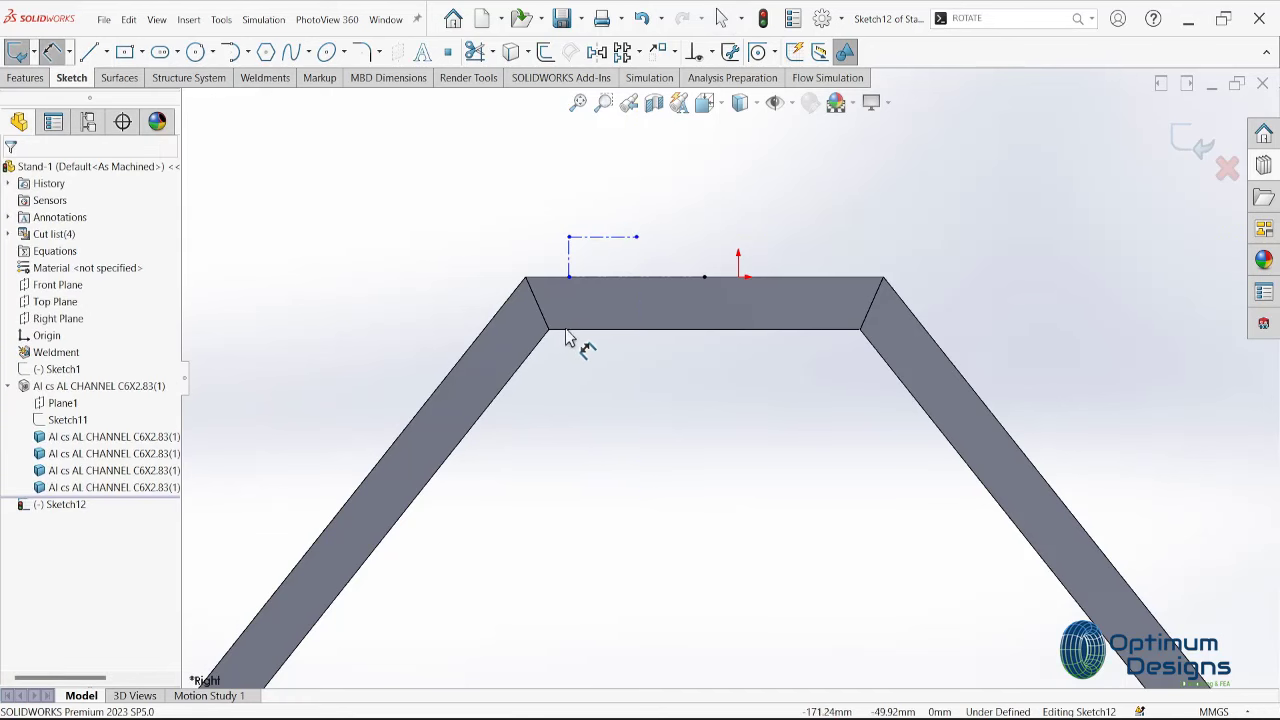
{"action": "left_click", "coordinate": [640, 278]}
{"action": "left_click", "coordinate": [652, 378]}
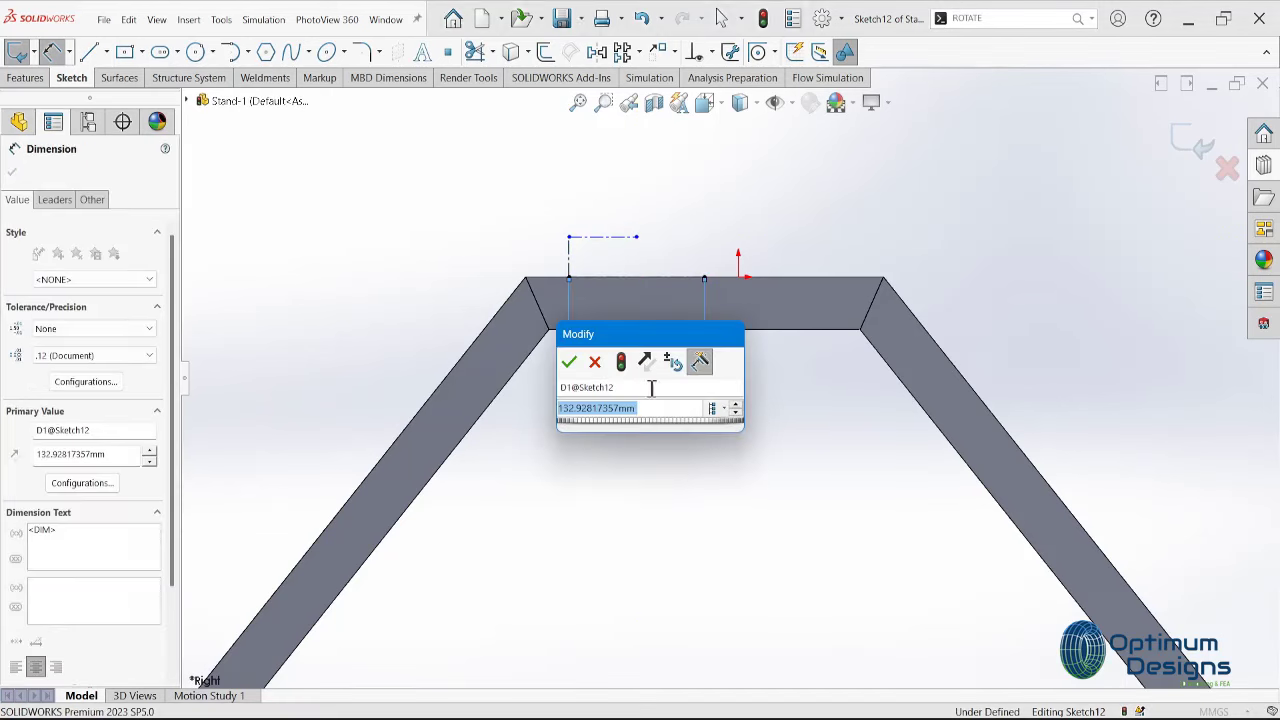
{"action": "type", "text": "13"}
{"action": "key", "text": "Return"}
{"action": "scroll", "coordinate": [614, 323], "scroll_direction": "down", "scroll_amount": 4}
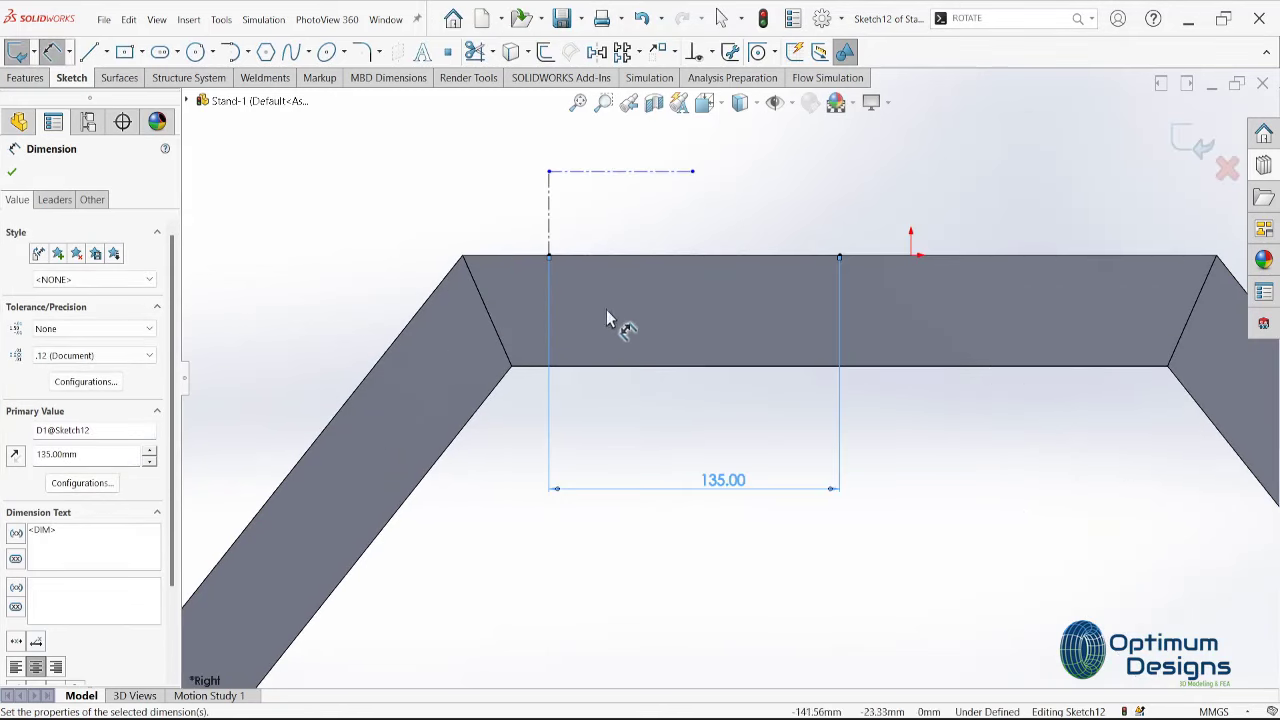
{"action": "left_click", "coordinate": [549, 233]}
{"action": "left_click", "coordinate": [532, 228]}
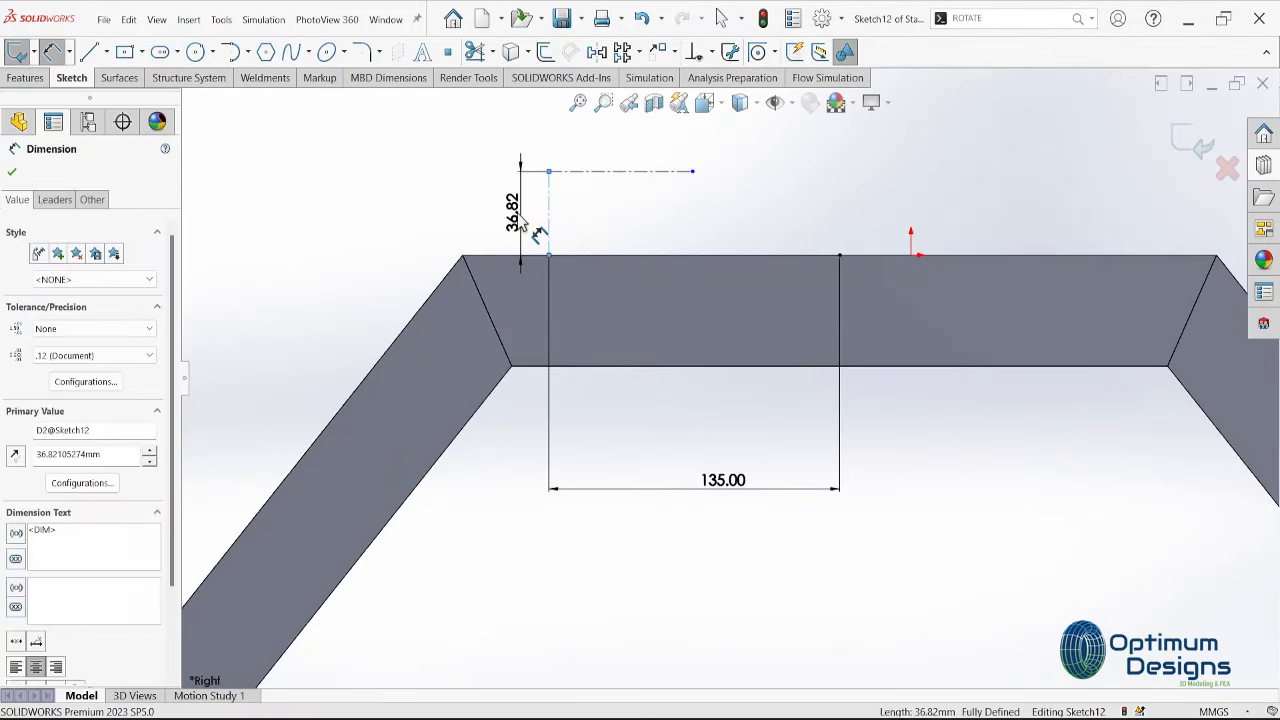
{"action": "type", "text": "35"}
{"action": "key", "text": "Return"}
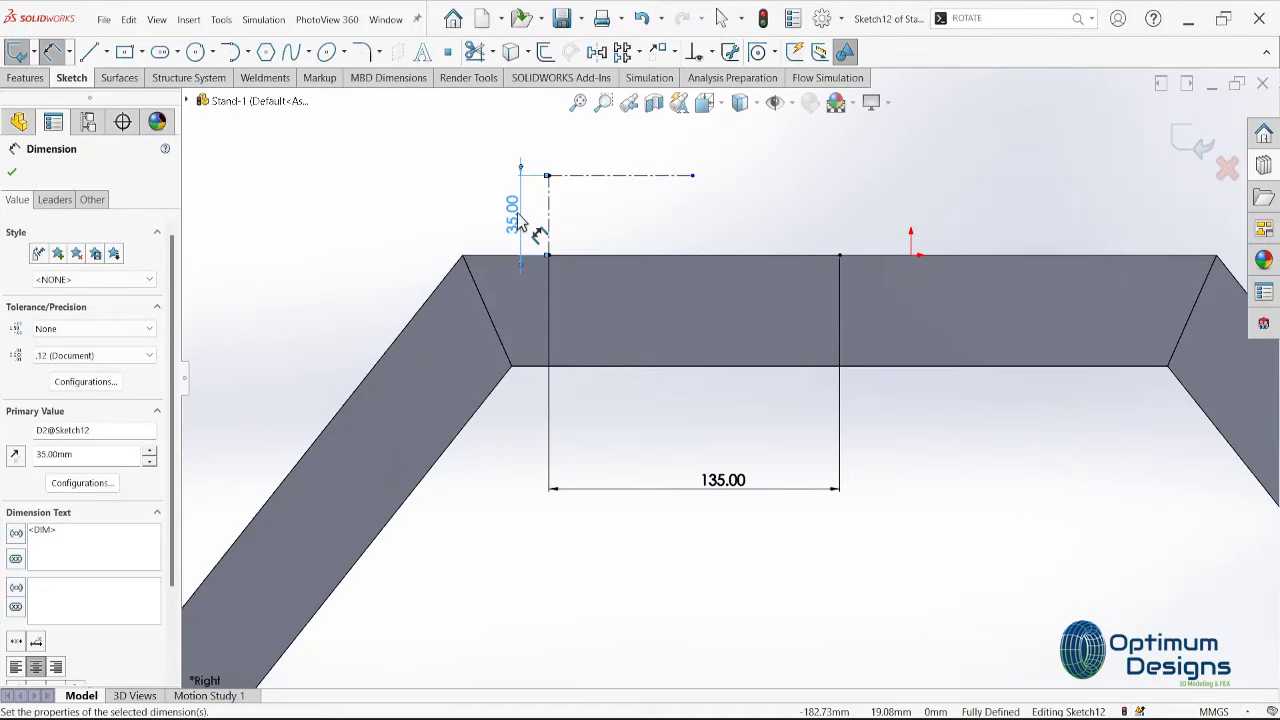
{"action": "left_click", "coordinate": [622, 176]}
{"action": "left_click", "coordinate": [646, 163]}
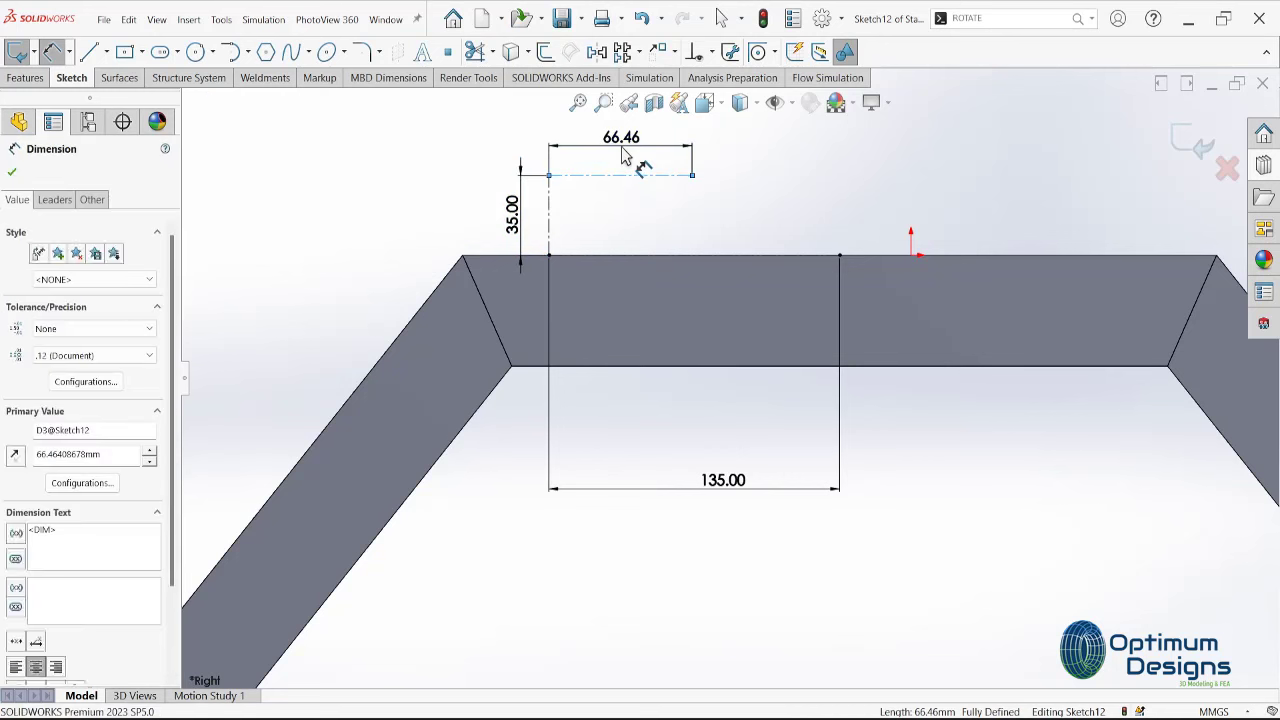
{"action": "type", "text": "135/2"}
{"action": "key", "text": "Return"}
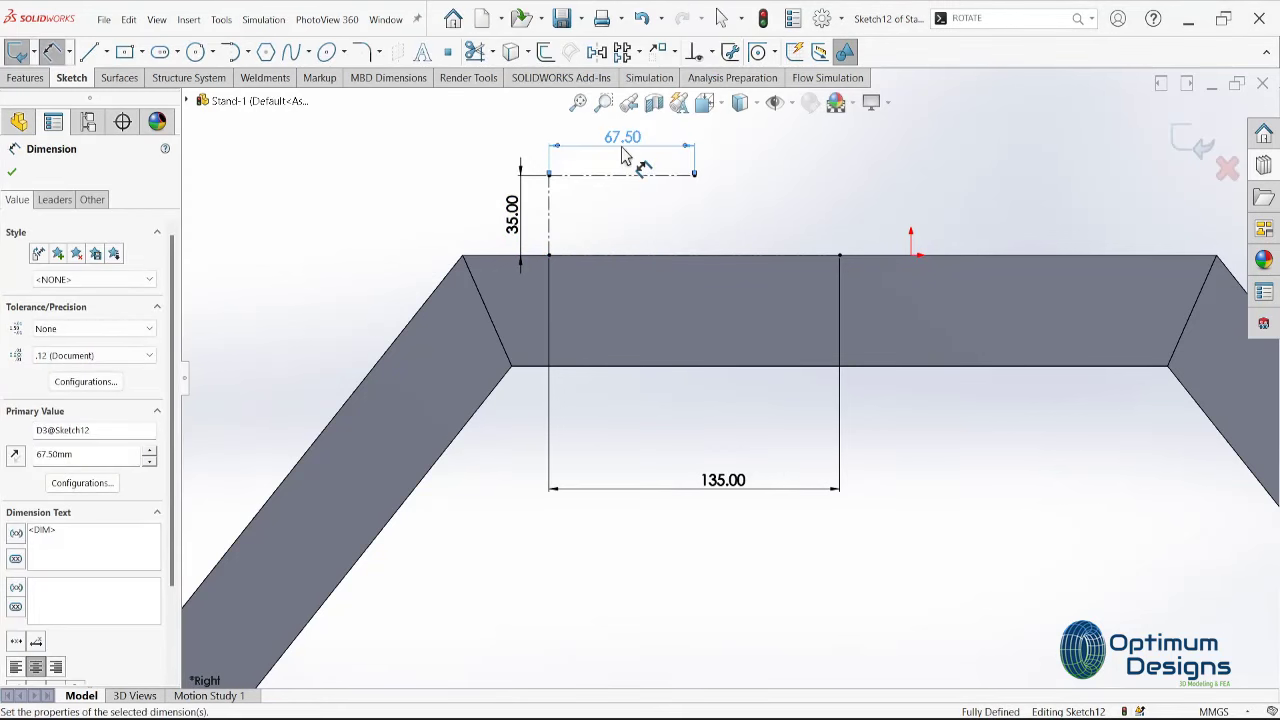
Add a vertical centerline crossing the top bar
{"action": "left_click", "coordinate": [108, 52]}
{"action": "left_click", "coordinate": [118, 86]}
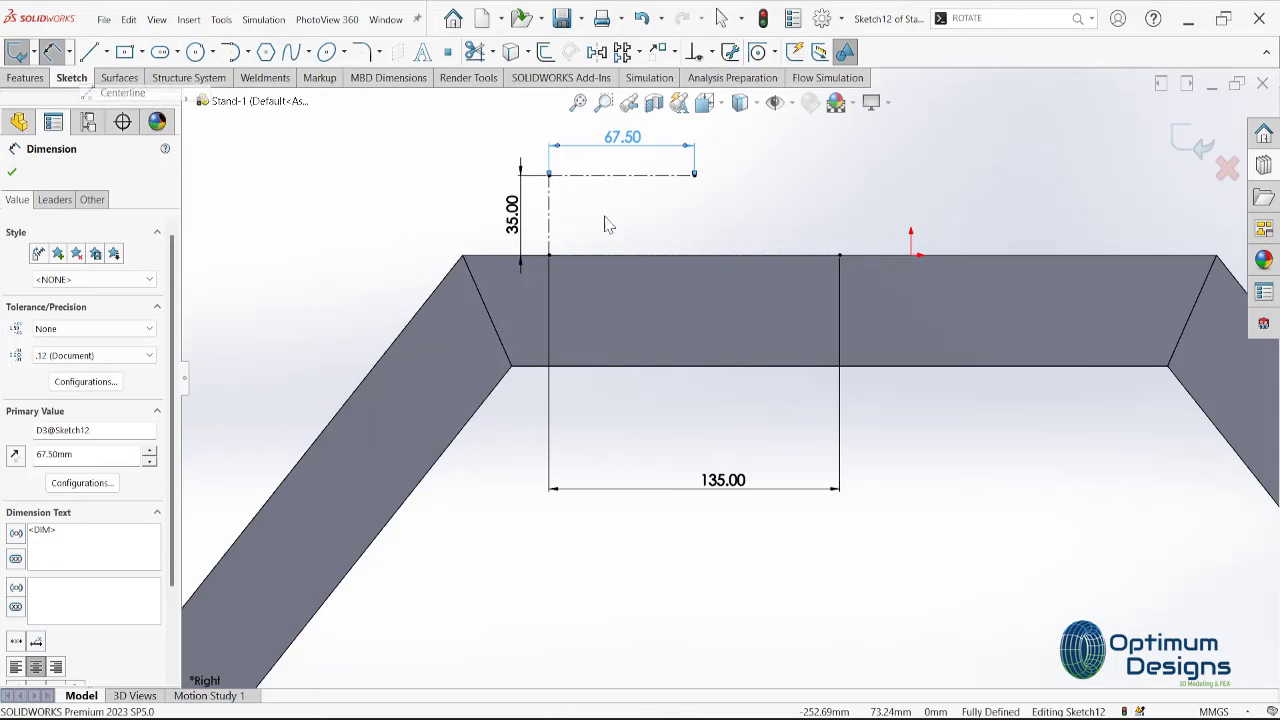
{"action": "left_click", "coordinate": [839, 167]}
{"action": "left_click", "coordinate": [839, 425]}
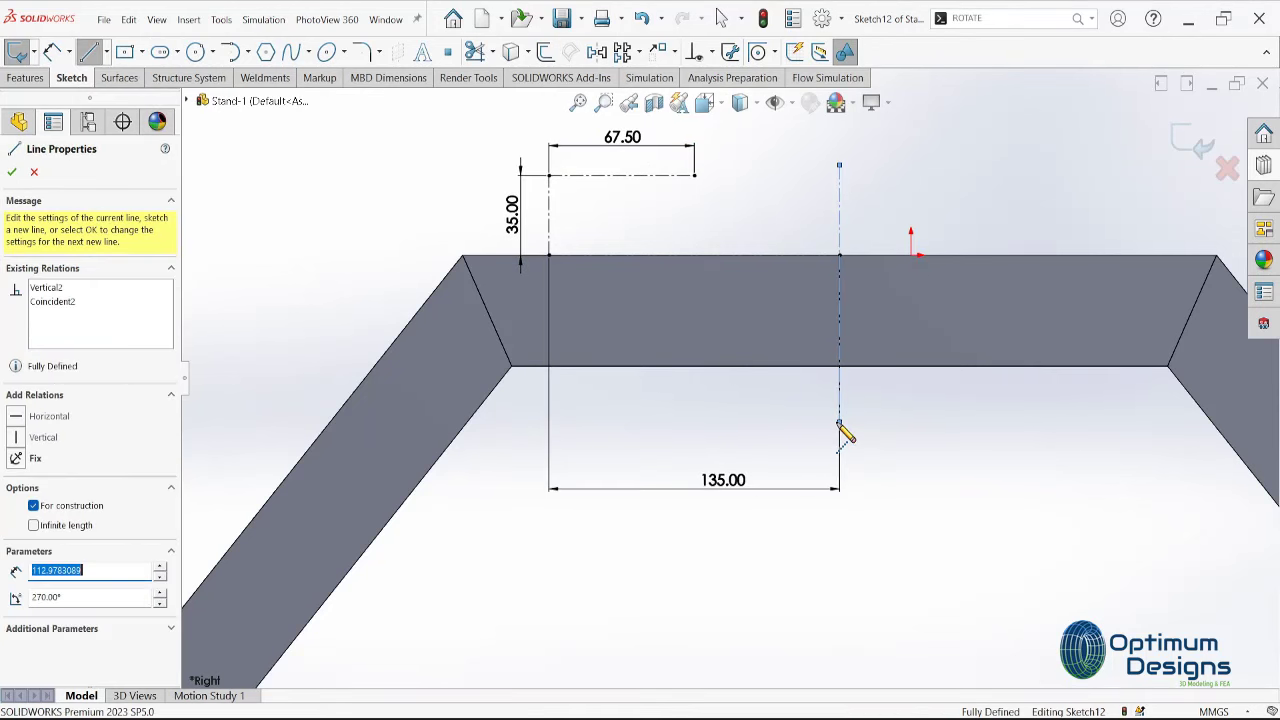
{"action": "key", "text": "Escape"}
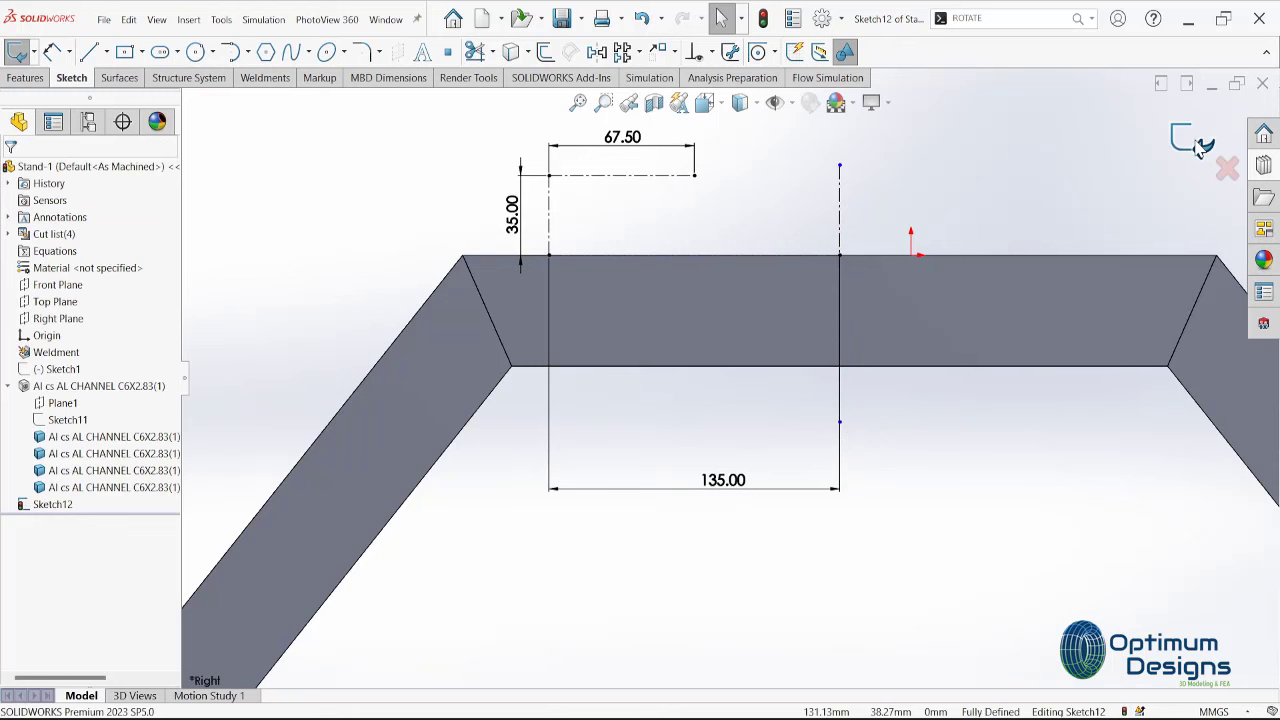
Exit Sketch12 and inspect its context menu in the FeatureManager tree
{"action": "left_click", "coordinate": [1200, 145]}
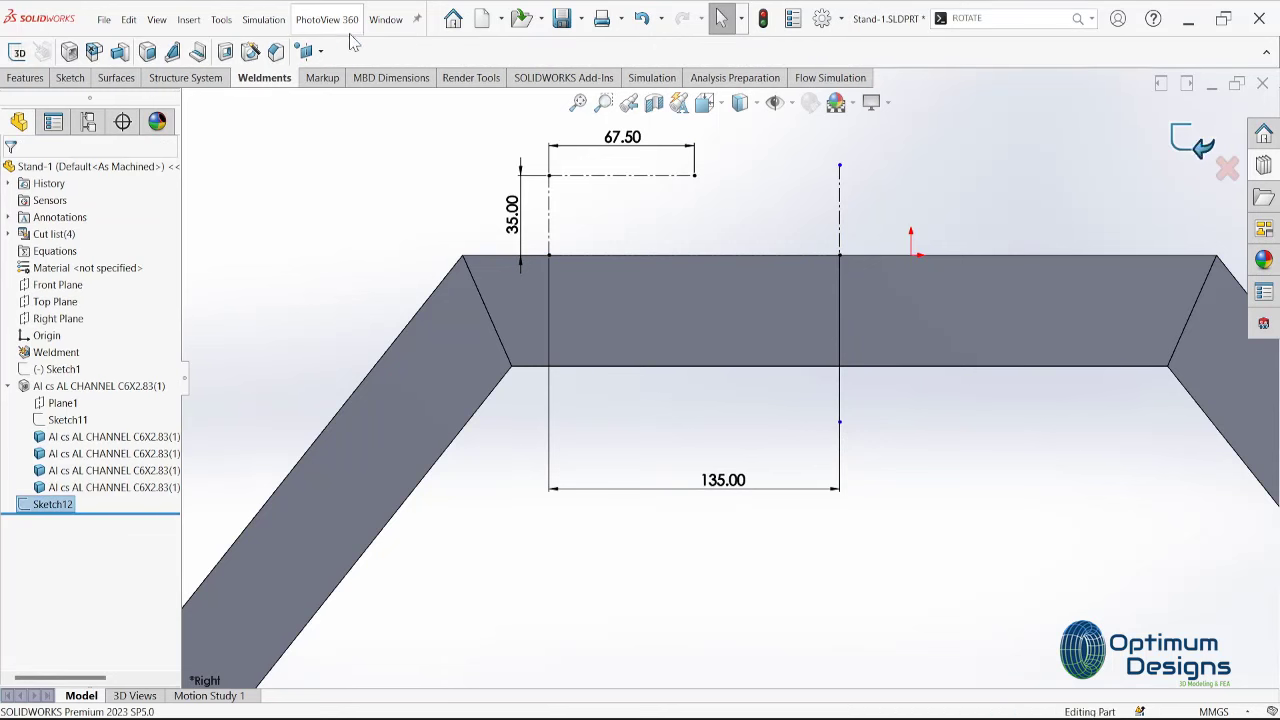
{"action": "left_click", "coordinate": [77, 84]}
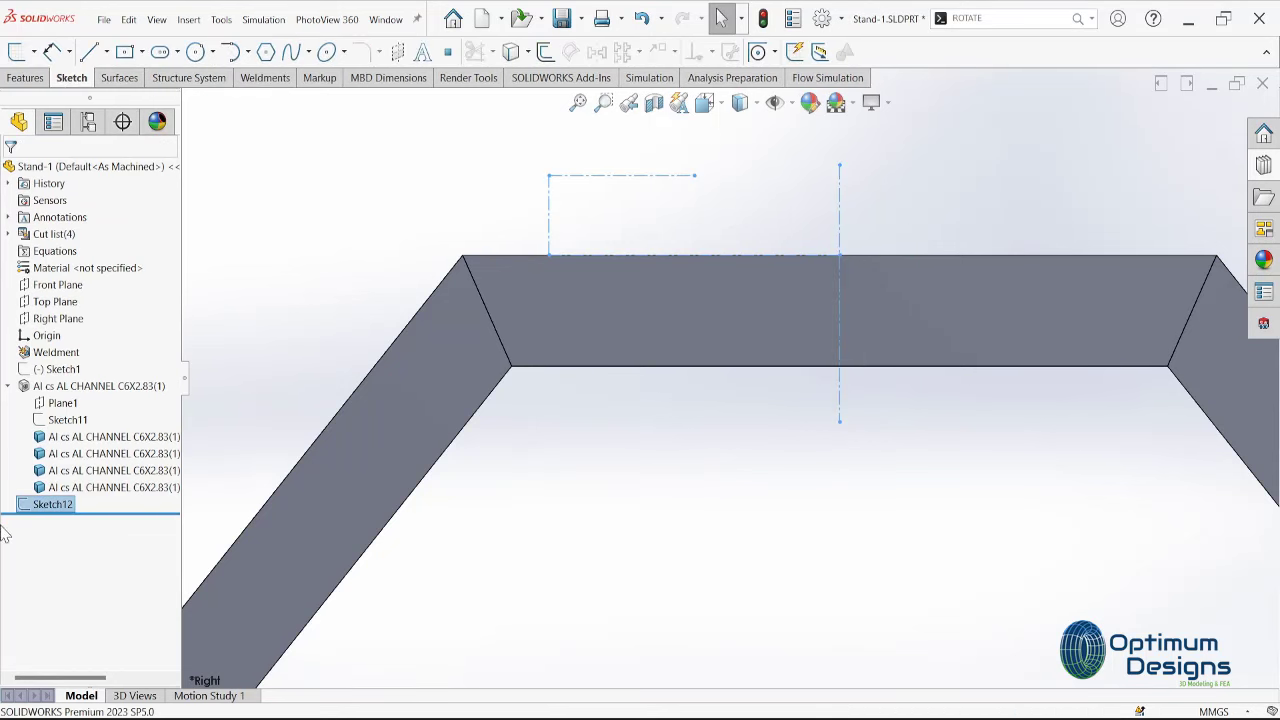
{"action": "right_click", "coordinate": [52, 505]}
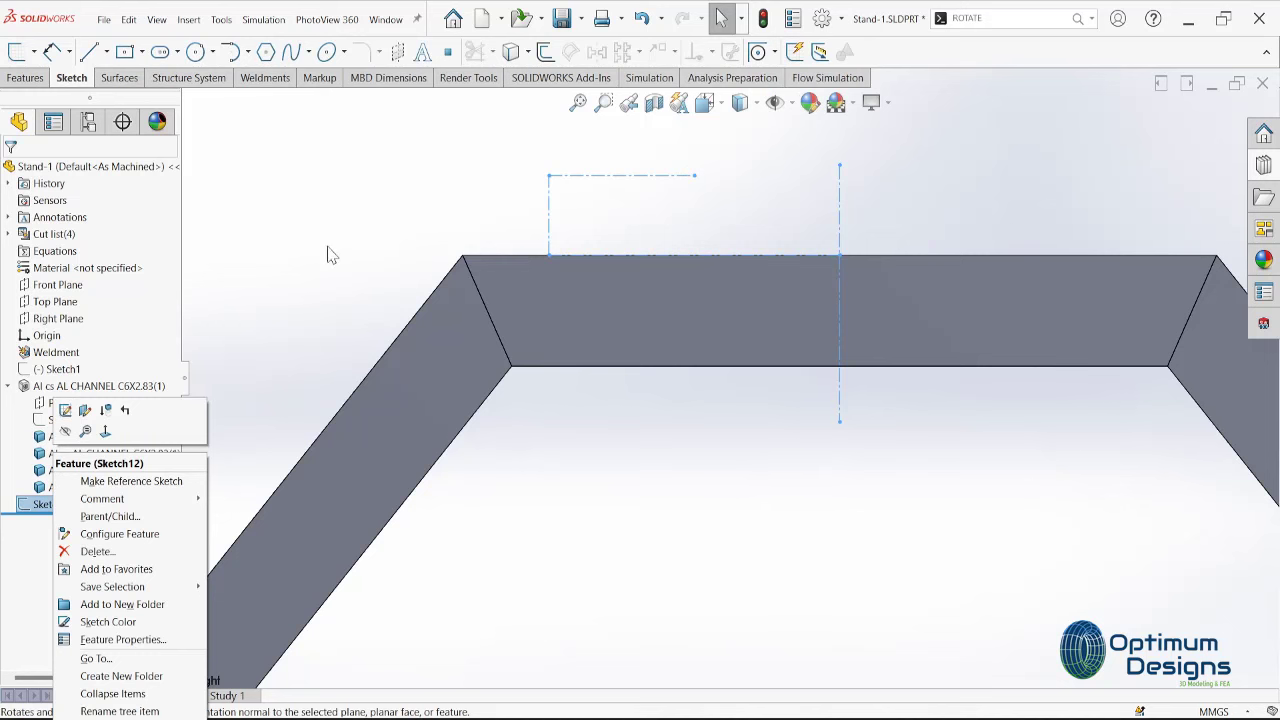
{"action": "left_click", "coordinate": [330, 255]}
{"action": "right_click", "coordinate": [66, 505]}
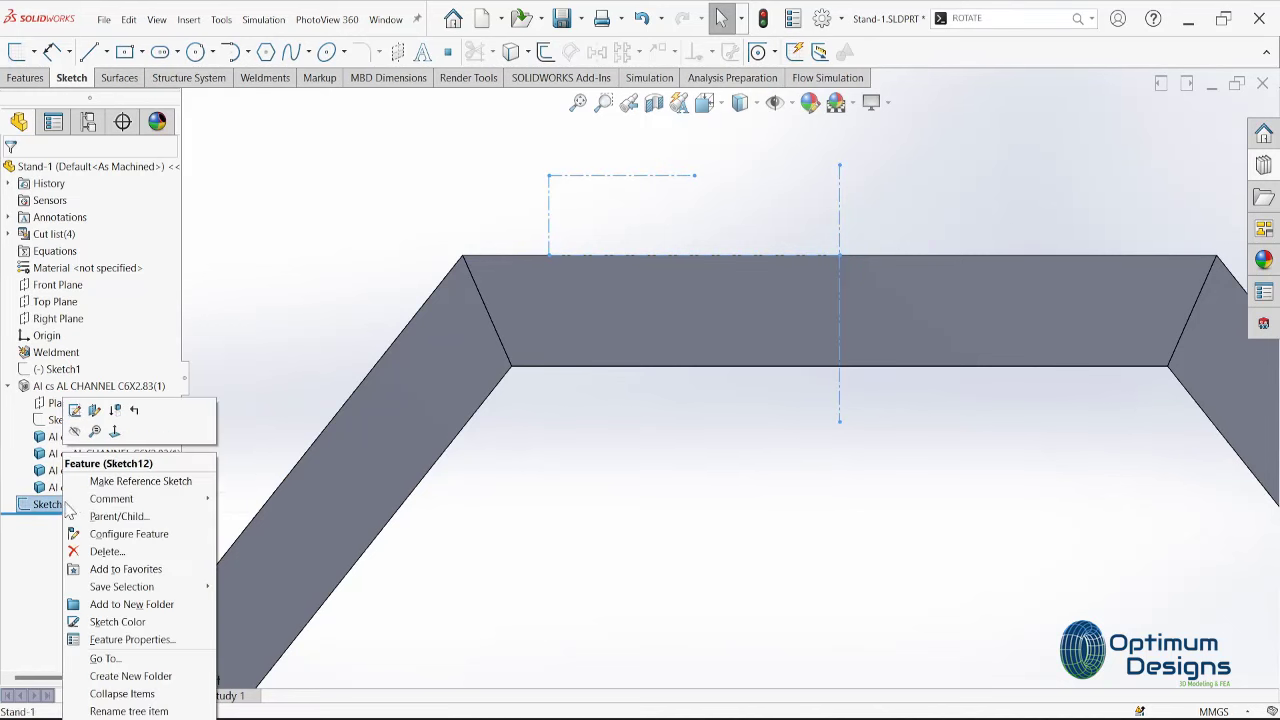
{"action": "left_click", "coordinate": [138, 714]}
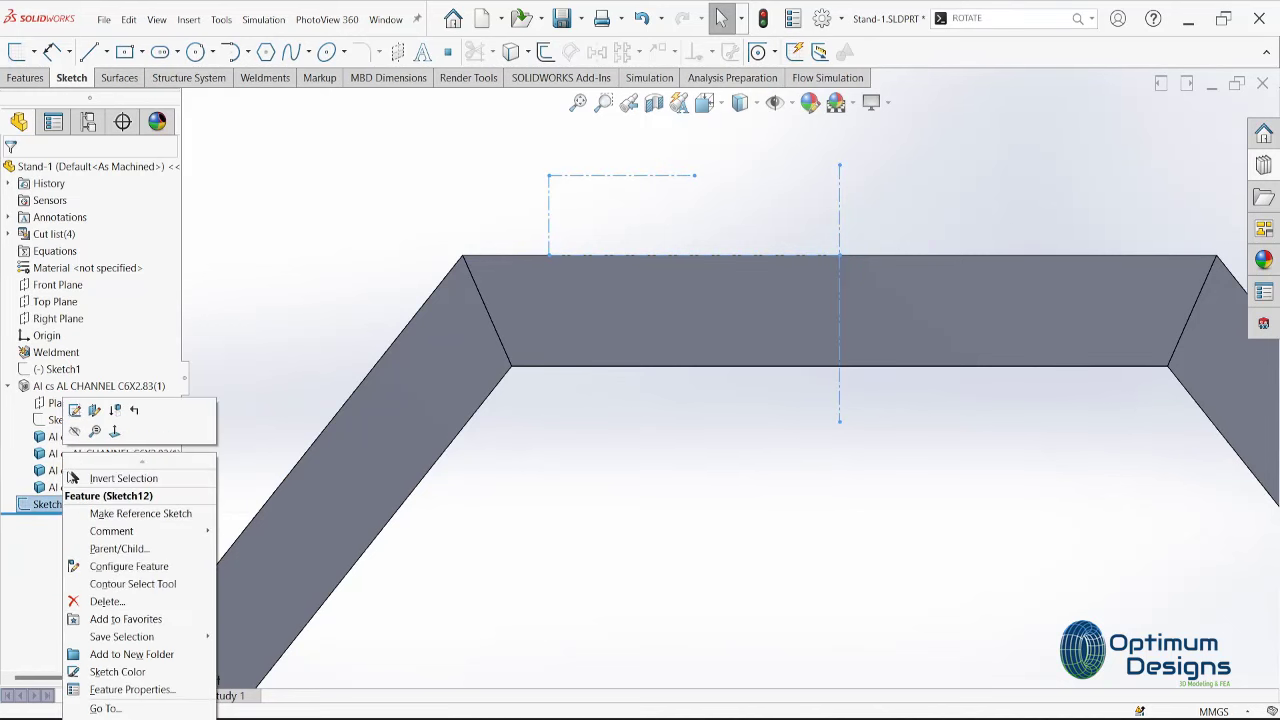
{"action": "left_click", "coordinate": [300, 255]}
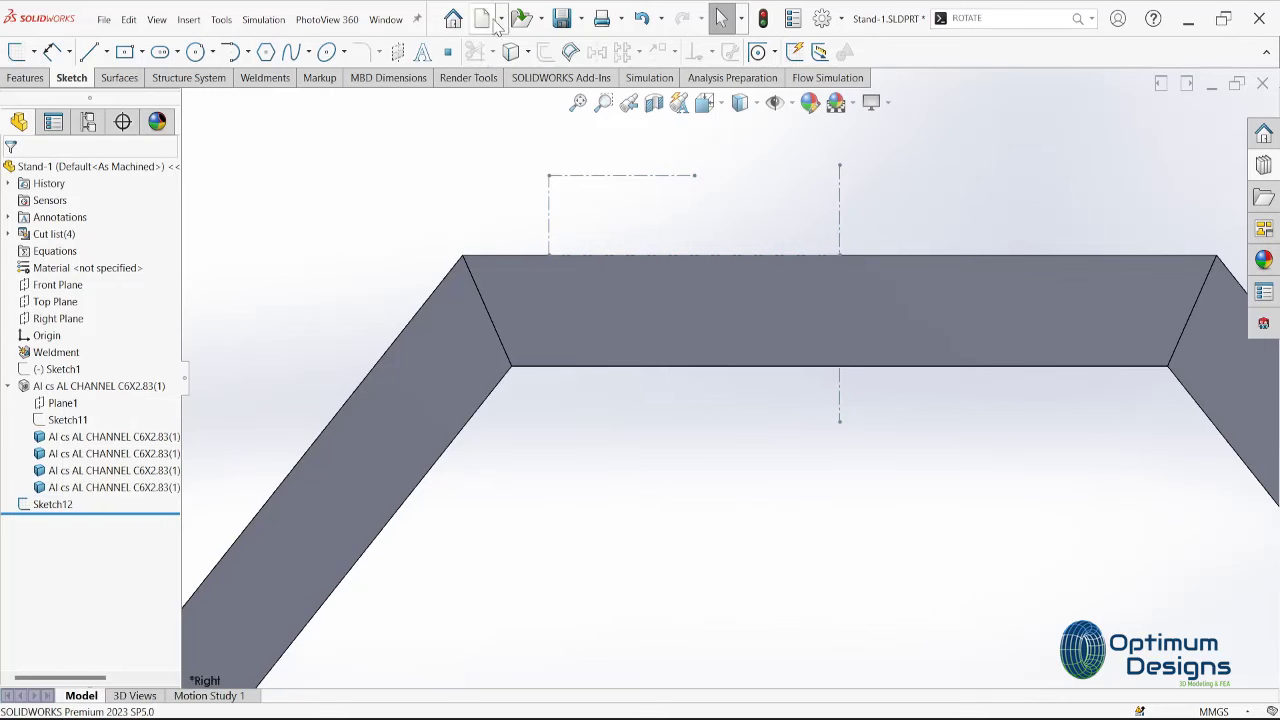
Create a new blank part, Part6, and restore the document windows to show Stand-1
{"action": "left_click", "coordinate": [483, 19]}
{"action": "left_click", "coordinate": [982, 496]}
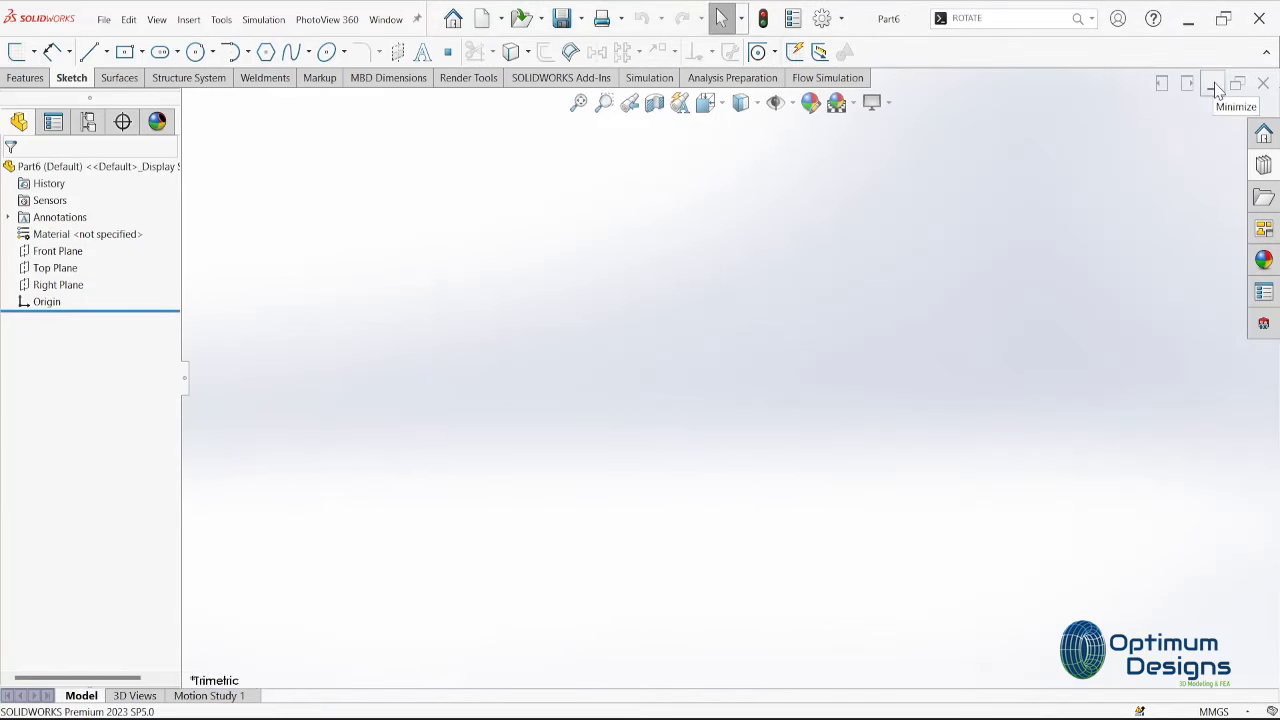
{"action": "left_click", "coordinate": [1215, 88]}
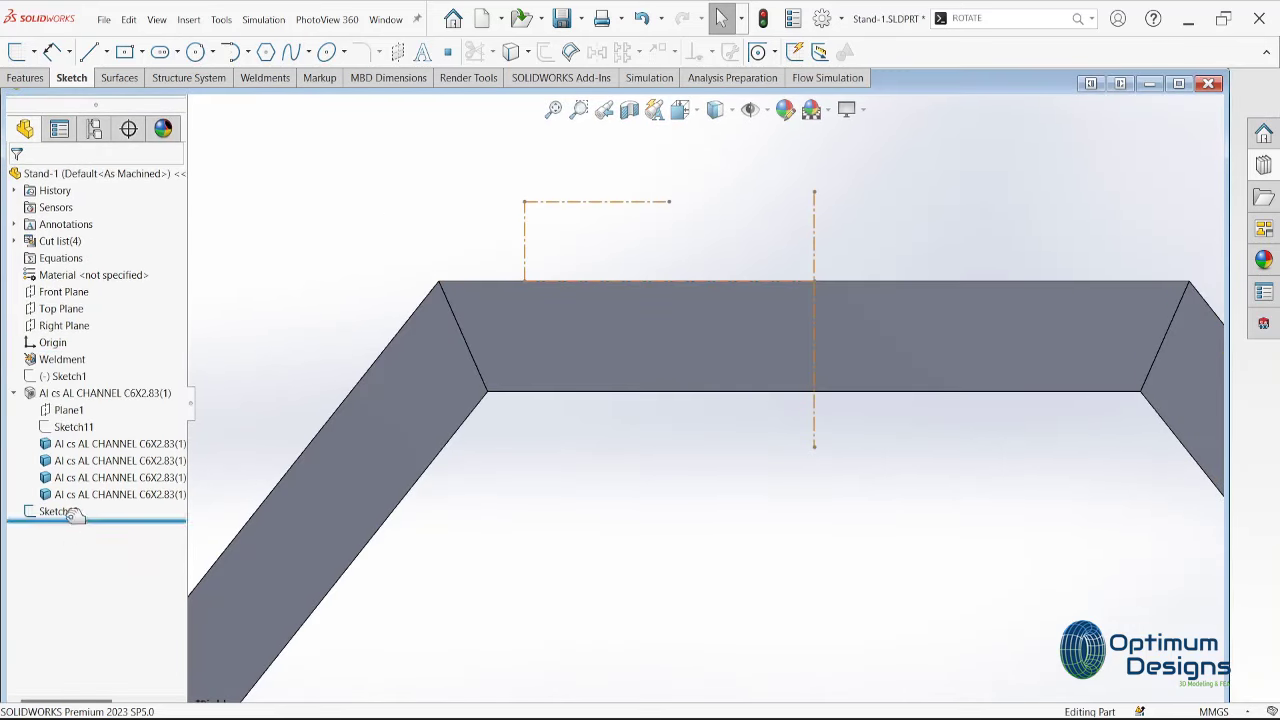
{"action": "left_click", "coordinate": [62, 511]}
{"action": "right_click", "coordinate": [70, 516]}
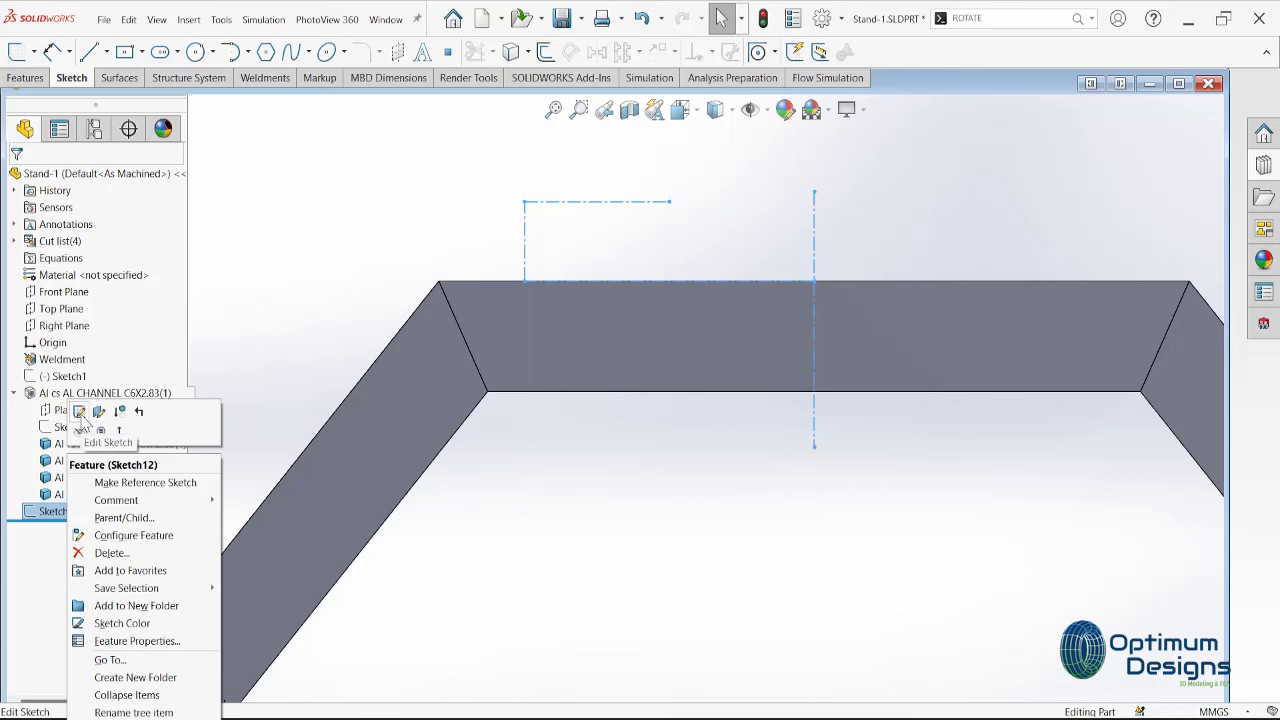
{"action": "right_click", "coordinate": [55, 514]}
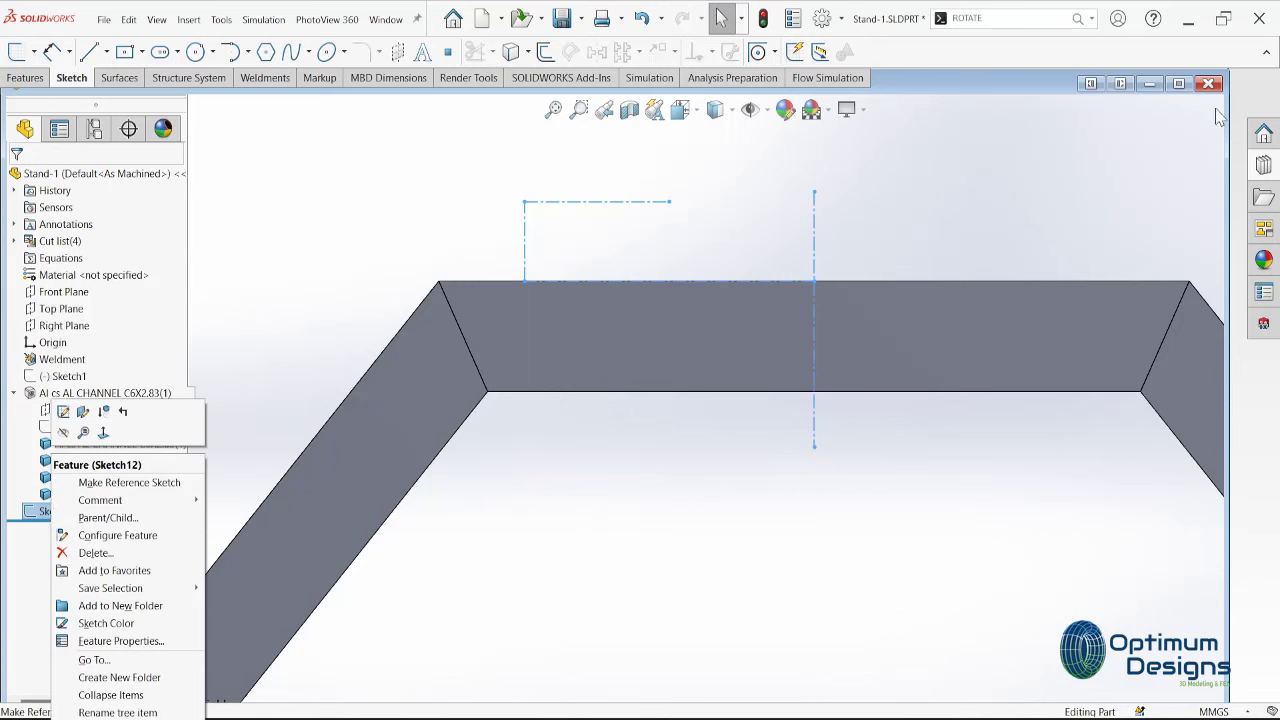
{"action": "key", "text": "Escape"}
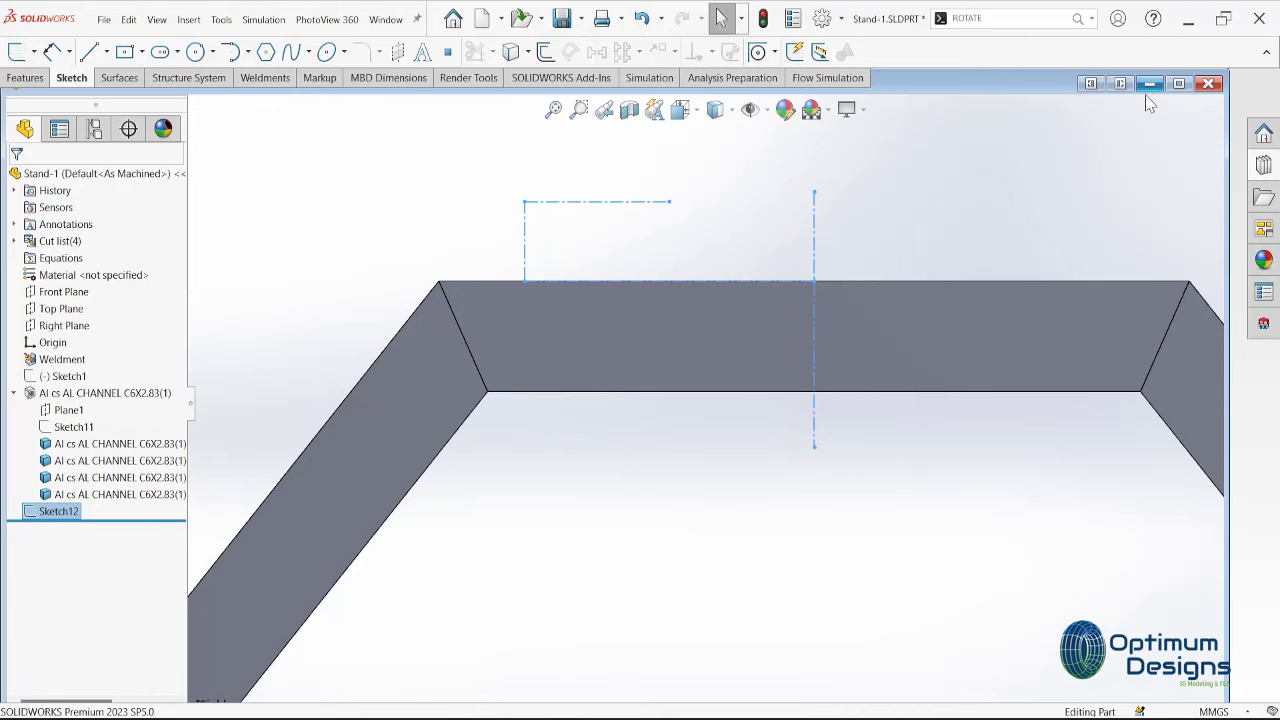
Minimize Stand-1 and start Sketch1 on Part6's Right Plane, viewed face-on
{"action": "left_click", "coordinate": [1148, 84]}
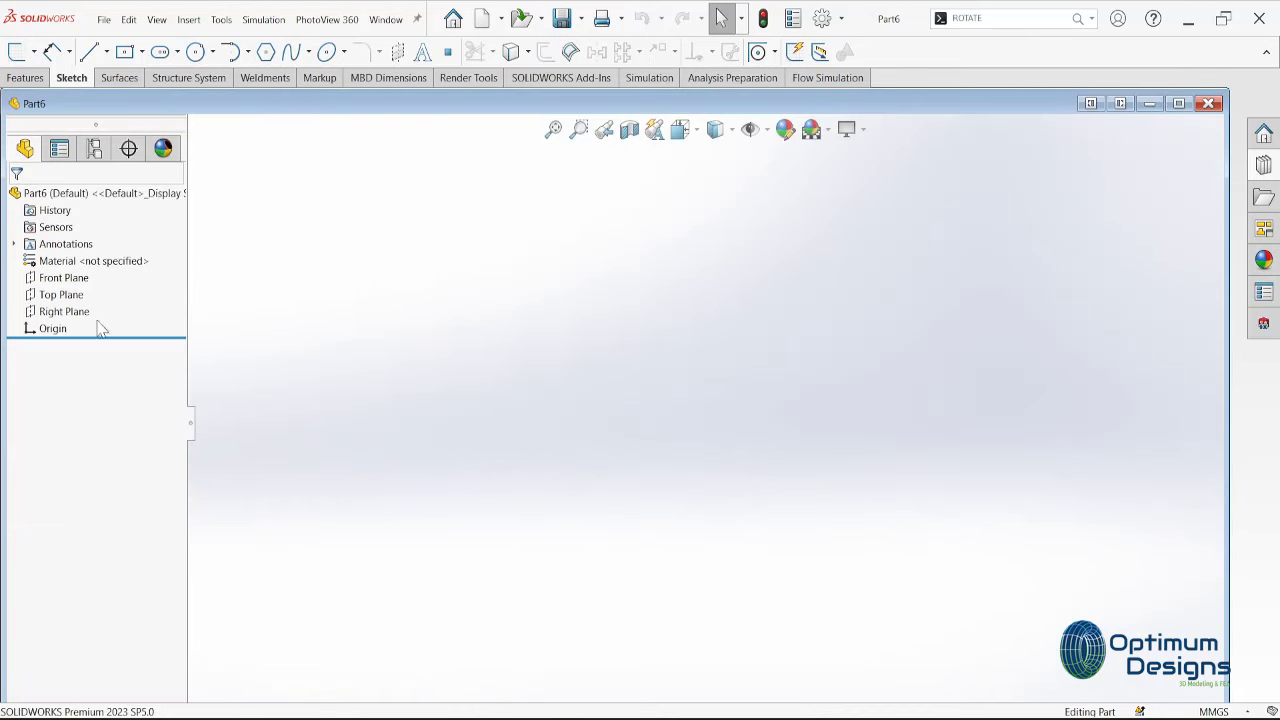
{"action": "left_click", "coordinate": [78, 311]}
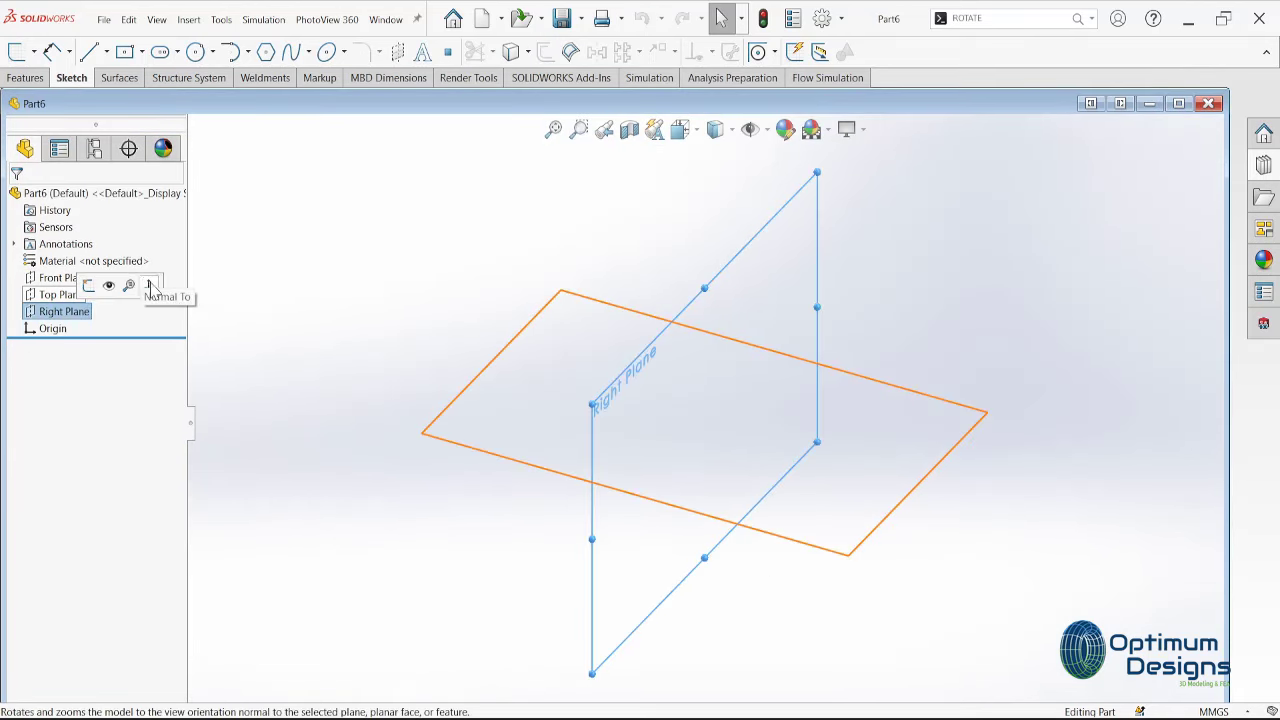
{"action": "left_click", "coordinate": [150, 287]}
{"action": "left_click", "coordinate": [78, 311]}
{"action": "left_click", "coordinate": [88, 286]}
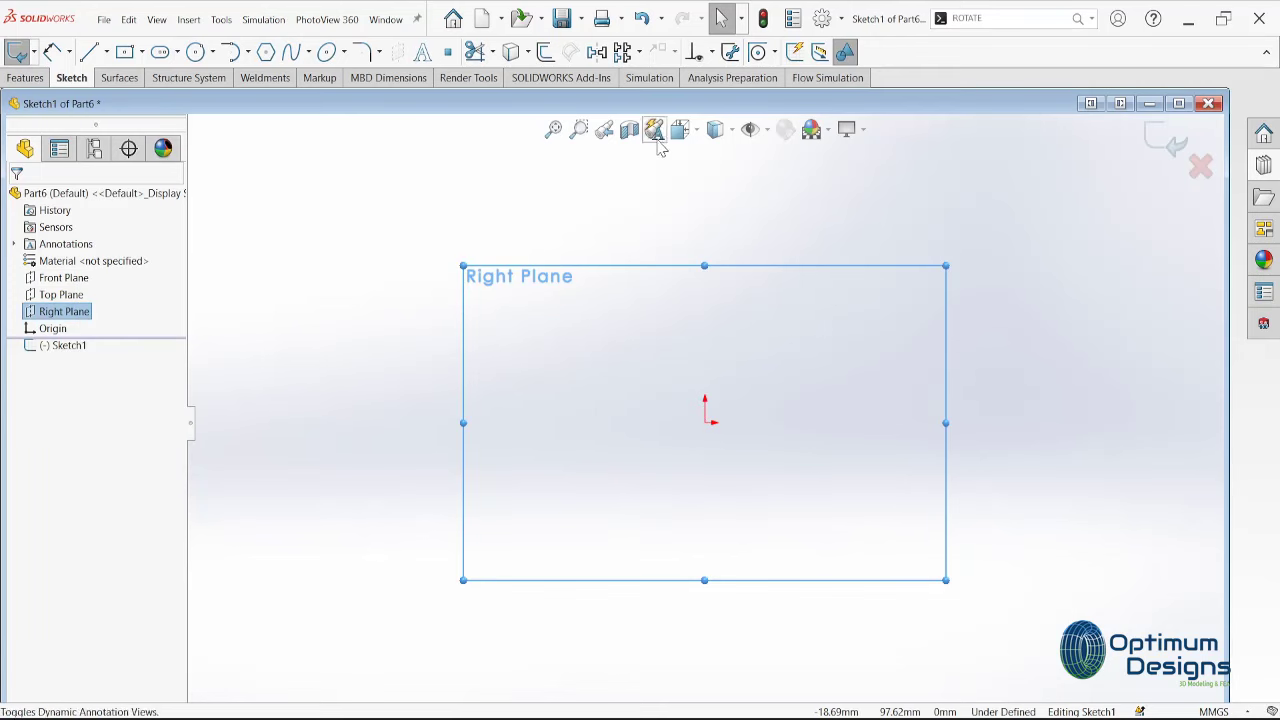
Reposition the Part6 window, clear the plane selection, and minimize it
{"action": "mouse_move", "coordinate": [688, 112]}
{"action": "left_mouse_down"}
{"action": "mouse_move", "coordinate": [625, 74]}
{"action": "mouse_move", "coordinate": [640, 120]}
{"action": "left_mouse_up"}
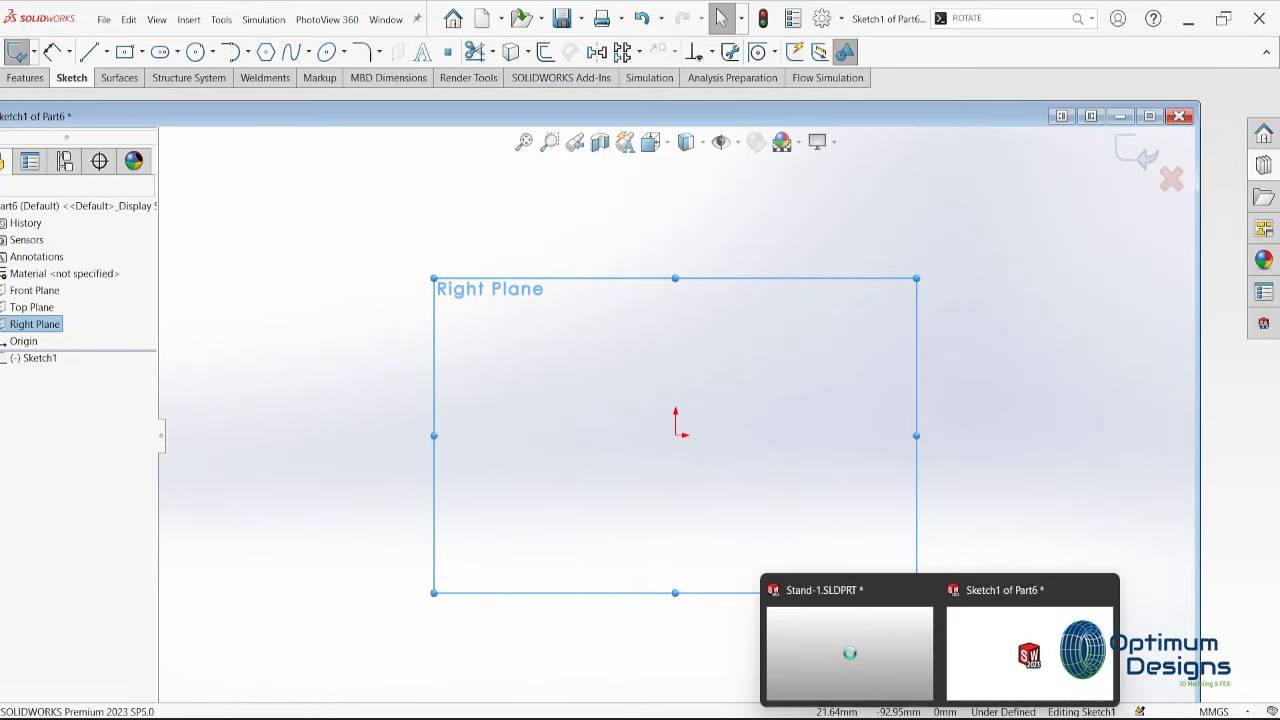
{"action": "left_click", "coordinate": [1057, 286]}
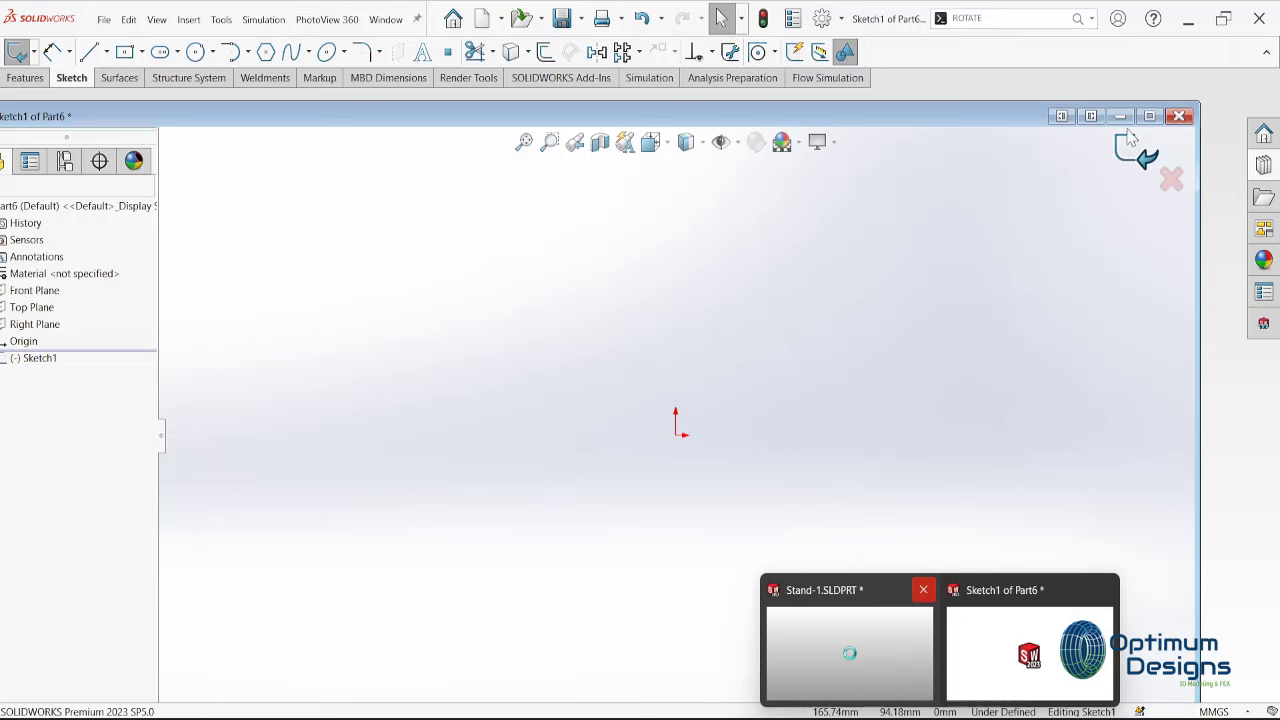
{"action": "left_click", "coordinate": [1121, 117]}
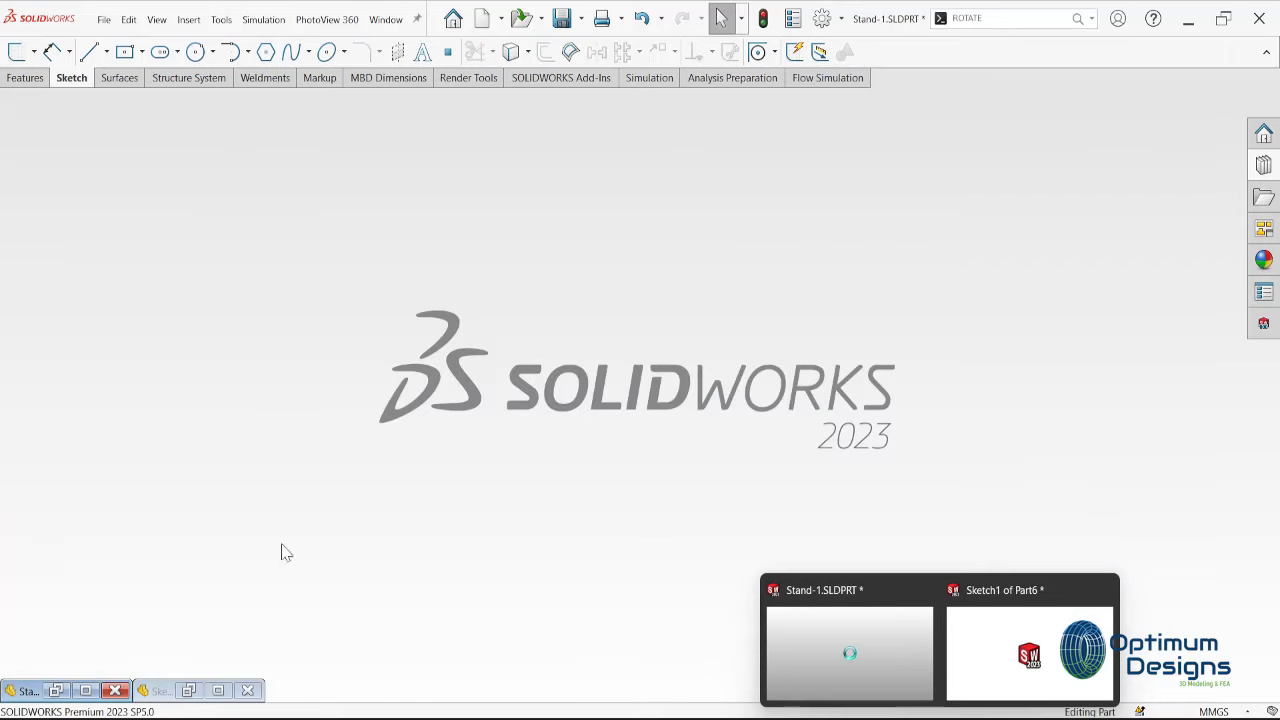
Restore the Stand-1 window and reopen Sketch12 for editing
{"action": "left_click", "coordinate": [84, 690]}
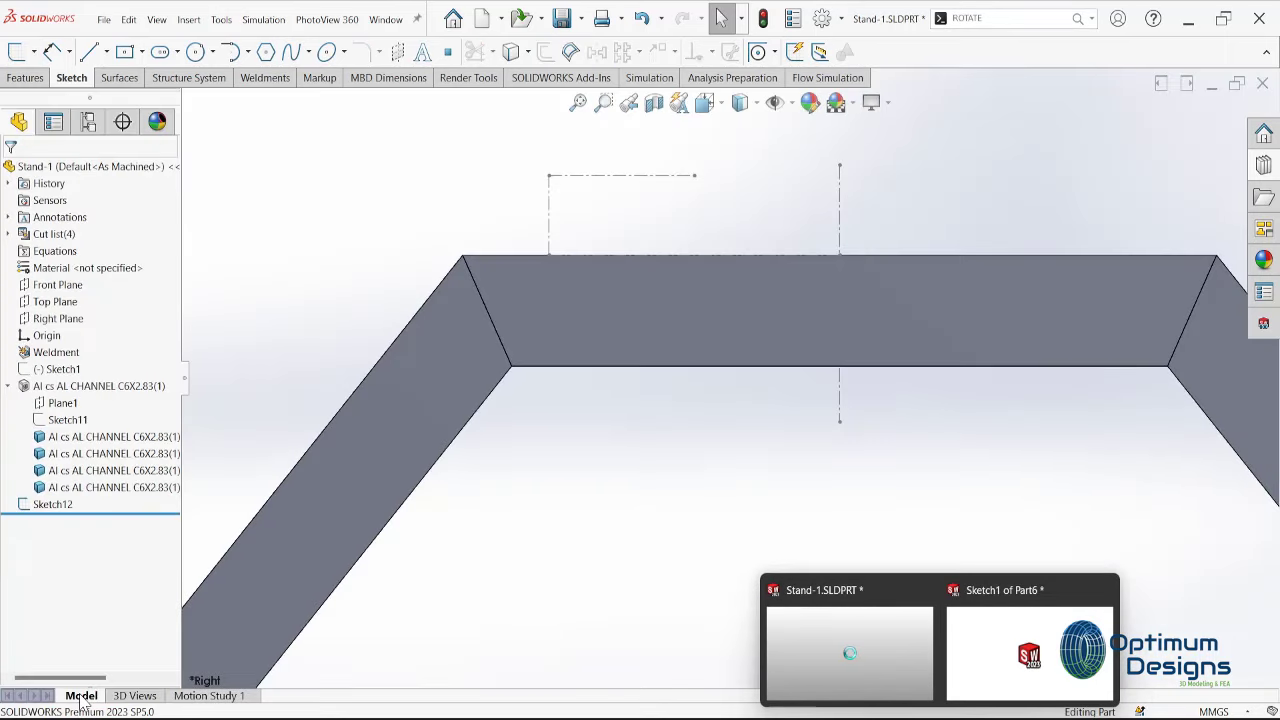
{"action": "right_click", "coordinate": [60, 505]}
{"action": "left_click", "coordinate": [70, 428]}
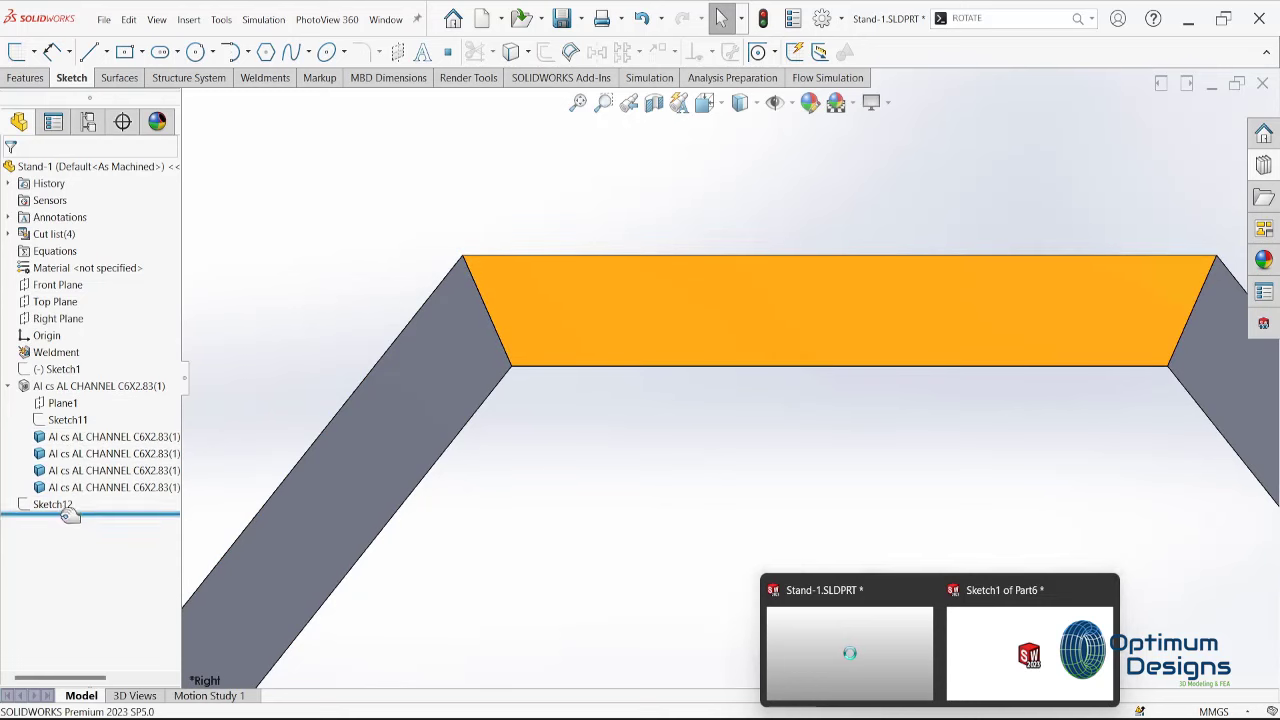
{"action": "right_click", "coordinate": [69, 514]}
{"action": "right_click", "coordinate": [68, 505]}
{"action": "left_click", "coordinate": [76, 411]}
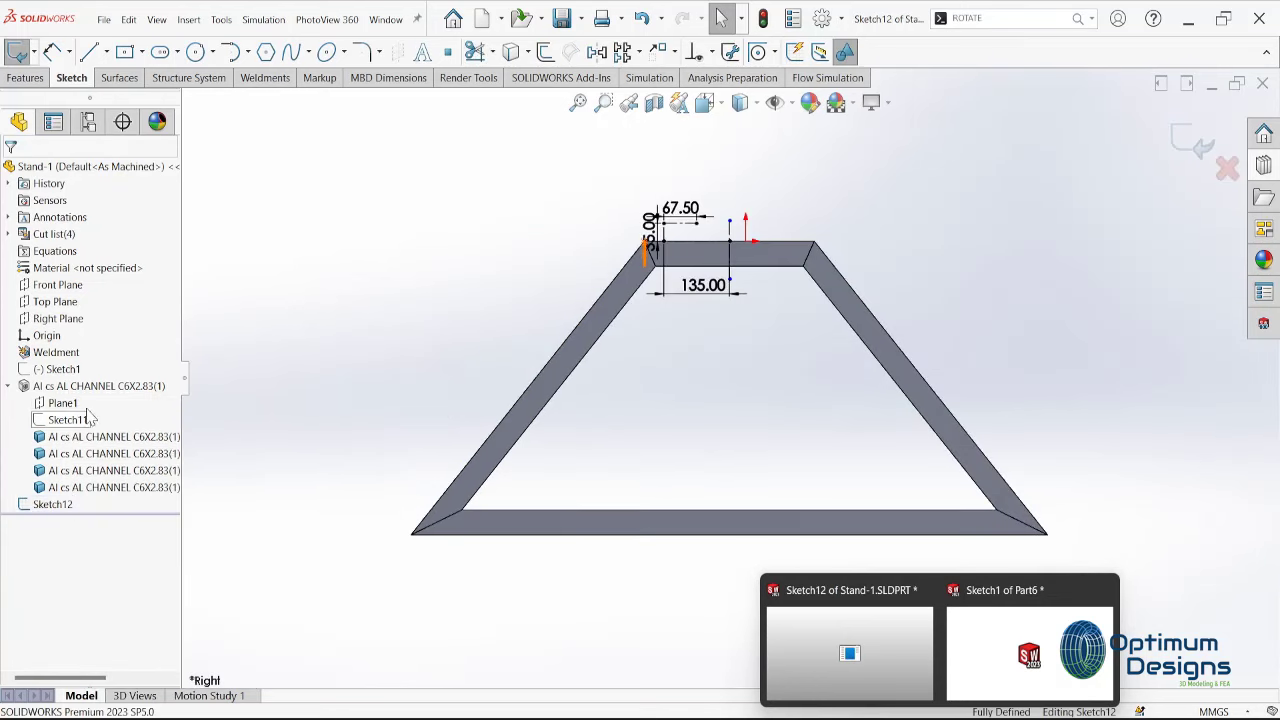
Move the 67.50 dimension above its line, select all sketch geometry, and exit Sketch12
{"action": "scroll", "coordinate": [675, 230], "scroll_direction": "down", "scroll_amount": 2}
{"action": "scroll", "coordinate": [697, 332], "scroll_direction": "down", "scroll_amount": 2}
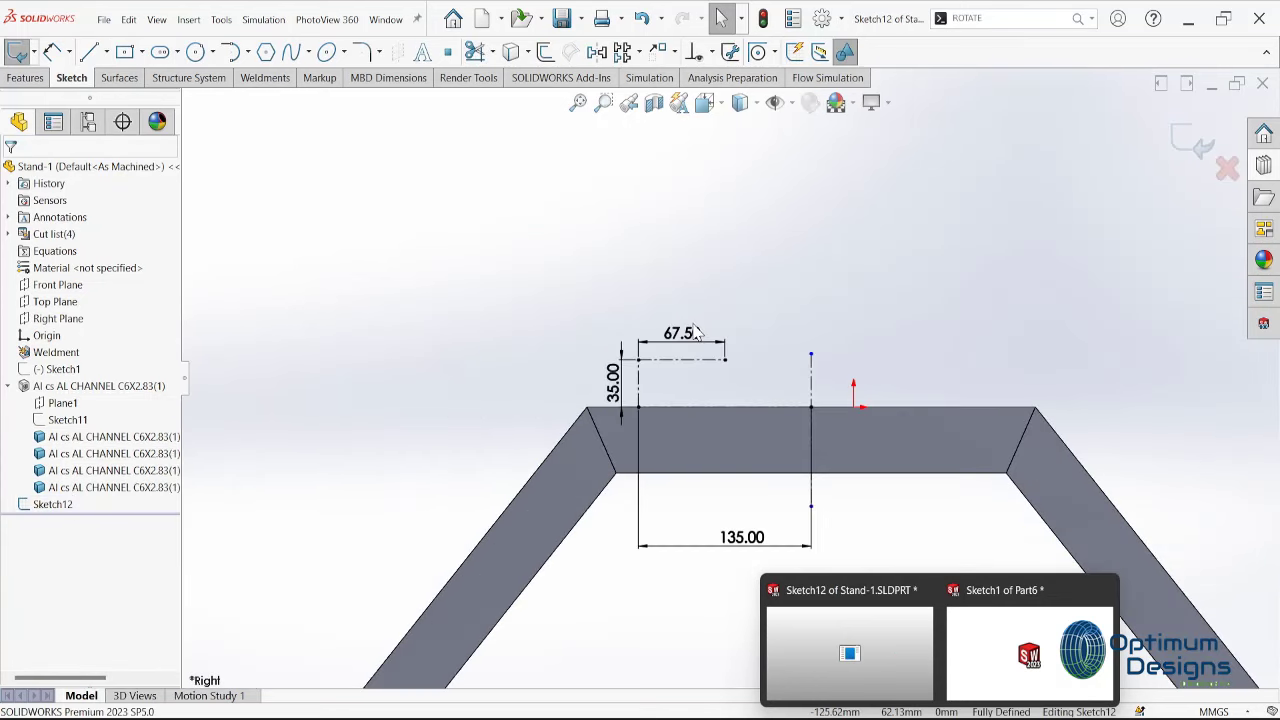
{"action": "left_click_drag", "start_coordinate": [697, 340], "coordinate": [690, 302]}
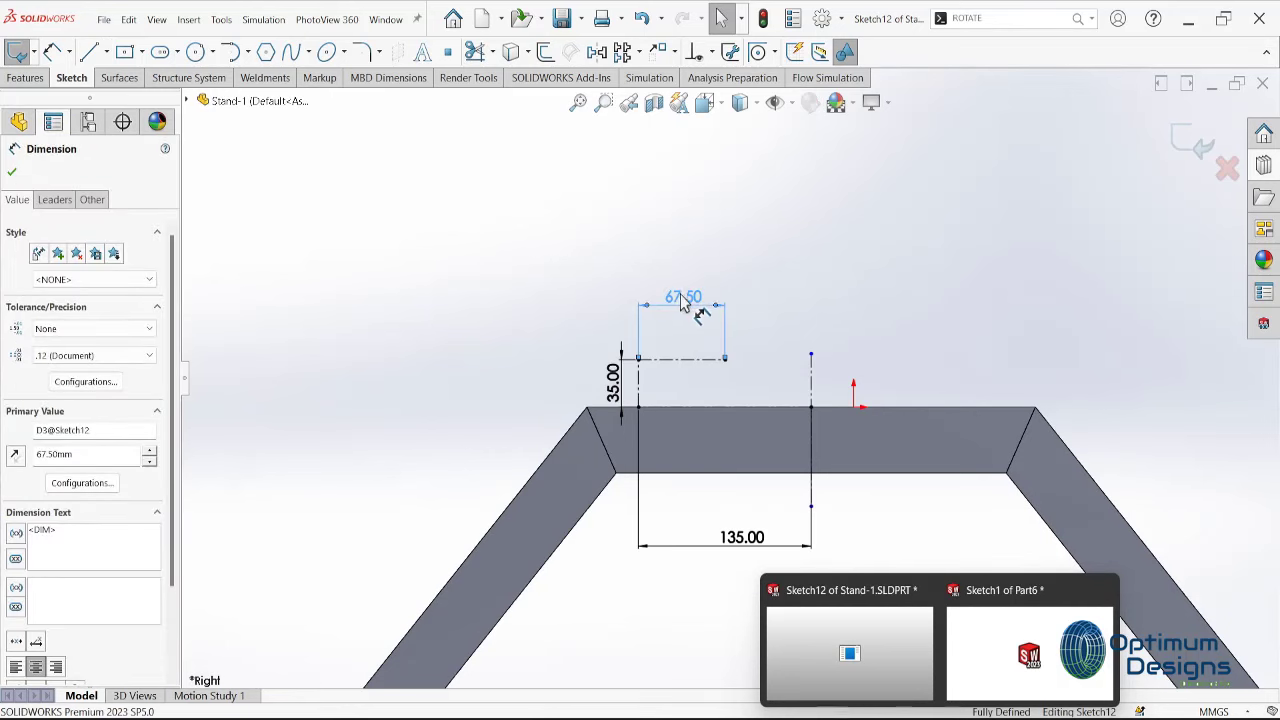
{"action": "left_click", "coordinate": [12, 172]}
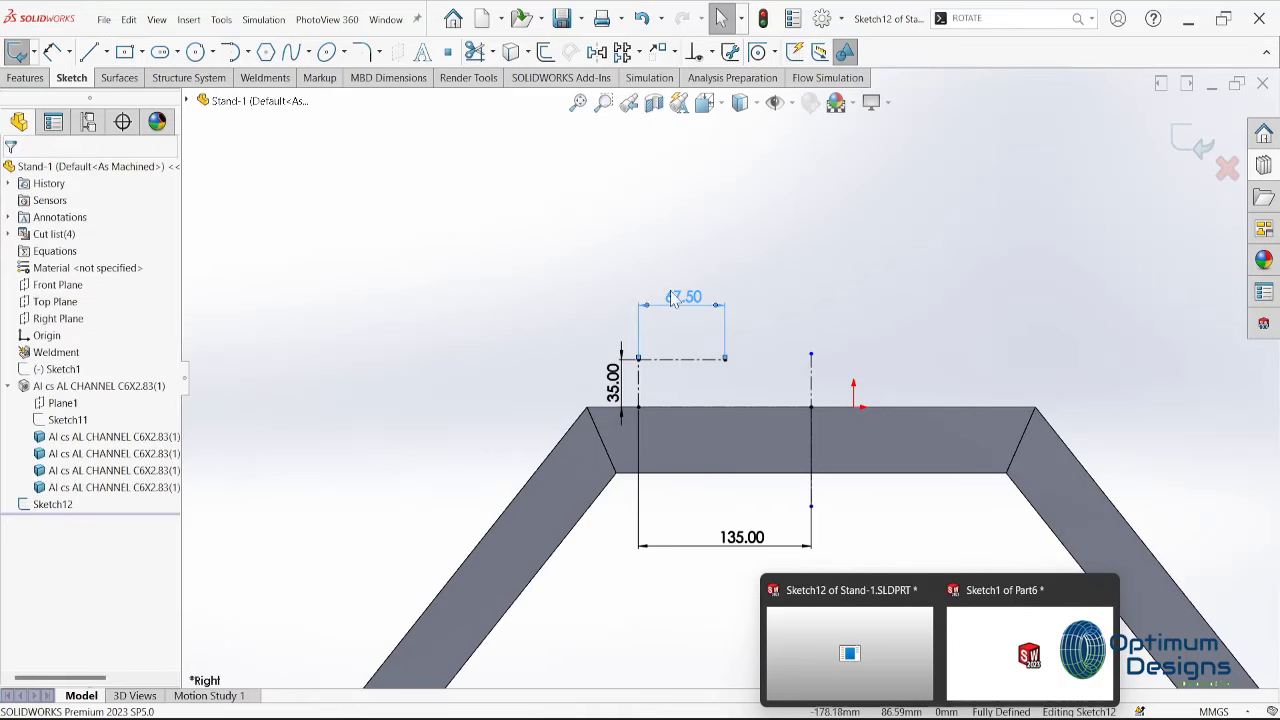
{"action": "left_click_drag", "start_coordinate": [908, 252], "coordinate": [553, 548]}
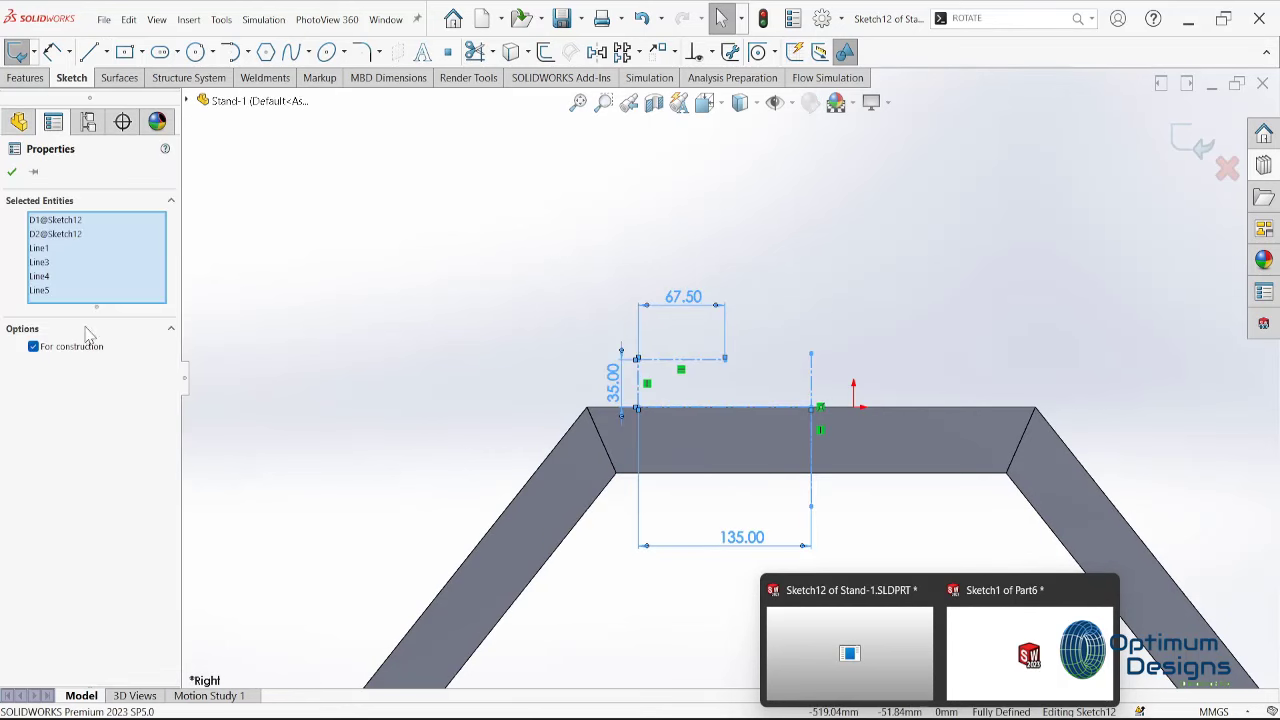
{"action": "left_click", "coordinate": [188, 101]}
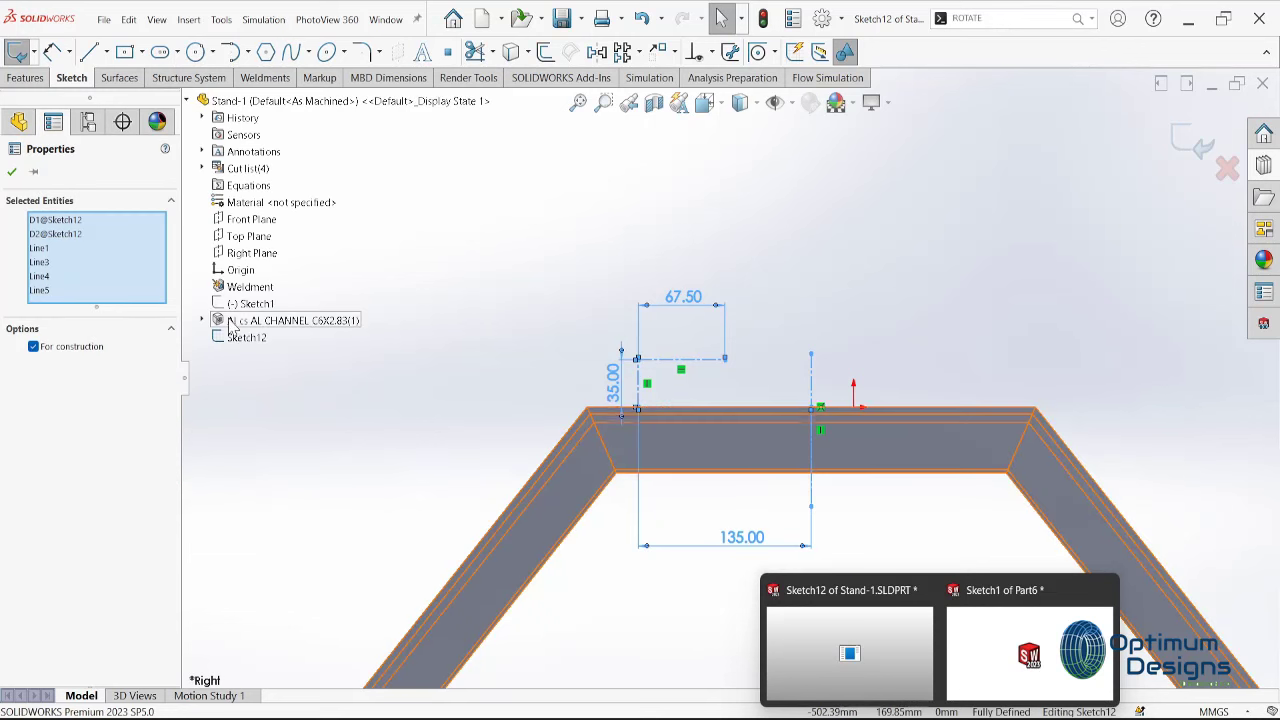
{"action": "right_click", "coordinate": [247, 340]}
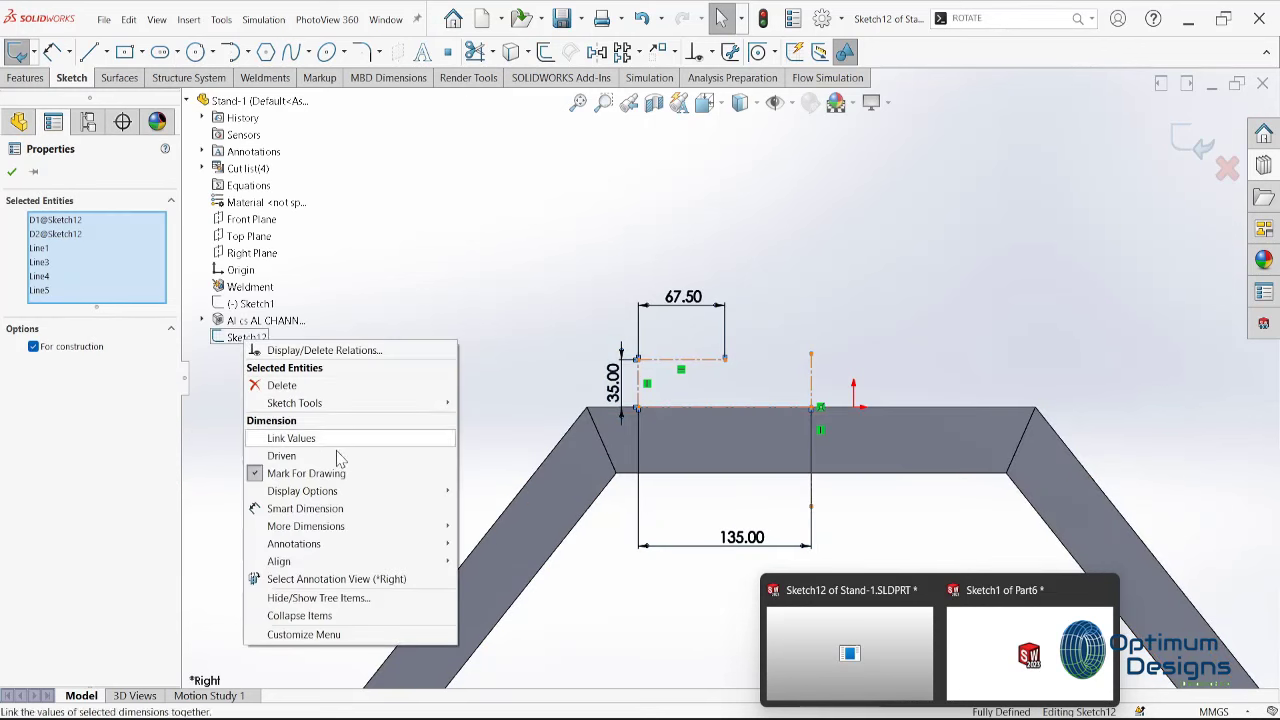
{"action": "left_click", "coordinate": [506, 341]}
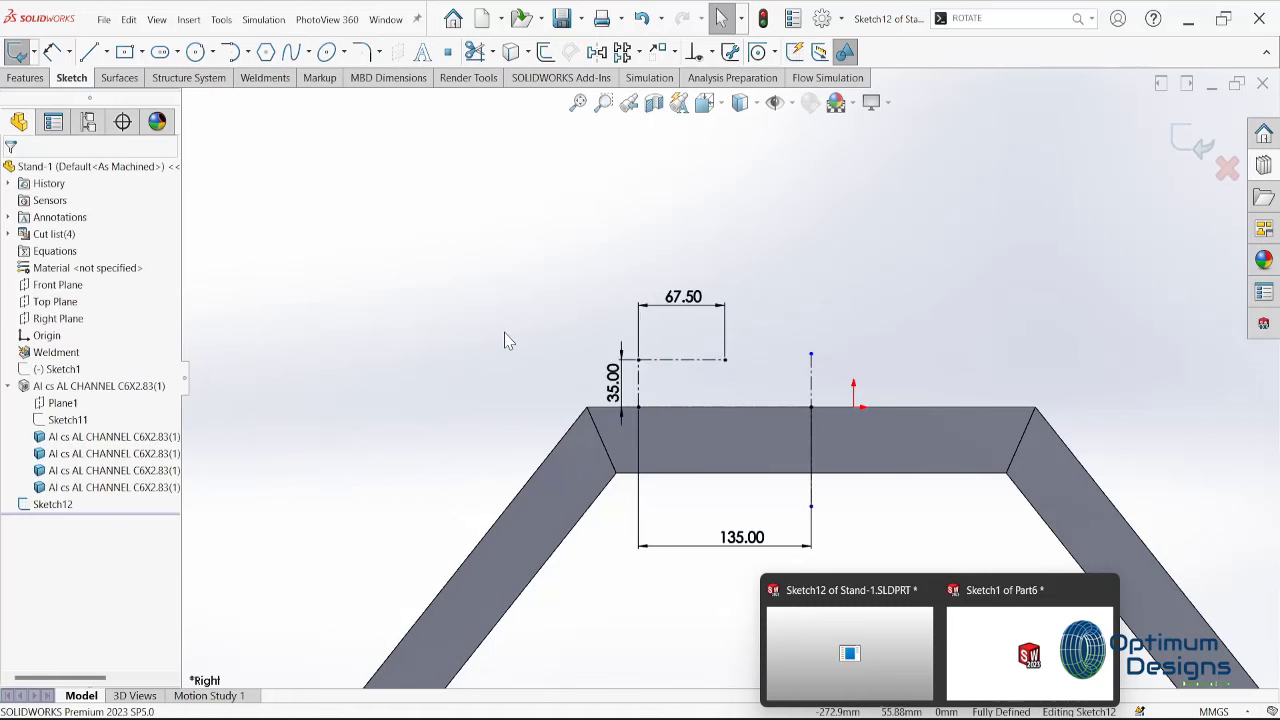
{"action": "left_click", "coordinate": [1200, 155]}
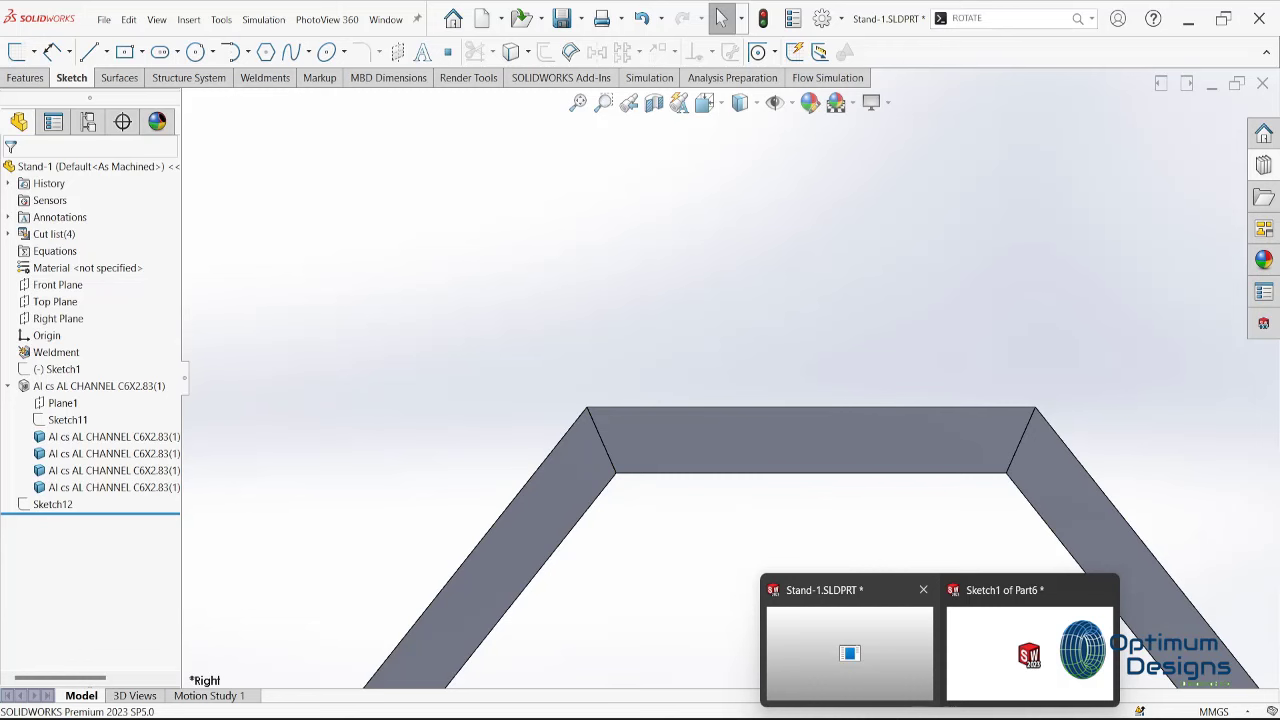
In Part6's Sketch1, draw a base line, 35 mm riser and top line left of the origin
{"action": "left_click", "coordinate": [1190, 88]}
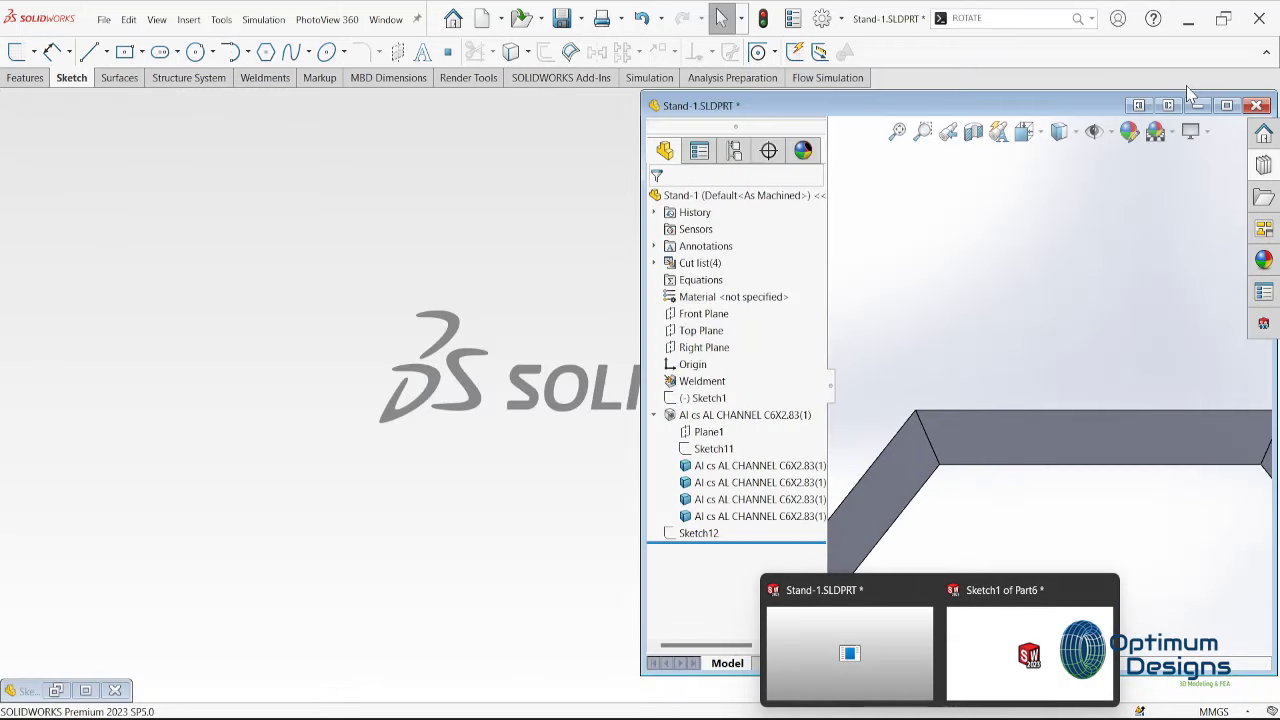
{"action": "left_click", "coordinate": [87, 691]}
{"action": "right_click", "coordinate": [66, 322]}
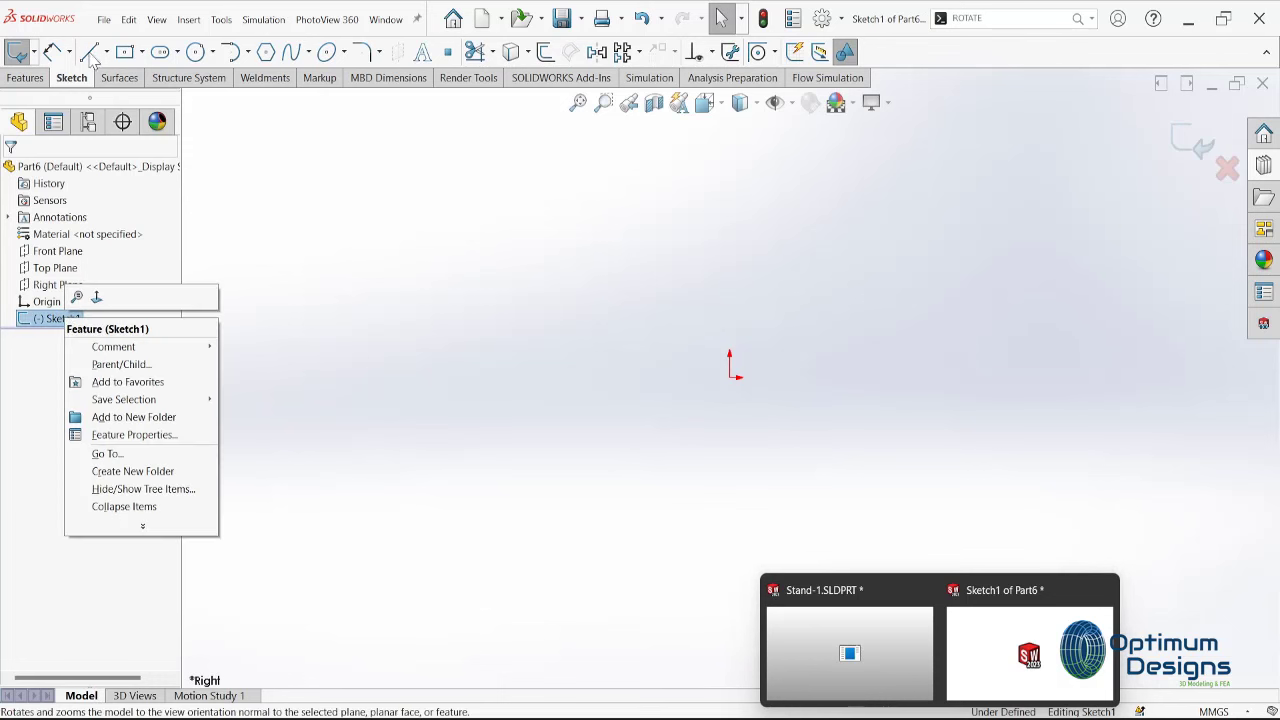
{"action": "left_click", "coordinate": [88, 52]}
{"action": "left_click", "coordinate": [729, 377]}
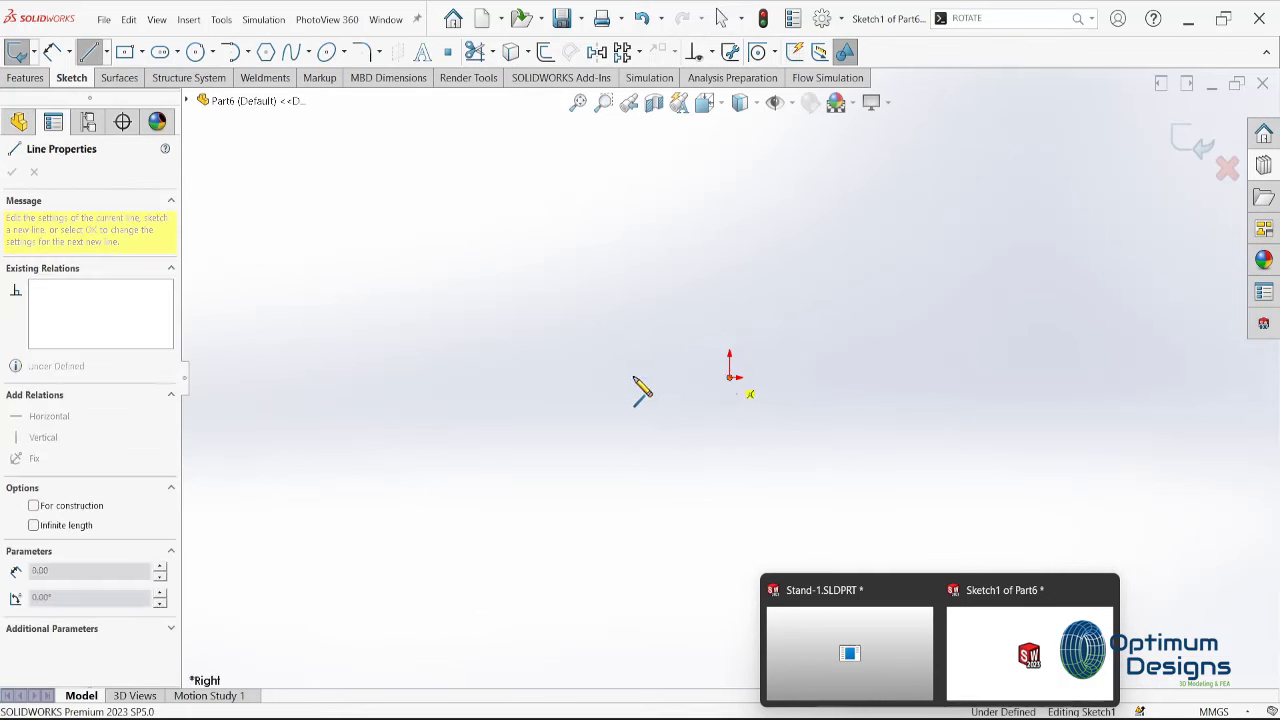
{"action": "left_click", "coordinate": [587, 377]}
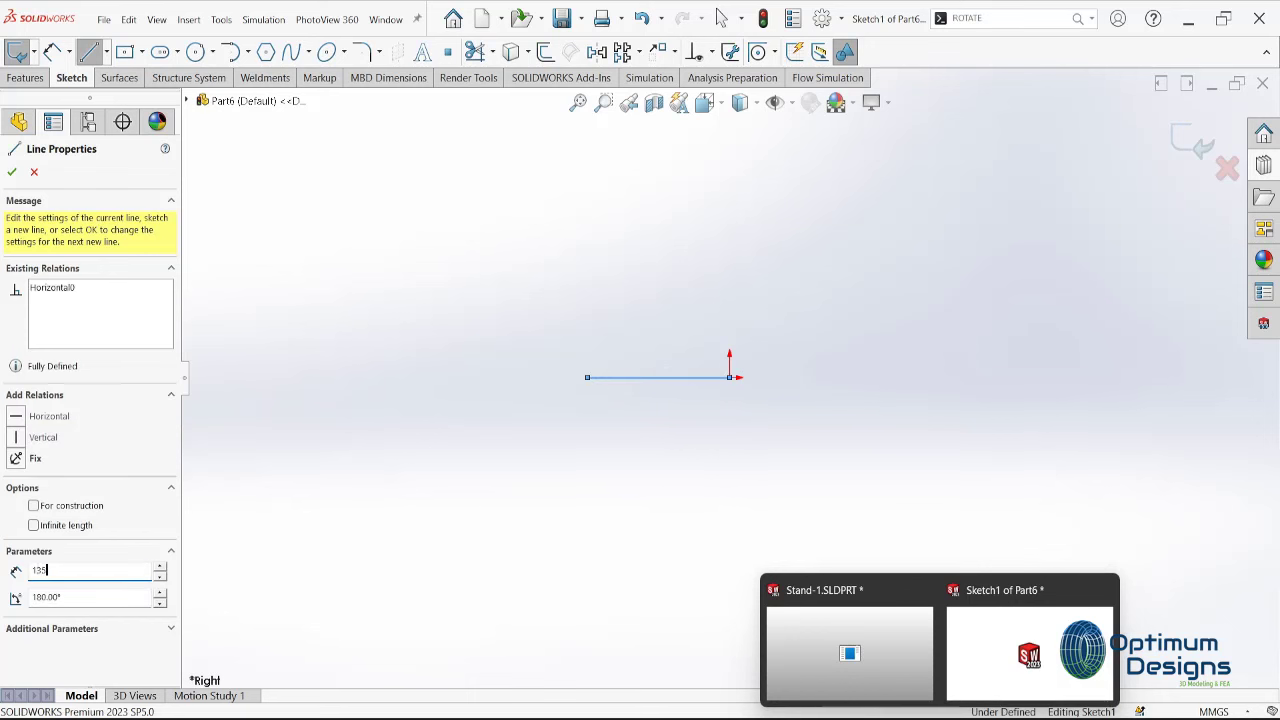
{"action": "left_click", "coordinate": [362, 377]}
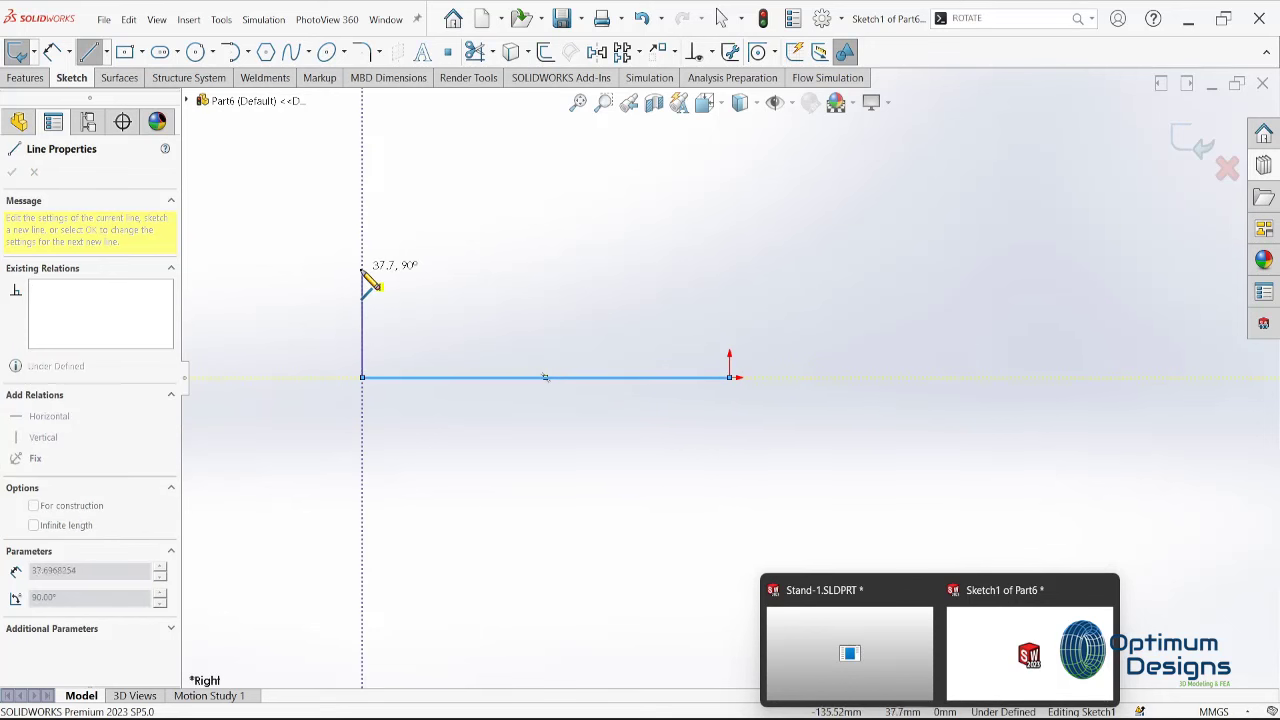
{"action": "type", "text": "35"}
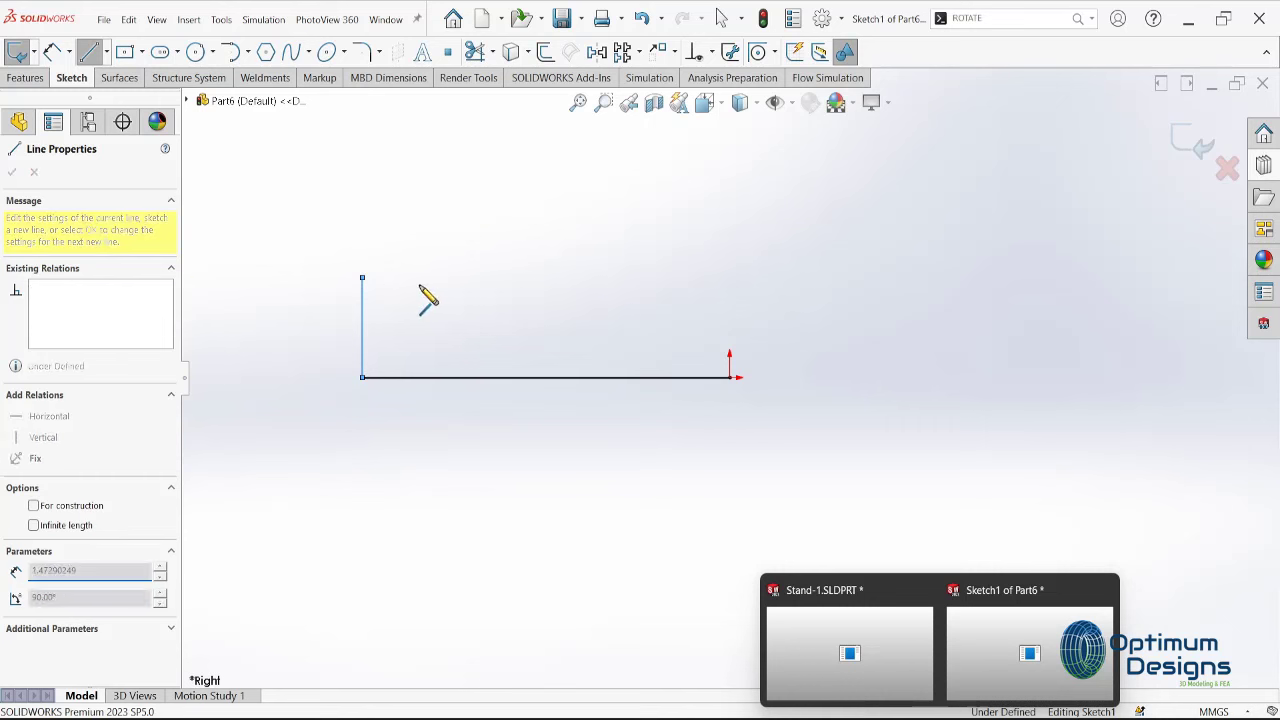
{"action": "left_click", "coordinate": [546, 277]}
{"action": "right_click", "coordinate": [548, 280]}
{"action": "left_click", "coordinate": [585, 290]}
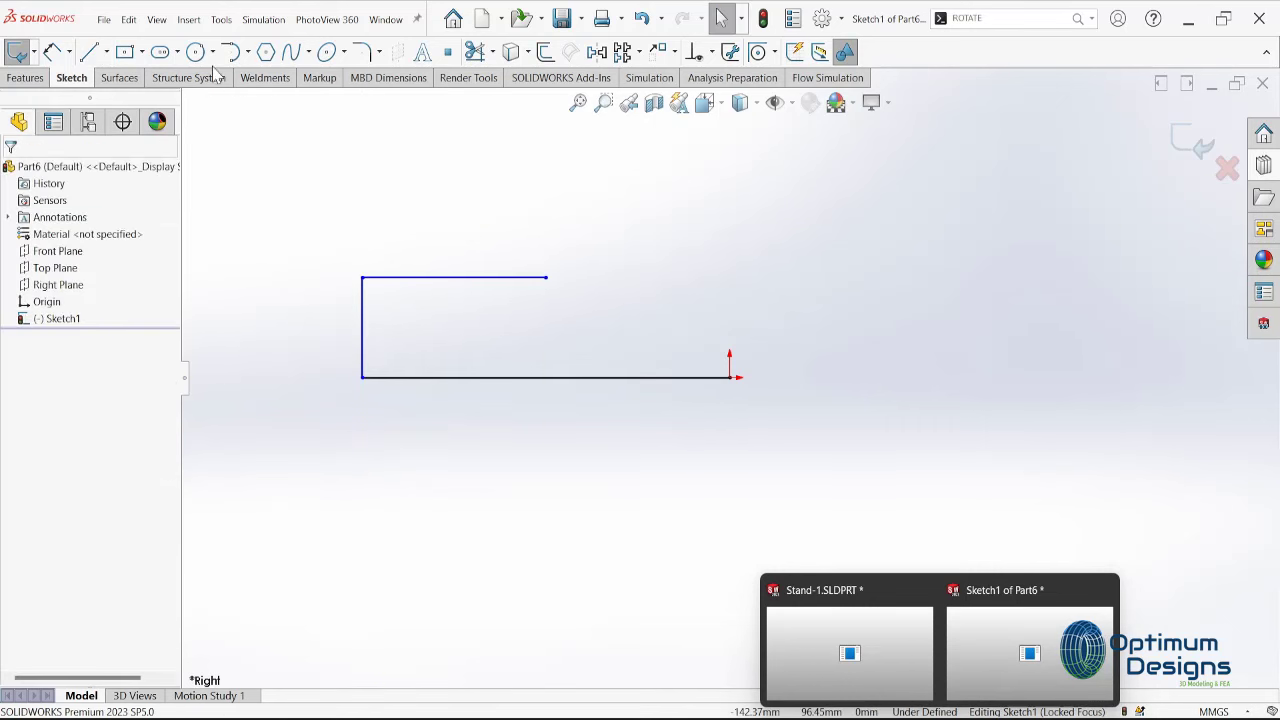
Draw a vertical centreline through the origin and box-select the three outline lines
{"action": "left_click", "coordinate": [106, 52]}
{"action": "left_click", "coordinate": [118, 91]}
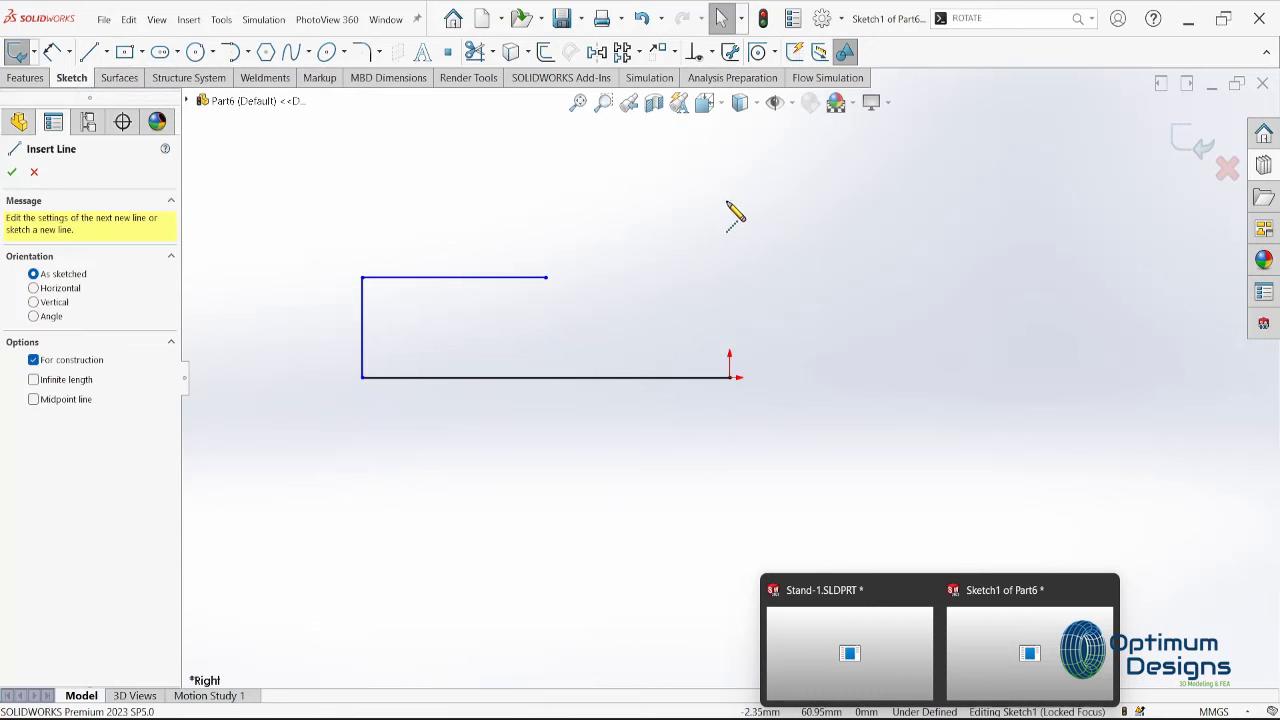
{"action": "left_click", "coordinate": [730, 199]}
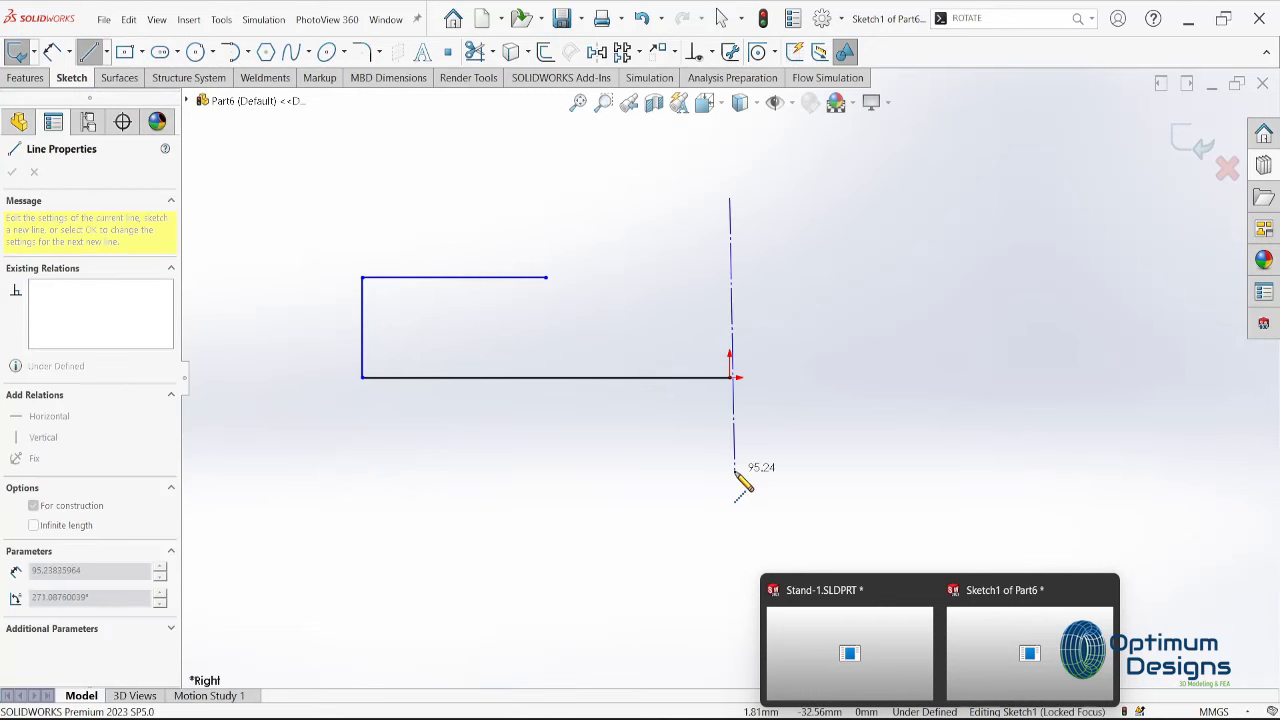
{"action": "left_click", "coordinate": [731, 483]}
{"action": "key", "text": "Escape"}
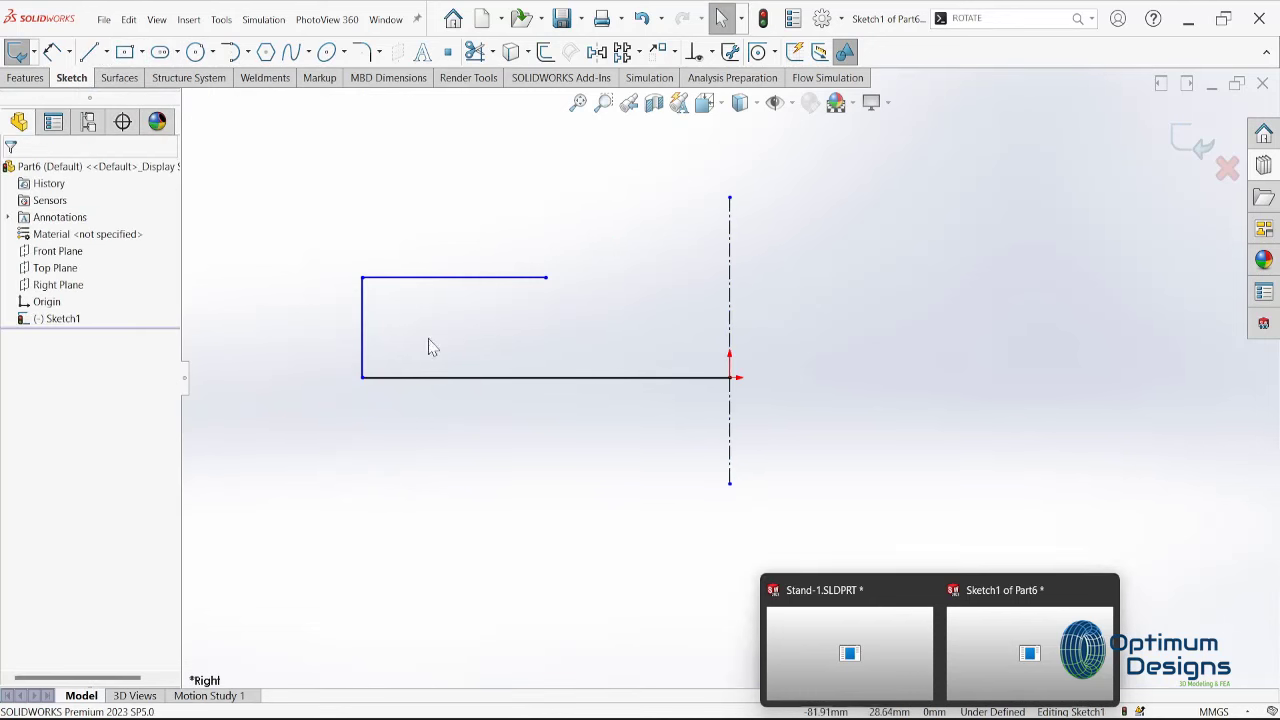
{"action": "left_click_drag", "start_coordinate": [611, 237], "coordinate": [291, 433]}
Mirror the three outline lines about the vertical centreline
{"action": "left_click", "coordinate": [622, 52]}
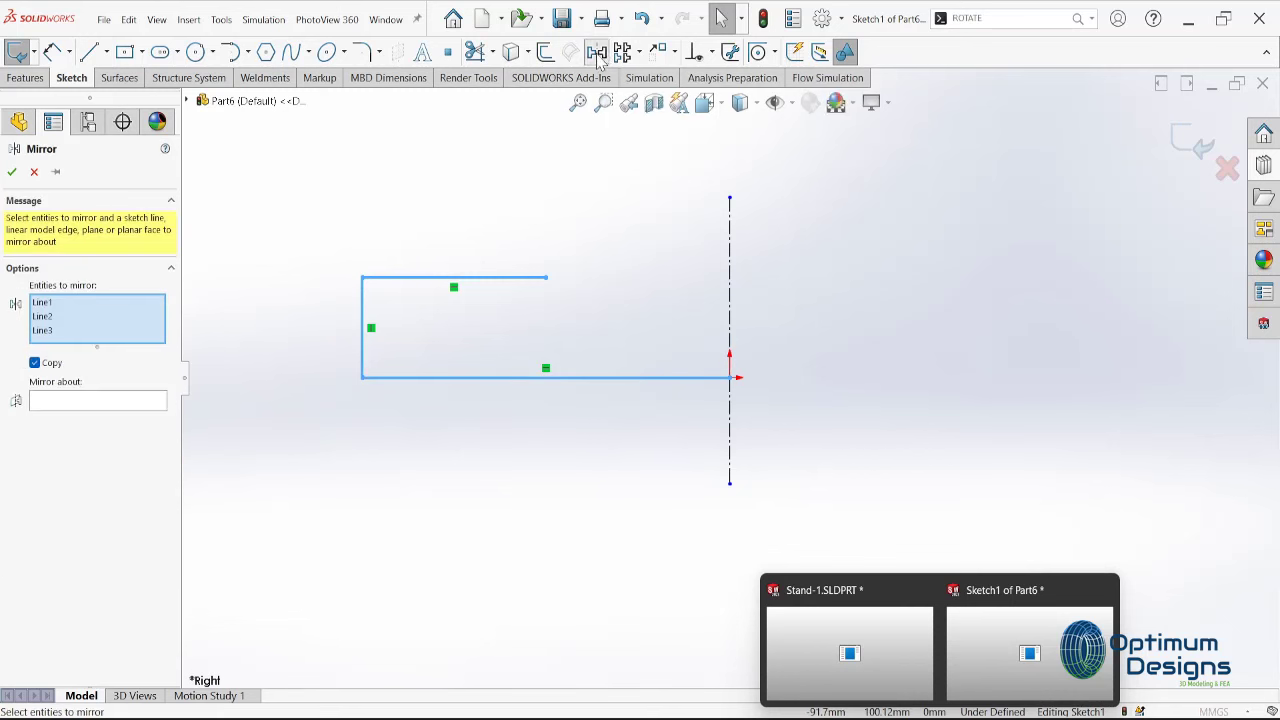
{"action": "left_click", "coordinate": [126, 401]}
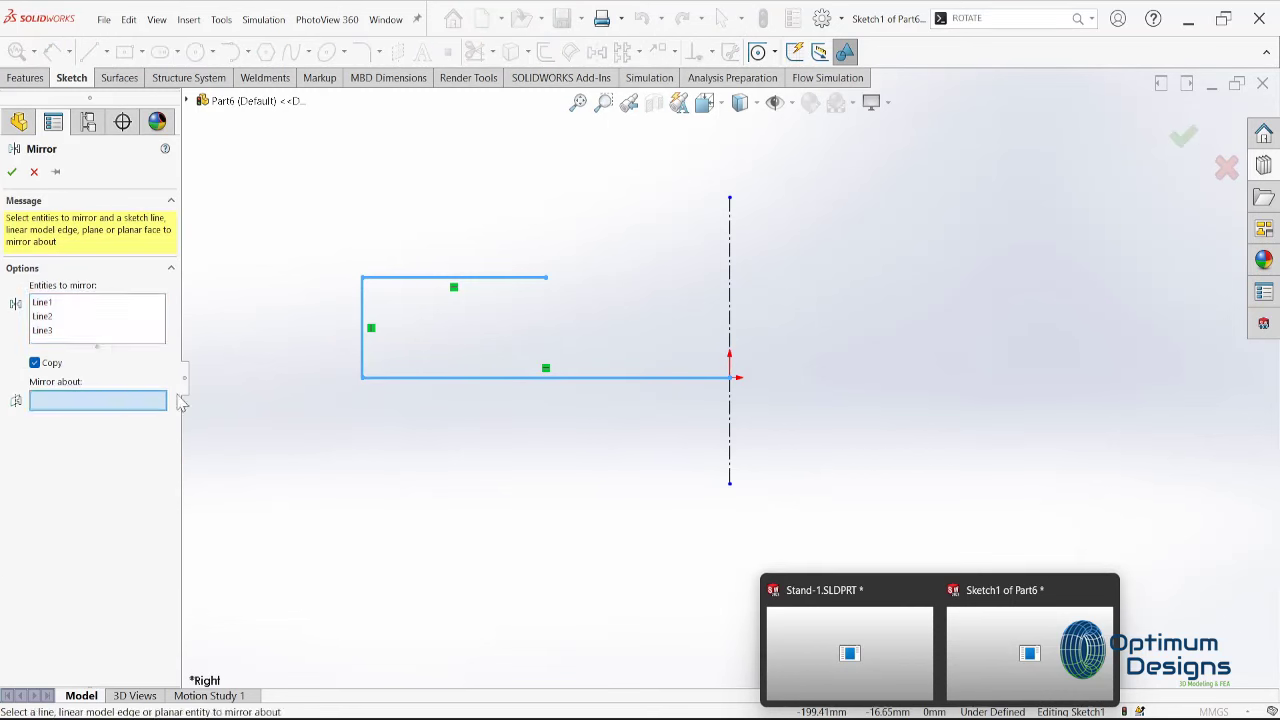
{"action": "left_click", "coordinate": [730, 252]}
{"action": "key", "text": "Return"}
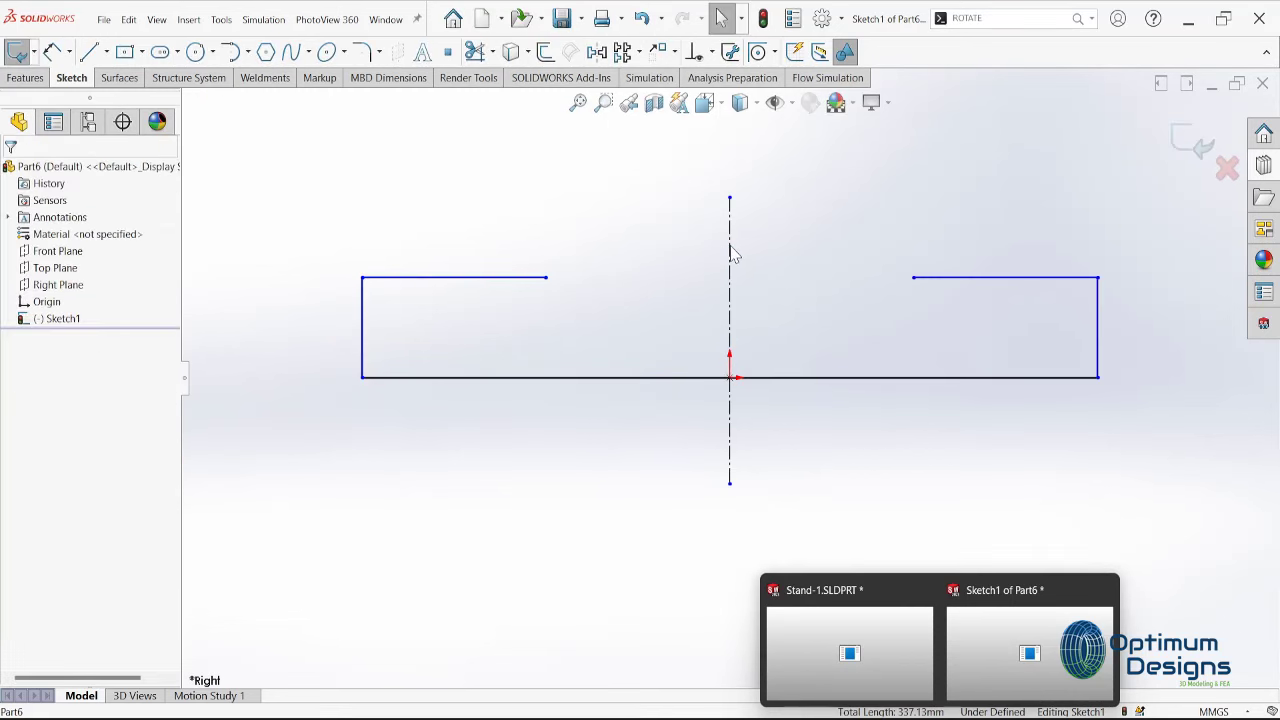
Draw a 3-point arc from the top line's inner end to the centreline's top
{"action": "left_click", "coordinate": [248, 54]}
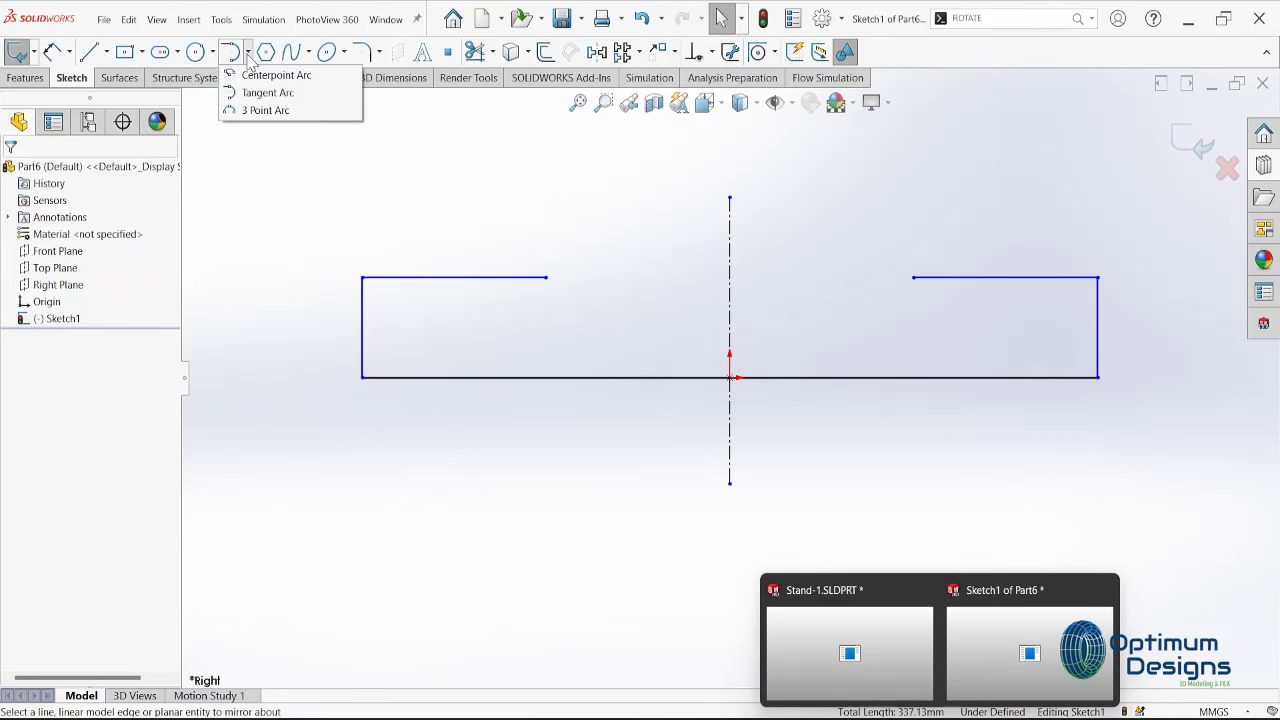
{"action": "left_click", "coordinate": [265, 110]}
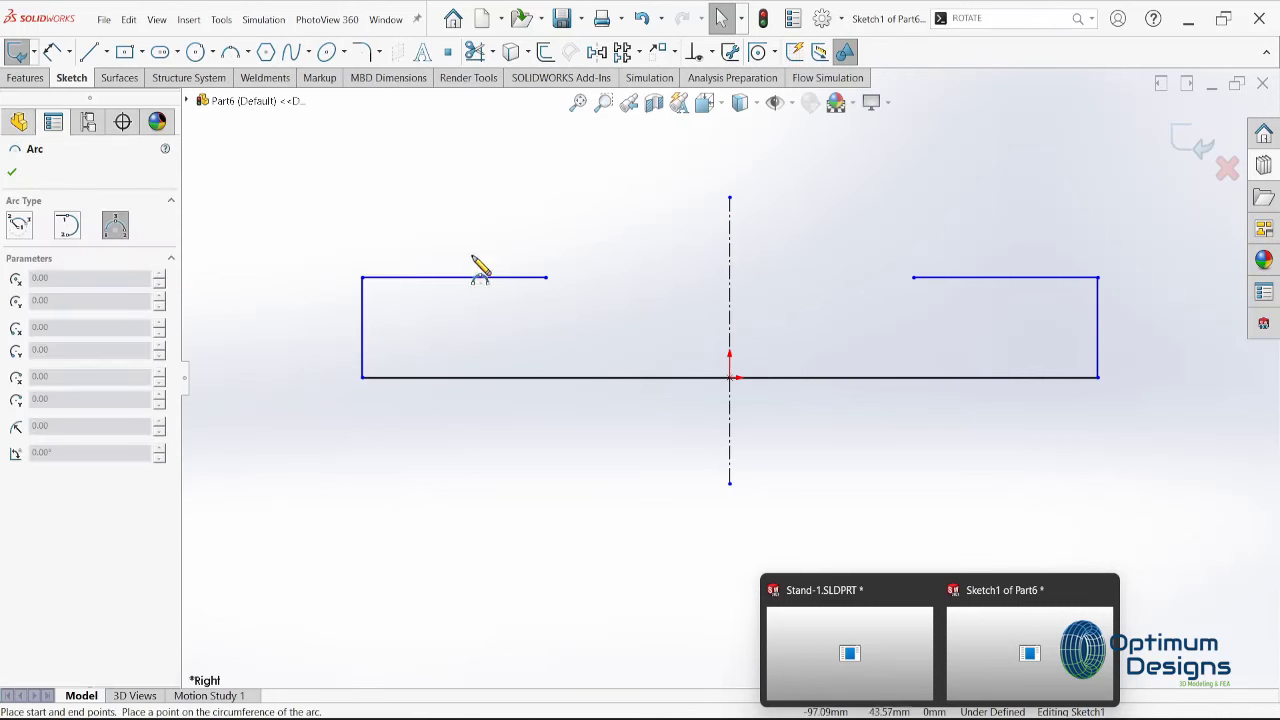
{"action": "left_click", "coordinate": [546, 277]}
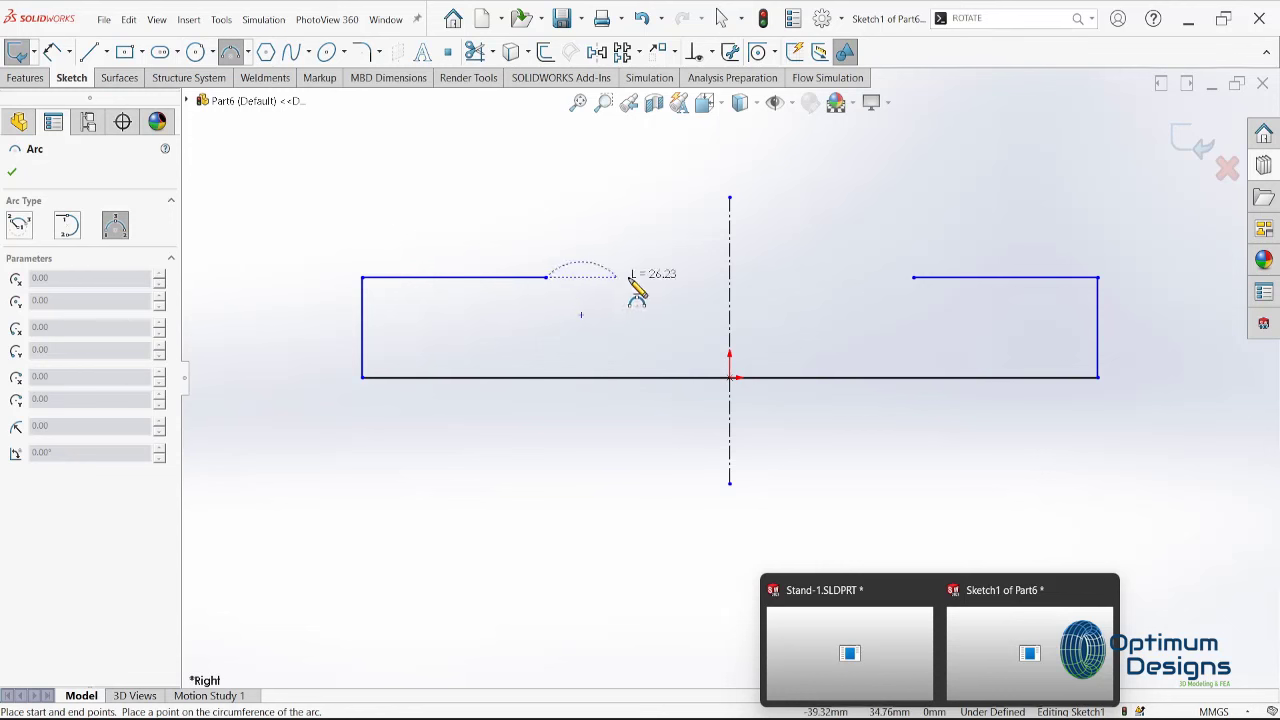
{"action": "left_click", "coordinate": [729, 197]}
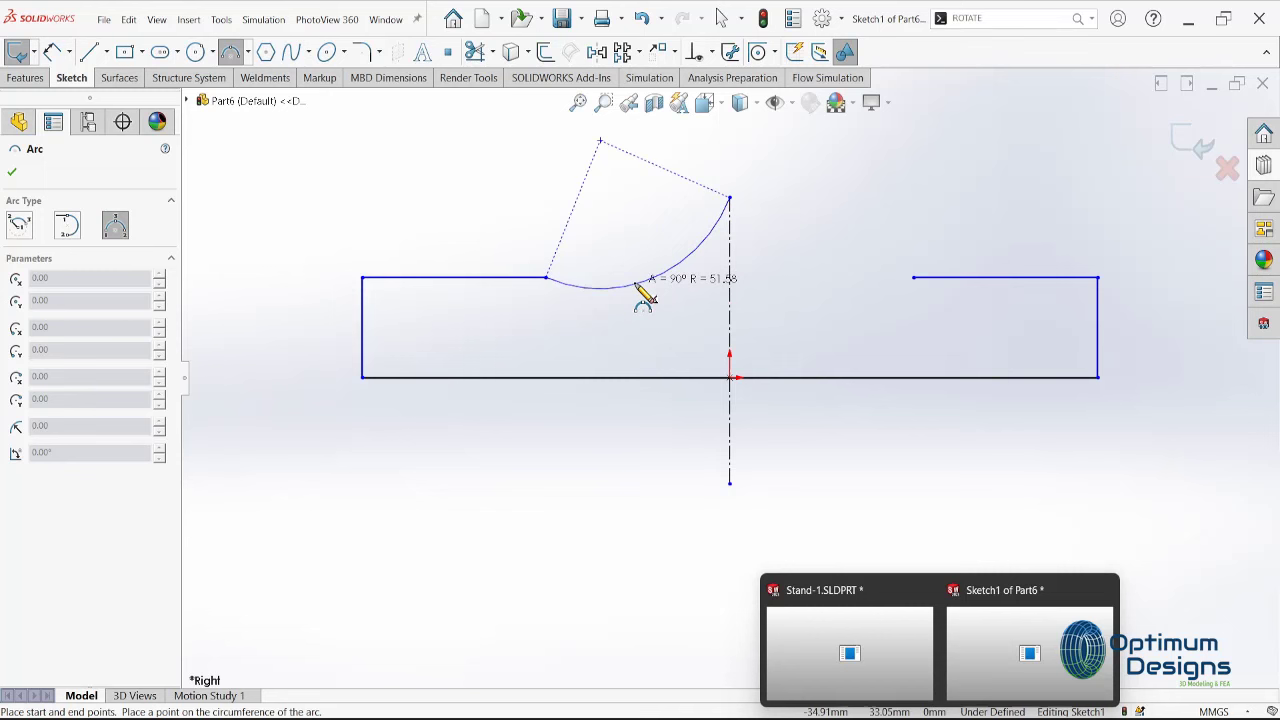
{"action": "left_click", "coordinate": [636, 284]}
{"action": "right_click", "coordinate": [641, 290]}
{"action": "left_click", "coordinate": [652, 292]}
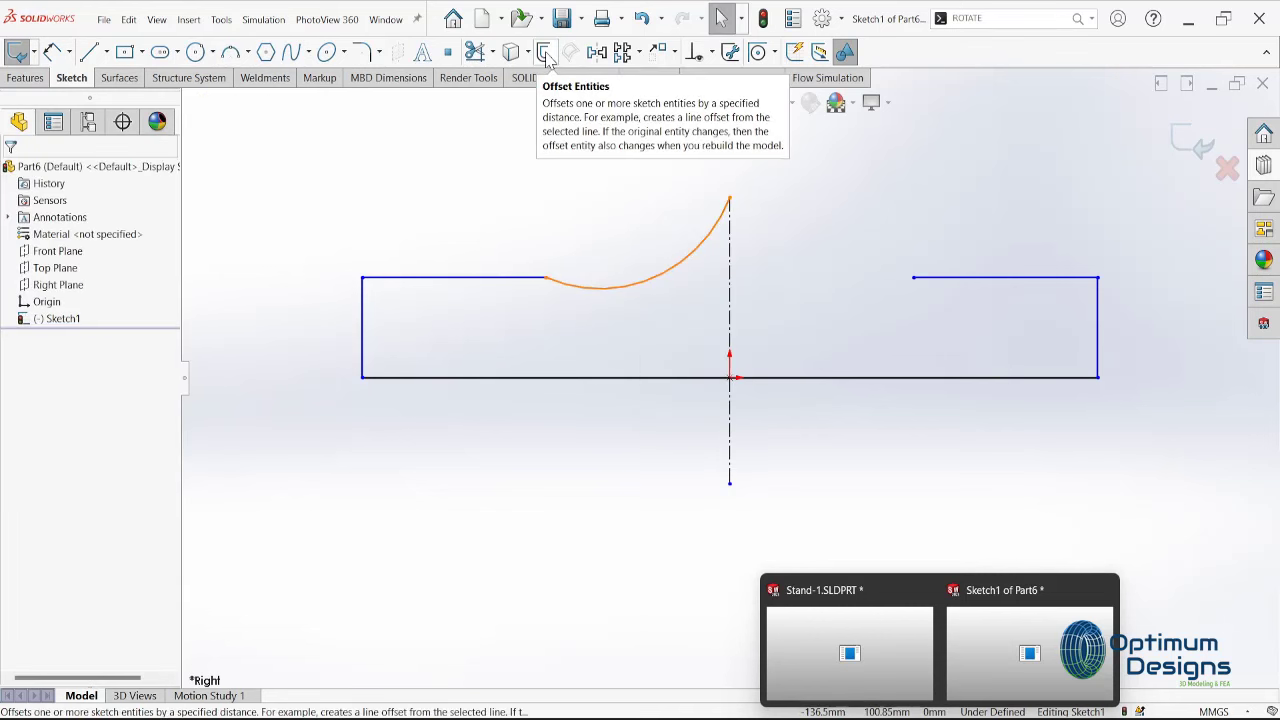
Mirror the arc about the centreline to close the symmetric profile
{"action": "left_click", "coordinate": [597, 51]}
{"action": "left_click", "coordinate": [664, 272]}
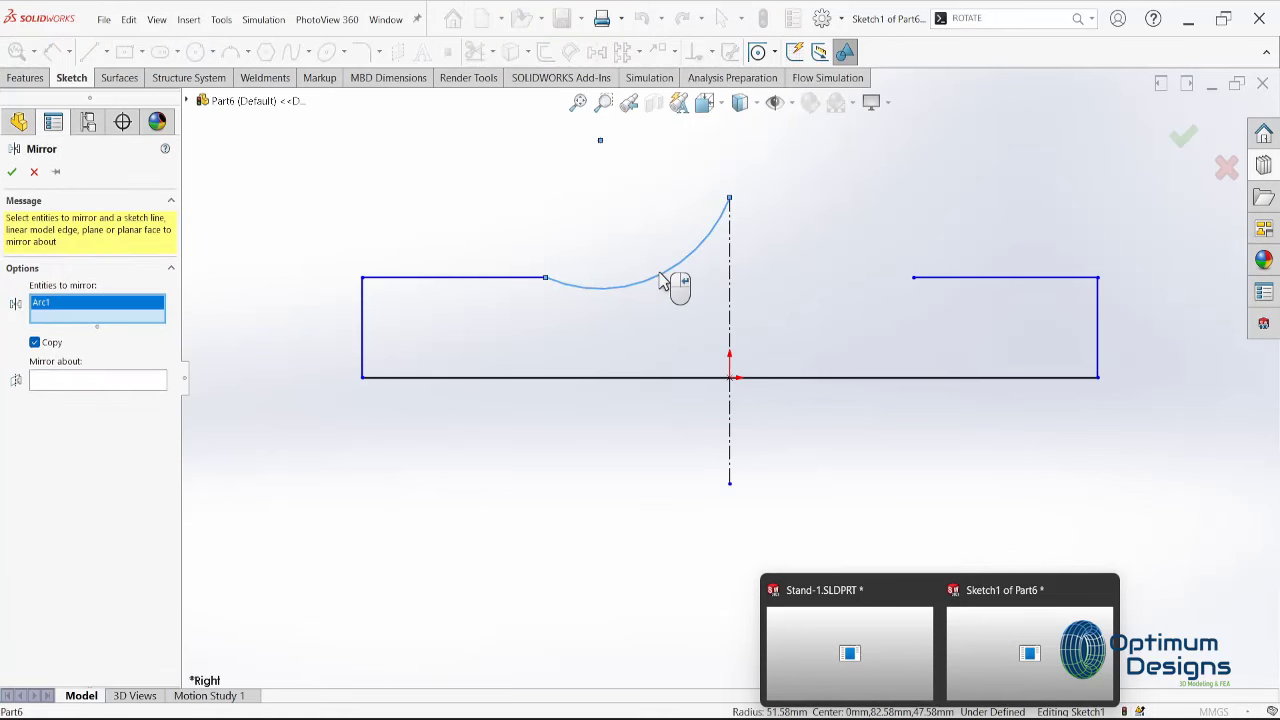
{"action": "left_click", "coordinate": [729, 300]}
{"action": "key", "text": "Return"}
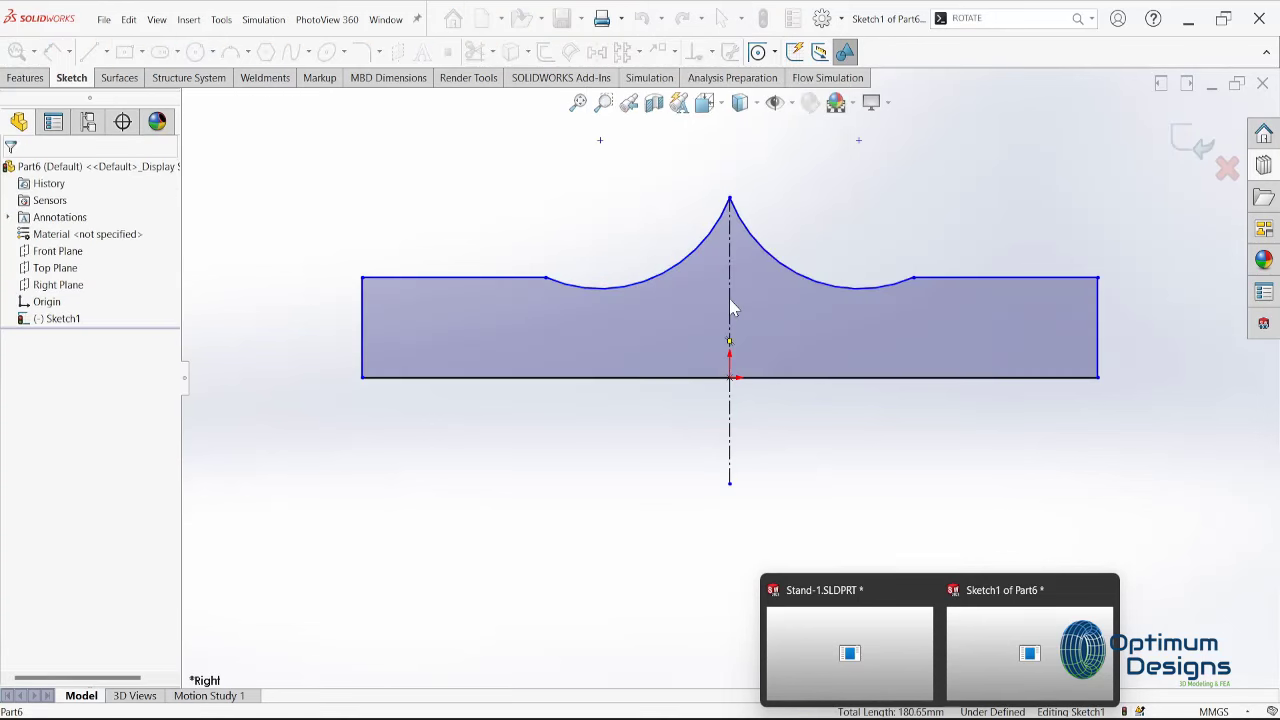
Draw a circle centred on the centreline at the profile's peak
{"action": "left_click", "coordinate": [196, 51]}
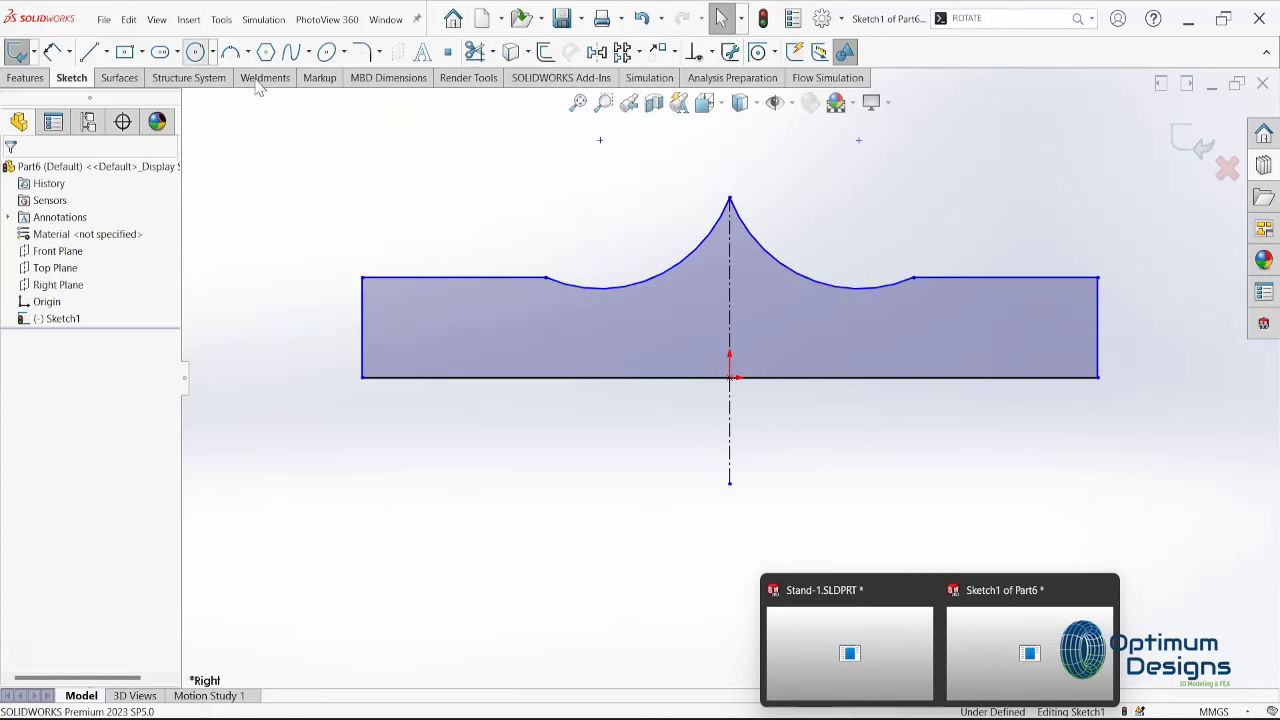
{"action": "left_click", "coordinate": [729, 198]}
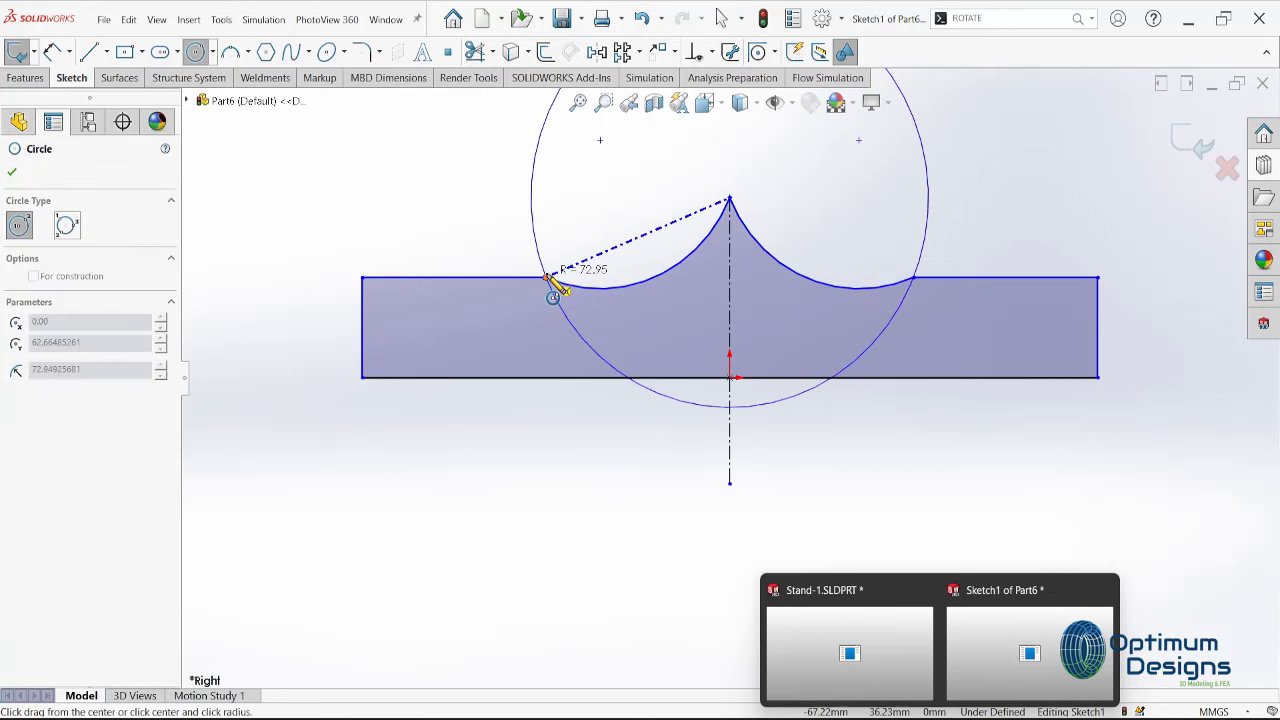
{"action": "left_click", "coordinate": [603, 138]}
{"action": "right_click", "coordinate": [604, 140]}
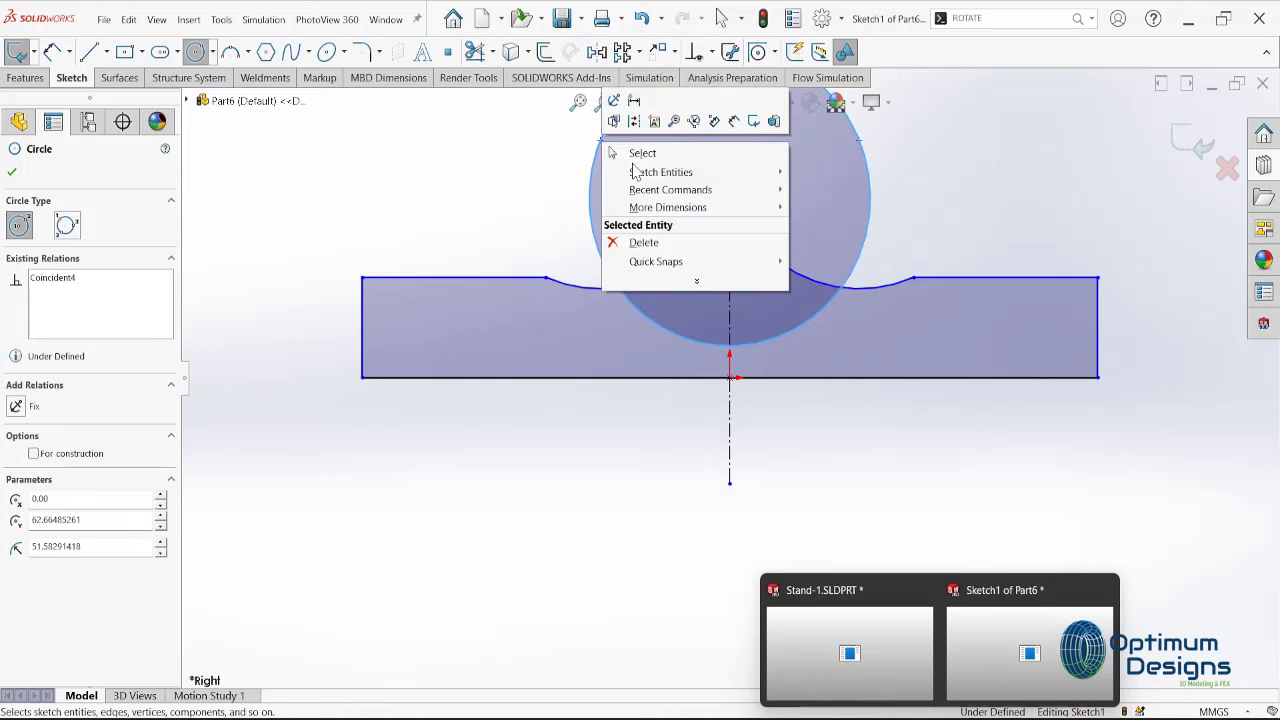
{"action": "left_click", "coordinate": [634, 153]}
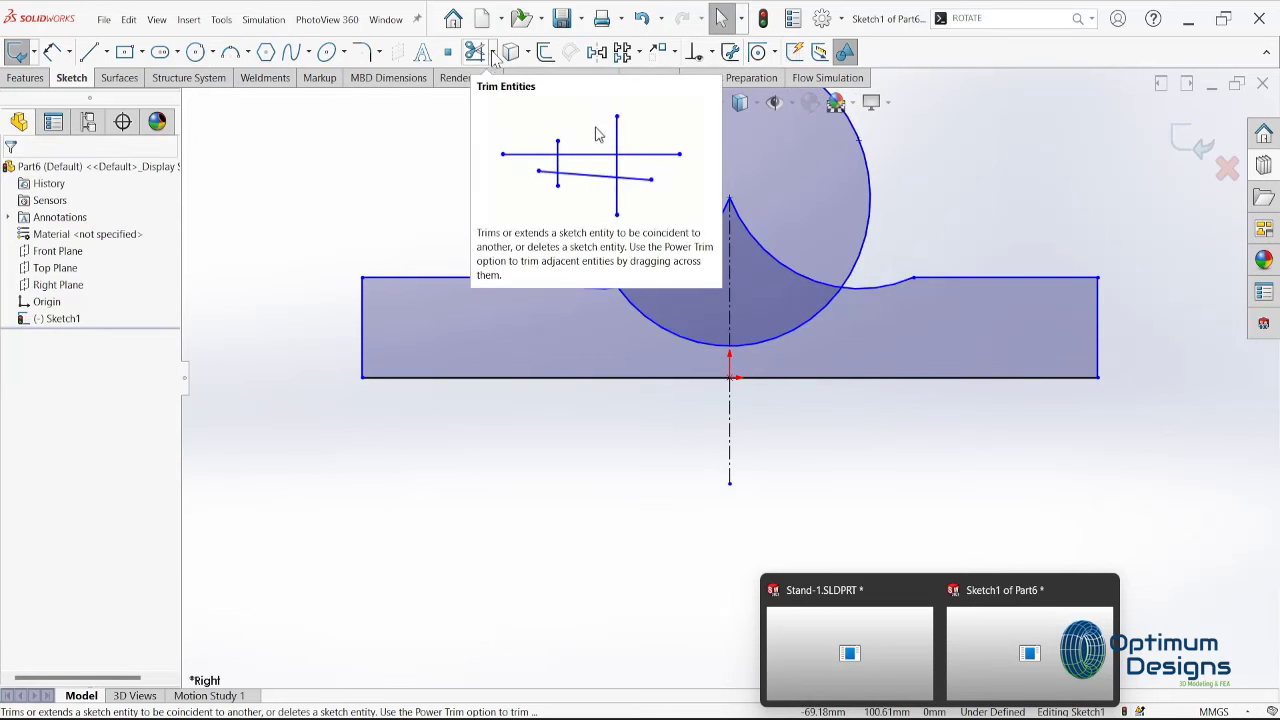
Trim away the arc inside the circle and the circle's lower-left portion
{"action": "left_click", "coordinate": [493, 53]}
{"action": "left_click", "coordinate": [510, 72]}
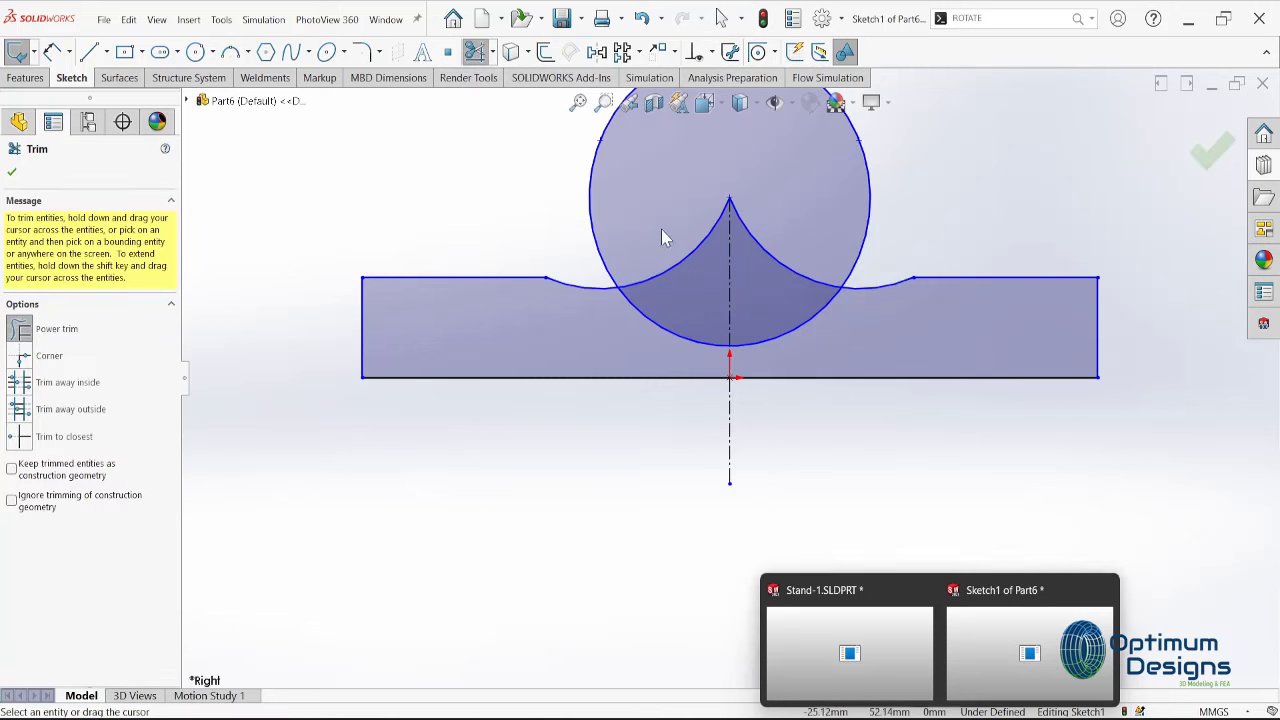
{"action": "left_click_drag", "start_coordinate": [661, 230], "coordinate": [673, 285]}
{"action": "mouse_move", "coordinate": [659, 335]}
{"action": "left_mouse_down"}
{"action": "mouse_move", "coordinate": [740, 290]}
{"action": "mouse_move", "coordinate": [814, 343]}
{"action": "left_mouse_up"}
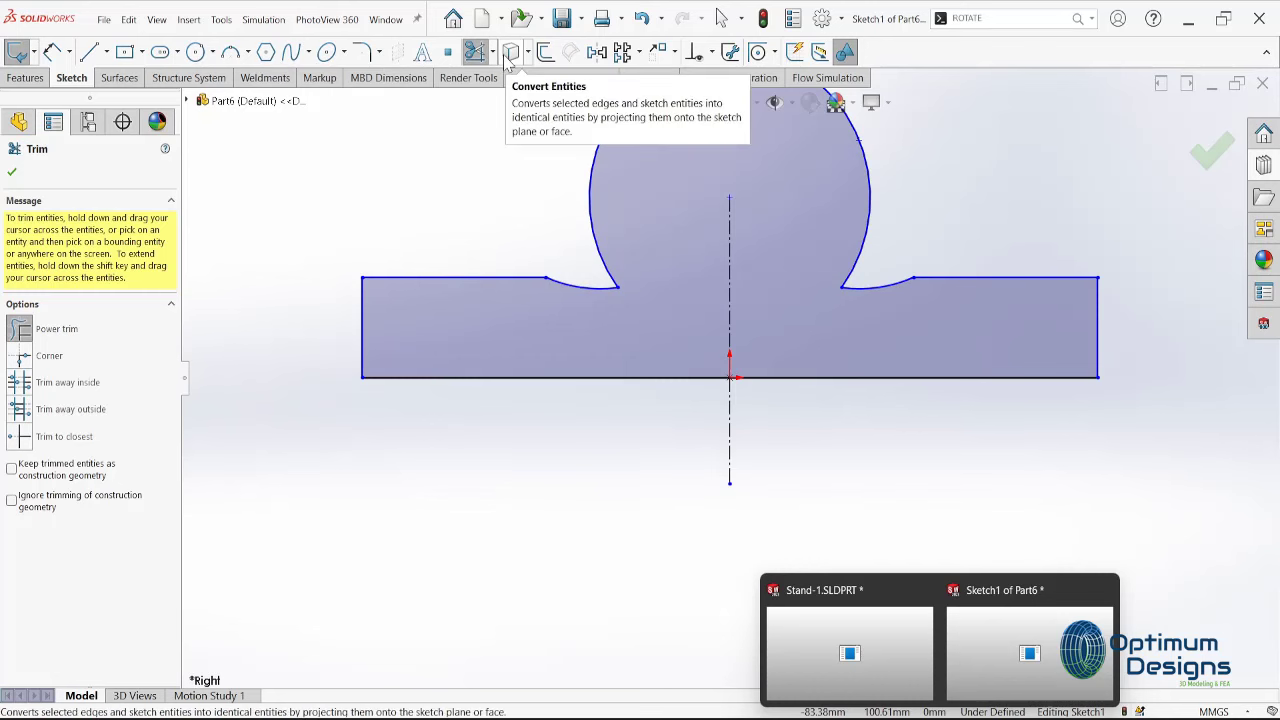
Fillet both neck corners between the head and base with R12 sketch fillets
{"action": "left_click", "coordinate": [362, 51]}
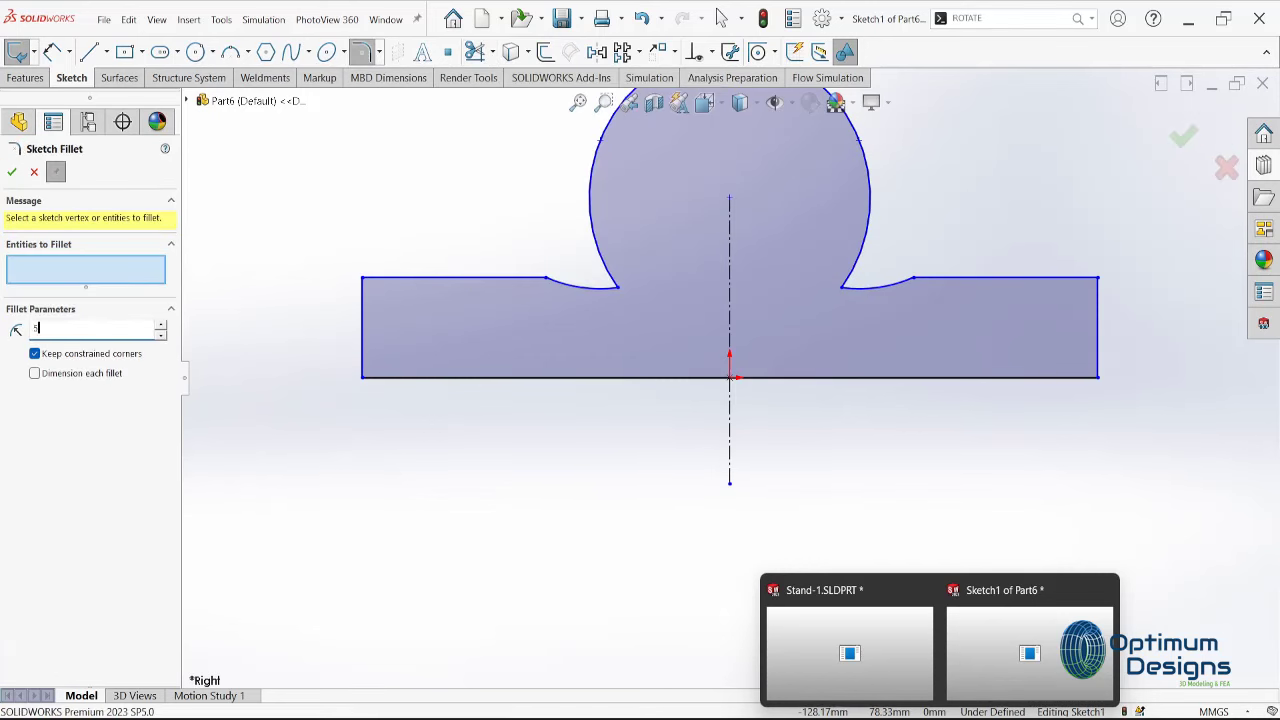
{"action": "left_click", "coordinate": [618, 290]}
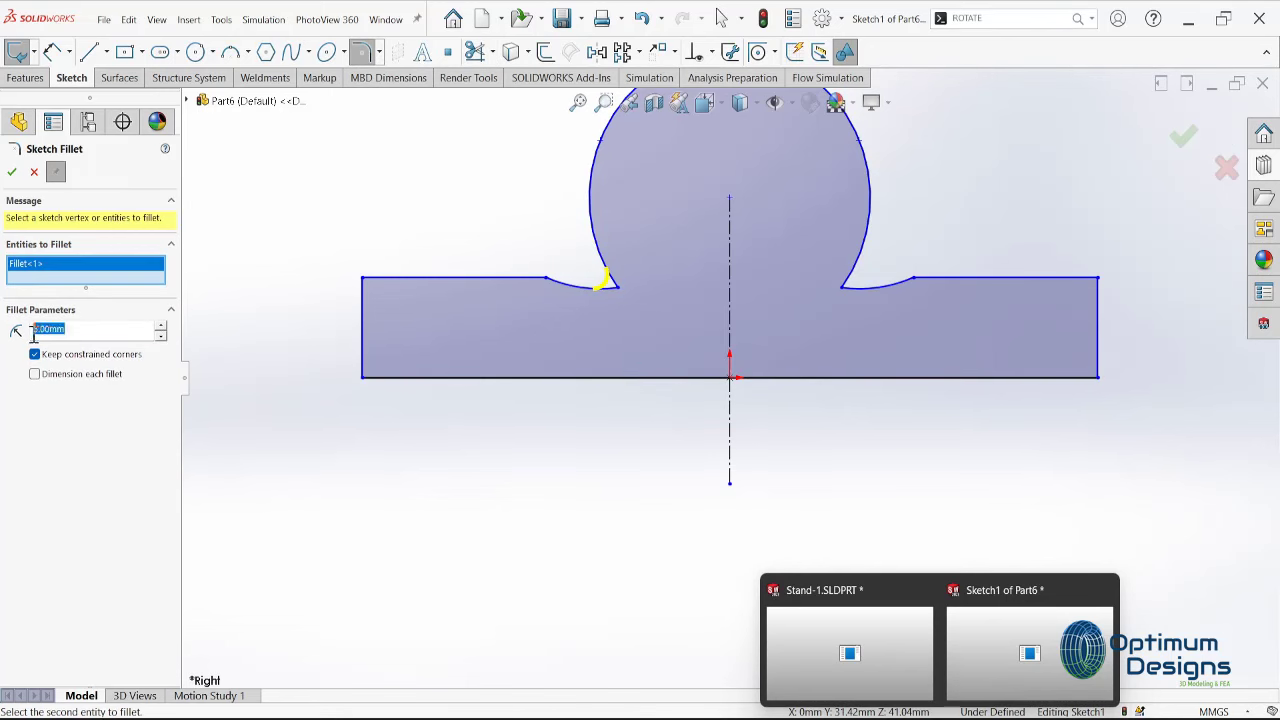
{"action": "key", "text": "Tab"}
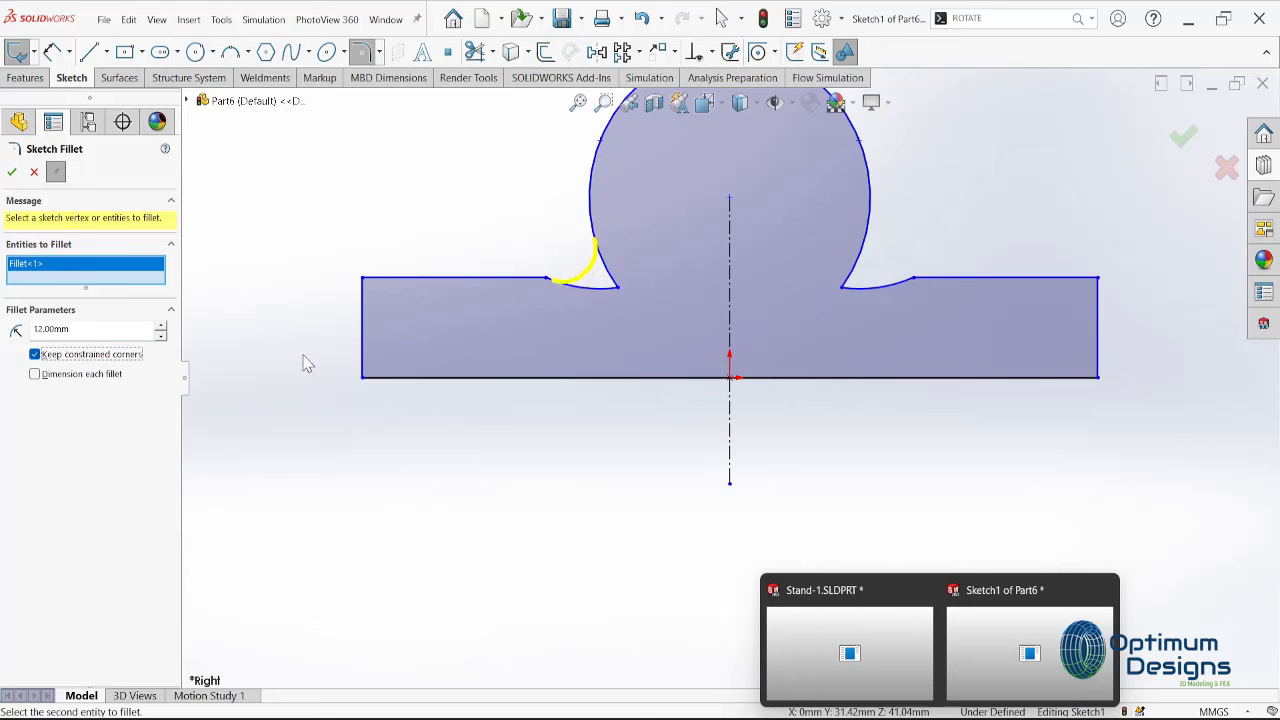
{"action": "left_click", "coordinate": [848, 290]}
{"action": "right_click", "coordinate": [842, 291]}
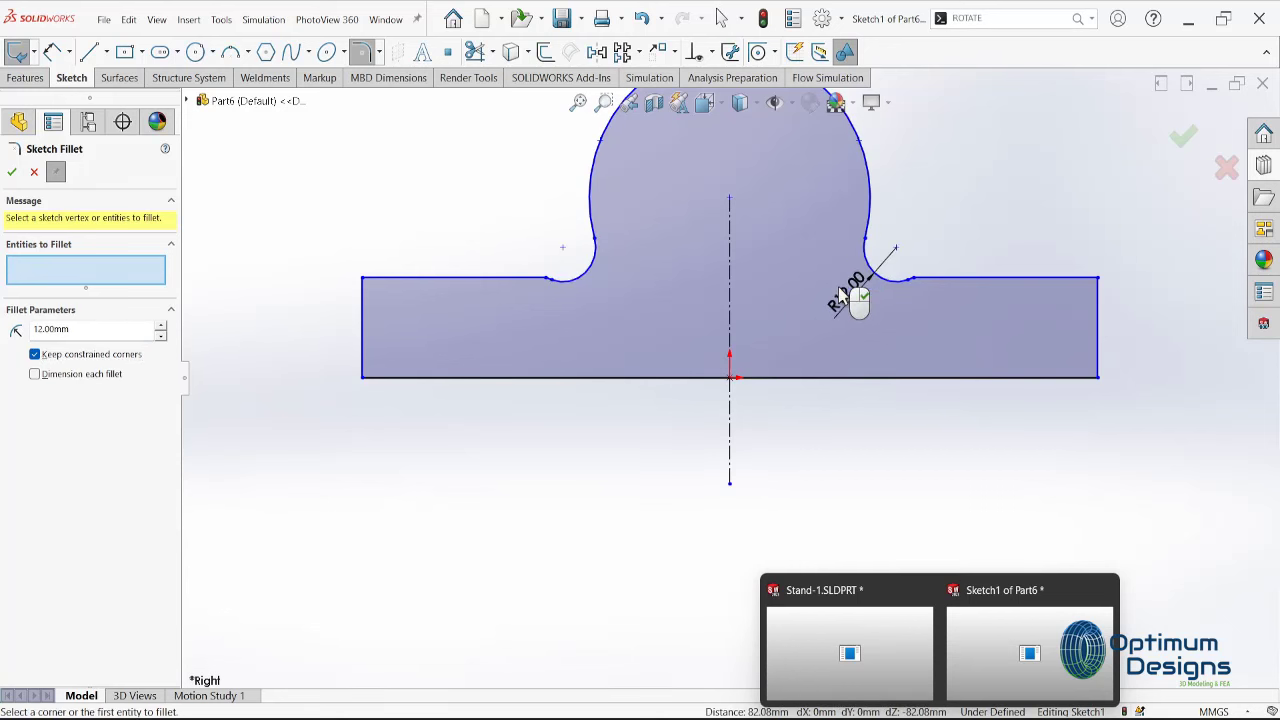
{"action": "key", "text": "z"}
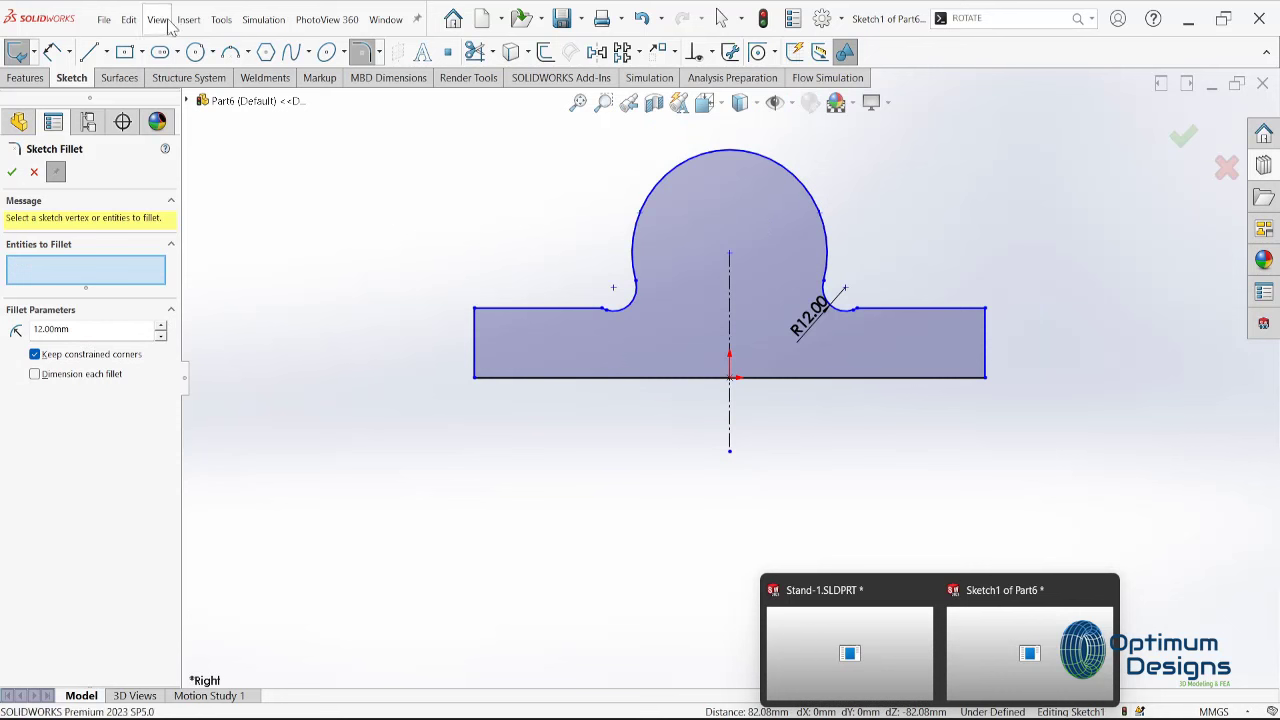
Add a 35 mm-radius circle centred in the round head
{"action": "left_click", "coordinate": [195, 52]}
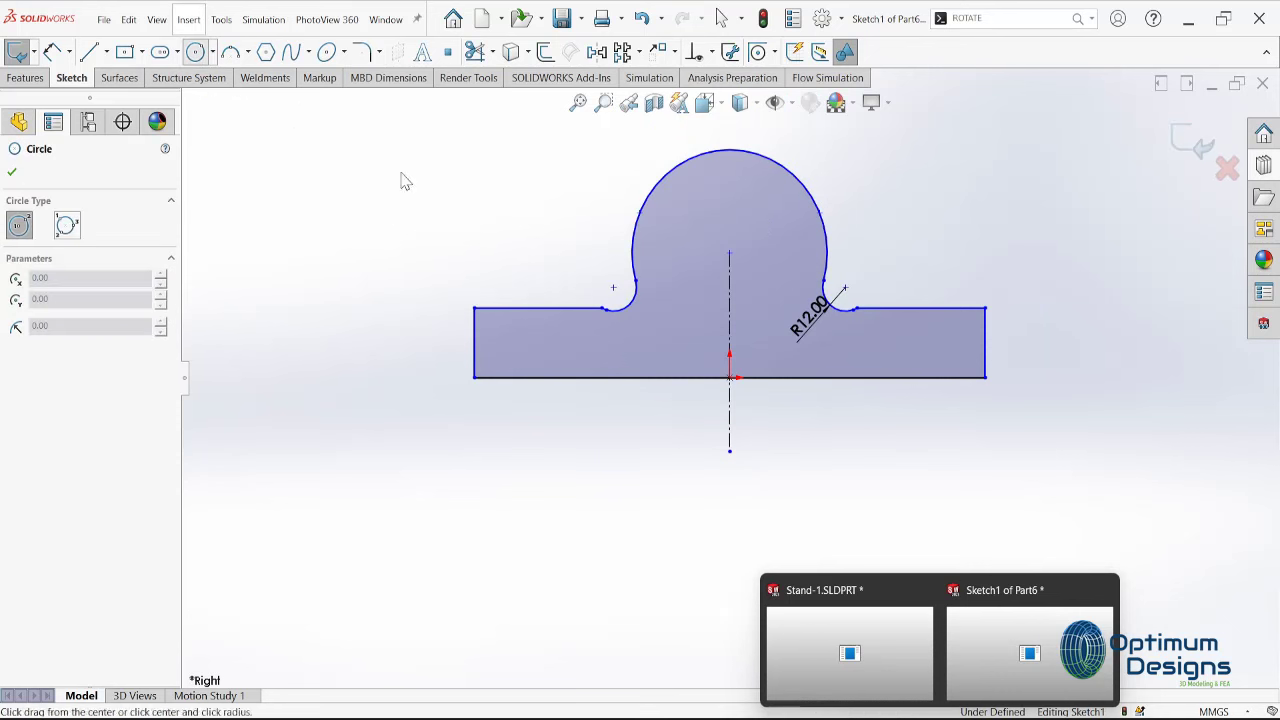
{"action": "left_click", "coordinate": [729, 253]}
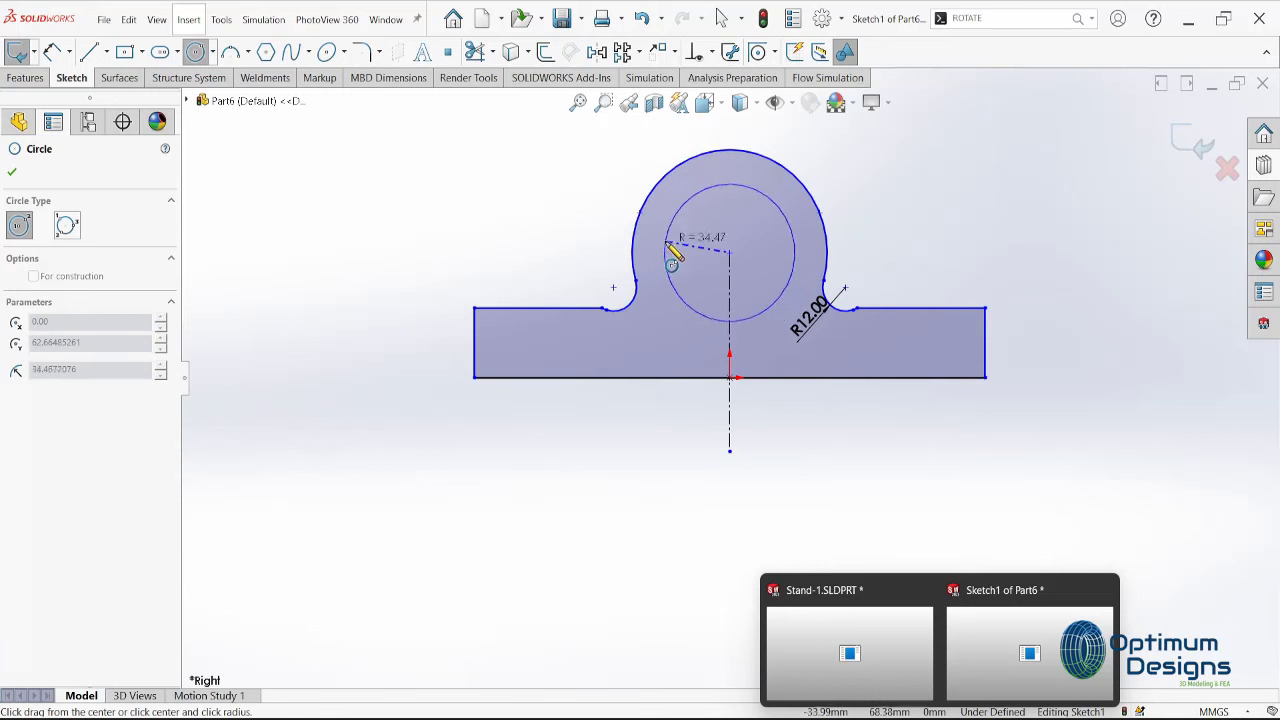
{"action": "left_click", "coordinate": [669, 244]}
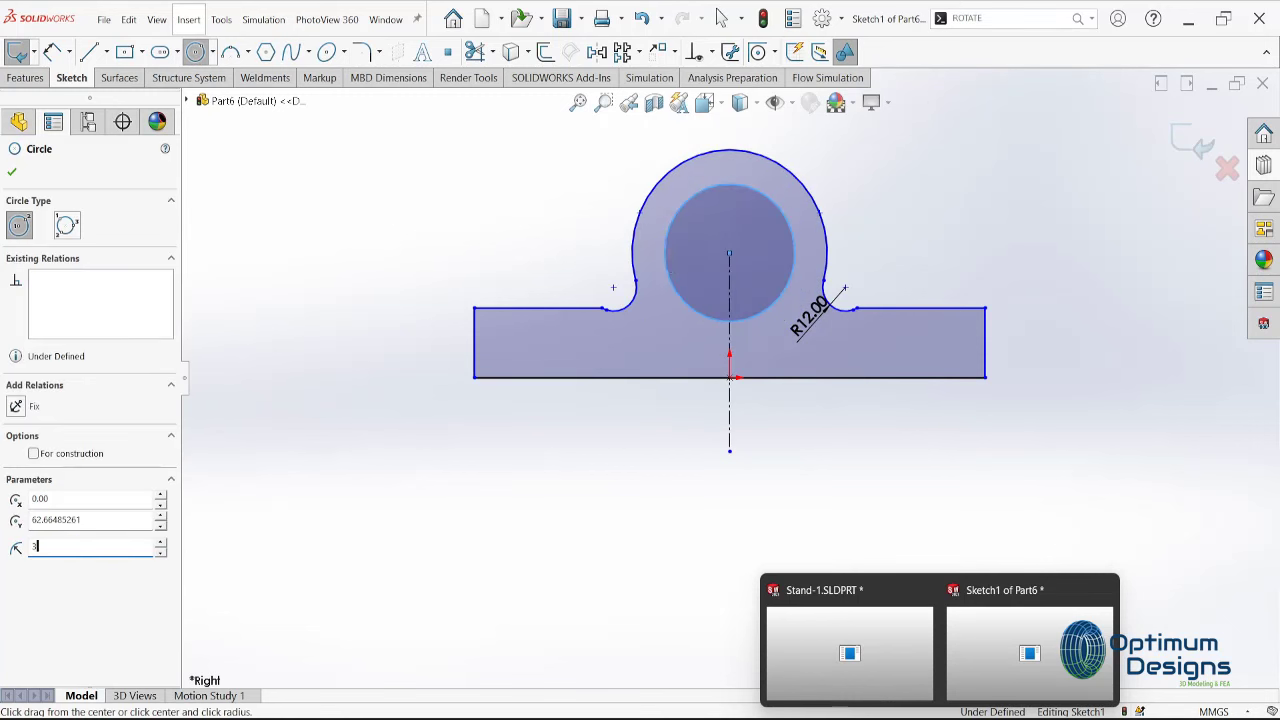
{"action": "left_click", "coordinate": [91, 546]}
{"action": "type", "text": "5.0"}
{"action": "key", "text": "Return"}
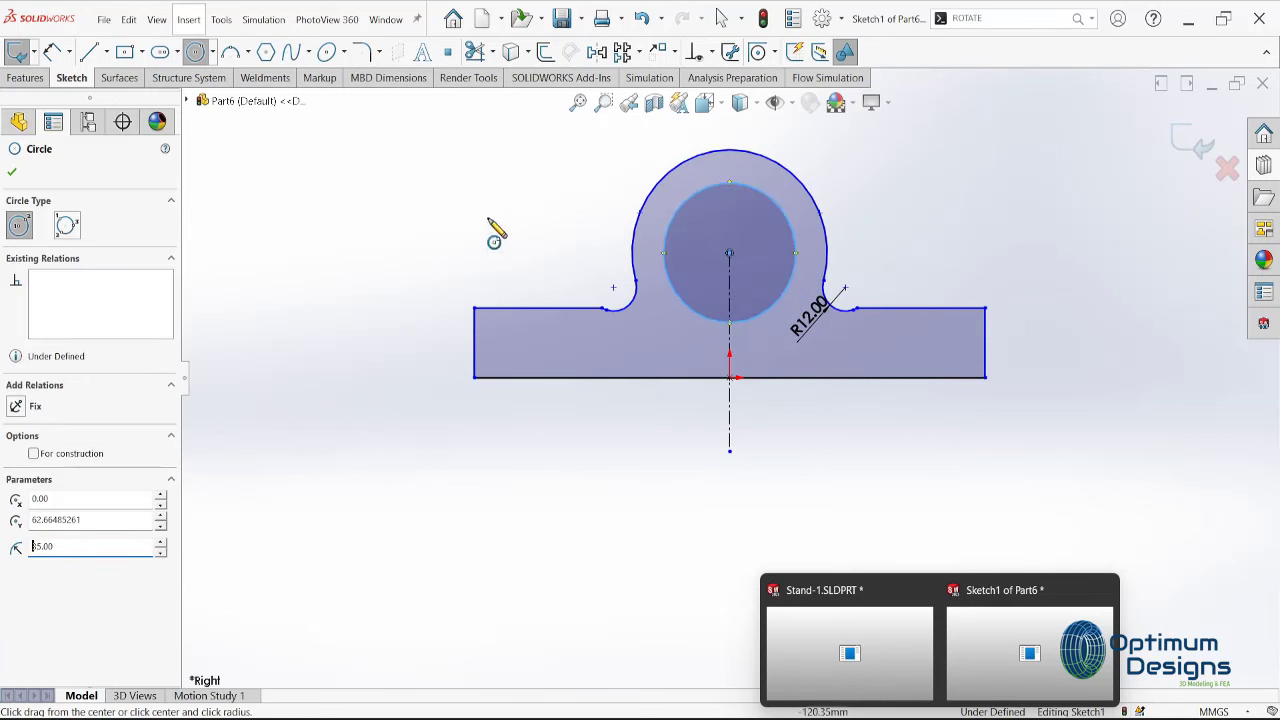
{"action": "left_click", "coordinate": [12, 172]}
Extrude the sketch mid-plane to a 50 mm depth, creating Boss-Extrude1
{"action": "left_click", "coordinate": [30, 80]}
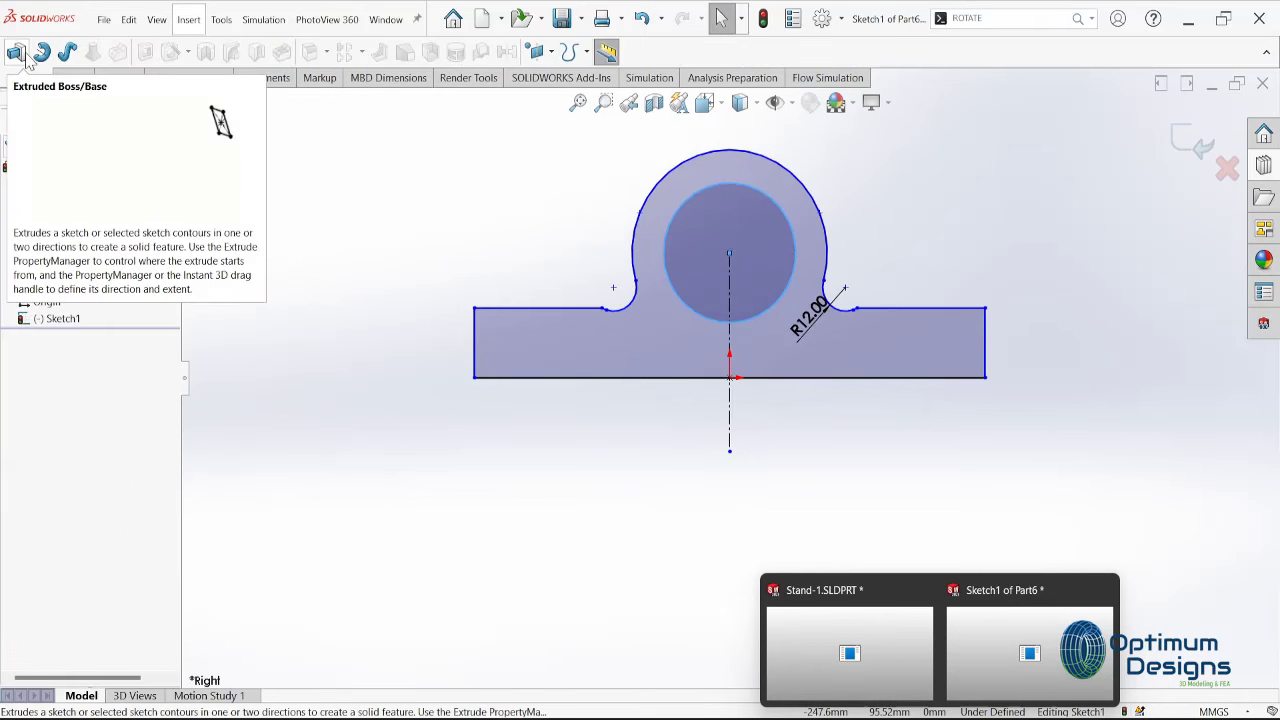
{"action": "left_click", "coordinate": [18, 52]}
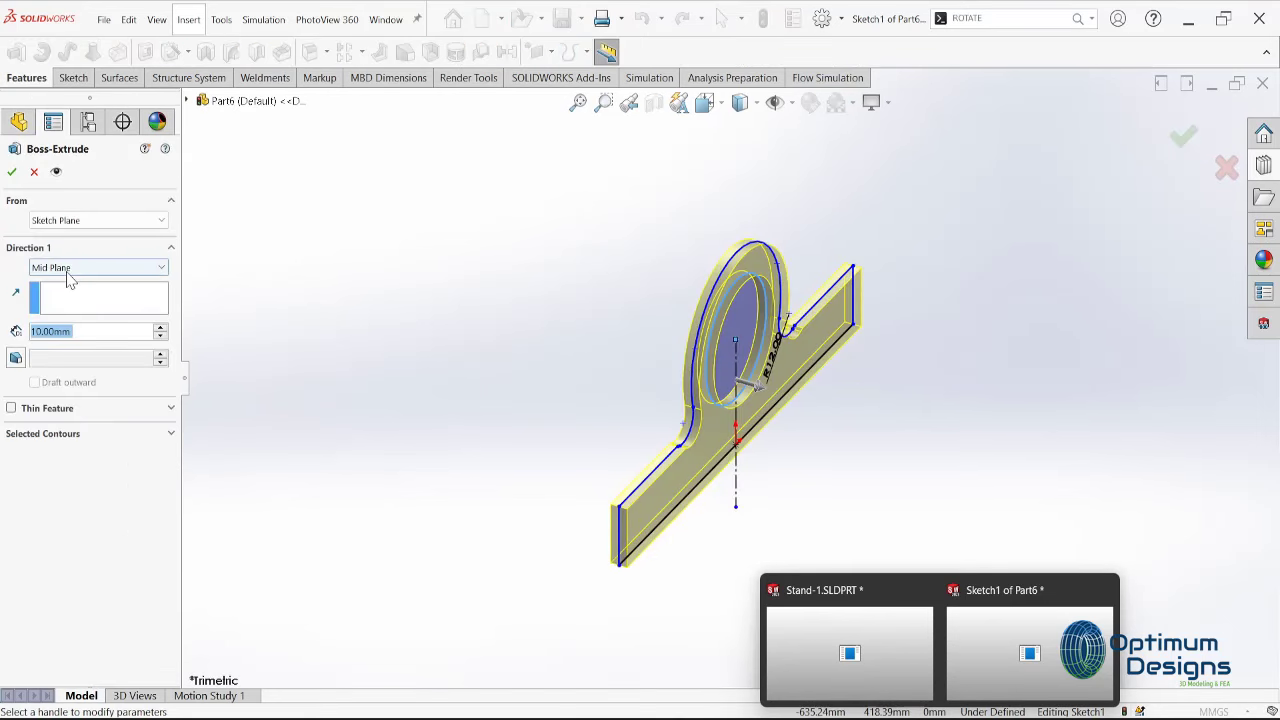
{"action": "left_click", "coordinate": [79, 331]}
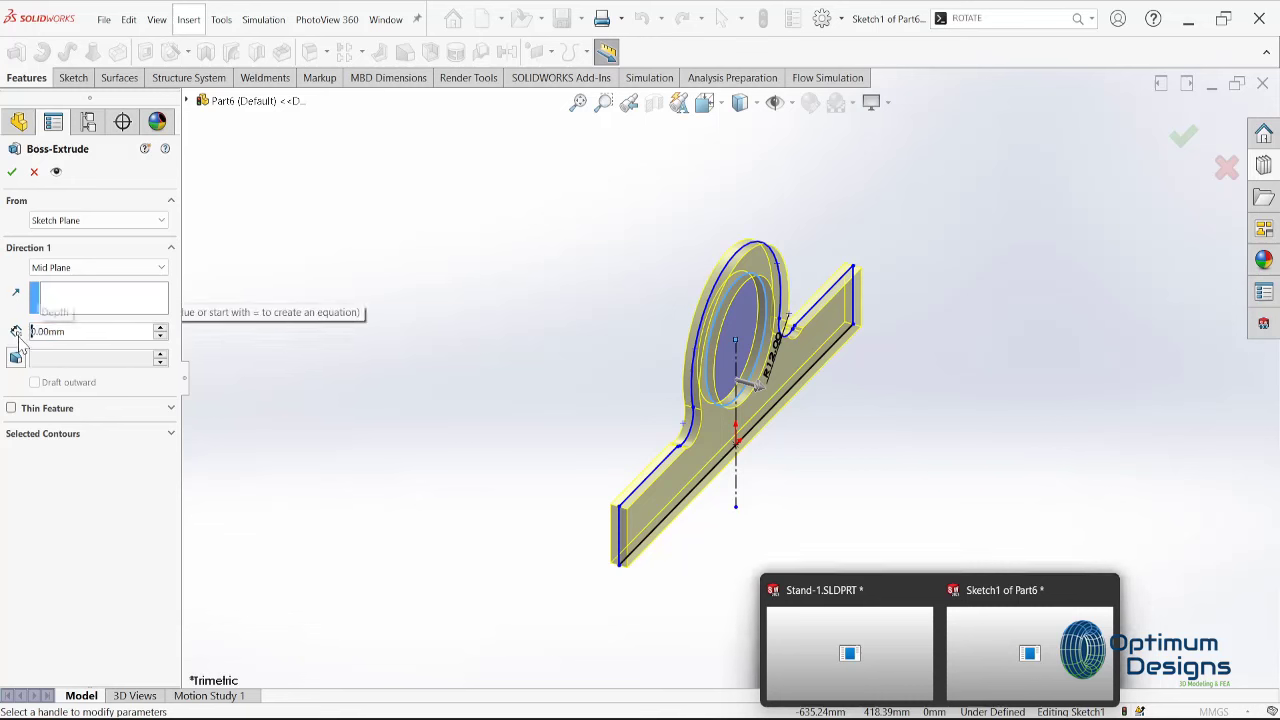
{"action": "type", "text": "35"}
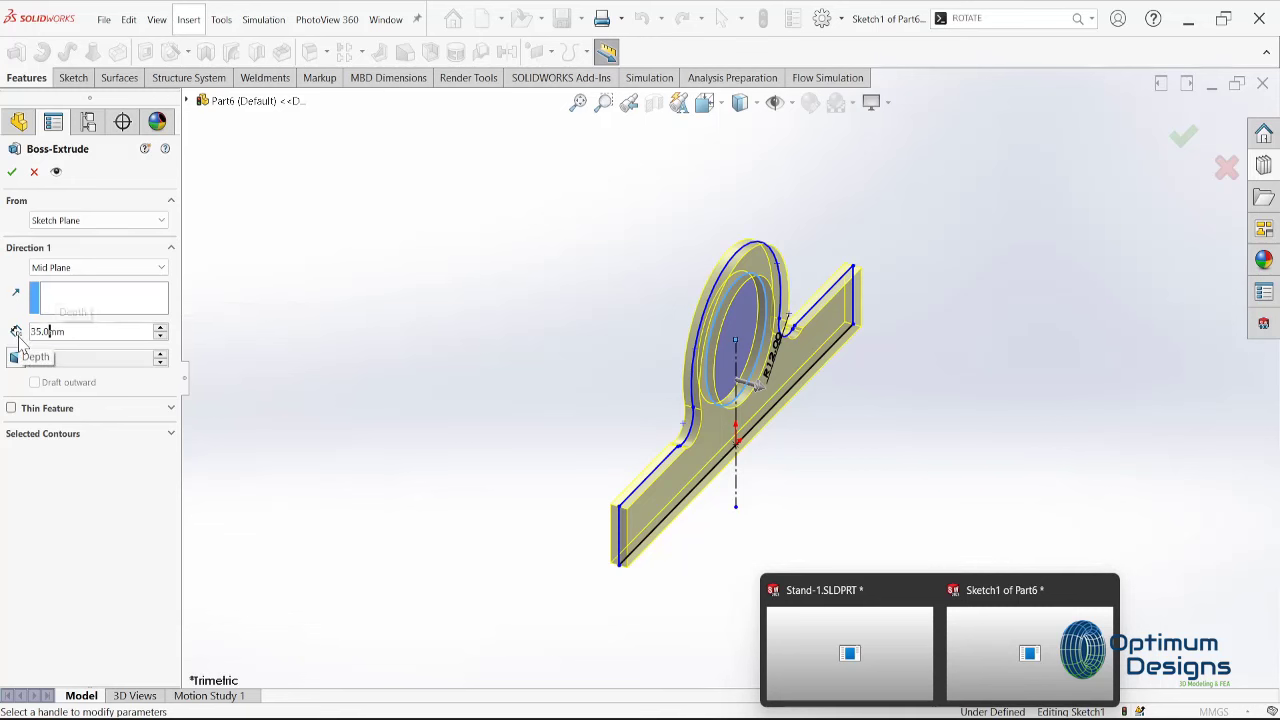
{"action": "key", "text": "Return"}
{"action": "type", "text": "5"}
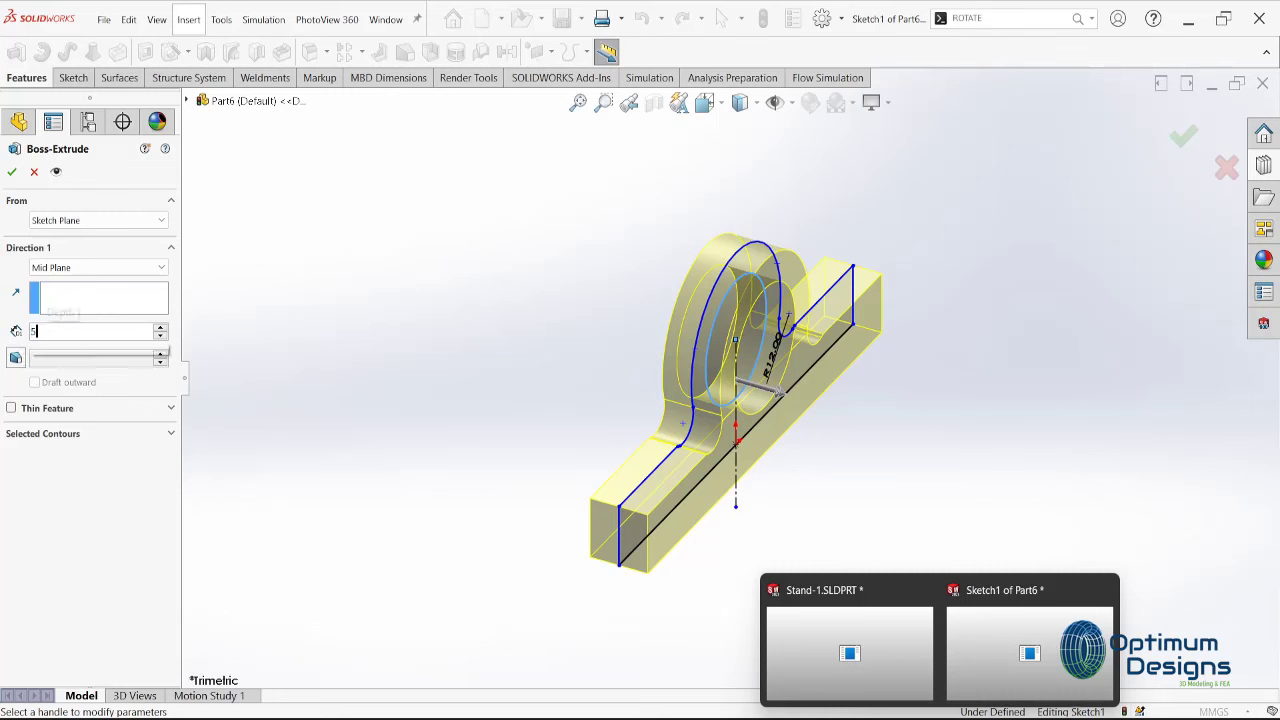
{"action": "type", "text": "0"}
{"action": "key", "text": "Return"}
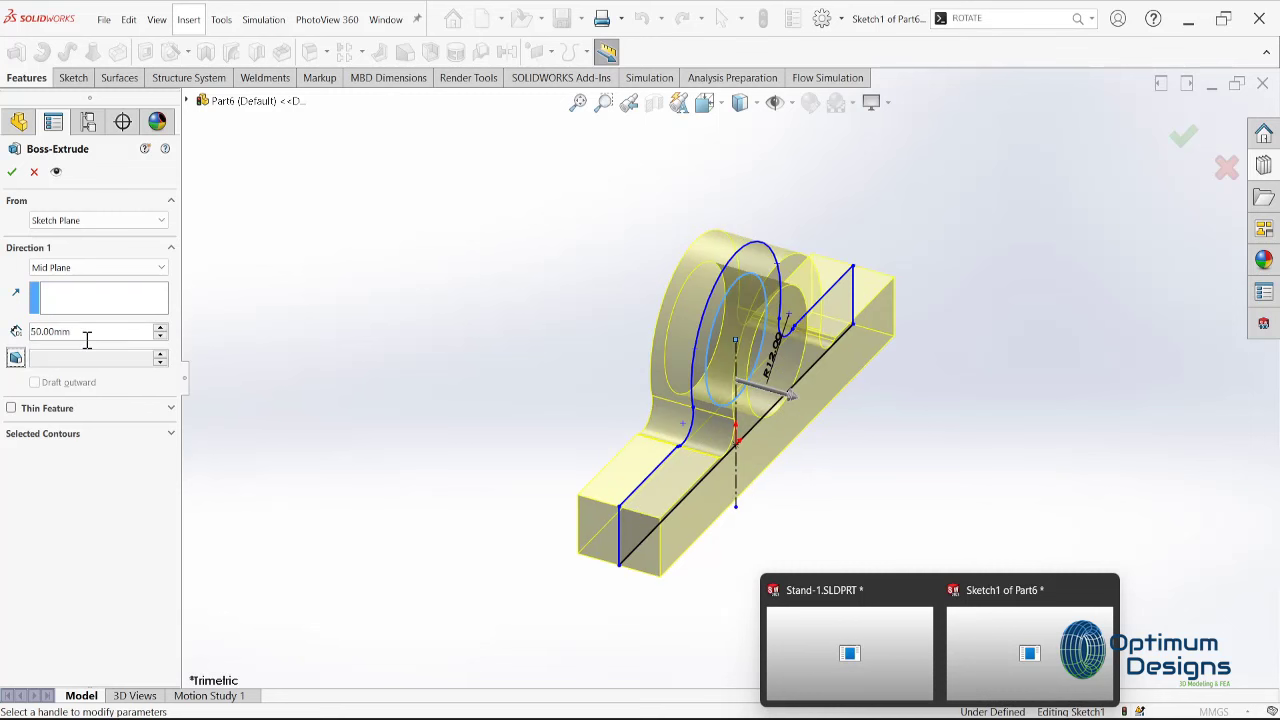
{"action": "left_click", "coordinate": [12, 172]}
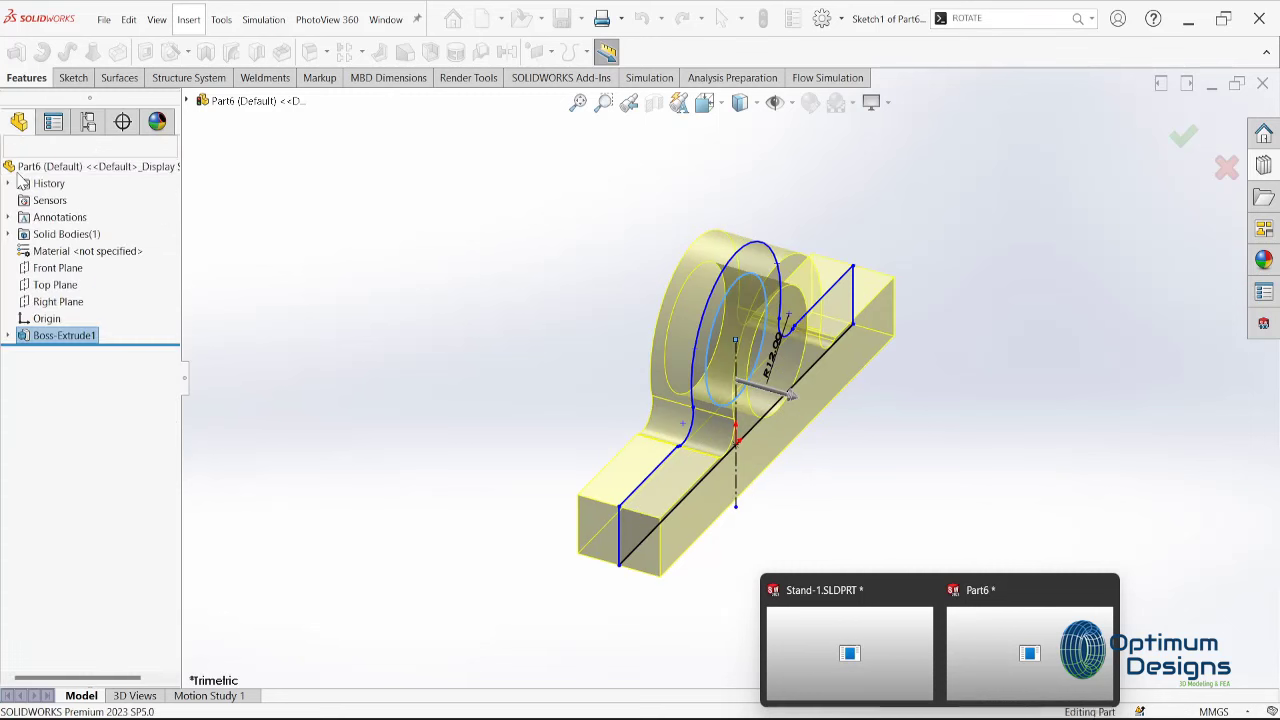
Start a new sketch on the base's top face, viewed normal to it
{"action": "right_click", "coordinate": [852, 286]}
{"action": "left_click", "coordinate": [919, 283]}
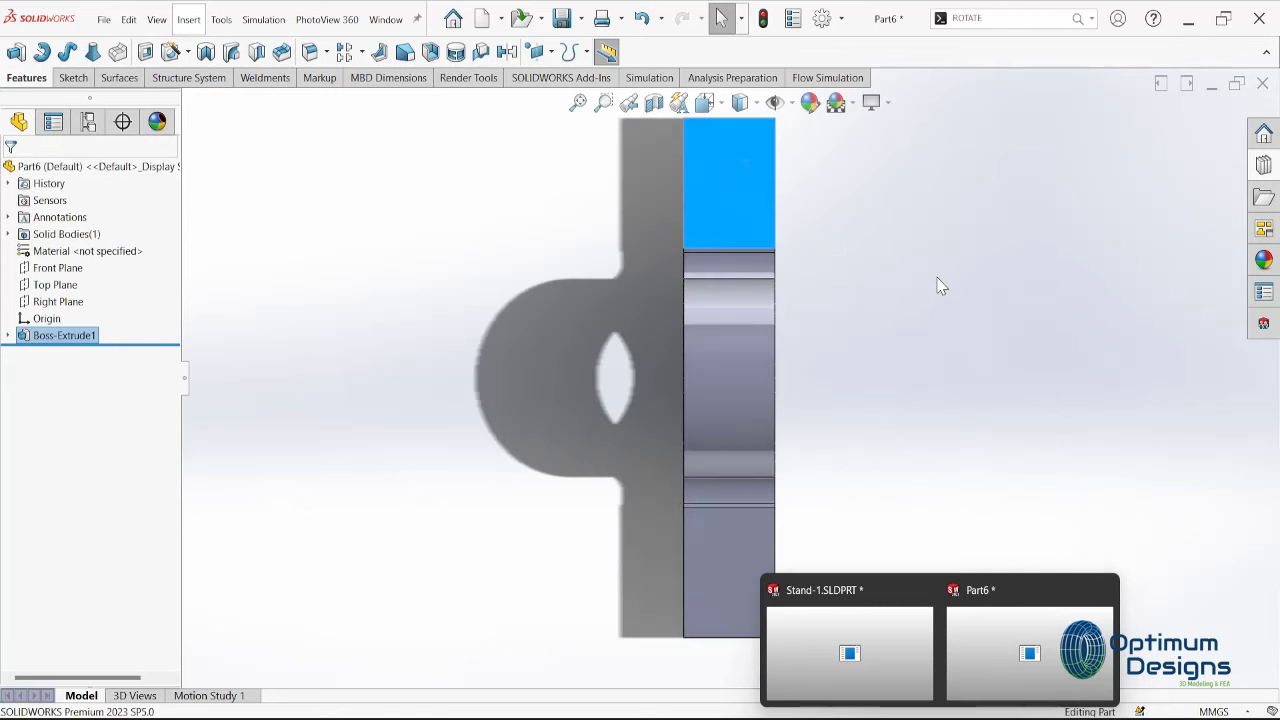
{"action": "right_click", "coordinate": [735, 210]}
{"action": "left_click", "coordinate": [765, 184]}
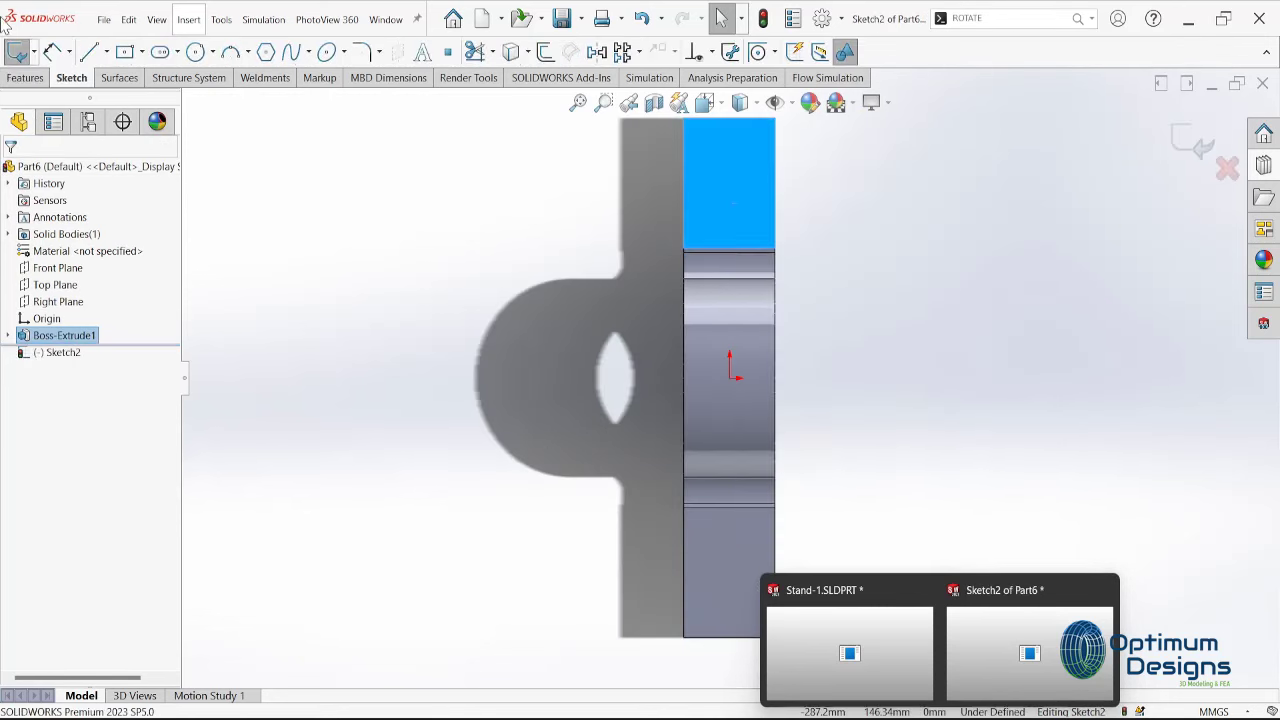
Draw two 10 mm-radius circles, one near the upper and one near the lower end
{"action": "left_click", "coordinate": [196, 53]}
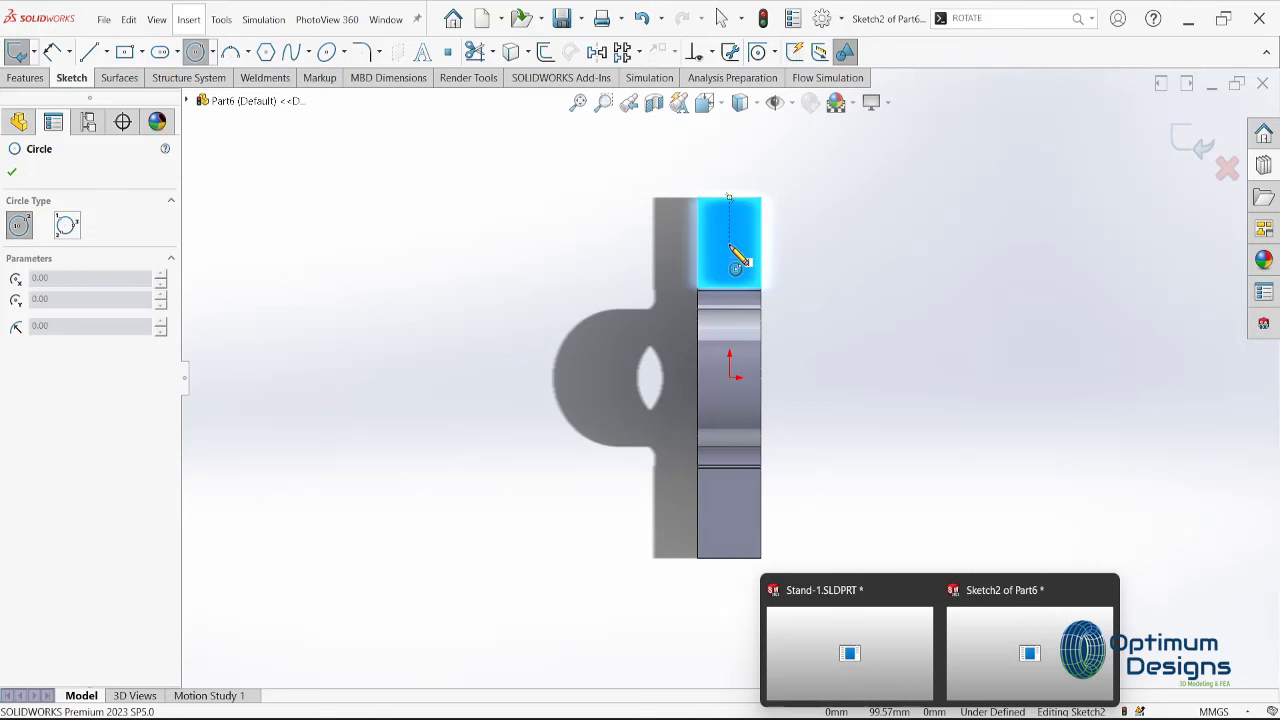
{"action": "left_click", "coordinate": [729, 245]}
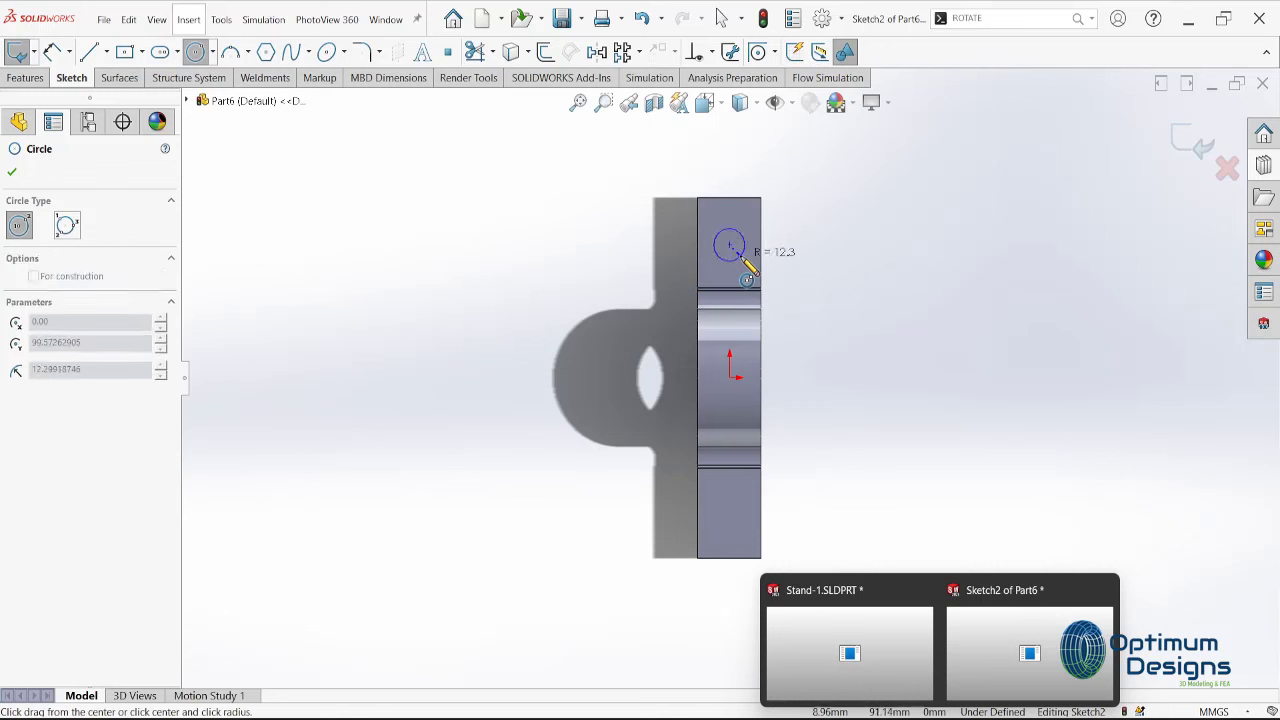
{"action": "left_click", "coordinate": [741, 258]}
{"action": "type", "text": "10"}
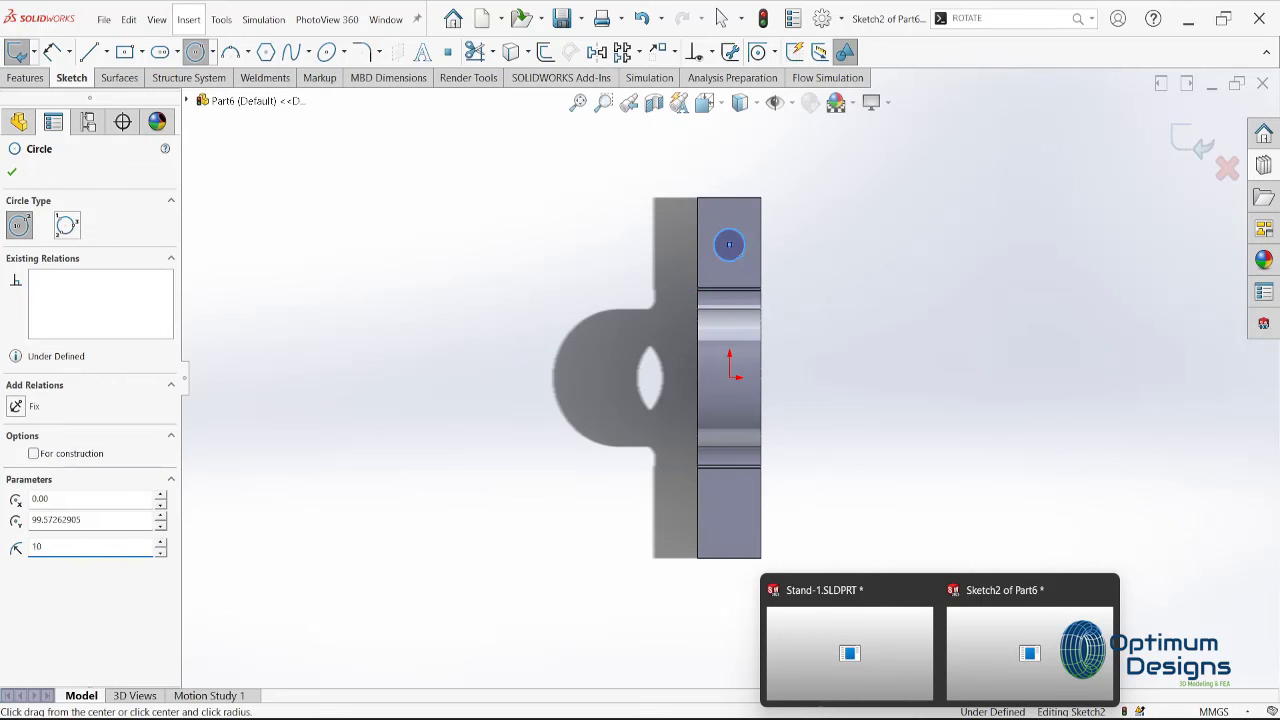
{"action": "type", "text": "1"}
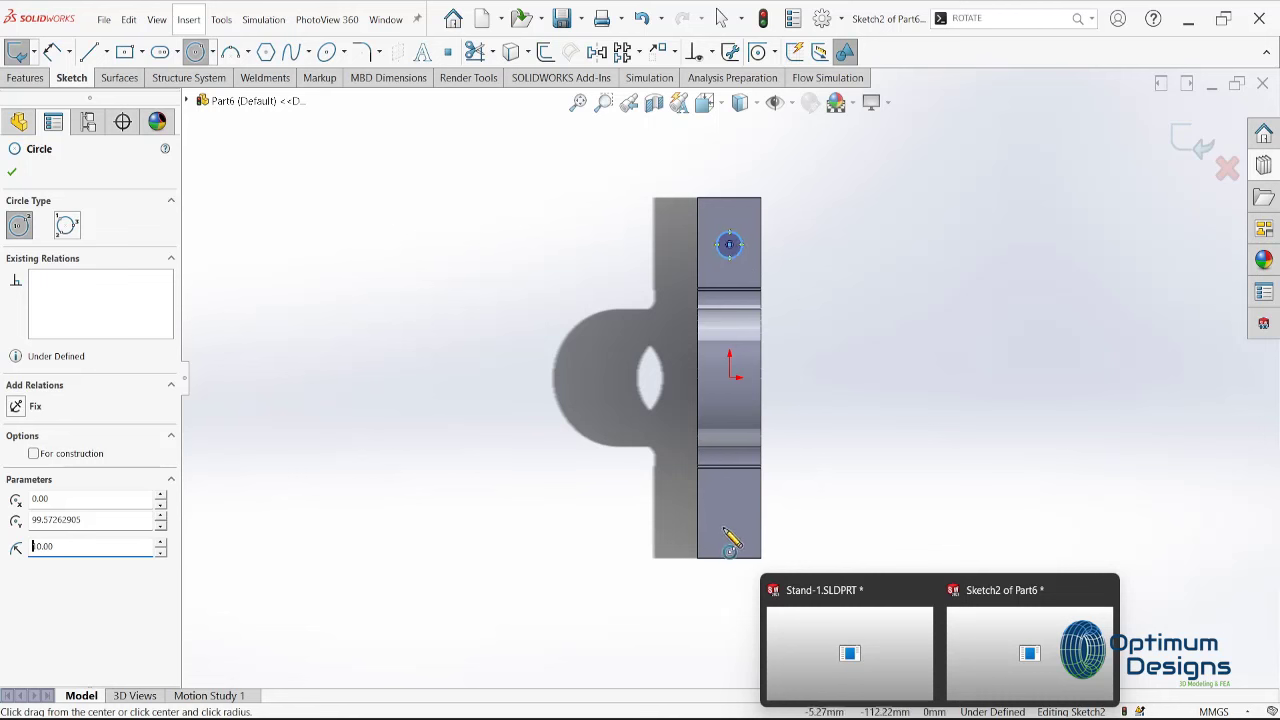
{"action": "left_click", "coordinate": [729, 517]}
{"action": "left_click", "coordinate": [719, 529]}
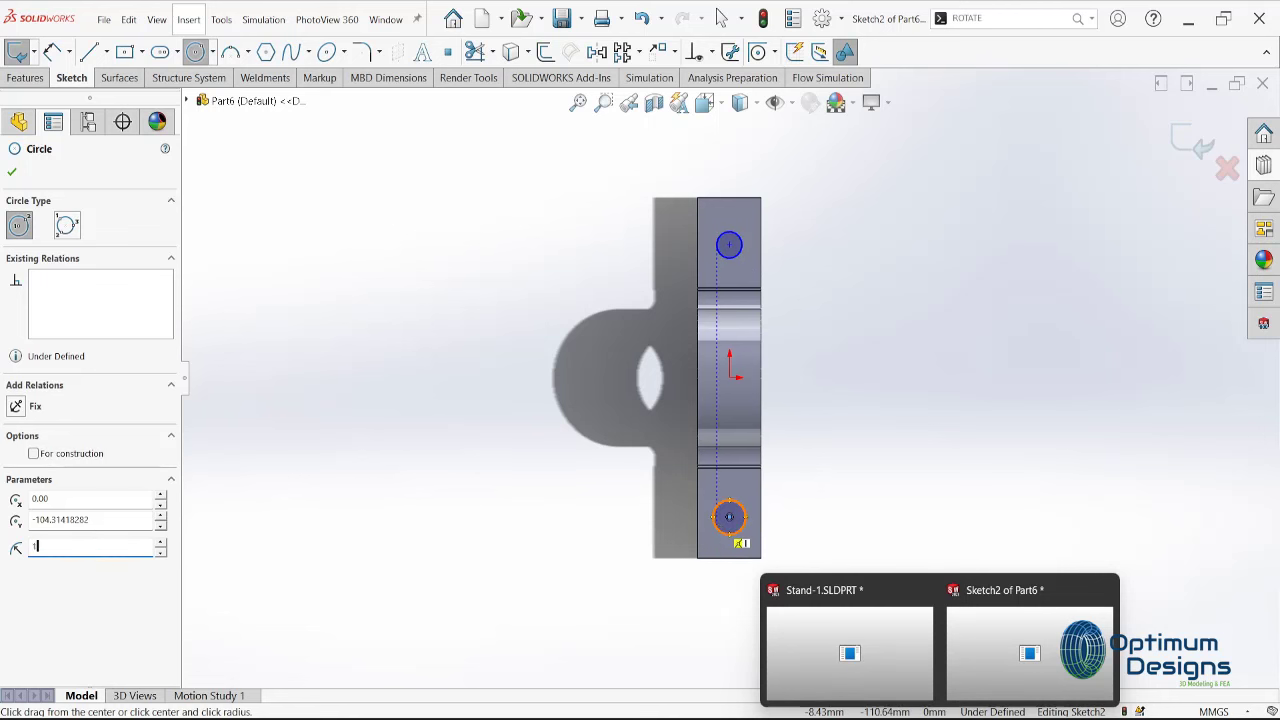
{"action": "type", "text": "1"}
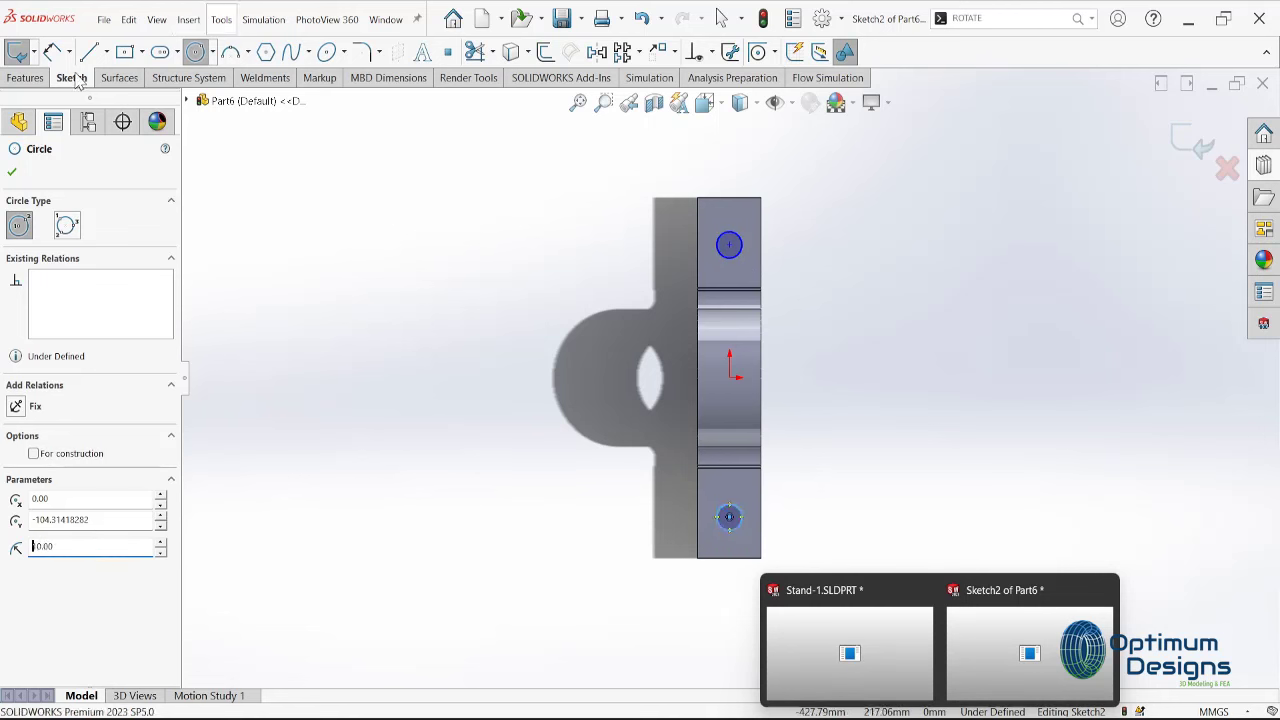
{"action": "left_click", "coordinate": [50, 51]}
{"action": "scroll", "coordinate": [677, 223], "scroll_direction": "down", "scroll_amount": 1}
{"action": "scroll", "coordinate": [700, 228], "scroll_direction": "down", "scroll_amount": 2}
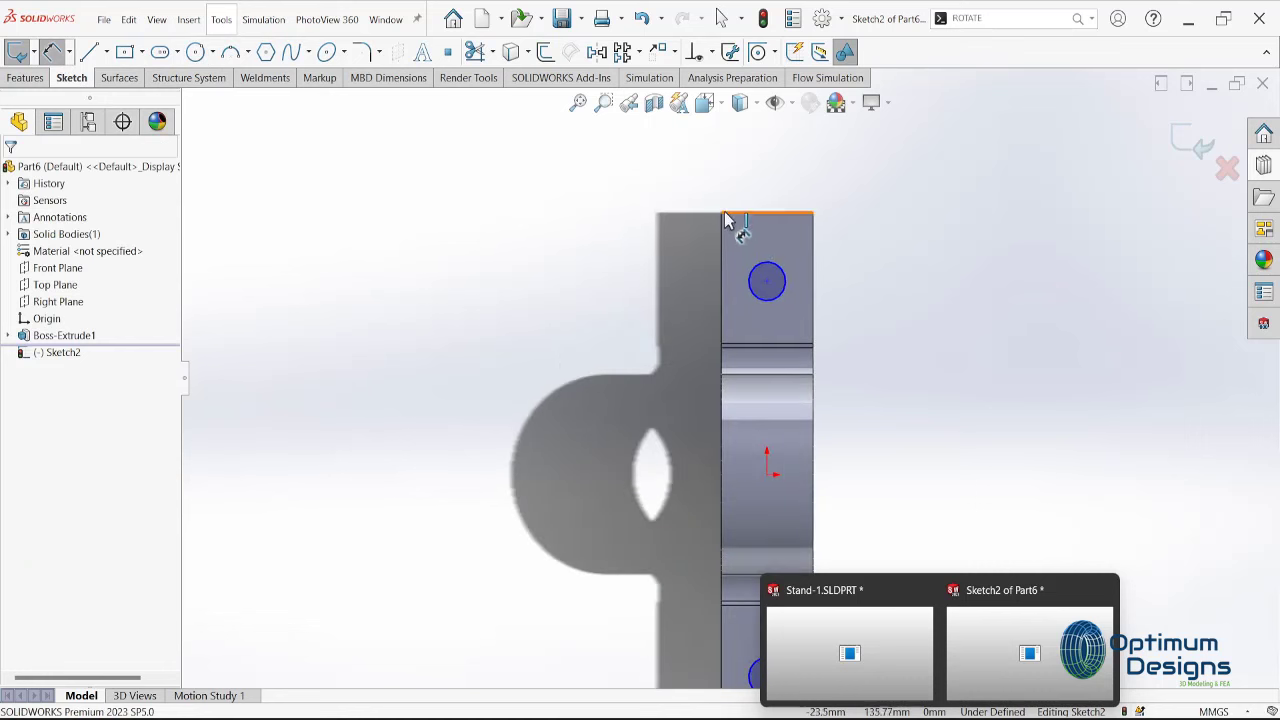
Dimension the upper circle's centre from the face's top edge
{"action": "left_click", "coordinate": [728, 214]}
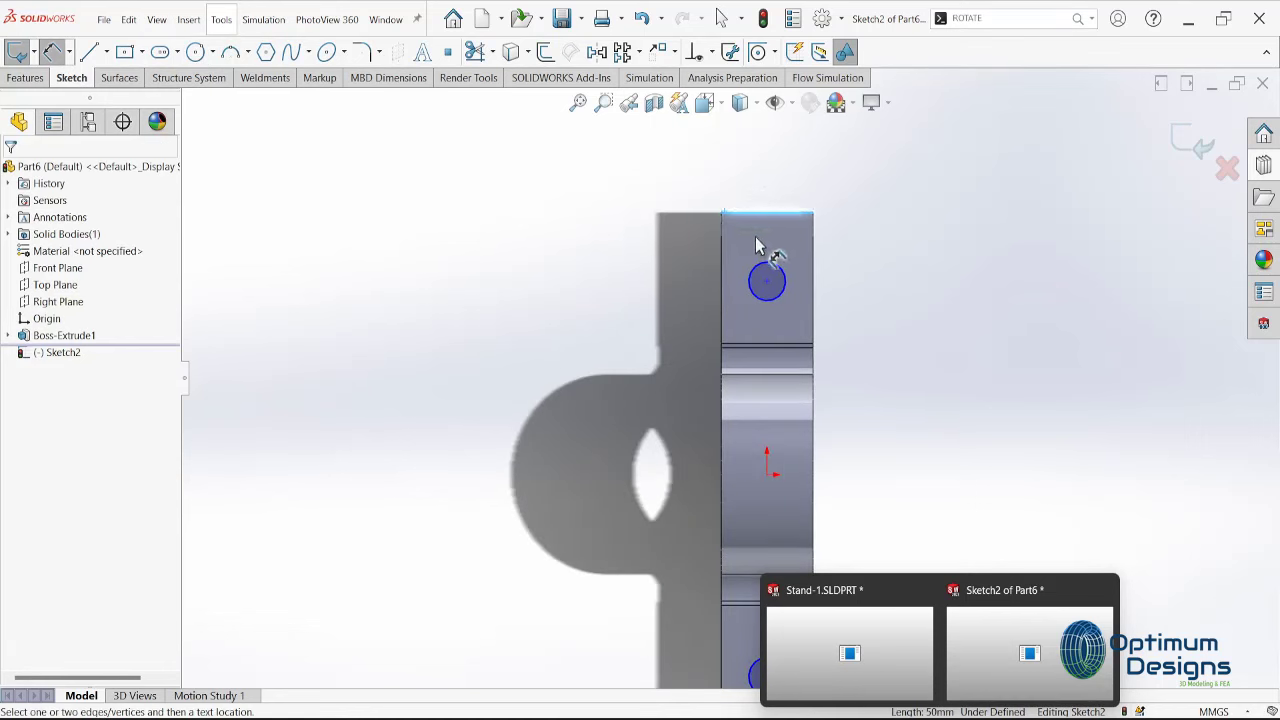
{"action": "left_click", "coordinate": [767, 283]}
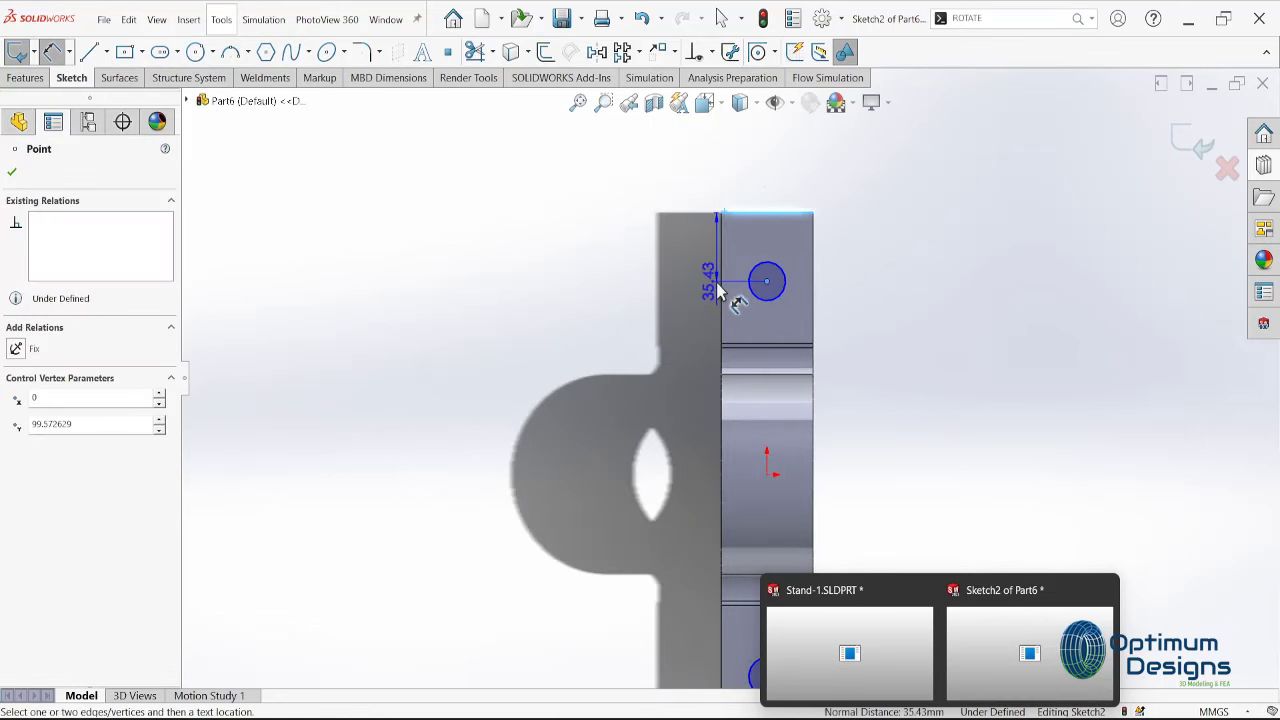
{"action": "left_click", "coordinate": [734, 198]}
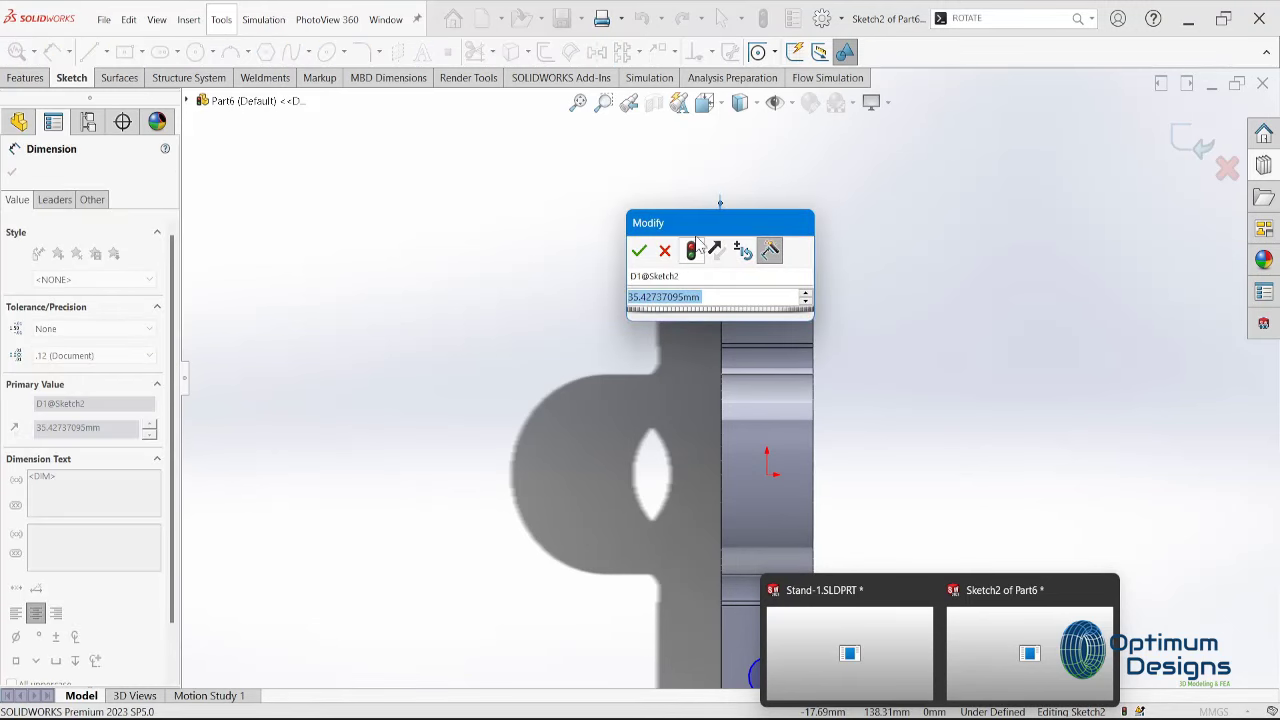
{"action": "key", "text": "Return"}
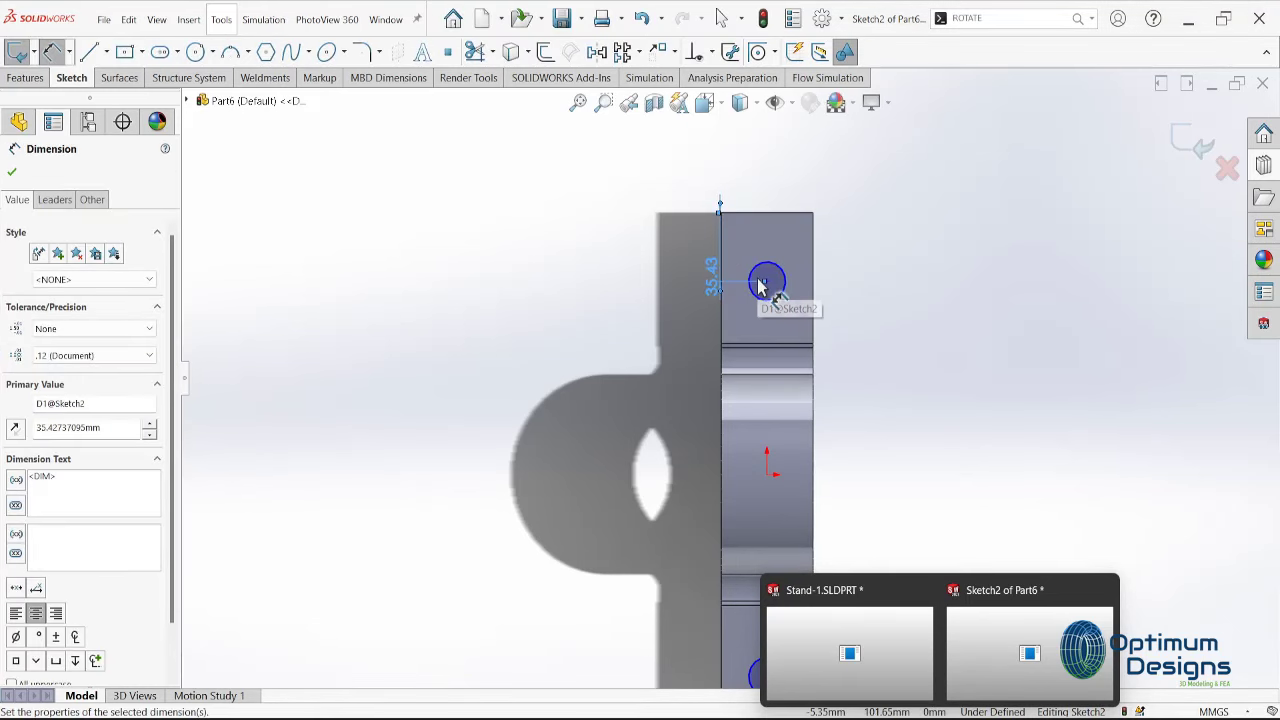
{"action": "key", "text": "Escape"}
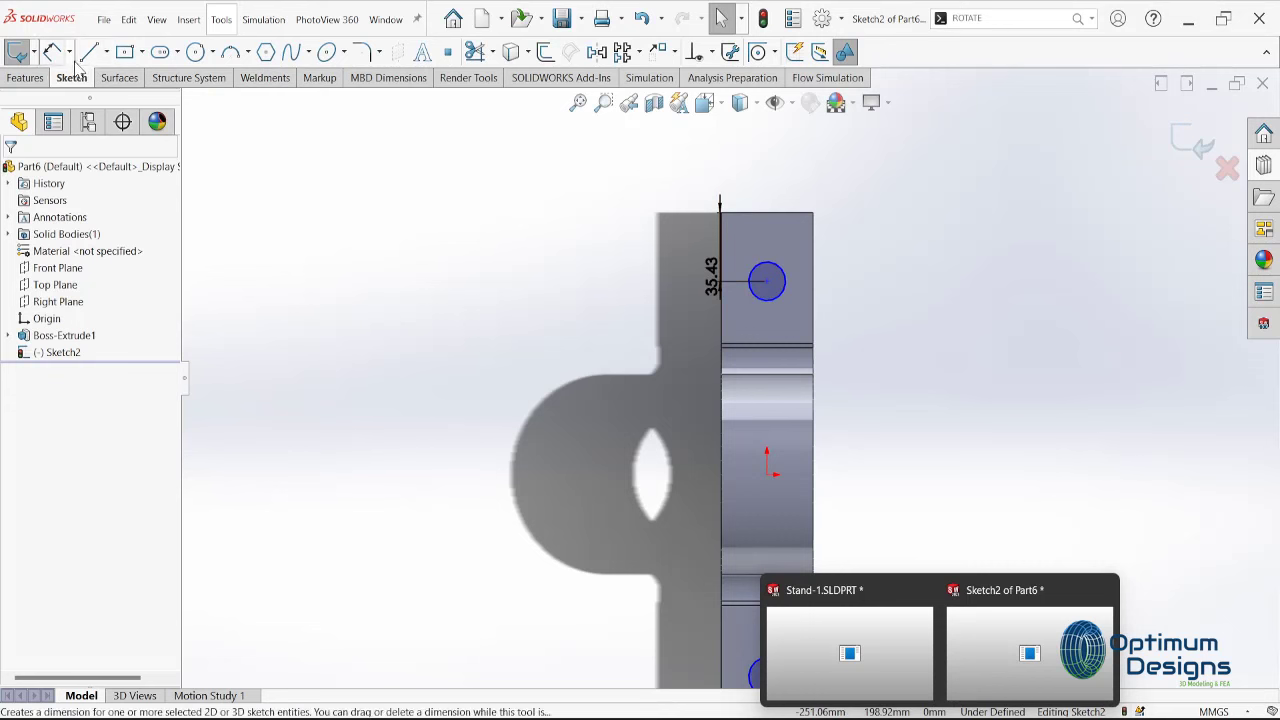
{"action": "left_click", "coordinate": [52, 51]}
{"action": "scroll", "coordinate": [880, 288], "scroll_direction": "down", "scroll_amount": 3}
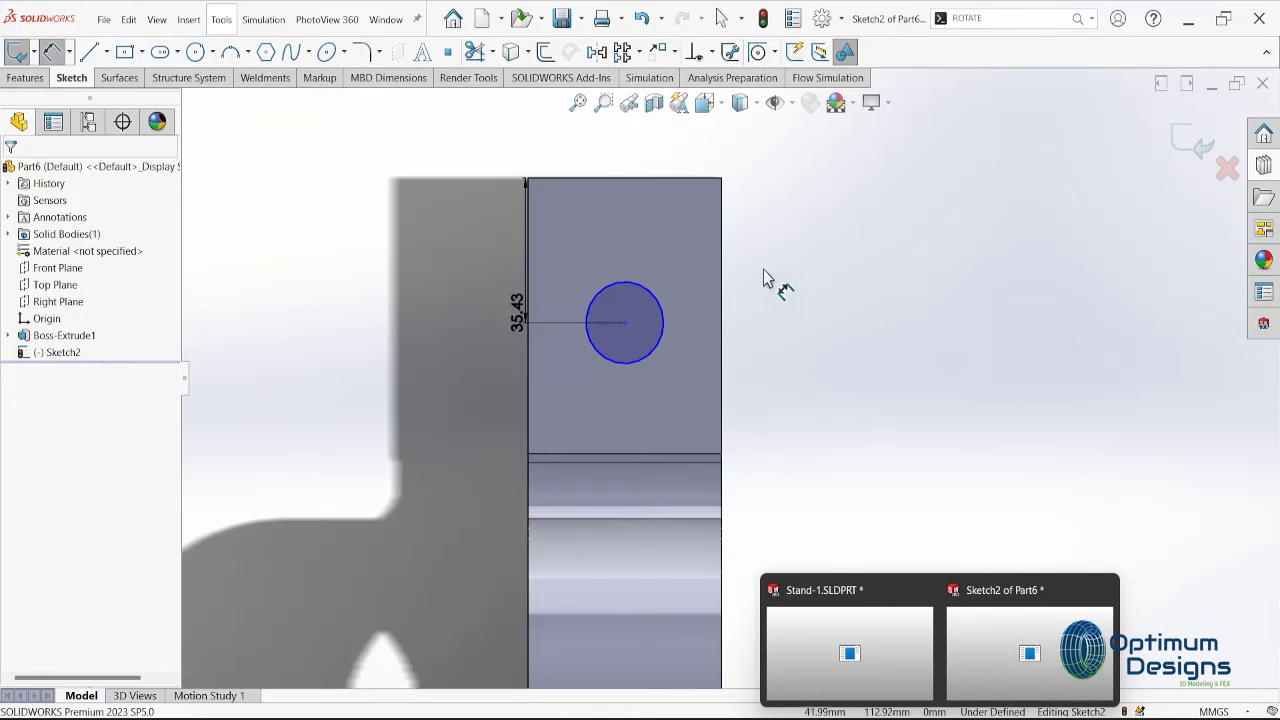
Place the upper circle 25 mm from the right edge and 35 mm from the top
{"action": "left_click", "coordinate": [626, 323]}
{"action": "left_click", "coordinate": [721, 182]}
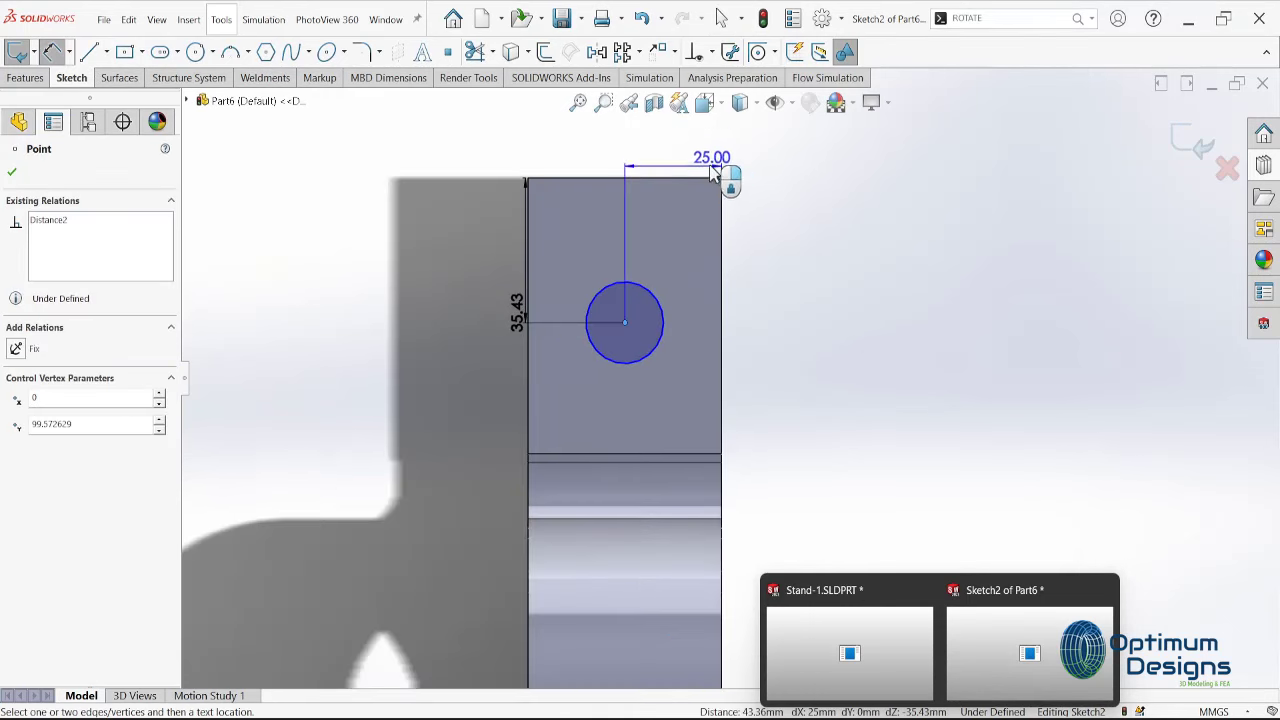
{"action": "left_click", "coordinate": [706, 150]}
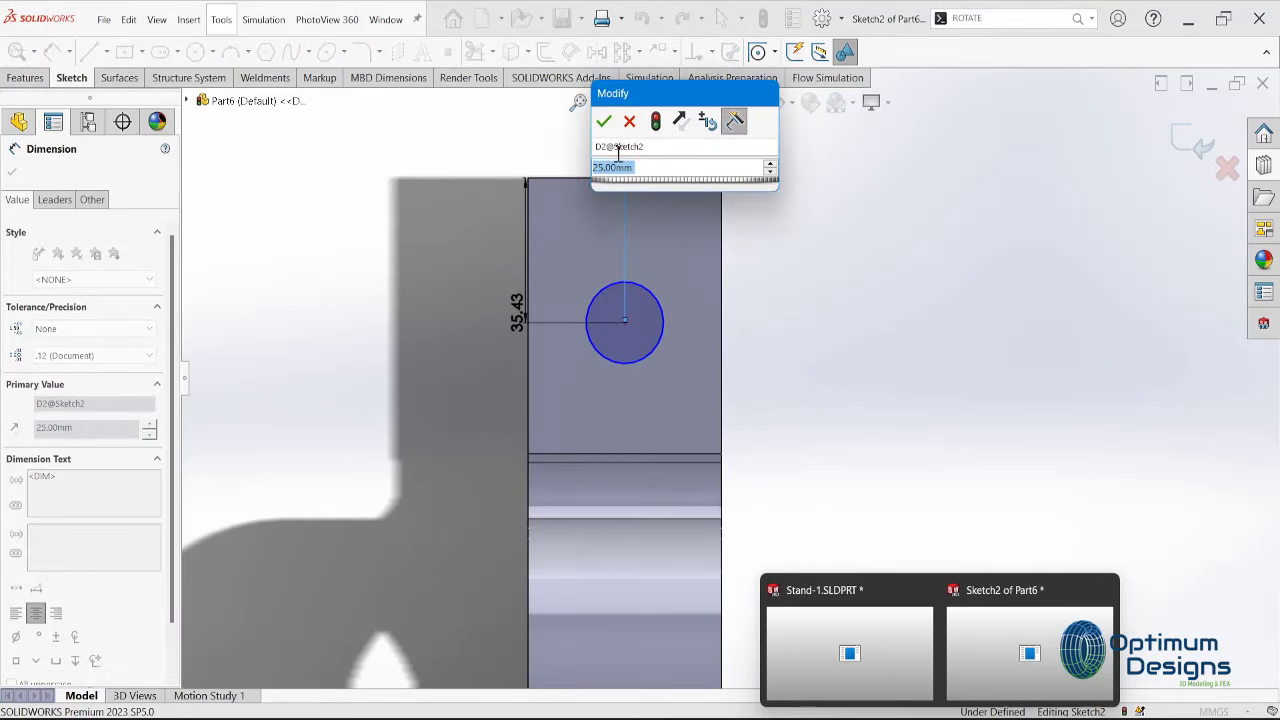
{"action": "left_click", "coordinate": [605, 127]}
{"action": "left_click_drag", "start_coordinate": [516, 312], "coordinate": [473, 281]}
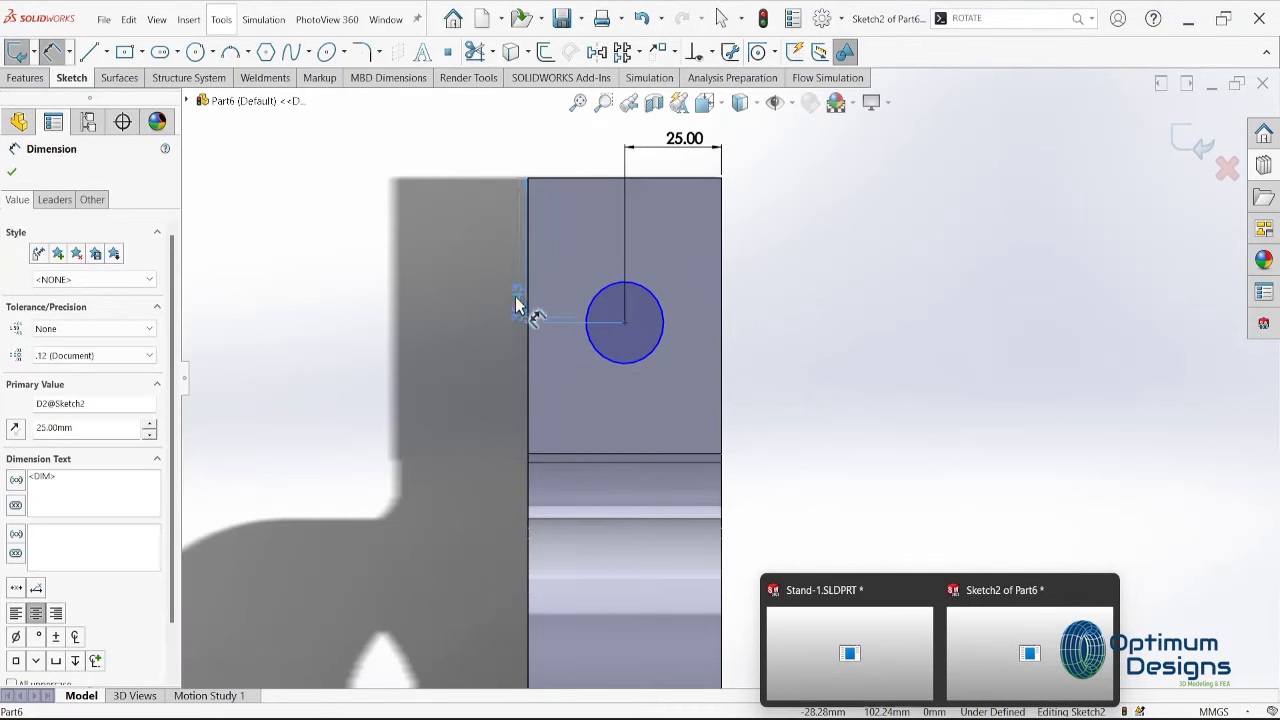
{"action": "left_click", "coordinate": [473, 281]}
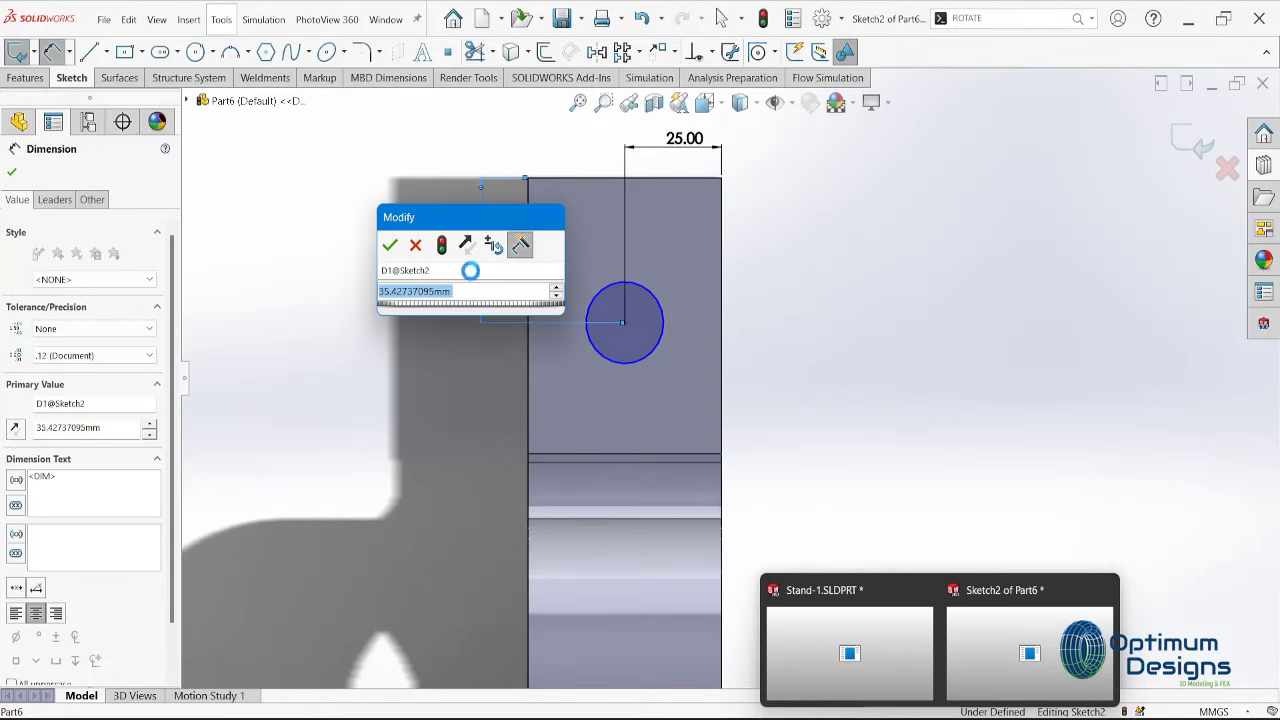
{"action": "type", "text": "35.0"}
{"action": "key", "text": "Return"}
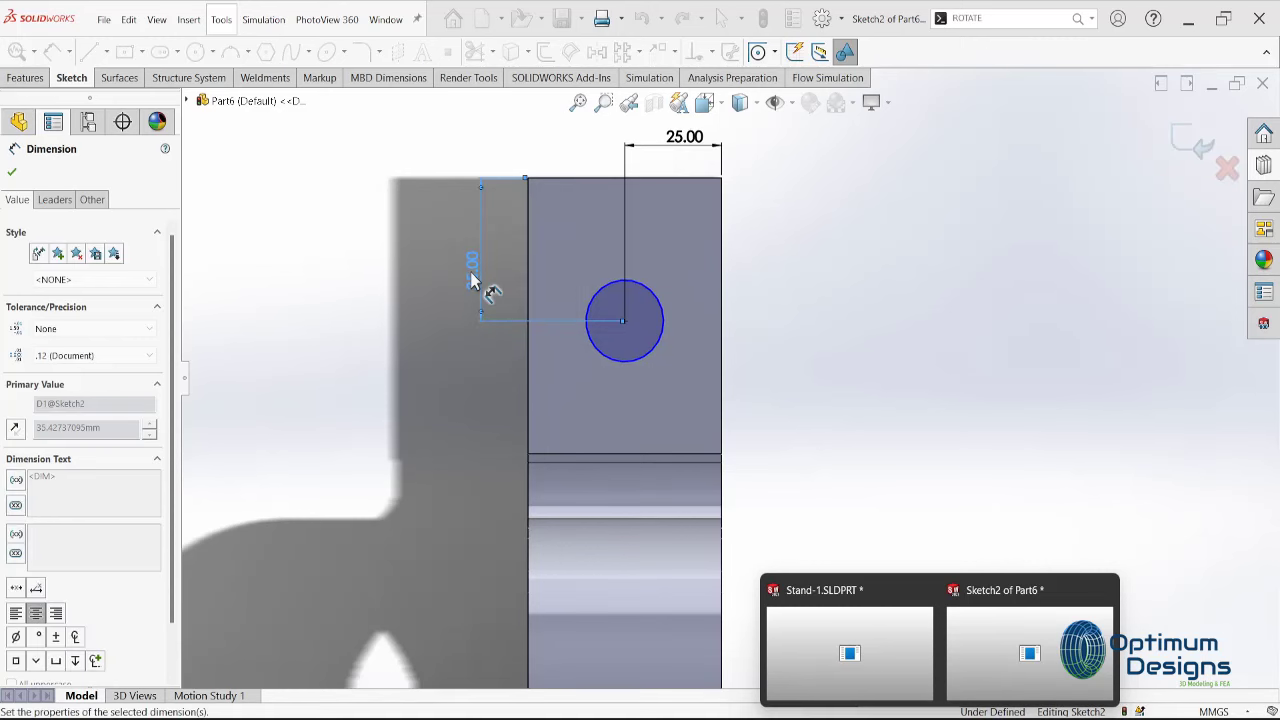
{"action": "key", "text": "f"}
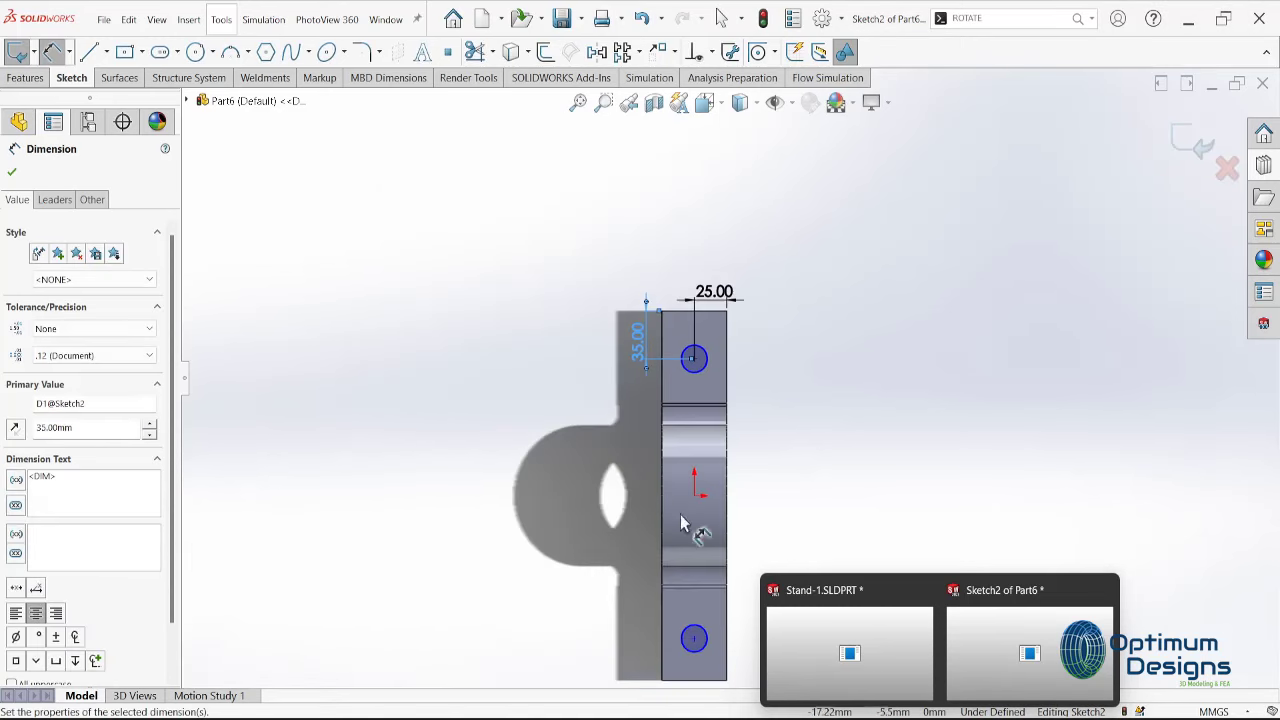
{"action": "scroll", "coordinate": [703, 620], "scroll_direction": "down", "scroll_amount": 2}
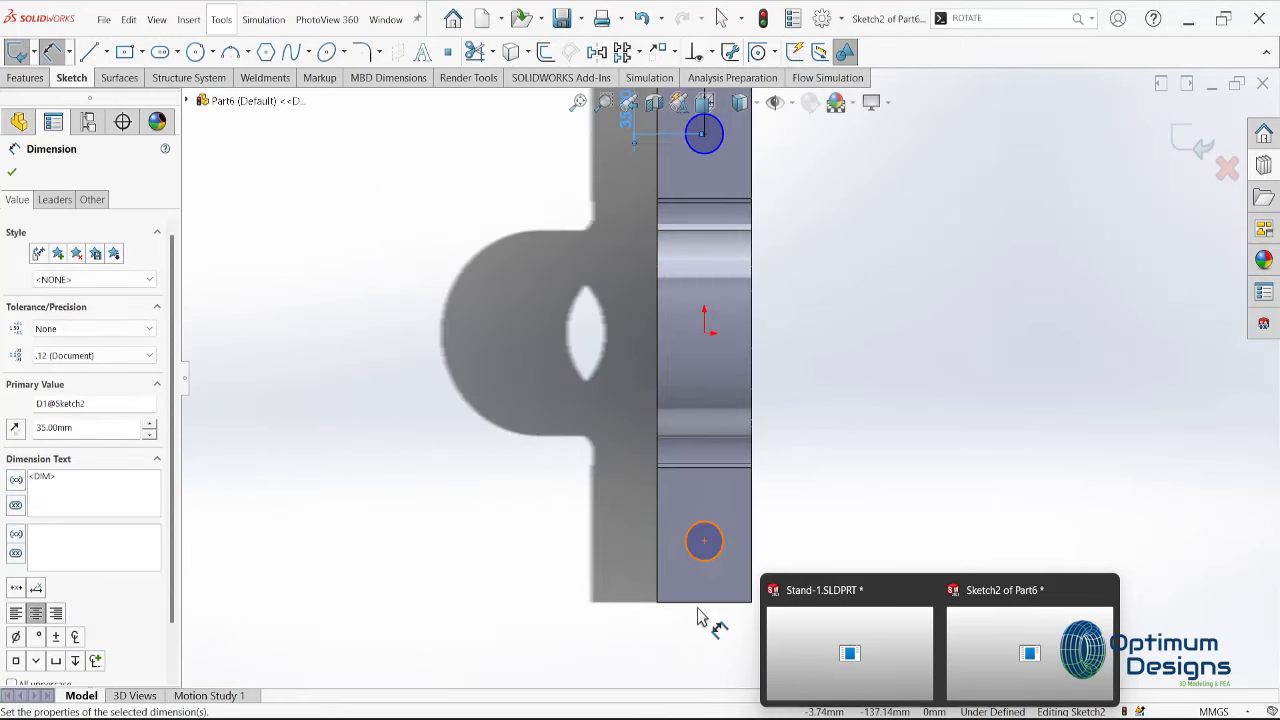
Place the lower circle 35 mm from the bottom edge and 25 mm from the right edge
{"action": "left_click", "coordinate": [704, 545]}
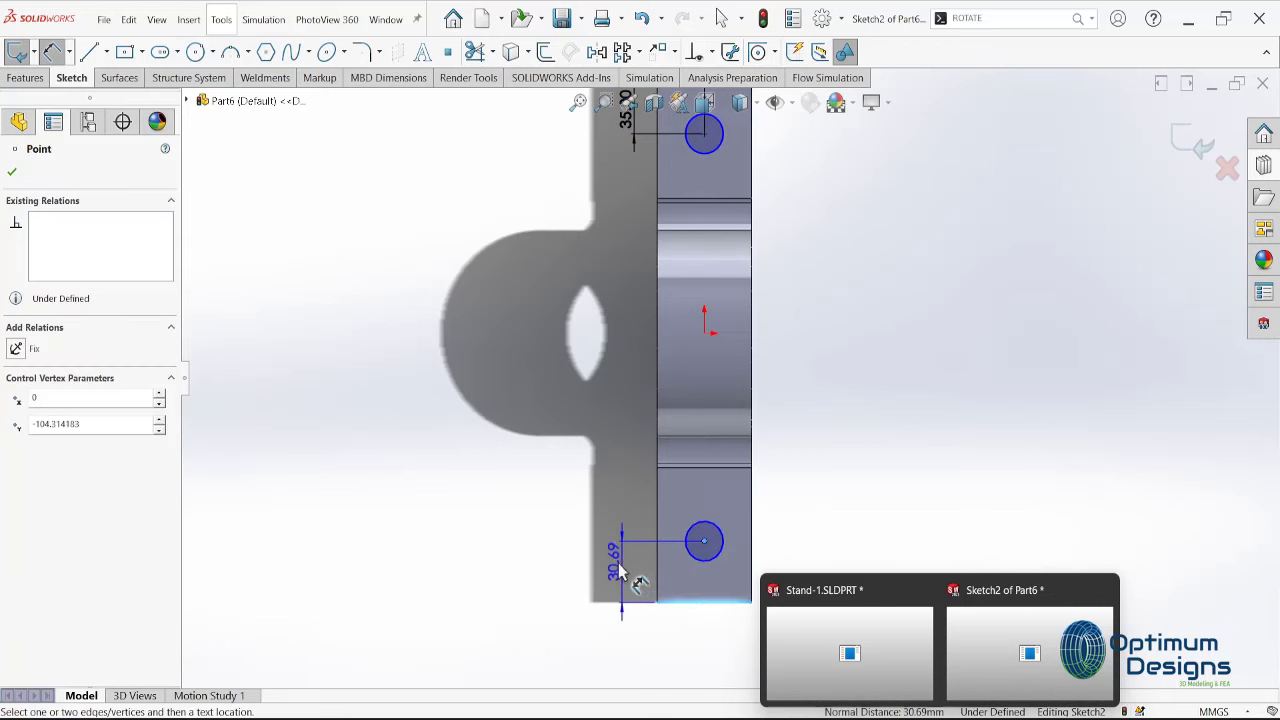
{"action": "left_click", "coordinate": [620, 572]}
{"action": "type", "text": "35.0"}
{"action": "key", "text": "Return"}
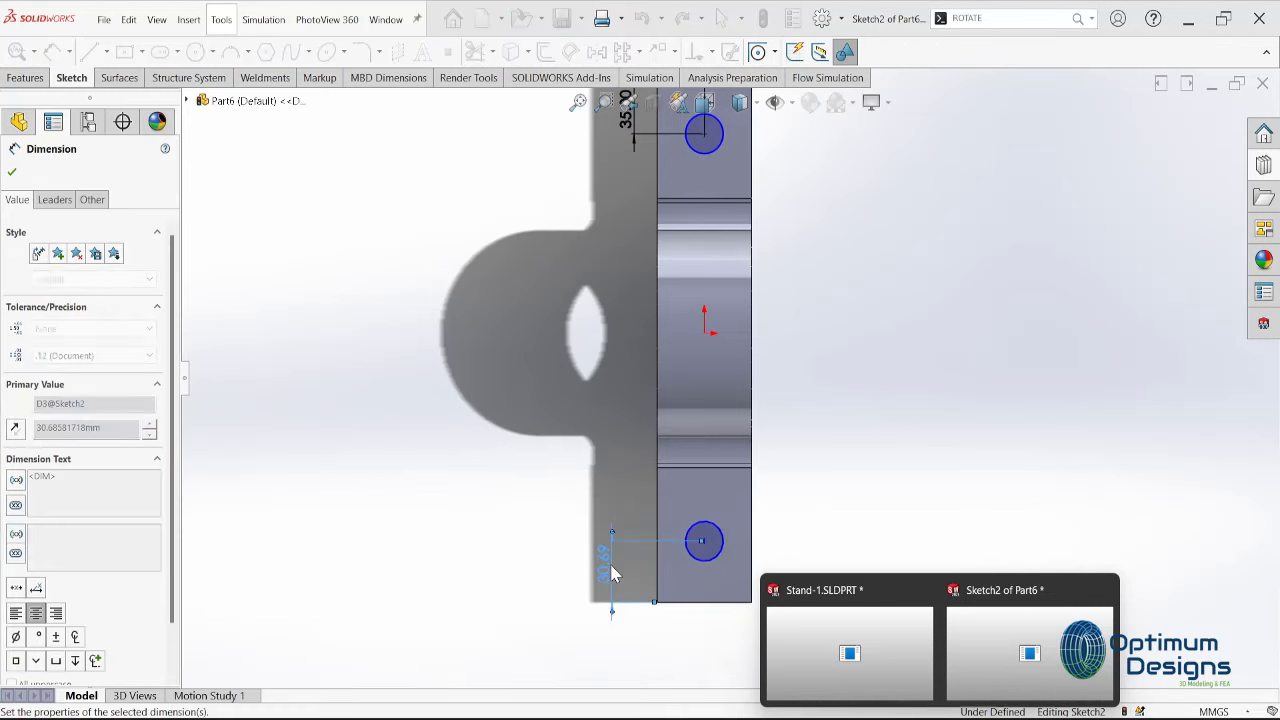
{"action": "scroll", "coordinate": [686, 494], "scroll_direction": "up", "scroll_amount": 1}
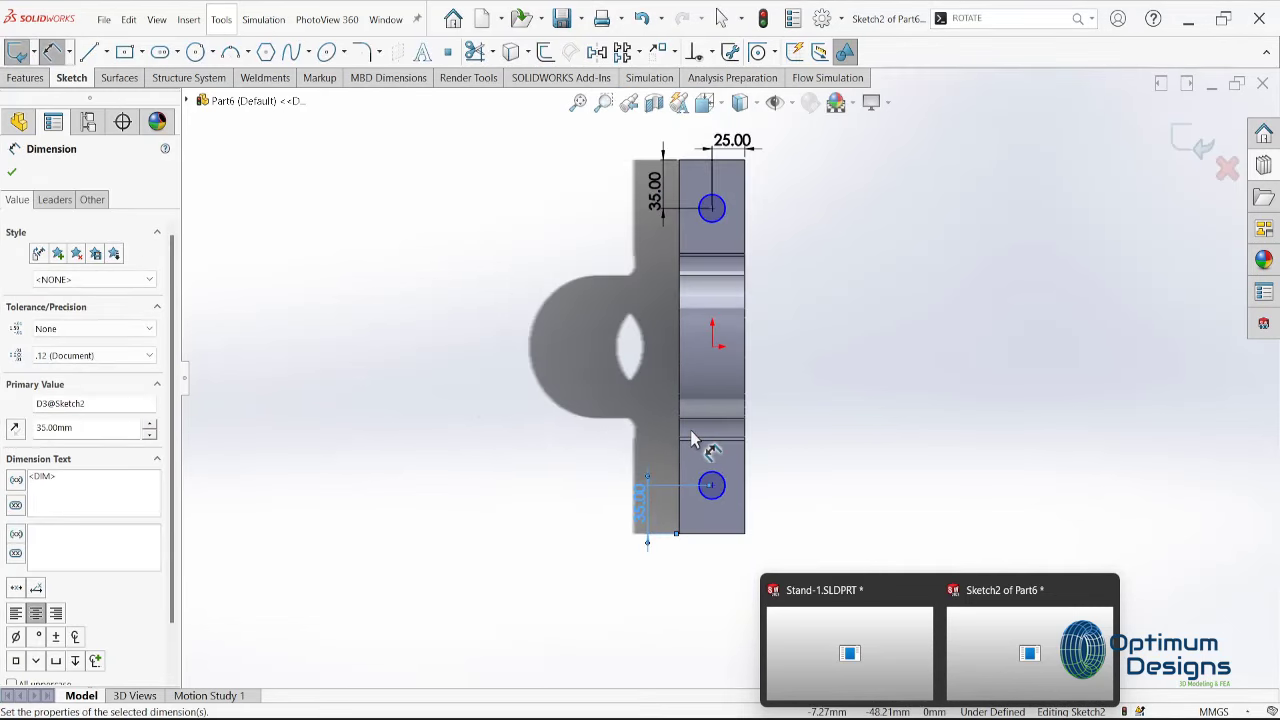
{"action": "left_click", "coordinate": [711, 487]}
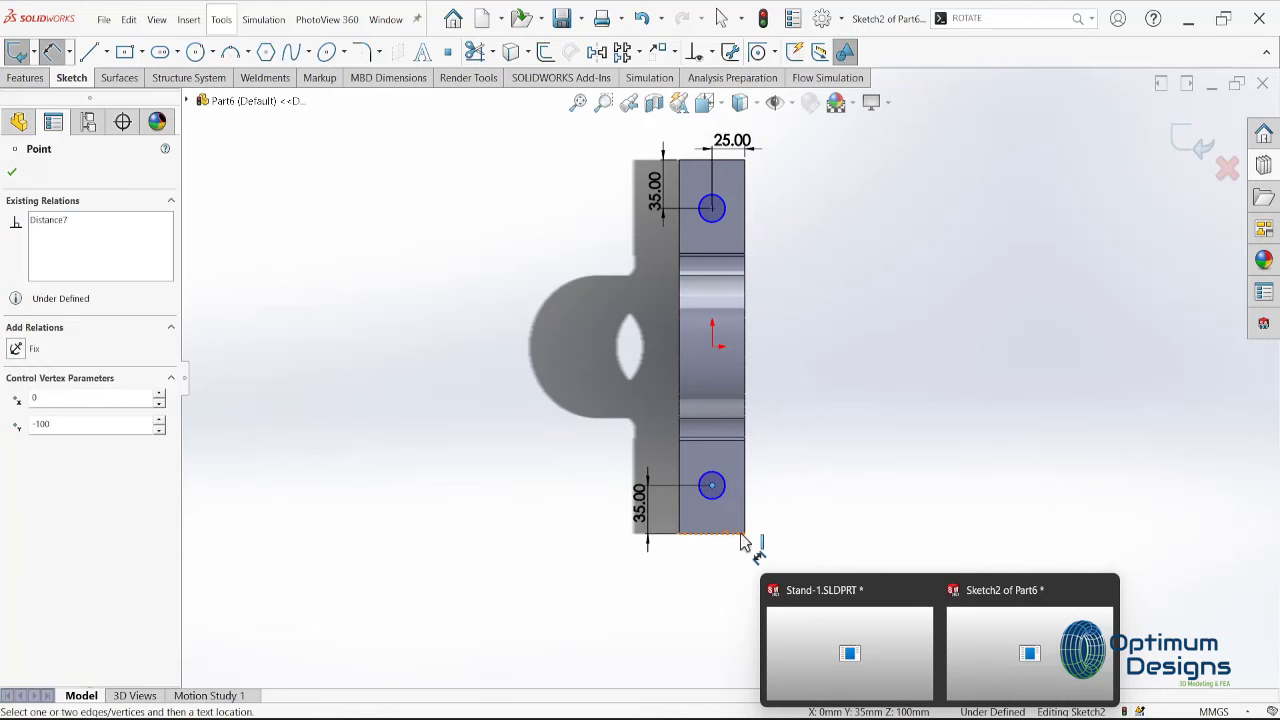
{"action": "left_click", "coordinate": [745, 535]}
{"action": "left_click", "coordinate": [744, 569]}
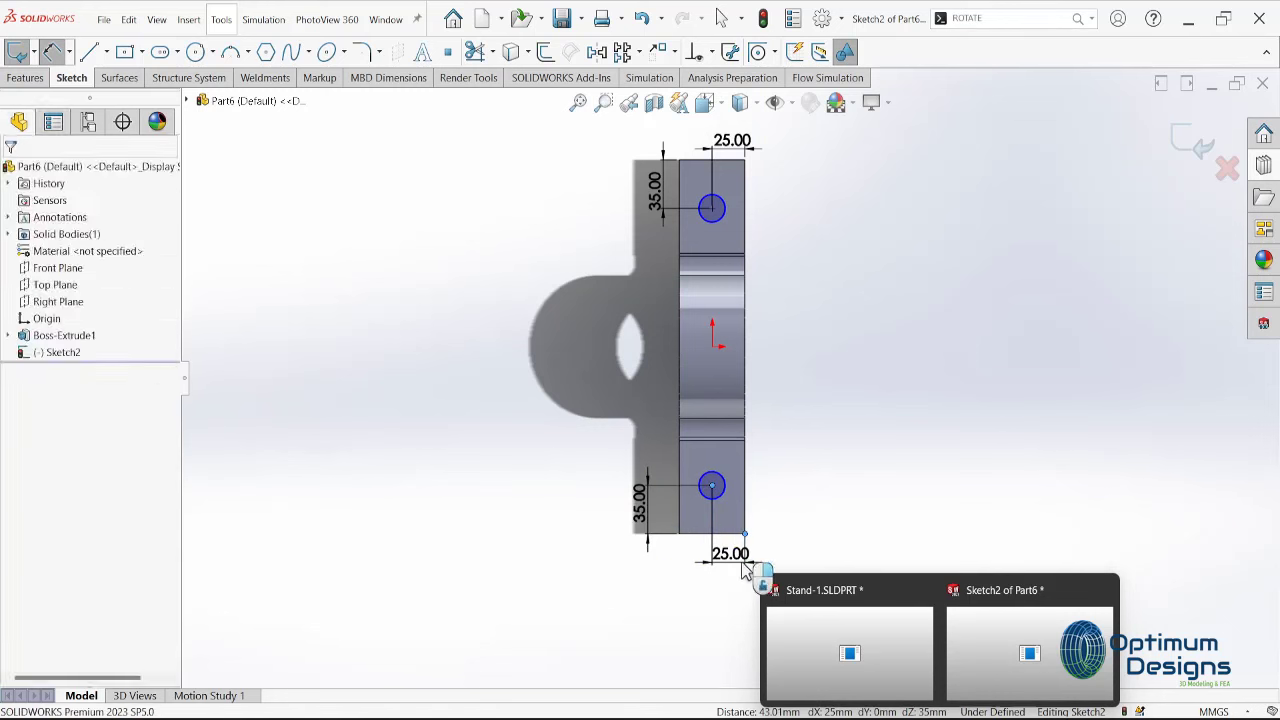
{"action": "left_click", "coordinate": [650, 537]}
{"action": "left_click", "coordinate": [25, 77]}
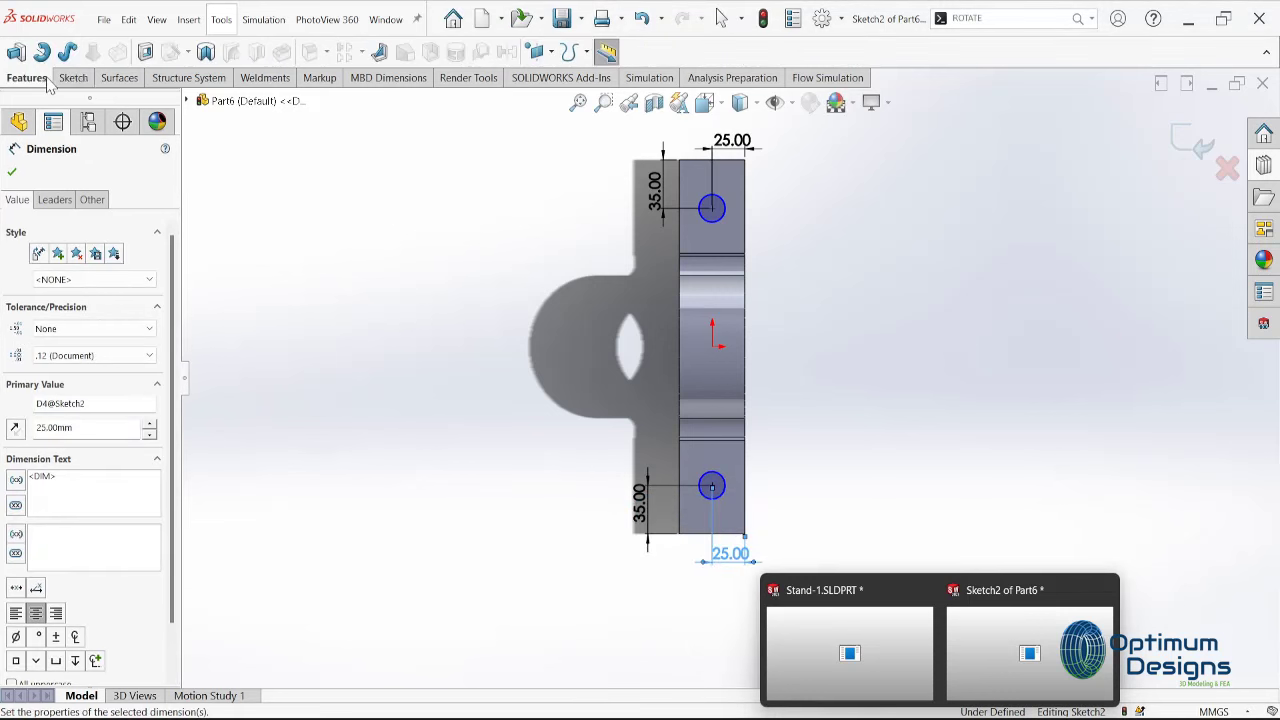
Cut both circles through the base with a Through All extruded cut
{"action": "left_click", "coordinate": [145, 52]}
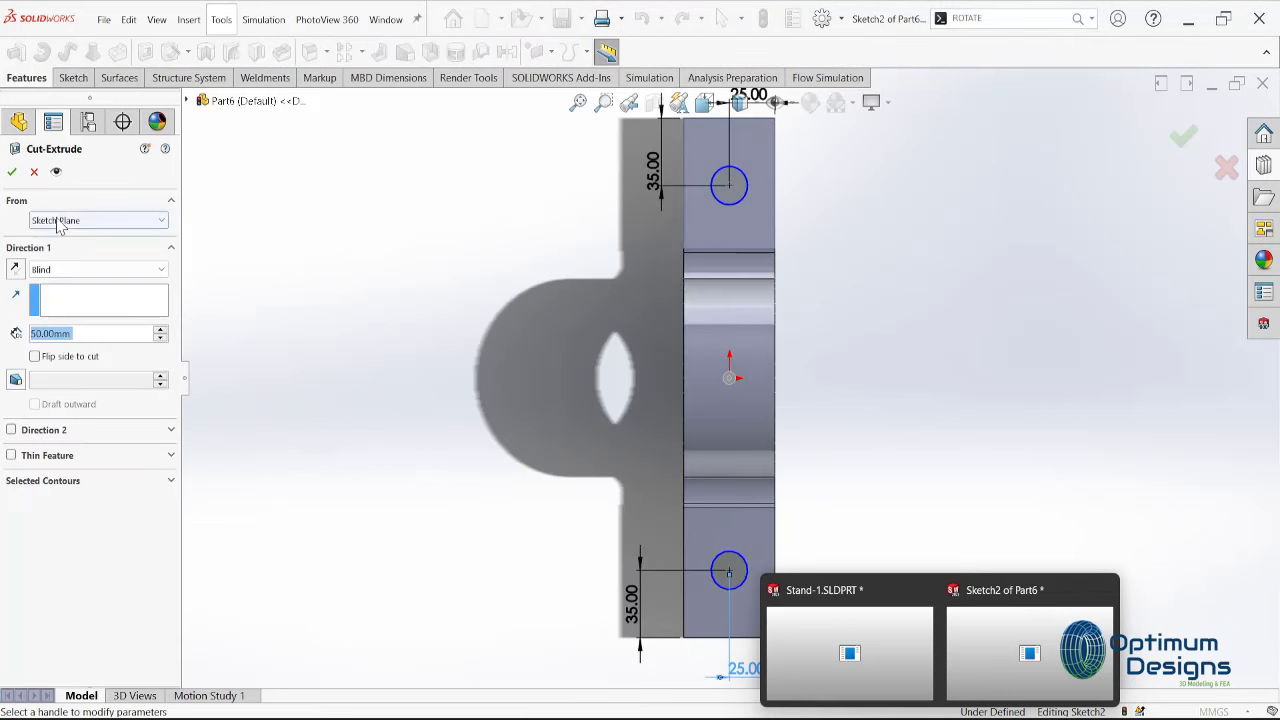
{"action": "left_click", "coordinate": [90, 217]}
{"action": "left_click", "coordinate": [60, 268]}
{"action": "key", "text": "Escape"}
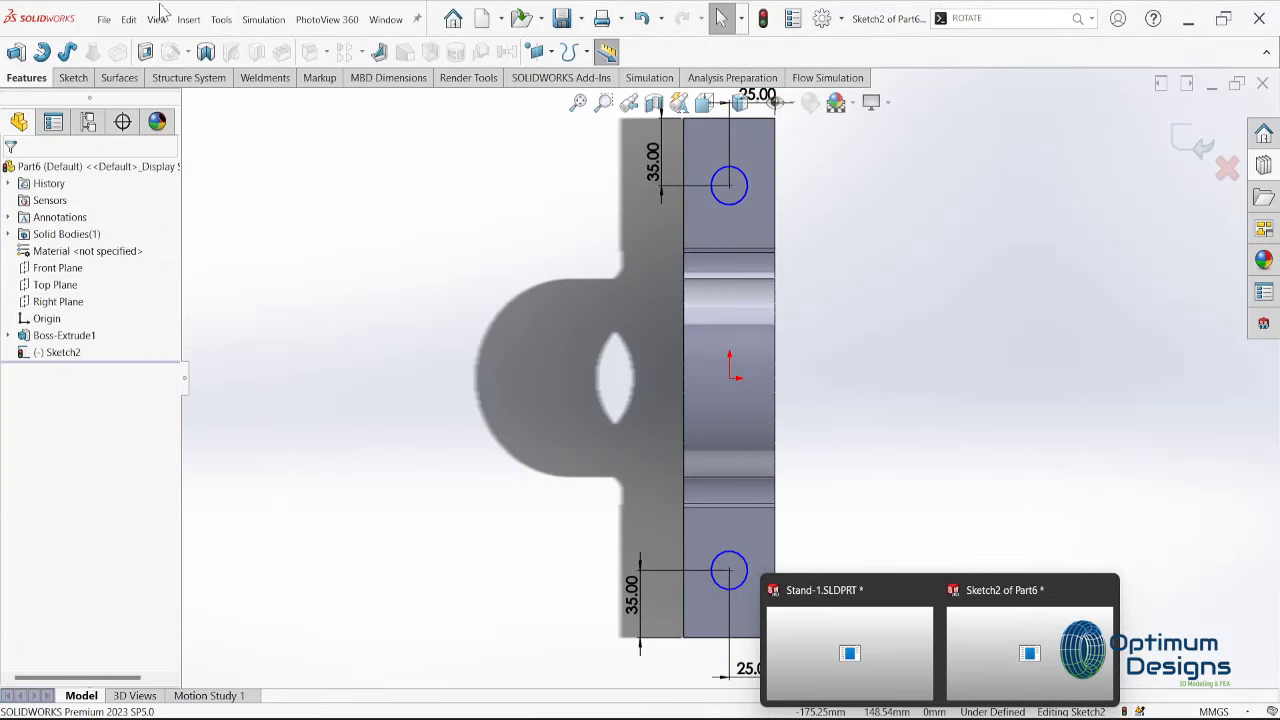
{"action": "left_click", "coordinate": [145, 53]}
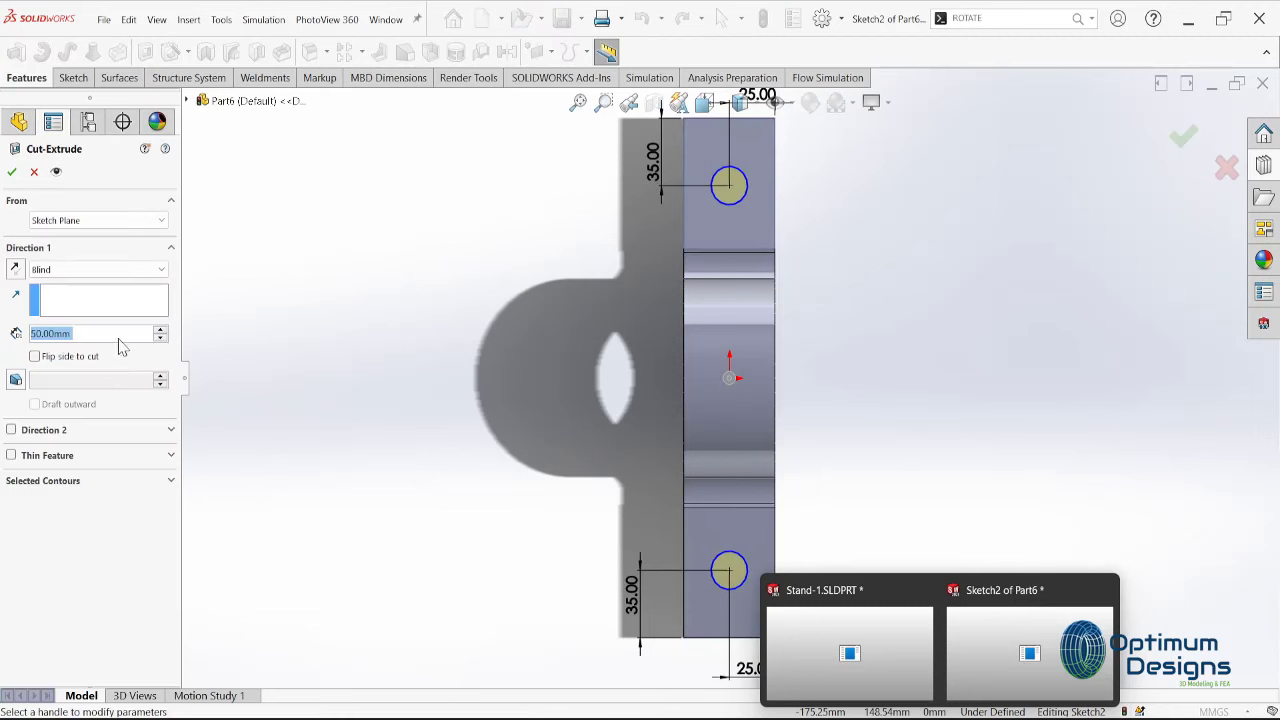
{"action": "left_click", "coordinate": [100, 269]}
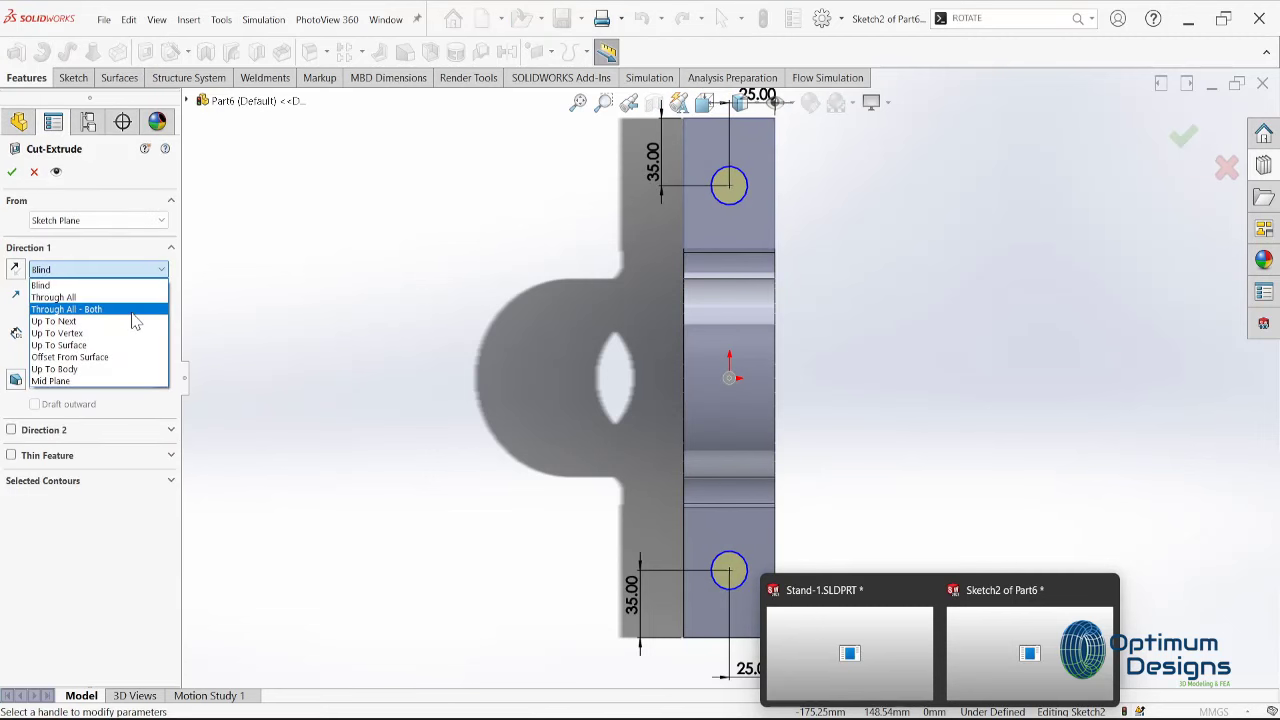
{"action": "left_click", "coordinate": [53, 297]}
{"action": "middle_click_drag", "start_coordinate": [571, 353], "coordinate": [737, 192]}
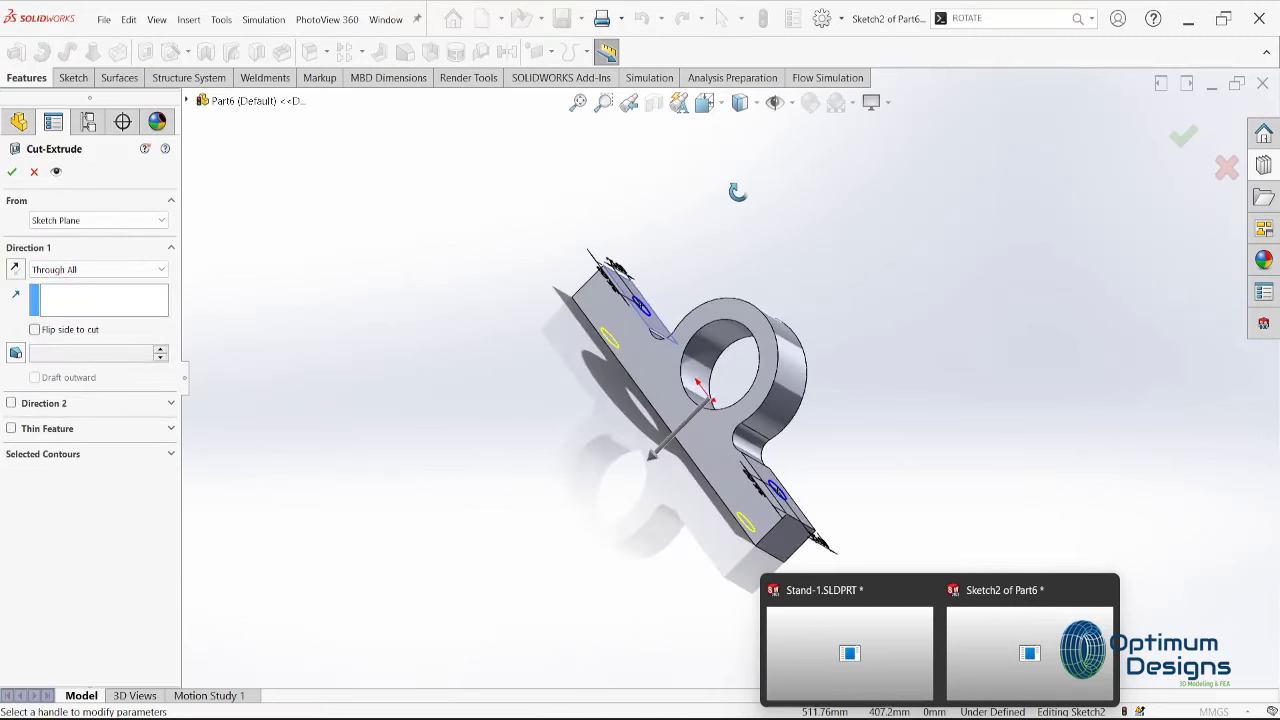
{"action": "left_click", "coordinate": [12, 171]}
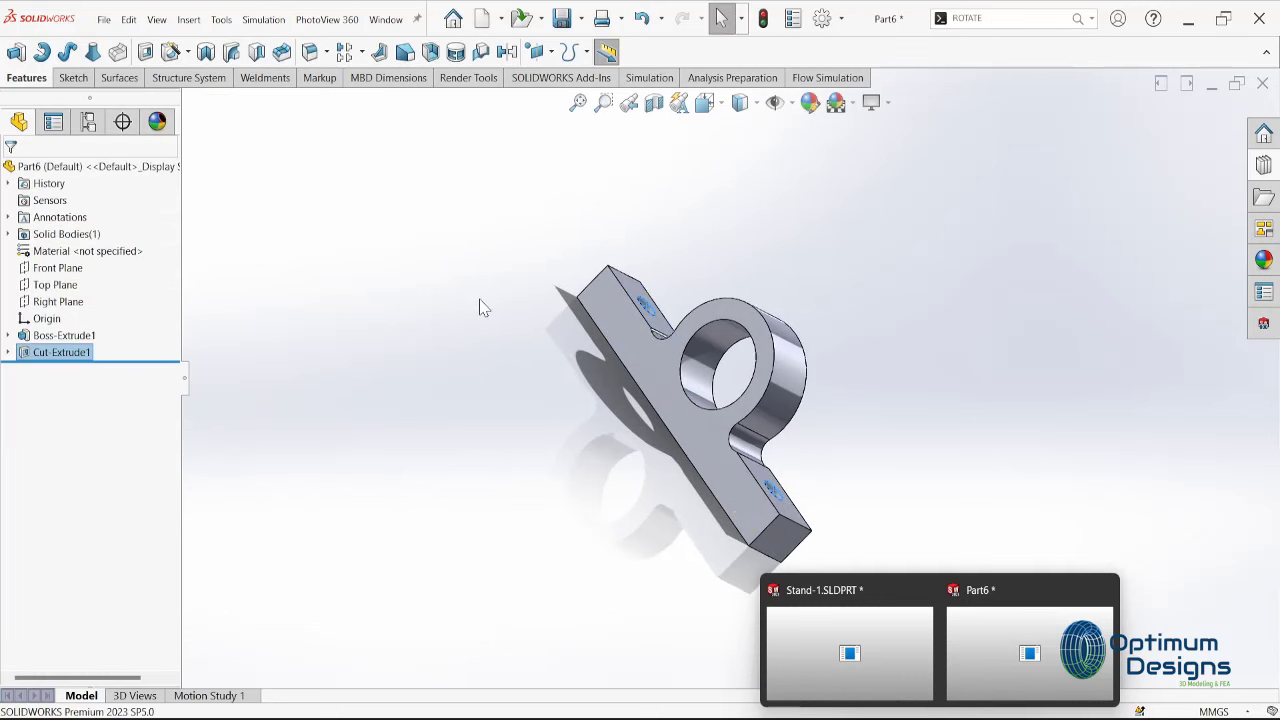
{"action": "middle_click_drag", "start_coordinate": [480, 307], "coordinate": [432, 340]}
{"action": "left_click", "coordinate": [496, 270]}
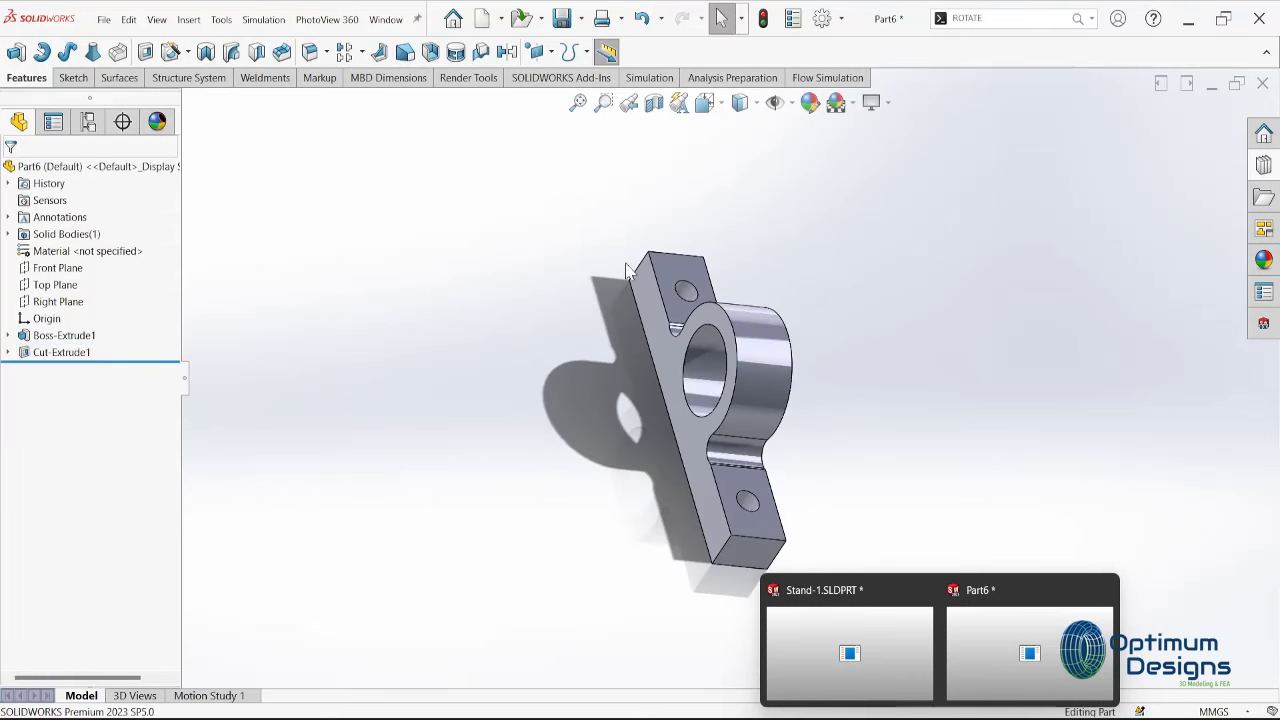
Fillet the upper and lower mounting faces, changing the radius from 2.5 to 1.25 mm
{"action": "left_click", "coordinate": [310, 52]}
{"action": "left_click", "coordinate": [662, 280]}
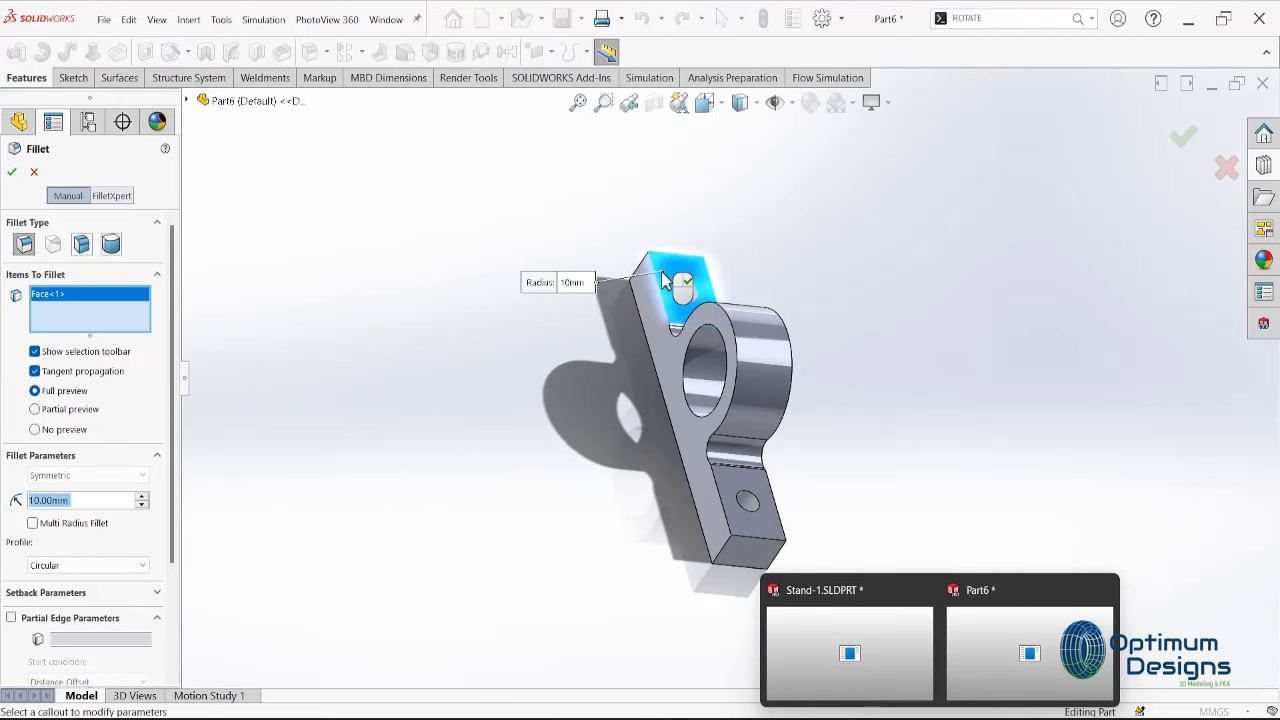
{"action": "left_click", "coordinate": [732, 474]}
{"action": "type", "text": "2.5"}
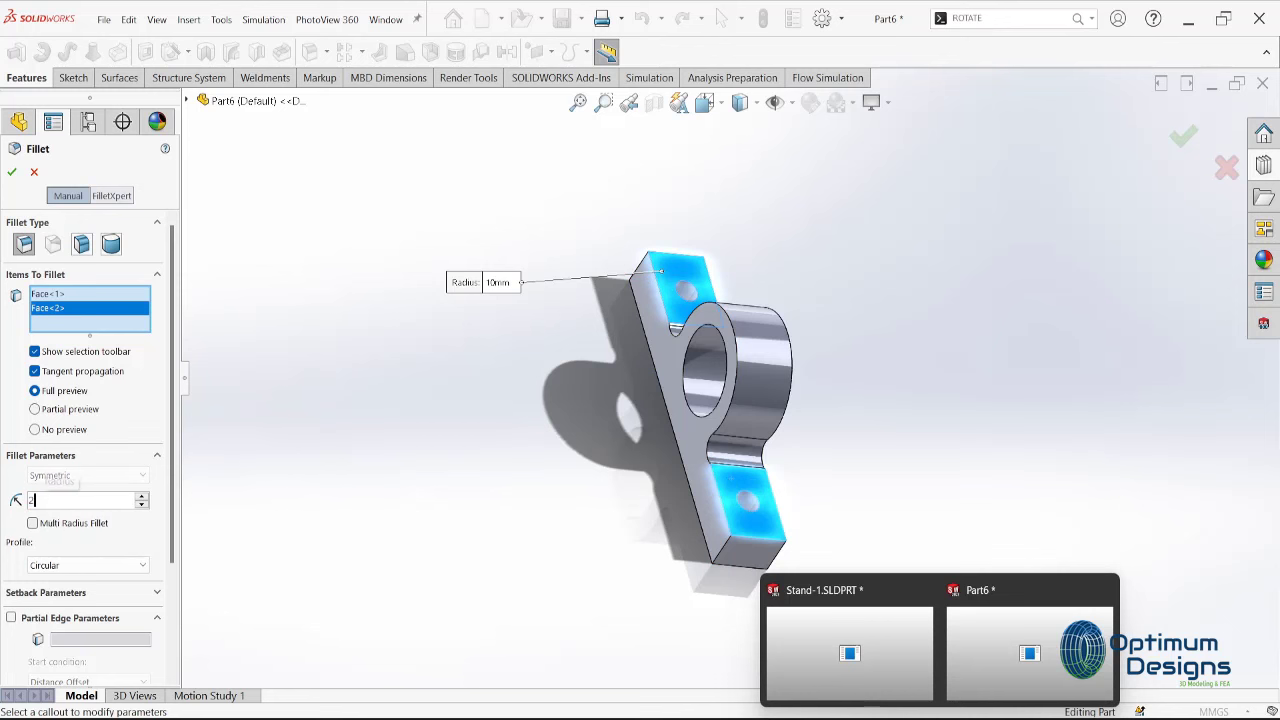
{"action": "key", "text": "Return"}
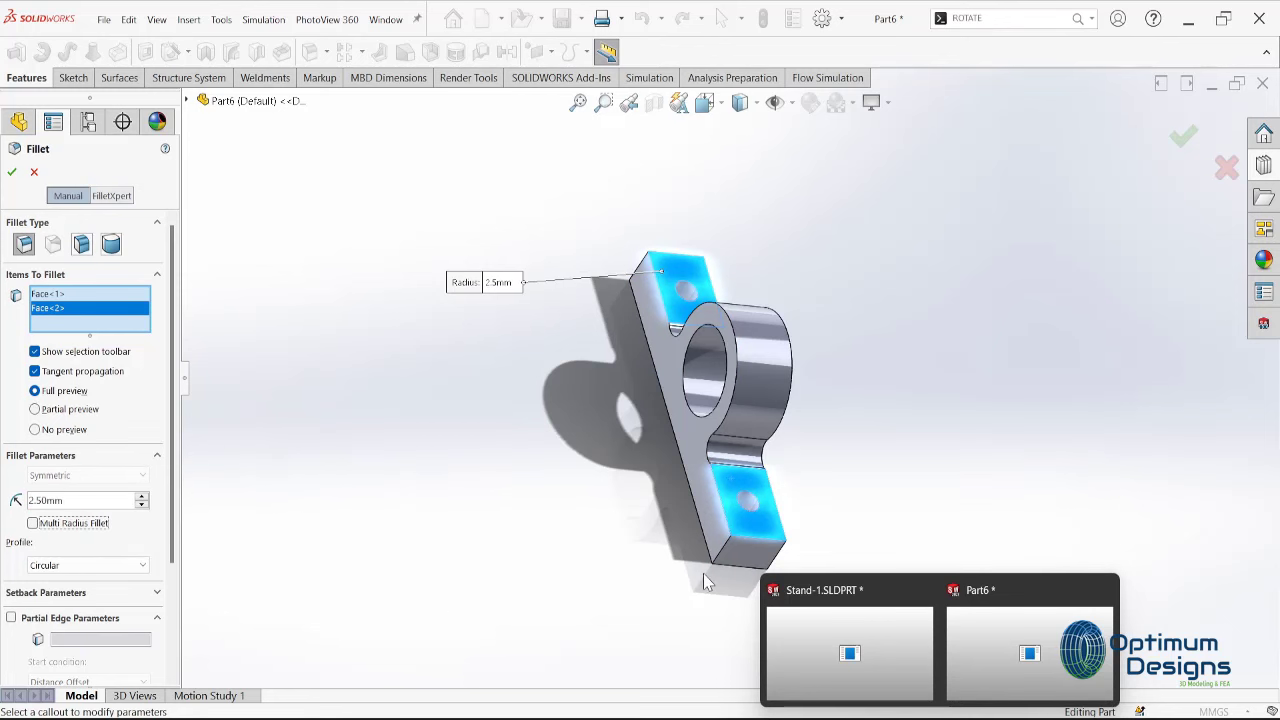
{"action": "scroll", "coordinate": [706, 562], "scroll_direction": "down", "scroll_amount": 3}
{"action": "scroll", "coordinate": [737, 531], "scroll_direction": "down", "scroll_amount": 3}
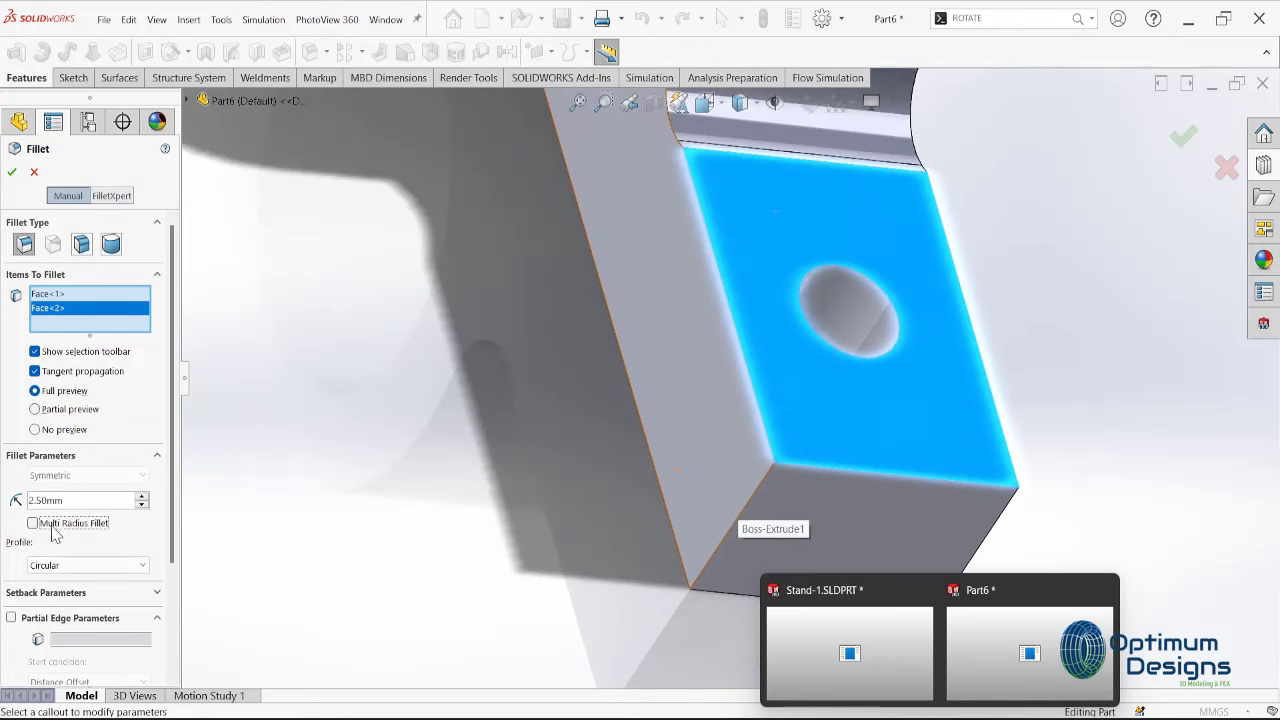
{"action": "left_click_drag", "start_coordinate": [64, 500], "coordinate": [22, 499]}
{"action": "type", "text": "1.25"}
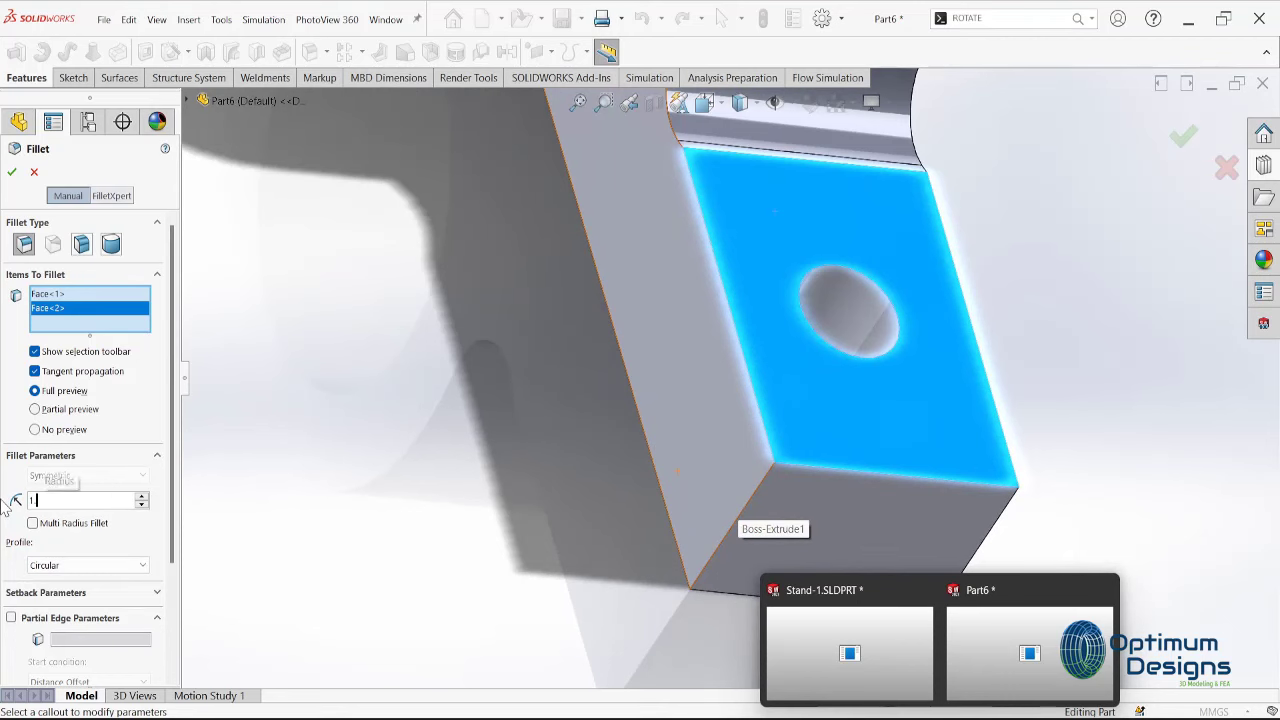
{"action": "key", "text": "Return"}
Add the cylinder face to complete Fillet1 and show the bracket in isometric view
{"action": "scroll", "coordinate": [587, 310], "scroll_direction": "up", "scroll_amount": 2}
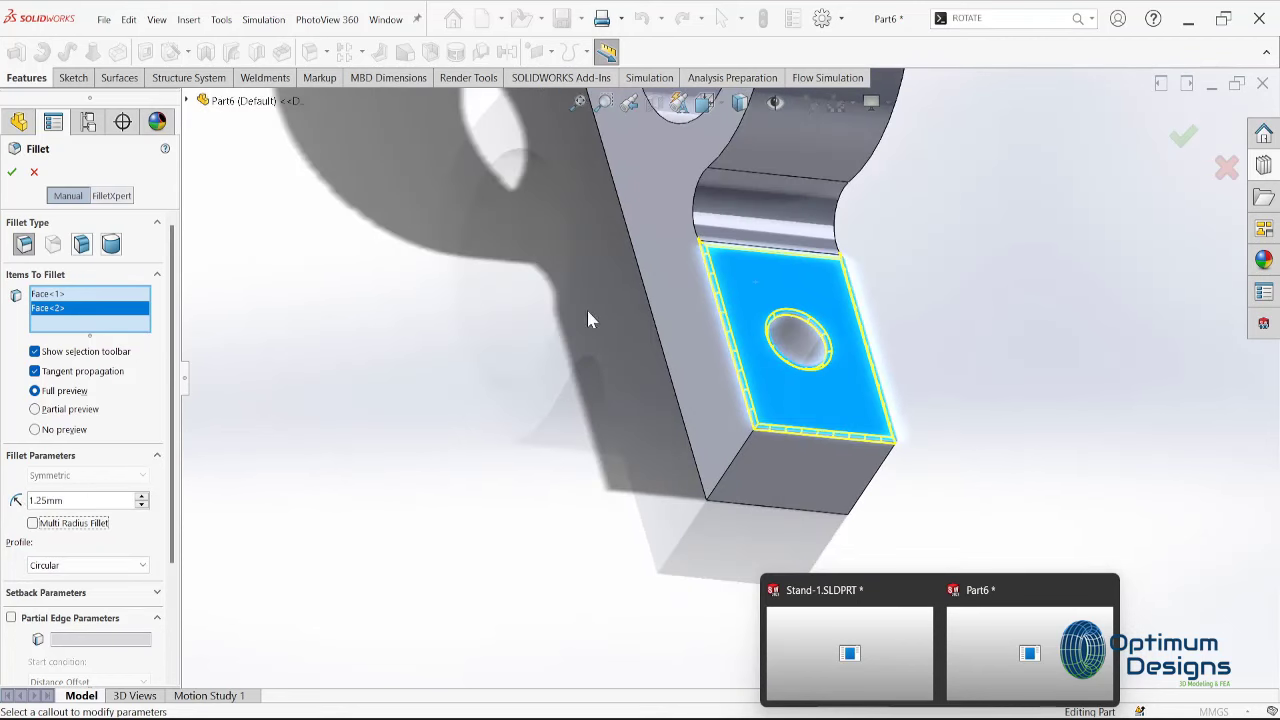
{"action": "scroll", "coordinate": [587, 310], "scroll_direction": "up", "scroll_amount": 1}
{"action": "scroll", "coordinate": [680, 270], "scroll_direction": "up", "scroll_amount": 1}
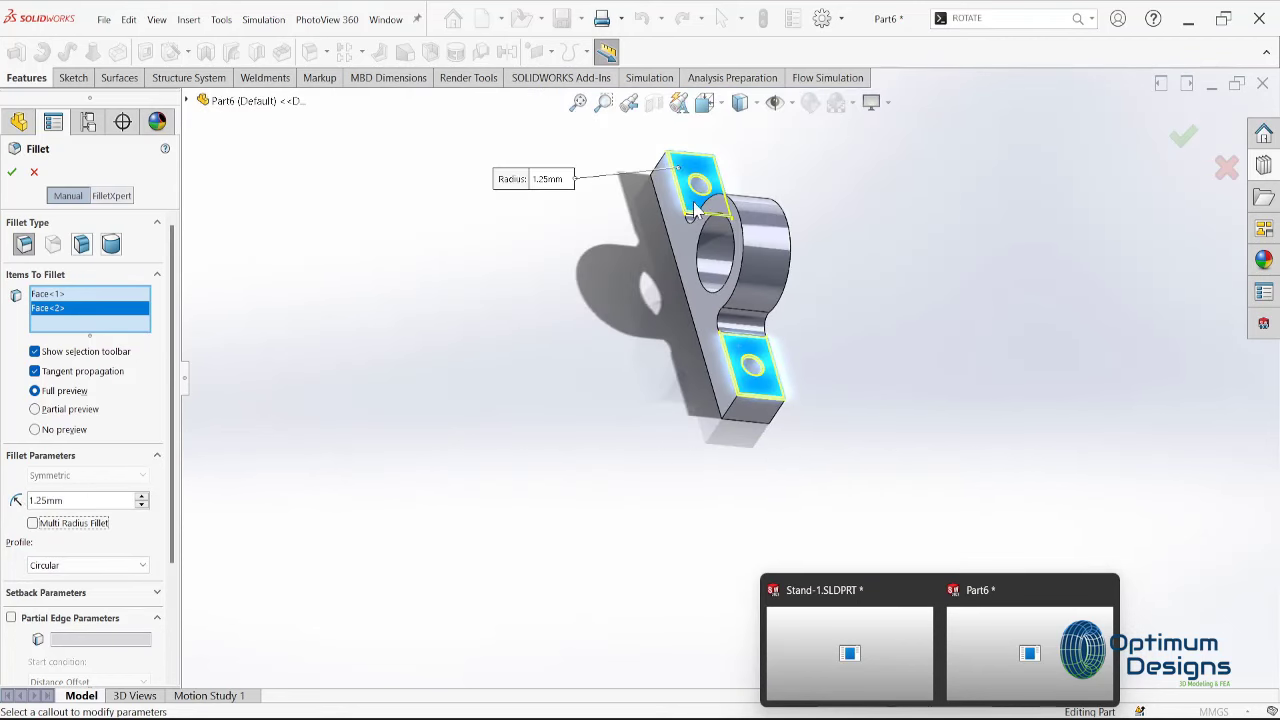
{"action": "left_click", "coordinate": [758, 241]}
{"action": "key", "text": "Return"}
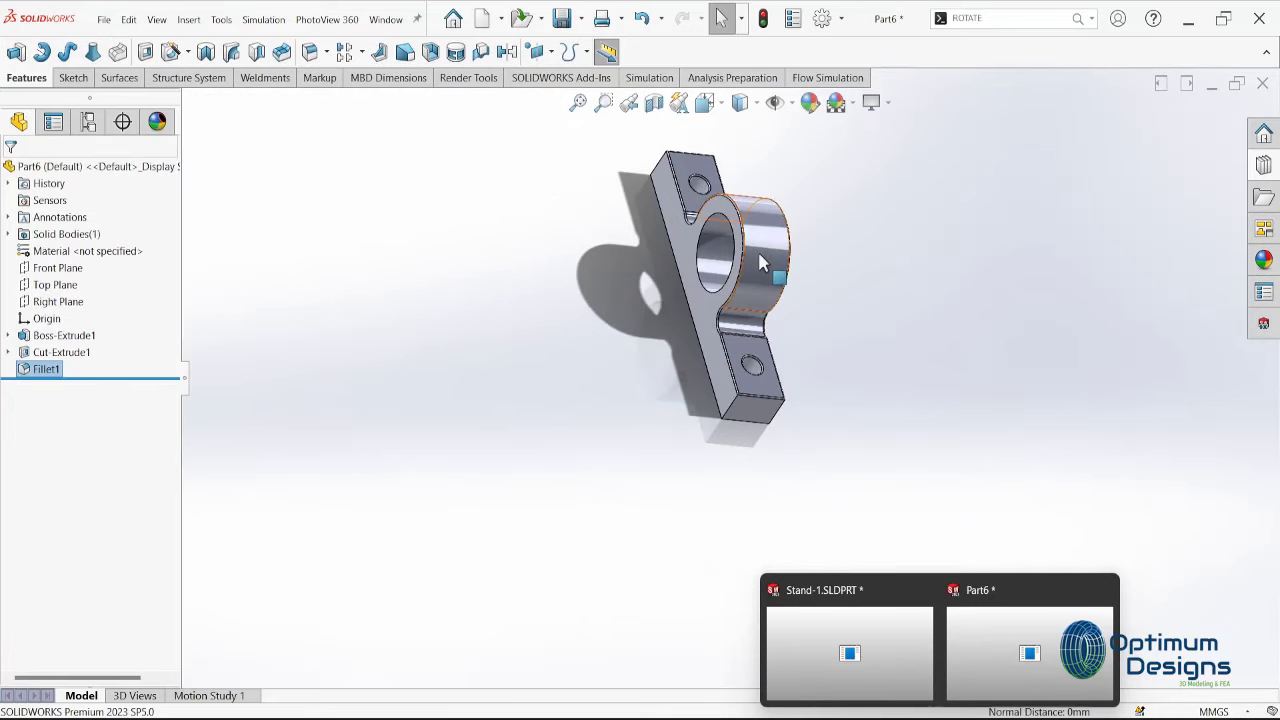
{"action": "key", "text": "space"}
{"action": "left_click", "coordinate": [533, 487]}
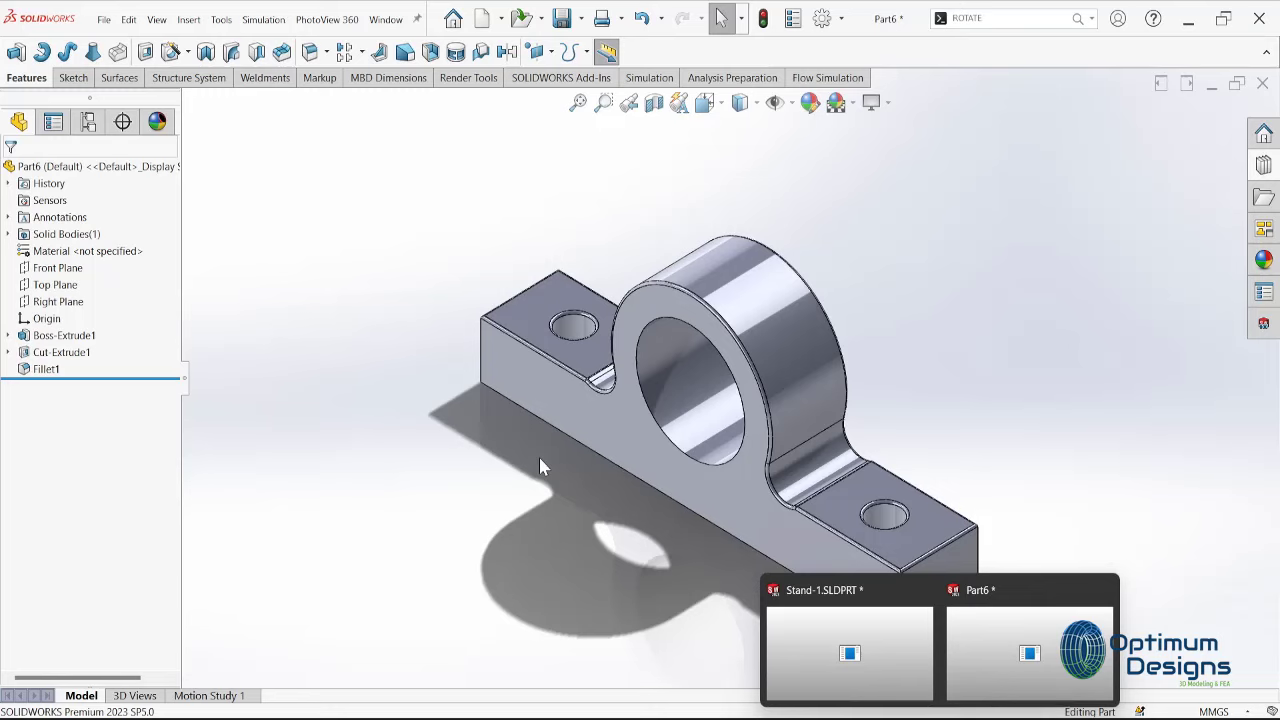
{"action": "key", "text": "ctrl+s"}
{"action": "type", "text": "Bearing-Bracket"}
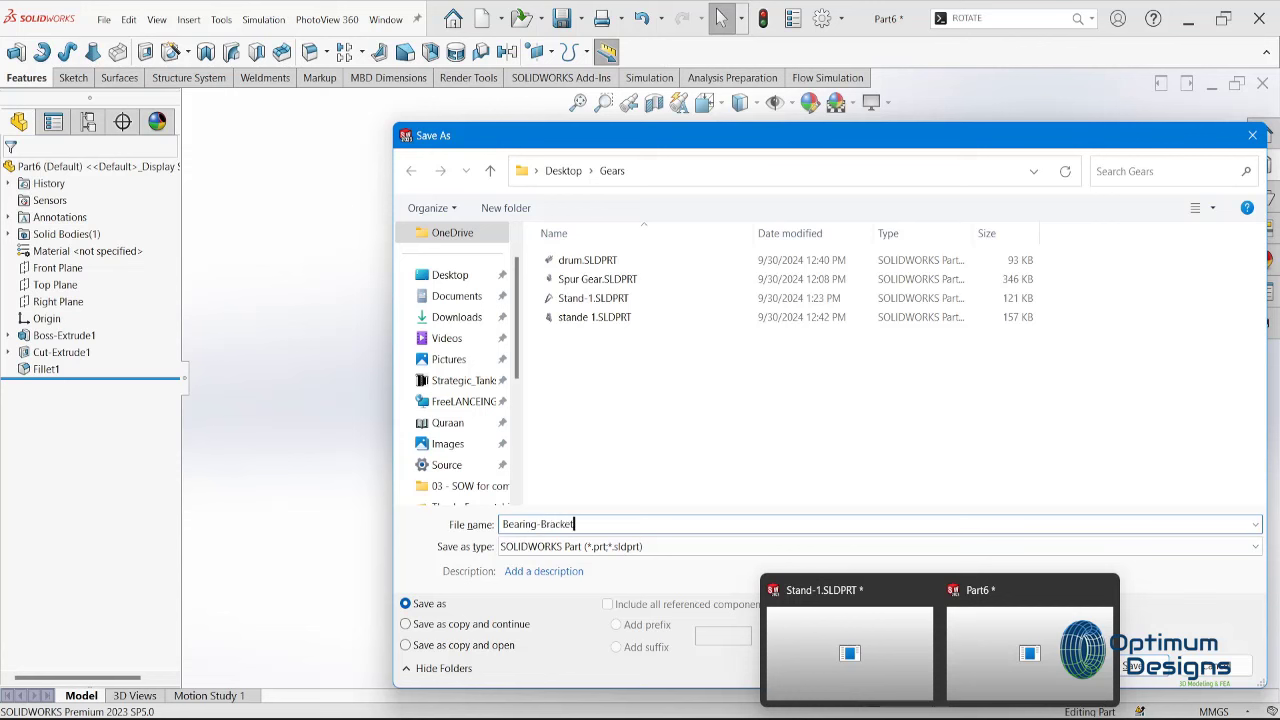
Save the part as Bearing-Bracket and create a new blank part
{"action": "key", "text": "Return"}
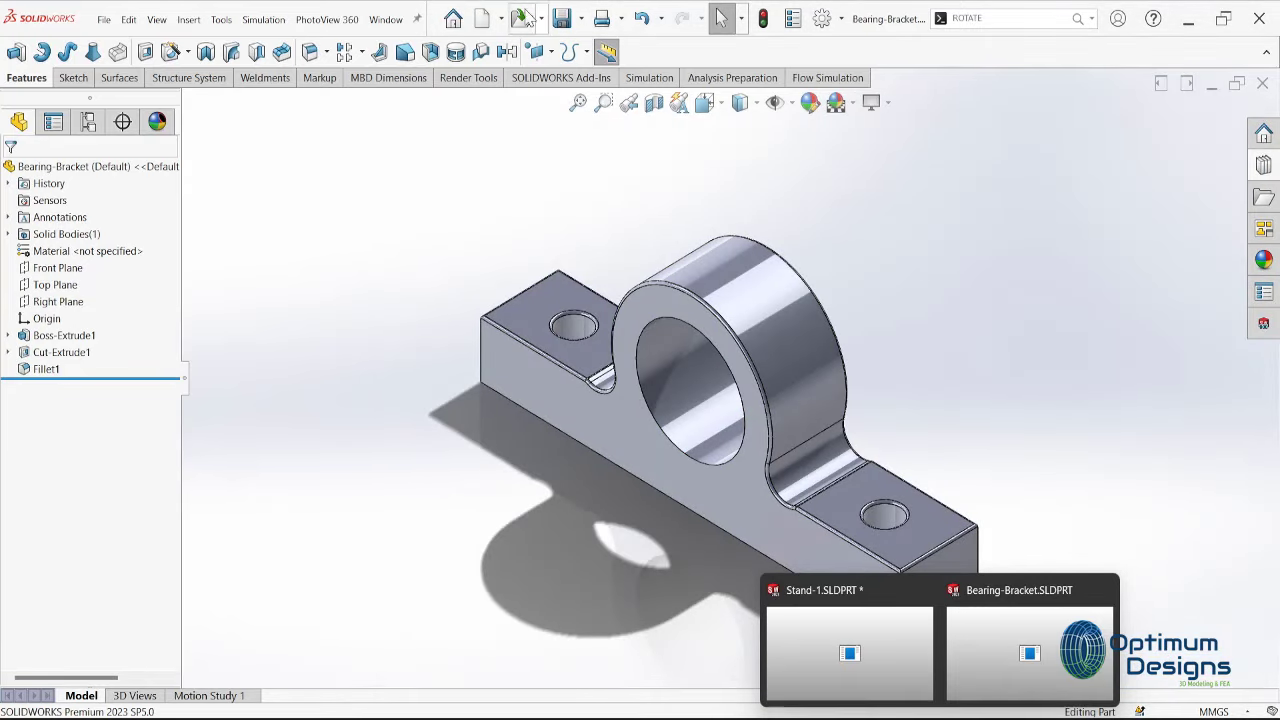
{"action": "left_click", "coordinate": [482, 18]}
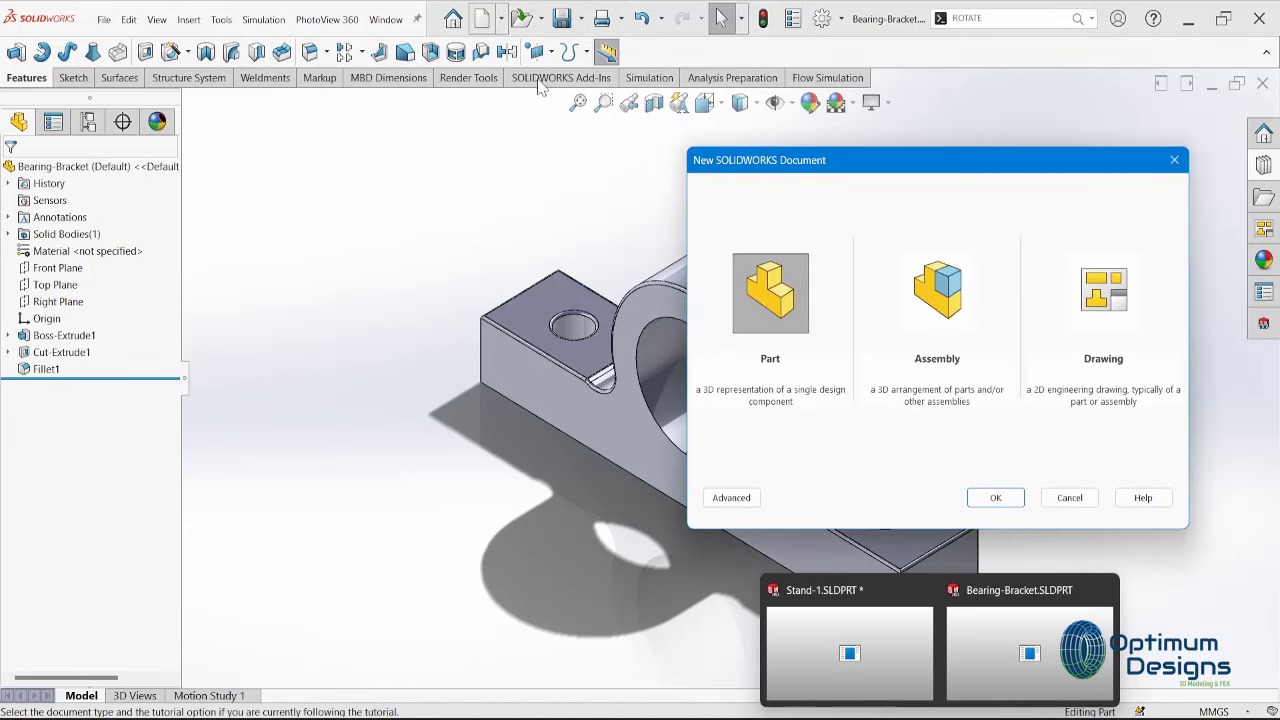
{"action": "left_click", "coordinate": [1002, 503]}
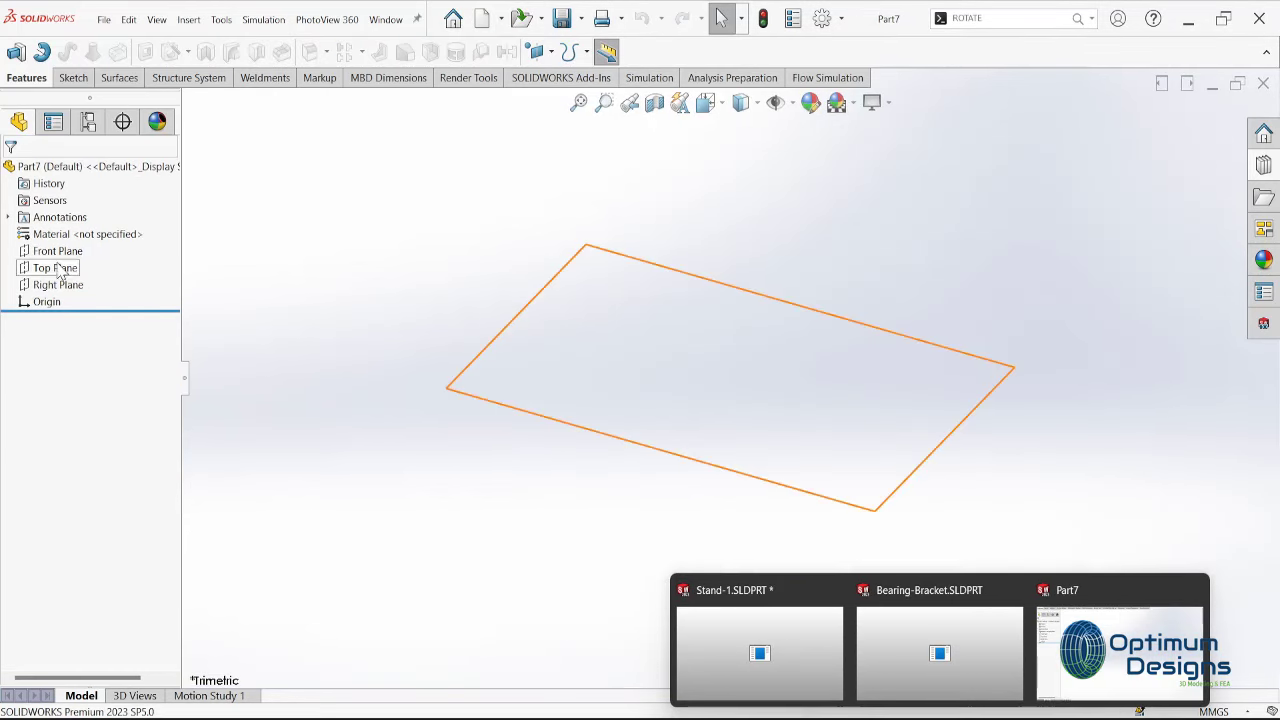
Start a new sketch on the Front Plane
{"action": "right_click", "coordinate": [60, 253]}
{"action": "left_click", "coordinate": [146, 231]}
{"action": "right_click", "coordinate": [80, 256]}
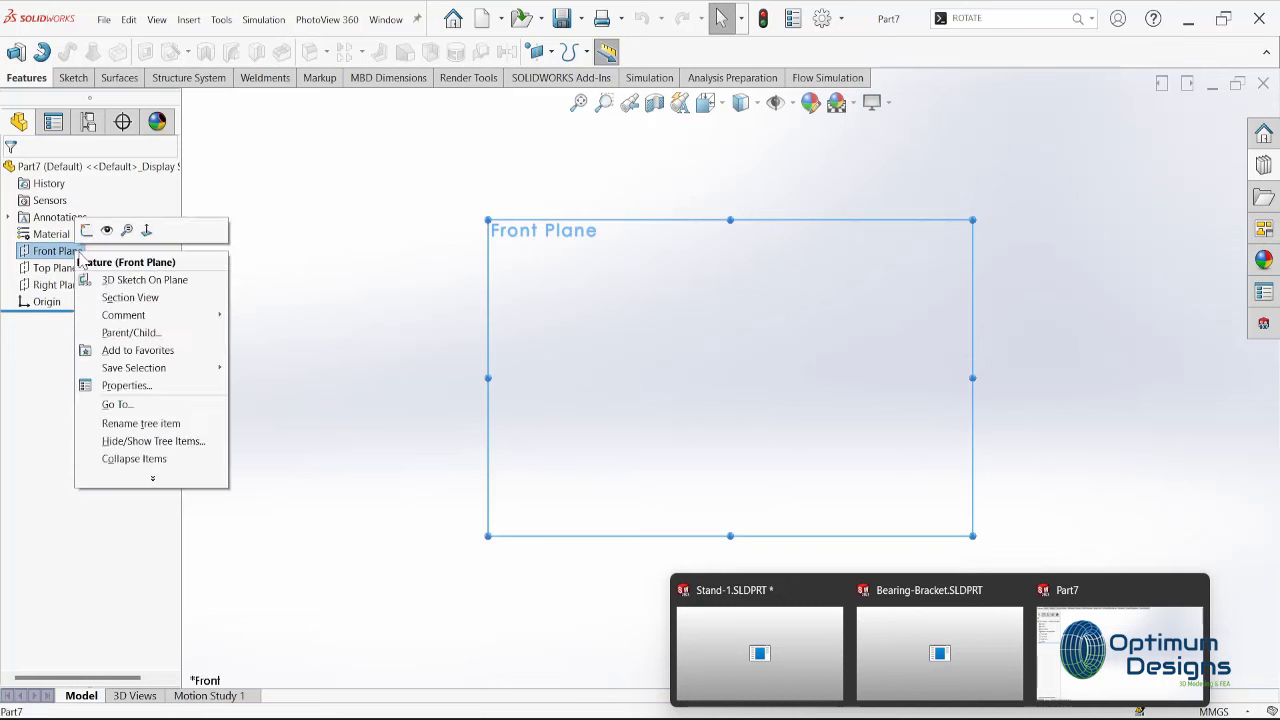
{"action": "left_click", "coordinate": [86, 230]}
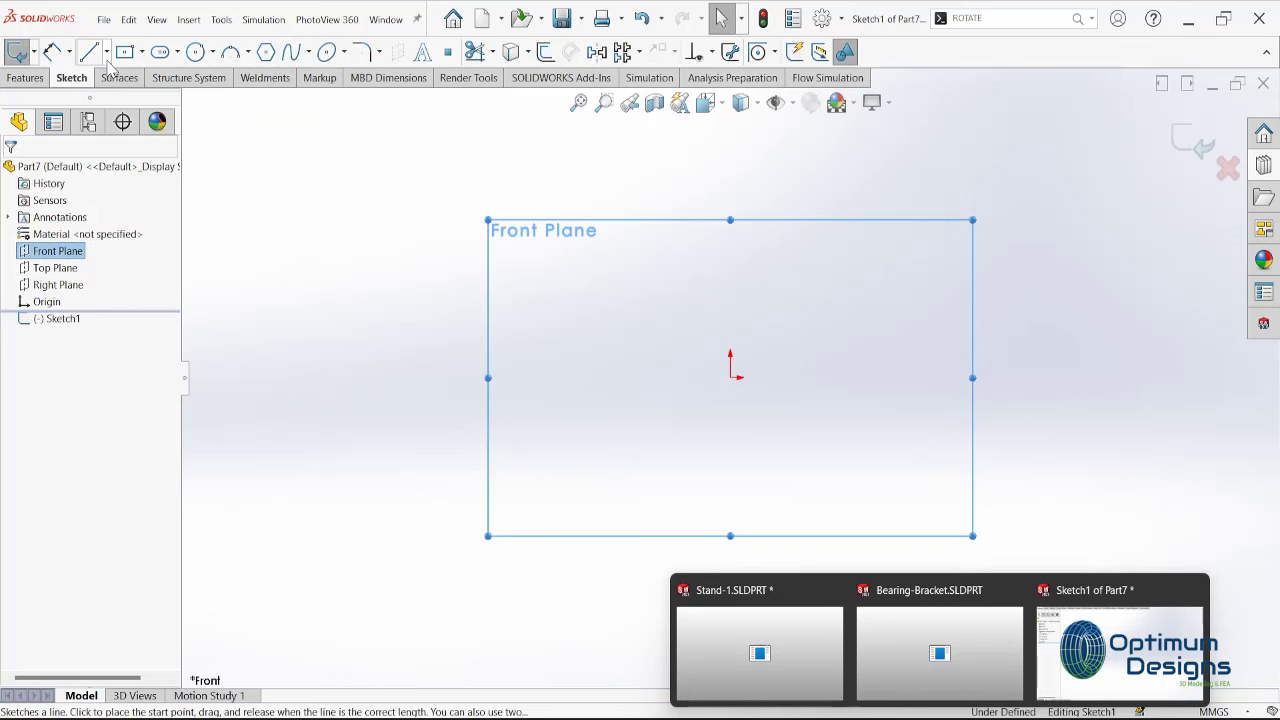
Draw a horizontal base line across the origin and a vertical rise at its left end
{"action": "left_click", "coordinate": [106, 52]}
{"action": "left_click", "coordinate": [100, 74]}
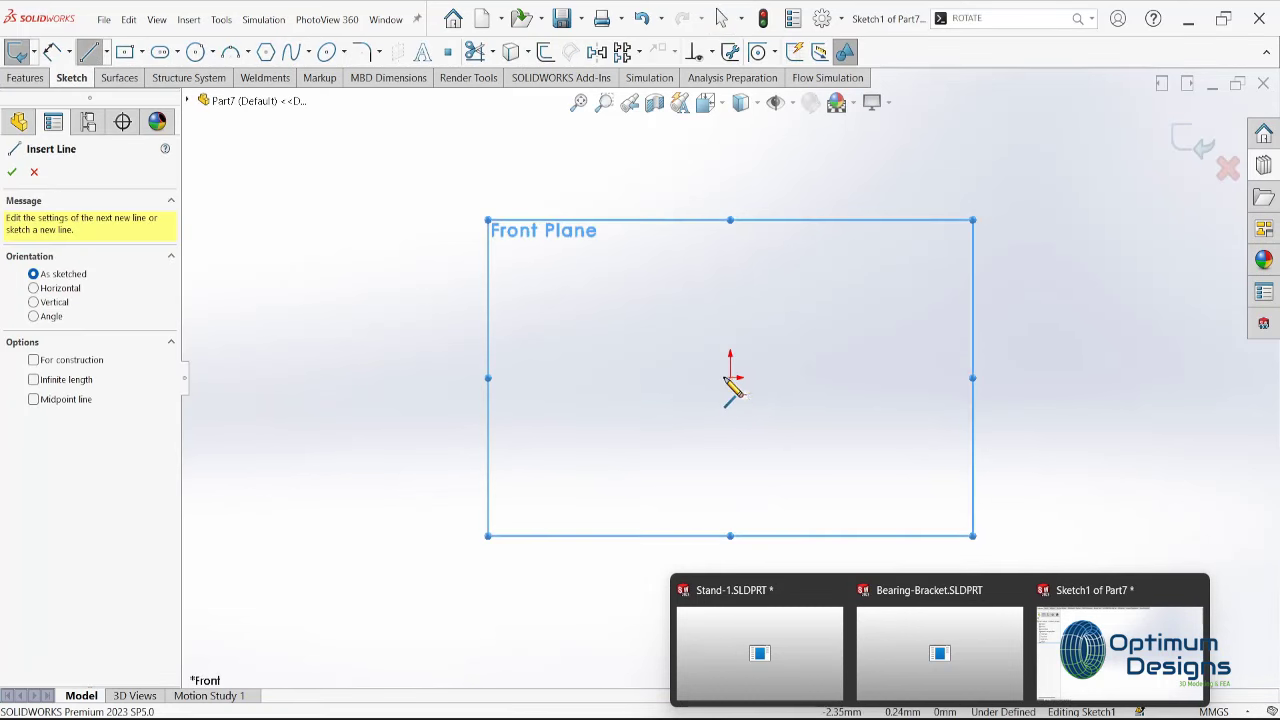
{"action": "left_click", "coordinate": [531, 378]}
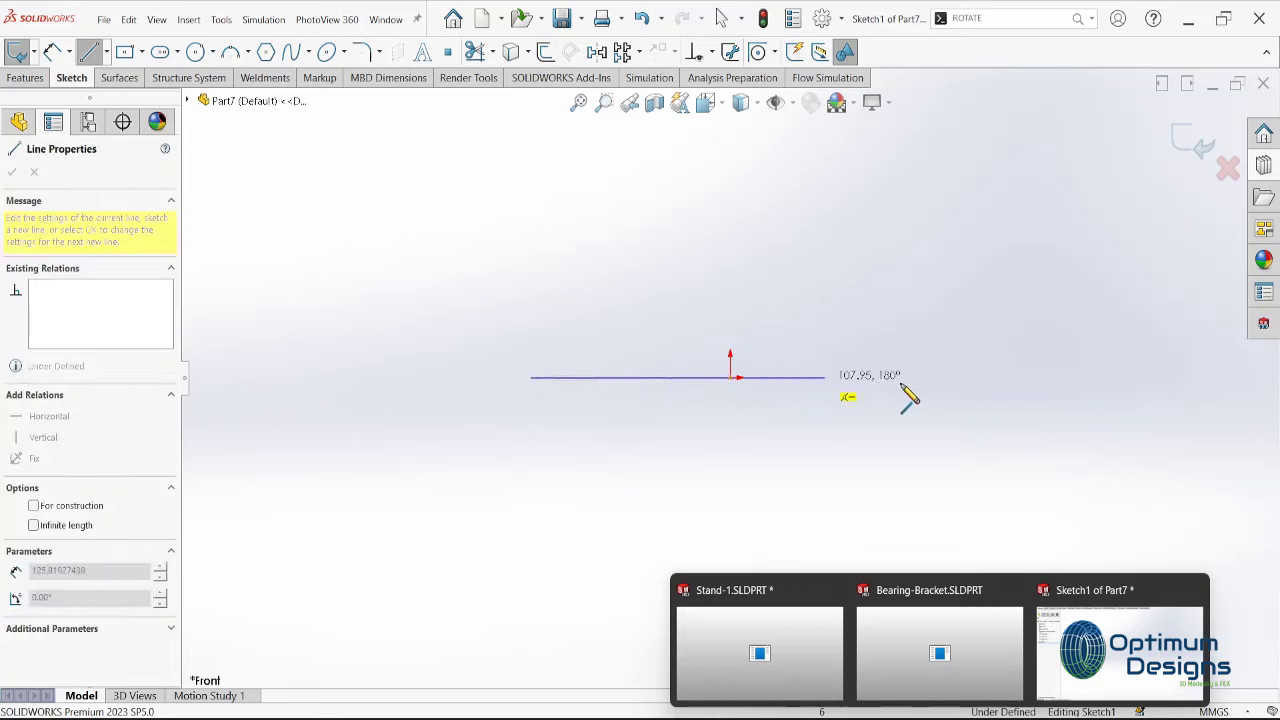
{"action": "left_click", "coordinate": [988, 378]}
{"action": "key", "text": "Escape"}
{"action": "left_click", "coordinate": [89, 52]}
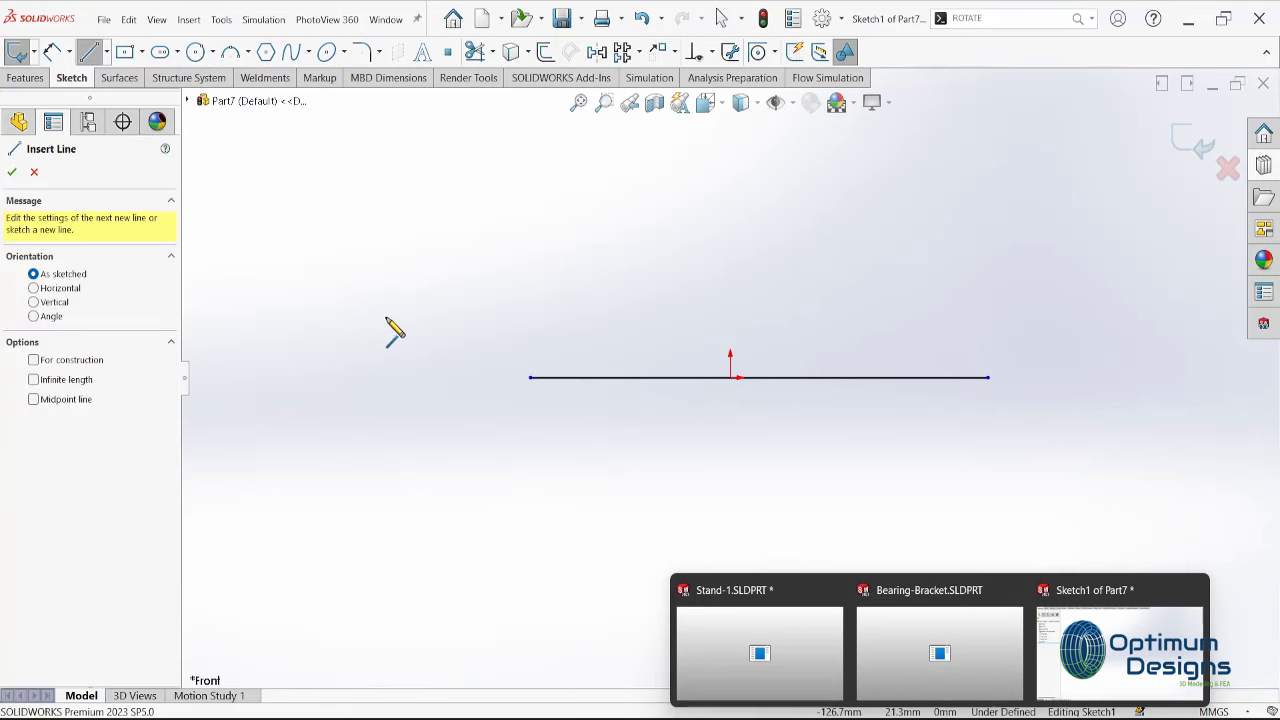
{"action": "left_click", "coordinate": [531, 378]}
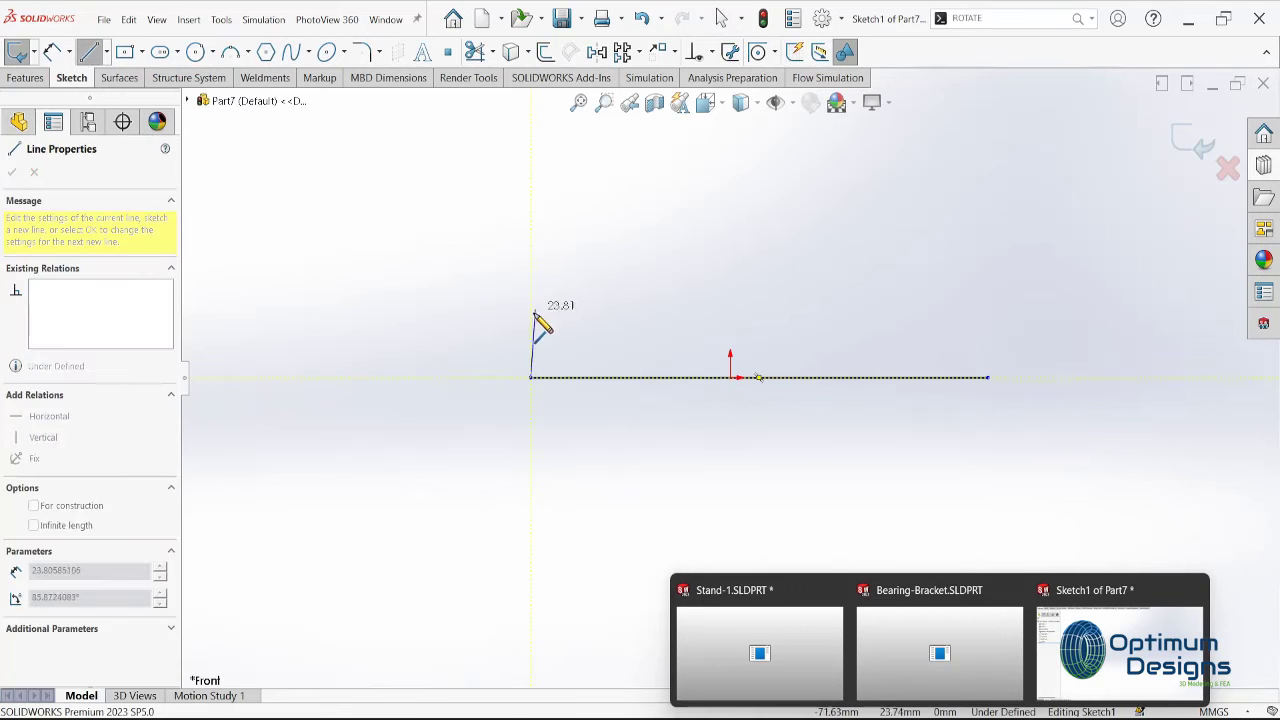
{"action": "left_click", "coordinate": [531, 318]}
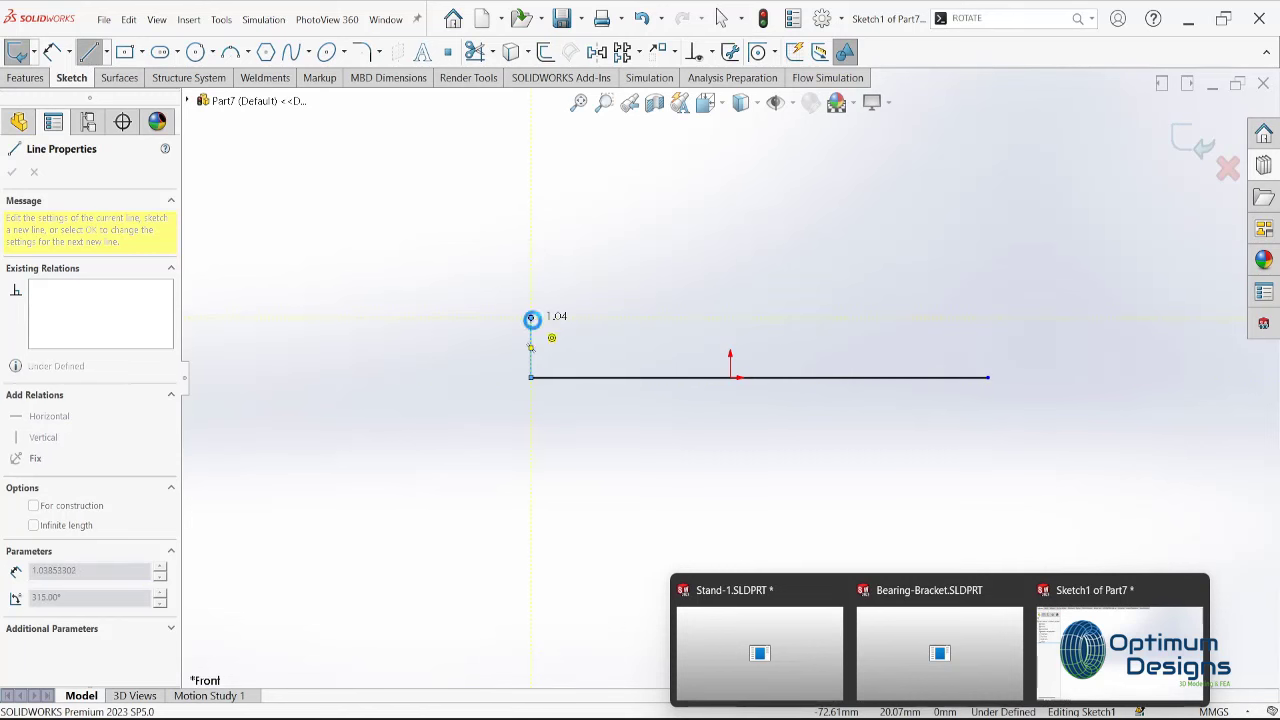
{"action": "key", "text": "Escape"}
{"action": "left_click", "coordinate": [531, 345]}
{"action": "type", "text": "50.00"}
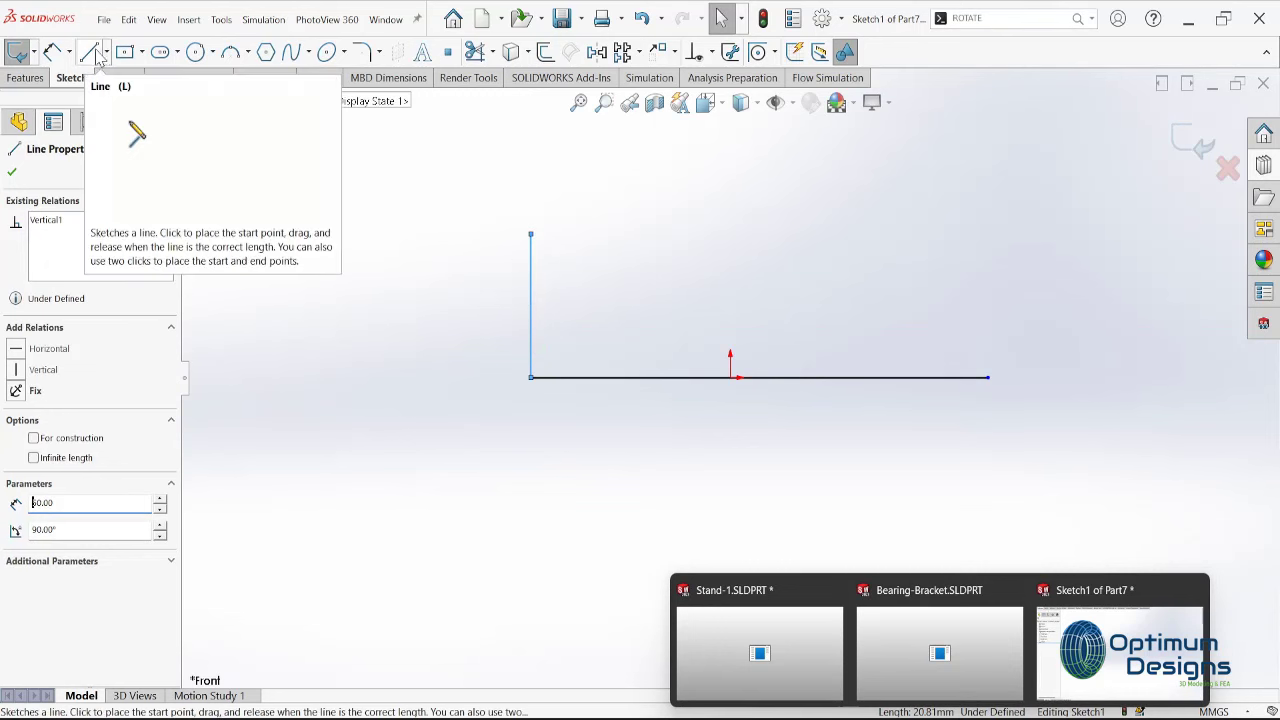
Continue the stepped outline with a horizontal step, a second rise and a long top line
{"action": "left_click", "coordinate": [88, 51]}
{"action": "left_click", "coordinate": [531, 235]}
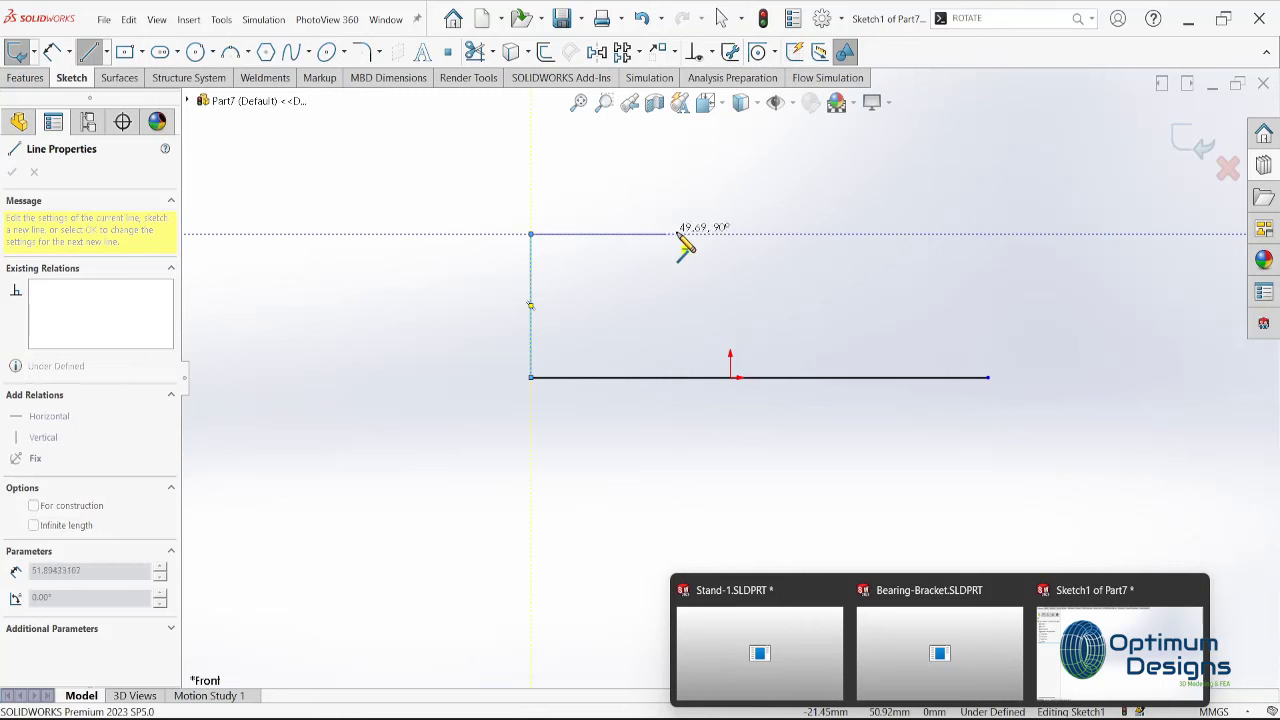
{"action": "left_click", "coordinate": [883, 234]}
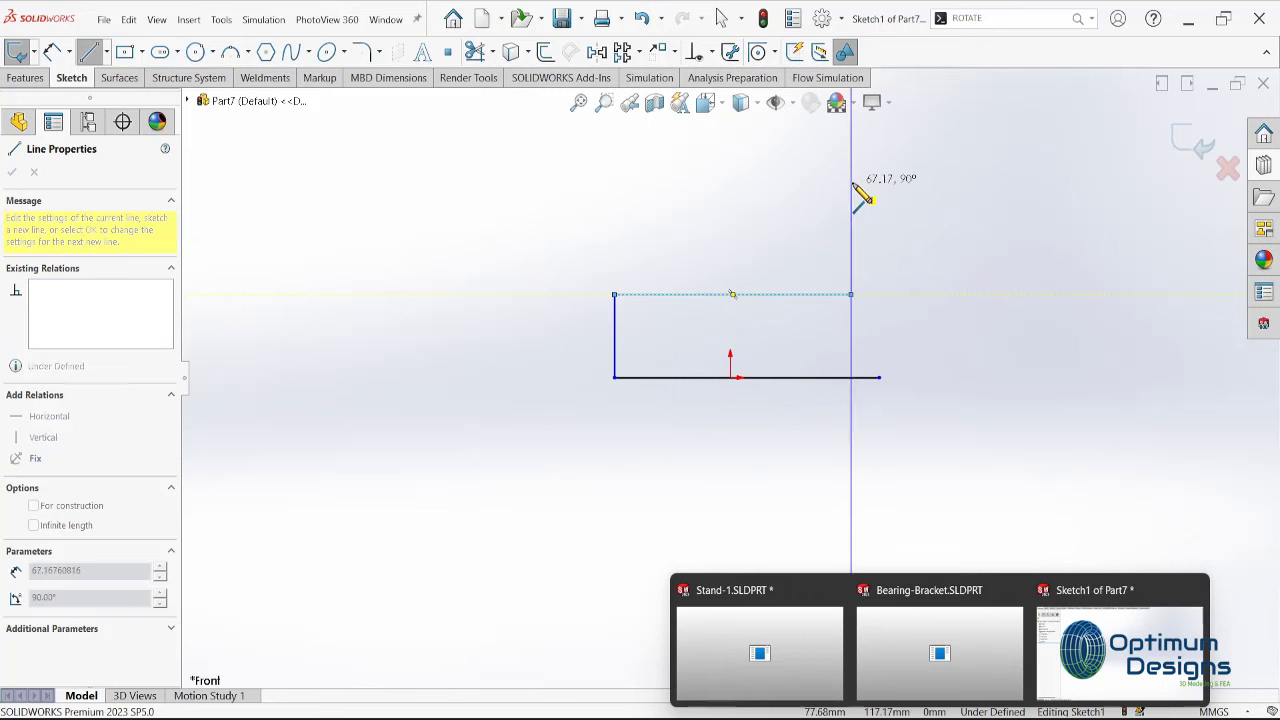
{"action": "left_click", "coordinate": [851, 187]}
{"action": "key", "text": "z"}
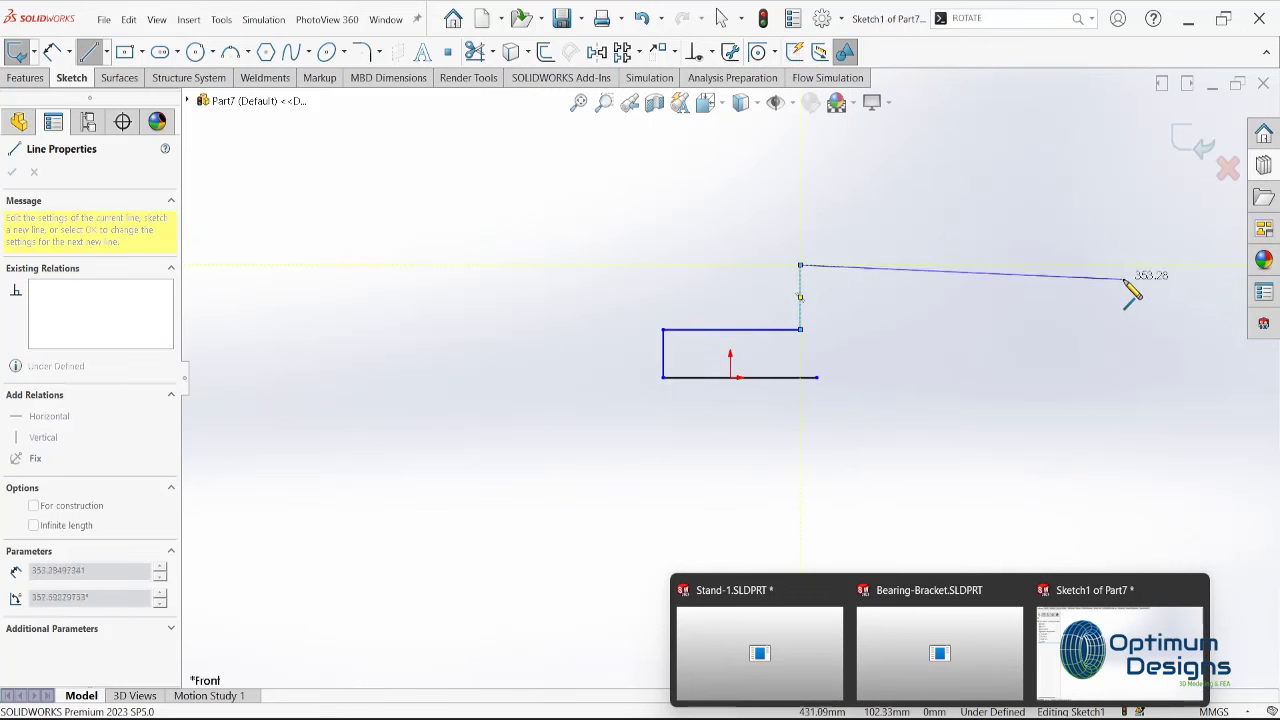
{"action": "left_click", "coordinate": [1140, 265]}
{"action": "key", "text": "Escape"}
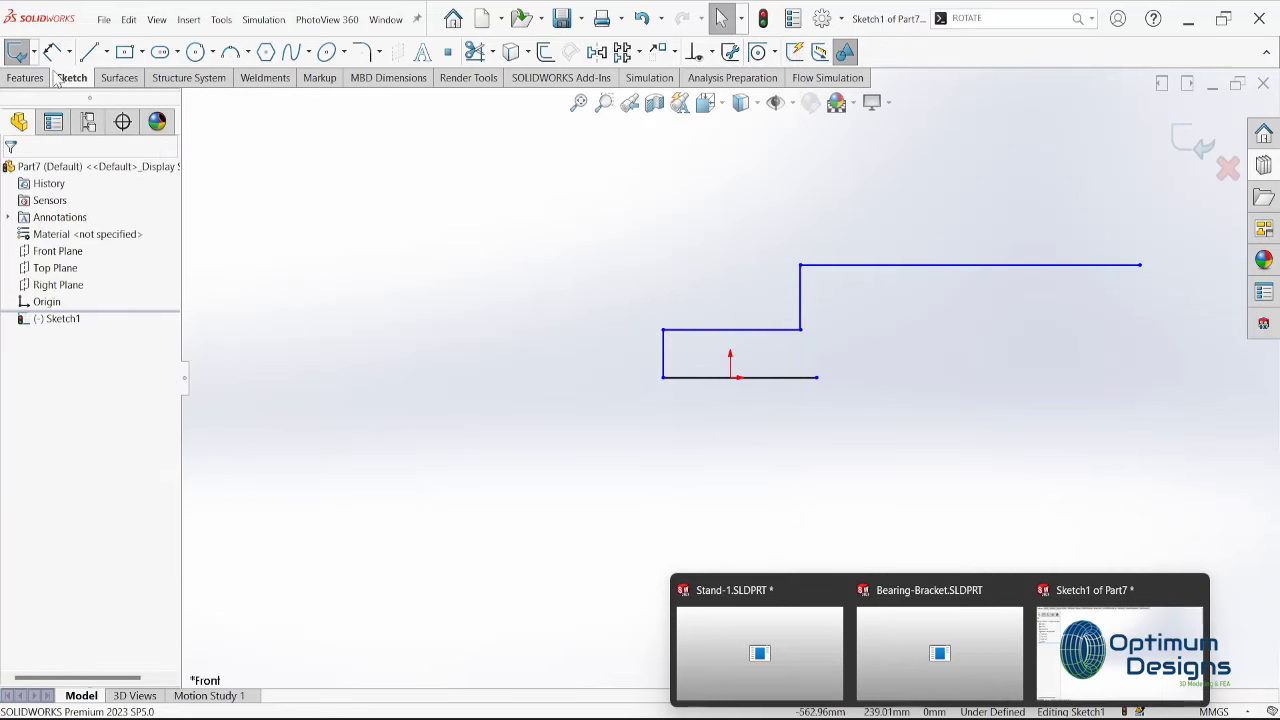
Dimension the first rise 50 mm and the middle step 150 mm
{"action": "left_click", "coordinate": [52, 51]}
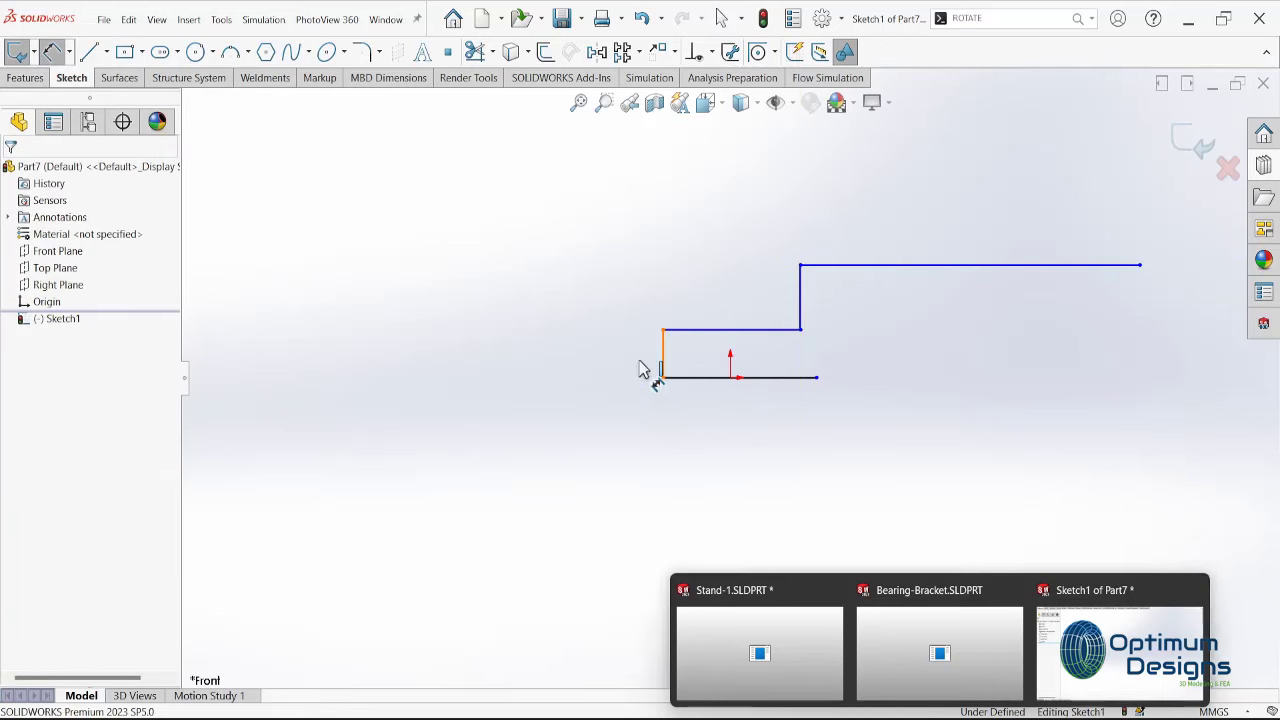
{"action": "left_click", "coordinate": [660, 360]}
{"action": "left_click", "coordinate": [580, 360]}
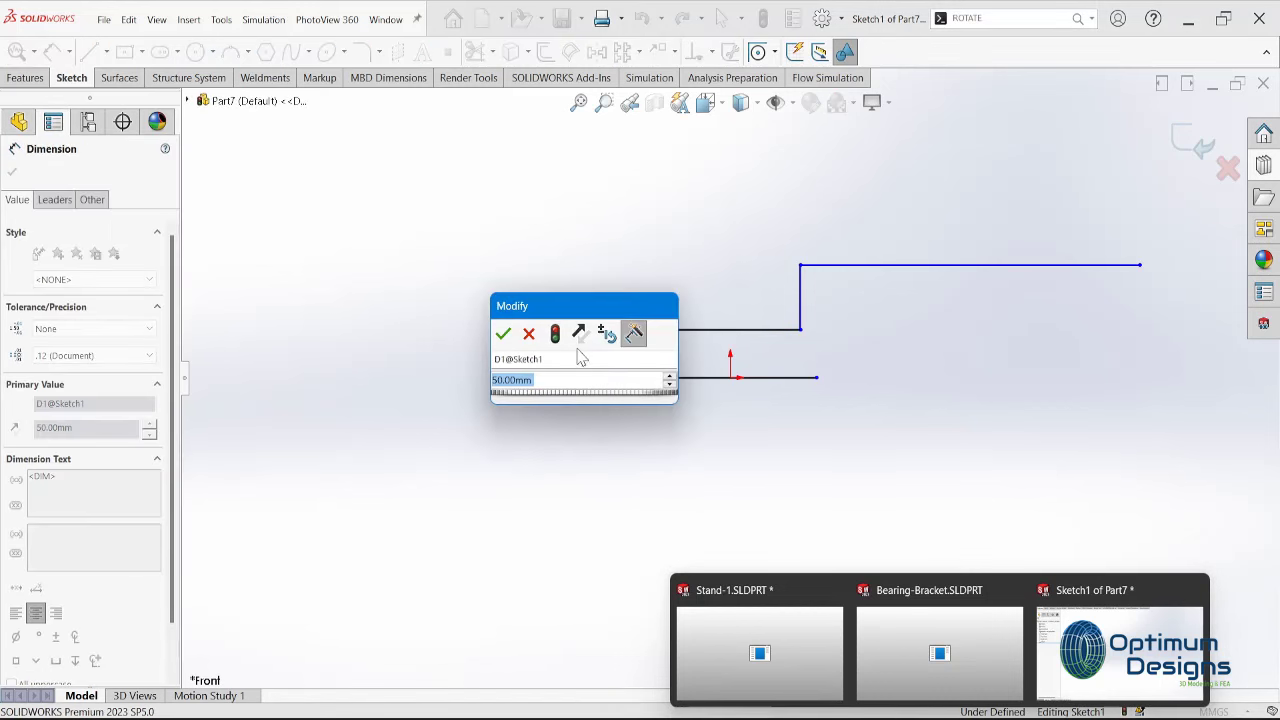
{"action": "left_click", "coordinate": [505, 335]}
{"action": "left_click", "coordinate": [725, 330]}
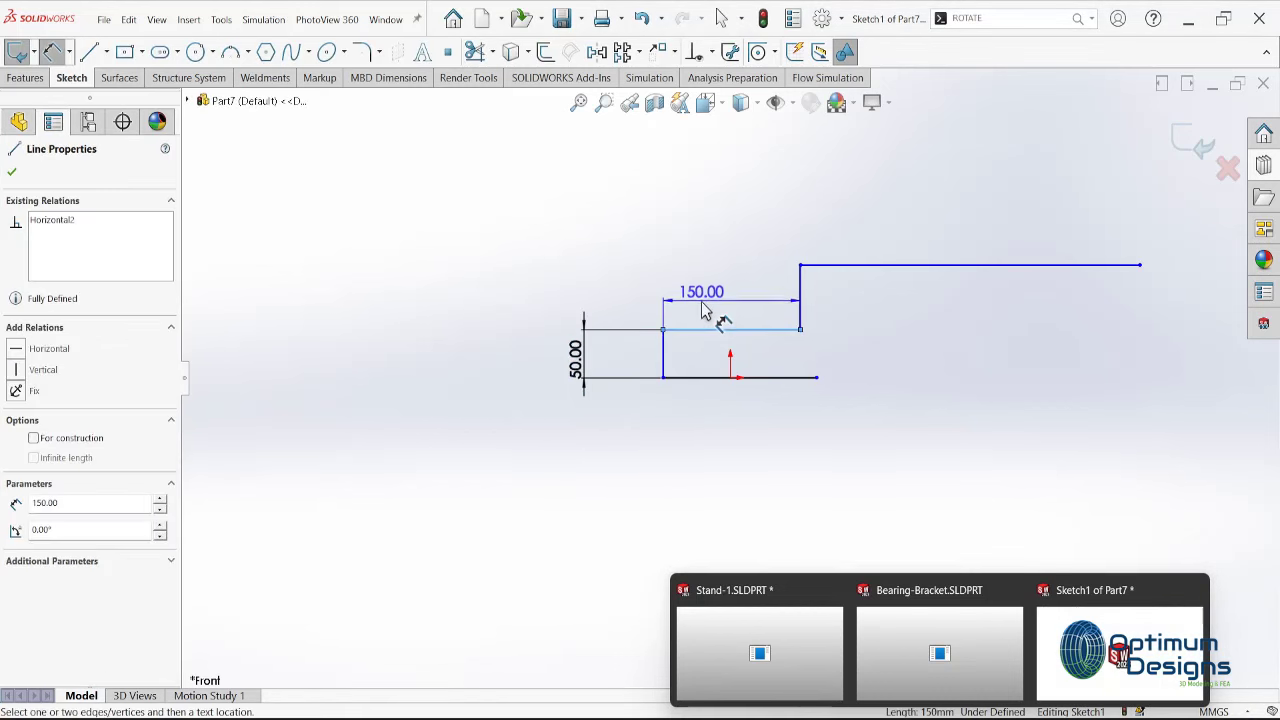
{"action": "left_click", "coordinate": [703, 311]}
{"action": "left_click", "coordinate": [620, 275]}
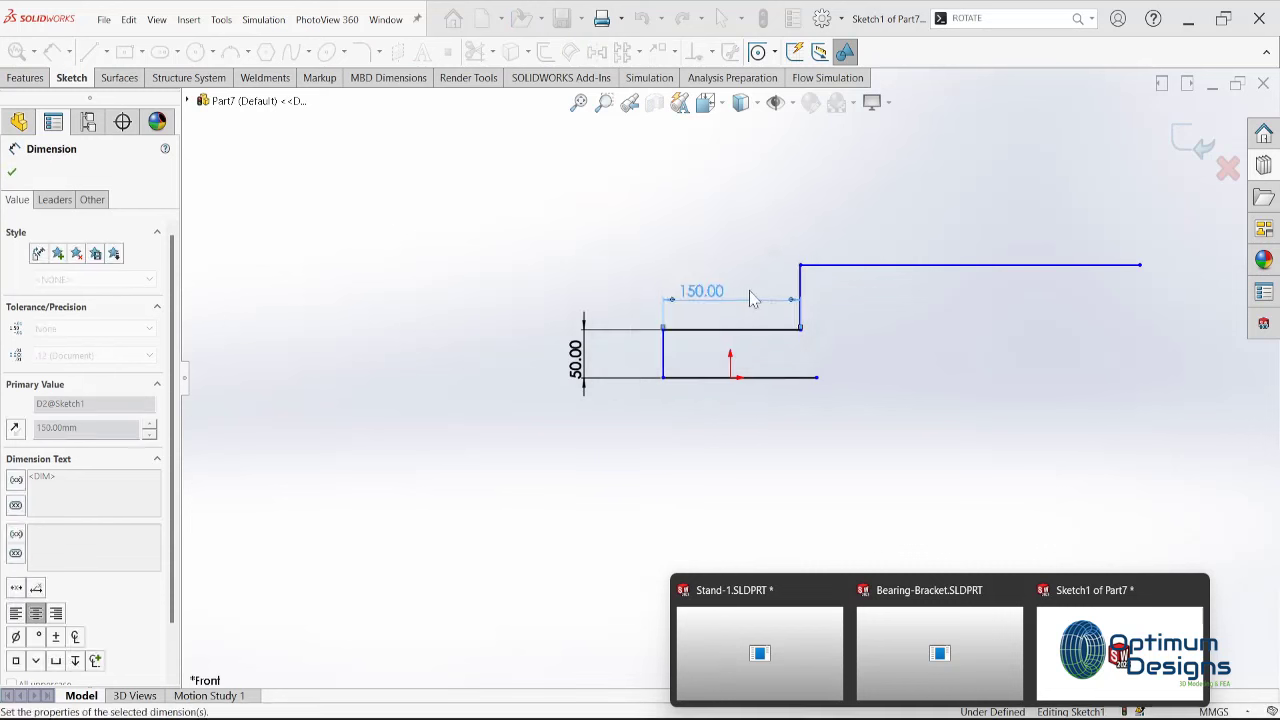
Dimension the second rise 100 mm and the top run 350 mm
{"action": "left_click", "coordinate": [812, 293]}
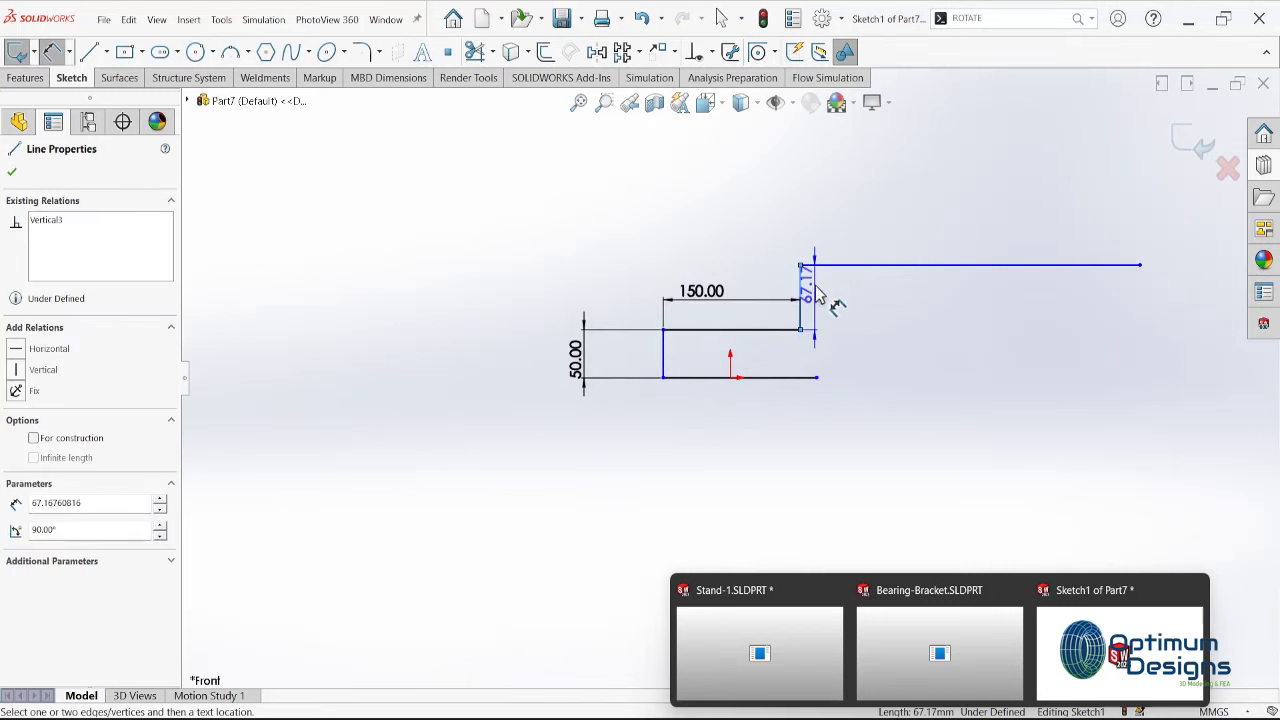
{"action": "left_click", "coordinate": [826, 228]}
{"action": "type", "text": "00"}
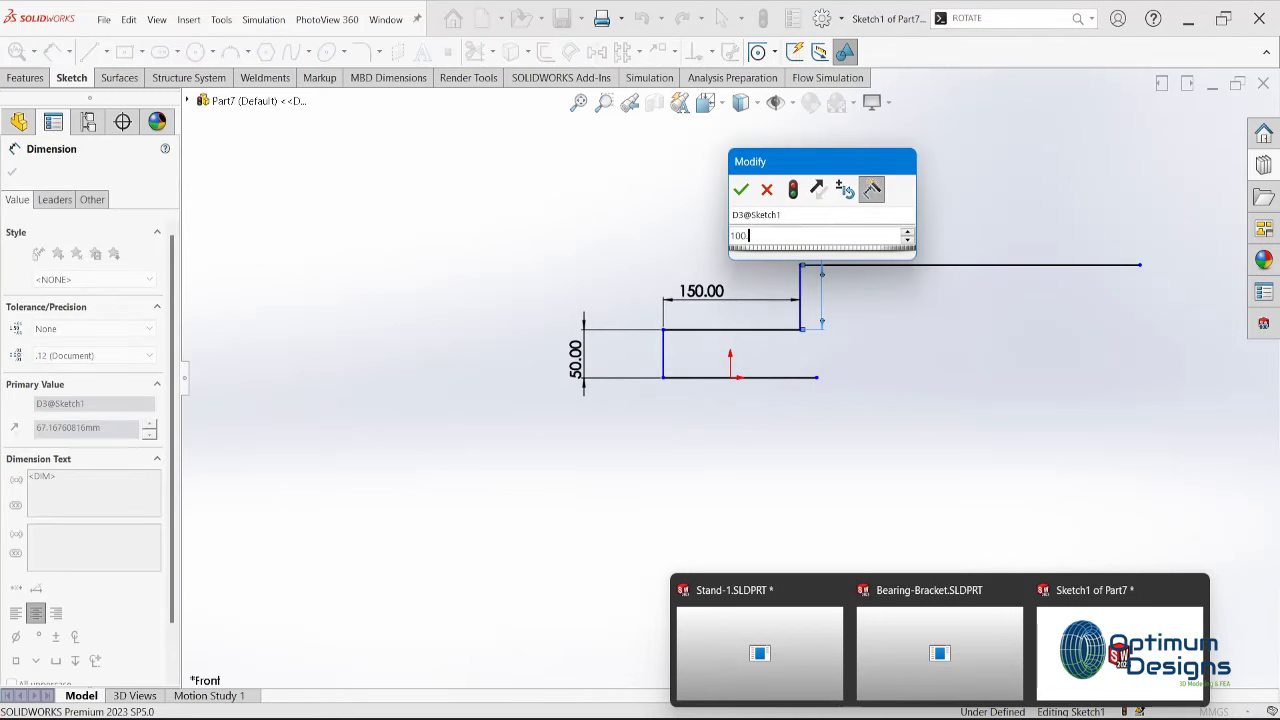
{"action": "key", "text": "Return"}
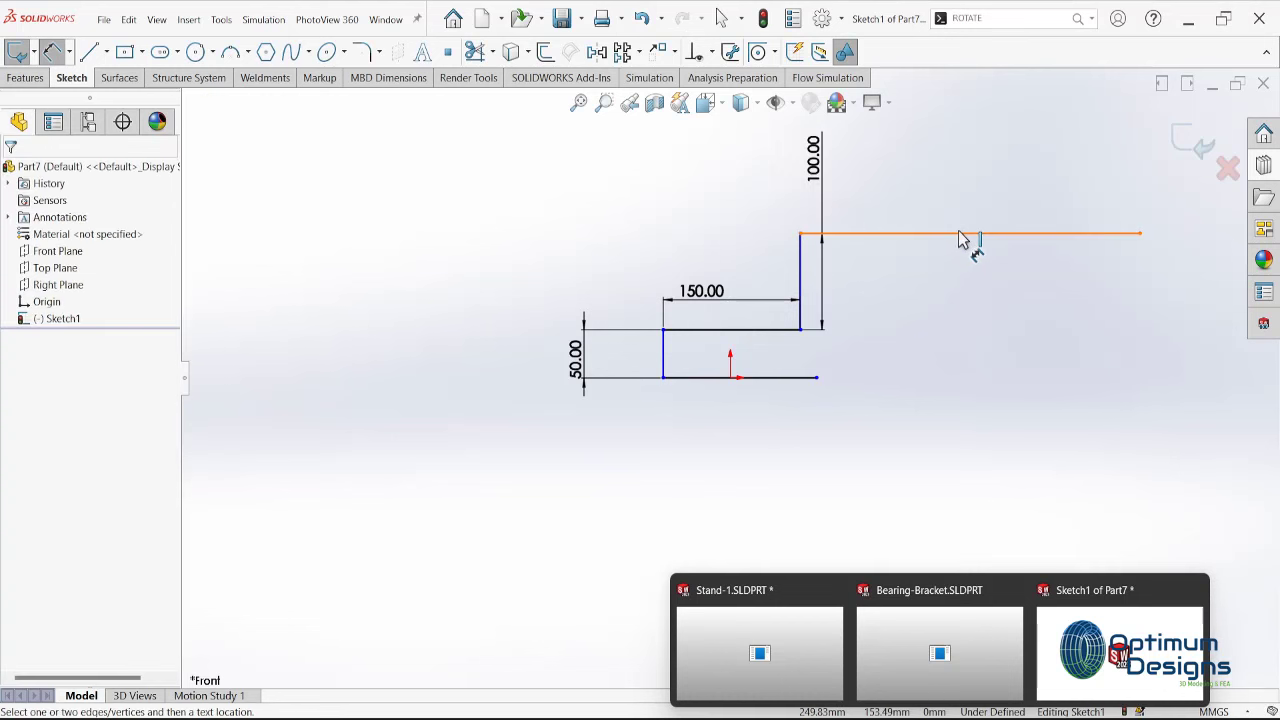
{"action": "left_click", "coordinate": [960, 234]}
{"action": "left_click", "coordinate": [968, 208]}
{"action": "type", "text": "350"}
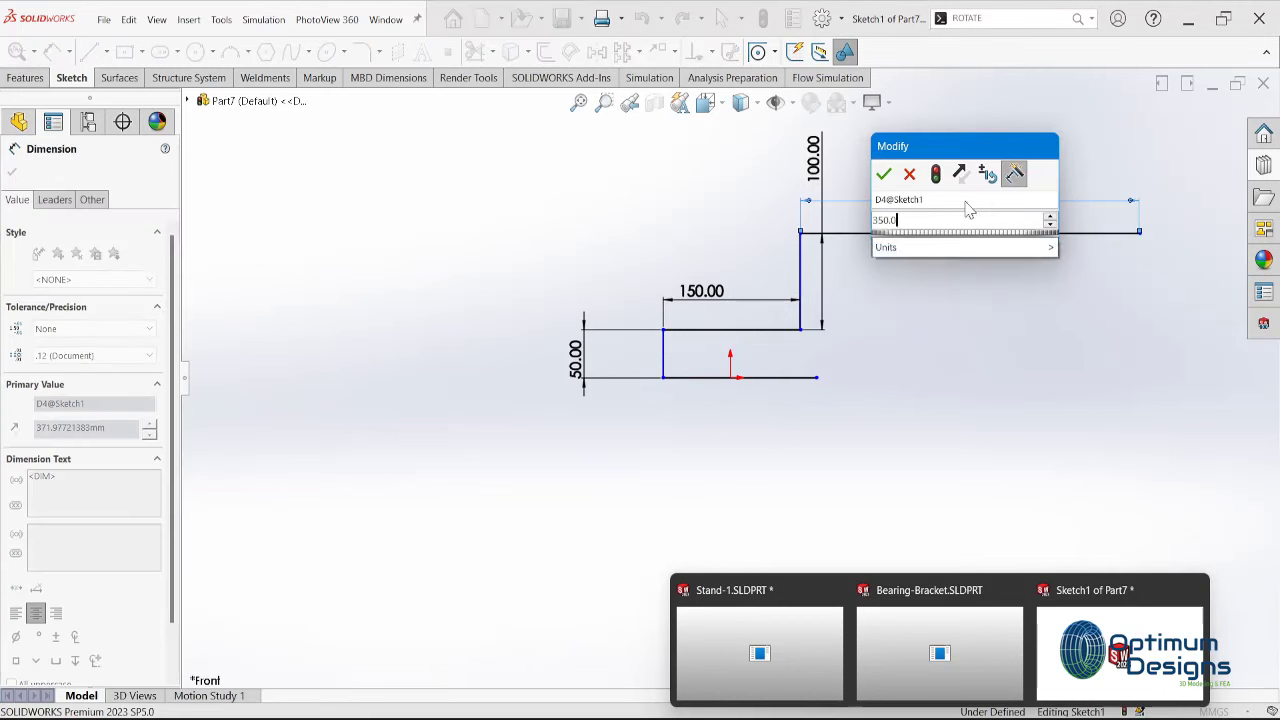
{"action": "key", "text": "Return"}
Draw a vertical centreline through the top line's right end
{"action": "key", "text": "z"}
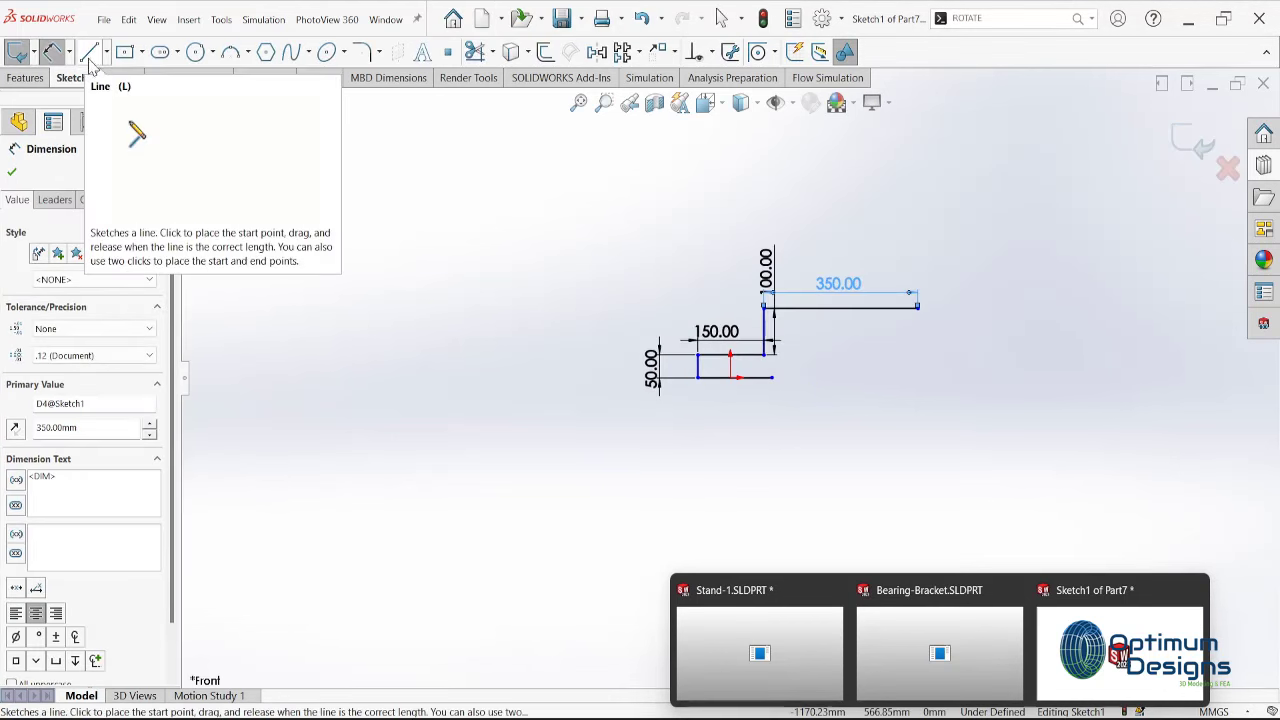
{"action": "left_click", "coordinate": [106, 55]}
{"action": "left_click", "coordinate": [115, 88]}
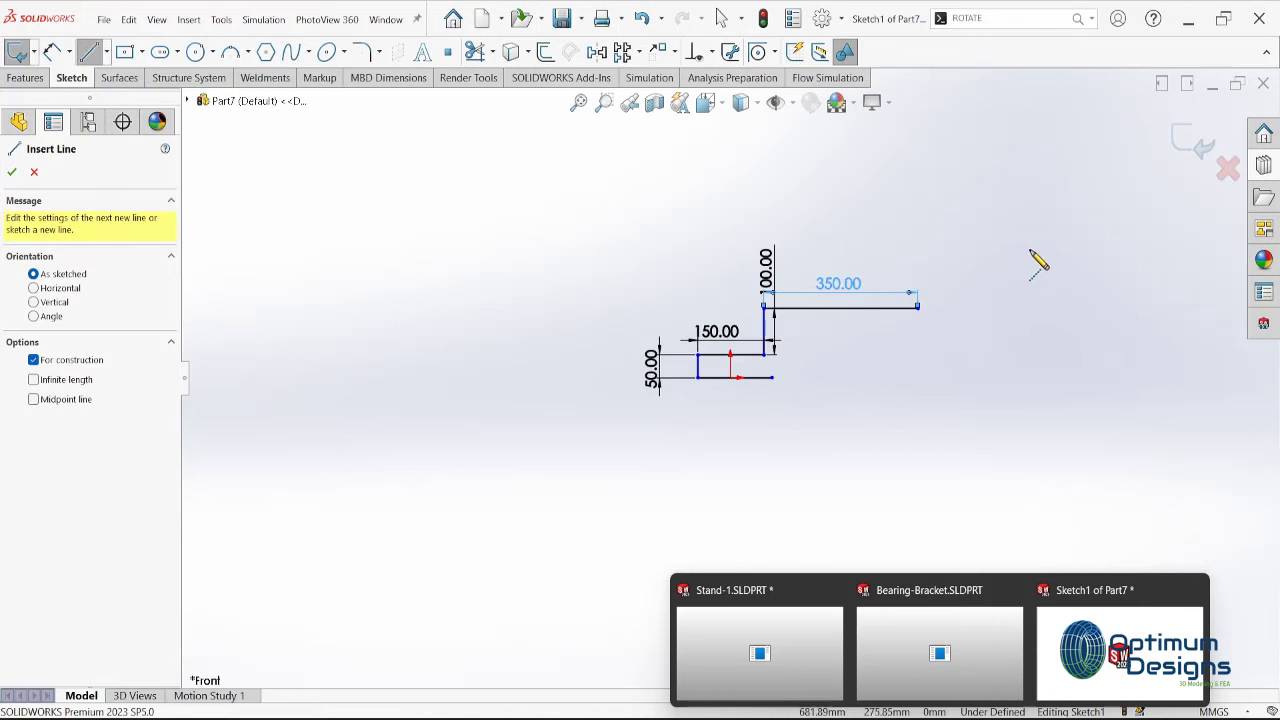
{"action": "left_click", "coordinate": [918, 205]}
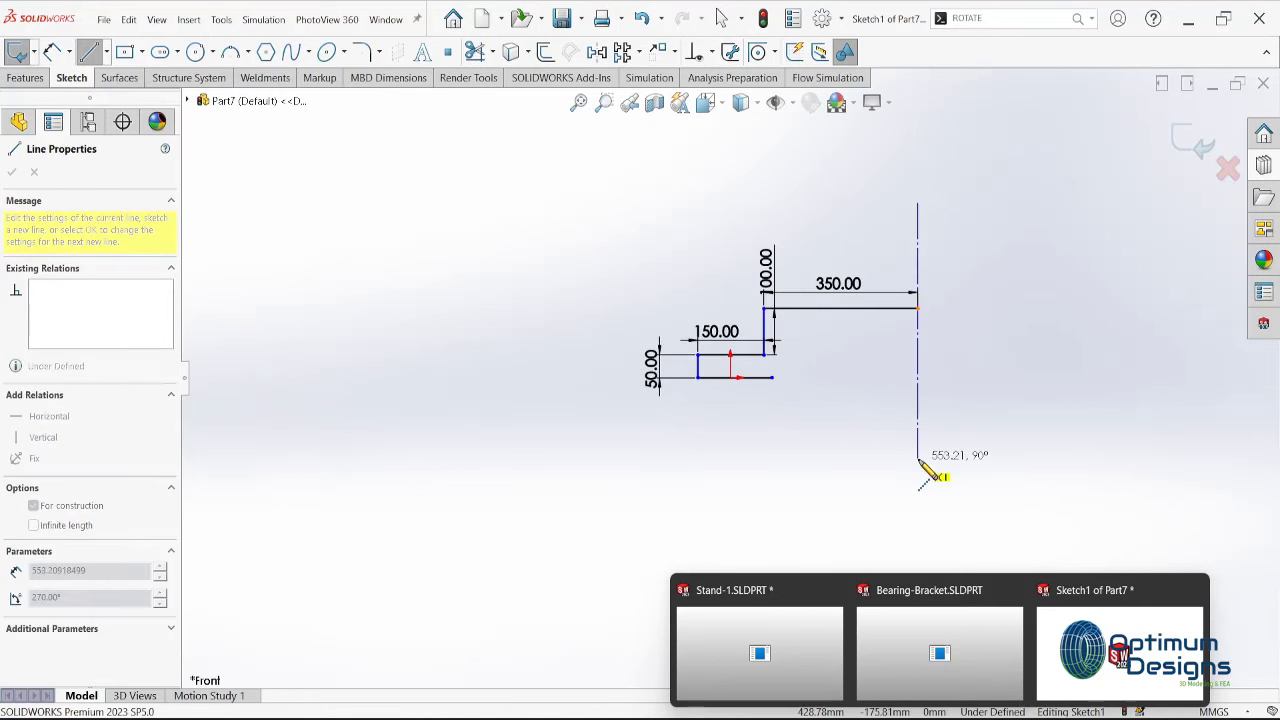
{"action": "left_click", "coordinate": [918, 468]}
{"action": "key", "text": "Escape"}
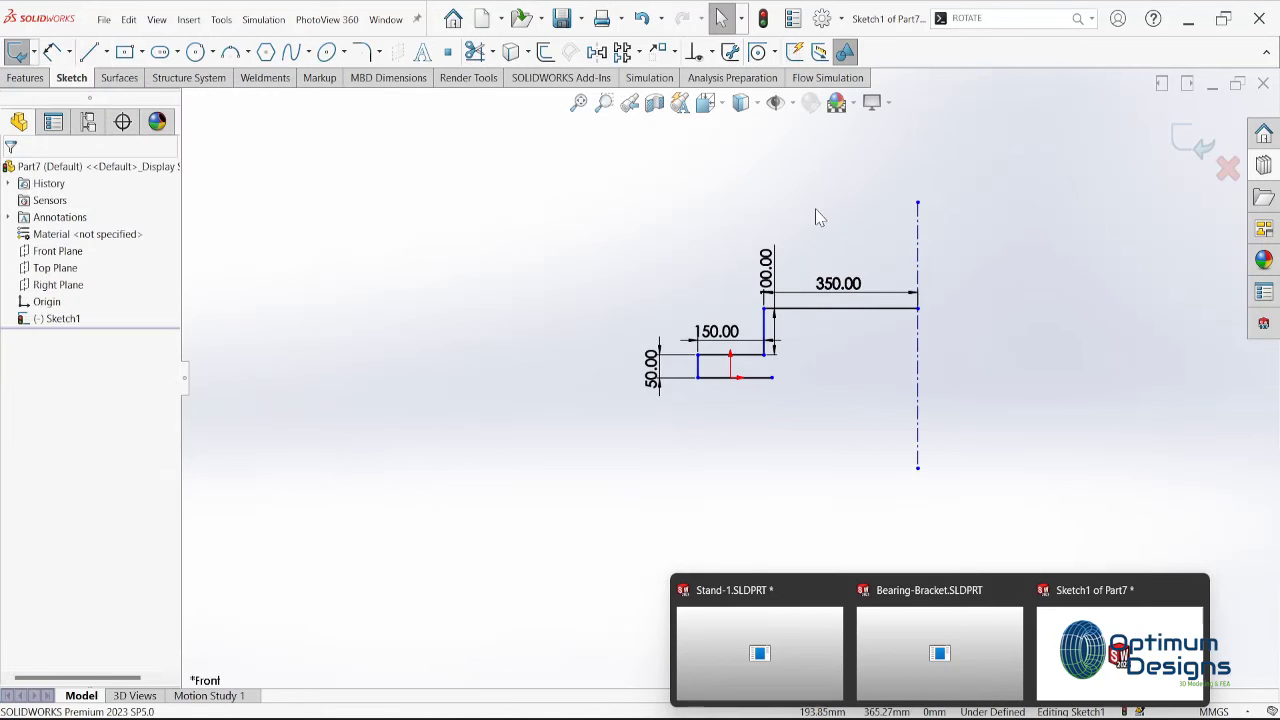
Mirror the stepped profile and its dimensions across the vertical centreline
{"action": "left_click_drag", "start_coordinate": [840, 218], "coordinate": [631, 451]}
{"action": "left_click", "coordinate": [631, 451]}
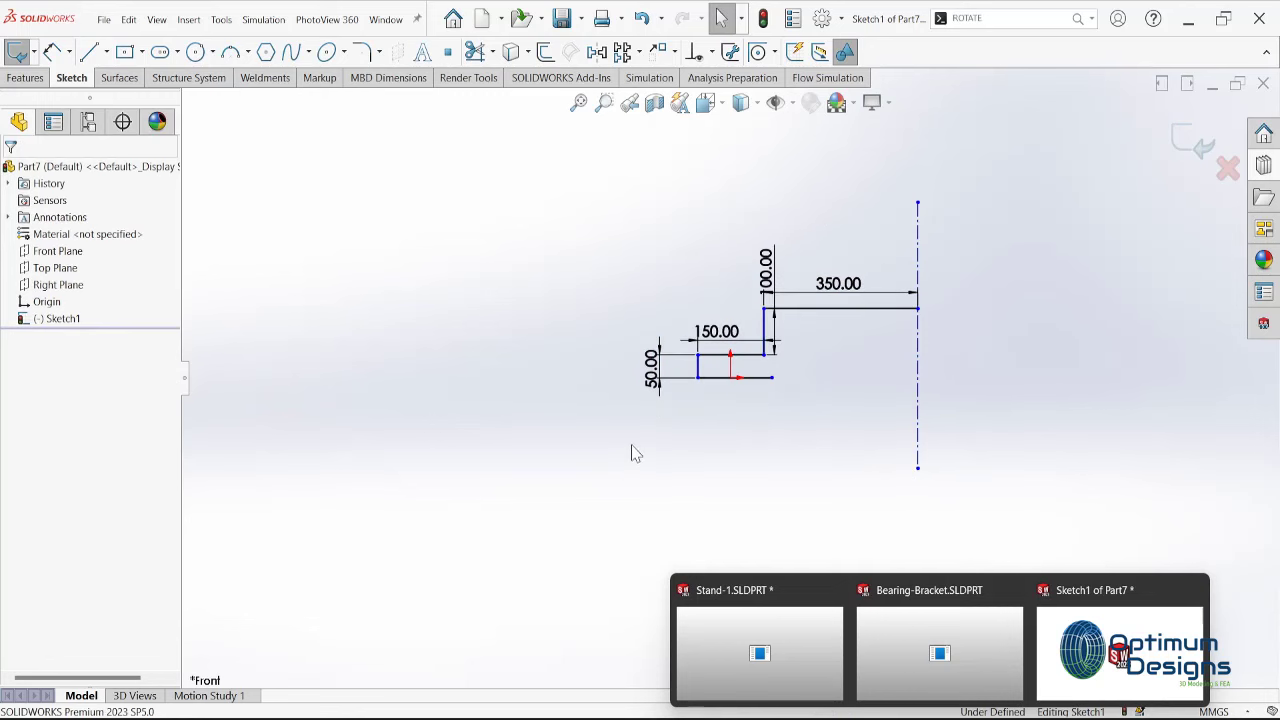
{"action": "mouse_move", "coordinate": [842, 190]}
{"action": "left_mouse_down"}
{"action": "mouse_move", "coordinate": [810, 265]}
{"action": "mouse_move", "coordinate": [631, 433]}
{"action": "left_mouse_up"}
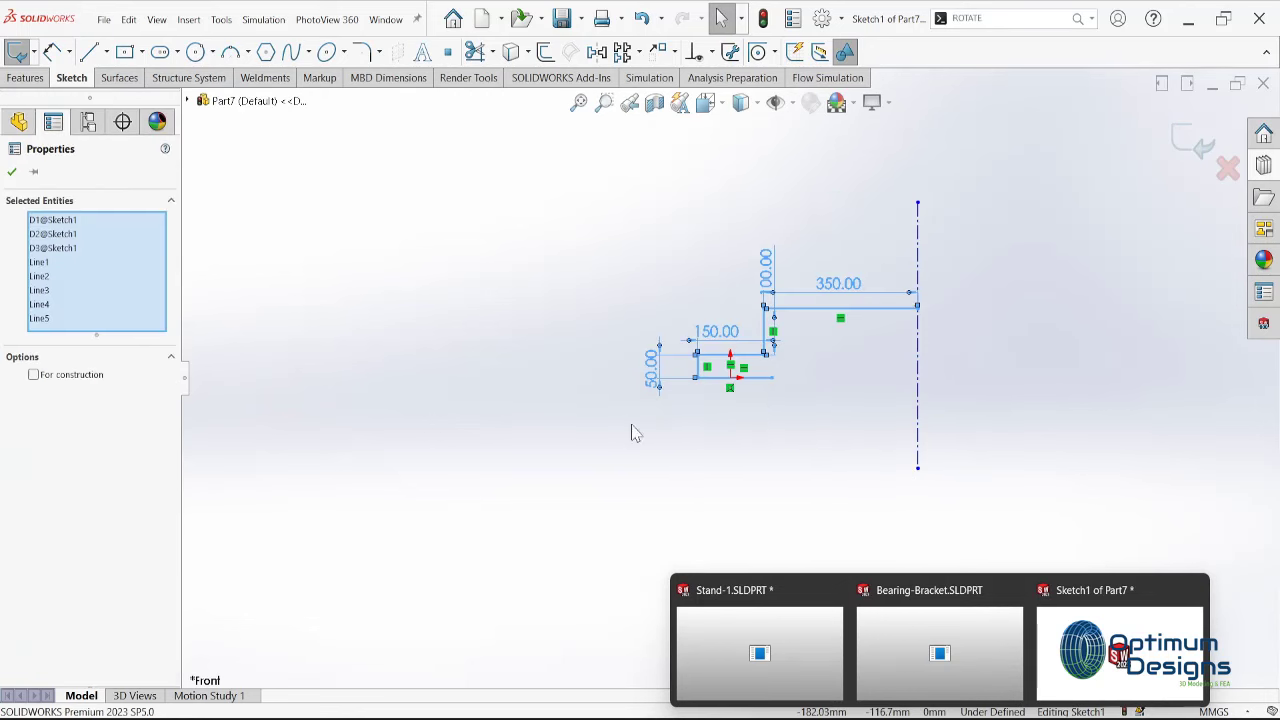
{"action": "left_click", "coordinate": [598, 54]}
{"action": "left_click", "coordinate": [69, 430]}
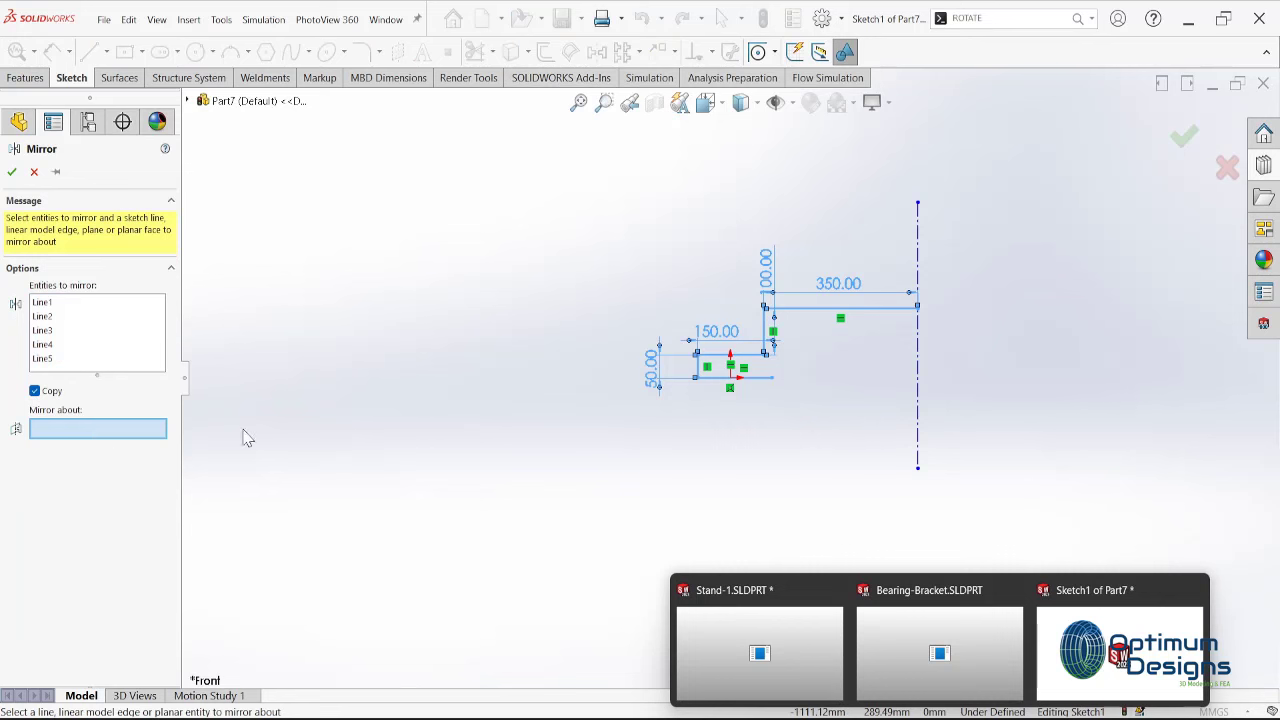
{"action": "left_click", "coordinate": [918, 232]}
{"action": "key", "text": "Return"}
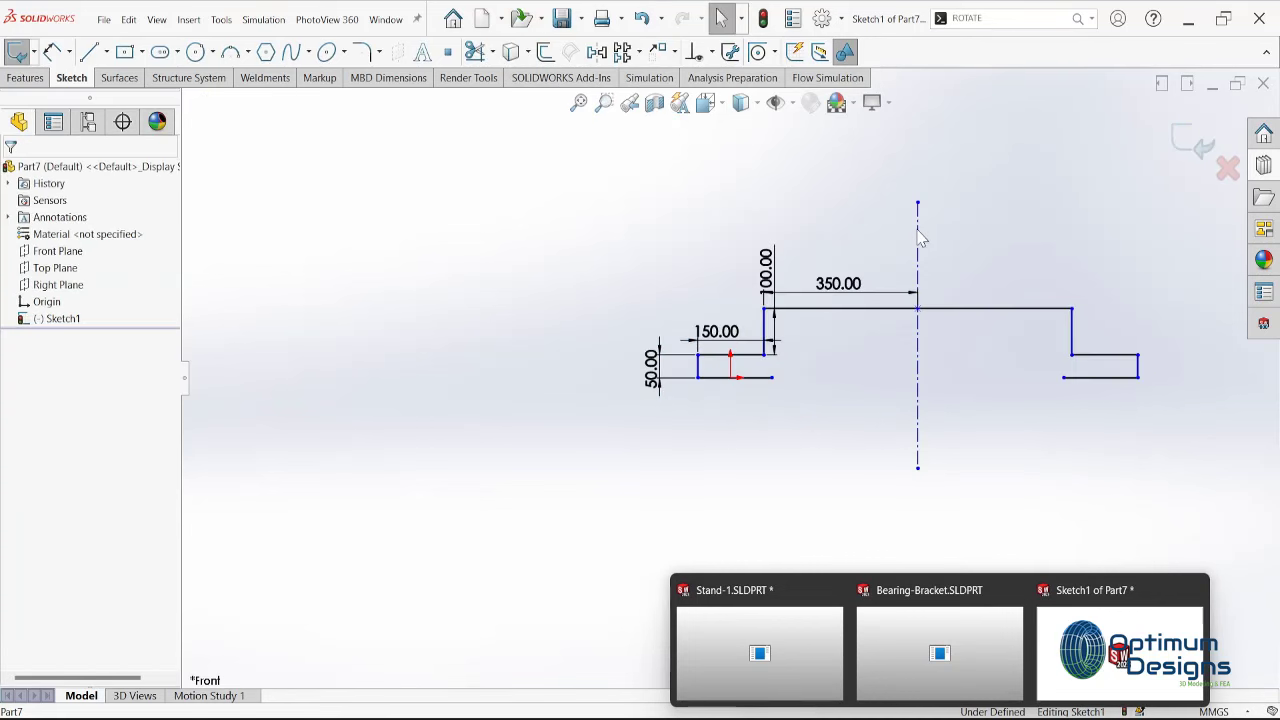
Add a dynamically mirrored bottom line and make the bottom lines construction geometry
{"action": "left_click", "coordinate": [492, 52]}
{"action": "left_click", "coordinate": [530, 91]}
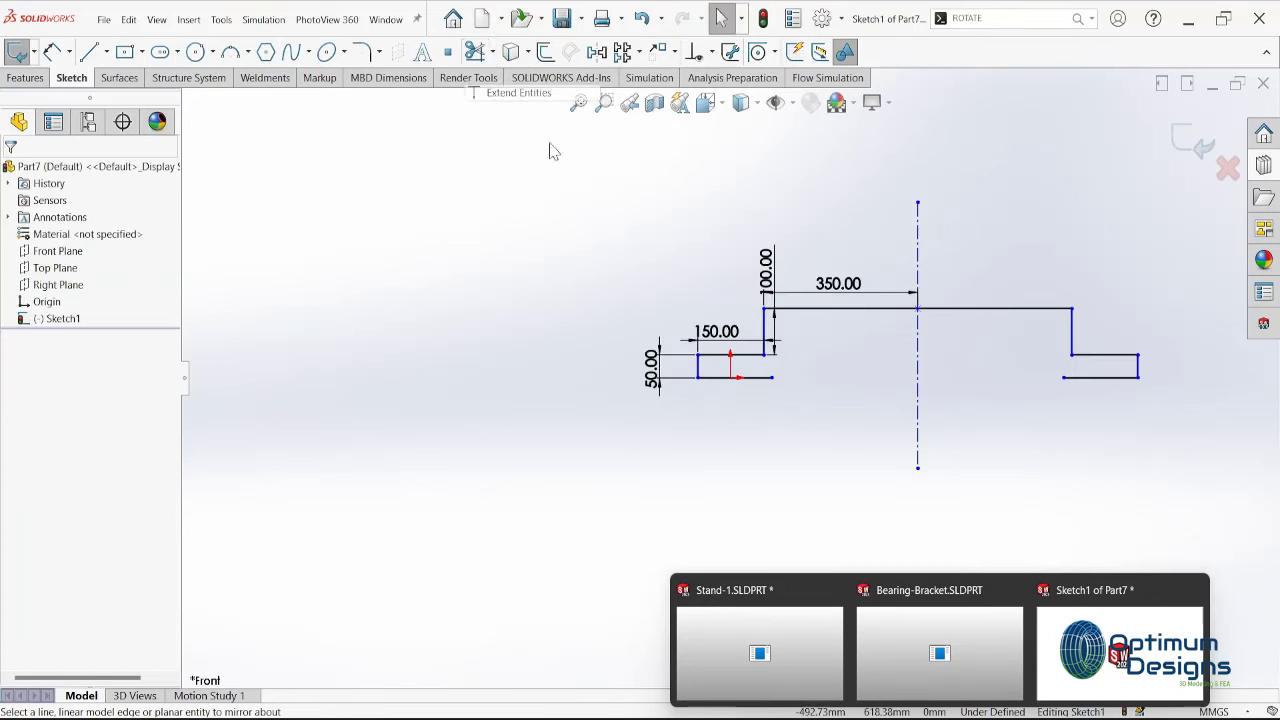
{"action": "left_click", "coordinate": [760, 387]}
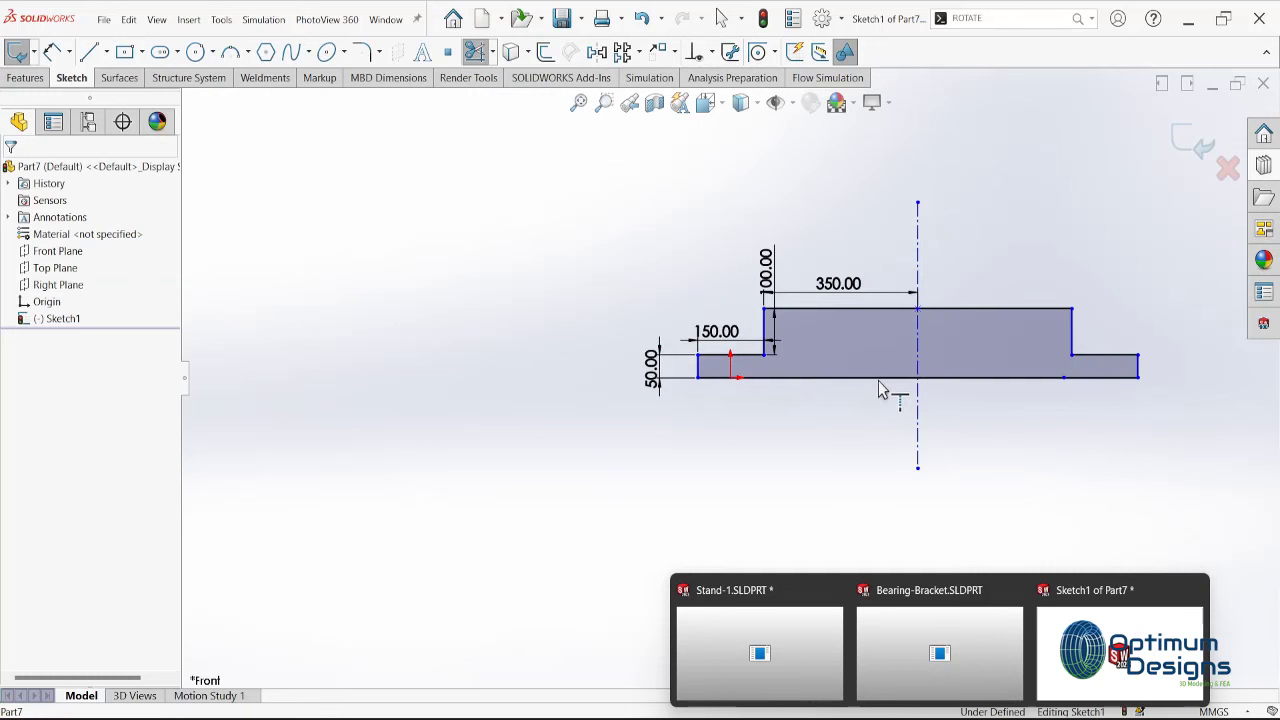
{"action": "key", "text": "Escape"}
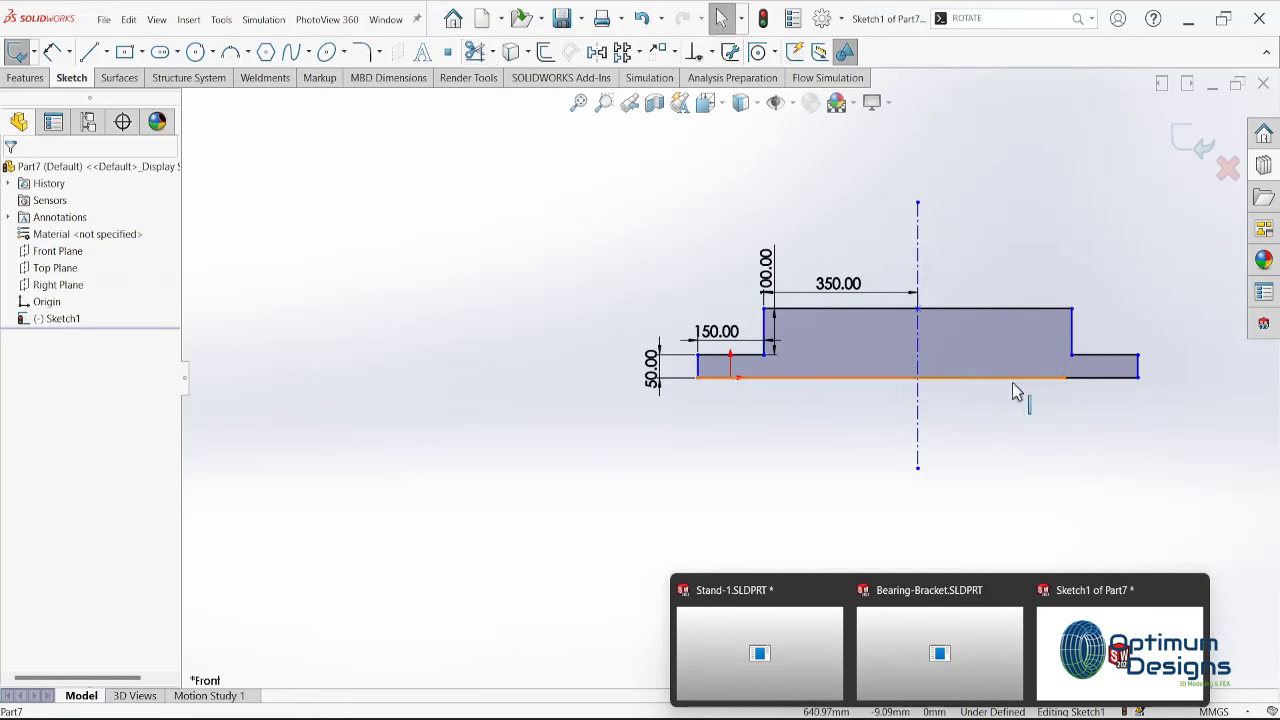
{"action": "left_click", "coordinate": [1015, 390]}
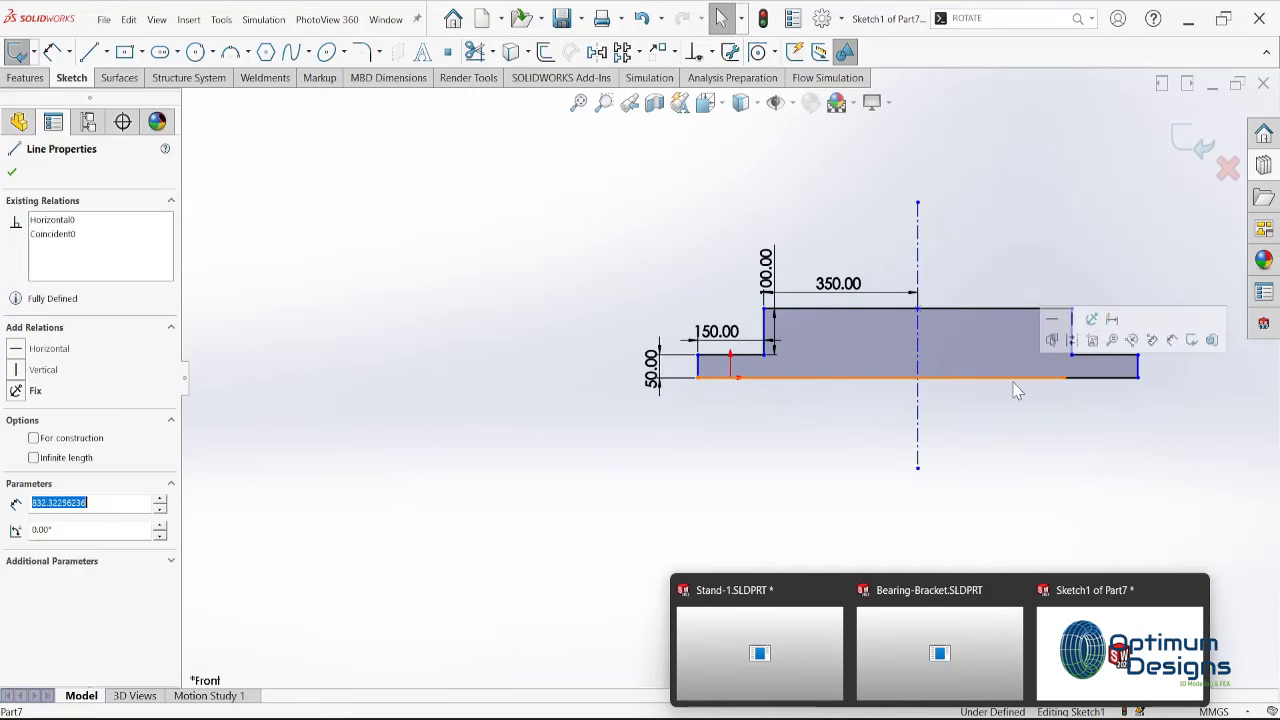
{"action": "left_click", "coordinate": [1099, 388], "text": "ctrl"}
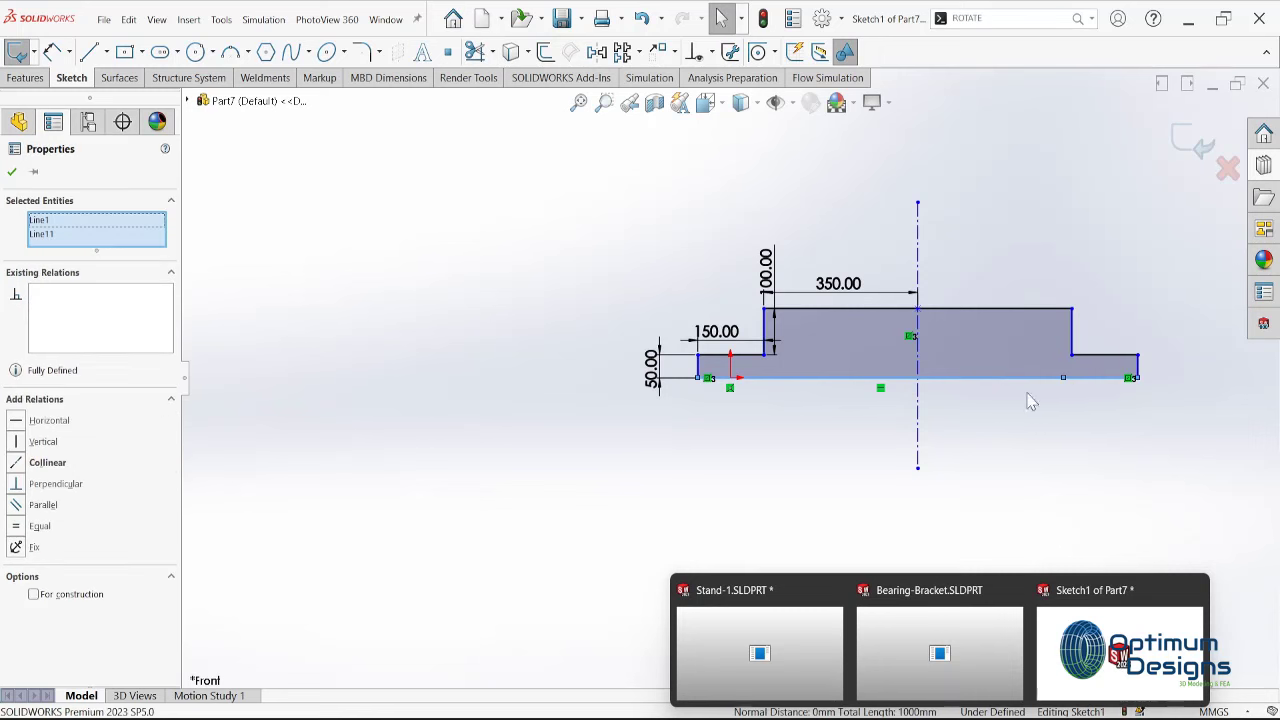
{"action": "left_click", "coordinate": [38, 594]}
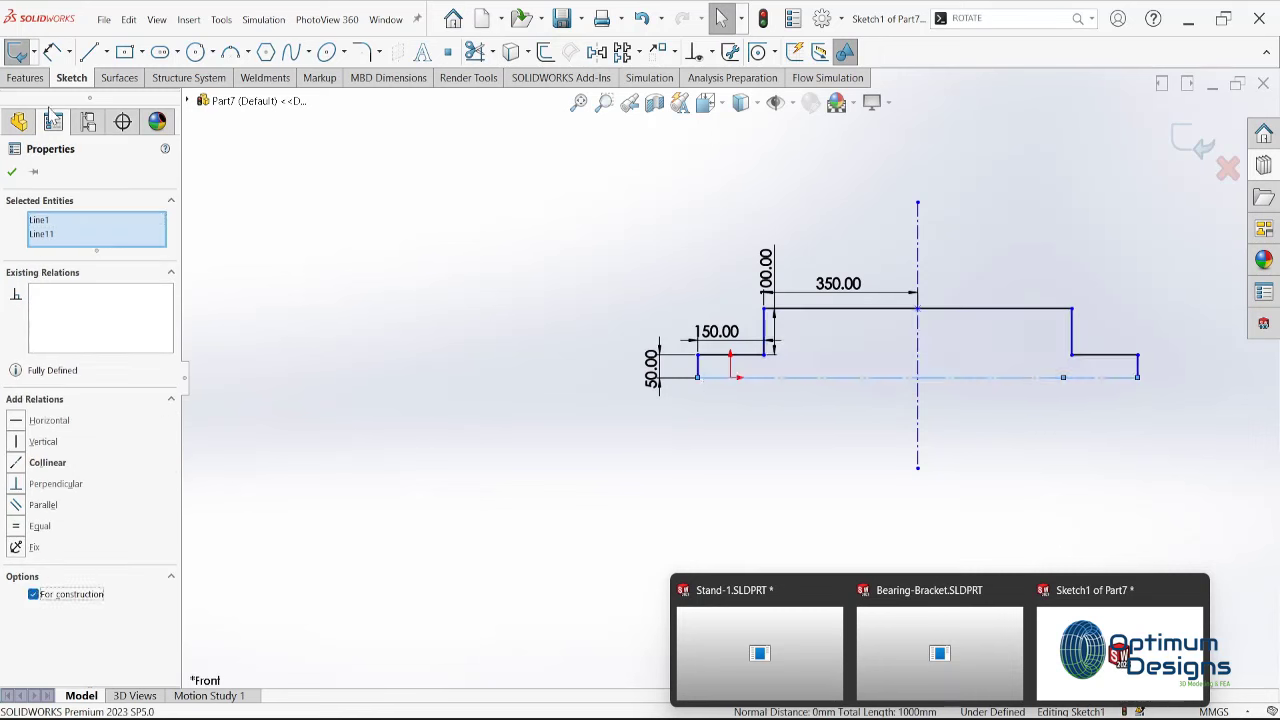
{"action": "left_click", "coordinate": [25, 78]}
{"action": "left_click", "coordinate": [16, 52]}
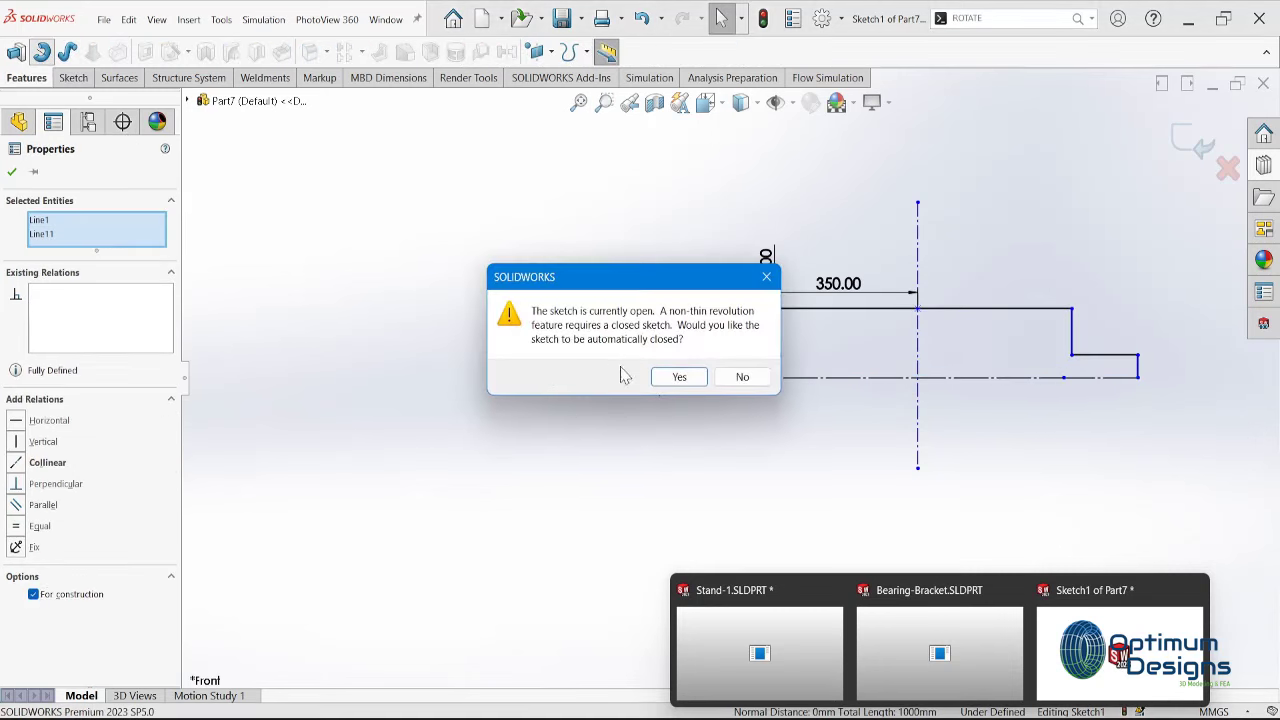
Auto-close the sketch and revolve it 360° about the bottom construction line
{"action": "left_click", "coordinate": [676, 378]}
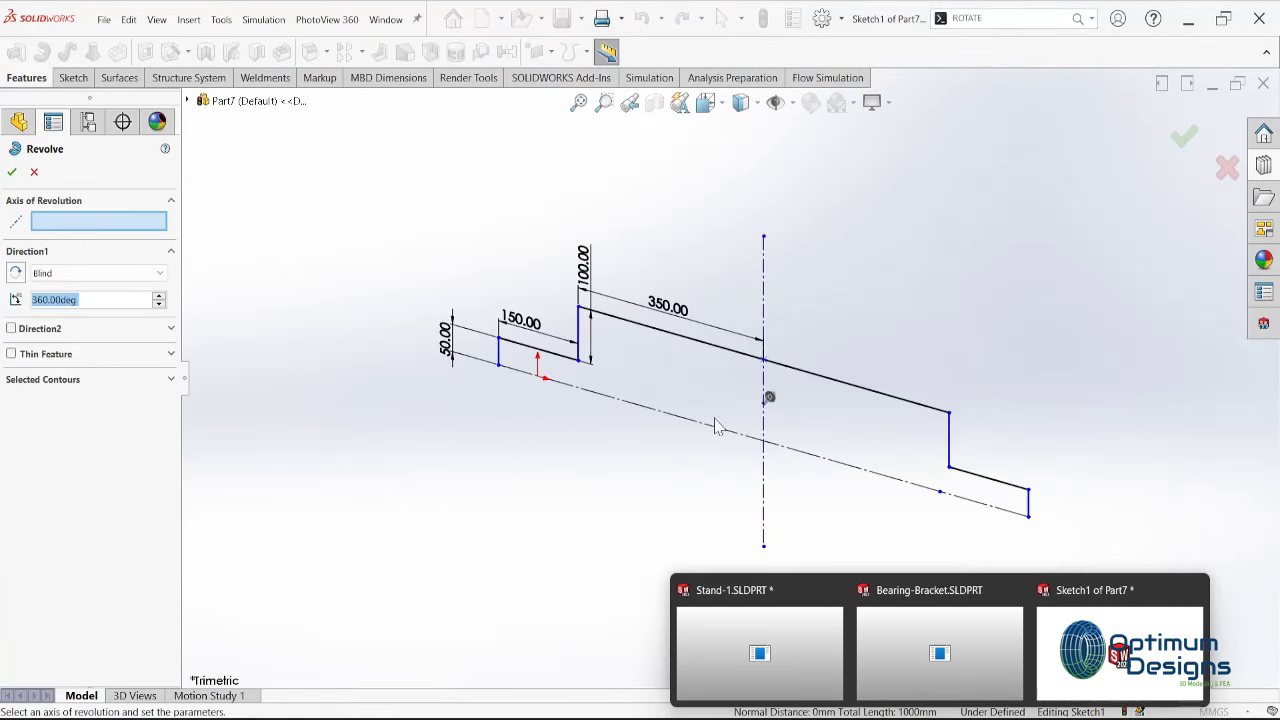
{"action": "left_click", "coordinate": [716, 428]}
{"action": "right_click", "coordinate": [716, 432]}
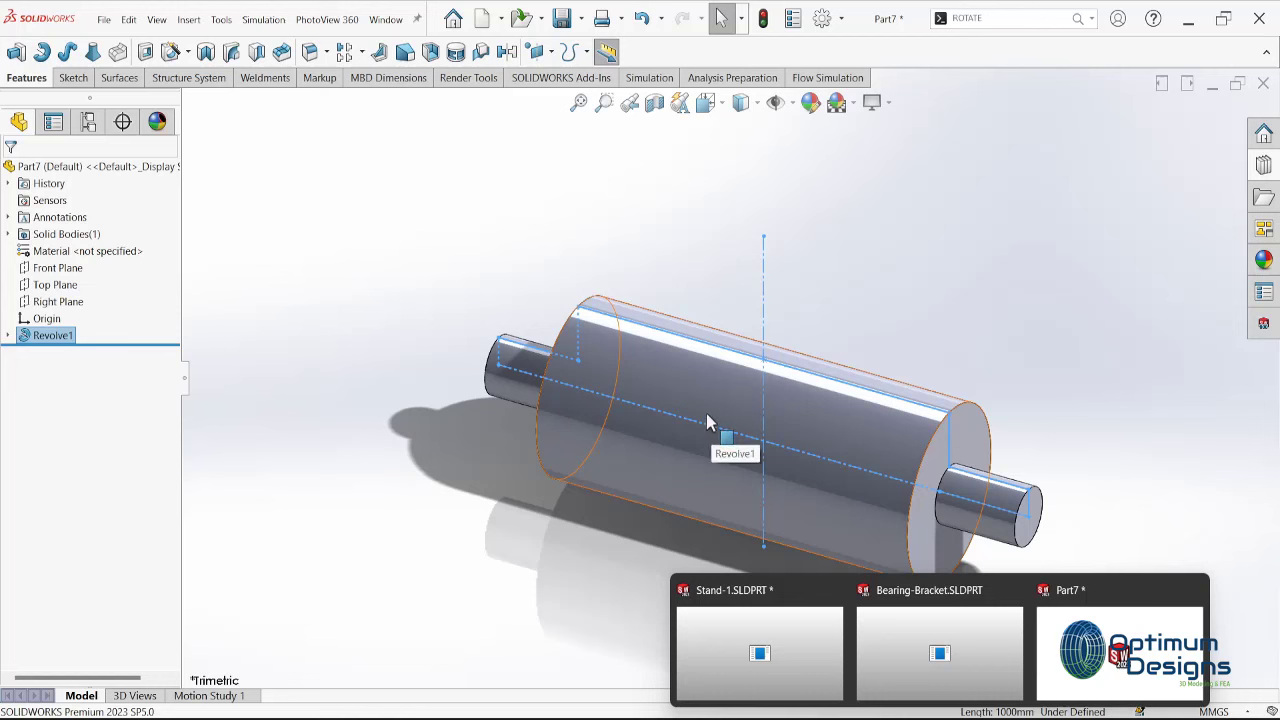
{"action": "middle_click_drag", "start_coordinate": [634, 393], "coordinate": [690, 300]}
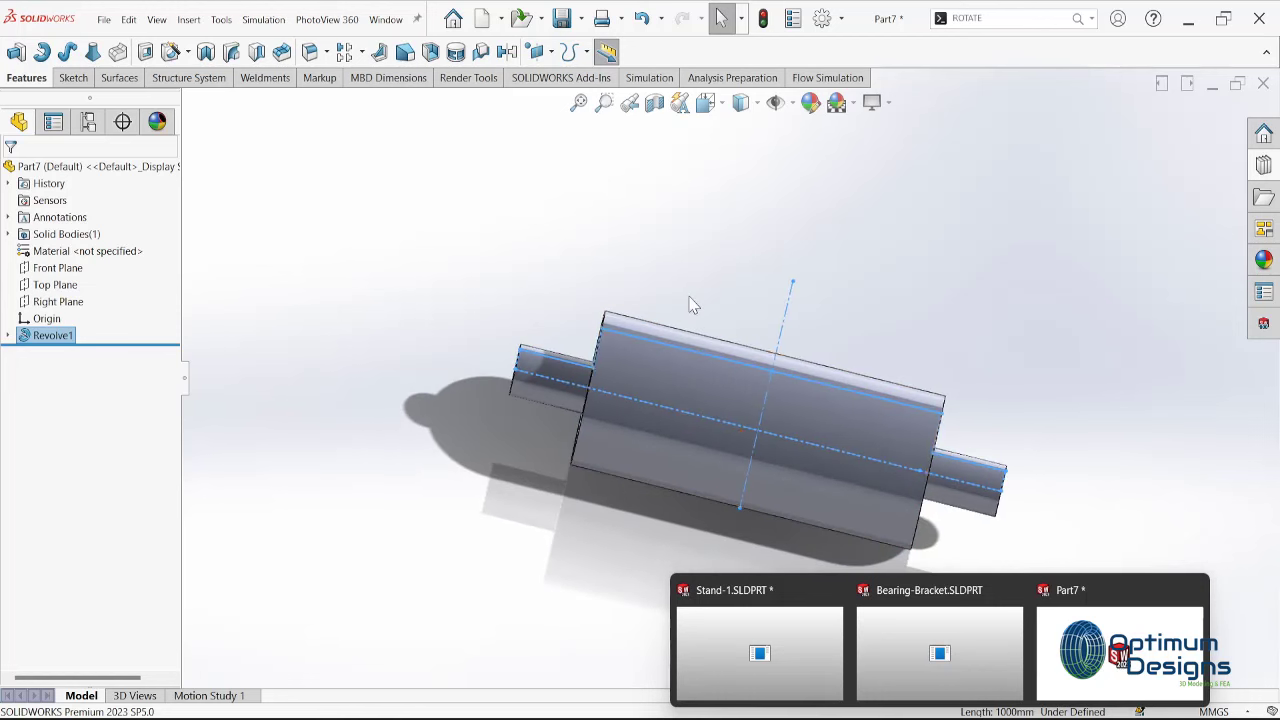
Open the material editor for the shaft part
{"action": "right_click", "coordinate": [78, 236]}
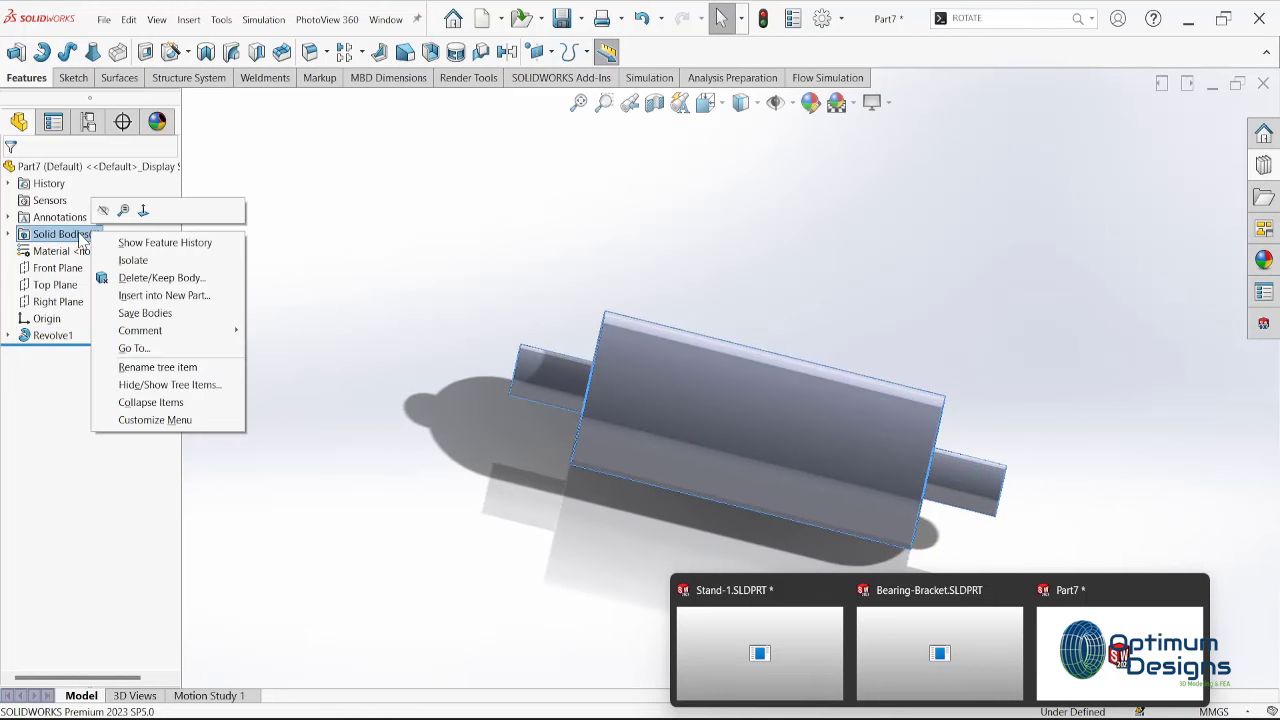
{"action": "right_click", "coordinate": [77, 254]}
{"action": "left_click", "coordinate": [120, 268]}
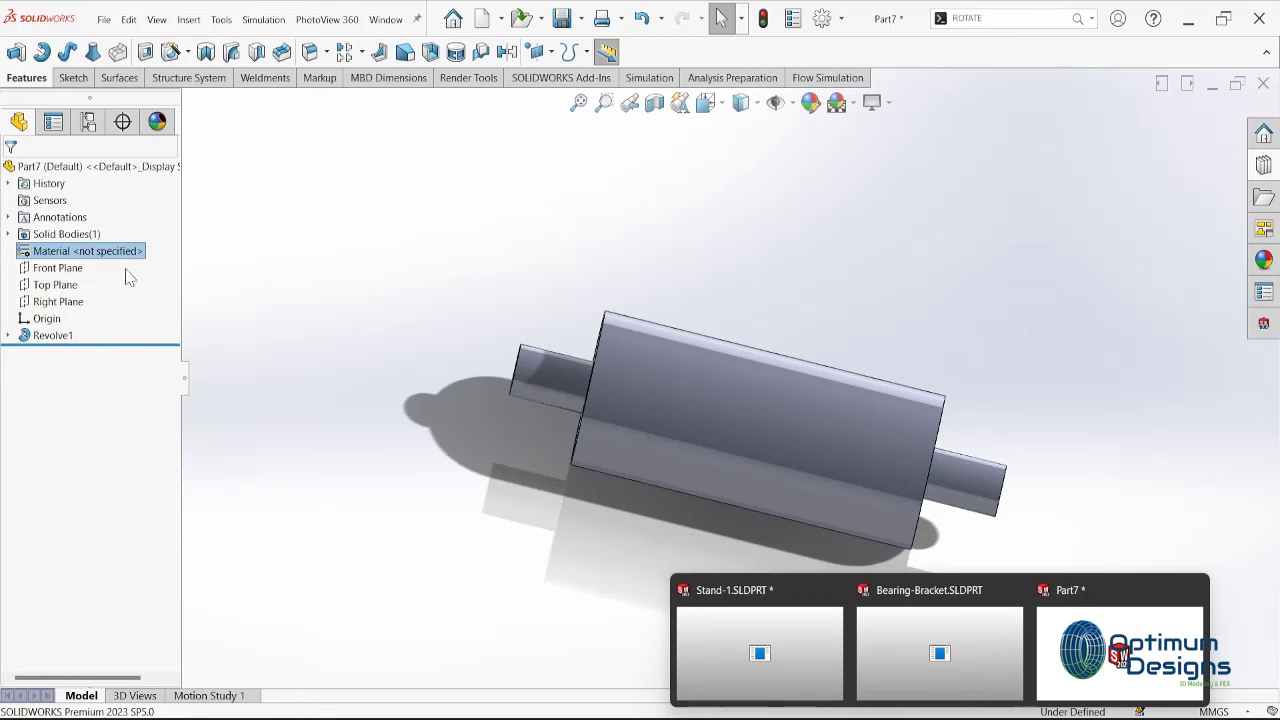
Apply Alloy Steel from the Steel materials to Part7 and close the material window
{"action": "left_click", "coordinate": [421, 540]}
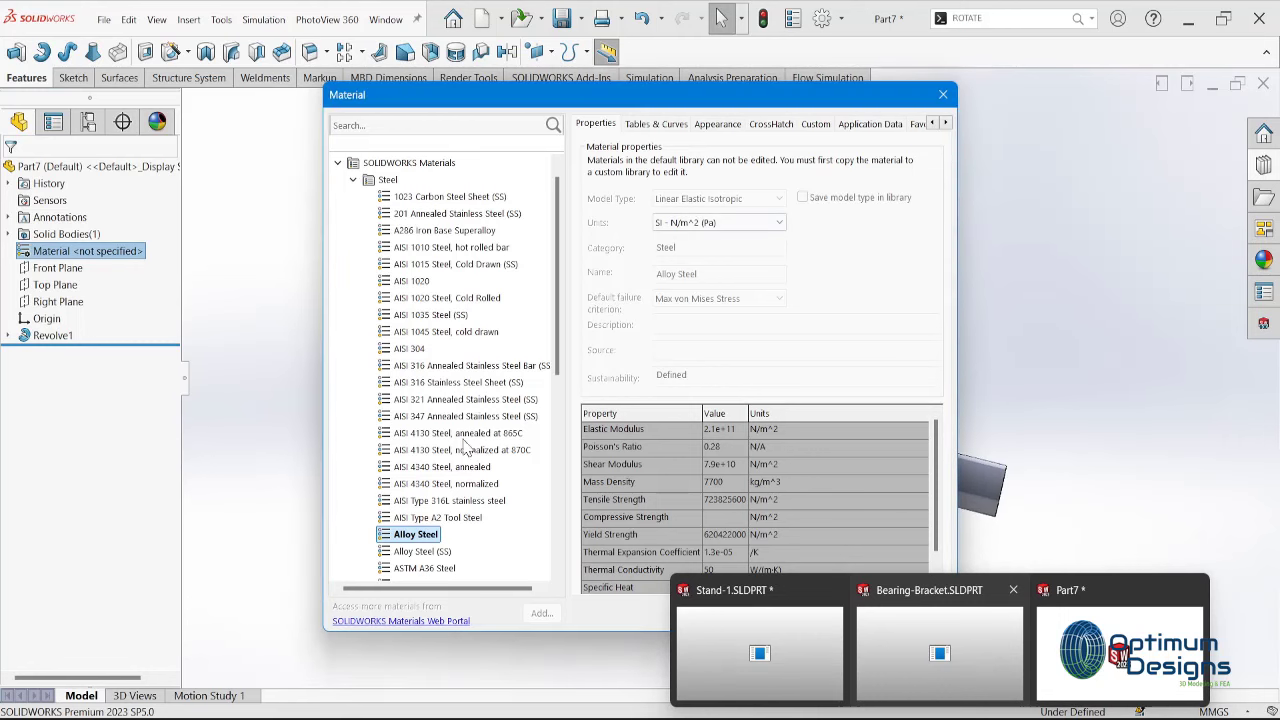
{"action": "left_click_drag", "start_coordinate": [591, 104], "coordinate": [337, 87]}
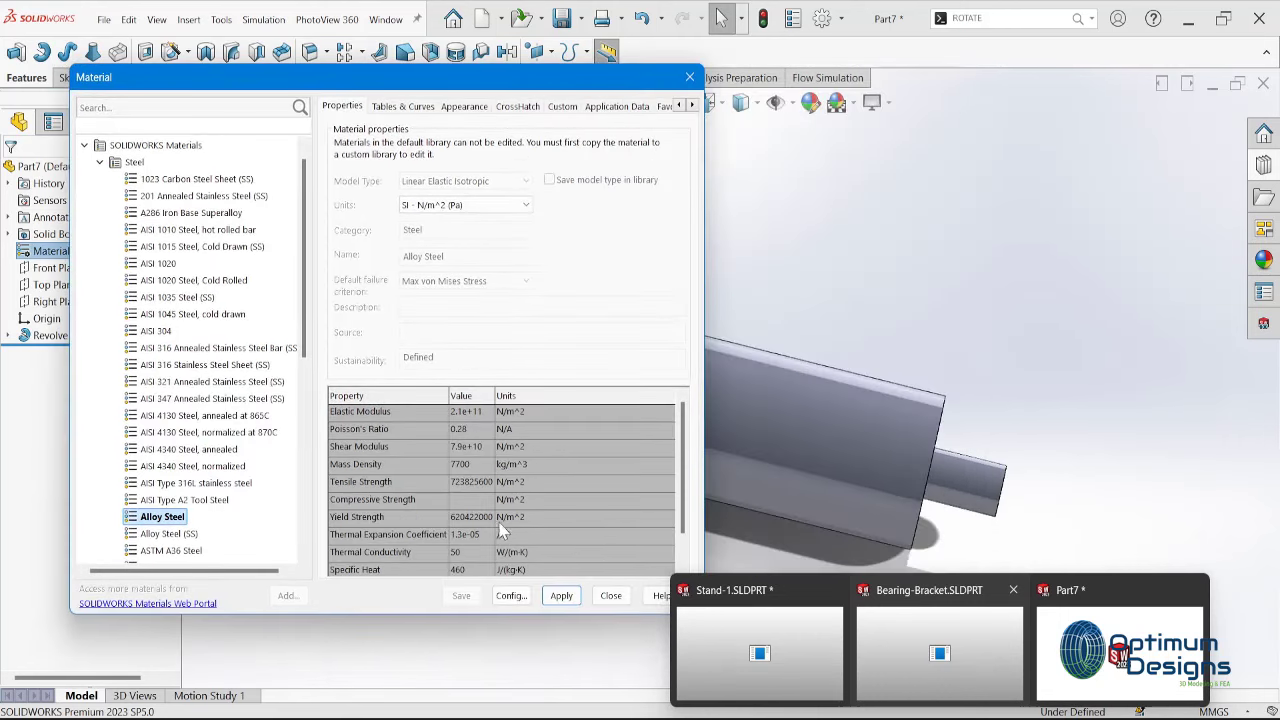
{"action": "left_click", "coordinate": [562, 596]}
{"action": "left_click", "coordinate": [610, 596]}
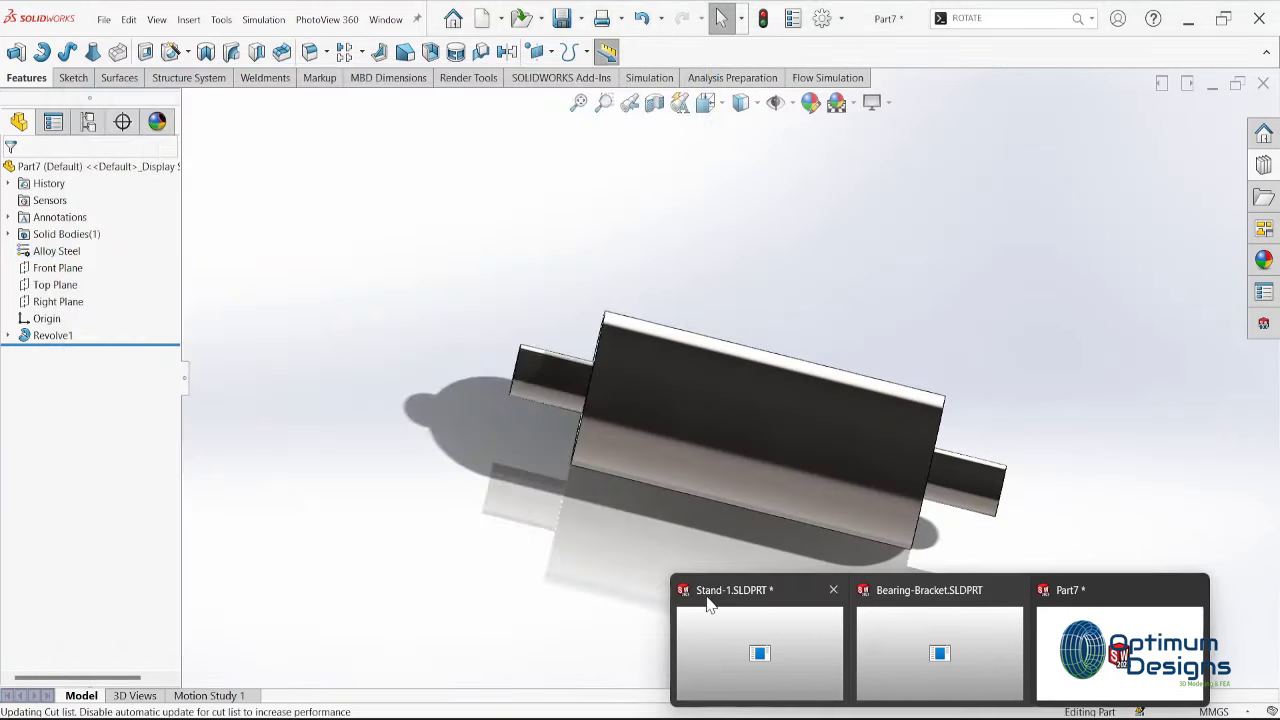
Close the Stand-1 part, choosing Save all
{"action": "left_click", "coordinate": [741, 642]}
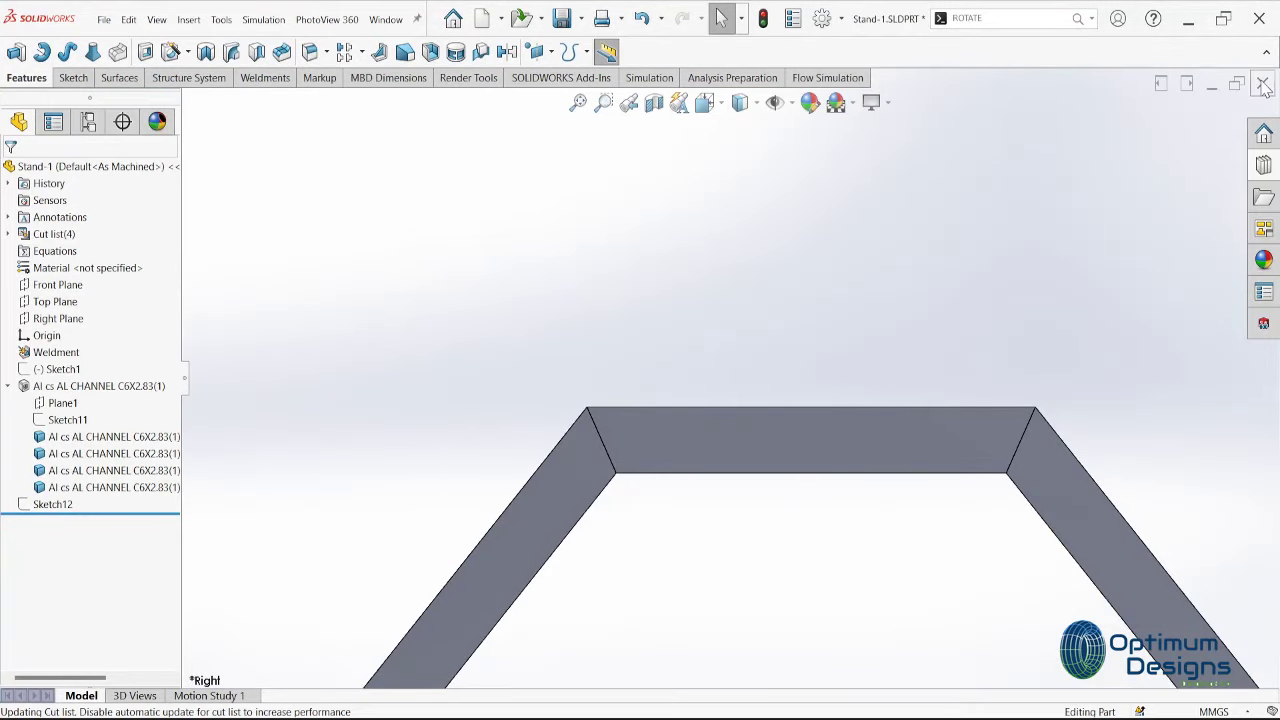
{"action": "left_click", "coordinate": [1263, 85]}
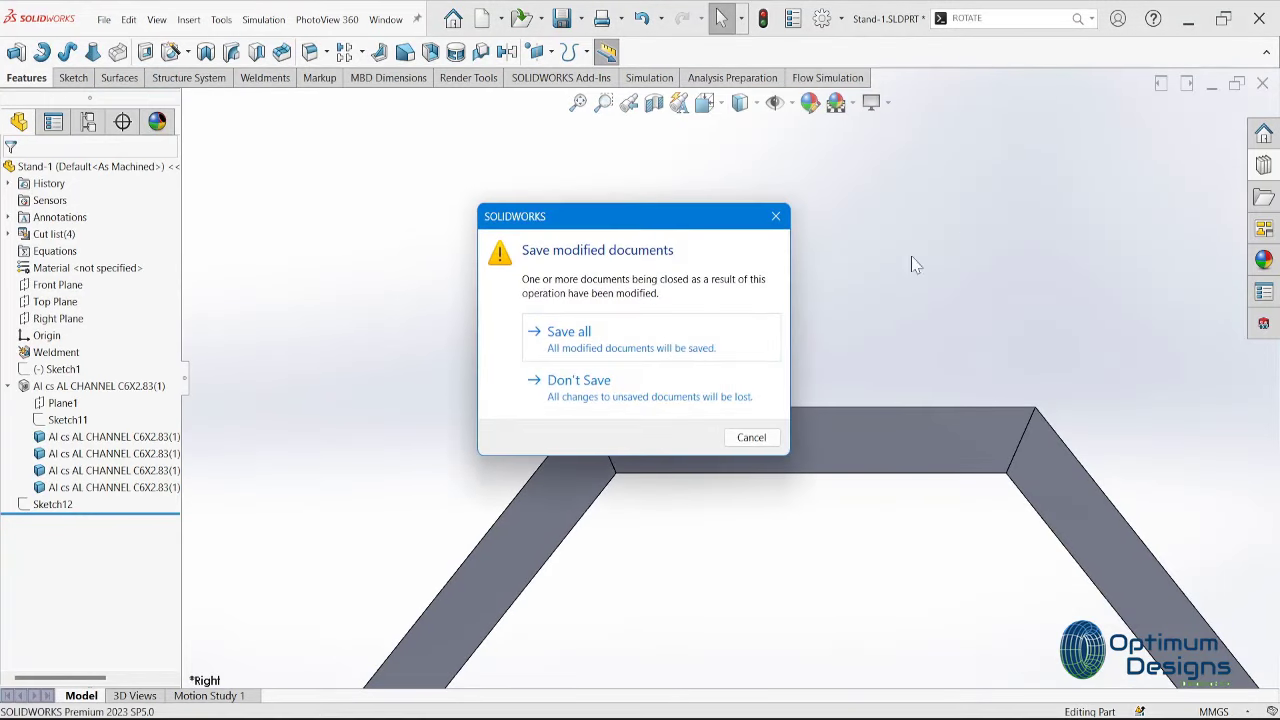
{"action": "left_click", "coordinate": [693, 343]}
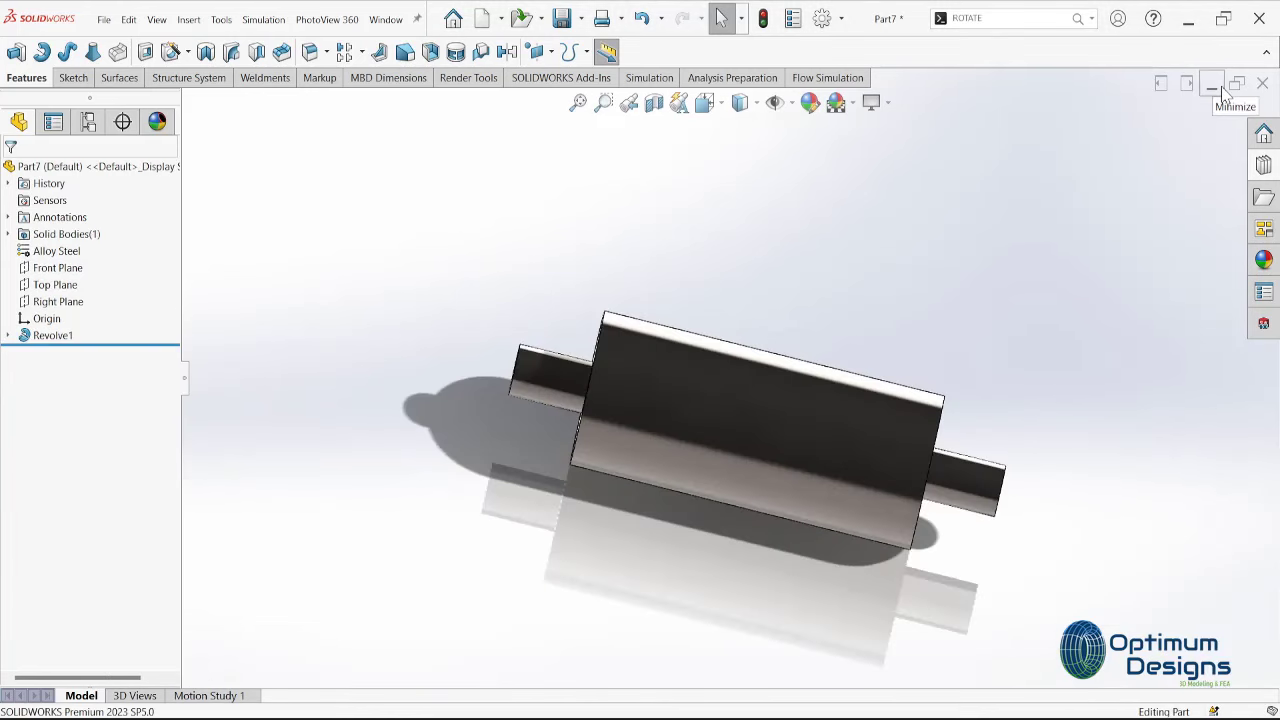
Turn Part7's shaft to the Top view and bring up the Top Plane's shortcut options
{"action": "mouse_move", "coordinate": [1100, 150]}
{"action": "middle_mouse_down"}
{"action": "mouse_move", "coordinate": [803, 240]}
{"action": "mouse_move", "coordinate": [826, 443]}
{"action": "middle_mouse_up"}
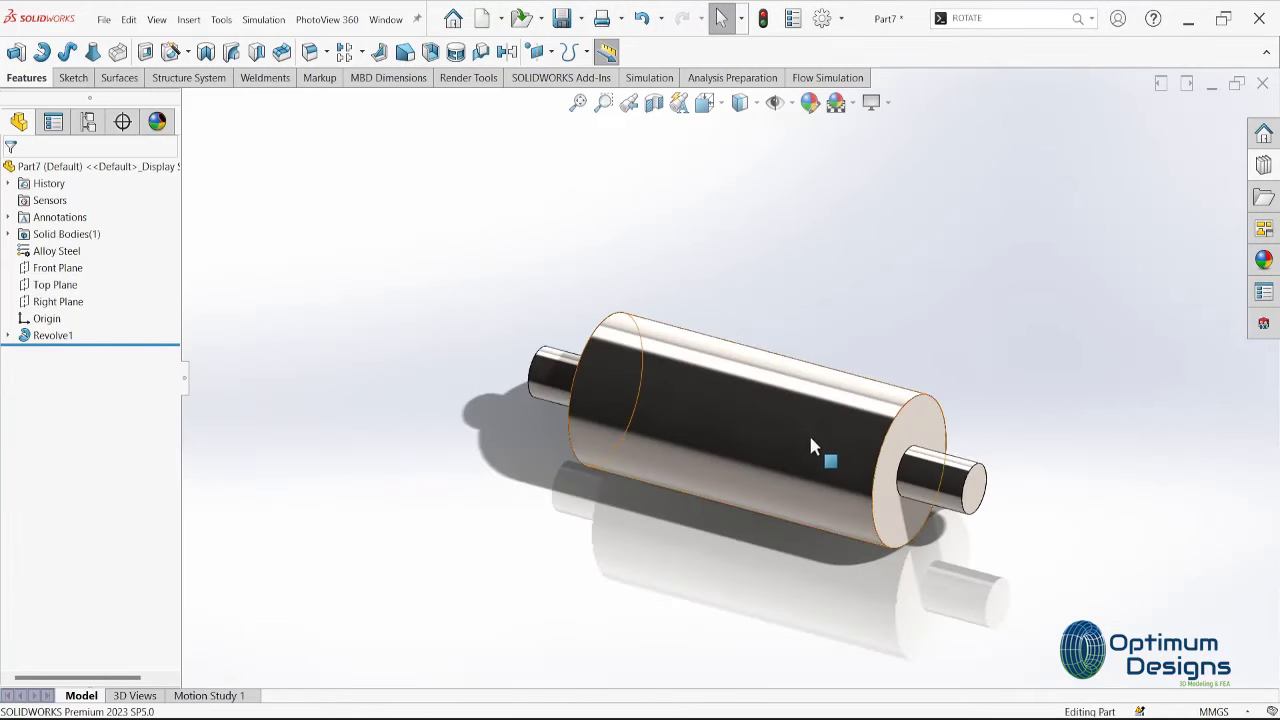
{"action": "scroll", "coordinate": [808, 432], "scroll_direction": "down", "scroll_amount": 3}
{"action": "key", "text": "space"}
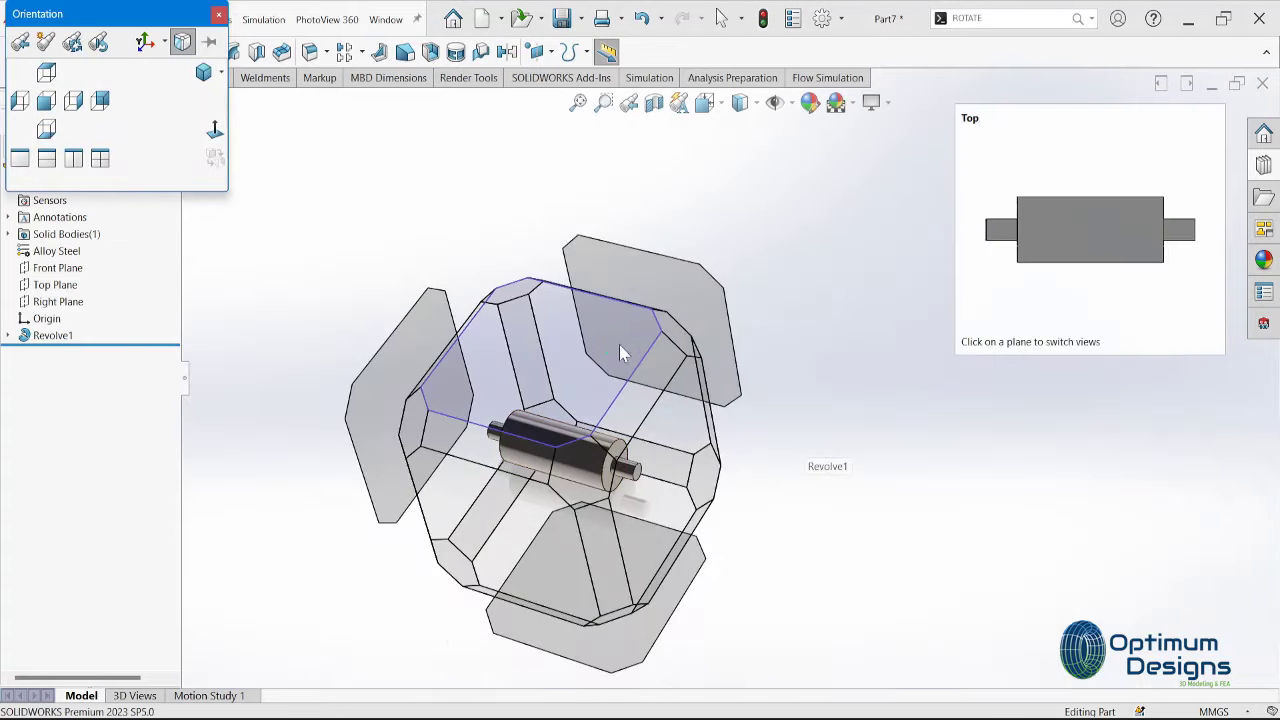
{"action": "left_click", "coordinate": [615, 346]}
{"action": "right_click", "coordinate": [518, 240]}
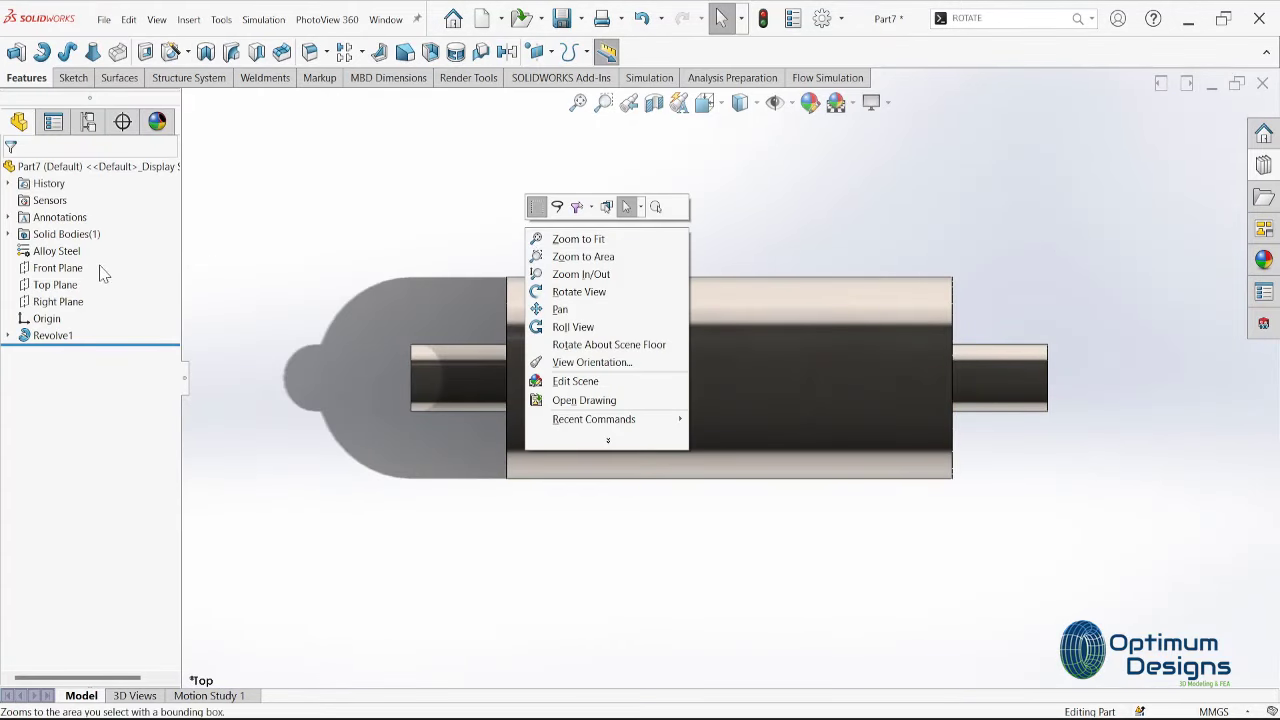
{"action": "right_click", "coordinate": [58, 288]}
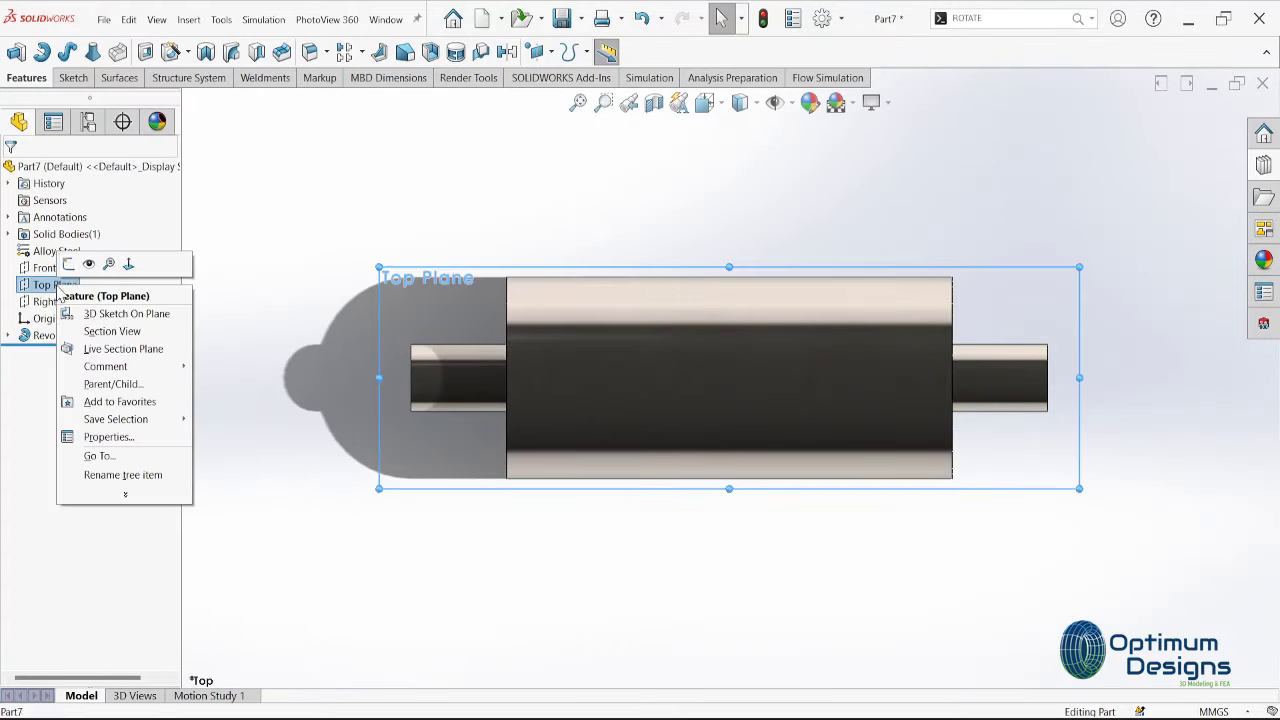
Start a sketch on the Top Plane with a 700 mm axial centerline between the shaft steps
{"action": "left_click", "coordinate": [68, 263]}
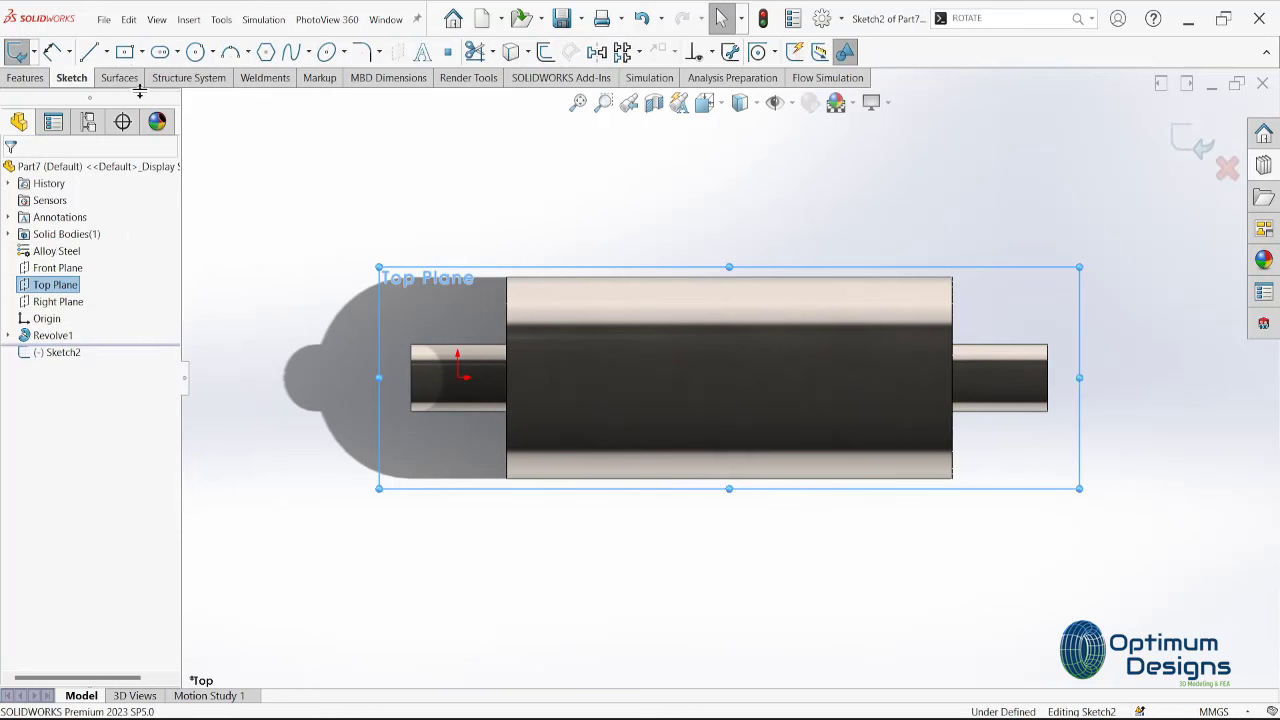
{"action": "left_click", "coordinate": [106, 52]}
{"action": "left_click", "coordinate": [125, 92]}
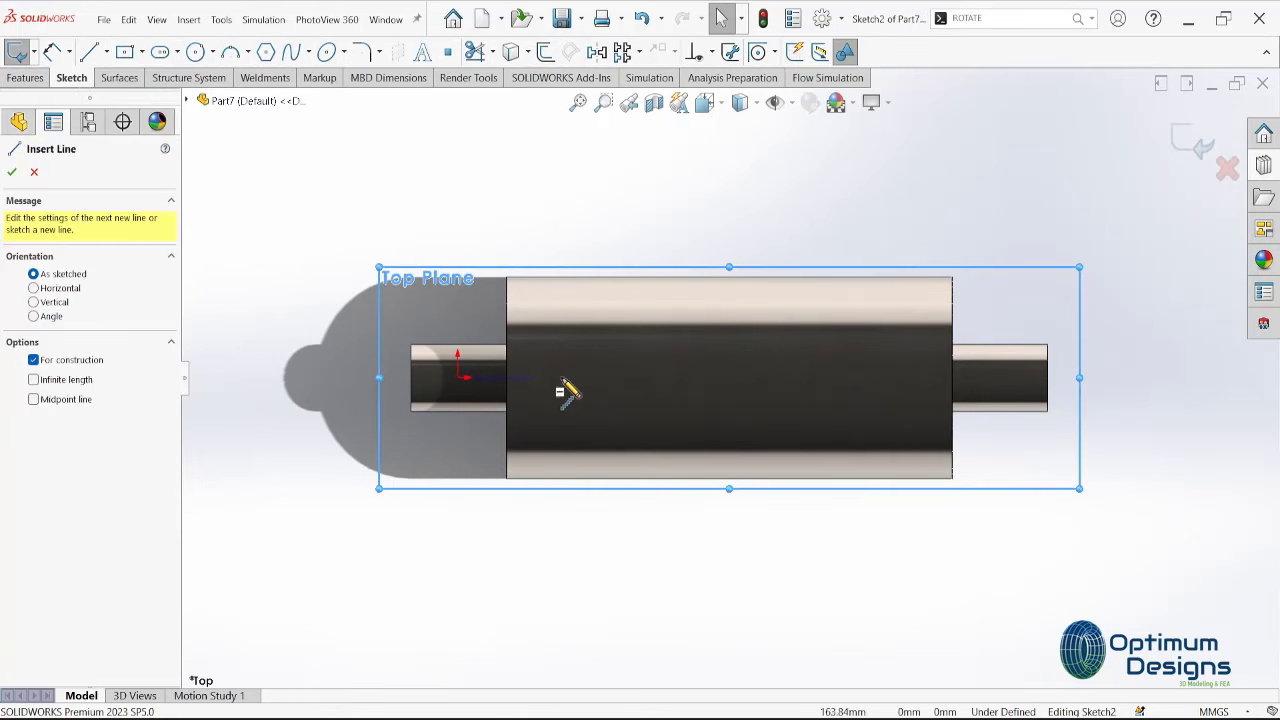
{"action": "left_click", "coordinate": [507, 377]}
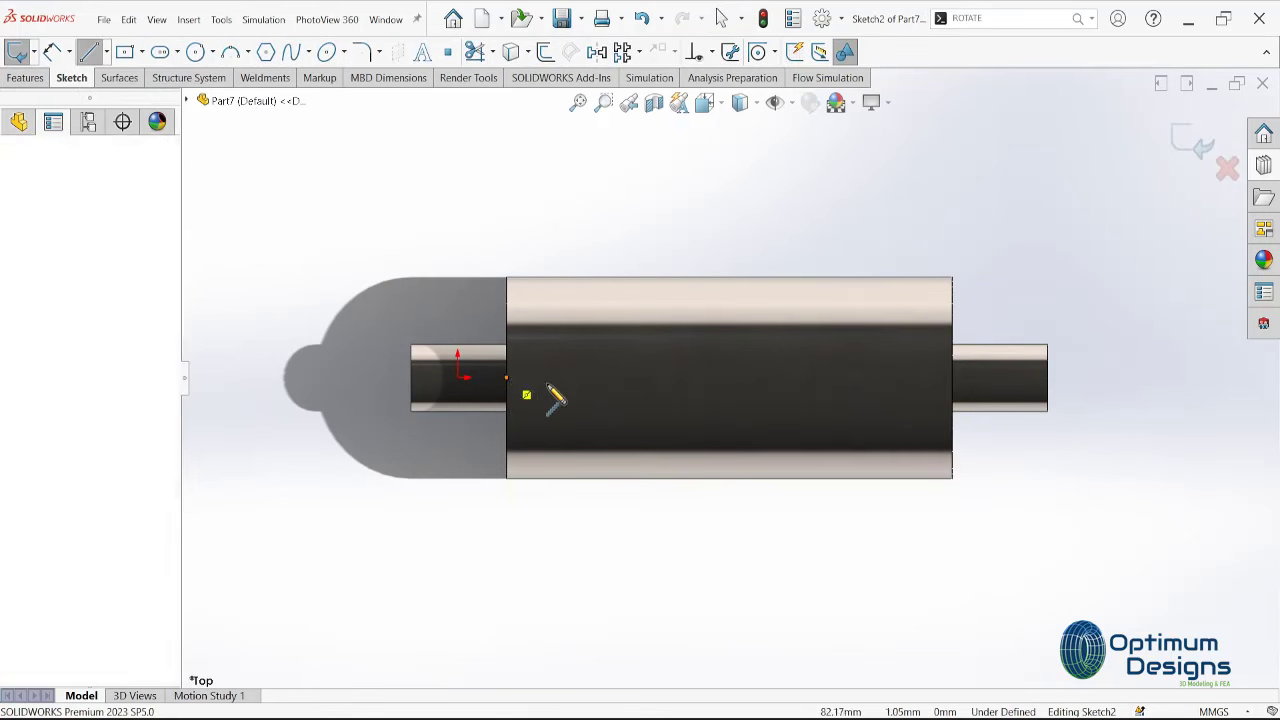
{"action": "left_click", "coordinate": [953, 378]}
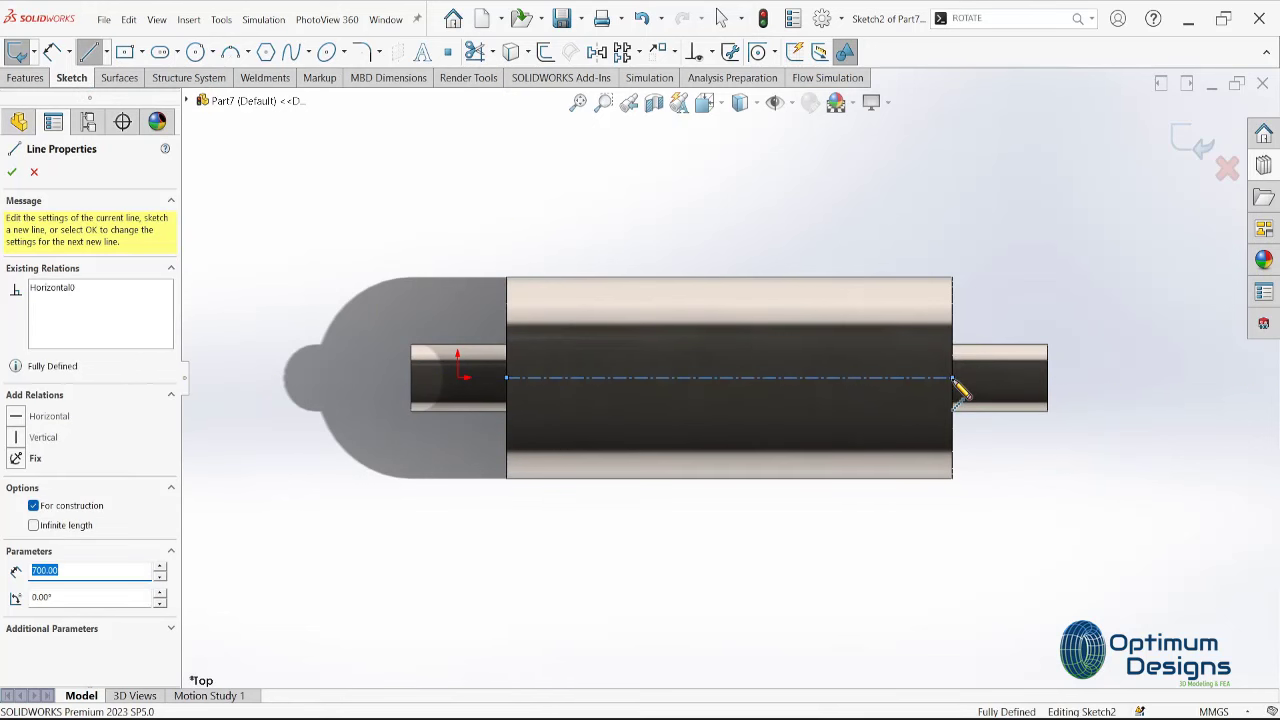
{"action": "key", "text": "Escape"}
{"action": "key", "text": "Escape"}
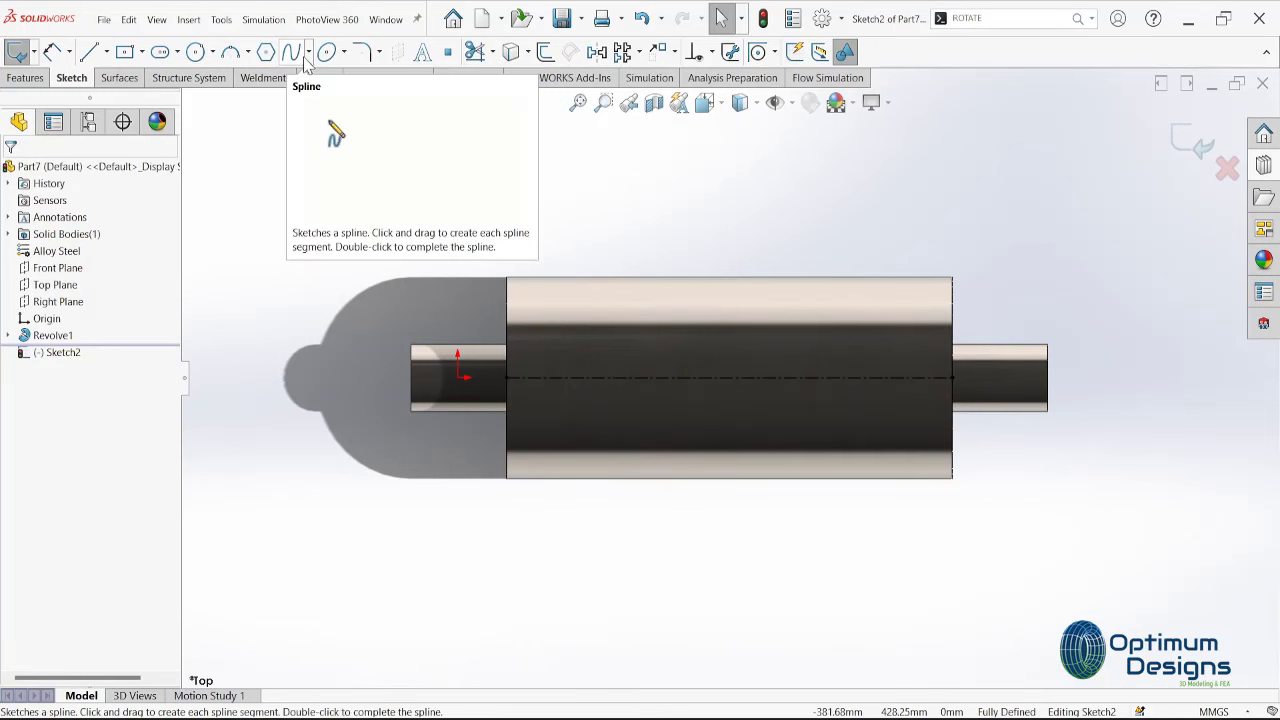
Draw a vertical centerline from the large section's top edge to its bottom edge
{"action": "left_click", "coordinate": [106, 52]}
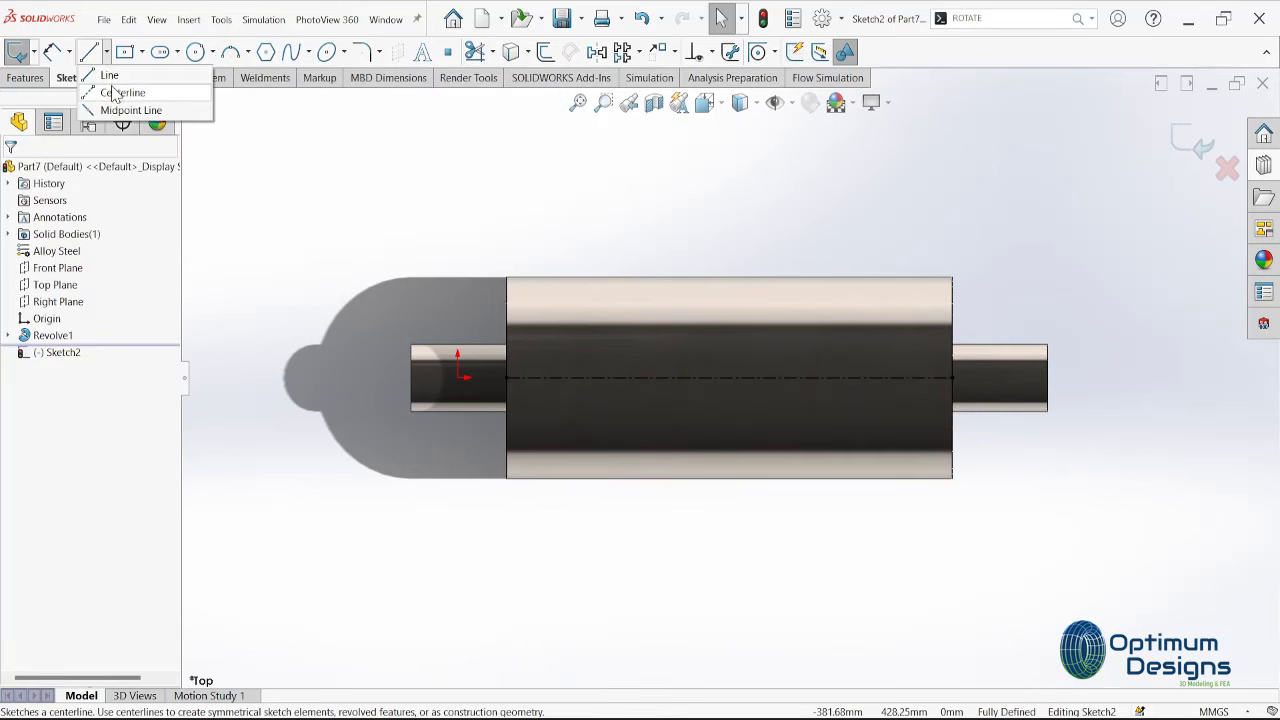
{"action": "left_click", "coordinate": [113, 93]}
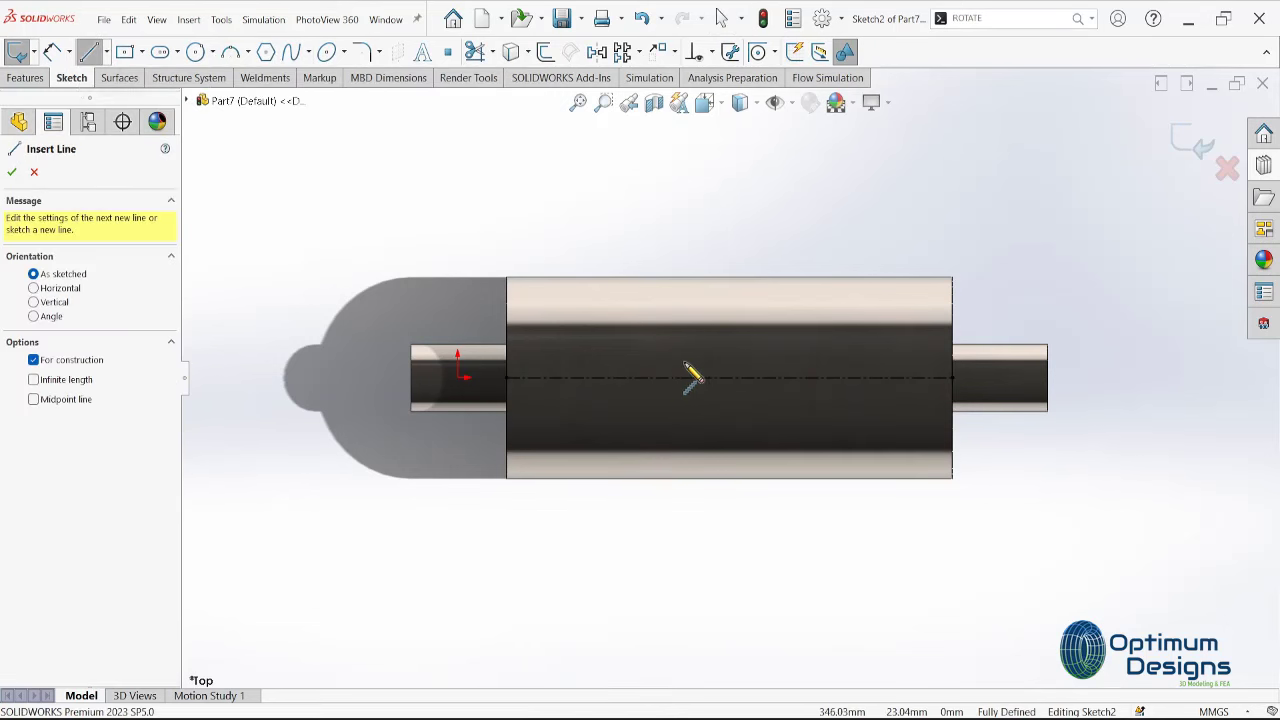
{"action": "left_click", "coordinate": [729, 278]}
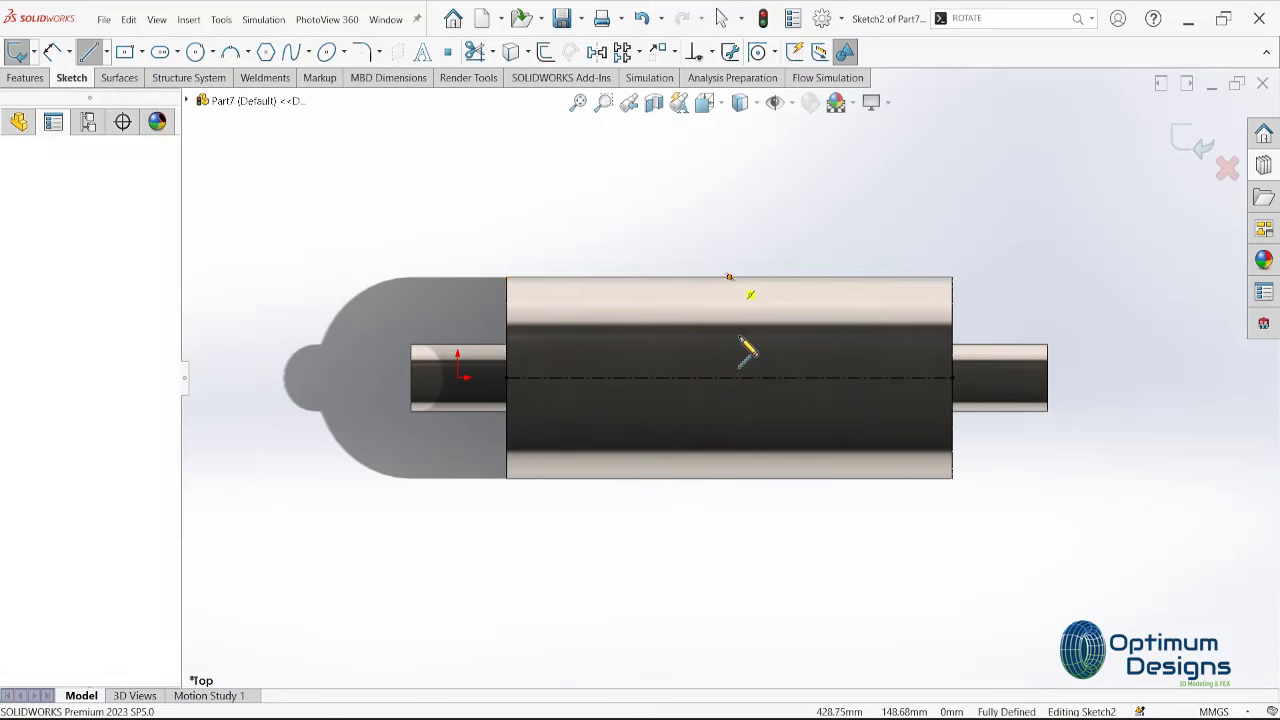
{"action": "left_click", "coordinate": [729, 478]}
{"action": "right_click", "coordinate": [733, 482]}
{"action": "left_click", "coordinate": [770, 505]}
{"action": "key", "text": "Escape"}
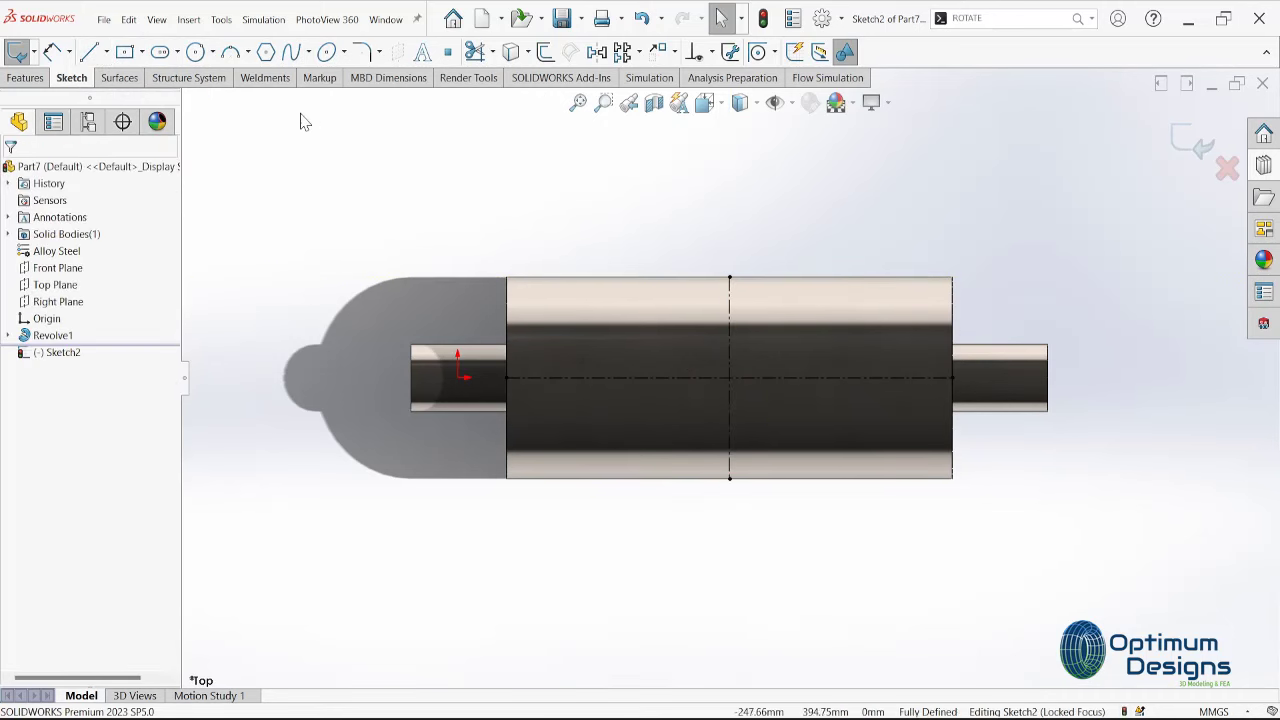
Sketch a spline from the left axis point through the centerline top to the right axis point
{"action": "left_click", "coordinate": [291, 54]}
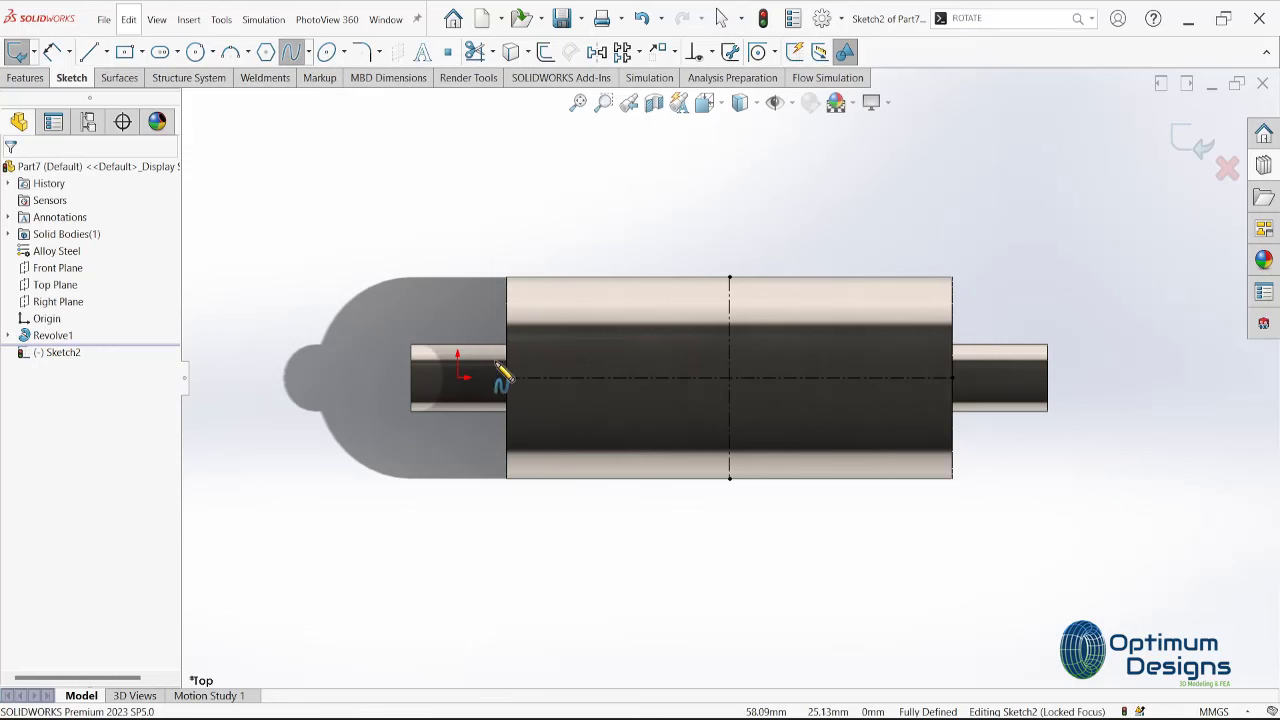
{"action": "left_click", "coordinate": [507, 378]}
{"action": "left_click", "coordinate": [729, 278]}
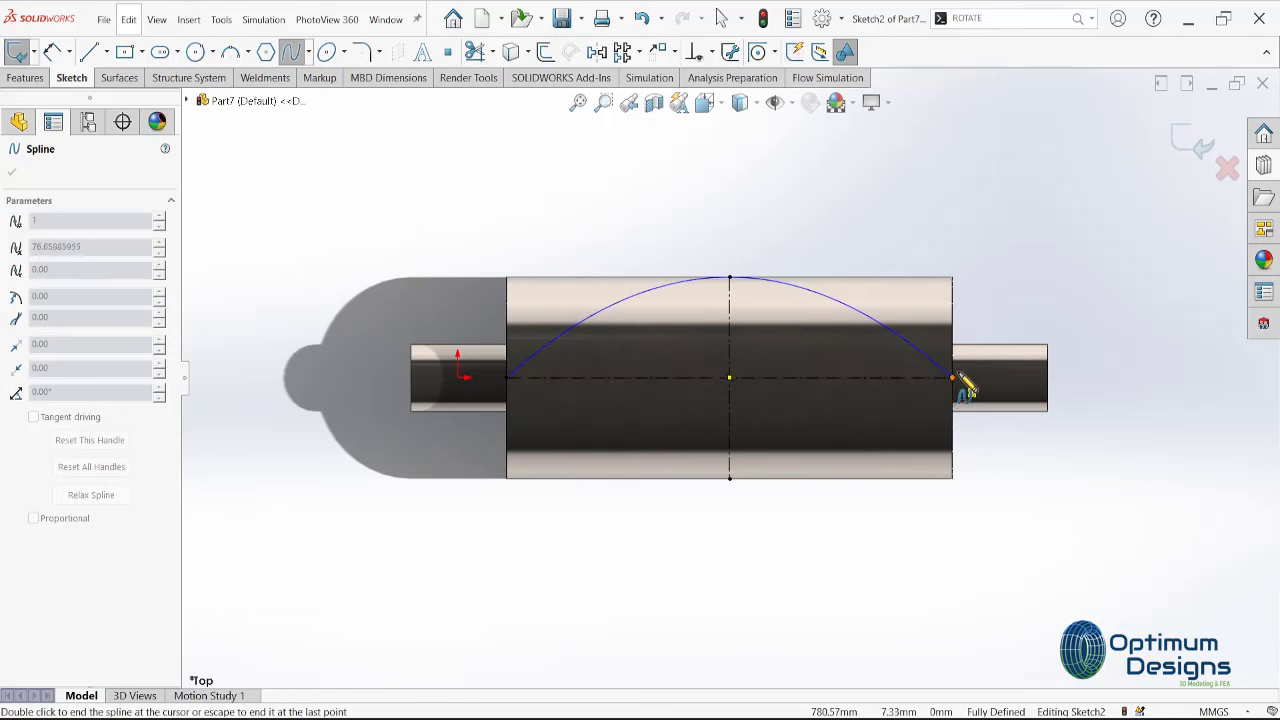
{"action": "right_click", "coordinate": [953, 378]}
{"action": "left_click", "coordinate": [990, 384]}
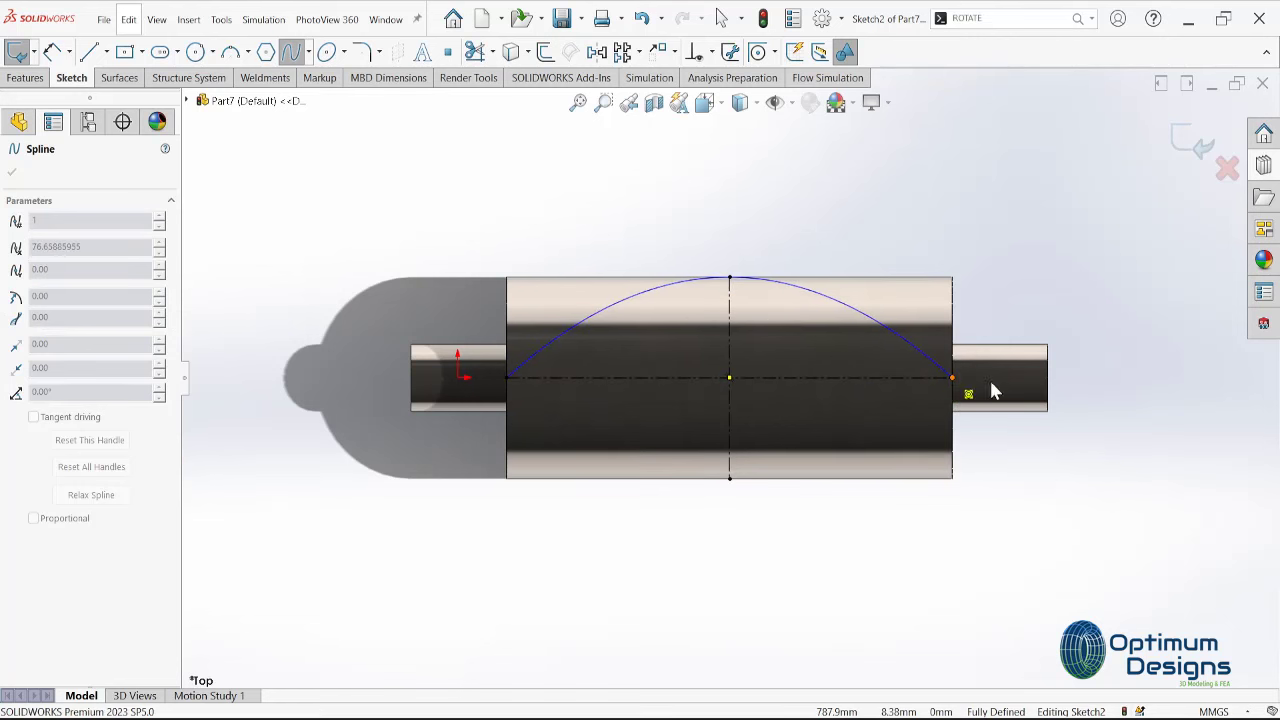
Drag the spline's end handles to flatten both ends toward horizontal
{"action": "left_click", "coordinate": [754, 286]}
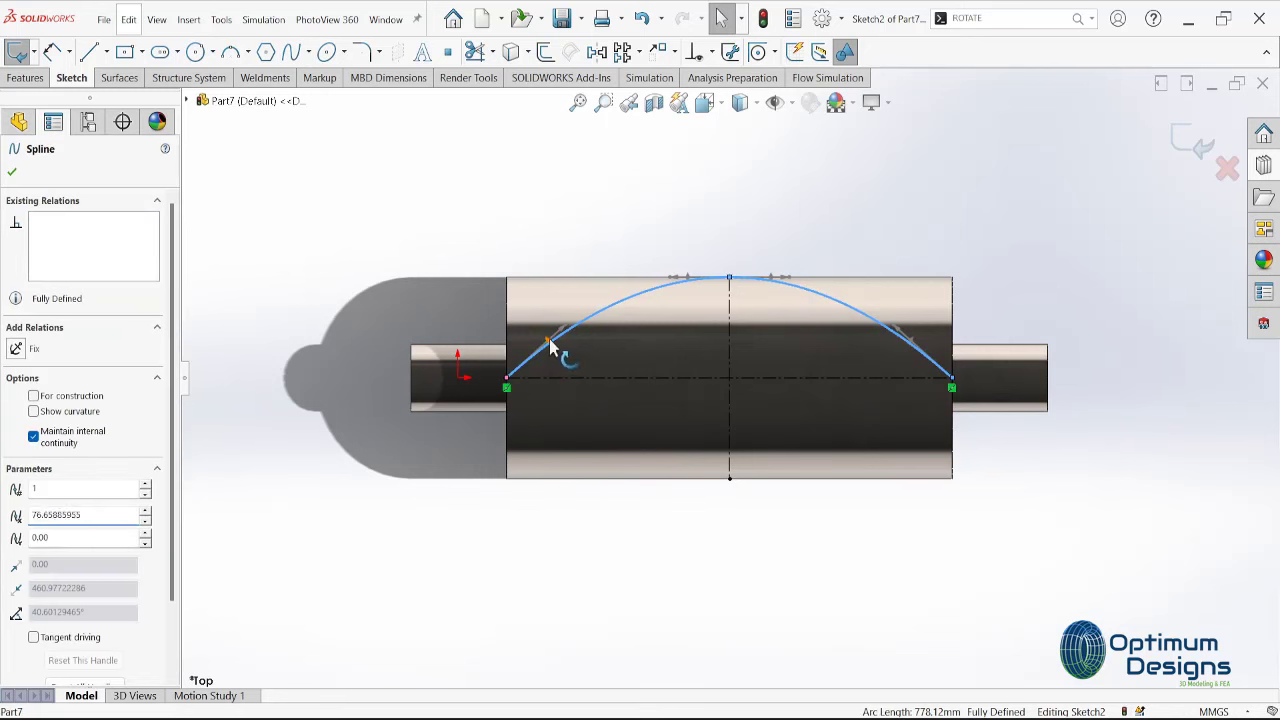
{"action": "left_click_drag", "start_coordinate": [555, 348], "coordinate": [568, 381]}
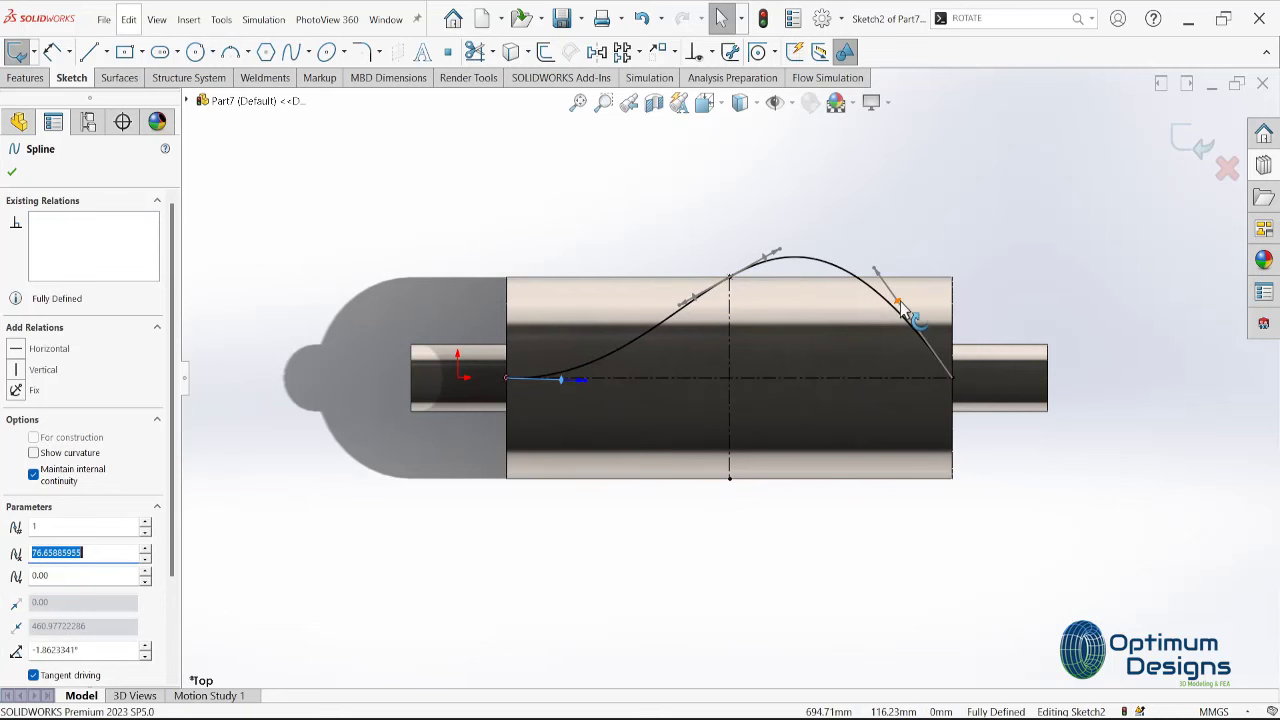
{"action": "left_click_drag", "start_coordinate": [900, 305], "coordinate": [874, 382]}
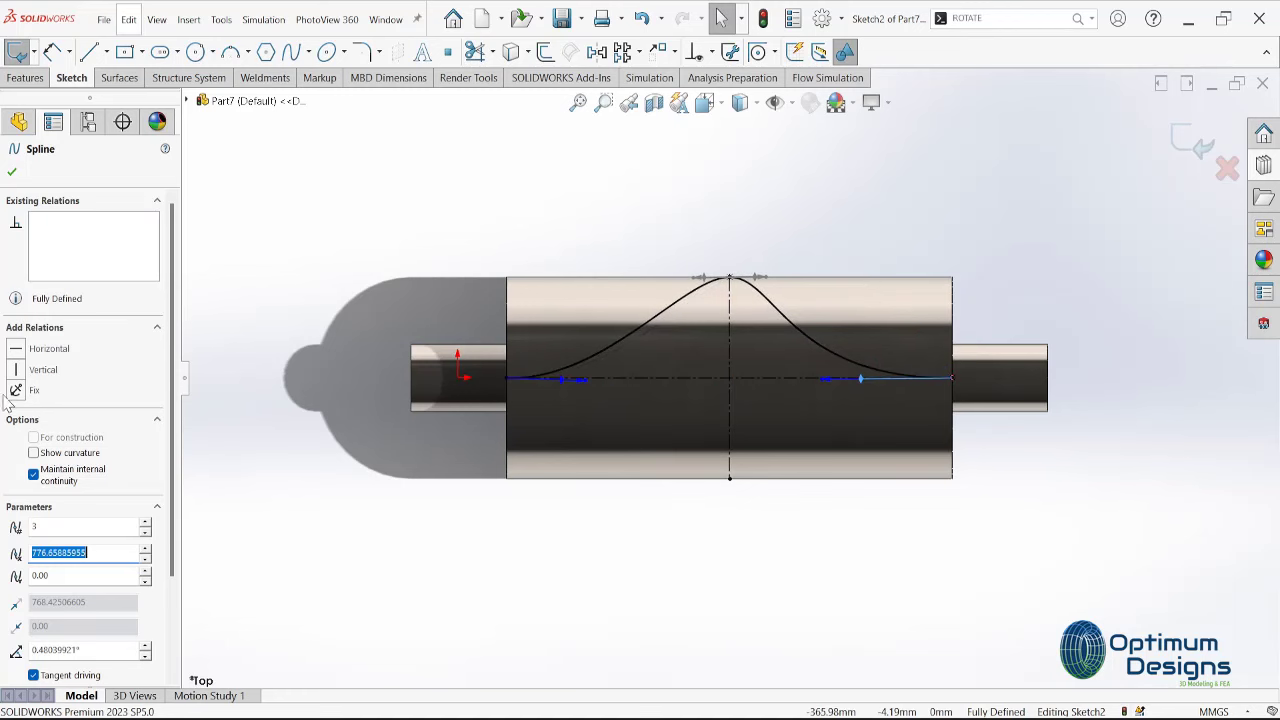
{"action": "scroll", "coordinate": [566, 420], "scroll_direction": "down", "scroll_amount": 2}
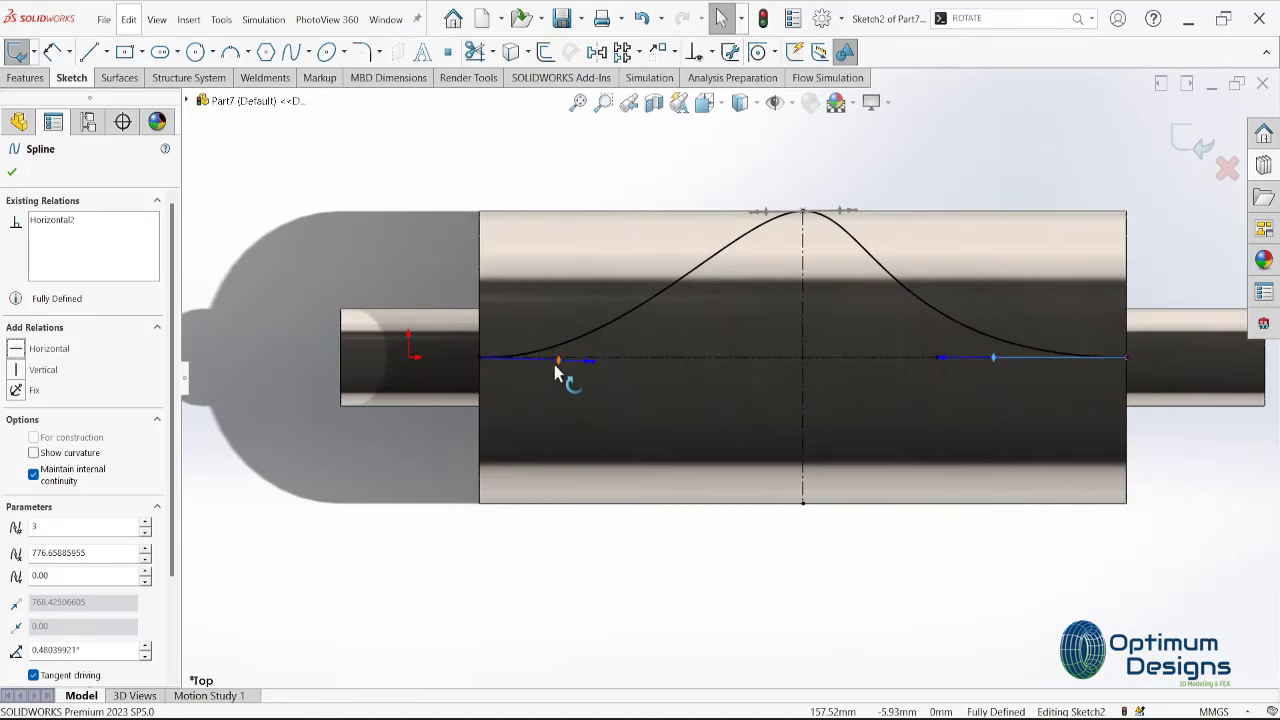
Add Horizontal relations to the left end and peak tangent handles, fully defining the spline
{"action": "left_click", "coordinate": [557, 360]}
{"action": "left_click", "coordinate": [27, 350]}
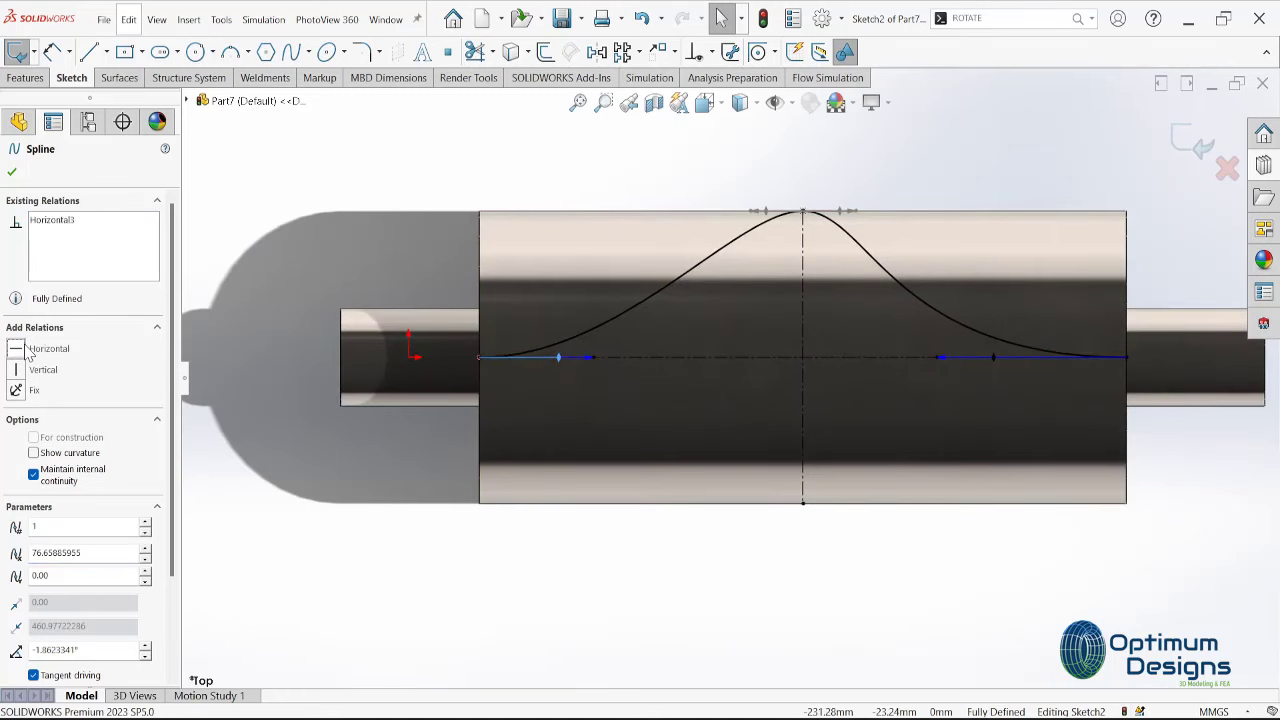
{"action": "scroll", "coordinate": [840, 200], "scroll_direction": "down", "scroll_amount": 1}
{"action": "left_click", "coordinate": [840, 228]}
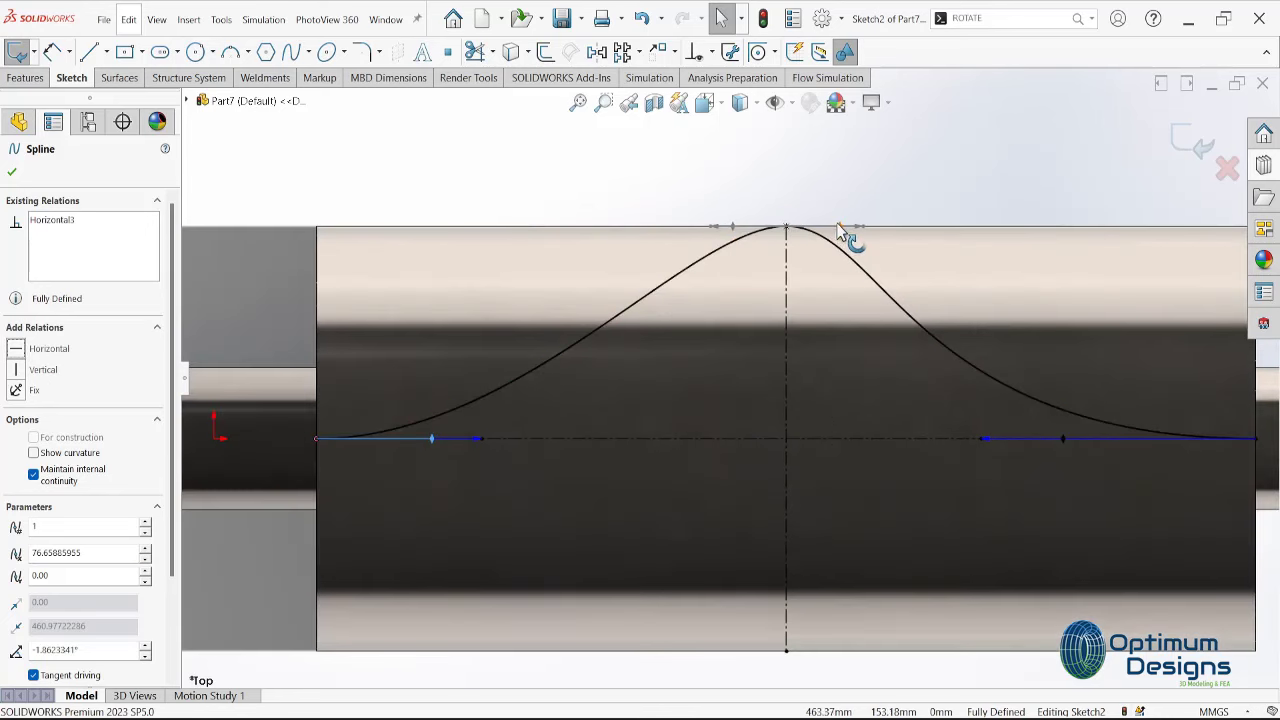
{"action": "left_click", "coordinate": [16, 349]}
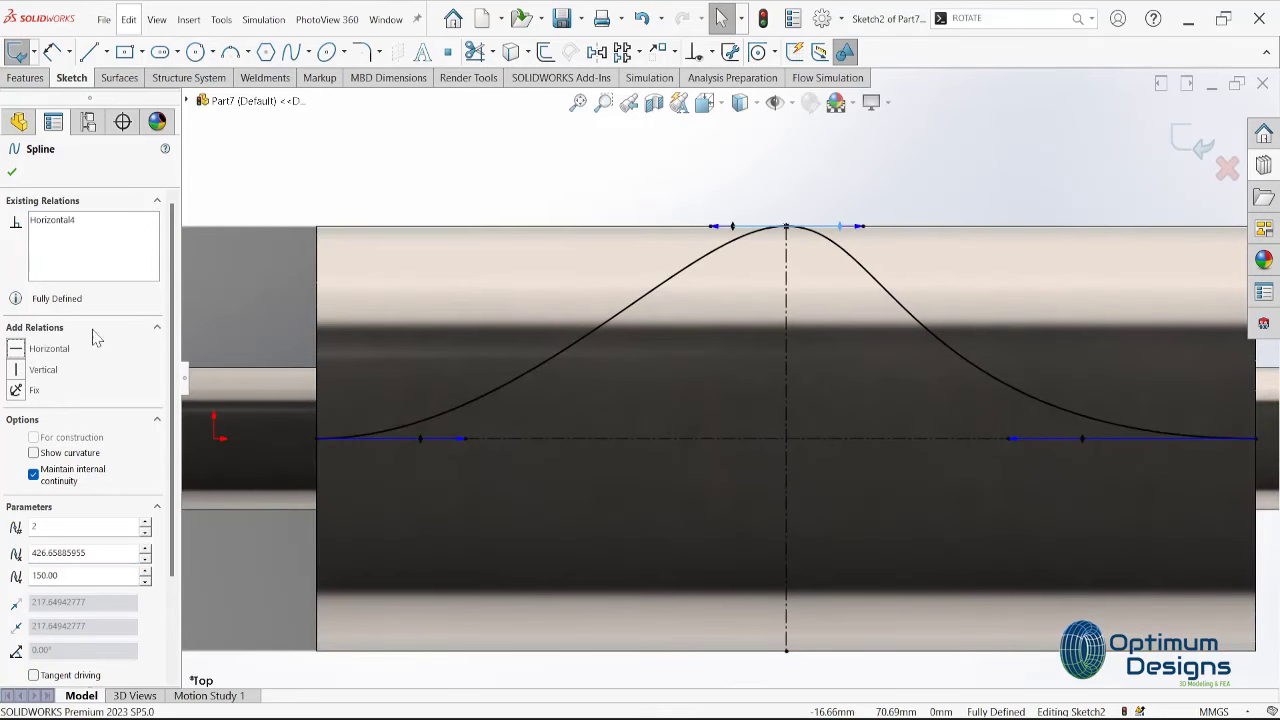
{"action": "scroll", "coordinate": [586, 240], "scroll_direction": "up", "scroll_amount": 3}
{"action": "mouse_move", "coordinate": [720, 336]}
{"action": "middle_mouse_down"}
{"action": "mouse_move", "coordinate": [645, 311]}
{"action": "mouse_move", "coordinate": [671, 311]}
{"action": "middle_mouse_up"}
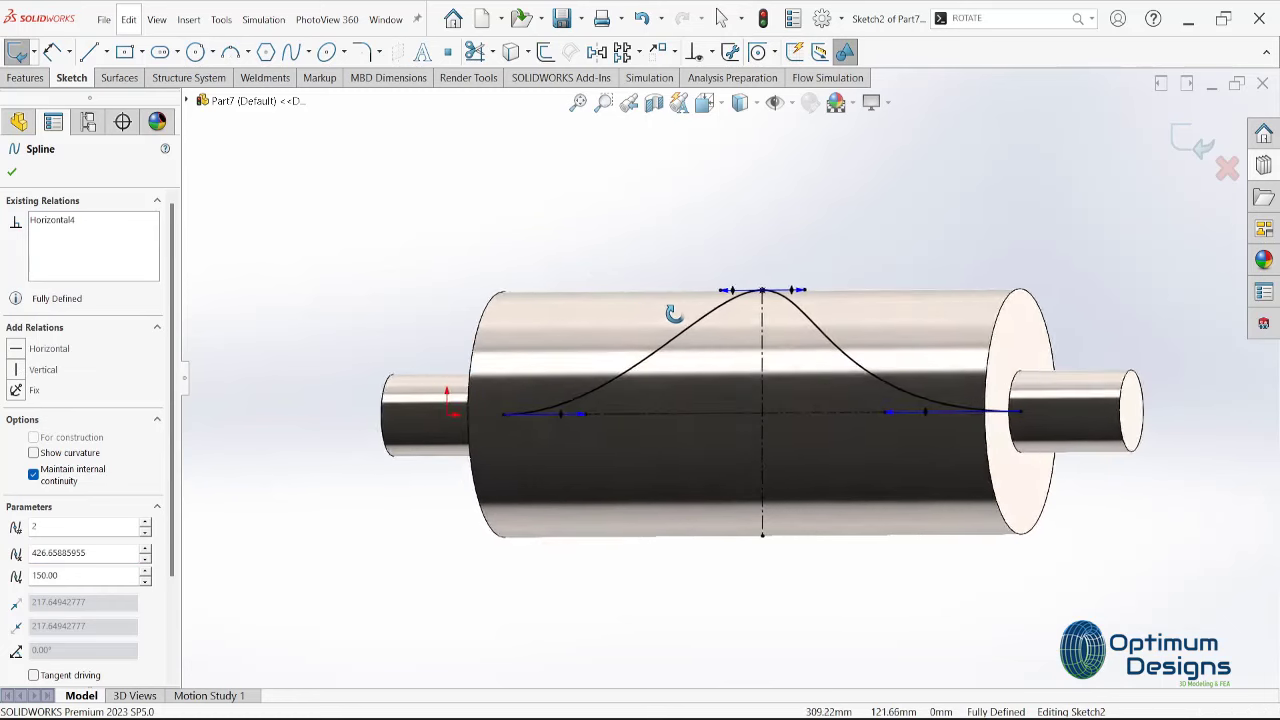
{"action": "left_click", "coordinate": [12, 177]}
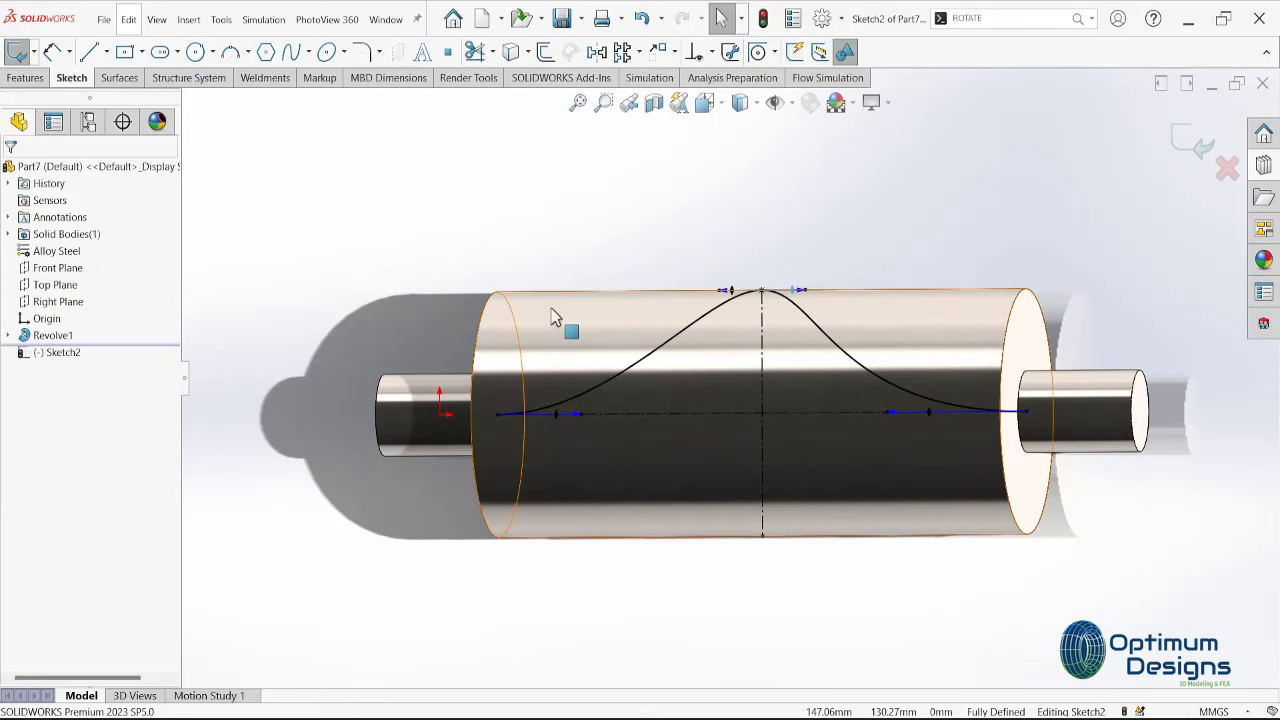
{"action": "middle_click_drag", "start_coordinate": [571, 277], "coordinate": [573, 302]}
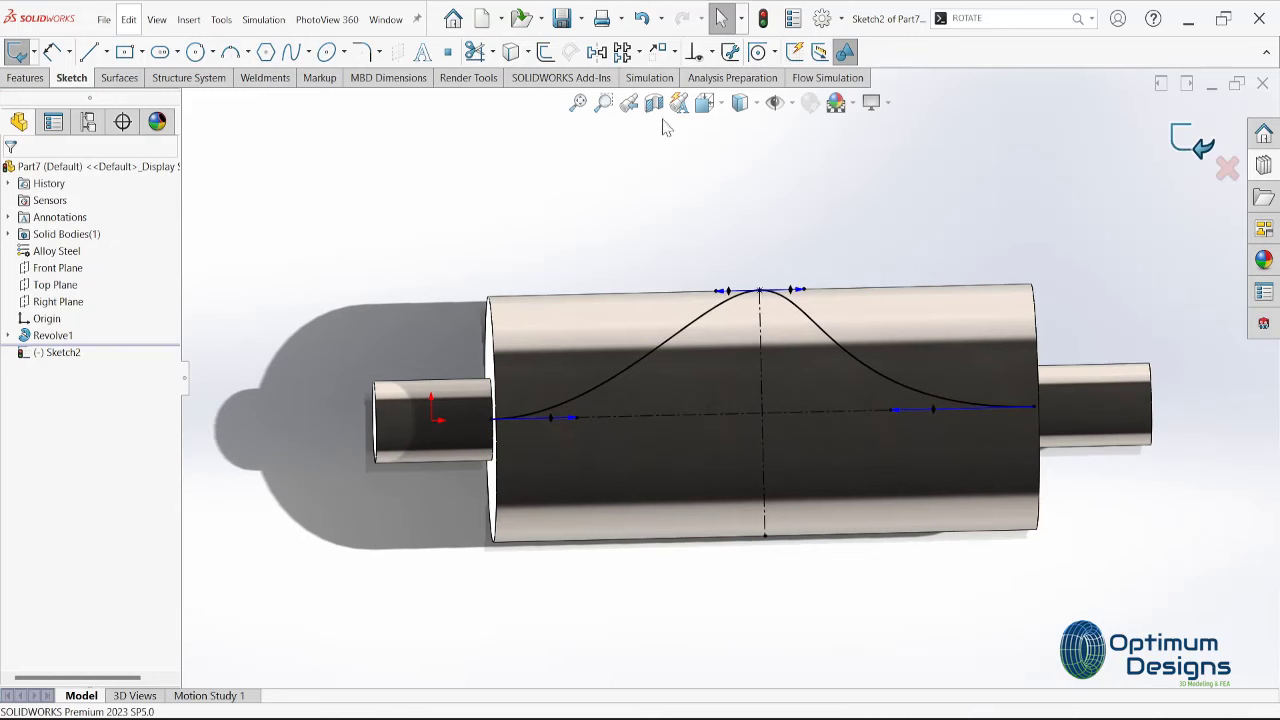
Exit Sketch2 and project it onto the large cylindrical face as Curve1, then inspect it
{"action": "key", "text": "ctrl+b"}
{"action": "left_click", "coordinate": [567, 55]}
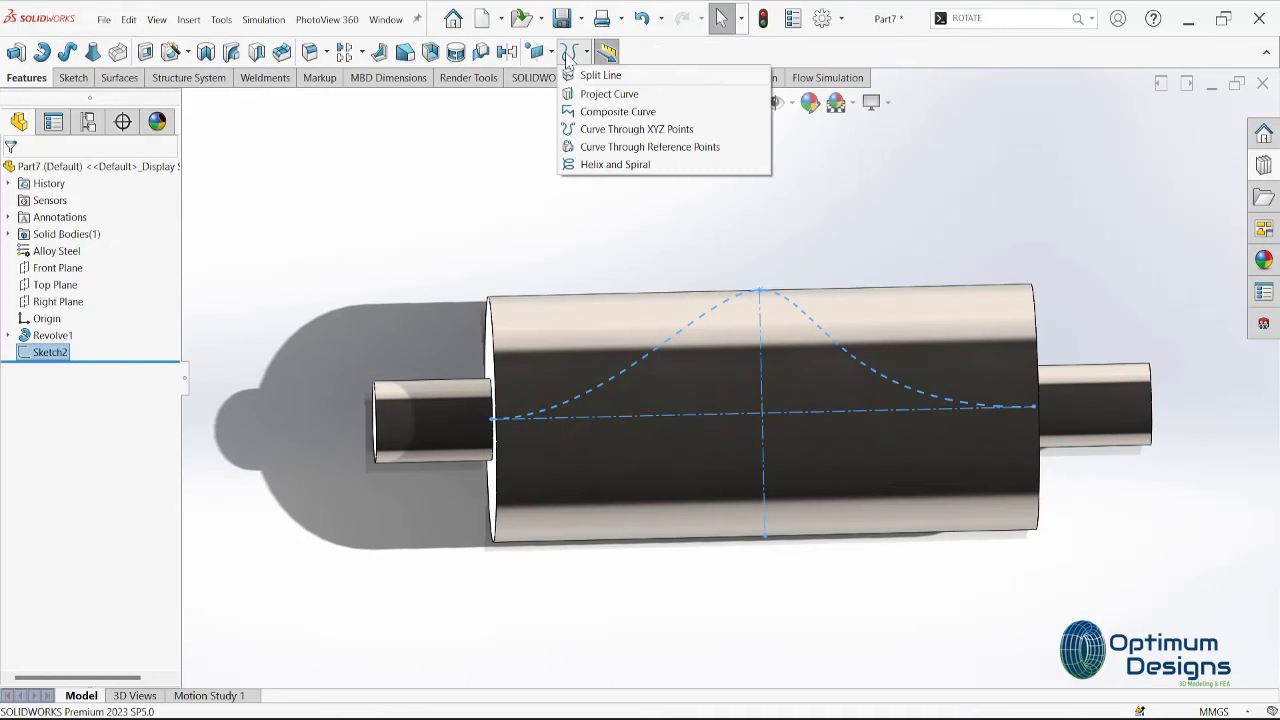
{"action": "left_click", "coordinate": [607, 93]}
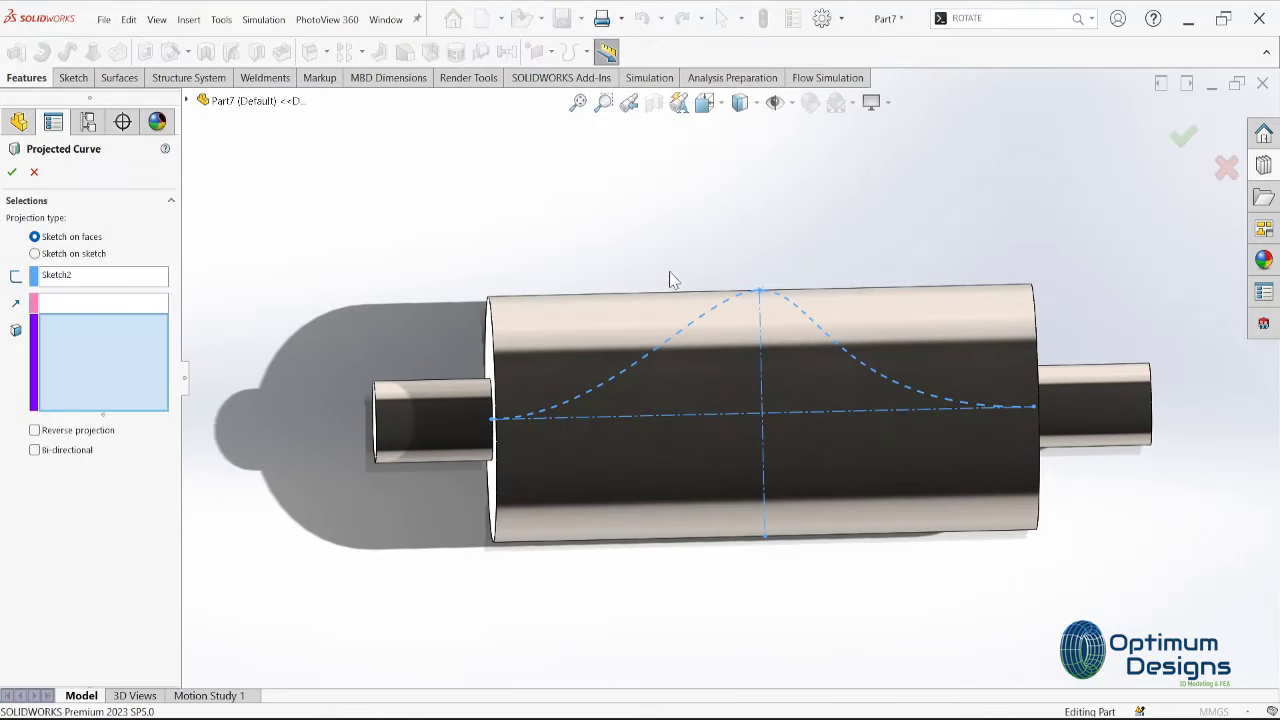
{"action": "left_click", "coordinate": [622, 326]}
{"action": "key", "text": "Return"}
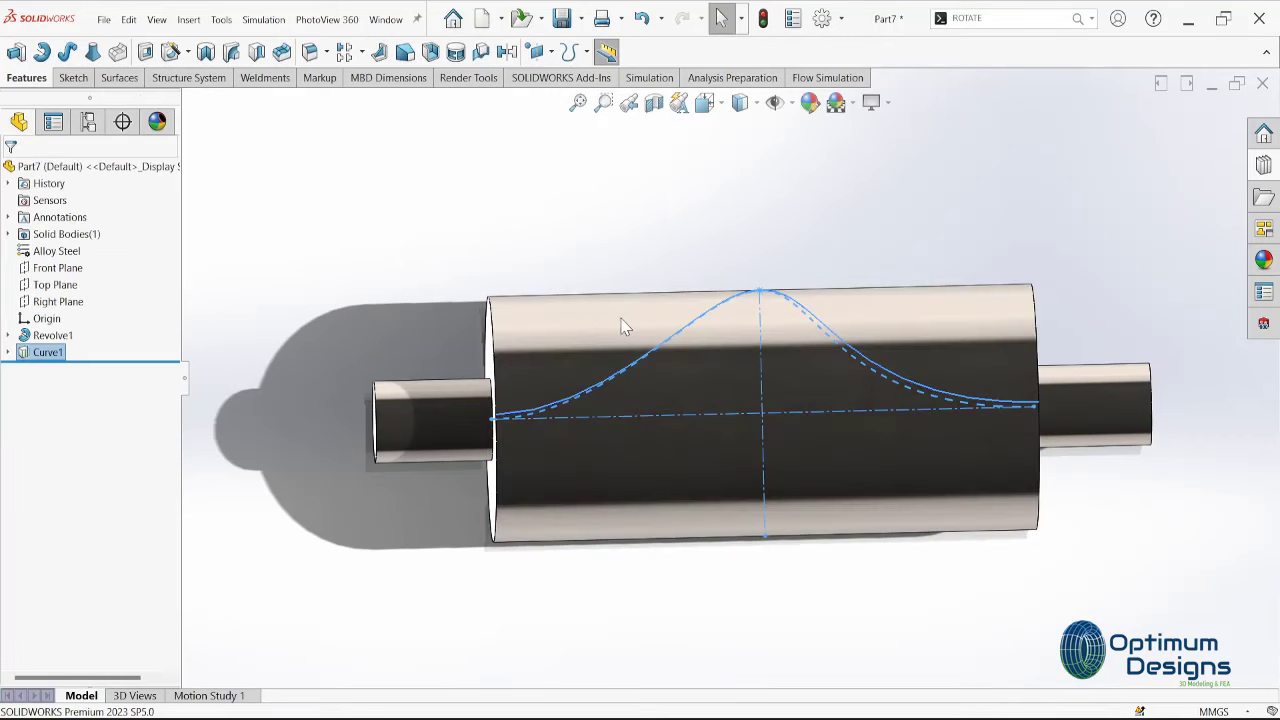
{"action": "mouse_move", "coordinate": [640, 329]}
{"action": "middle_mouse_down"}
{"action": "mouse_move", "coordinate": [530, 307]}
{"action": "mouse_move", "coordinate": [523, 357]}
{"action": "mouse_move", "coordinate": [543, 371]}
{"action": "mouse_move", "coordinate": [523, 511]}
{"action": "mouse_move", "coordinate": [511, 460]}
{"action": "mouse_move", "coordinate": [533, 461]}
{"action": "middle_mouse_up"}
{"action": "key", "text": "Escape"}
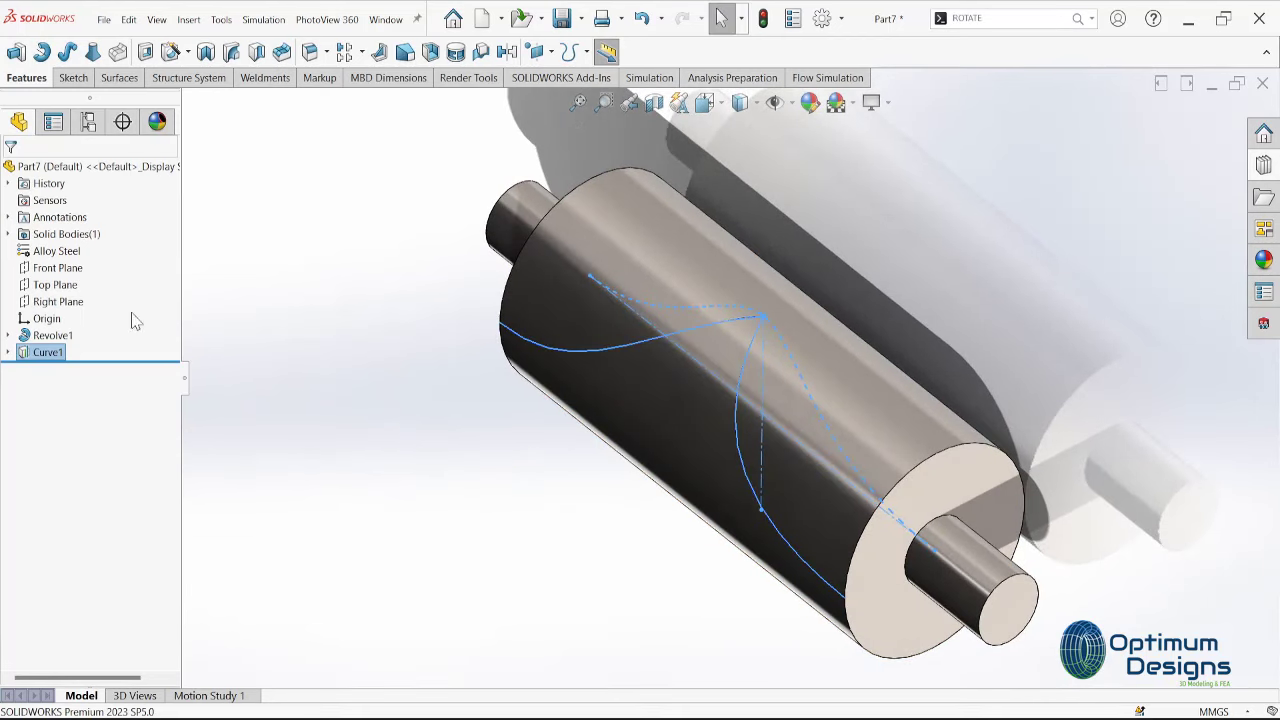
{"action": "mouse_move", "coordinate": [808, 262]}
{"action": "middle_mouse_down"}
{"action": "mouse_move", "coordinate": [749, 334]}
{"action": "mouse_move", "coordinate": [806, 183]}
{"action": "mouse_move", "coordinate": [751, 200]}
{"action": "mouse_move", "coordinate": [770, 252]}
{"action": "middle_mouse_up"}
{"action": "key", "text": "Escape"}
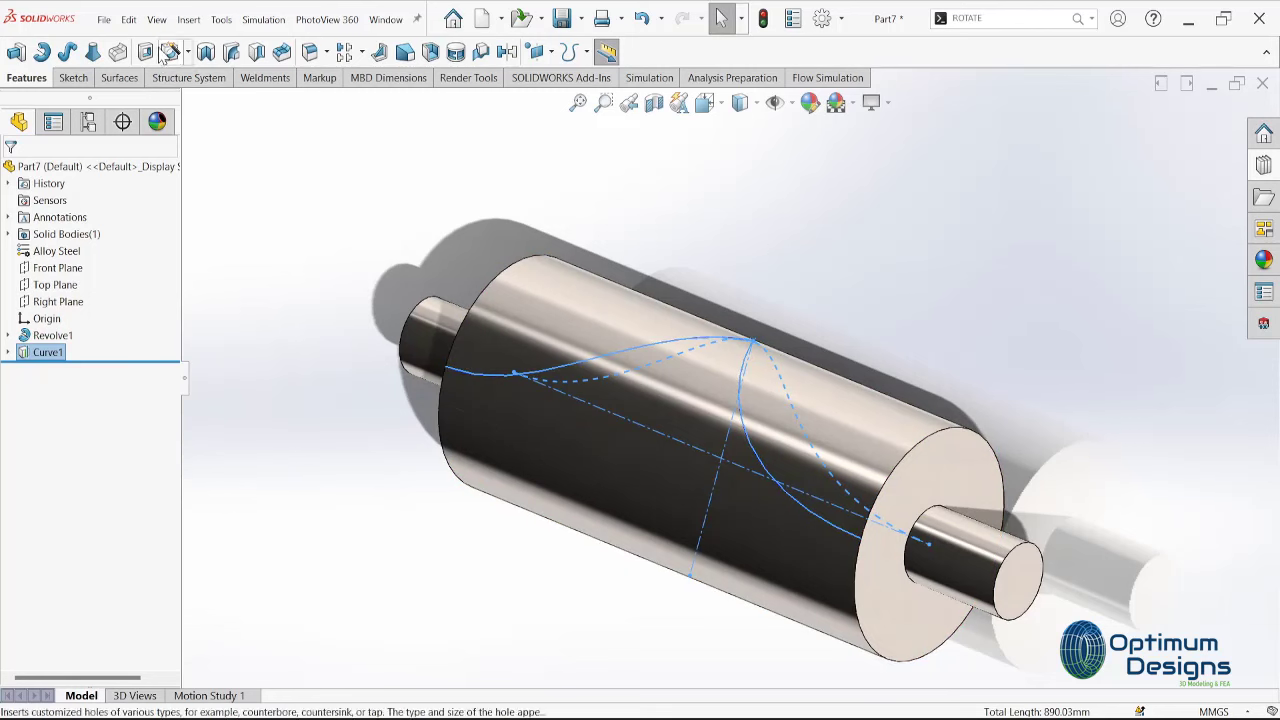
Define a reference plane perpendicular to Curve1 at the curve's end point
{"action": "left_click", "coordinate": [188, 19]}
{"action": "mouse_move", "coordinate": [240, 216]}
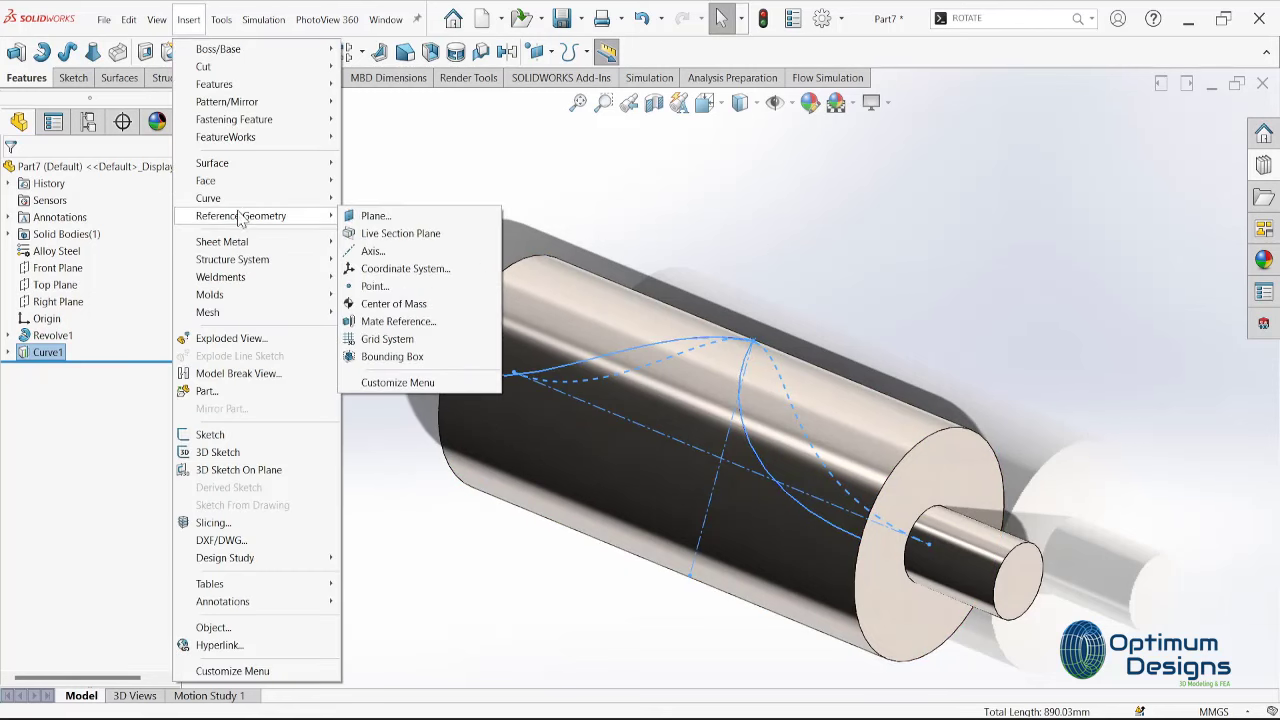
{"action": "left_click", "coordinate": [375, 211]}
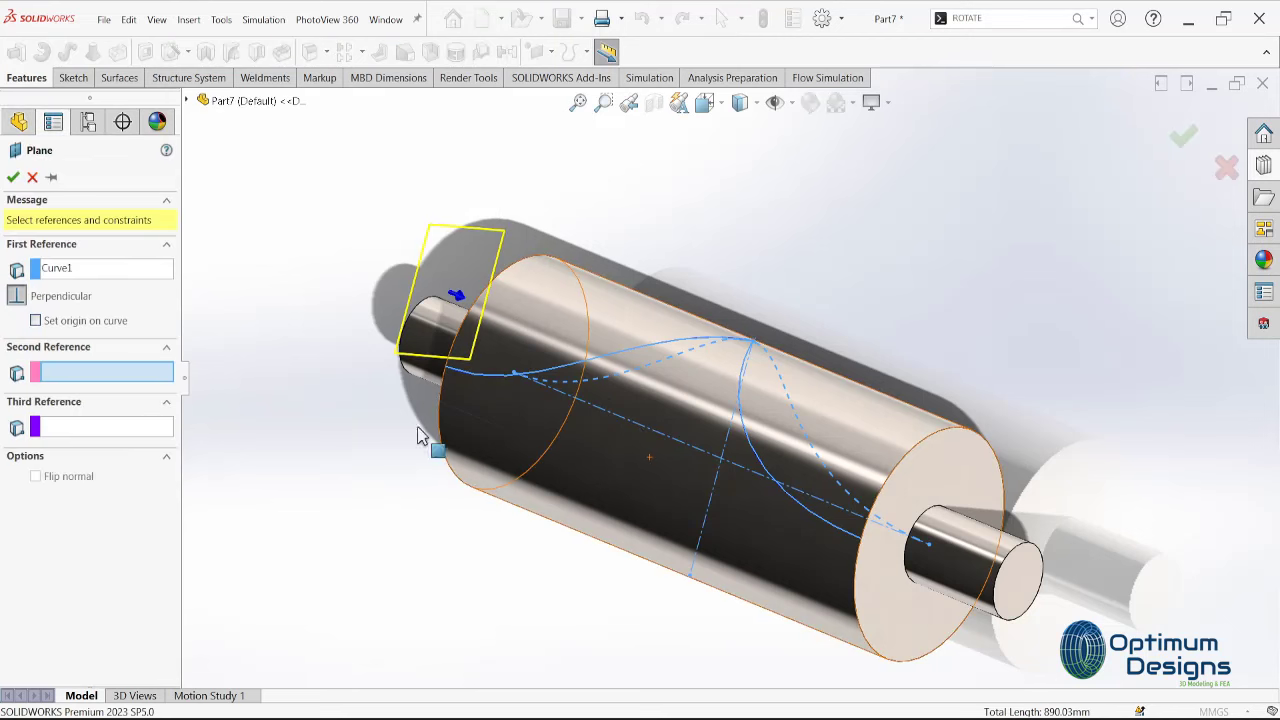
{"action": "left_click", "coordinate": [65, 274]}
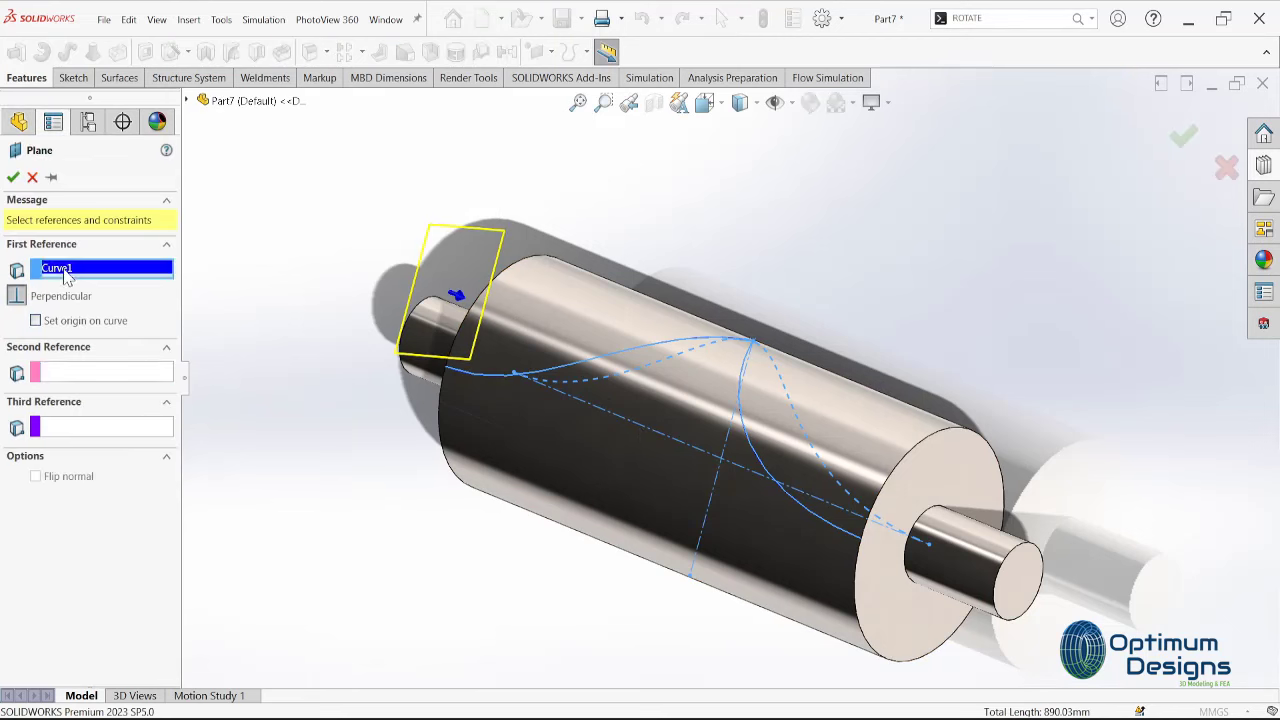
{"action": "left_click", "coordinate": [106, 376]}
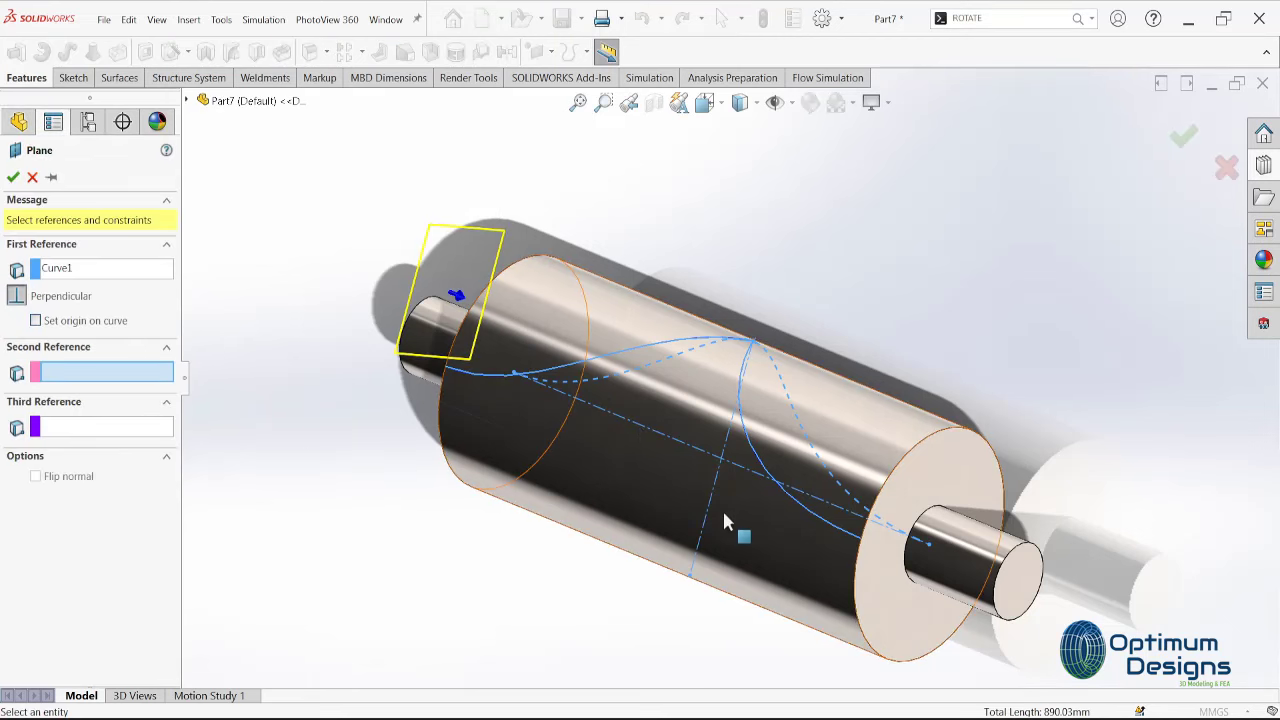
{"action": "left_click", "coordinate": [862, 541]}
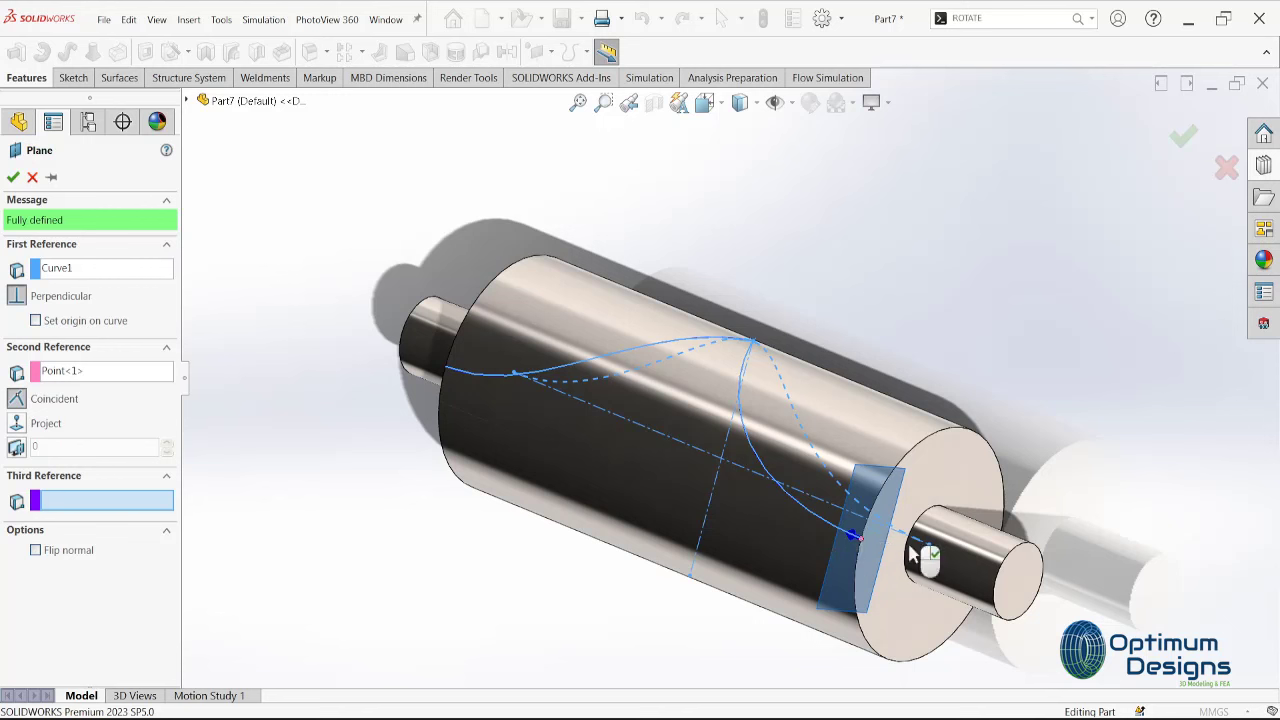
Accept Plane1 and sketch a 10 mm-radius circle centred on the curve's end point
{"action": "left_click", "coordinate": [13, 178]}
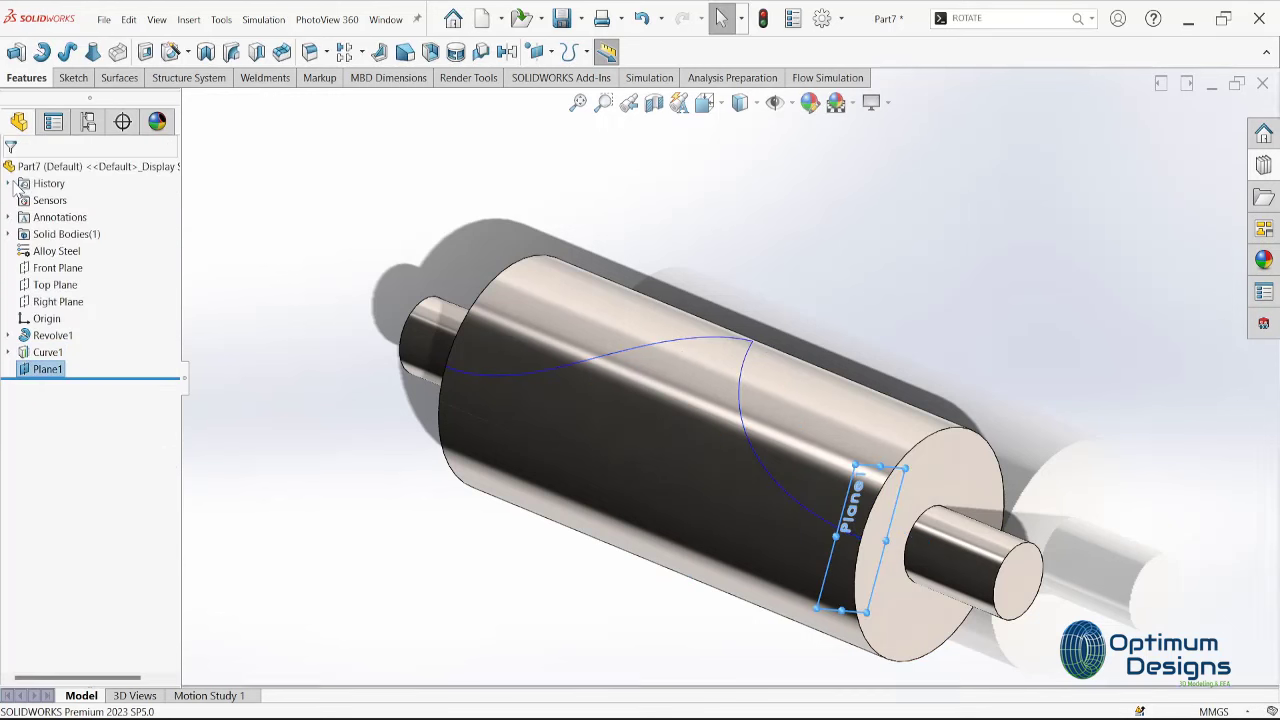
{"action": "left_click", "coordinate": [72, 78]}
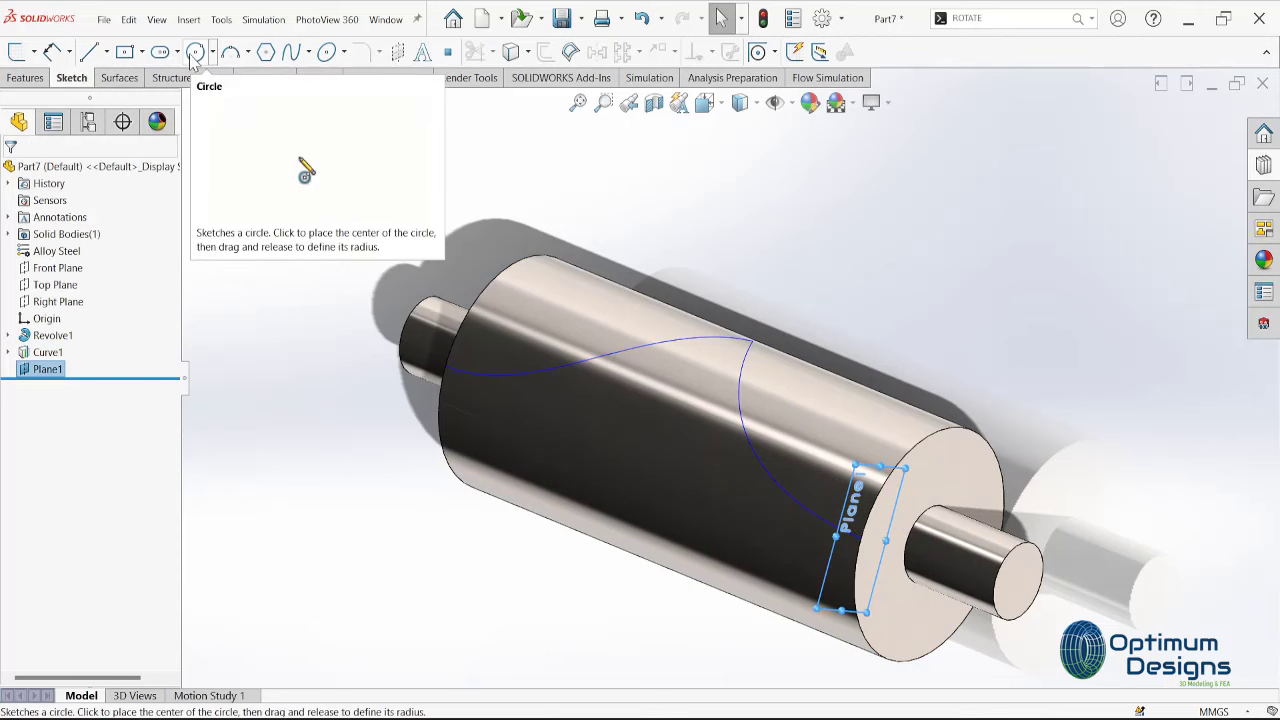
{"action": "left_click", "coordinate": [195, 52]}
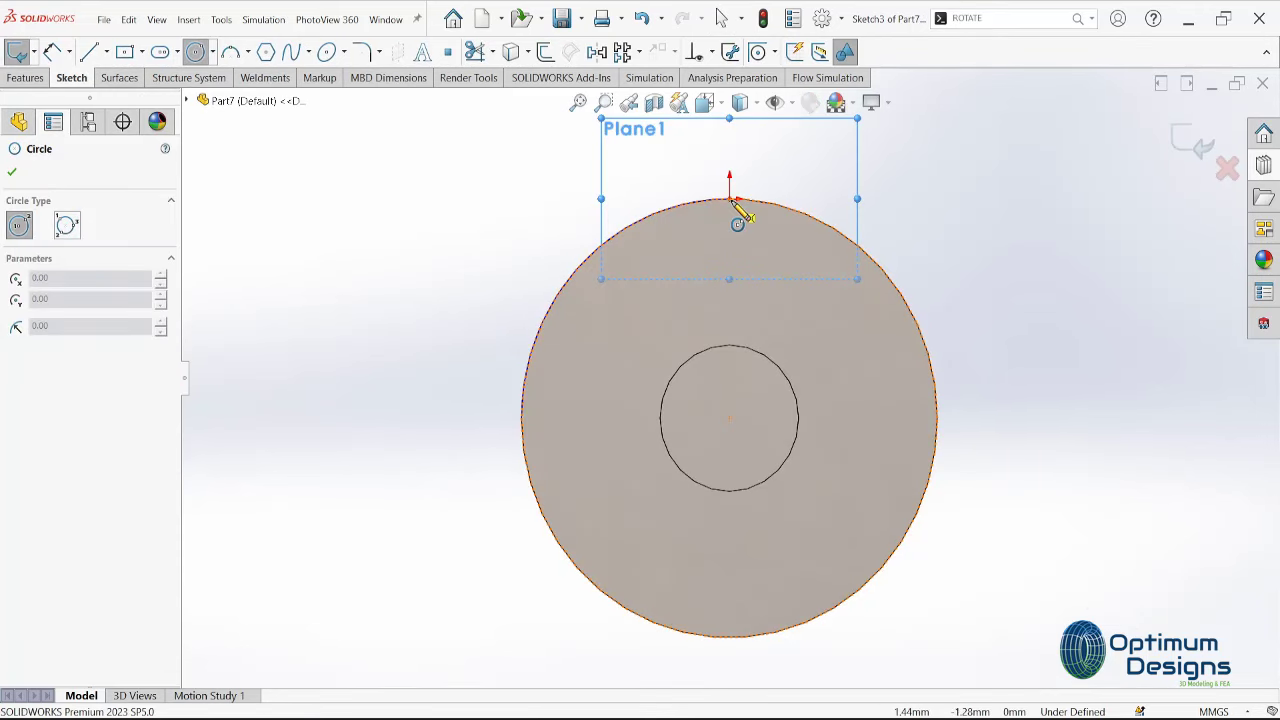
{"action": "left_click", "coordinate": [730, 200]}
{"action": "left_click", "coordinate": [742, 224]}
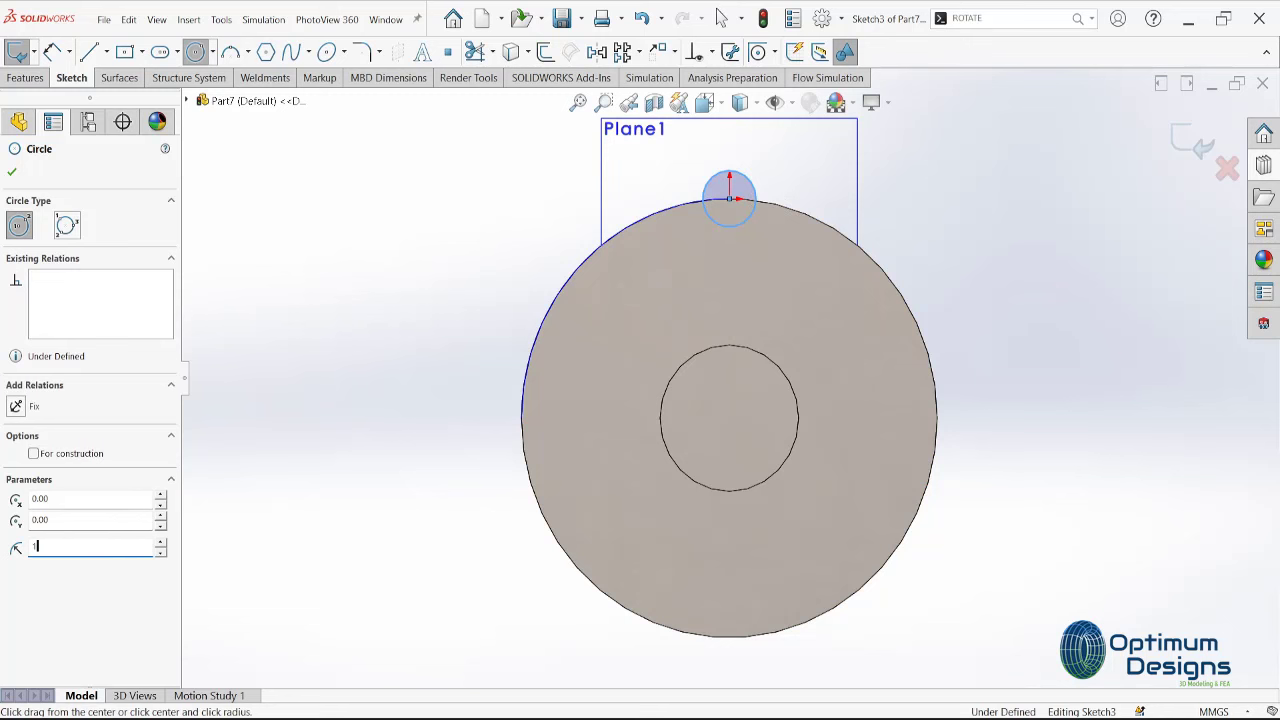
{"action": "scroll", "coordinate": [851, 208], "scroll_direction": "up", "scroll_amount": 2}
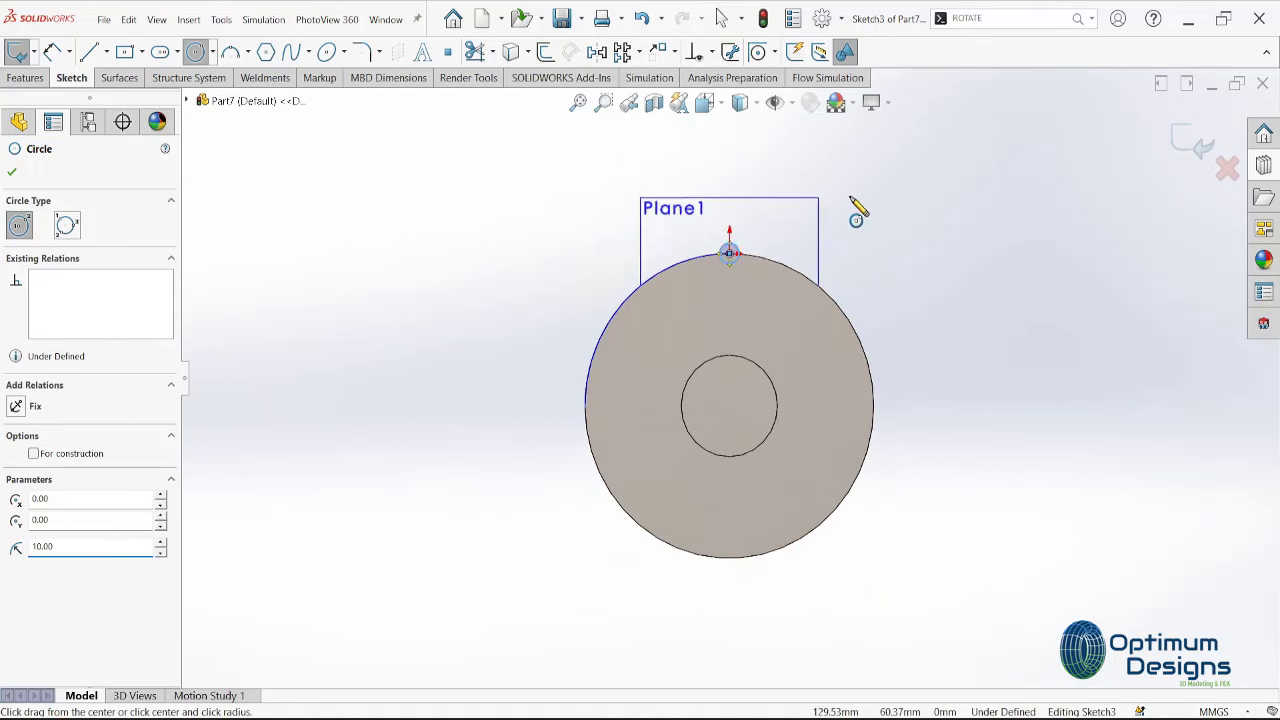
{"action": "middle_click_drag", "start_coordinate": [851, 208], "coordinate": [818, 392]}
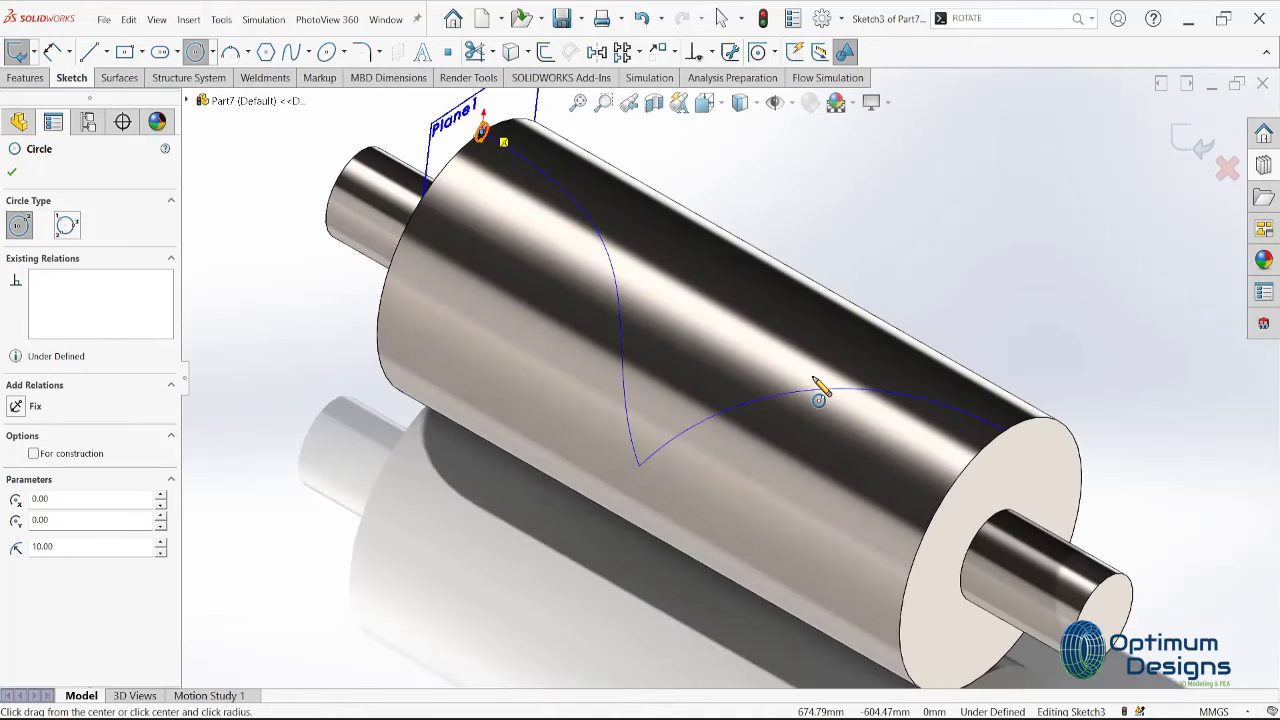
{"action": "left_click", "coordinate": [14, 173]}
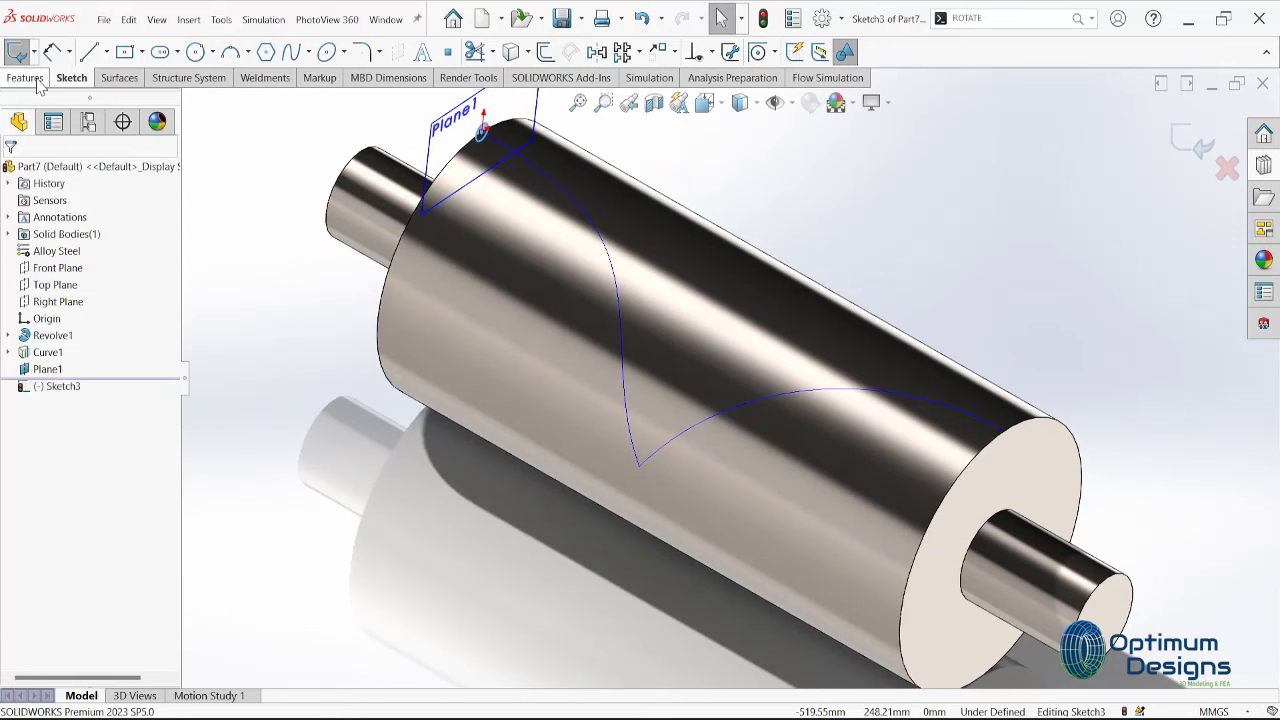
{"action": "left_click", "coordinate": [37, 82]}
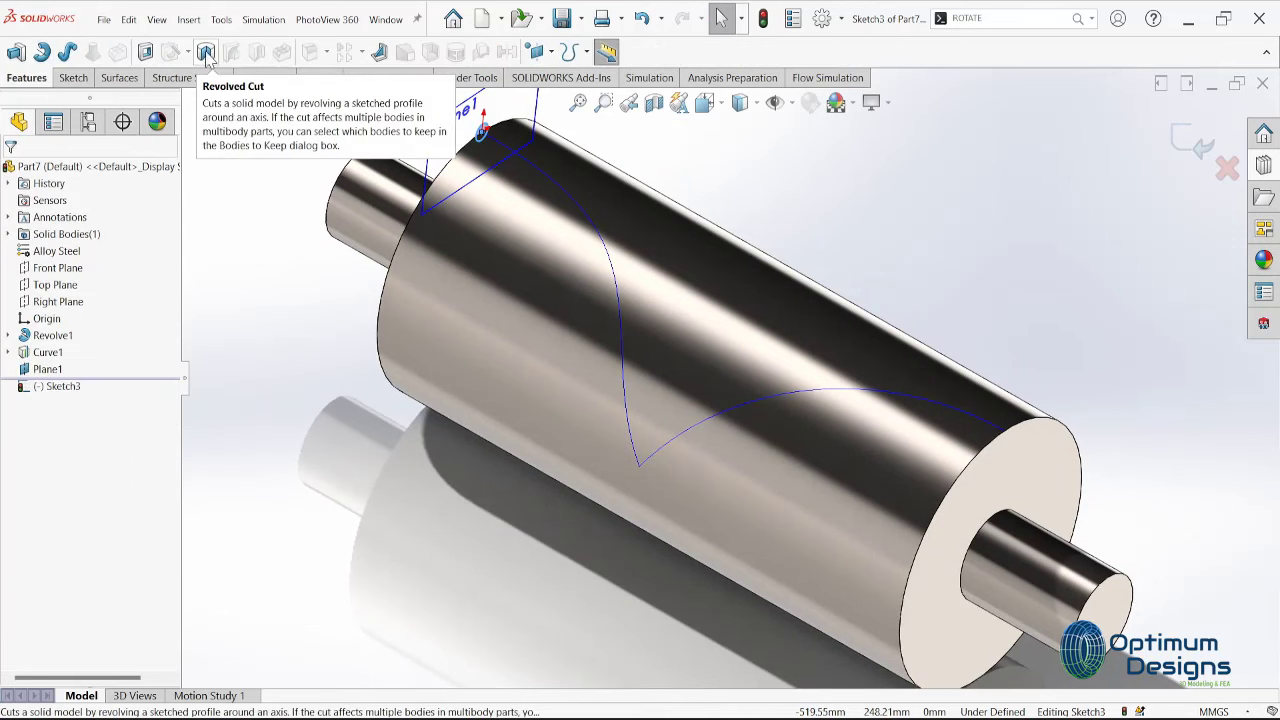
Start a swept cut with the circle sketch as profile and Curve1 as path
{"action": "left_click", "coordinate": [1192, 146]}
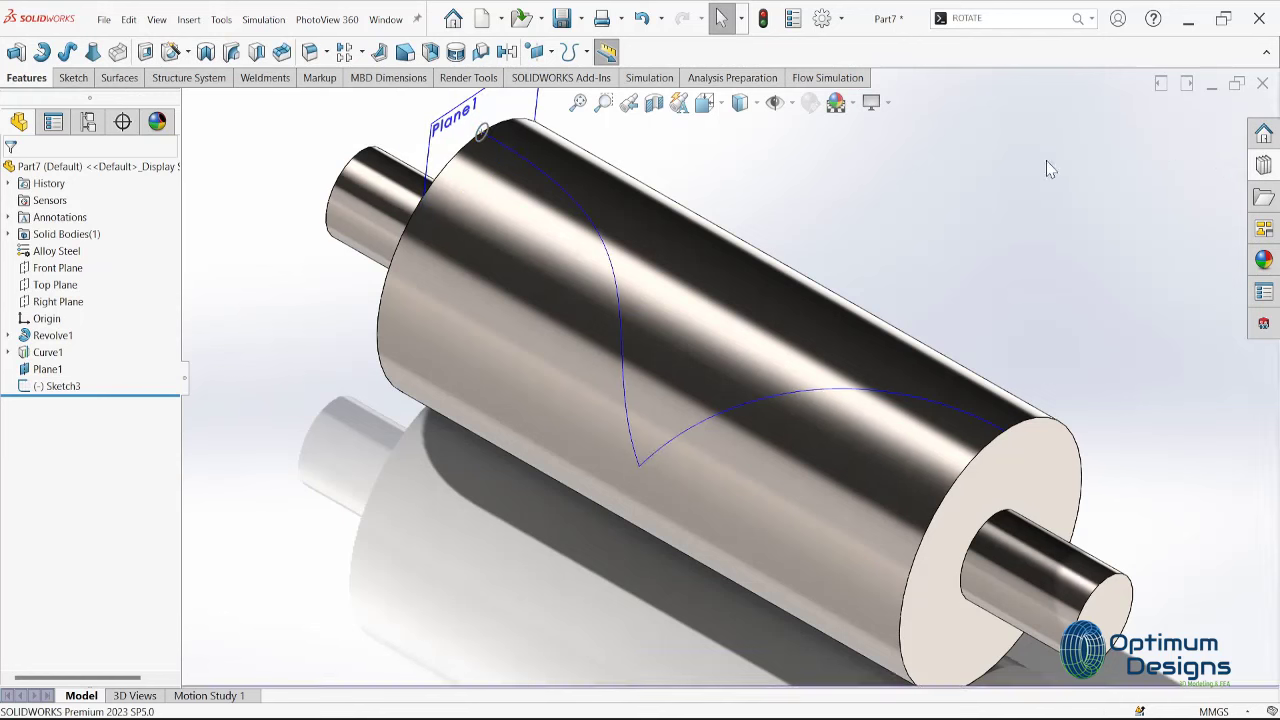
{"action": "left_click", "coordinate": [231, 51]}
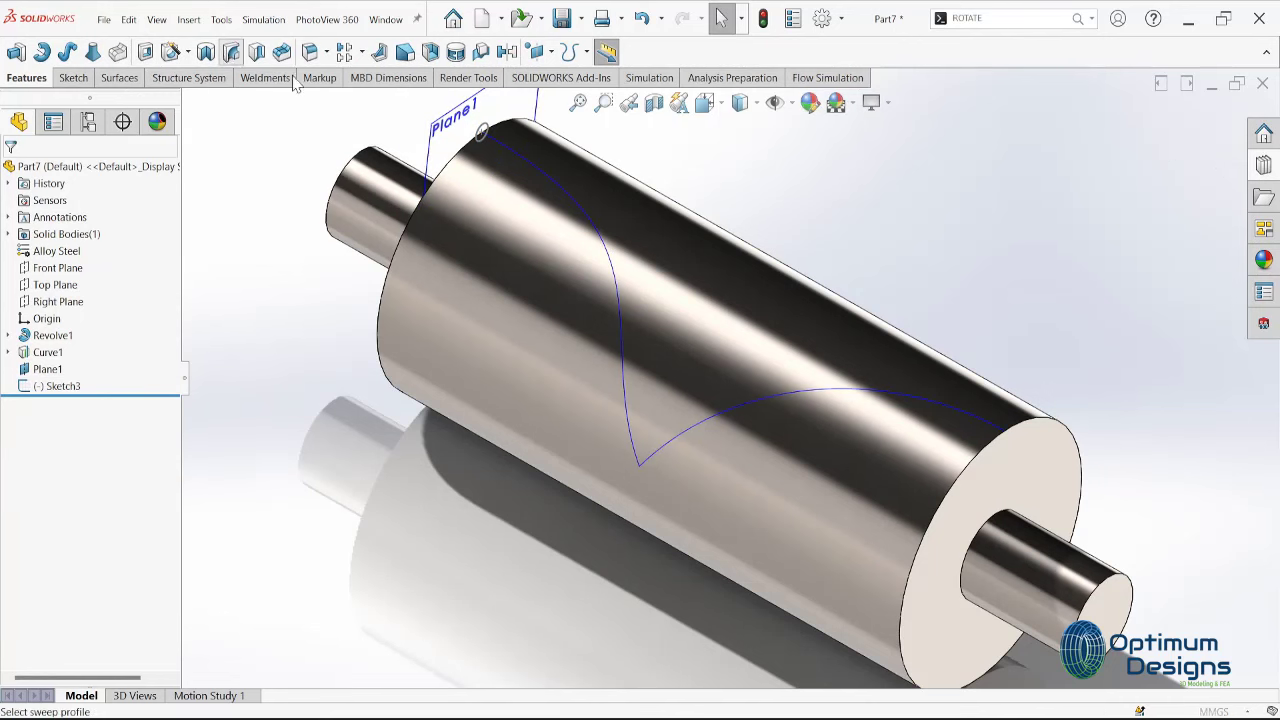
{"action": "left_click", "coordinate": [482, 132]}
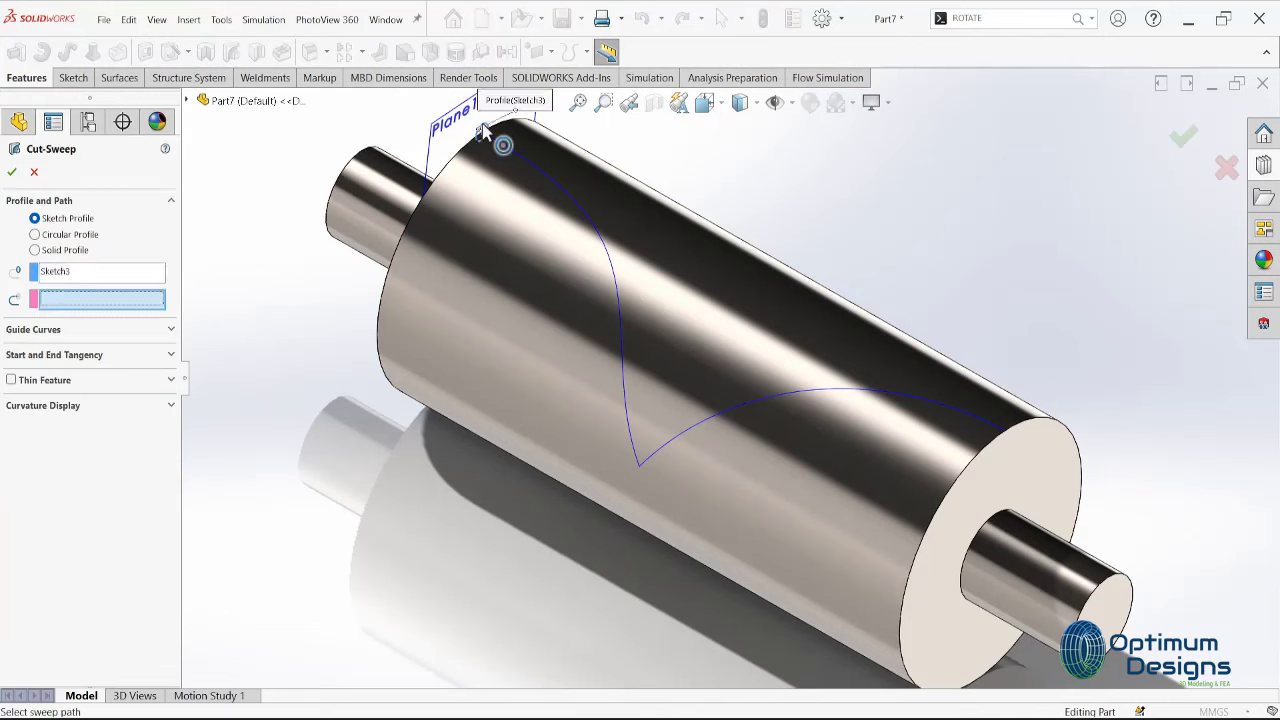
{"action": "left_click", "coordinate": [606, 247]}
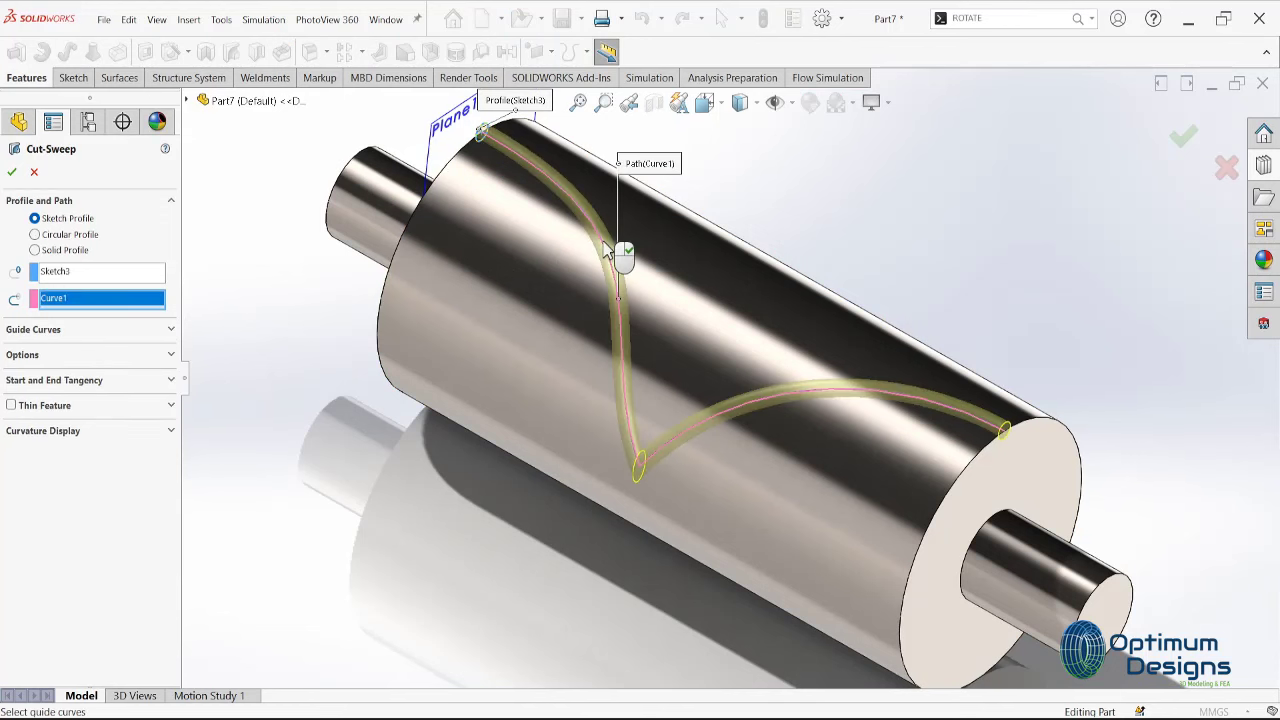
Try the Specify Twist Value and Tangent to Adjacent Faces twist options, dismissing both warnings
{"action": "left_click", "coordinate": [64, 383]}
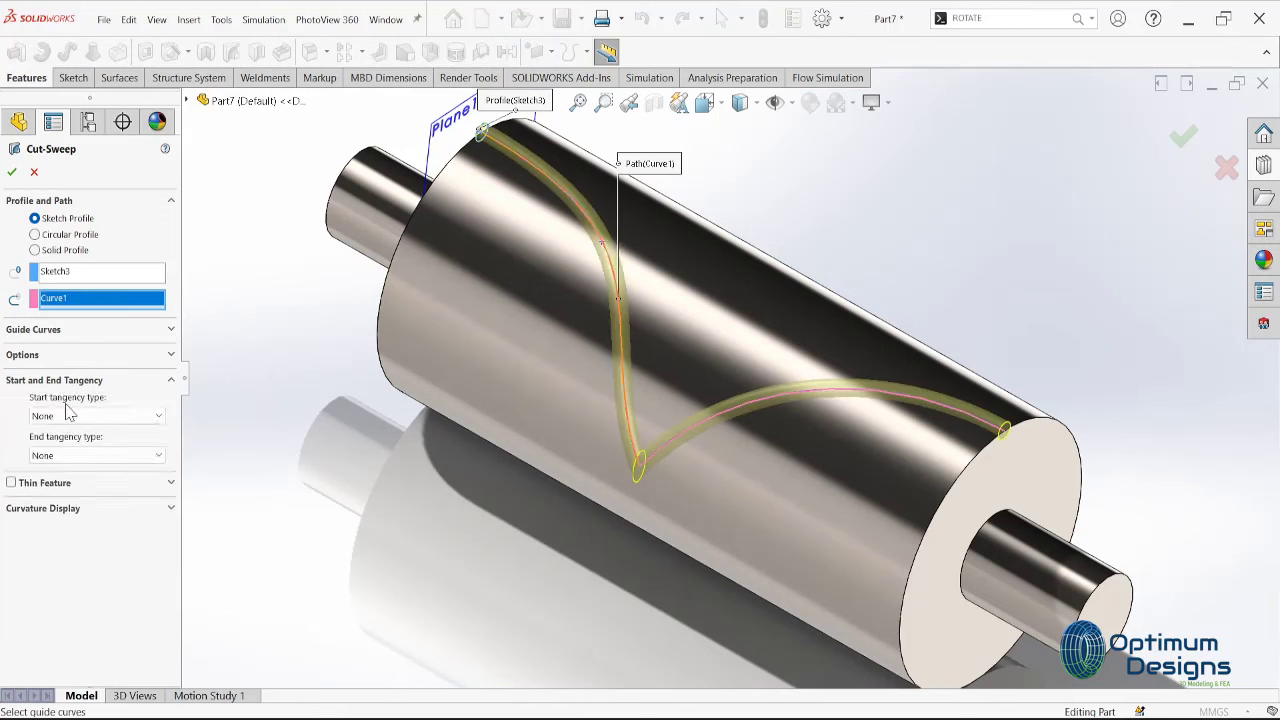
{"action": "left_click", "coordinate": [84, 358]}
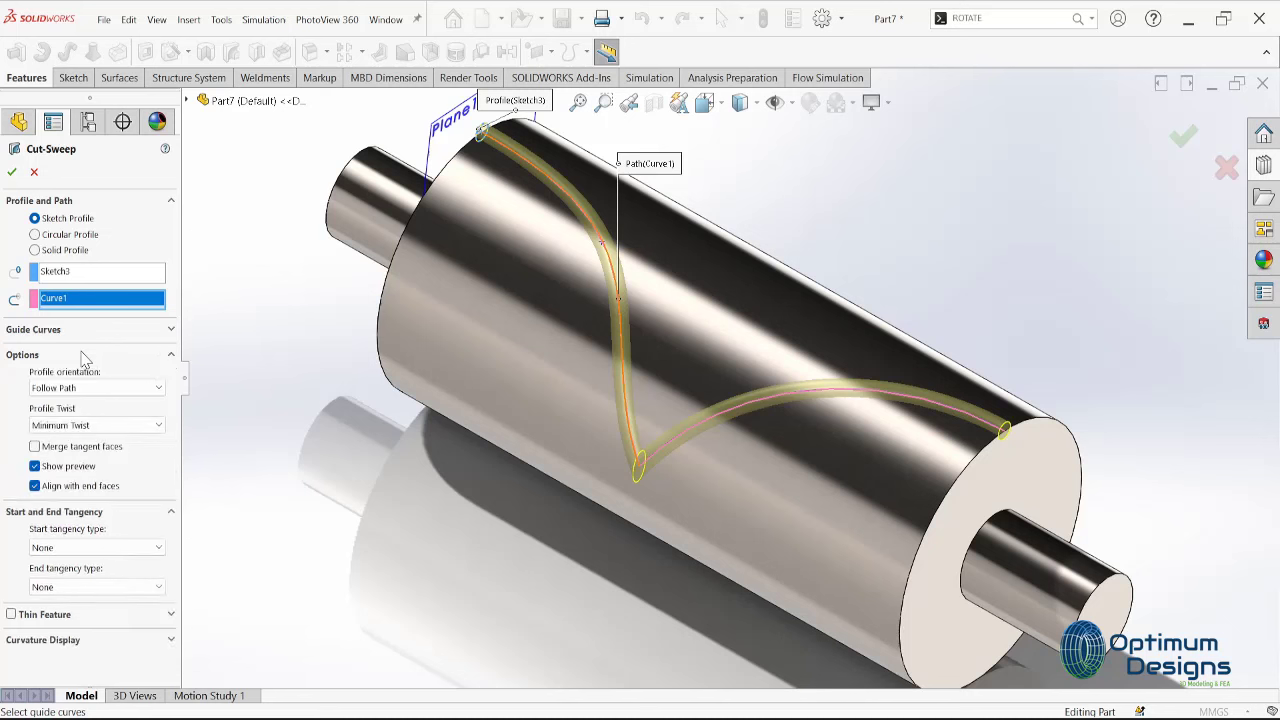
{"action": "left_click", "coordinate": [70, 428]}
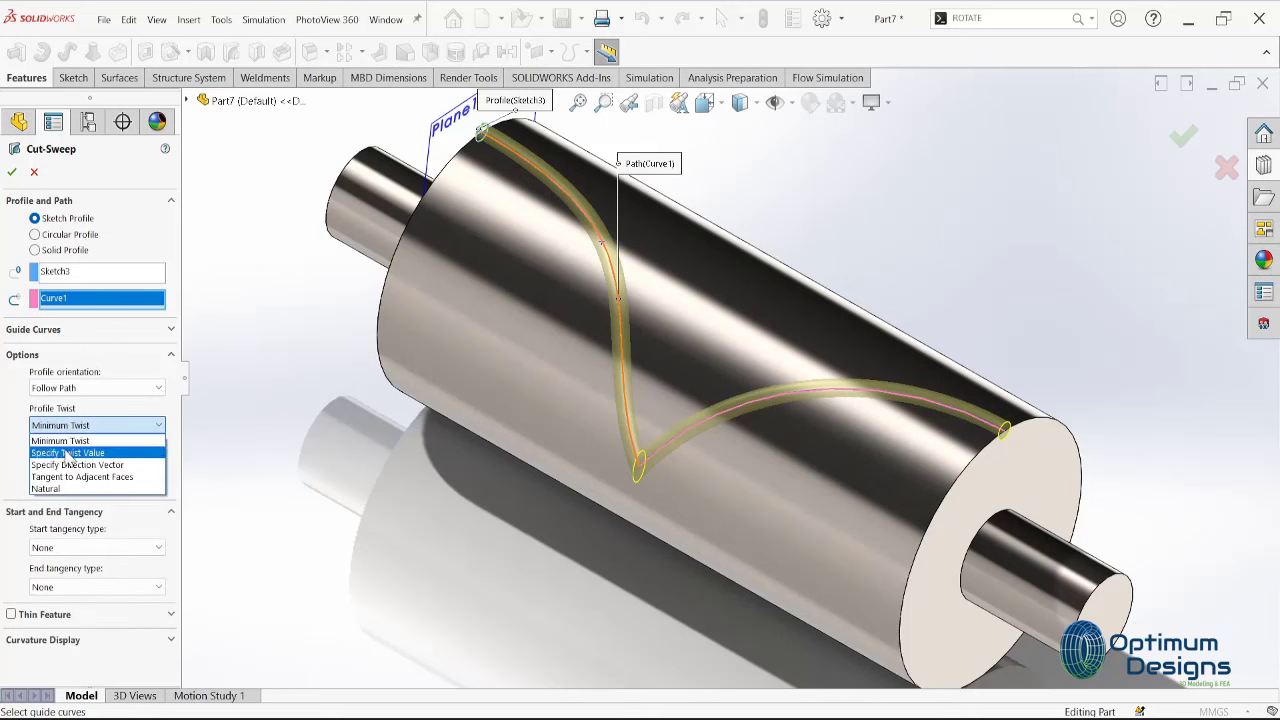
{"action": "left_click", "coordinate": [67, 455]}
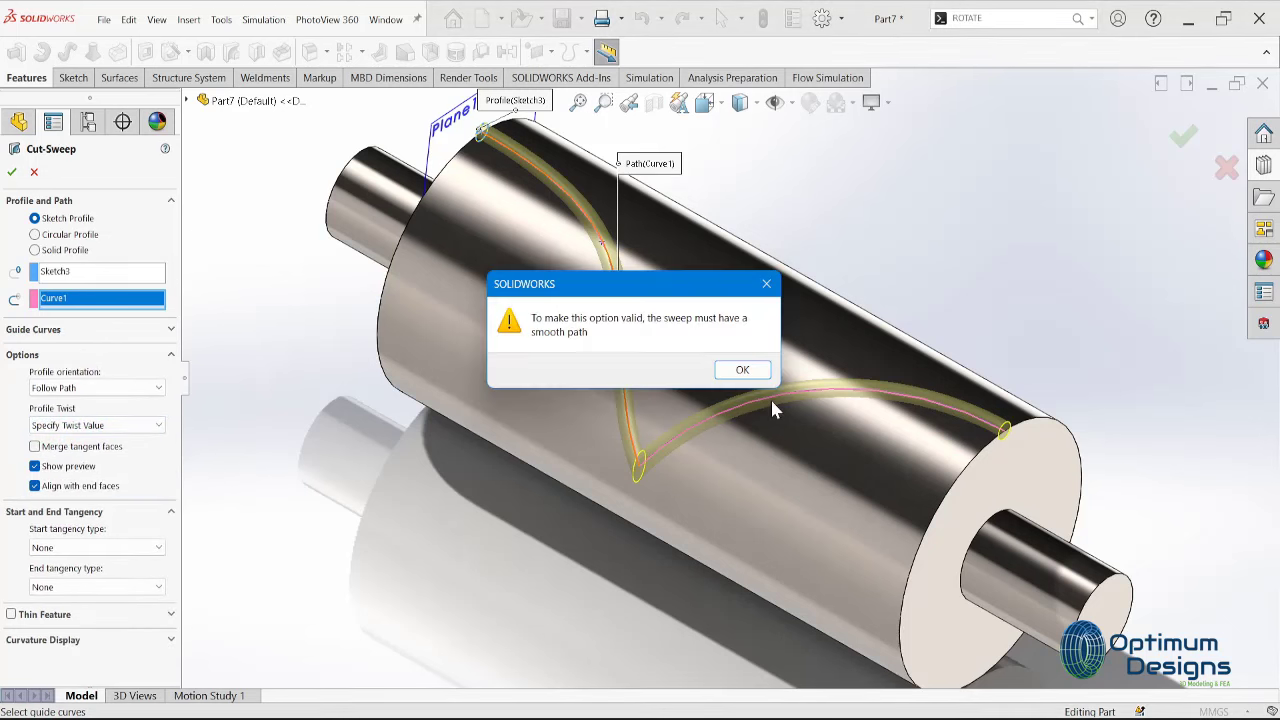
{"action": "left_click", "coordinate": [748, 374]}
{"action": "left_click", "coordinate": [82, 388]}
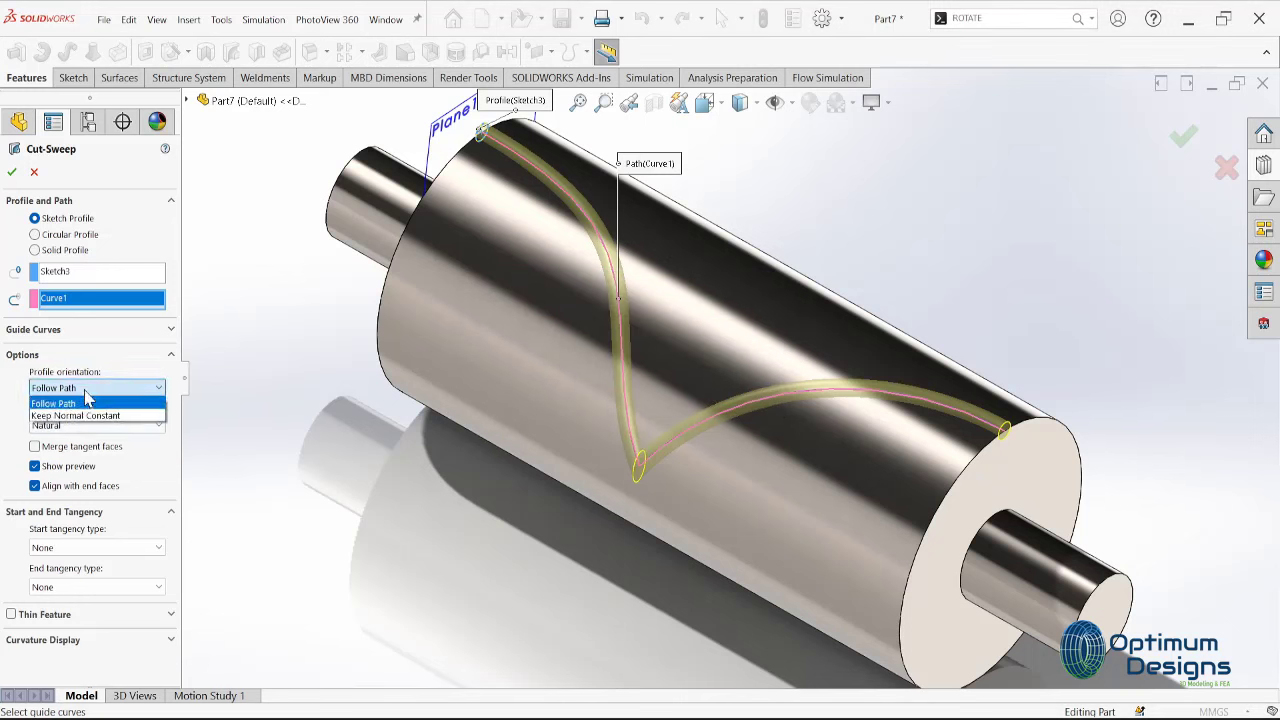
{"action": "left_click", "coordinate": [82, 400]}
{"action": "left_click", "coordinate": [82, 425]}
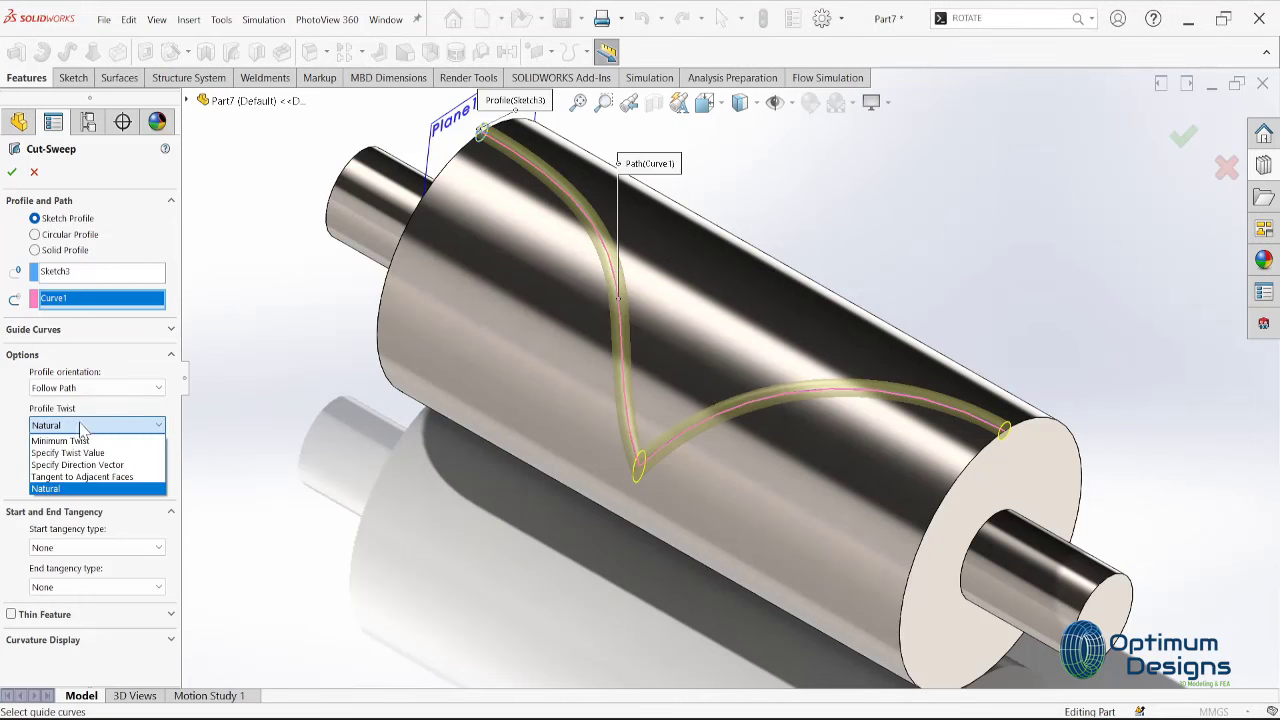
{"action": "left_click", "coordinate": [88, 477]}
{"action": "left_click", "coordinate": [724, 373]}
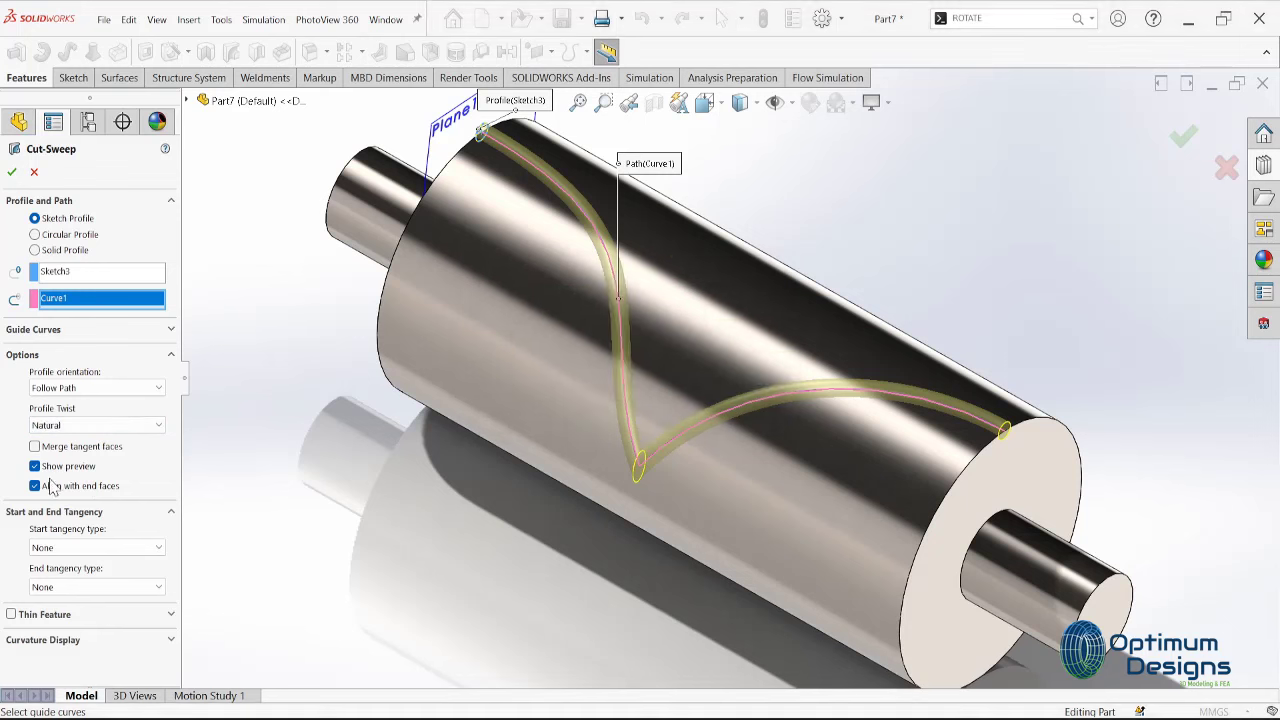
Try Keep Normal Constant orientation, then return the profile to Follow Path
{"action": "left_click", "coordinate": [105, 390]}
{"action": "left_click", "coordinate": [107, 420]}
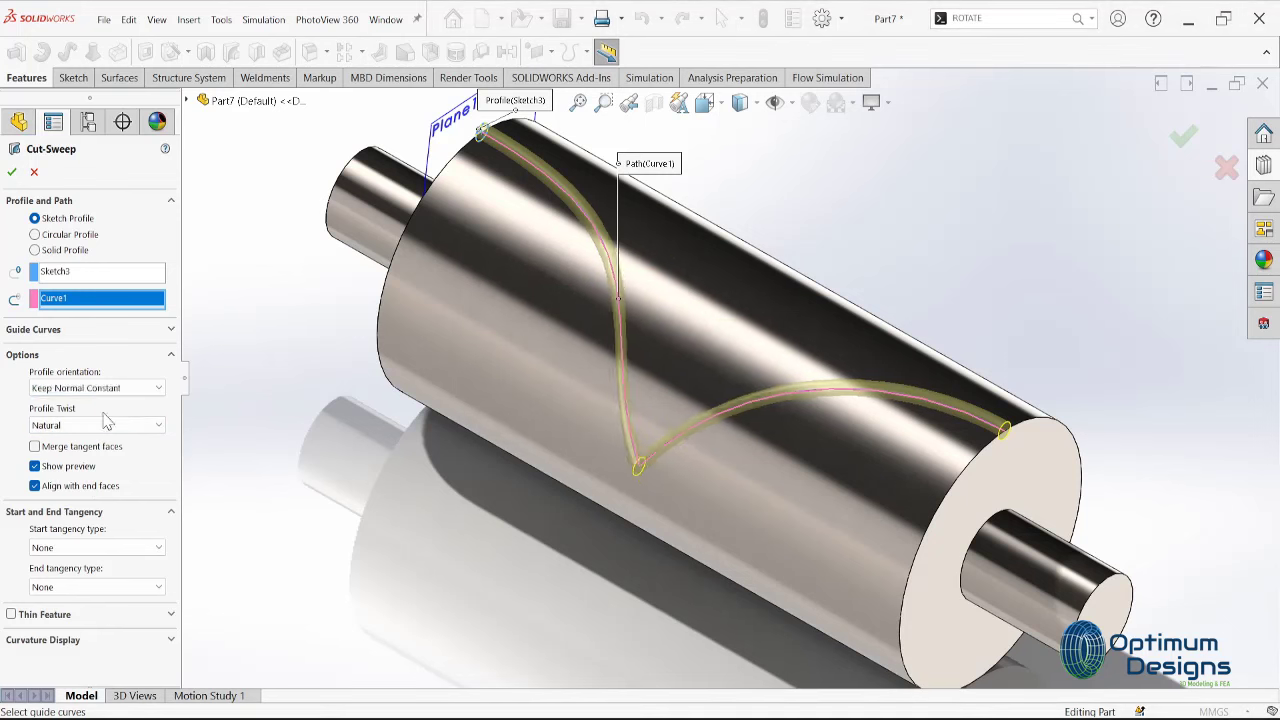
{"action": "left_click", "coordinate": [105, 388]}
{"action": "left_click", "coordinate": [100, 405]}
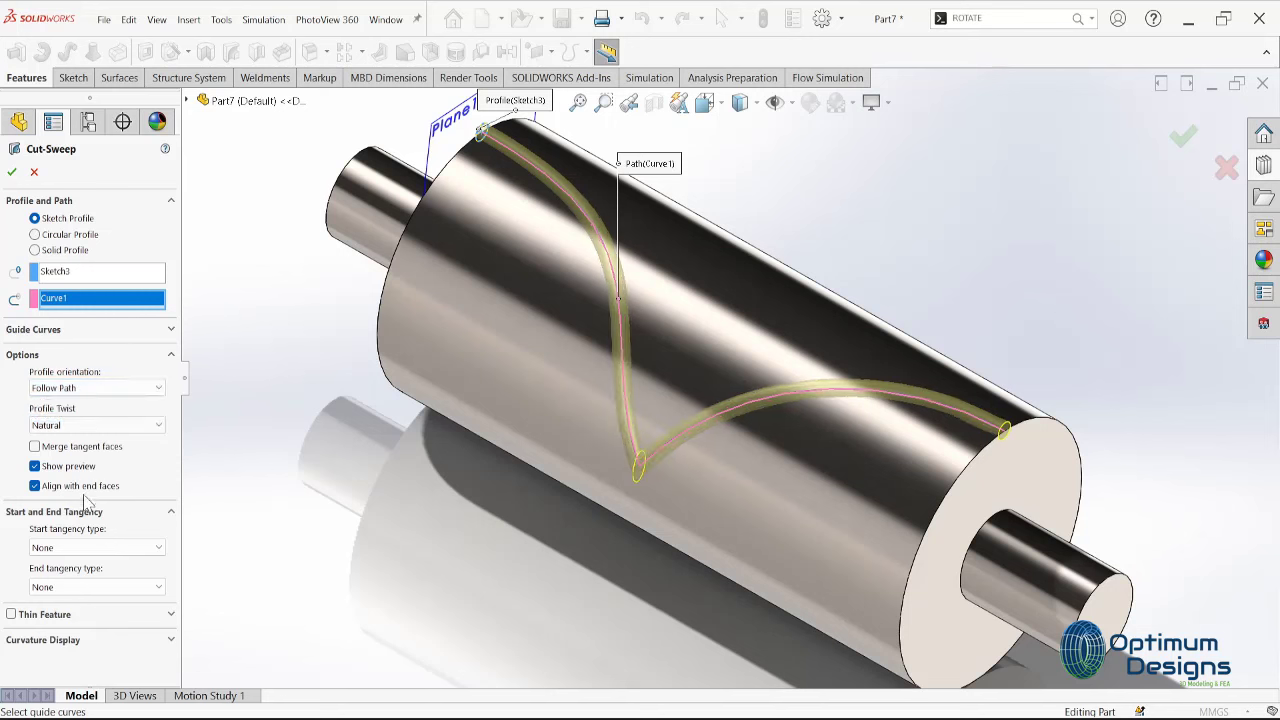
Reset start tangency to None, enable Merge tangent faces with Natural twist, and accept the cut
{"action": "left_click", "coordinate": [118, 553]}
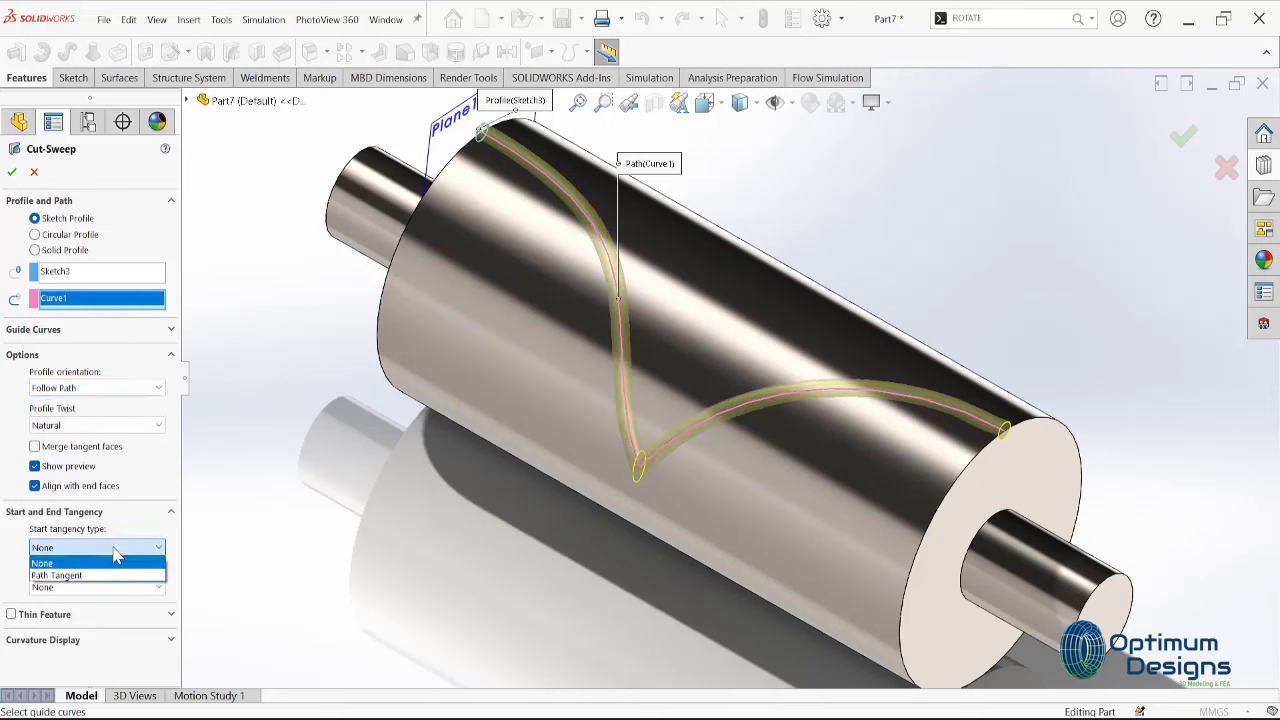
{"action": "left_click", "coordinate": [108, 577]}
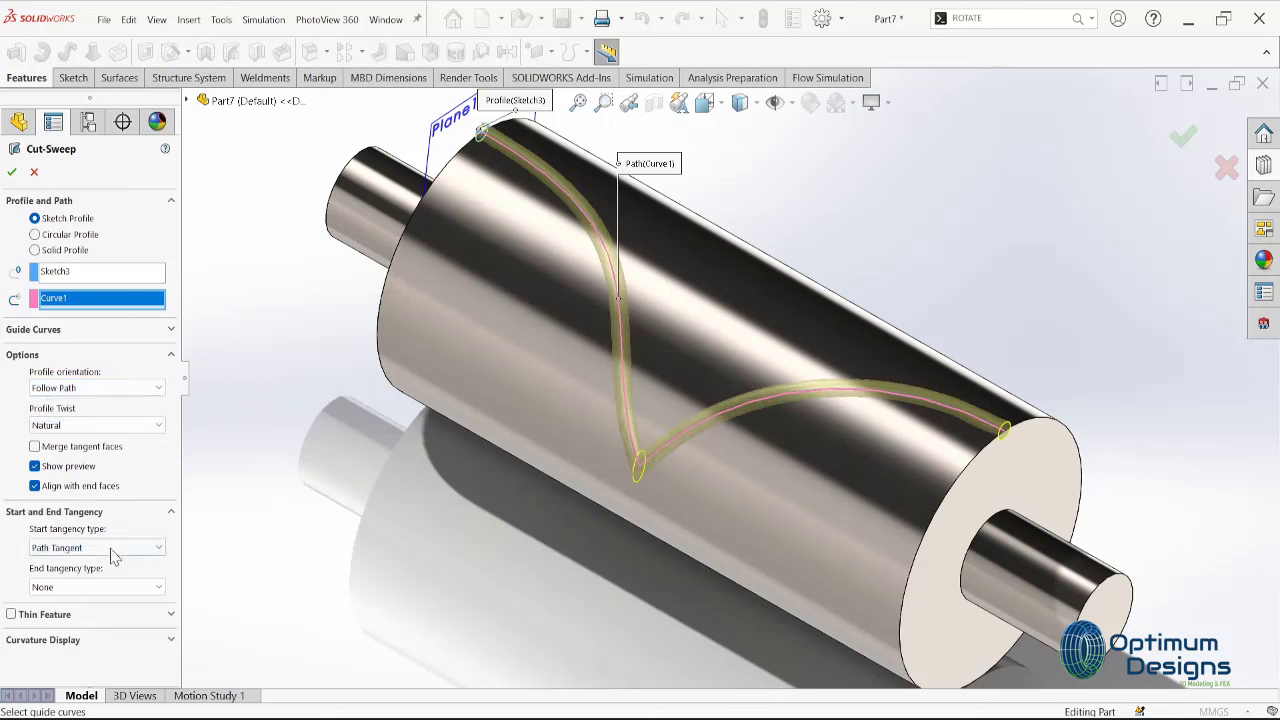
{"action": "left_click", "coordinate": [113, 553]}
{"action": "left_click", "coordinate": [104, 565]}
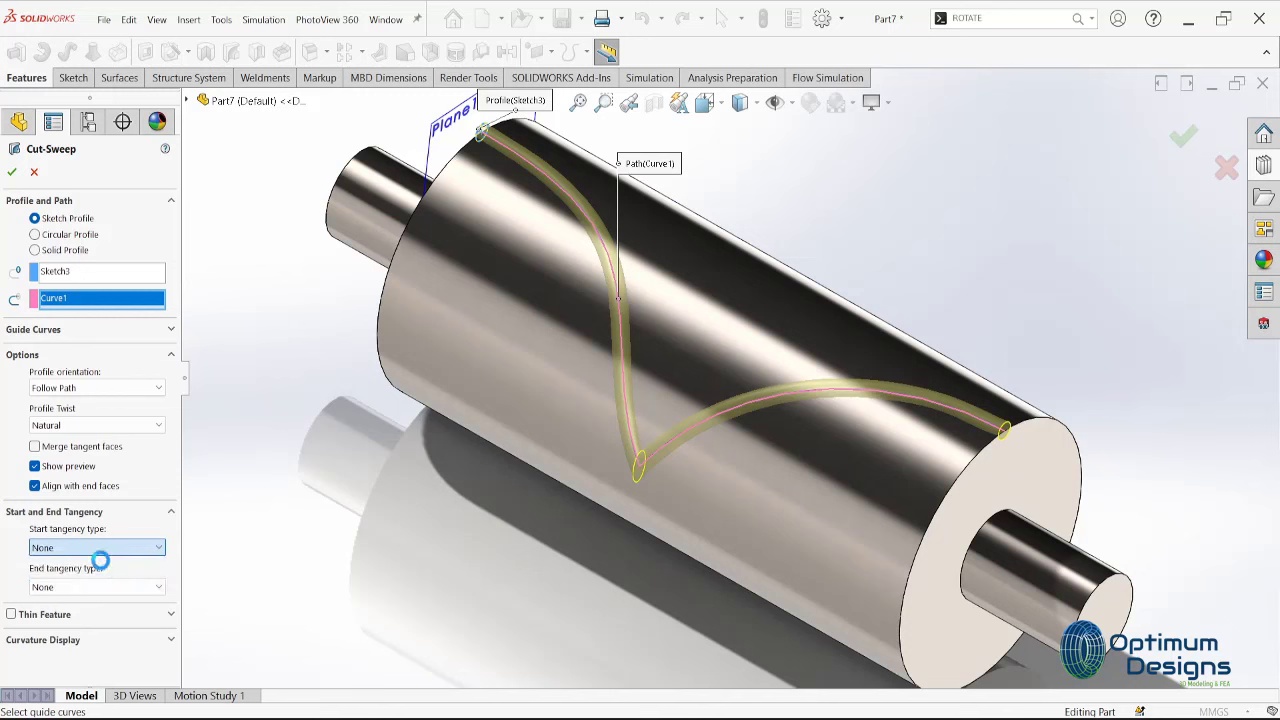
{"action": "left_click", "coordinate": [60, 430]}
{"action": "left_click", "coordinate": [60, 490]}
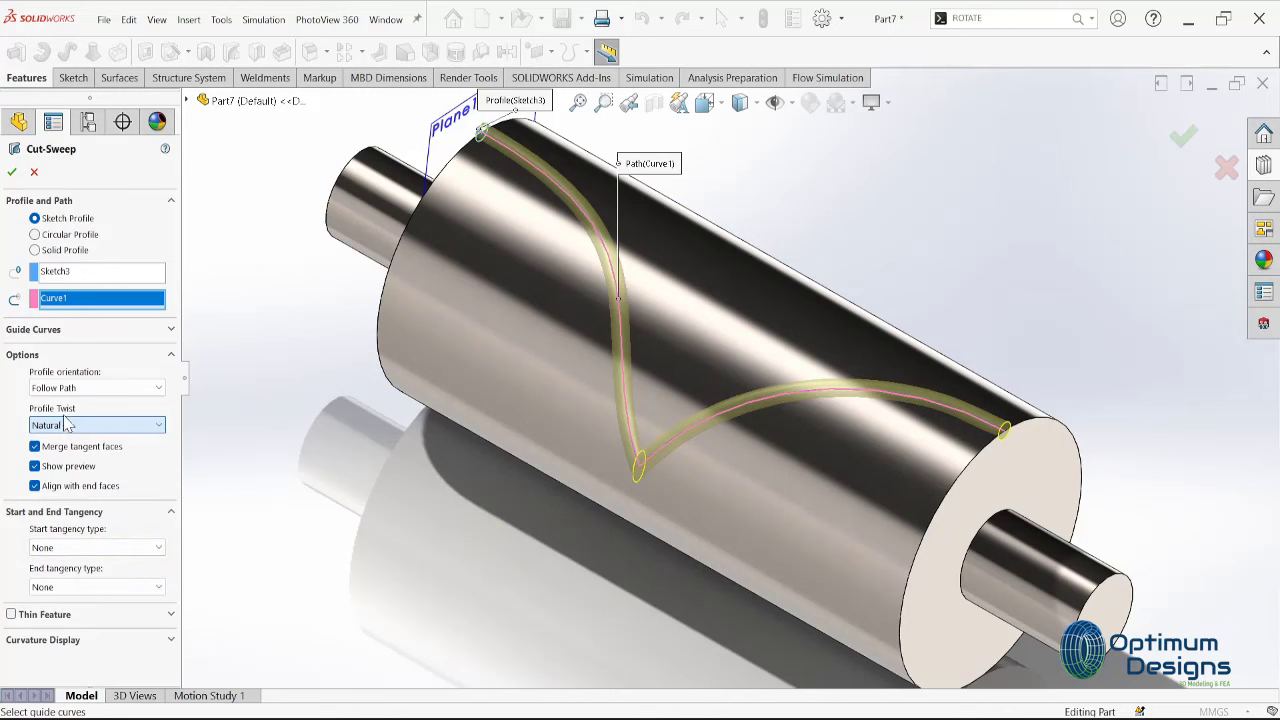
{"action": "left_click", "coordinate": [12, 174]}
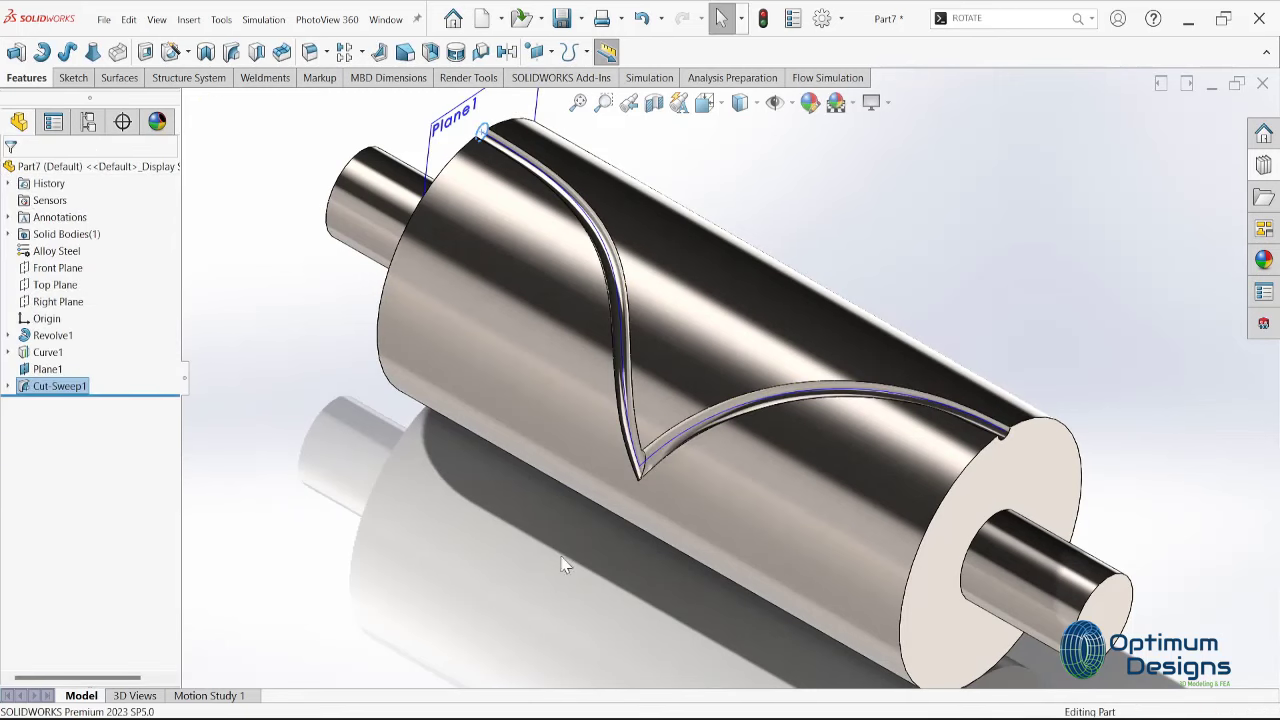
Circular-pattern Cut-Sweep1 about the shaft edge: 15 equal instances over 360°, then view isometric
{"action": "mouse_move", "coordinate": [566, 589]}
{"action": "middle_mouse_down"}
{"action": "mouse_move", "coordinate": [570, 468]}
{"action": "mouse_move", "coordinate": [552, 570]}
{"action": "middle_mouse_up"}
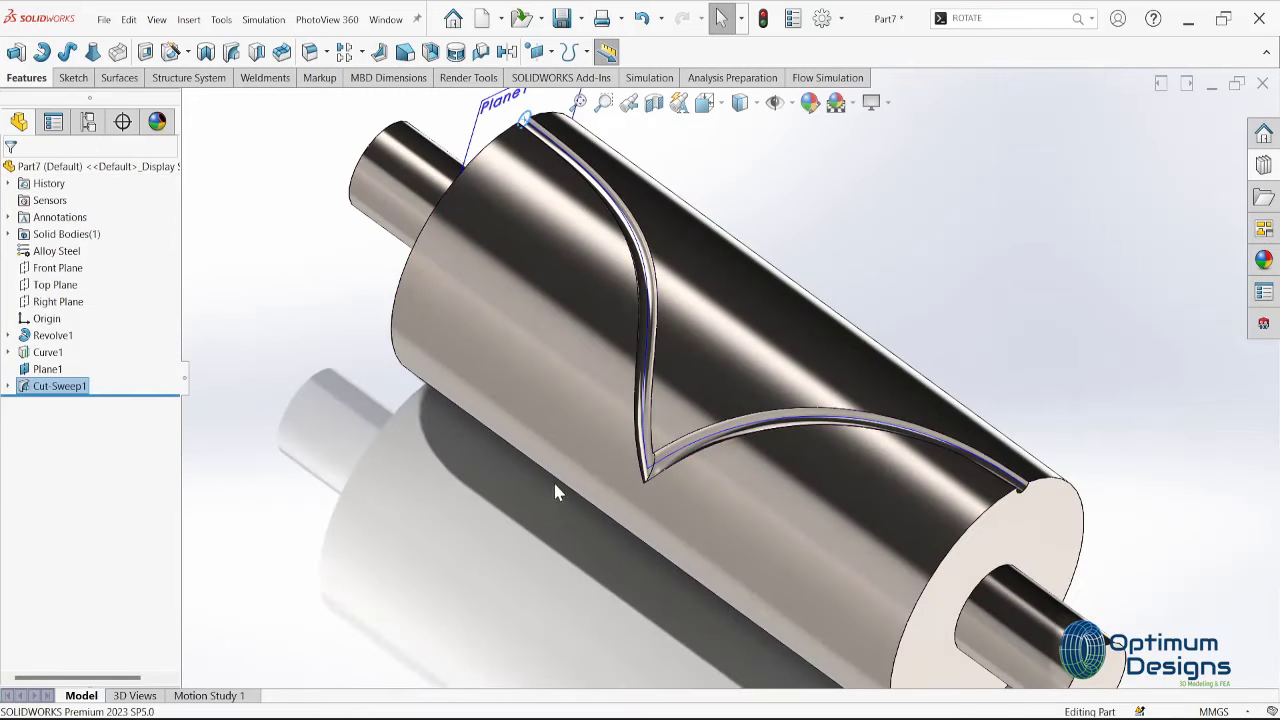
{"action": "left_click", "coordinate": [361, 52]}
{"action": "left_click", "coordinate": [370, 93]}
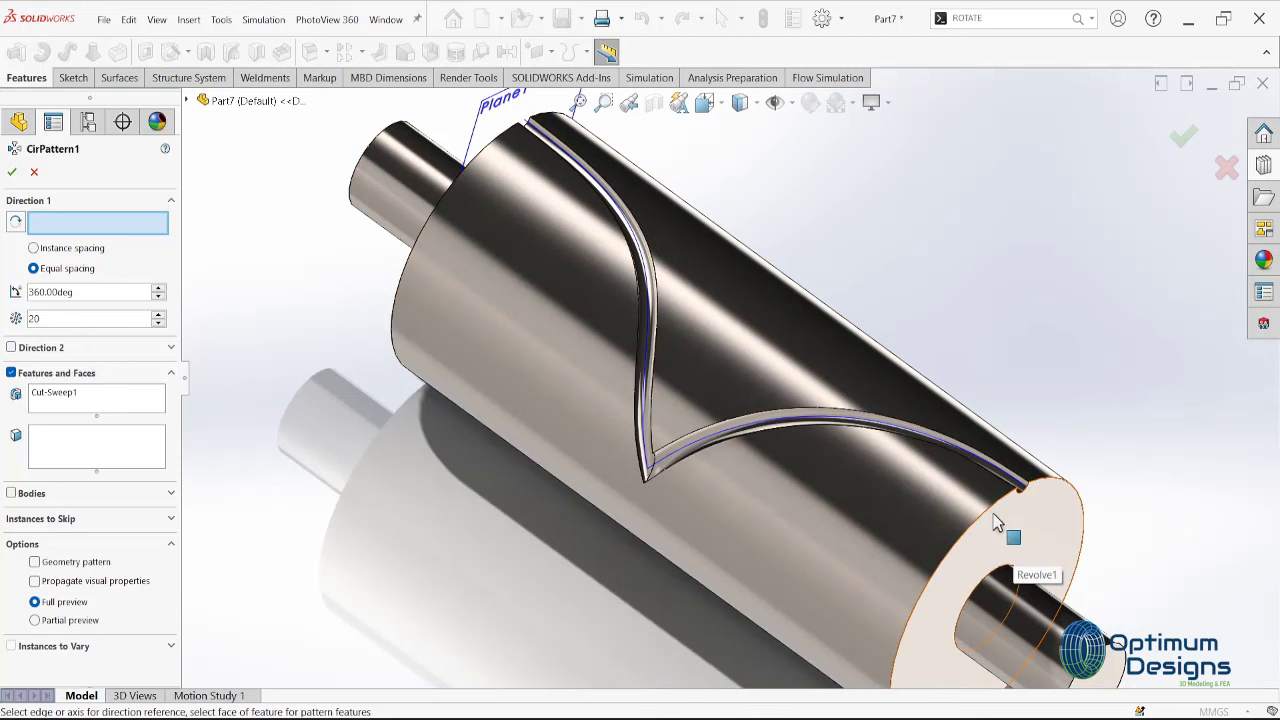
{"action": "left_click", "coordinate": [1000, 578]}
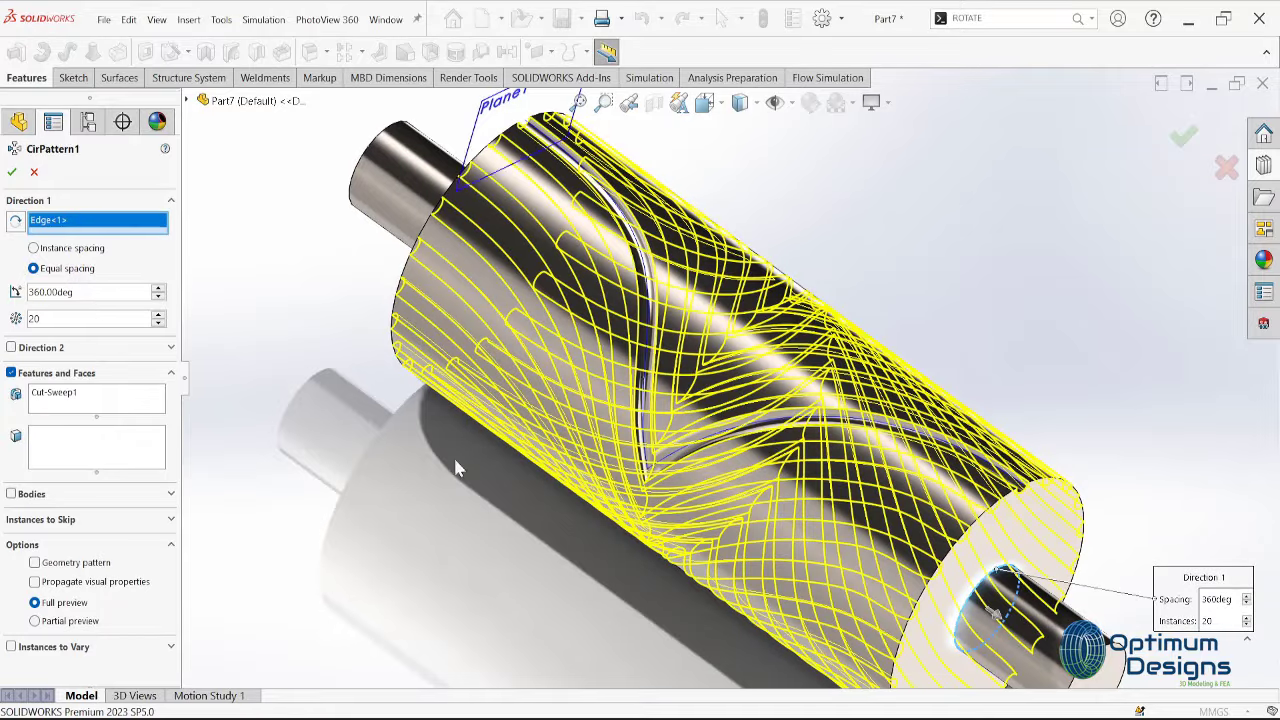
{"action": "scroll", "coordinate": [455, 470], "scroll_direction": "up", "scroll_amount": 2}
{"action": "middle_click_drag", "start_coordinate": [455, 470], "coordinate": [638, 370]}
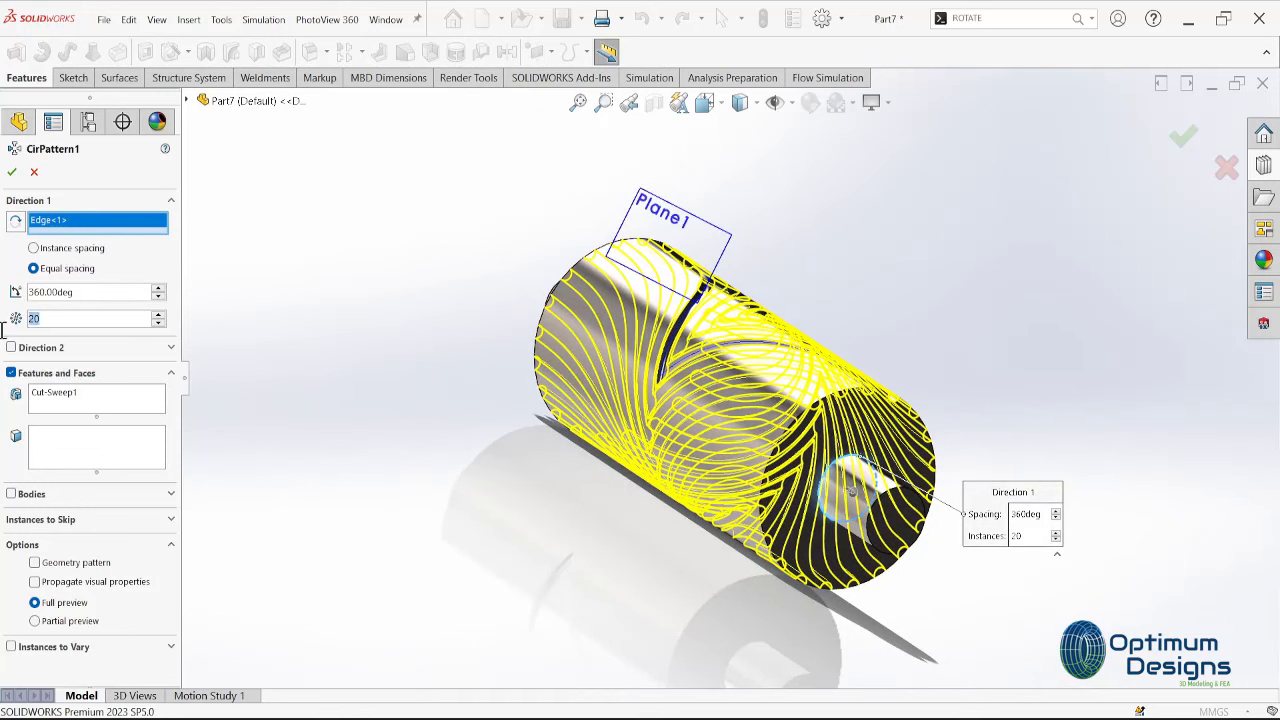
{"action": "left_click", "coordinate": [137, 314]}
{"action": "type", "text": "15.0"}
{"action": "key", "text": "Return"}
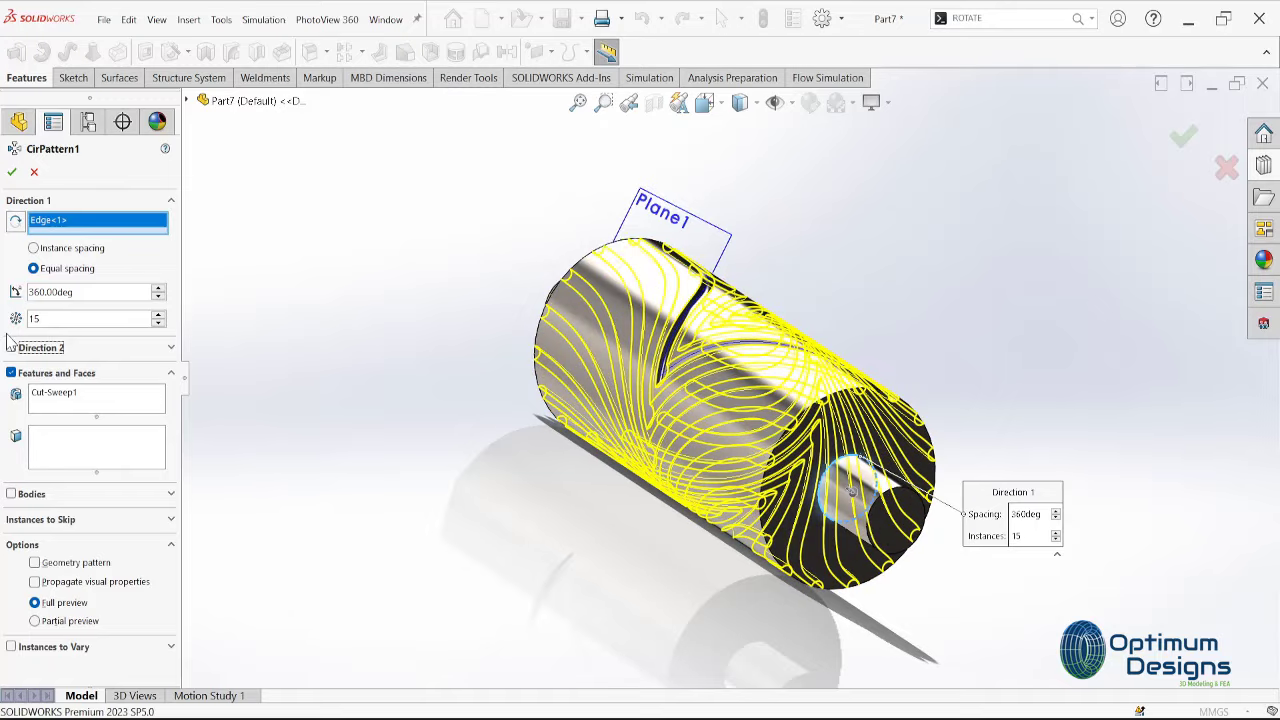
{"action": "middle_click_drag", "start_coordinate": [475, 410], "coordinate": [580, 452]}
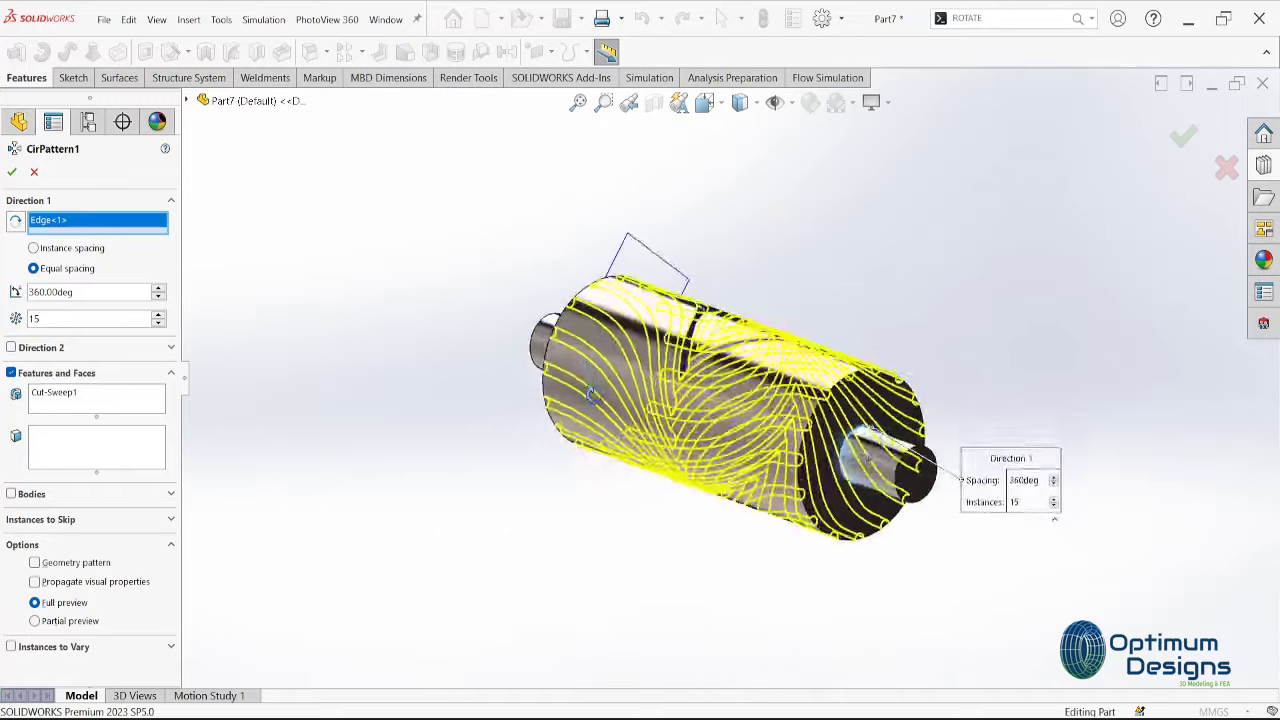
{"action": "key", "text": "Return"}
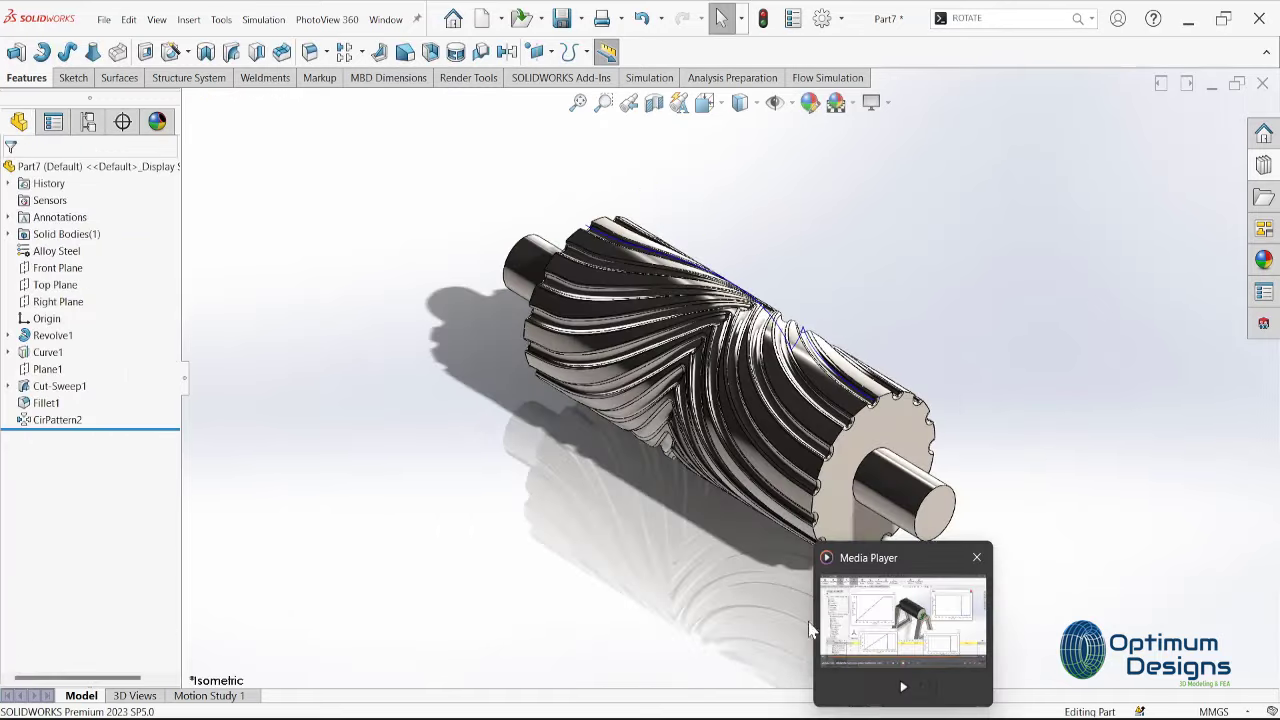
{"action": "key", "text": "space"}
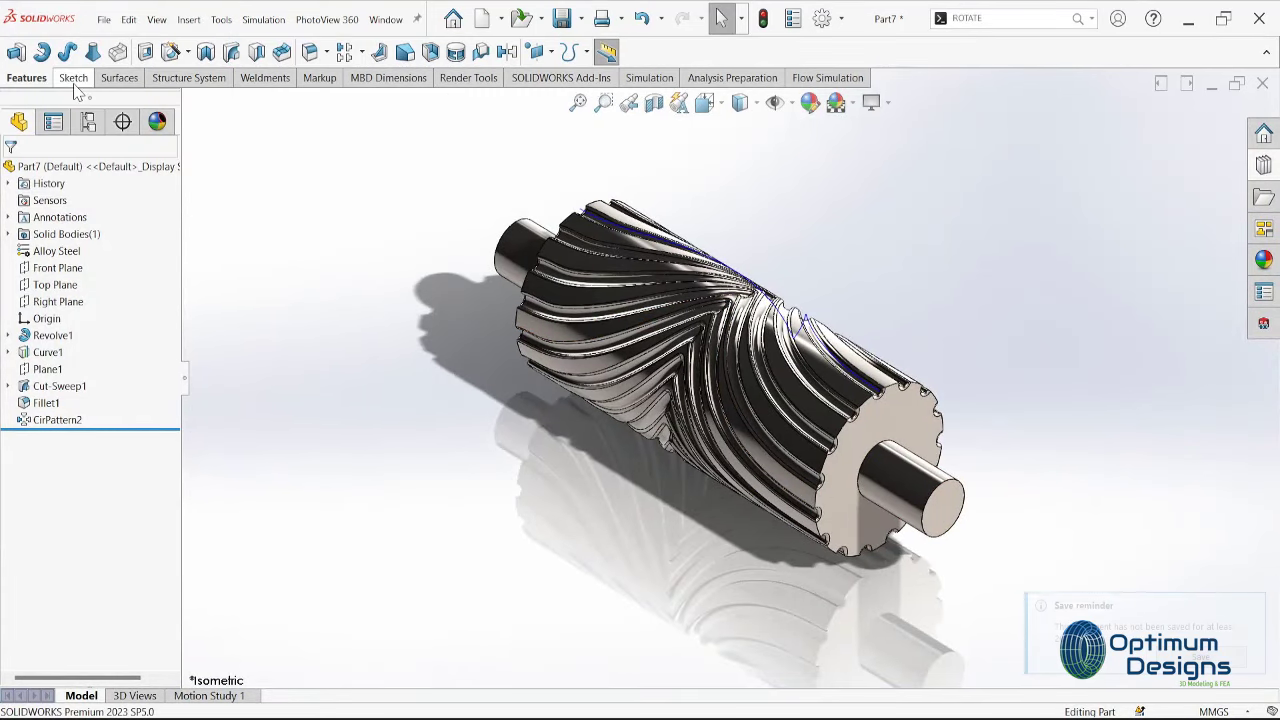
Make an assembly from the part, saving the part as drum in the Gears folder
{"action": "left_click", "coordinate": [501, 18]}
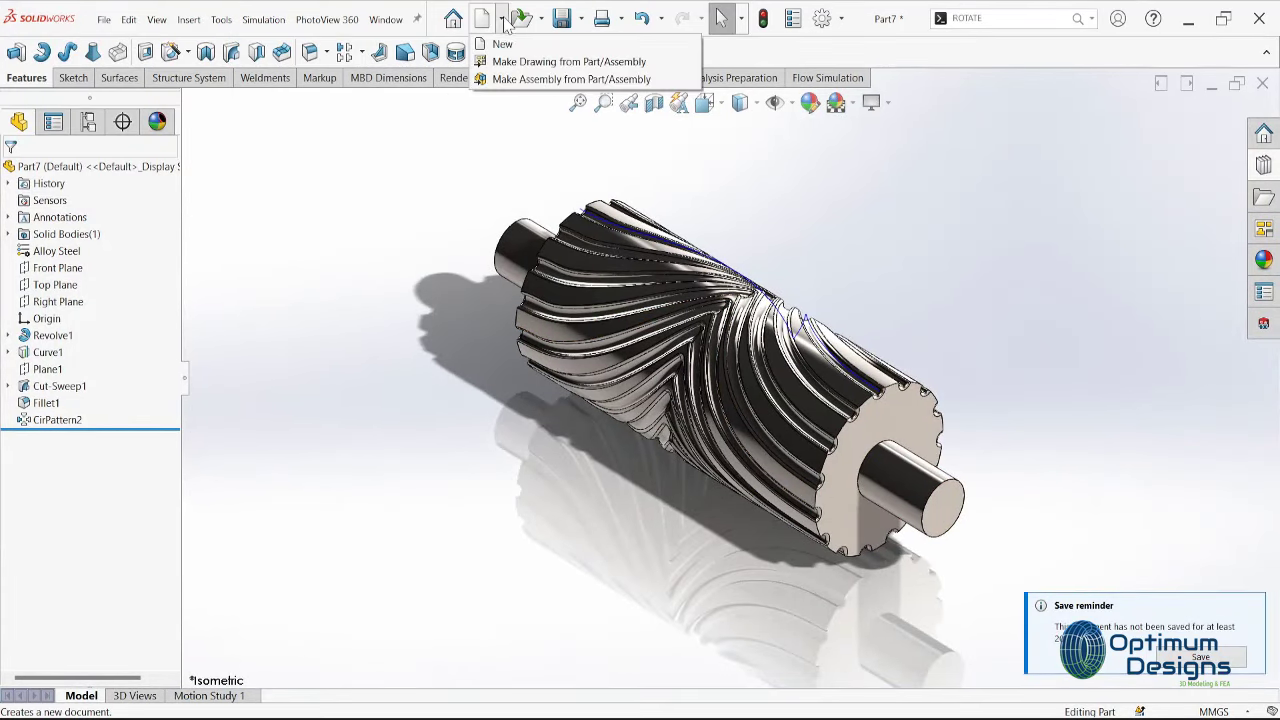
{"action": "left_click", "coordinate": [512, 78]}
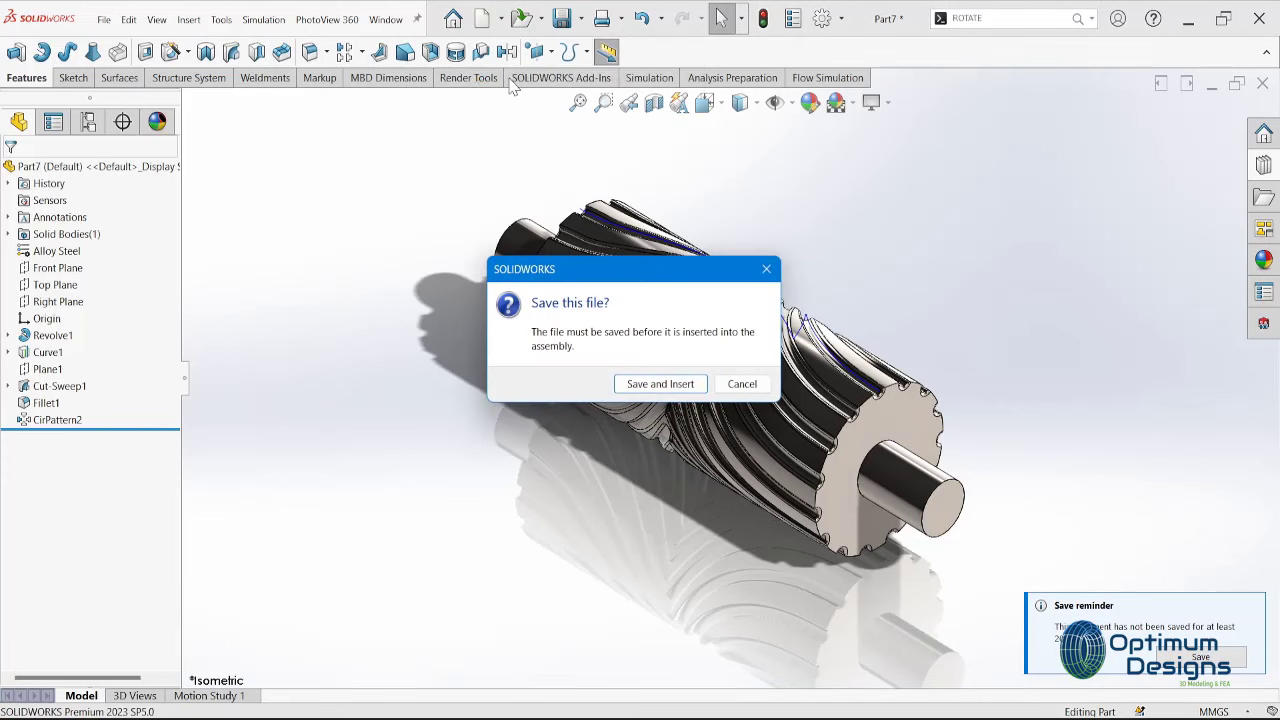
{"action": "left_click", "coordinate": [652, 386]}
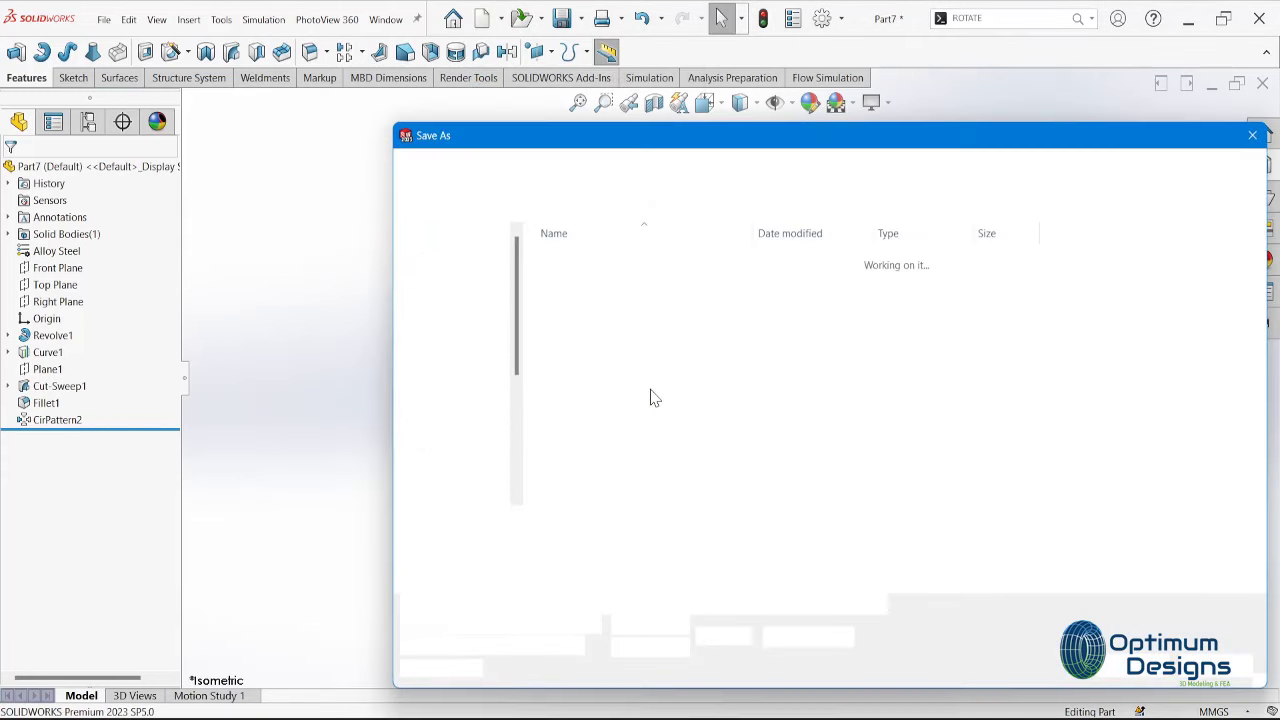
{"action": "type", "text": "dRUM"}
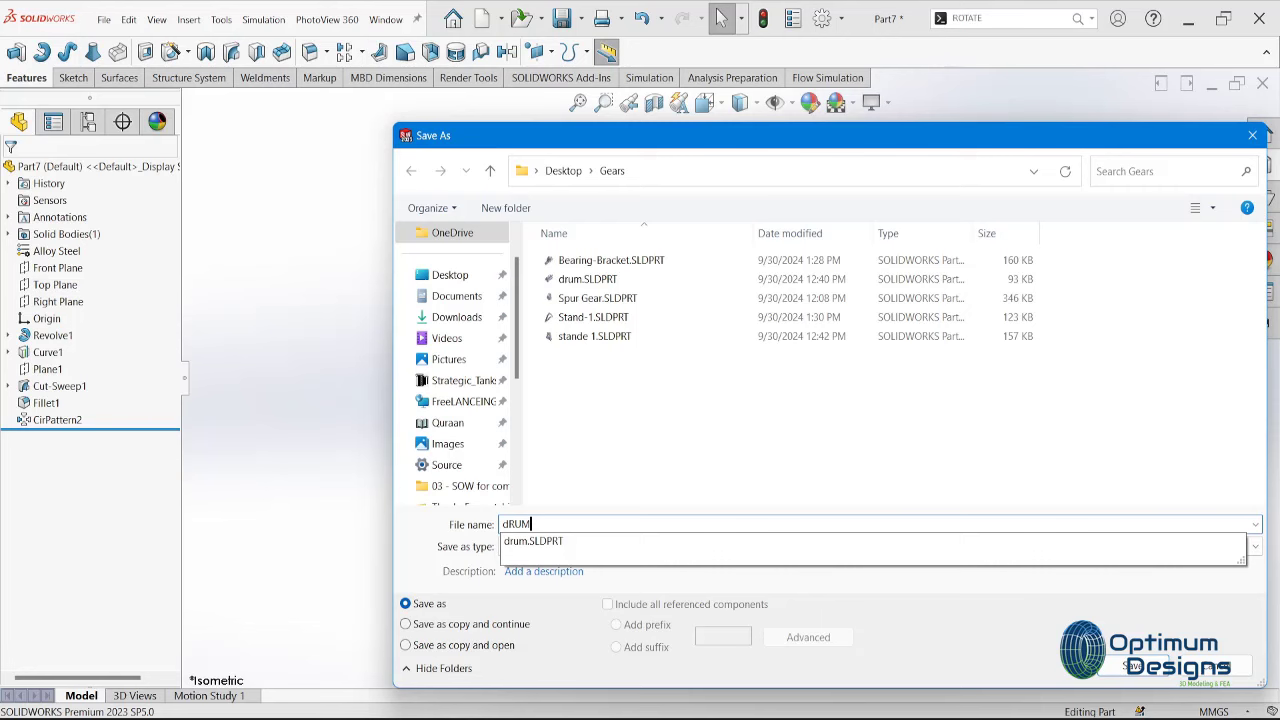
{"action": "key", "text": "Return"}
Confirm replacing the drum file and place the Bearing-Bracket in the new assembly
{"action": "left_click", "coordinate": [676, 371]}
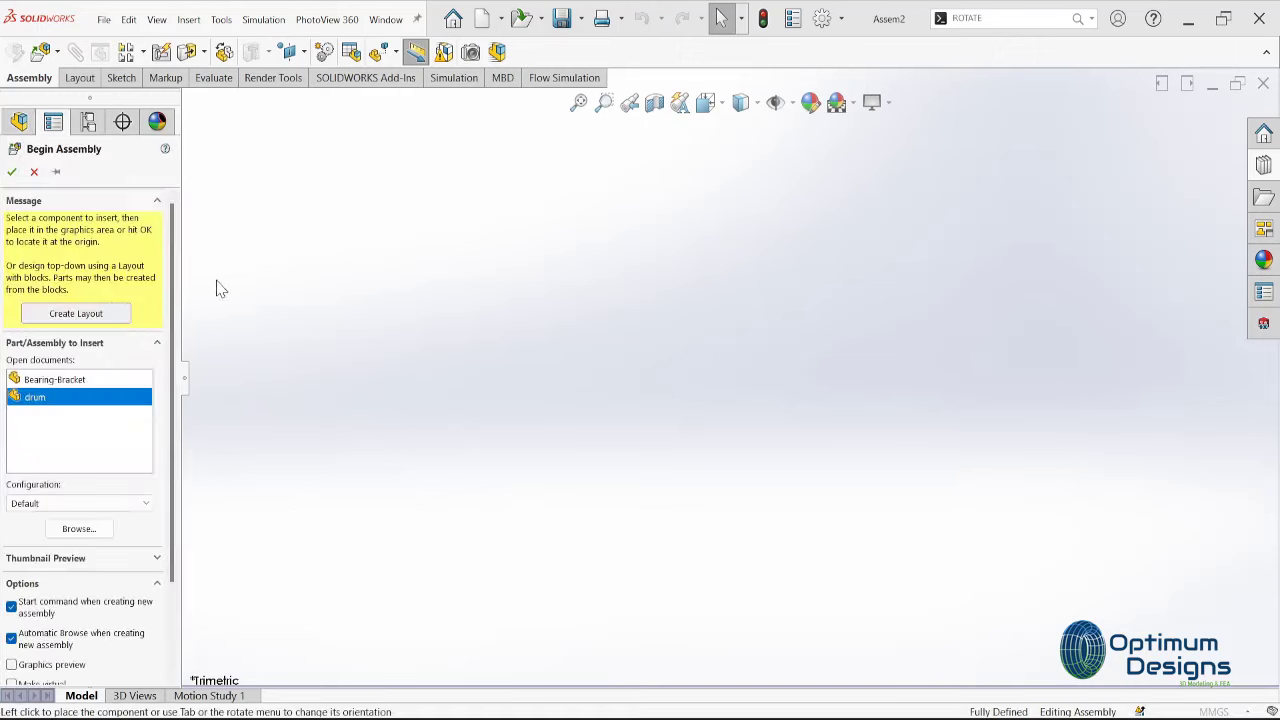
{"action": "left_click", "coordinate": [80, 529]}
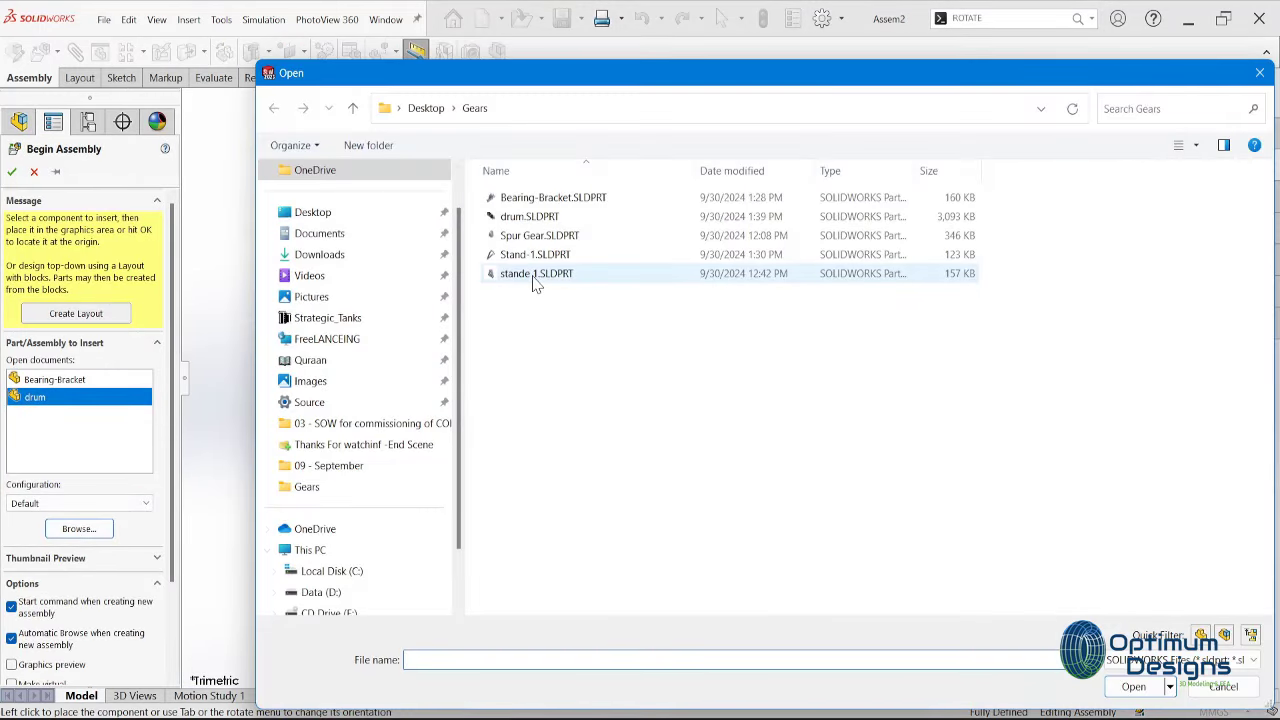
{"action": "mouse_move", "coordinate": [536, 274]}
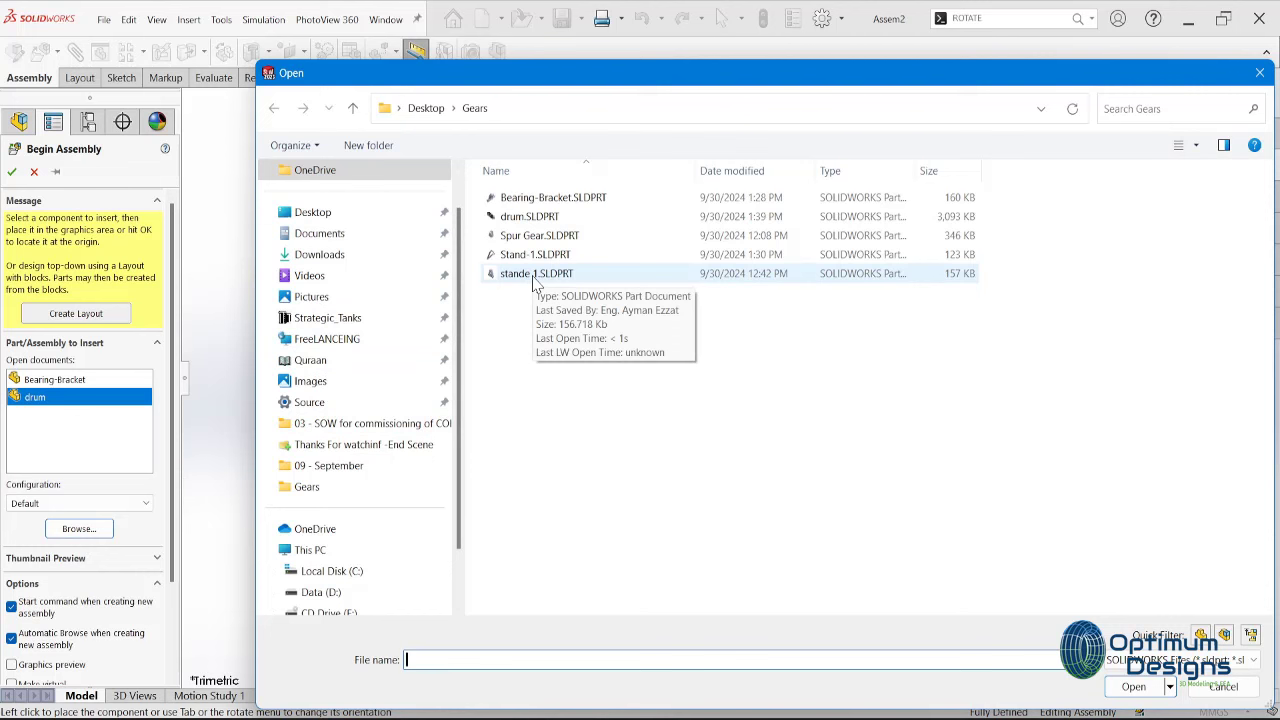
{"action": "left_click", "coordinate": [545, 255]}
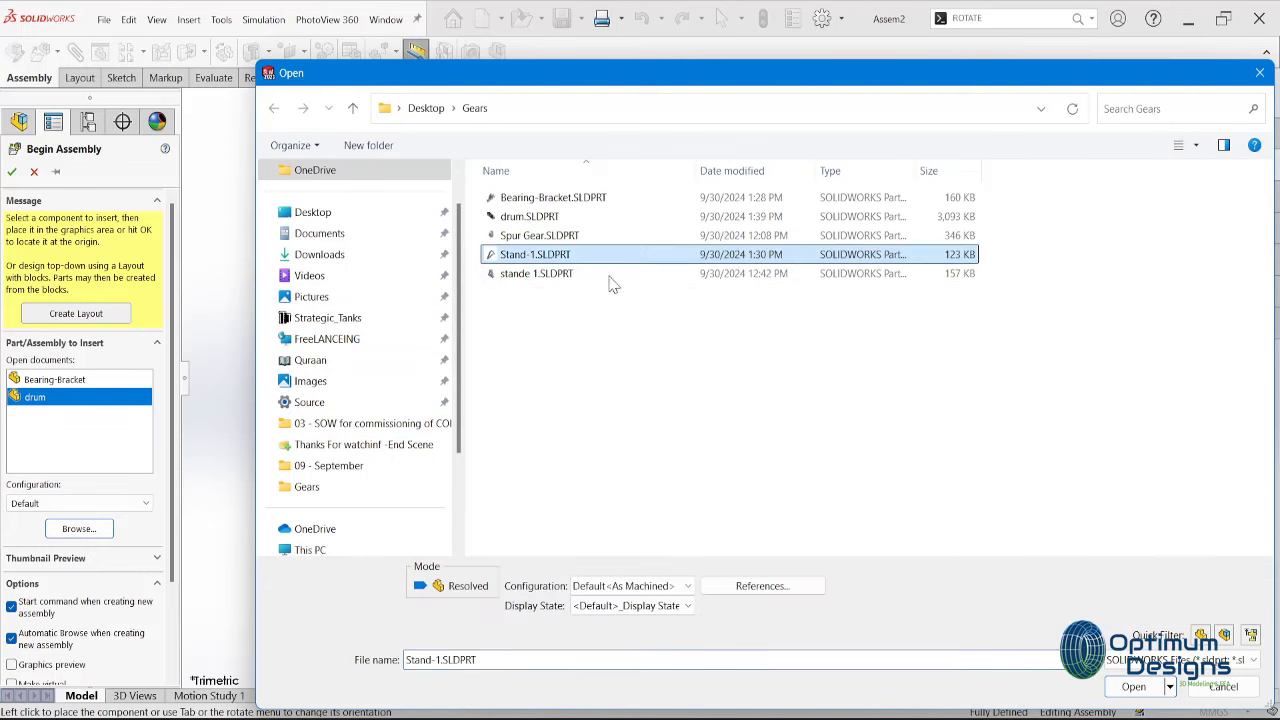
{"action": "left_click", "coordinate": [1135, 687]}
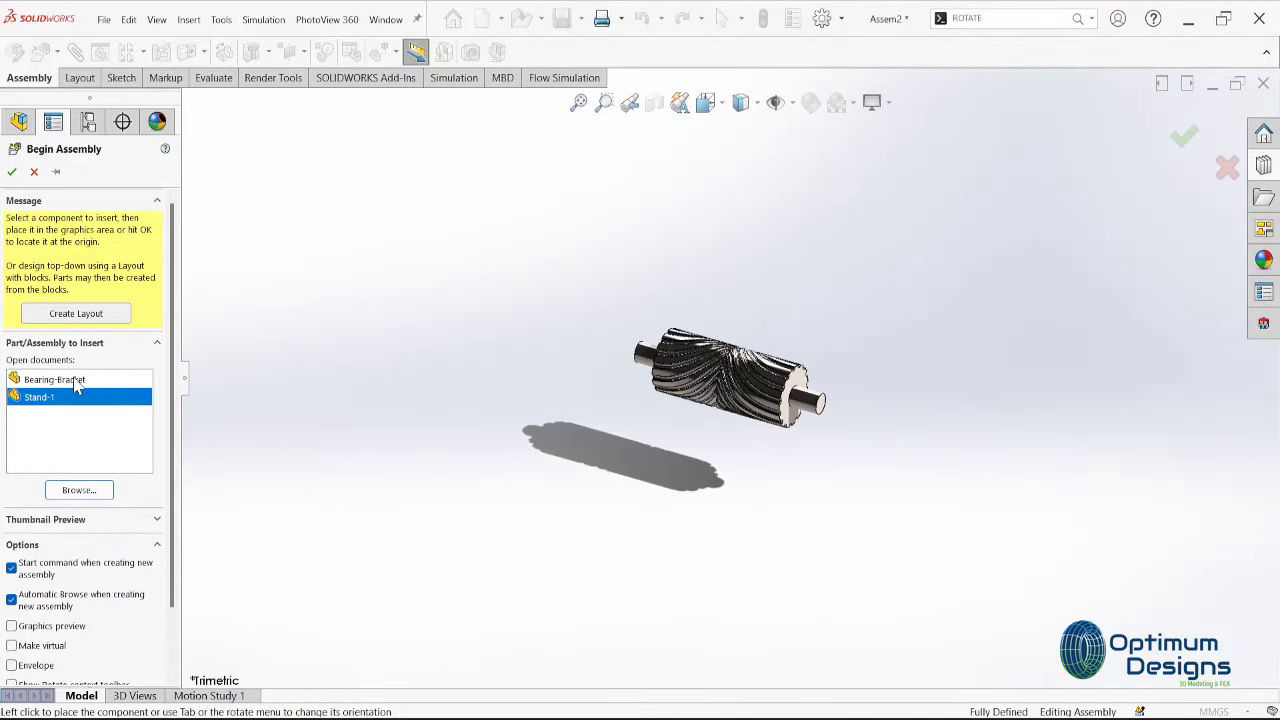
{"action": "left_click", "coordinate": [75, 382]}
{"action": "left_click", "coordinate": [529, 345]}
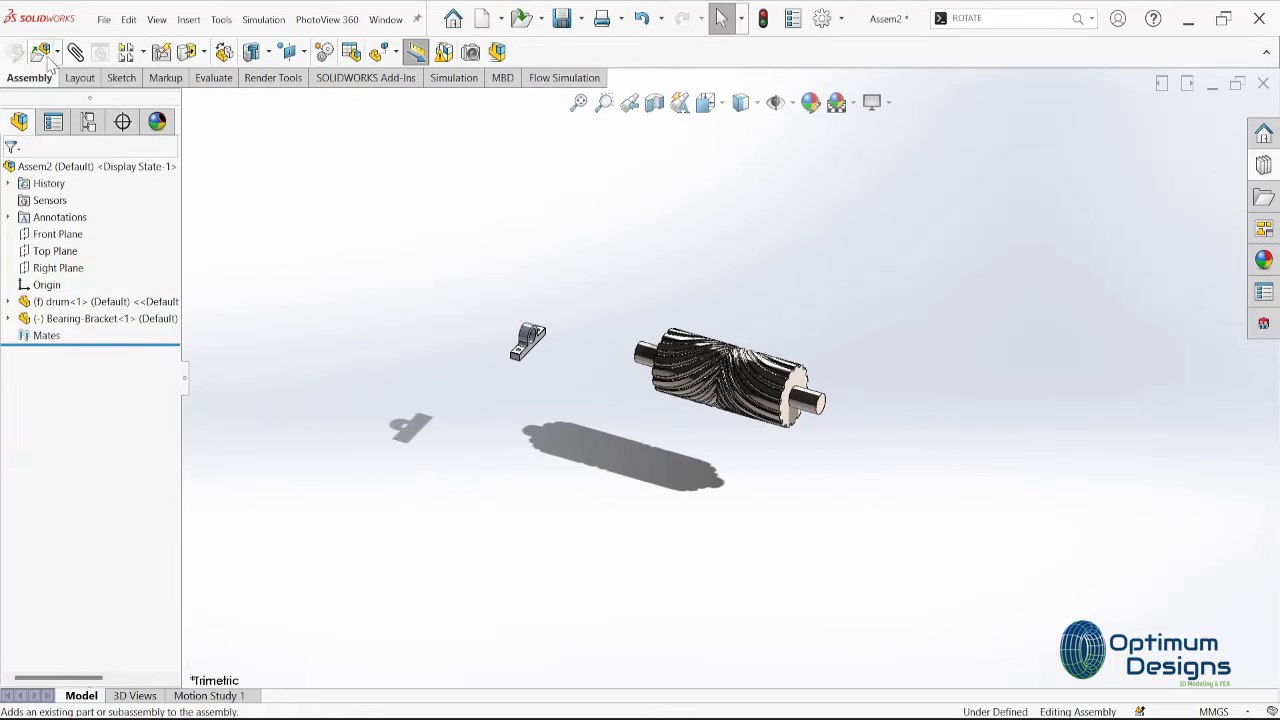
Insert Stand-1.SLDPRT, place it near the drum, and select the stand's top face
{"action": "left_click", "coordinate": [40, 51]}
{"action": "left_click", "coordinate": [79, 475]}
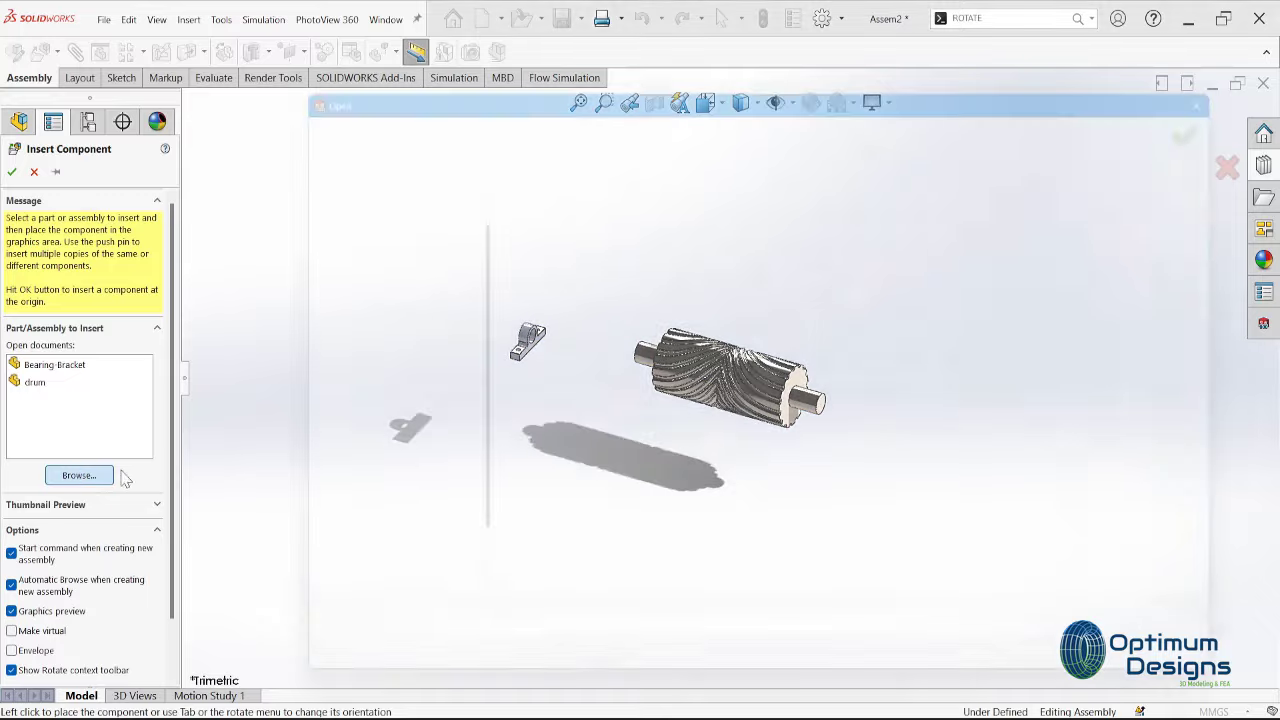
{"action": "double_click", "coordinate": [584, 256]}
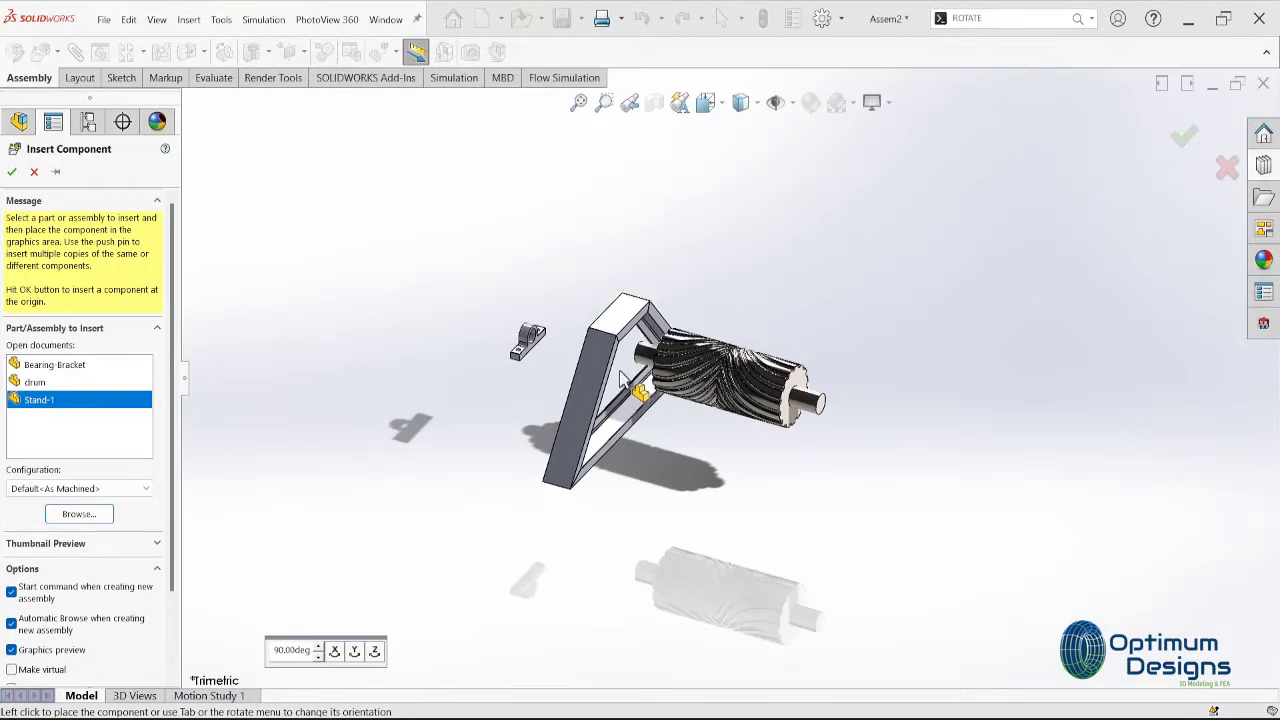
{"action": "left_click", "coordinate": [580, 452]}
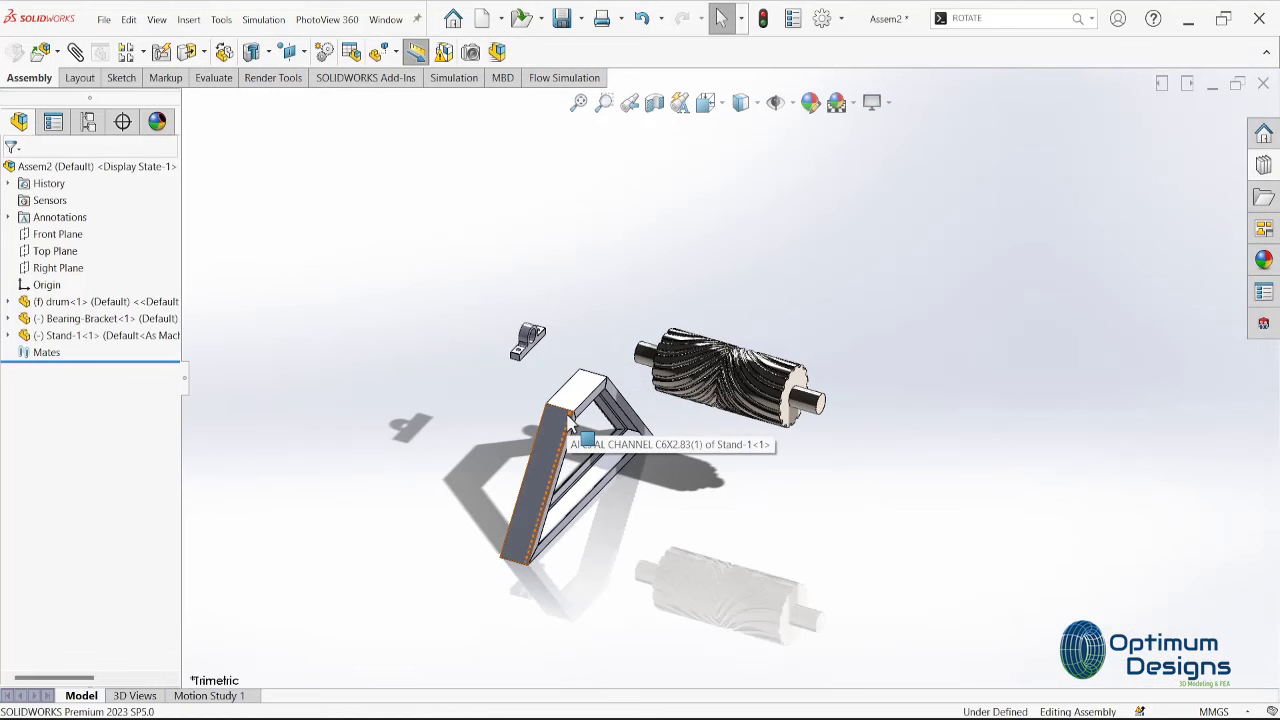
{"action": "scroll", "coordinate": [572, 431], "scroll_direction": "down", "scroll_amount": 2}
{"action": "scroll", "coordinate": [560, 325], "scroll_direction": "down", "scroll_amount": 3}
{"action": "scroll", "coordinate": [680, 400], "scroll_direction": "down", "scroll_amount": 4}
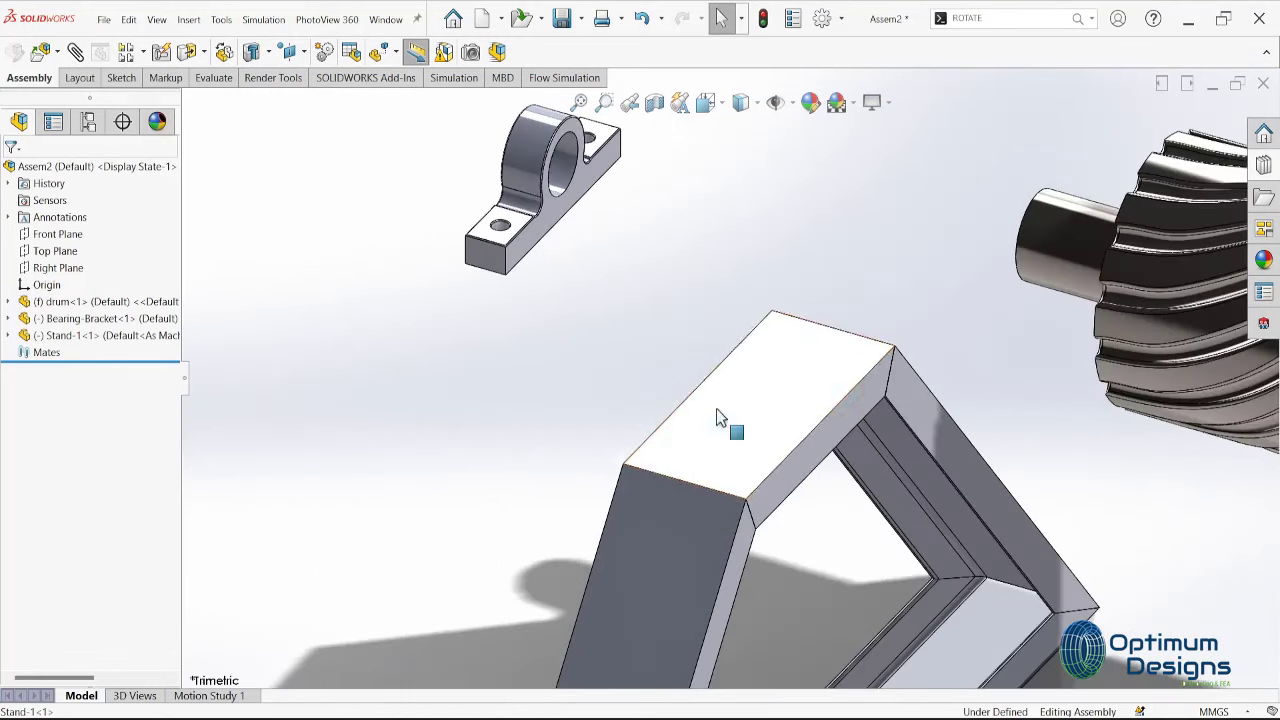
{"action": "left_click", "coordinate": [716, 410]}
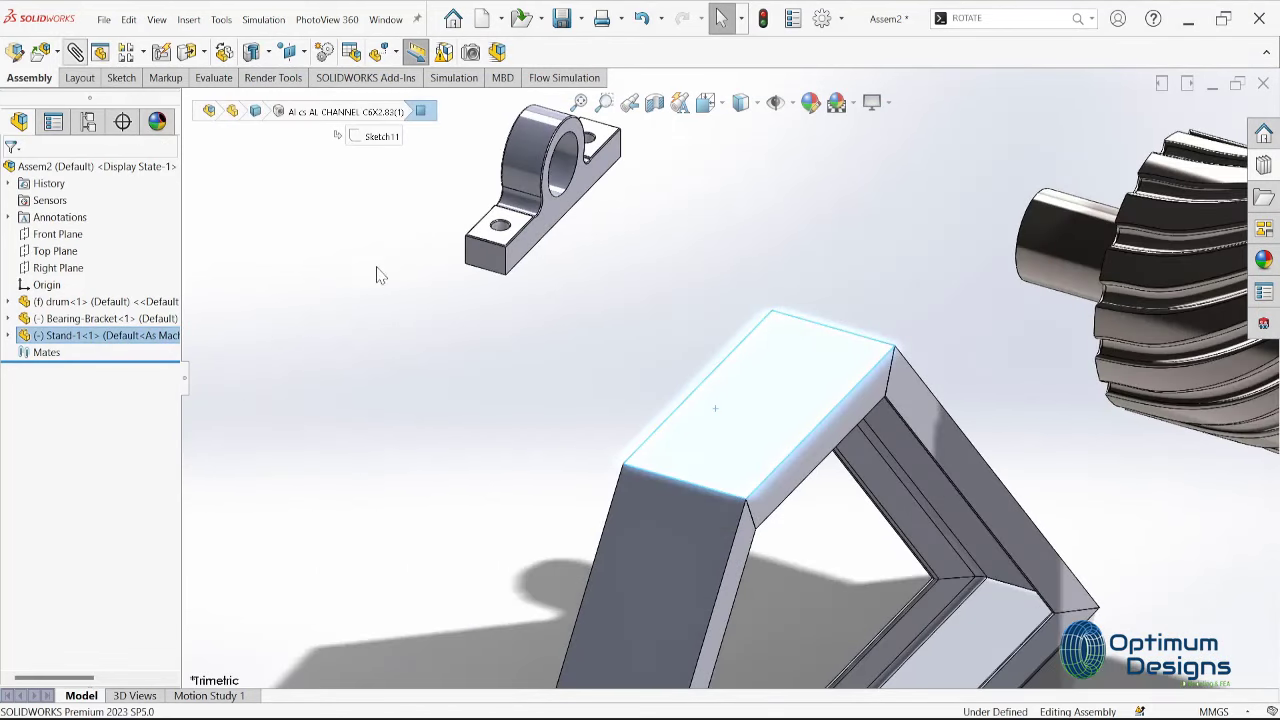
Mate the bracket's bottom face coincident to the stand's top face
{"action": "key", "text": "m"}
{"action": "mouse_move", "coordinate": [517, 351]}
{"action": "middle_mouse_down"}
{"action": "mouse_move", "coordinate": [477, 240]}
{"action": "mouse_move", "coordinate": [631, 343]}
{"action": "mouse_move", "coordinate": [673, 316]}
{"action": "mouse_move", "coordinate": [737, 463]}
{"action": "mouse_move", "coordinate": [760, 410]}
{"action": "mouse_move", "coordinate": [798, 392]}
{"action": "middle_mouse_up"}
{"action": "left_click", "coordinate": [711, 457]}
{"action": "key", "text": "Return"}
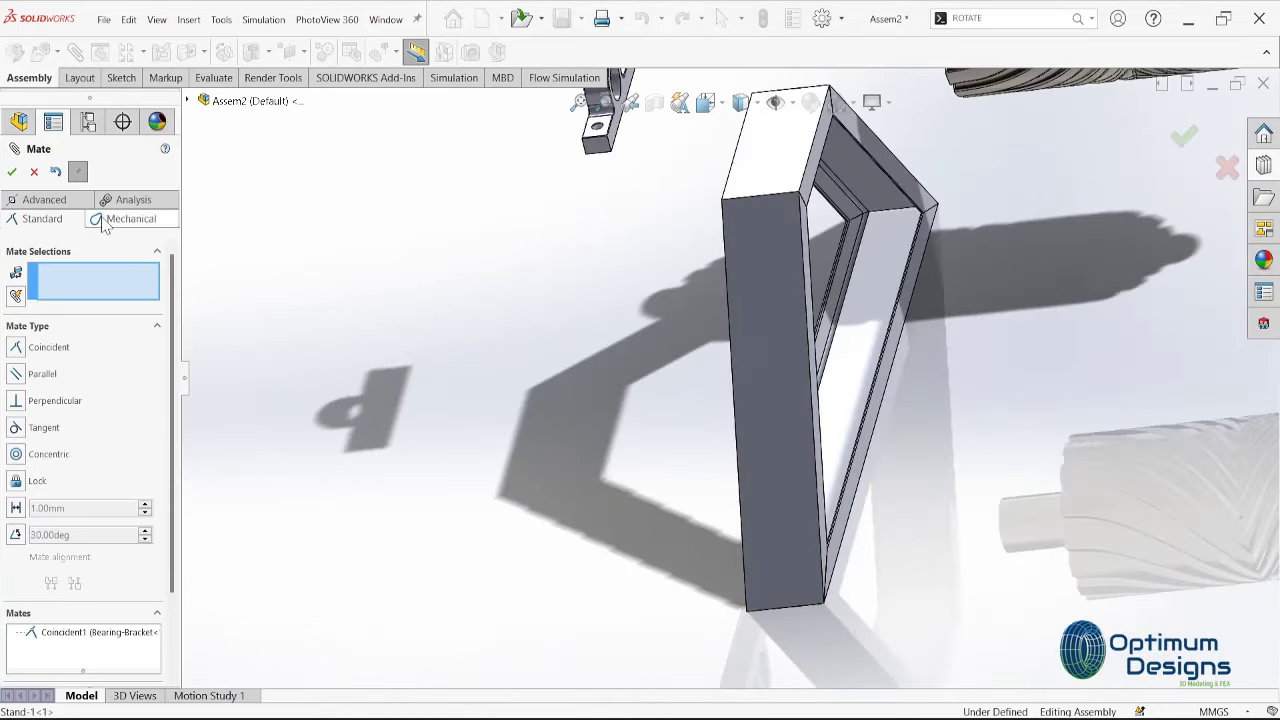
Add a width mate centring the bracket's side faces between the stand's side faces
{"action": "left_click", "coordinate": [75, 203]}
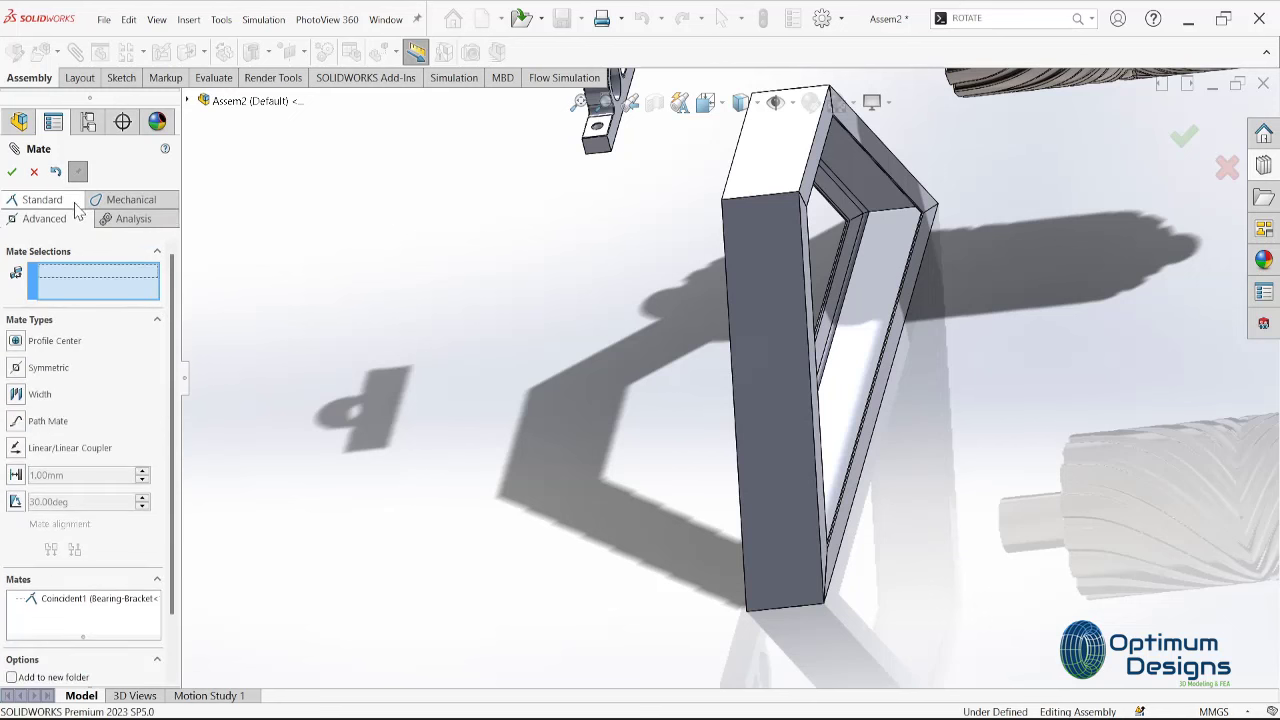
{"action": "left_click", "coordinate": [15, 394]}
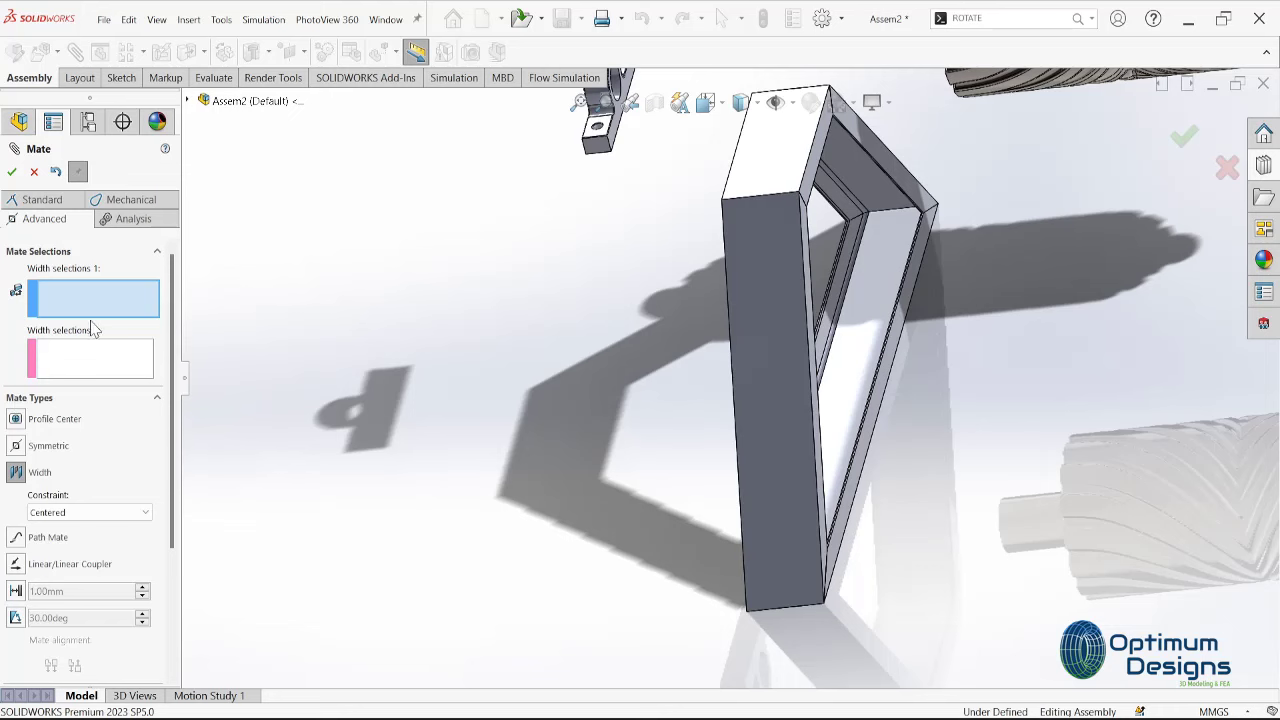
{"action": "mouse_move", "coordinate": [418, 287]}
{"action": "middle_mouse_down"}
{"action": "mouse_move", "coordinate": [560, 320]}
{"action": "mouse_move", "coordinate": [537, 334]}
{"action": "mouse_move", "coordinate": [571, 320]}
{"action": "middle_mouse_up"}
{"action": "scroll", "coordinate": [560, 320], "scroll_direction": "down", "scroll_amount": 3}
{"action": "left_click", "coordinate": [518, 343]}
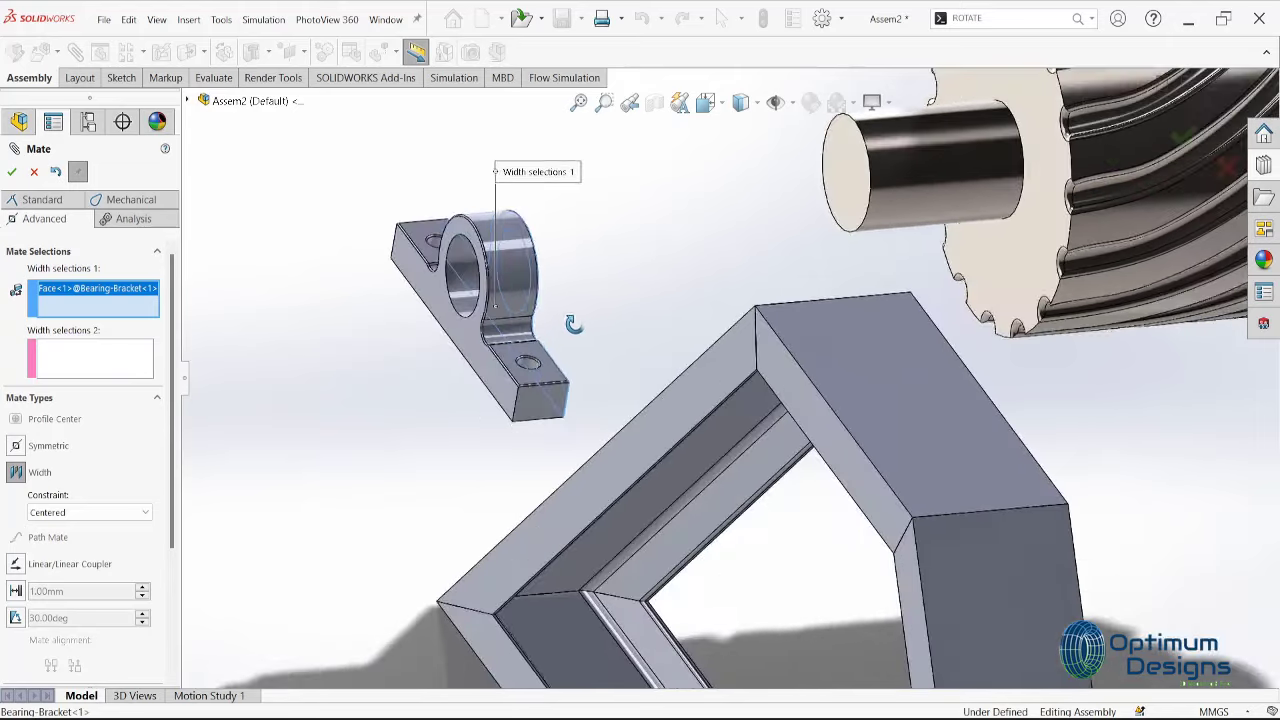
{"action": "left_click", "coordinate": [466, 335]}
{"action": "left_click", "coordinate": [830, 448]}
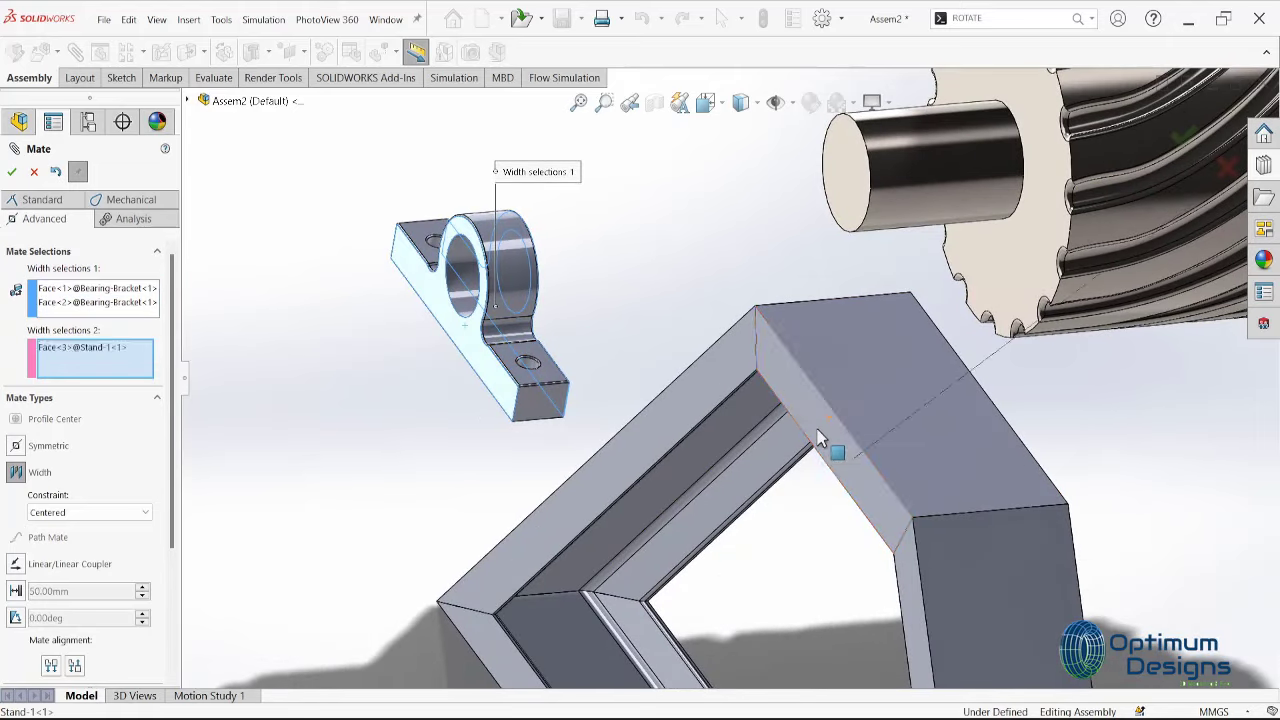
{"action": "middle_click_drag", "start_coordinate": [830, 448], "coordinate": [791, 443]}
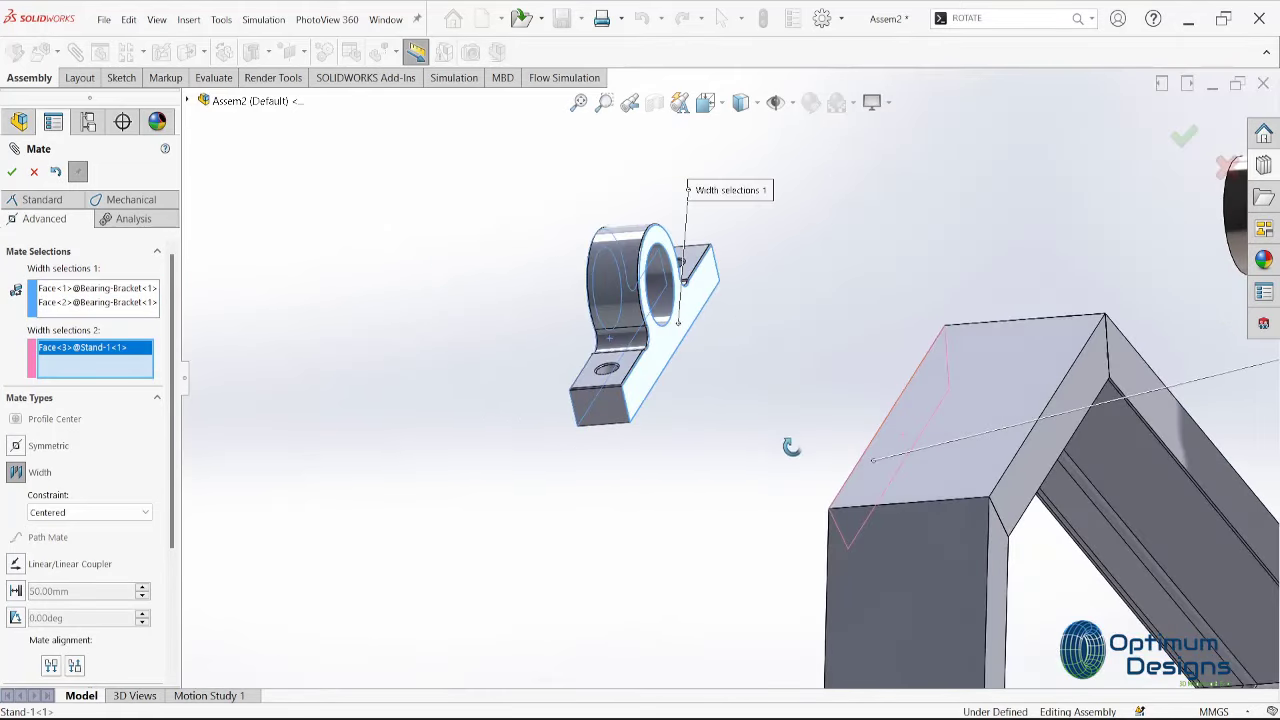
{"action": "left_click", "coordinate": [1019, 479]}
{"action": "right_click", "coordinate": [1019, 479]}
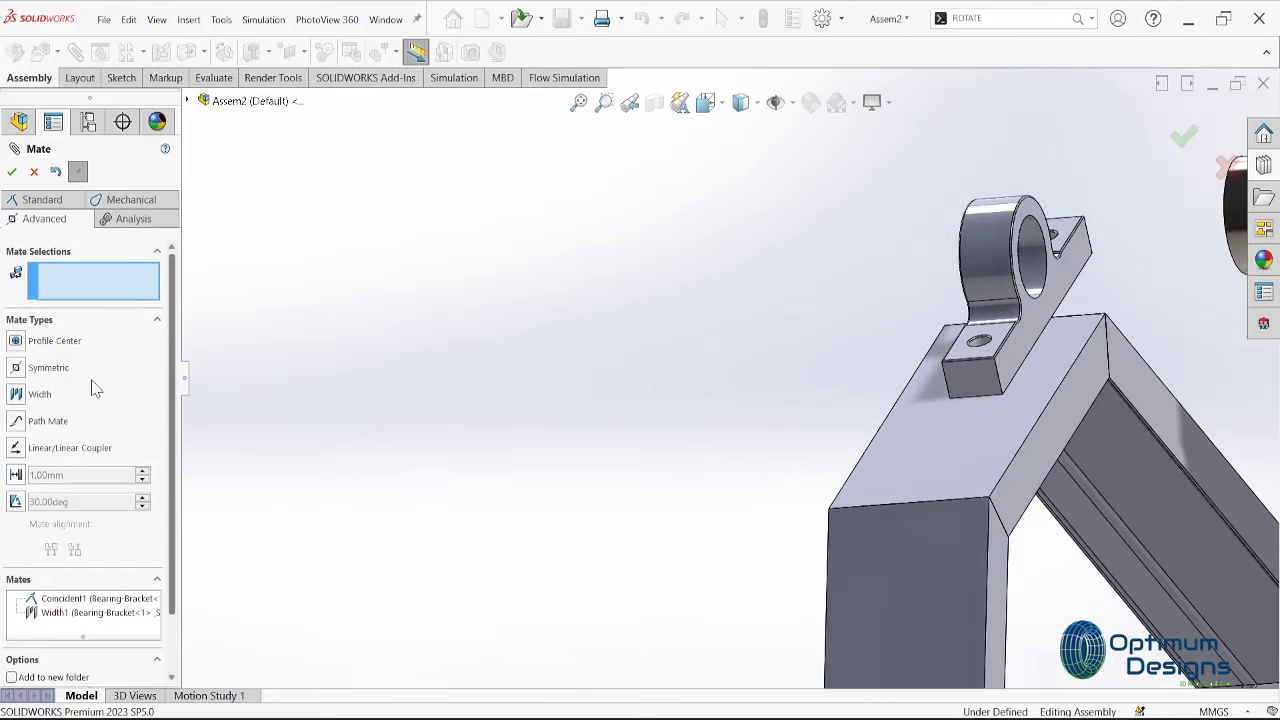
Add a second width mate centring the bracket between the stand's end faces
{"action": "left_click", "coordinate": [18, 396]}
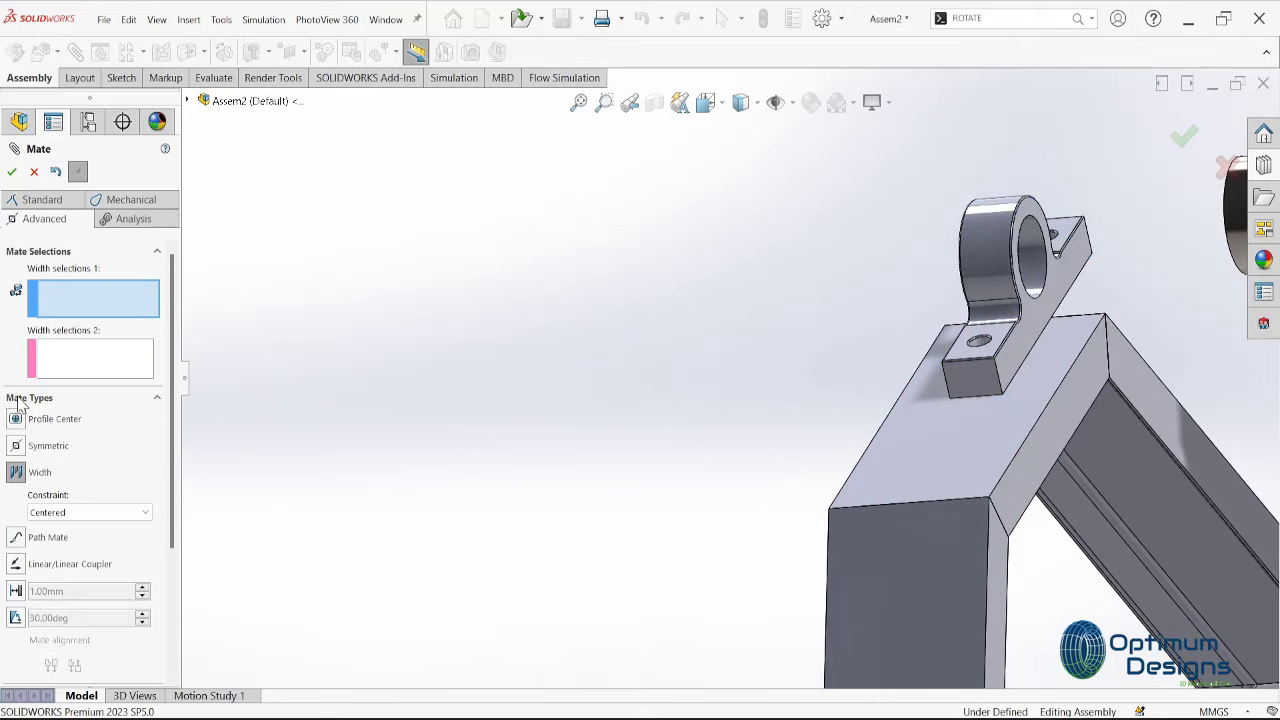
{"action": "left_click", "coordinate": [890, 559]}
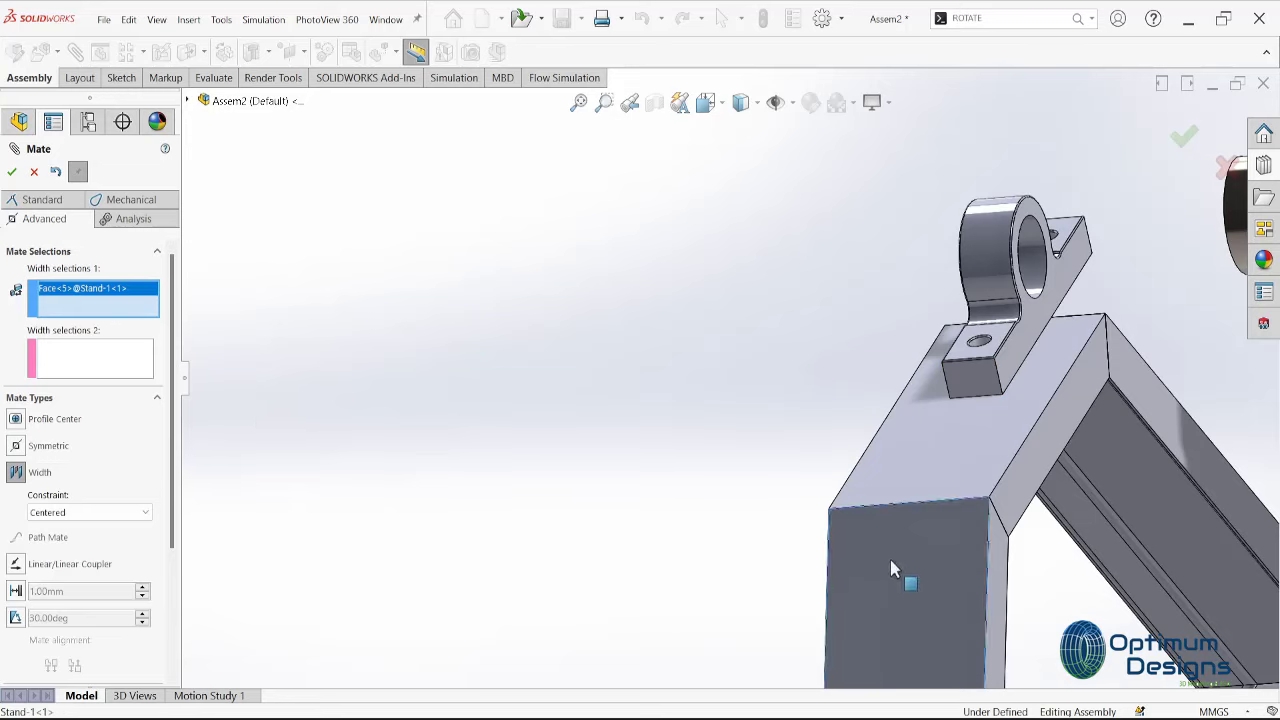
{"action": "middle_click_drag", "start_coordinate": [901, 541], "coordinate": [1000, 480]}
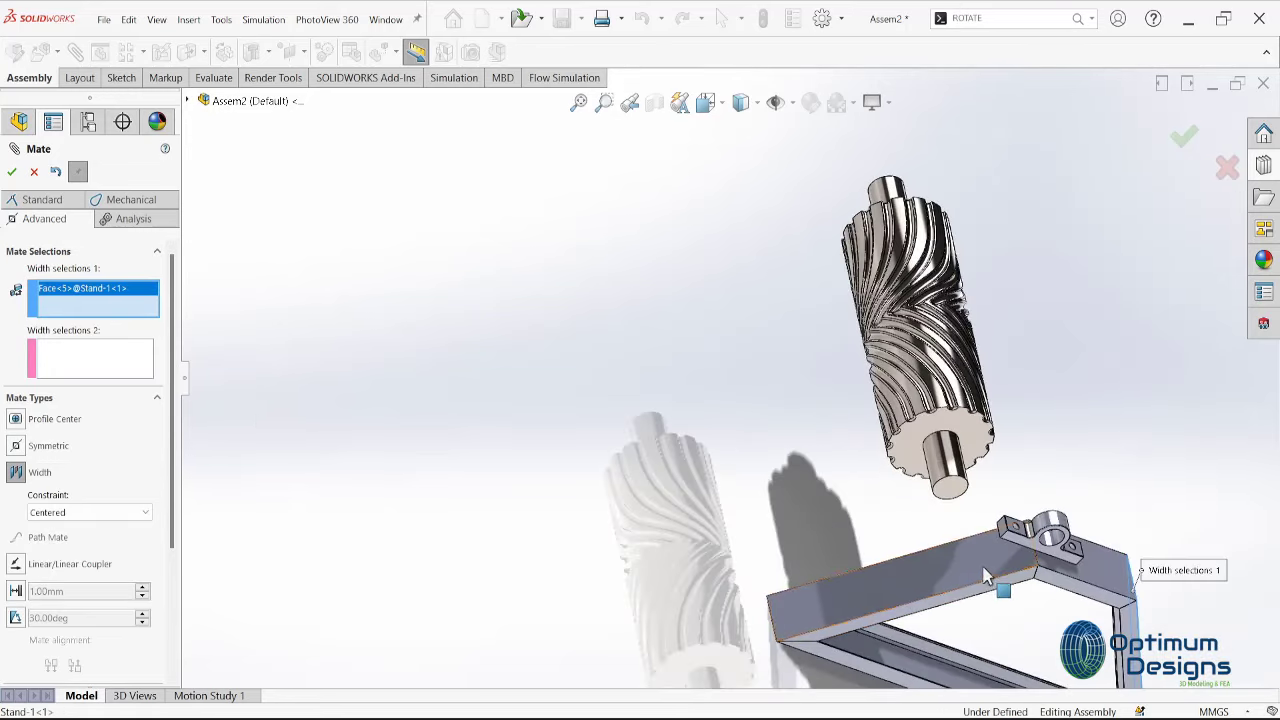
{"action": "left_click", "coordinate": [981, 565]}
{"action": "scroll", "coordinate": [1010, 510], "scroll_direction": "down", "scroll_amount": 5}
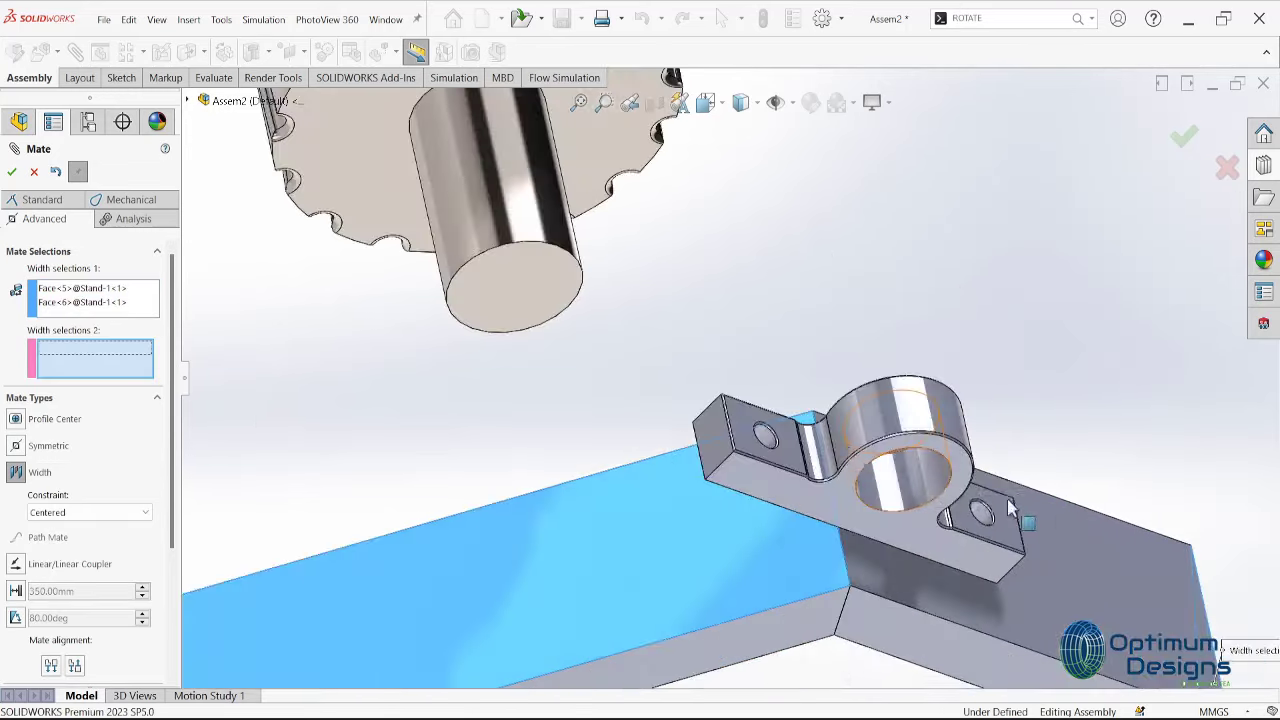
{"action": "left_click", "coordinate": [737, 452]}
{"action": "mouse_move", "coordinate": [737, 452]}
{"action": "middle_mouse_down"}
{"action": "mouse_move", "coordinate": [704, 400]}
{"action": "mouse_move", "coordinate": [897, 478]}
{"action": "mouse_move", "coordinate": [877, 520]}
{"action": "mouse_move", "coordinate": [90, 294]}
{"action": "middle_mouse_up"}
{"action": "left_click", "coordinate": [907, 480]}
{"action": "key", "text": "Return"}
{"action": "scroll", "coordinate": [880, 450], "scroll_direction": "up", "scroll_amount": 5}
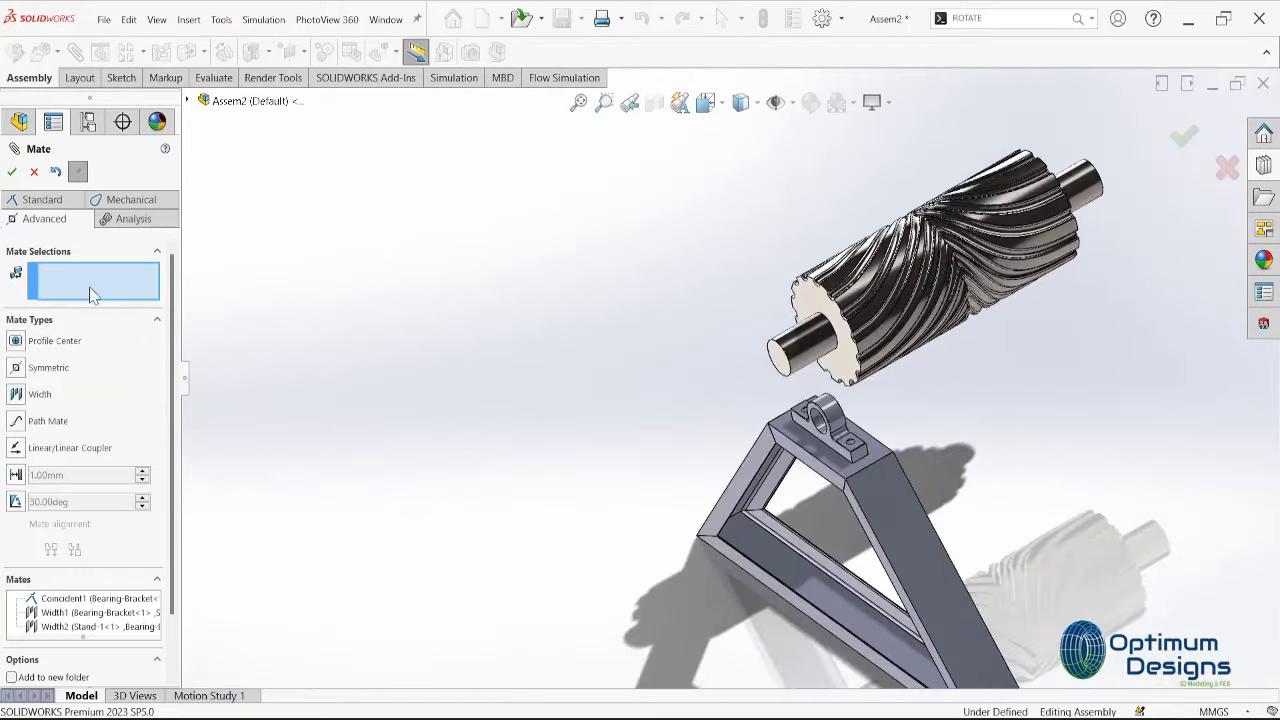
{"action": "left_click", "coordinate": [11, 173]}
Set the drum component to float and fix the Stand-1 component
{"action": "left_click", "coordinate": [72, 302]}
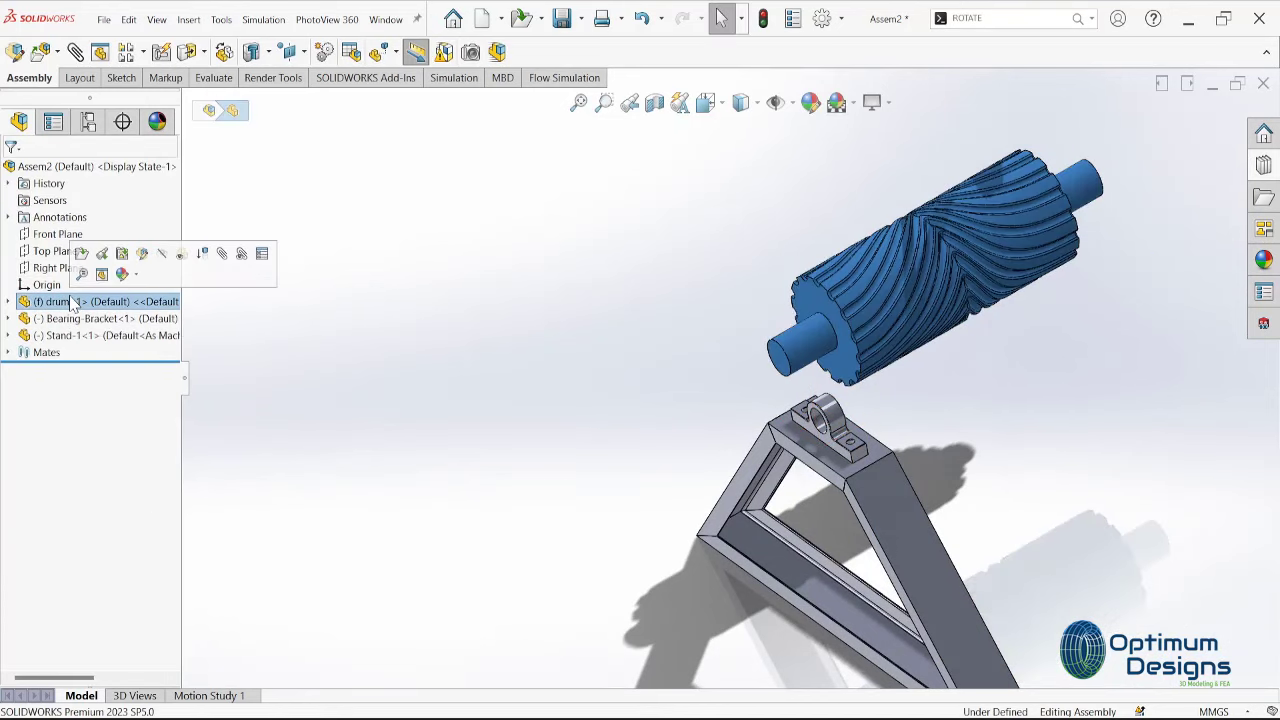
{"action": "right_click", "coordinate": [72, 302]}
{"action": "left_click", "coordinate": [105, 428]}
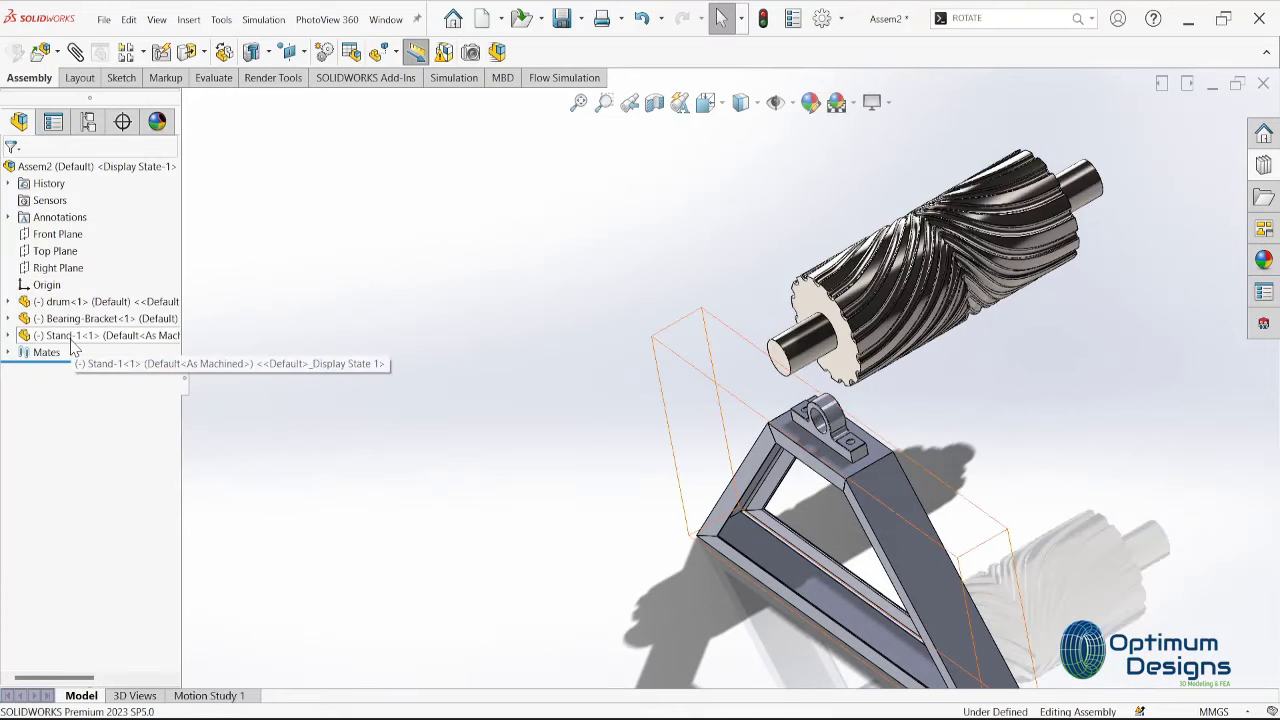
{"action": "left_click", "coordinate": [72, 340]}
{"action": "right_click", "coordinate": [72, 340]}
{"action": "left_click", "coordinate": [98, 424]}
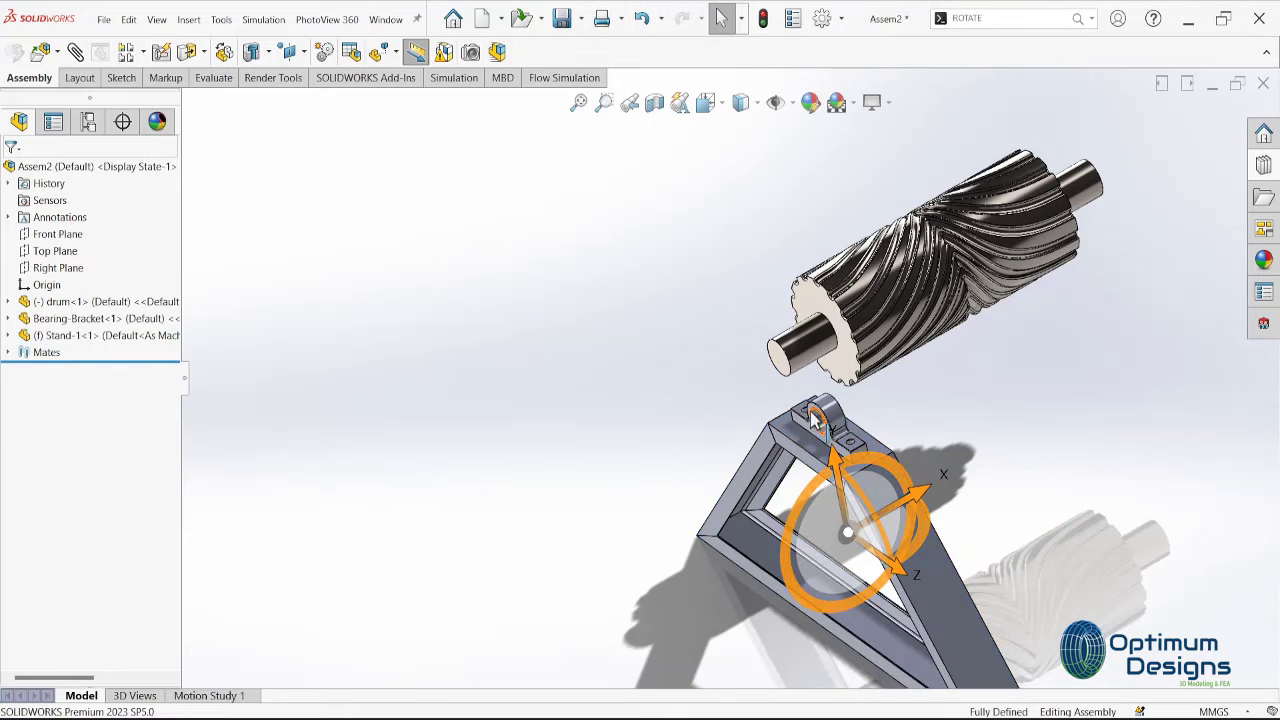
Mate the drum's shaft face concentric with the bearing bracket bore
{"action": "middle_click_drag", "start_coordinate": [815, 420], "coordinate": [830, 375]}
{"action": "left_click", "coordinate": [809, 356]}
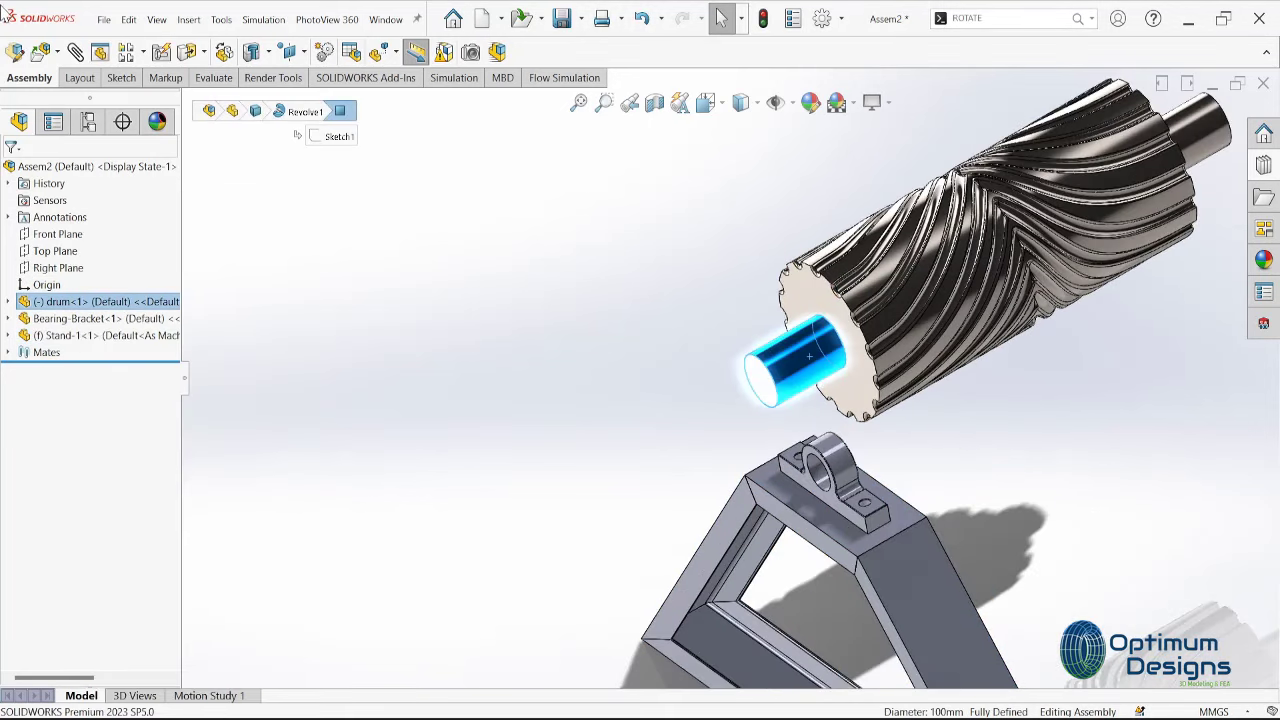
{"action": "left_click", "coordinate": [75, 52]}
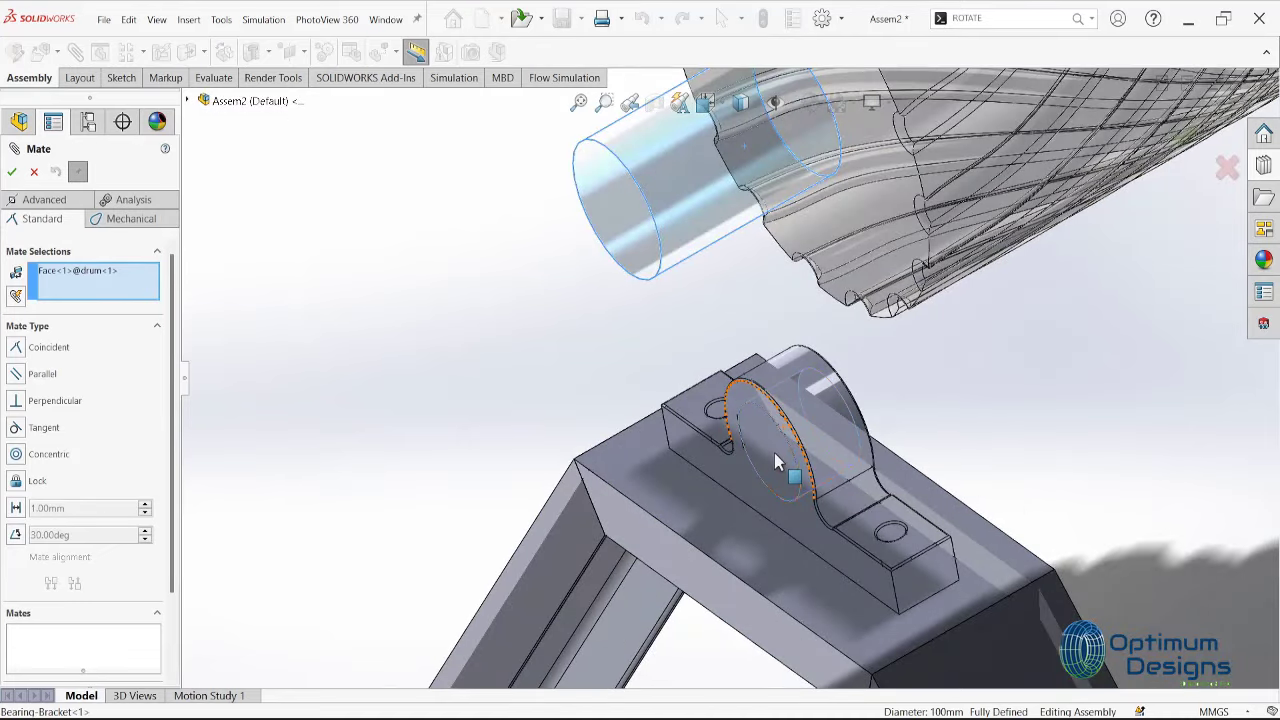
{"action": "left_click", "coordinate": [774, 452]}
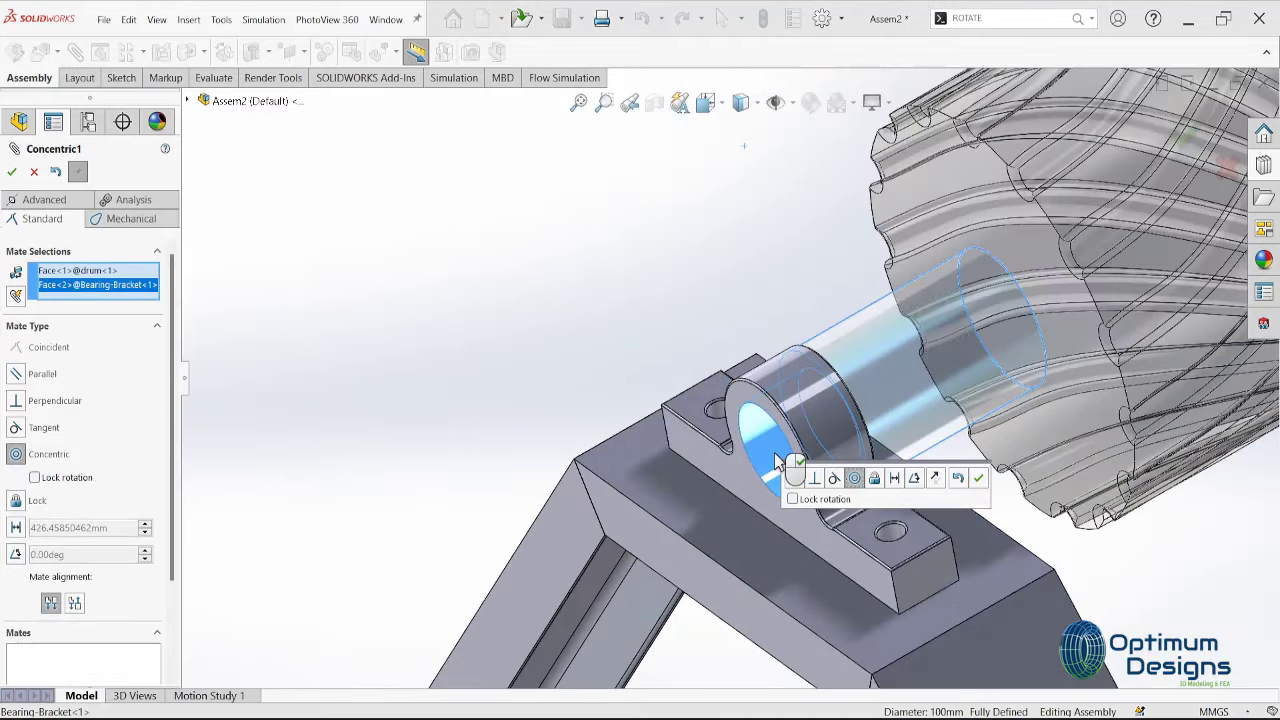
{"action": "key", "text": "Return"}
Mate the drum's shoulder face coincident with the bracket's side face and finish mating
{"action": "middle_click_drag", "start_coordinate": [776, 461], "coordinate": [787, 430]}
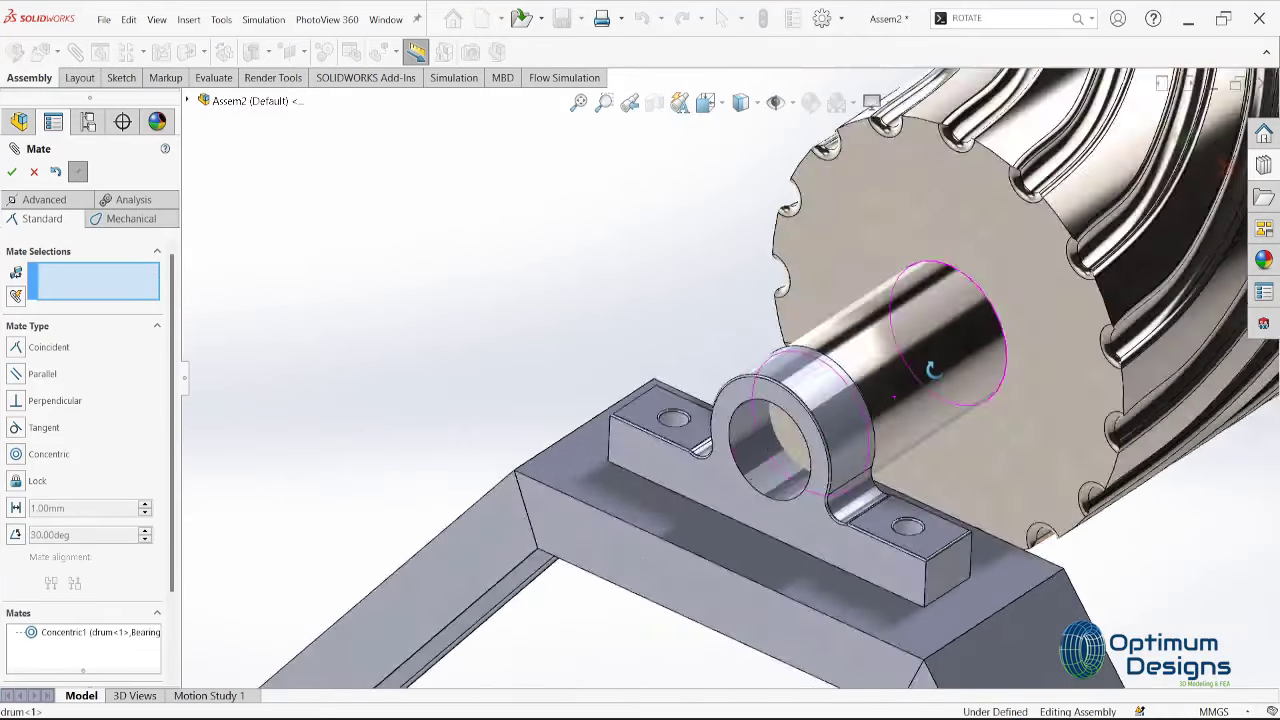
{"action": "left_click", "coordinate": [787, 430]}
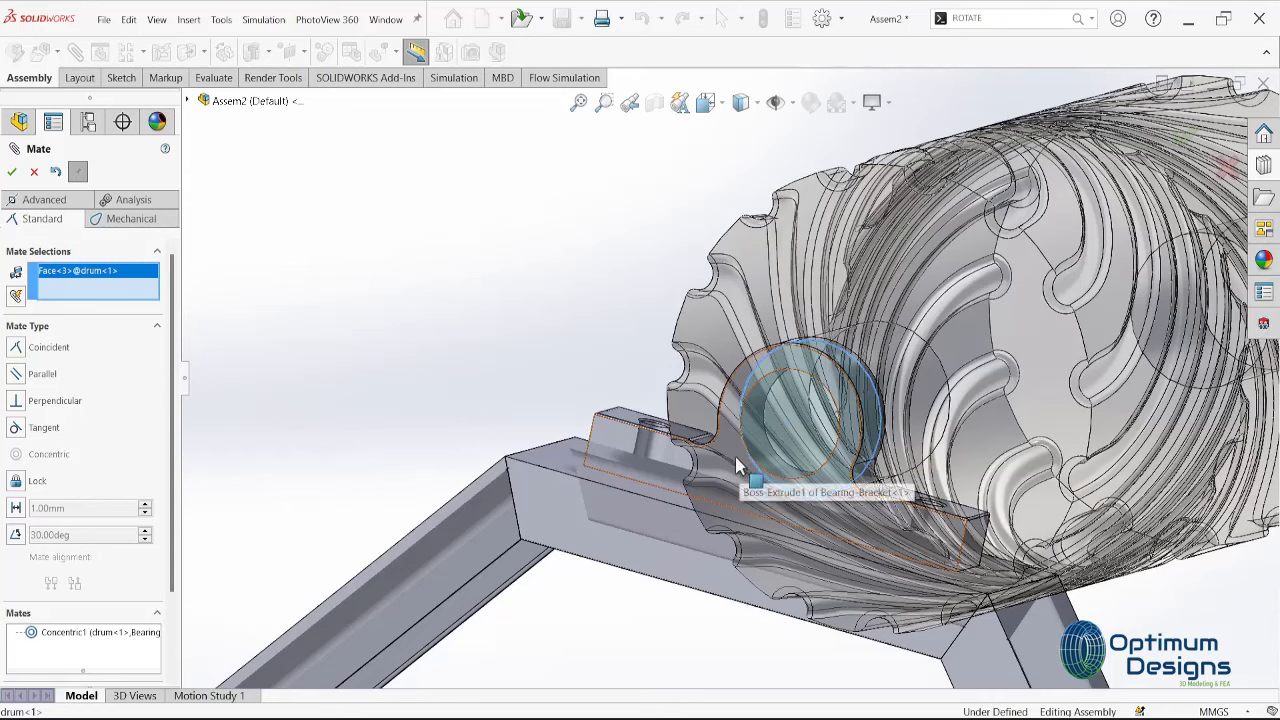
{"action": "left_click", "coordinate": [733, 463]}
{"action": "key", "text": "Return"}
{"action": "middle_click_drag", "start_coordinate": [733, 463], "coordinate": [679, 484]}
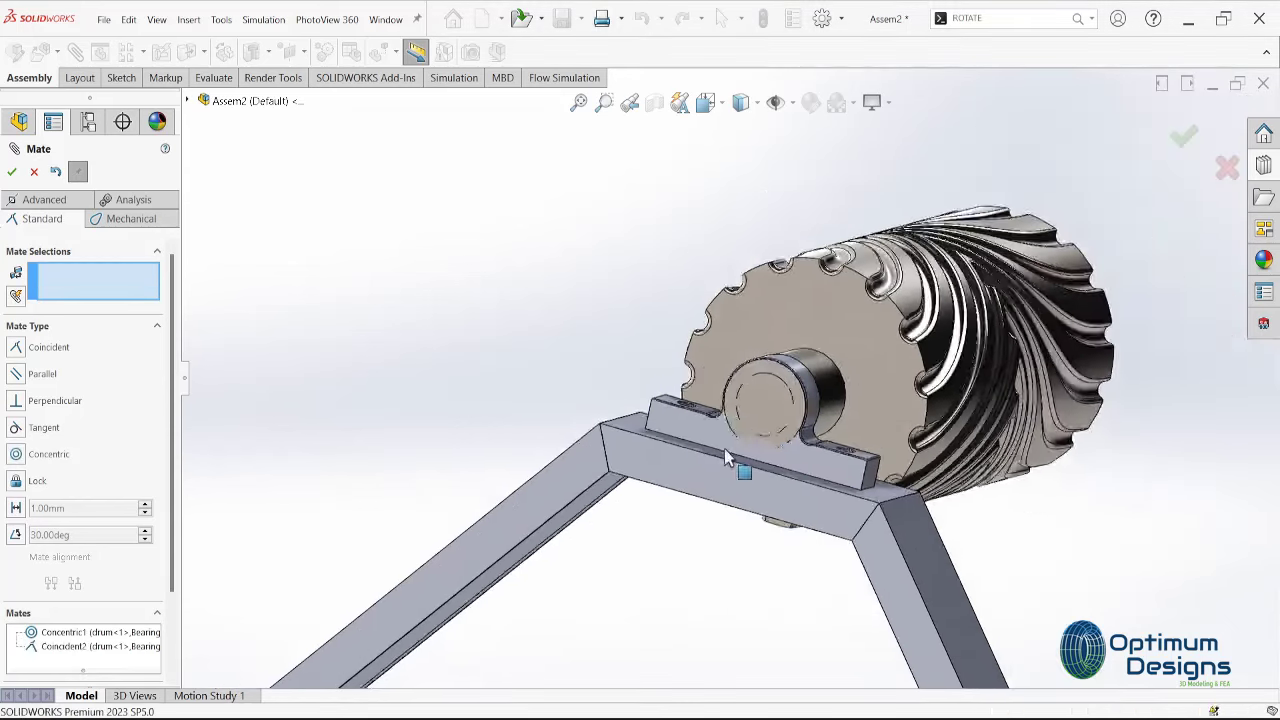
{"action": "left_click", "coordinate": [12, 173]}
{"action": "scroll", "coordinate": [875, 448], "scroll_direction": "down", "scroll_amount": 1}
{"action": "scroll", "coordinate": [675, 325], "scroll_direction": "down", "scroll_amount": 3}
{"action": "scroll", "coordinate": [620, 343], "scroll_direction": "down", "scroll_amount": 2}
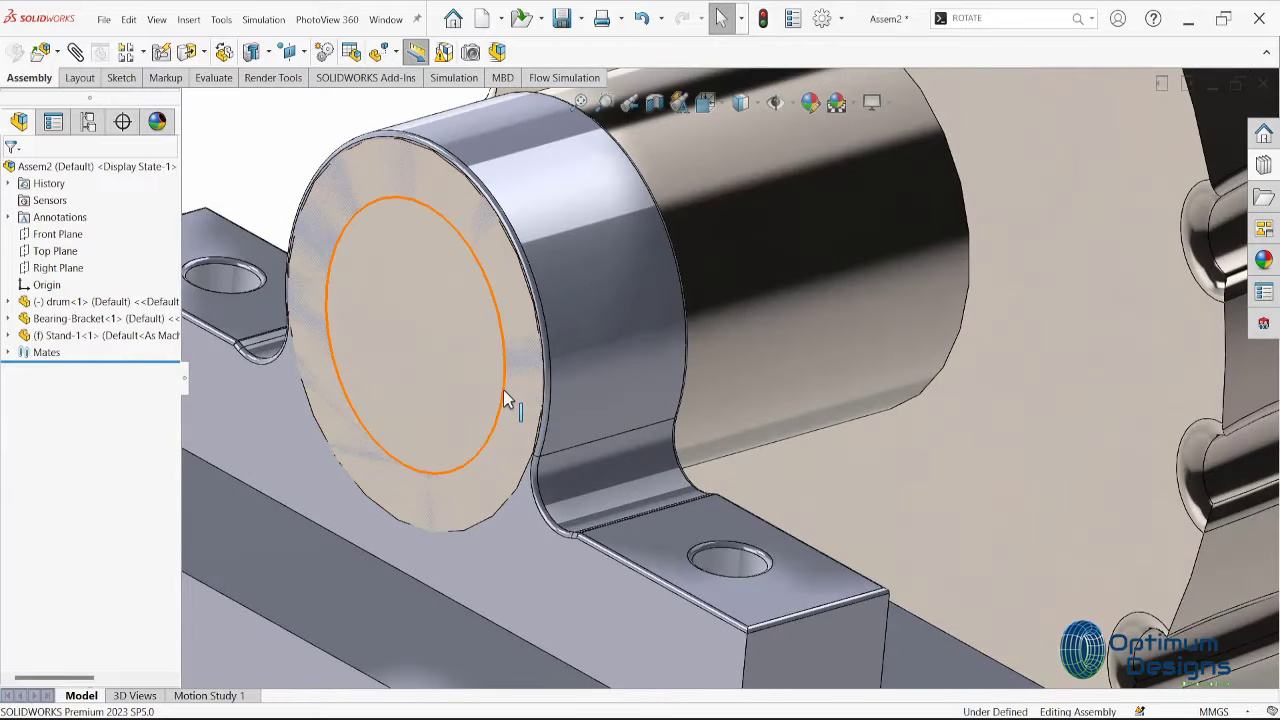
Open the Bearing-Bracket part and edit Sketch1 under Boss-Extrude1, viewed face-on
{"action": "right_click", "coordinate": [516, 540]}
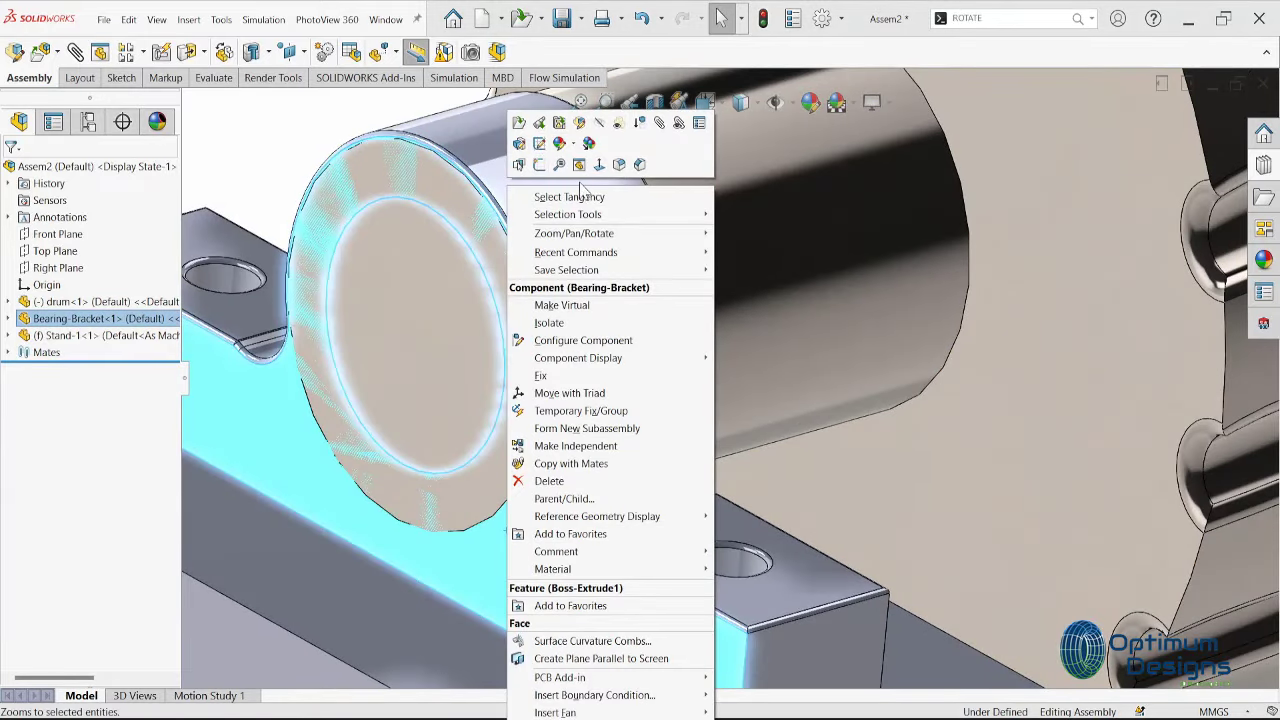
{"action": "left_click", "coordinate": [562, 165]}
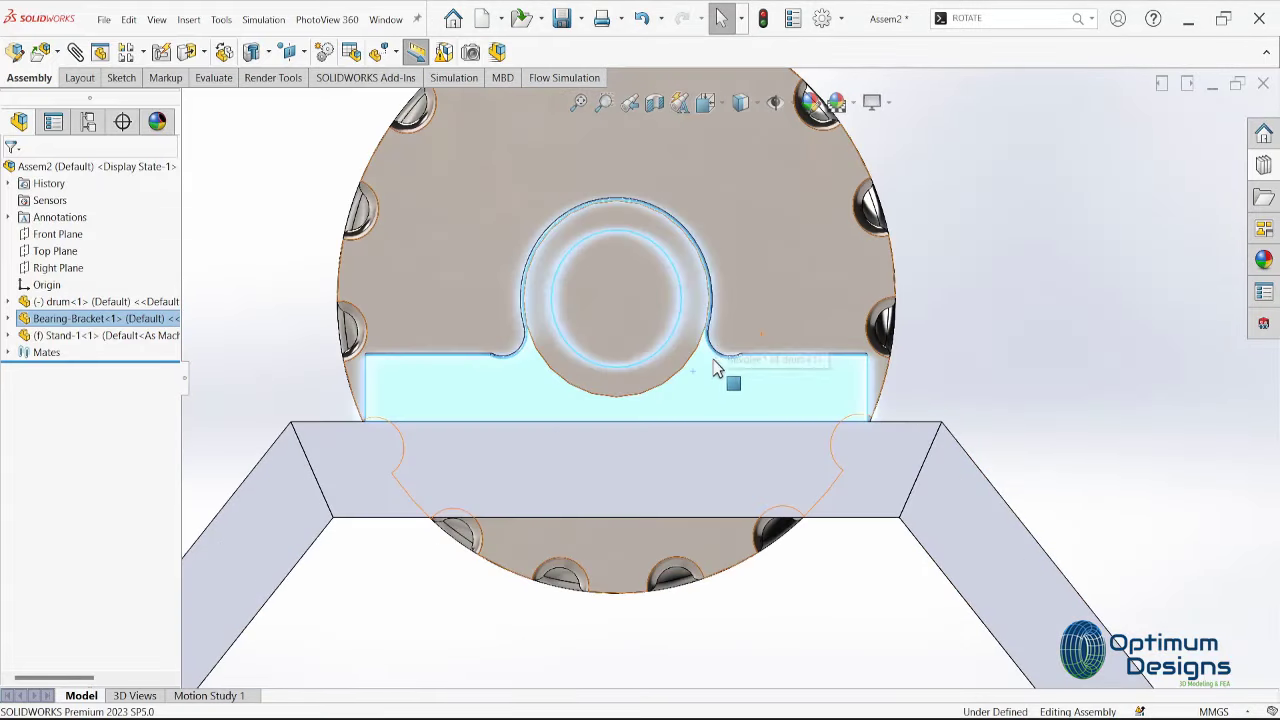
{"action": "right_click", "coordinate": [716, 365]}
{"action": "left_click", "coordinate": [728, 128]}
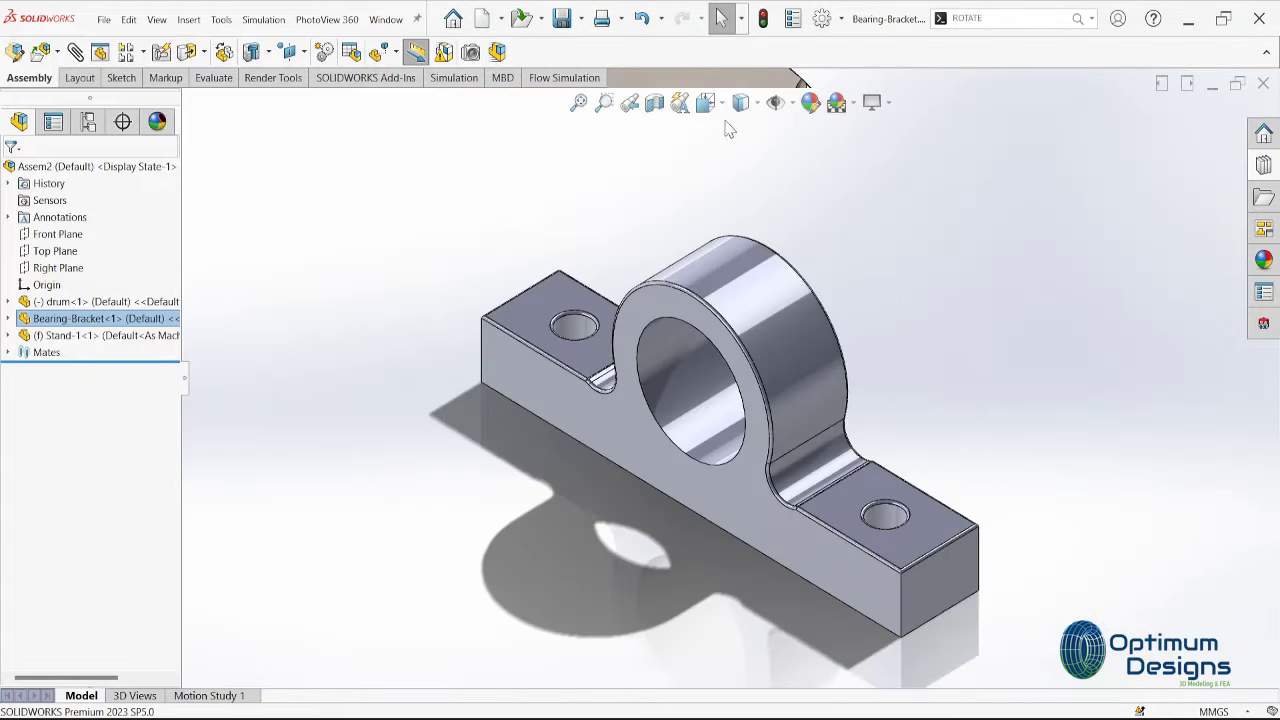
{"action": "left_click", "coordinate": [8, 335]}
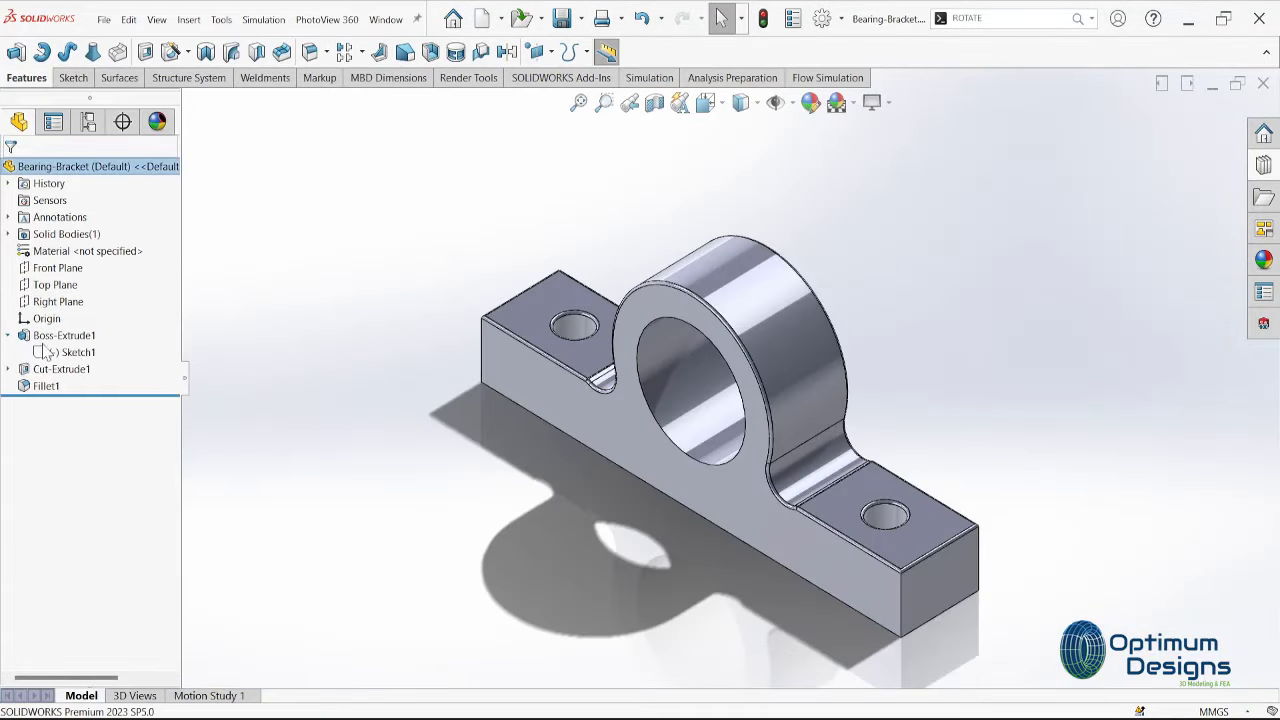
{"action": "left_click", "coordinate": [78, 353]}
{"action": "left_click", "coordinate": [129, 331]}
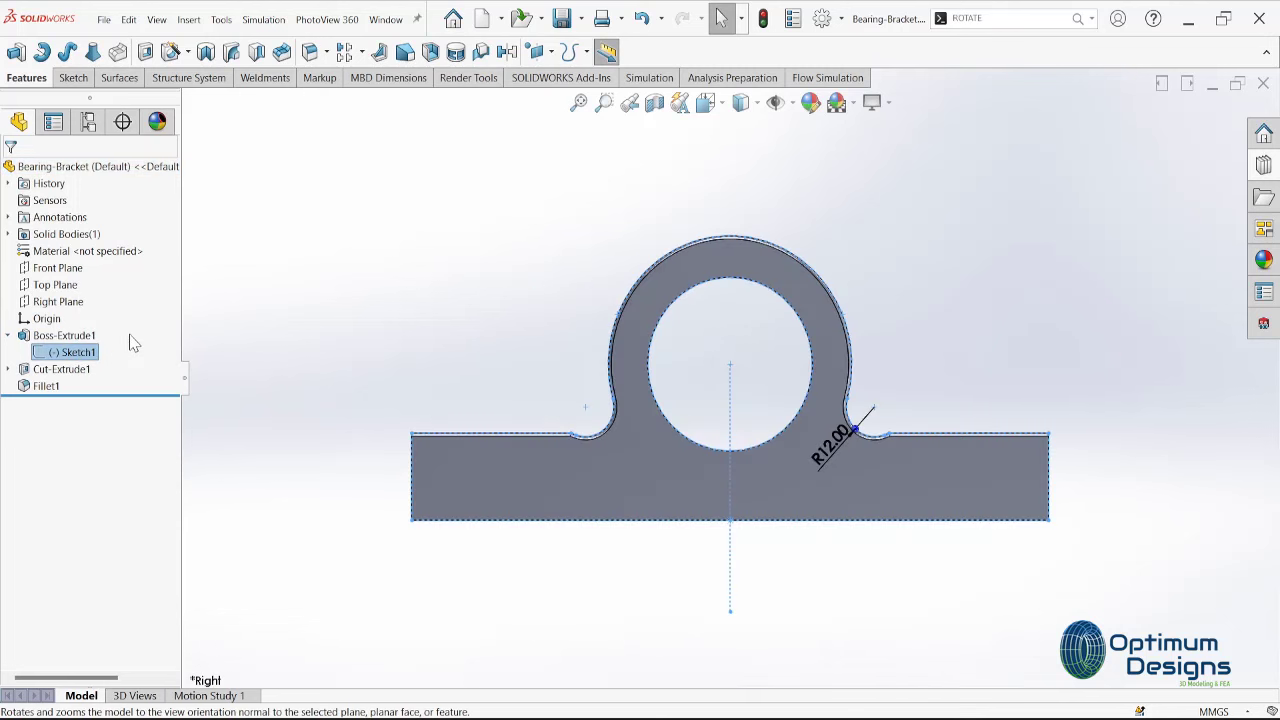
{"action": "right_click", "coordinate": [82, 355]}
{"action": "left_click", "coordinate": [90, 303]}
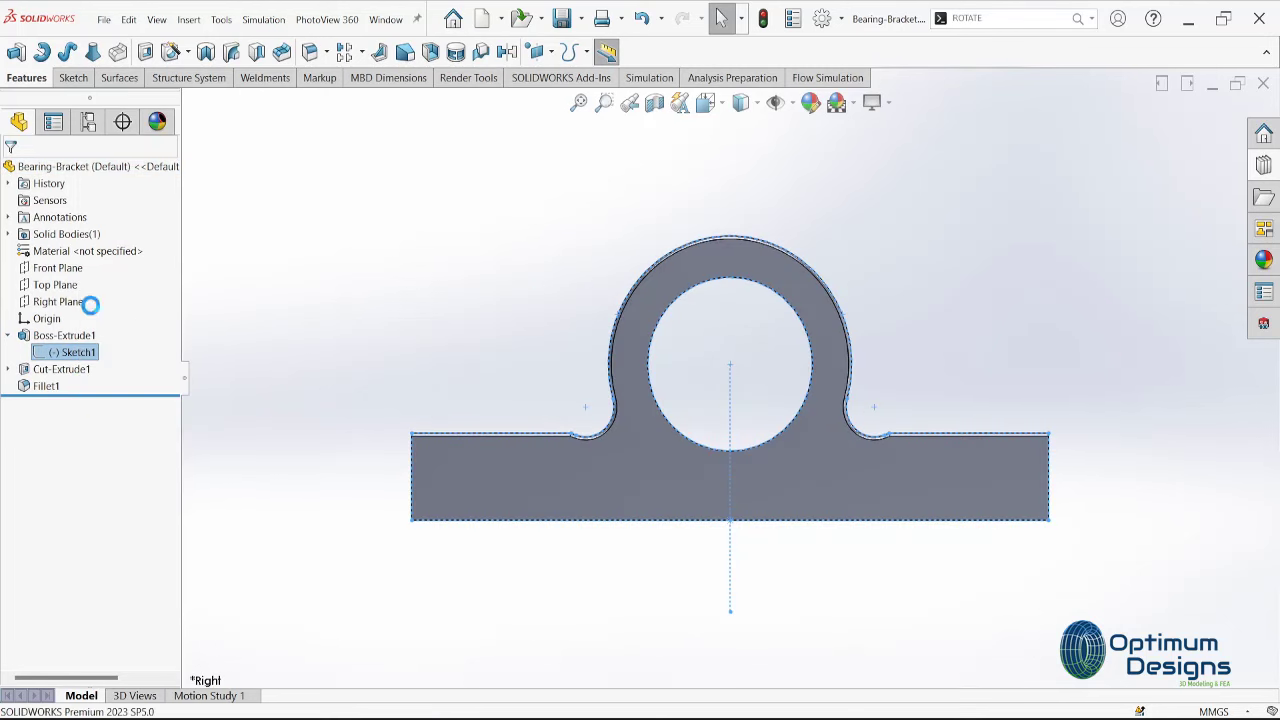
Dimension the bore circle at Ø70 mm, exit the sketch to rebuild, and close the part
{"action": "left_click", "coordinate": [762, 400]}
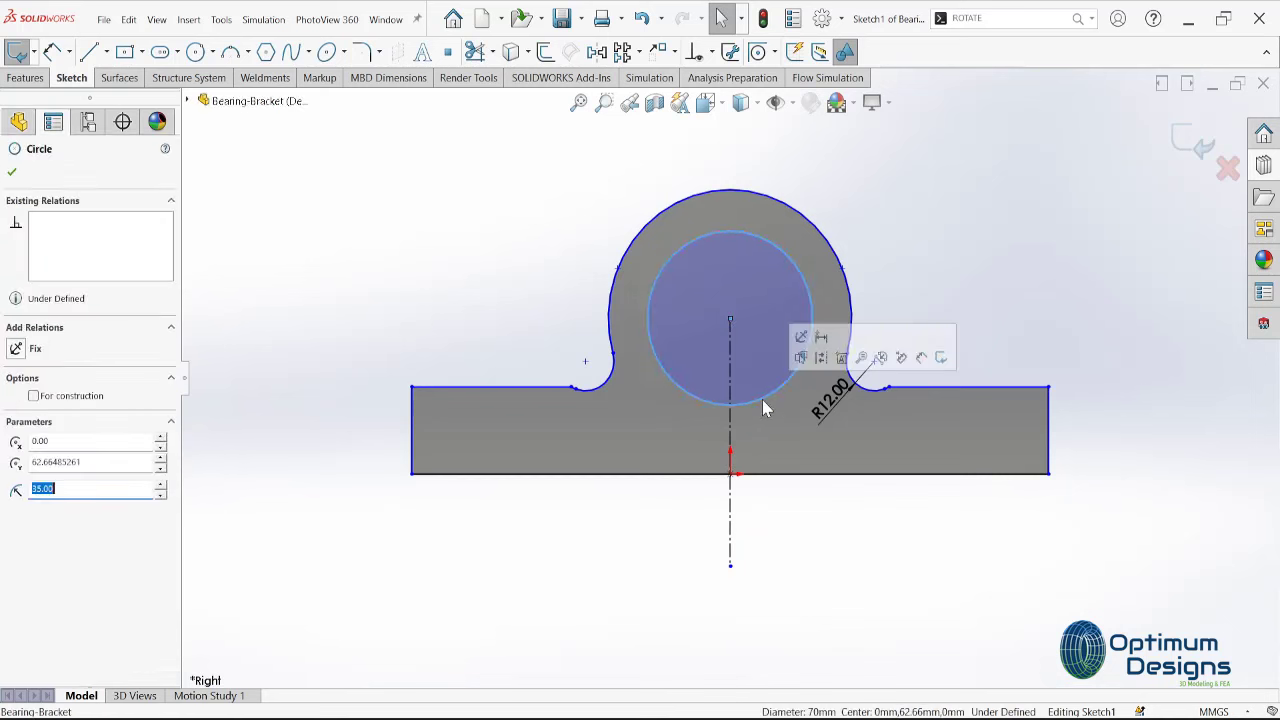
{"action": "key", "text": "Escape"}
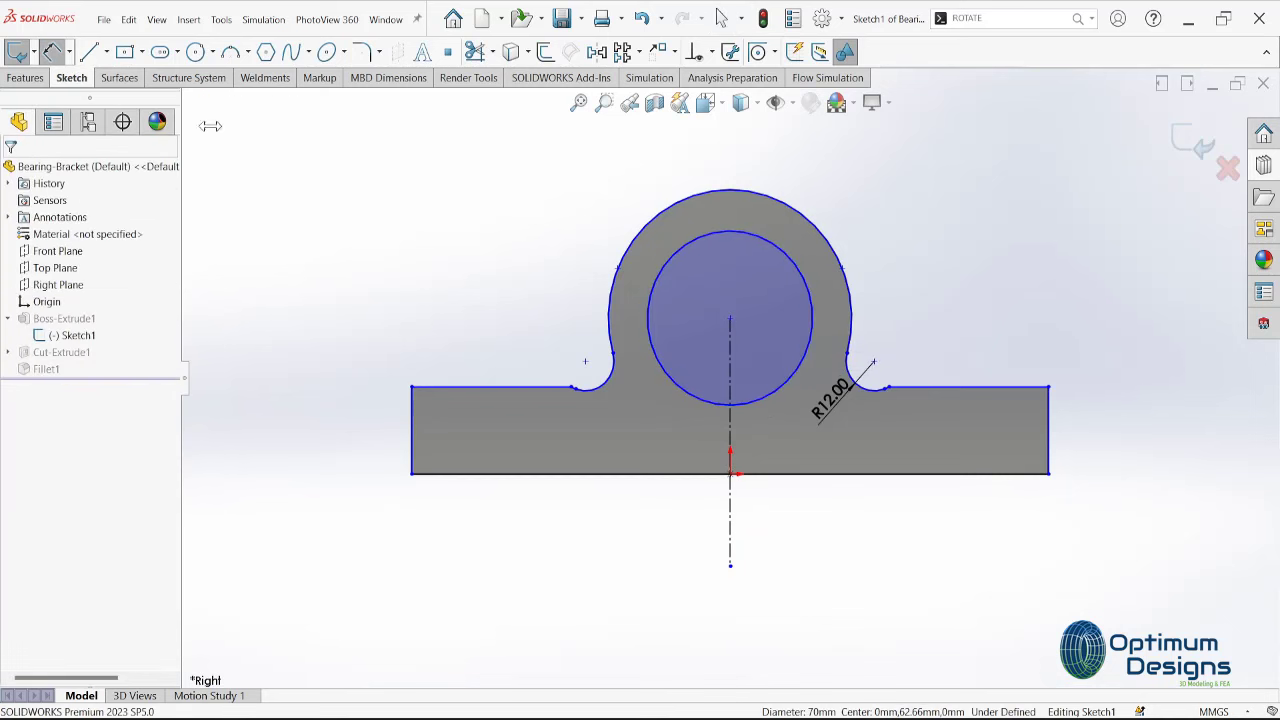
{"action": "left_click", "coordinate": [672, 258]}
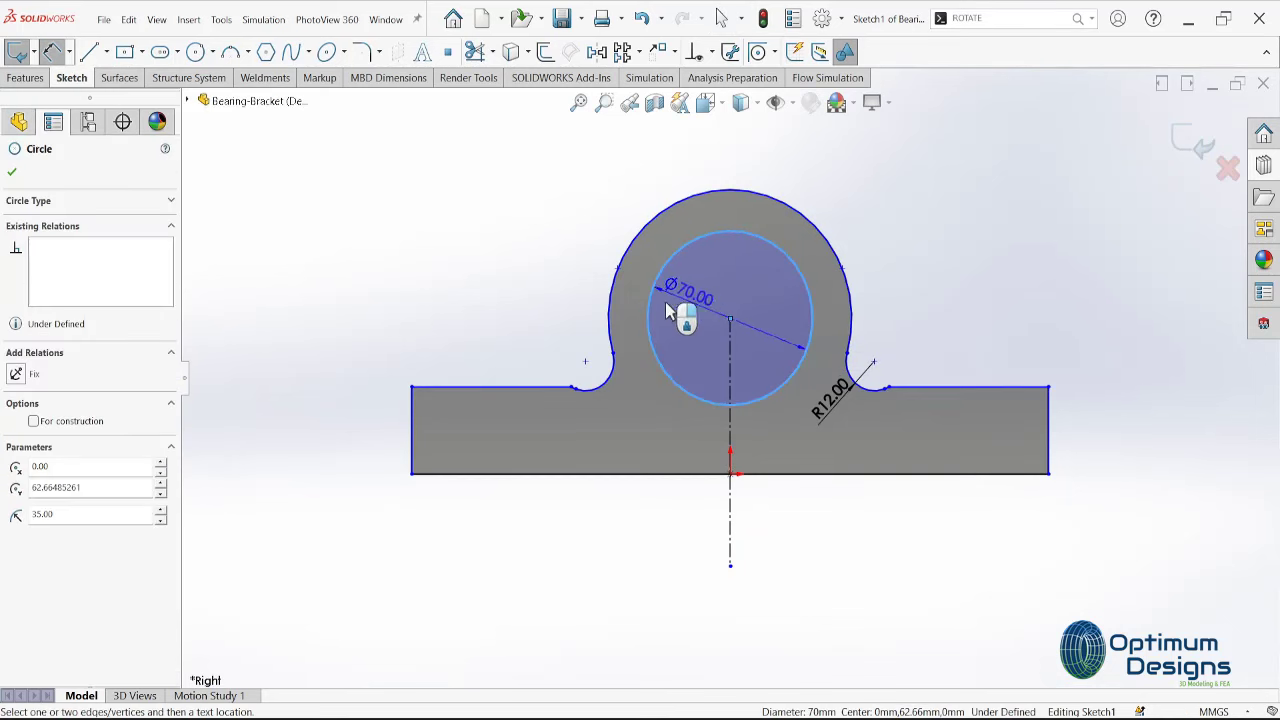
{"action": "left_click", "coordinate": [515, 315]}
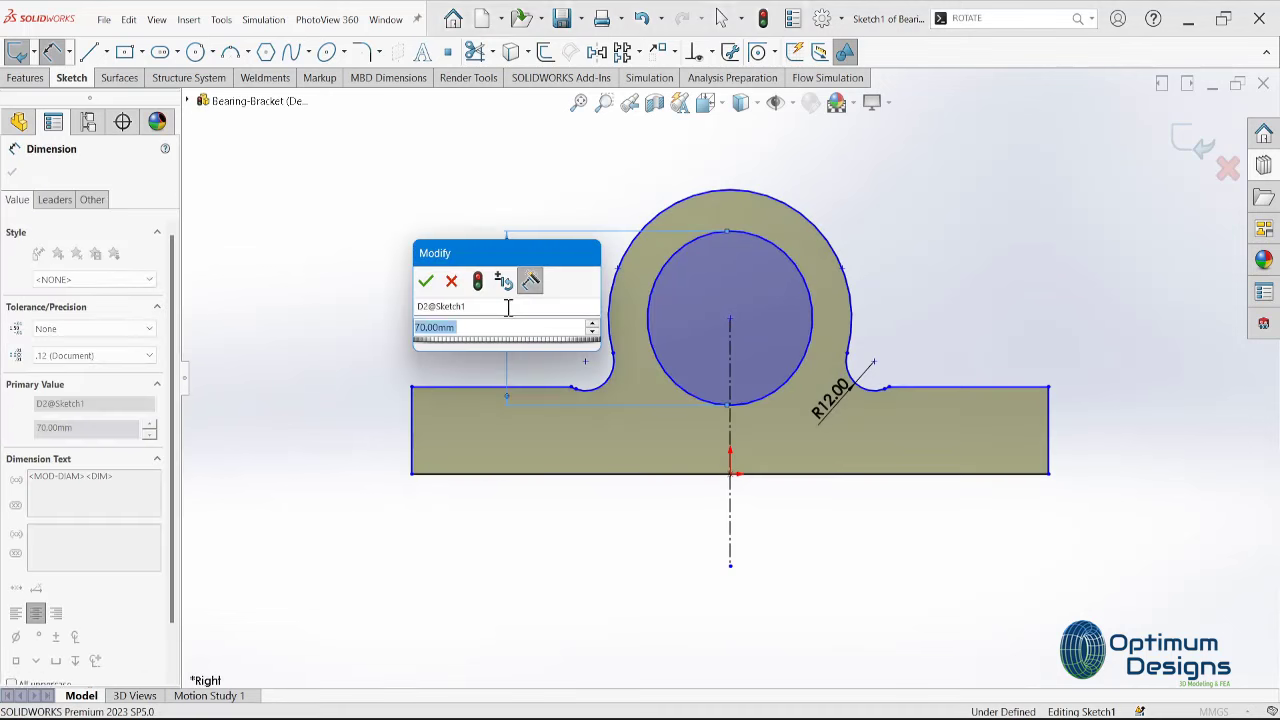
{"action": "left_click", "coordinate": [425, 281]}
{"action": "key", "text": "Escape"}
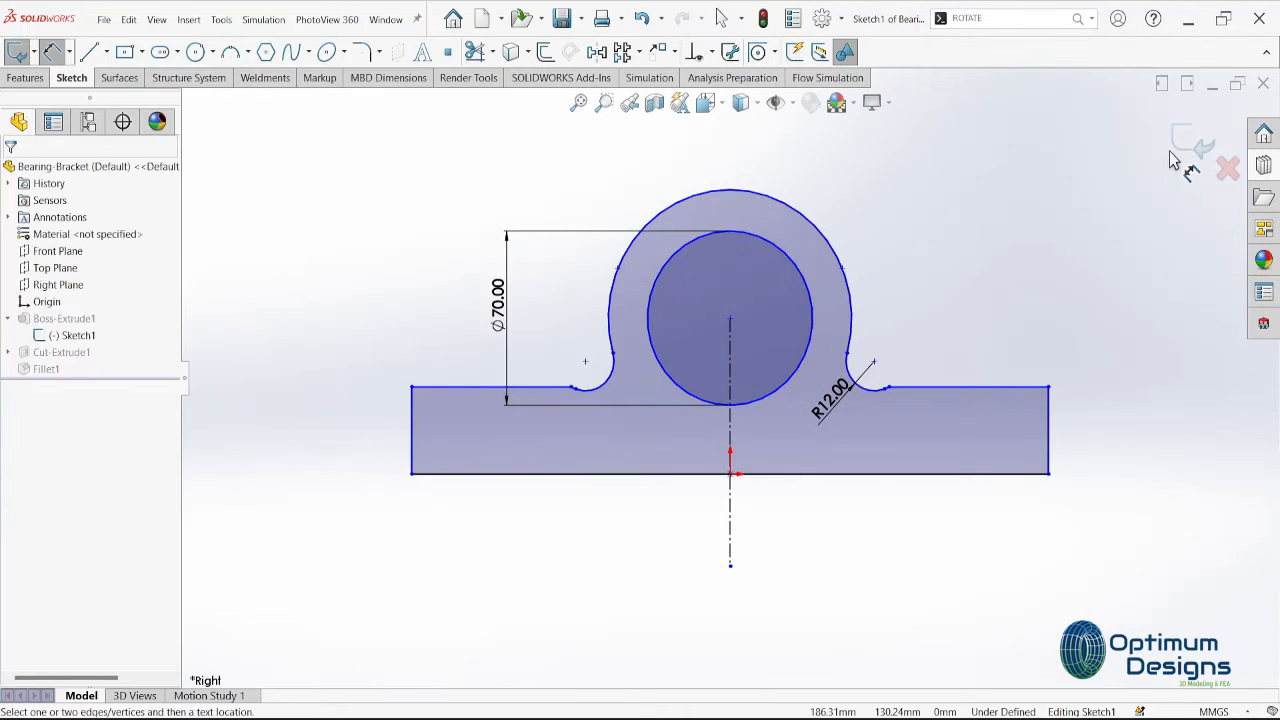
{"action": "left_click", "coordinate": [1185, 148]}
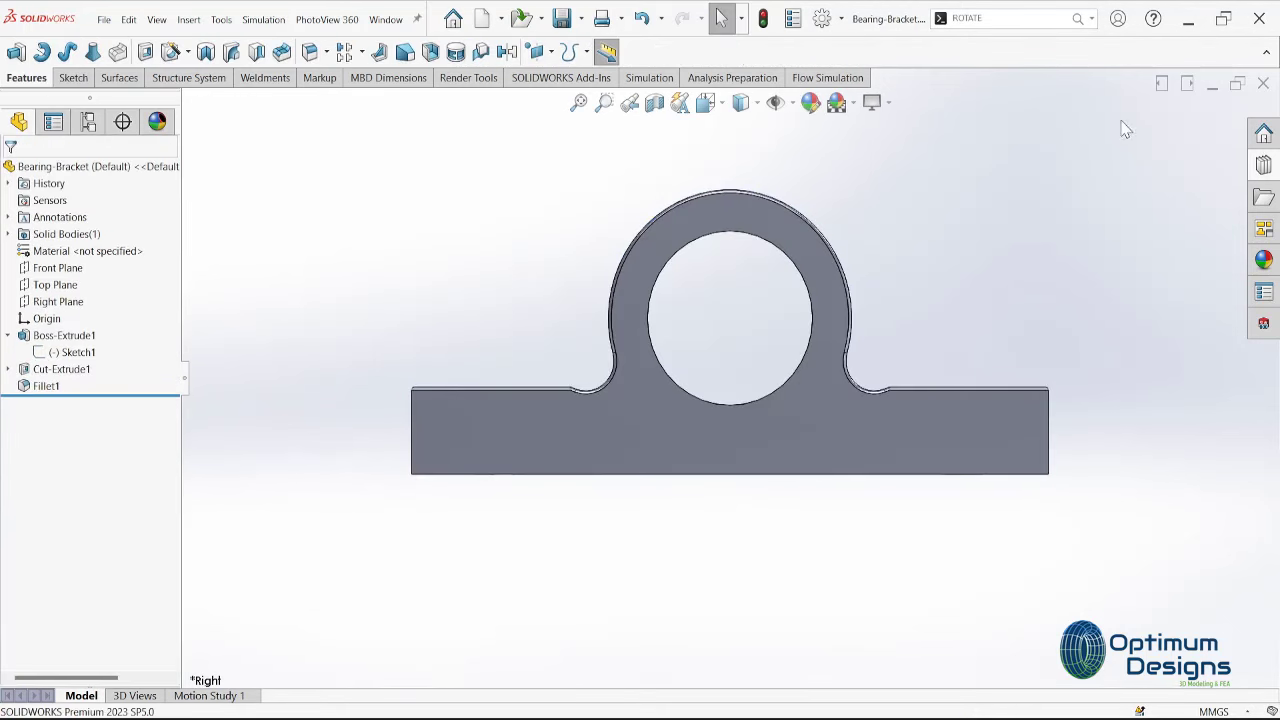
{"action": "left_click", "coordinate": [1265, 85]}
Dismiss the save prompt and open the drum part on its own from the assembly
{"action": "left_click", "coordinate": [610, 365]}
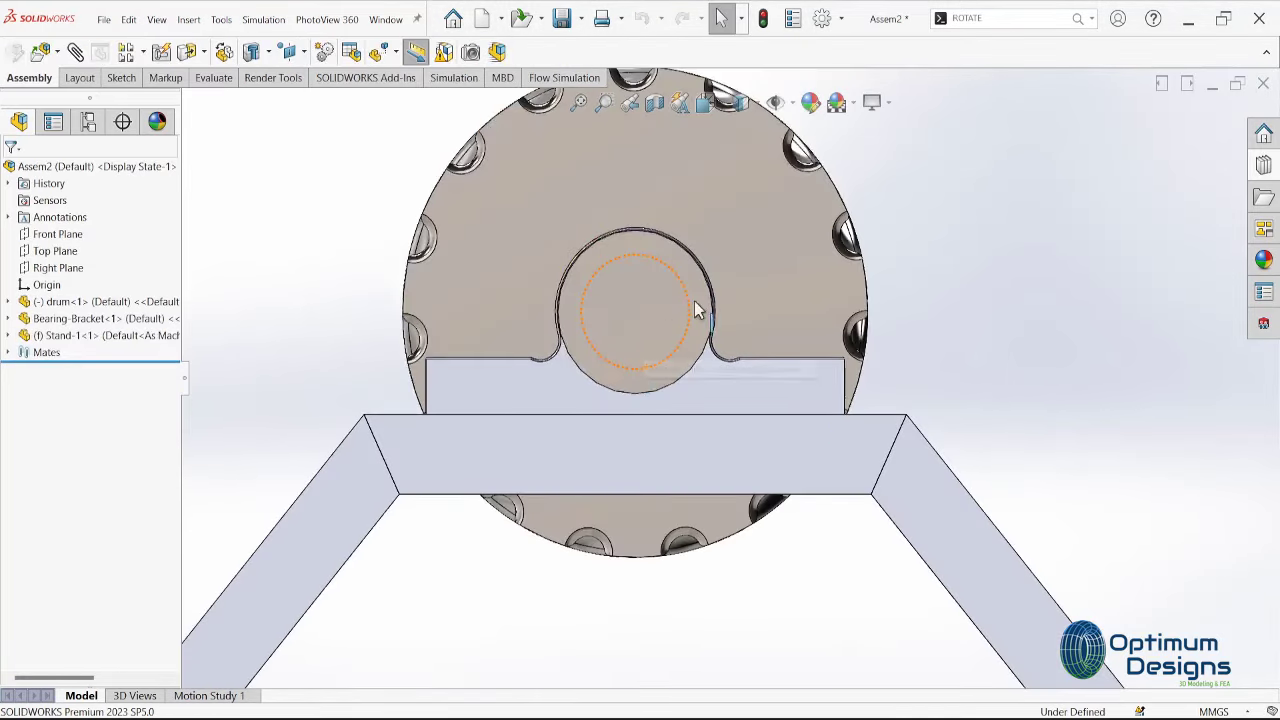
{"action": "left_click", "coordinate": [727, 265]}
{"action": "middle_click_drag", "start_coordinate": [727, 265], "coordinate": [654, 296]}
{"action": "right_click", "coordinate": [654, 296]}
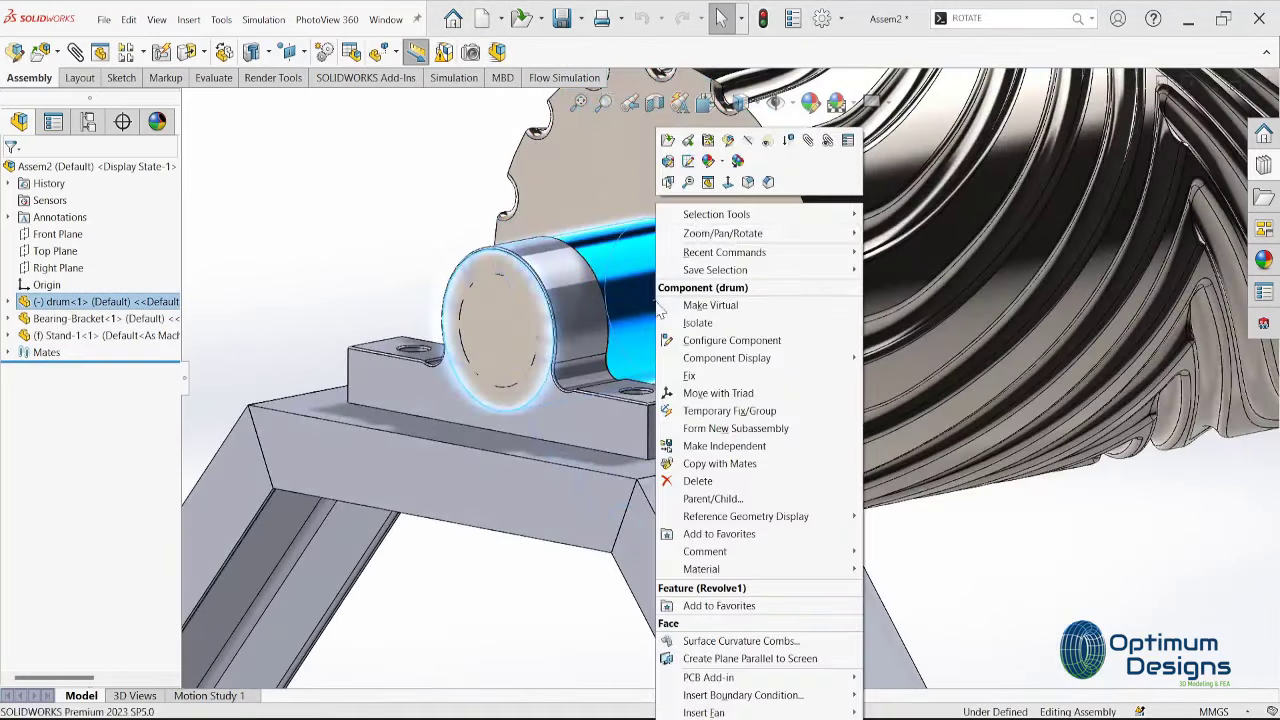
{"action": "left_click", "coordinate": [670, 141]}
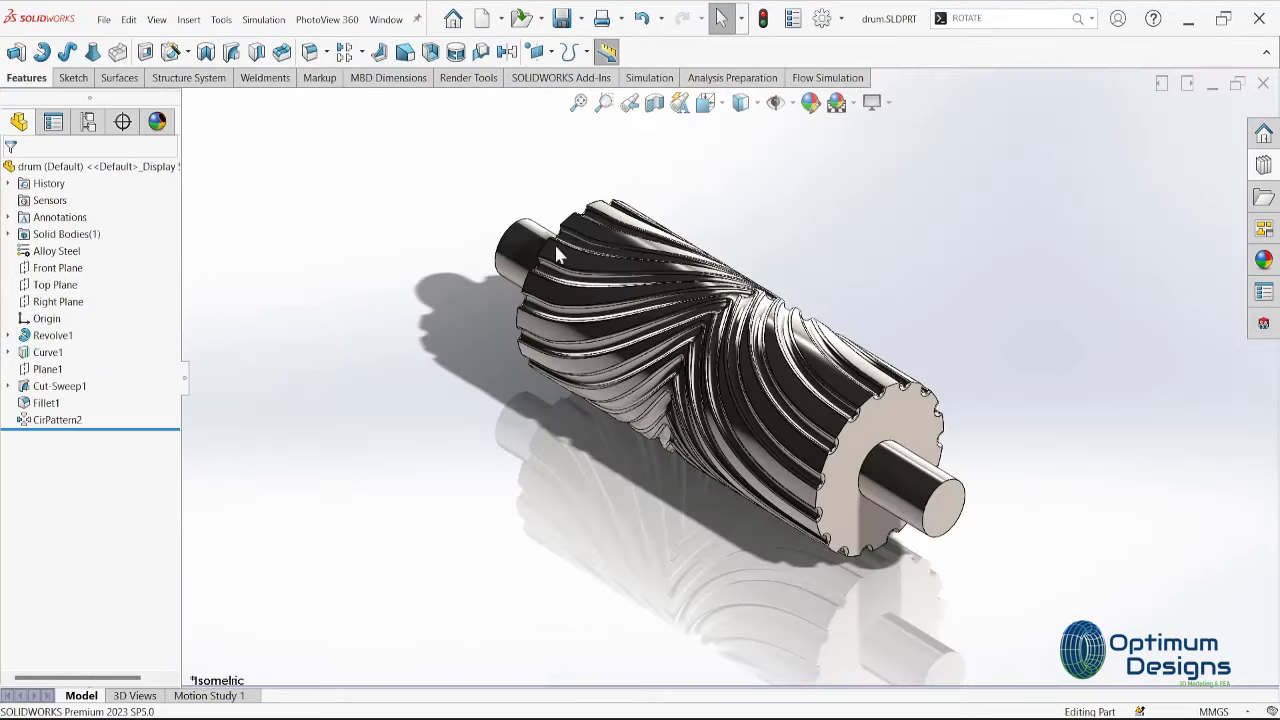
Change the drum profile sketch's 50.00 shaft dimension to 35 and rebuild the part
{"action": "left_click", "coordinate": [8, 335]}
{"action": "left_click", "coordinate": [70, 352]}
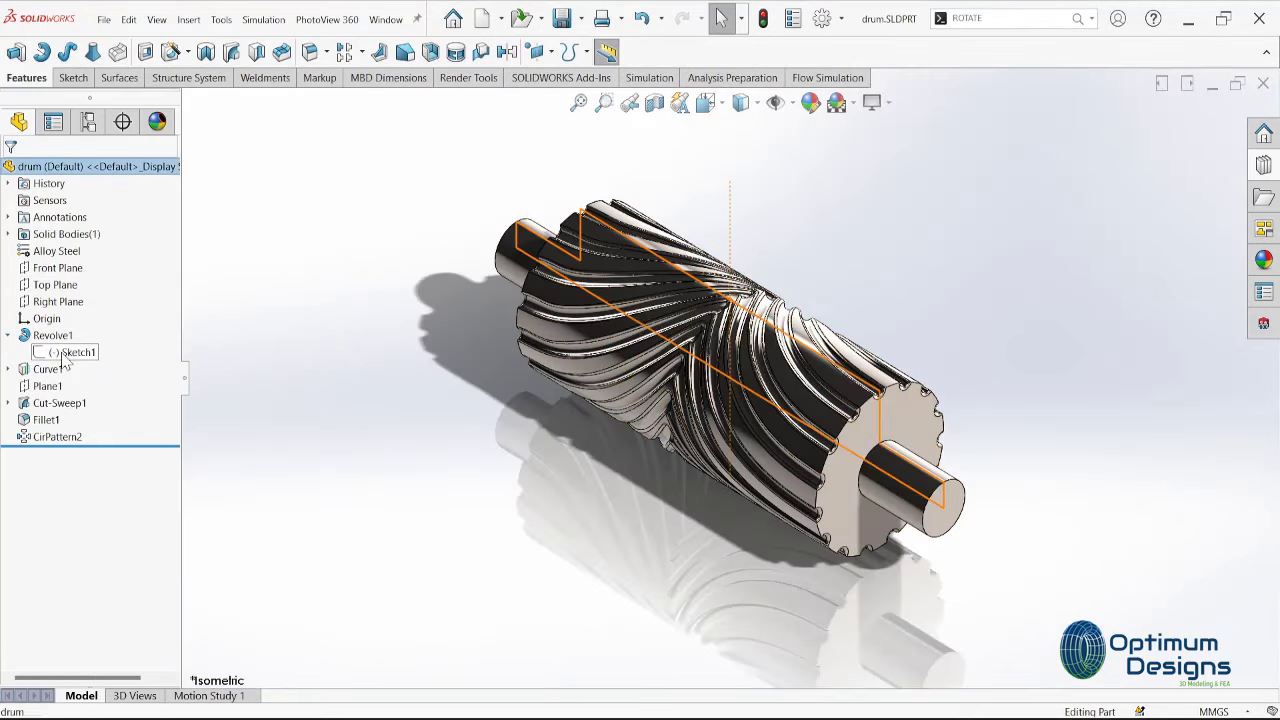
{"action": "left_click", "coordinate": [87, 345]}
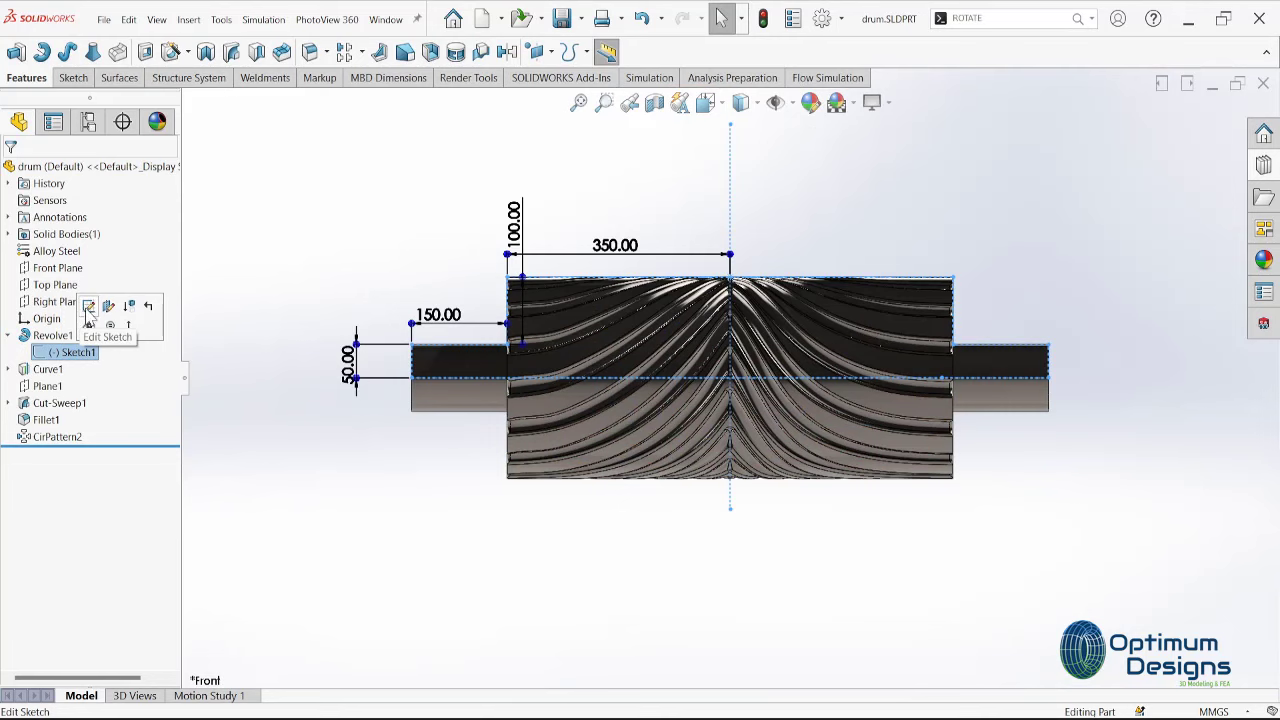
{"action": "left_click", "coordinate": [88, 306]}
{"action": "double_click", "coordinate": [350, 438]}
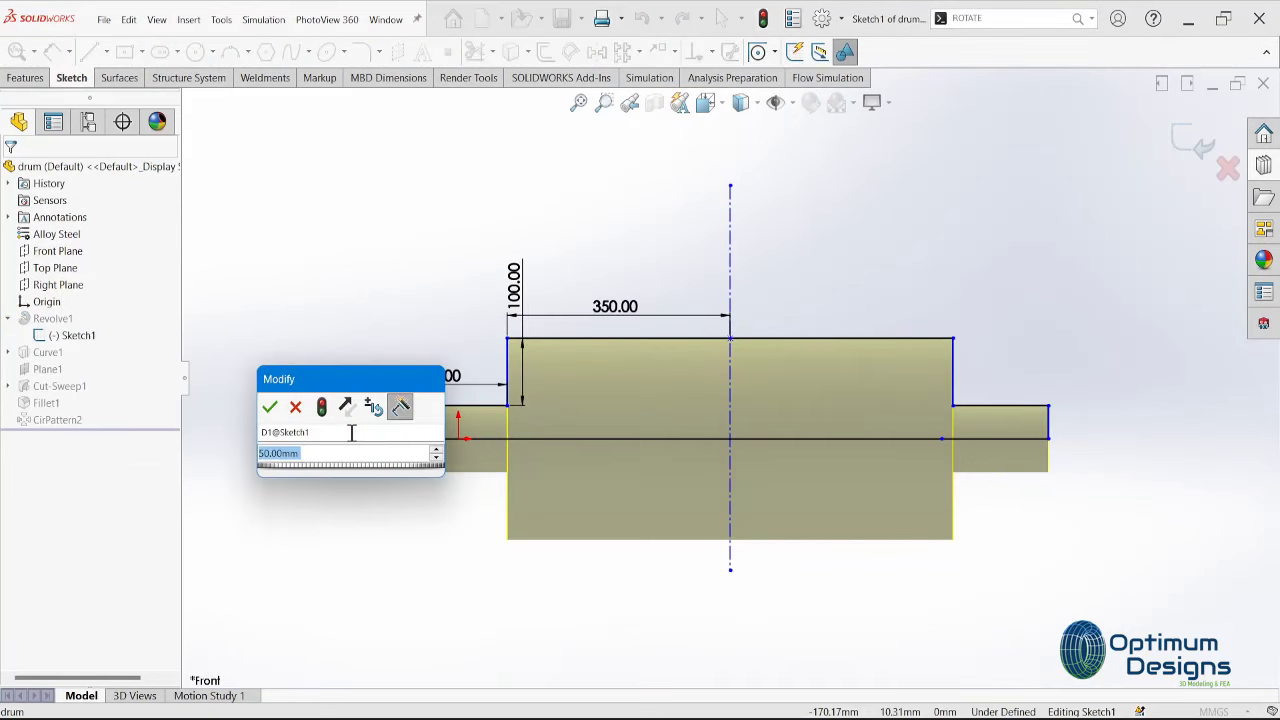
{"action": "type", "text": "35"}
{"action": "key", "text": "Return"}
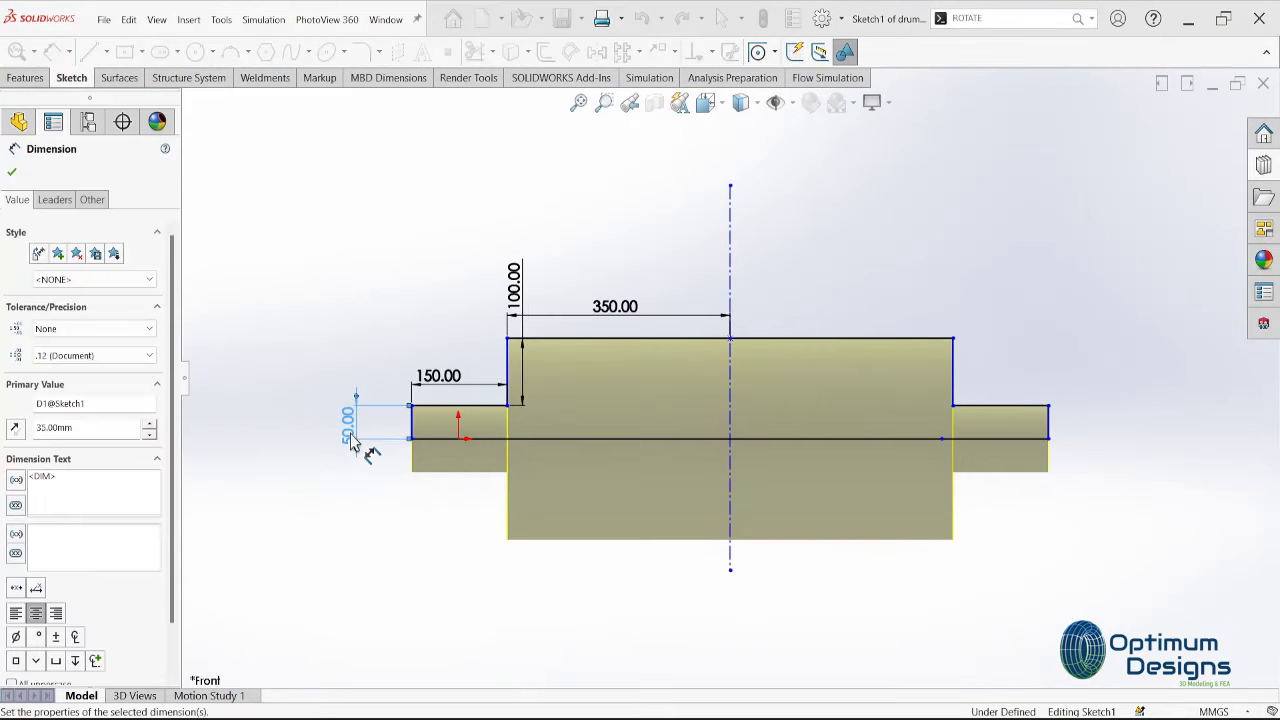
{"action": "left_click", "coordinate": [12, 174]}
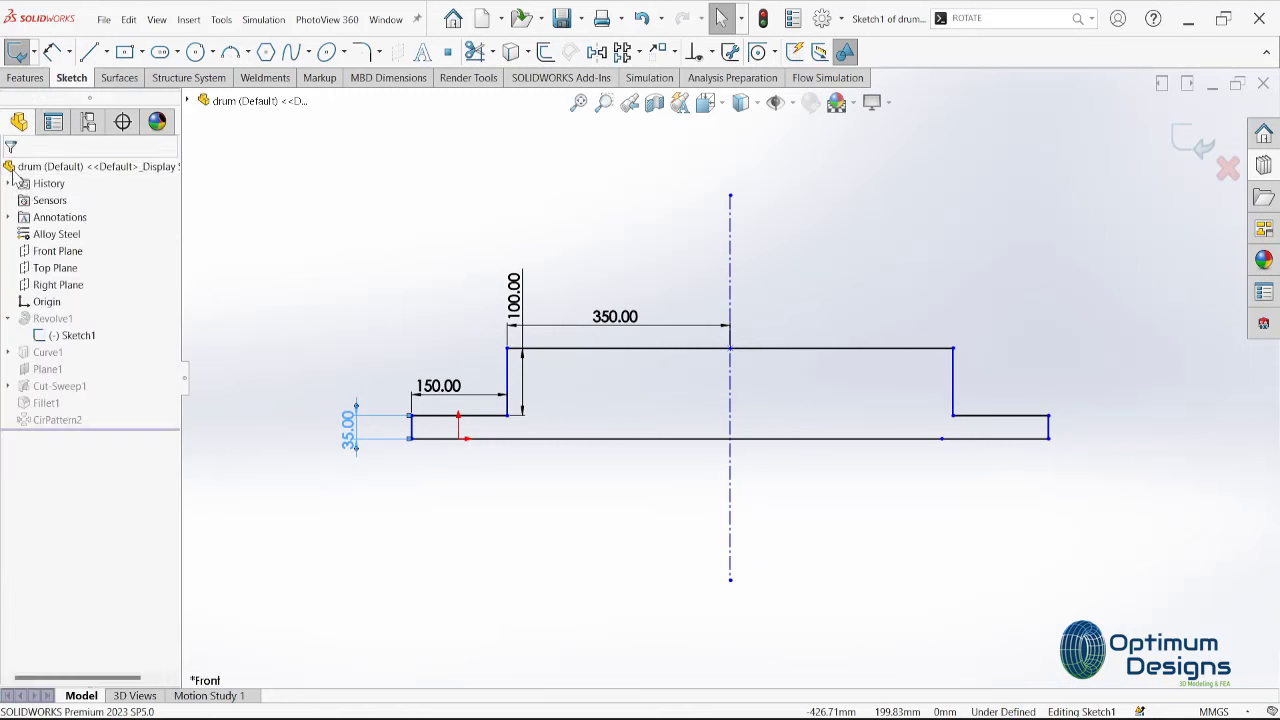
{"action": "left_click", "coordinate": [1192, 145]}
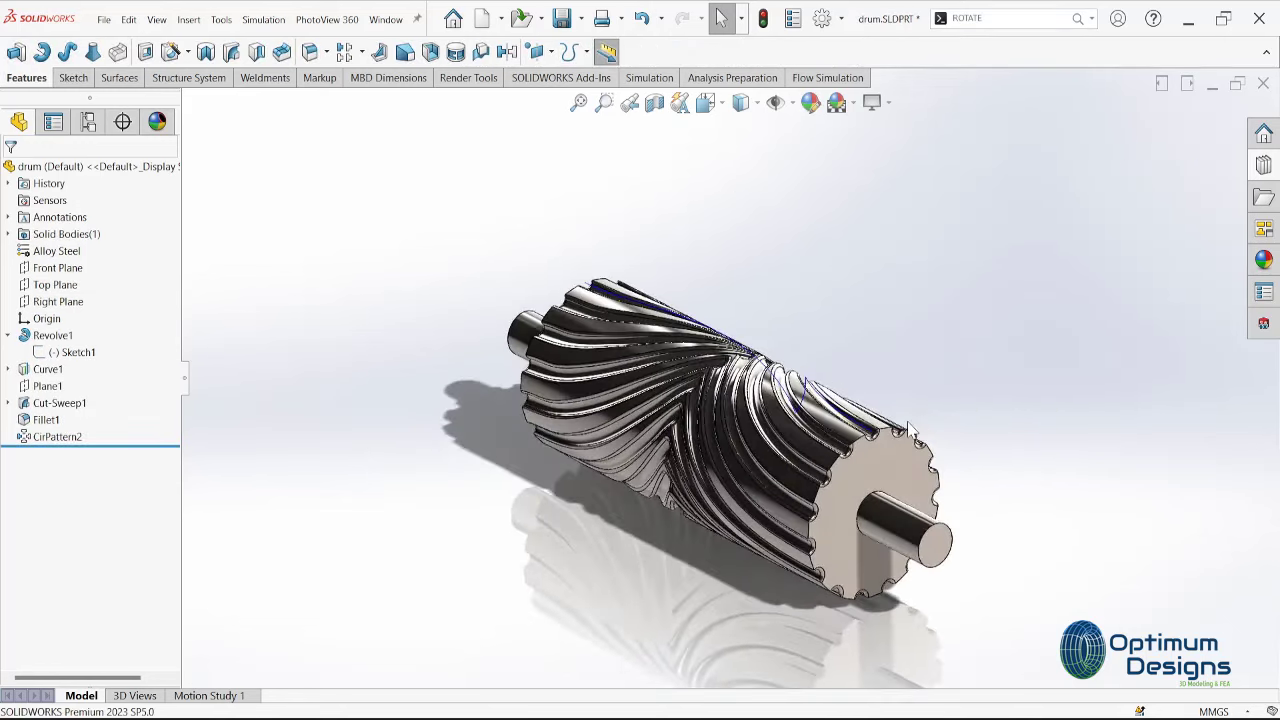
Show the drum in Isometric view, then switch back to the Assem2 assembly
{"action": "key", "text": "space"}
{"action": "left_click", "coordinate": [538, 424]}
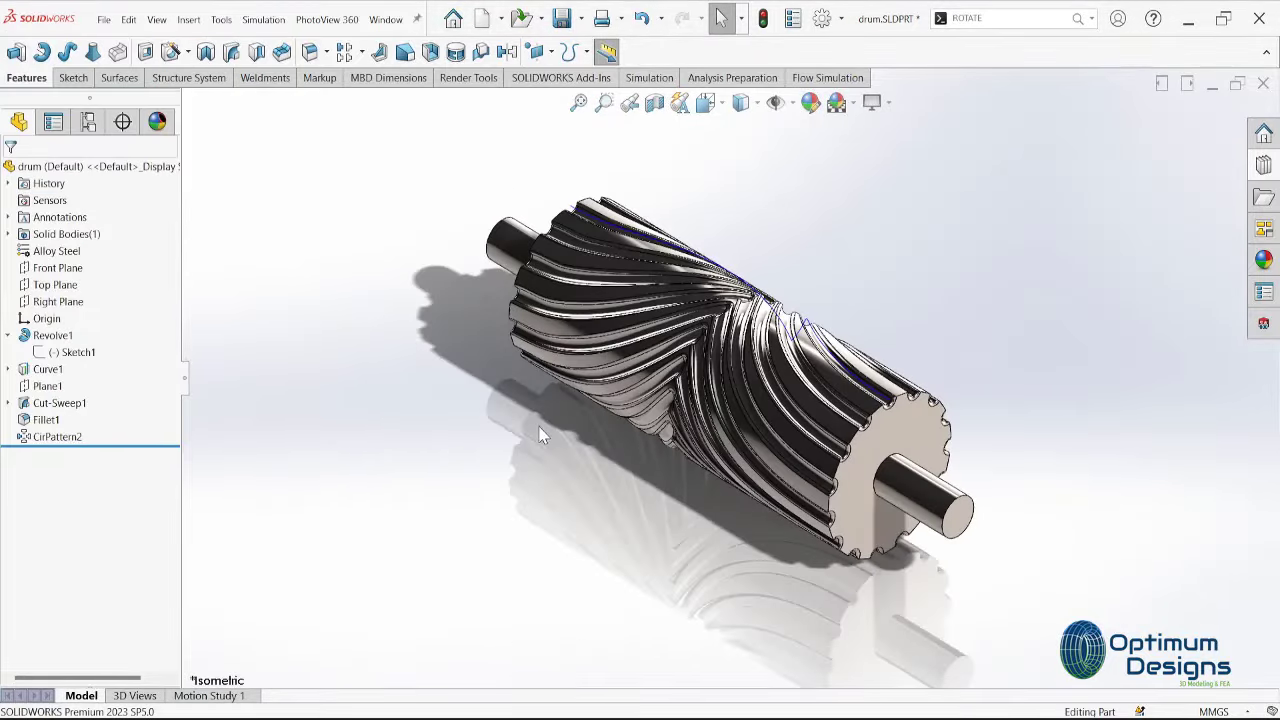
{"action": "key", "text": "ctrl+Tab"}
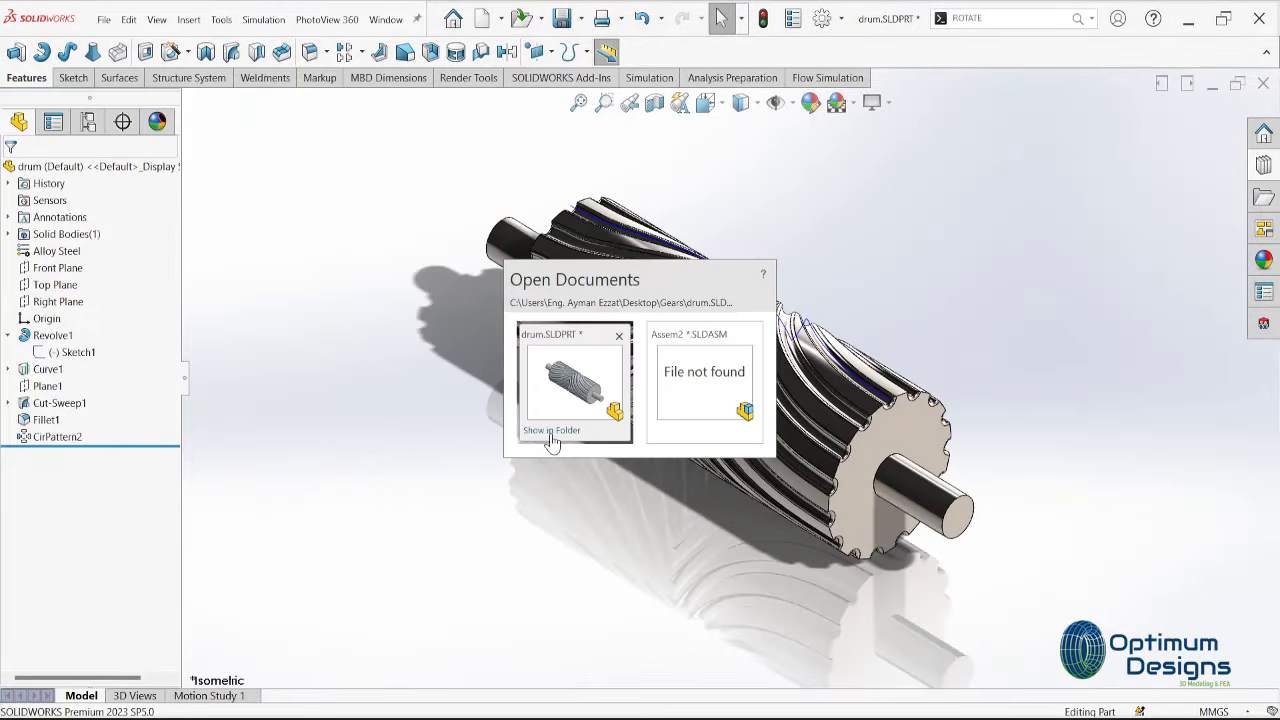
{"action": "left_click", "coordinate": [704, 390]}
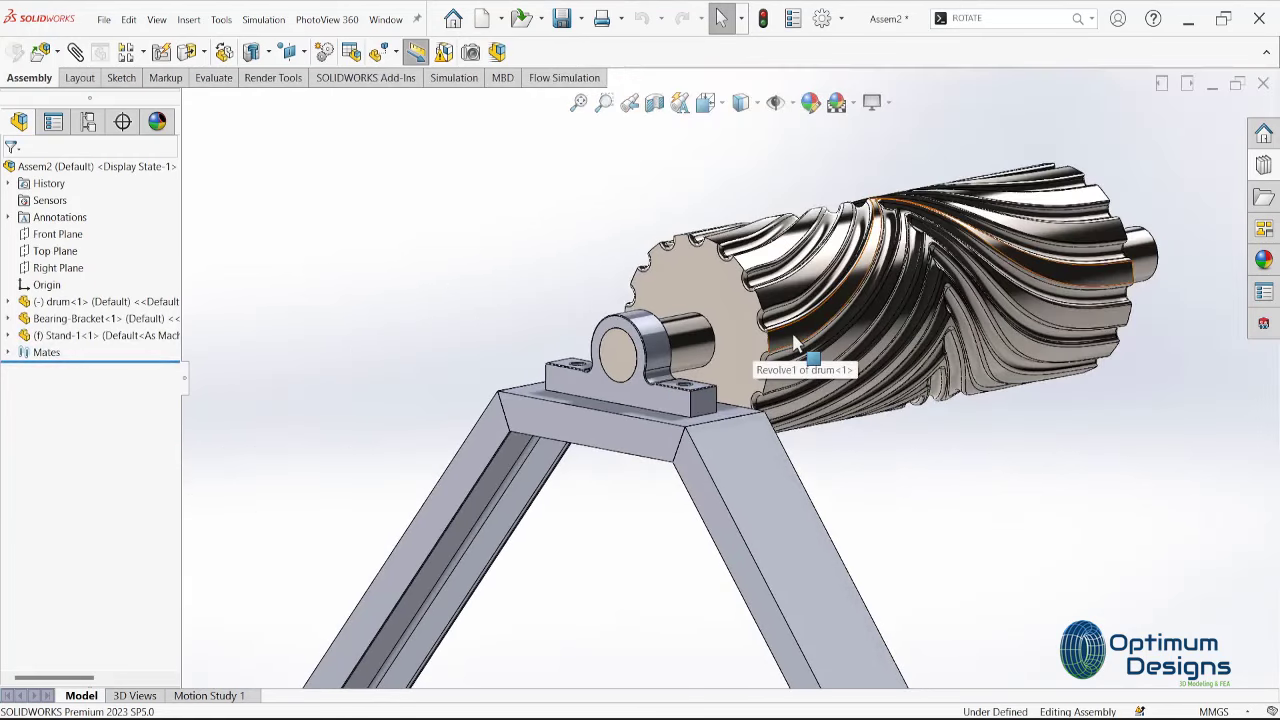
{"action": "left_click", "coordinate": [770, 338]}
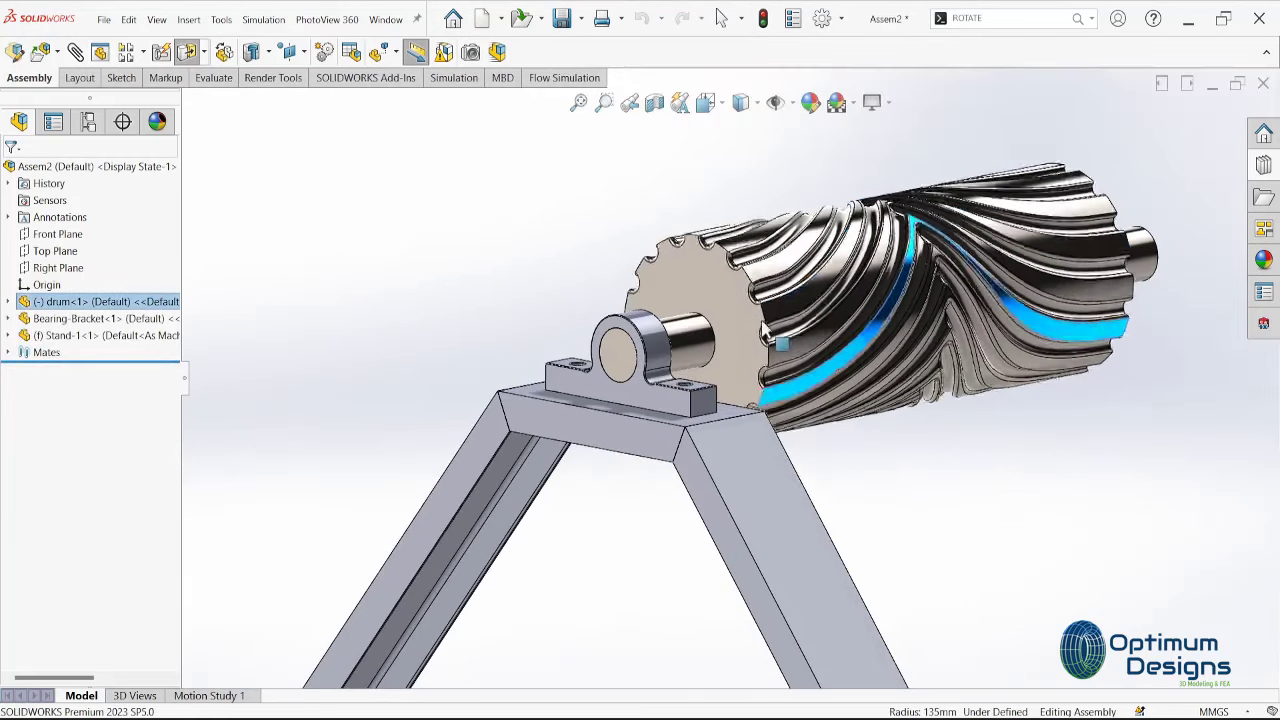
Seat the drum horizontally in the bracket and drag in a second copy of Stand-1
{"action": "left_click_drag", "start_coordinate": [782, 343], "coordinate": [737, 434]}
{"action": "mouse_move", "coordinate": [777, 491]}
{"action": "middle_mouse_down"}
{"action": "mouse_move", "coordinate": [577, 505]}
{"action": "mouse_move", "coordinate": [620, 497]}
{"action": "middle_mouse_up"}
{"action": "left_click", "coordinate": [55, 337]}
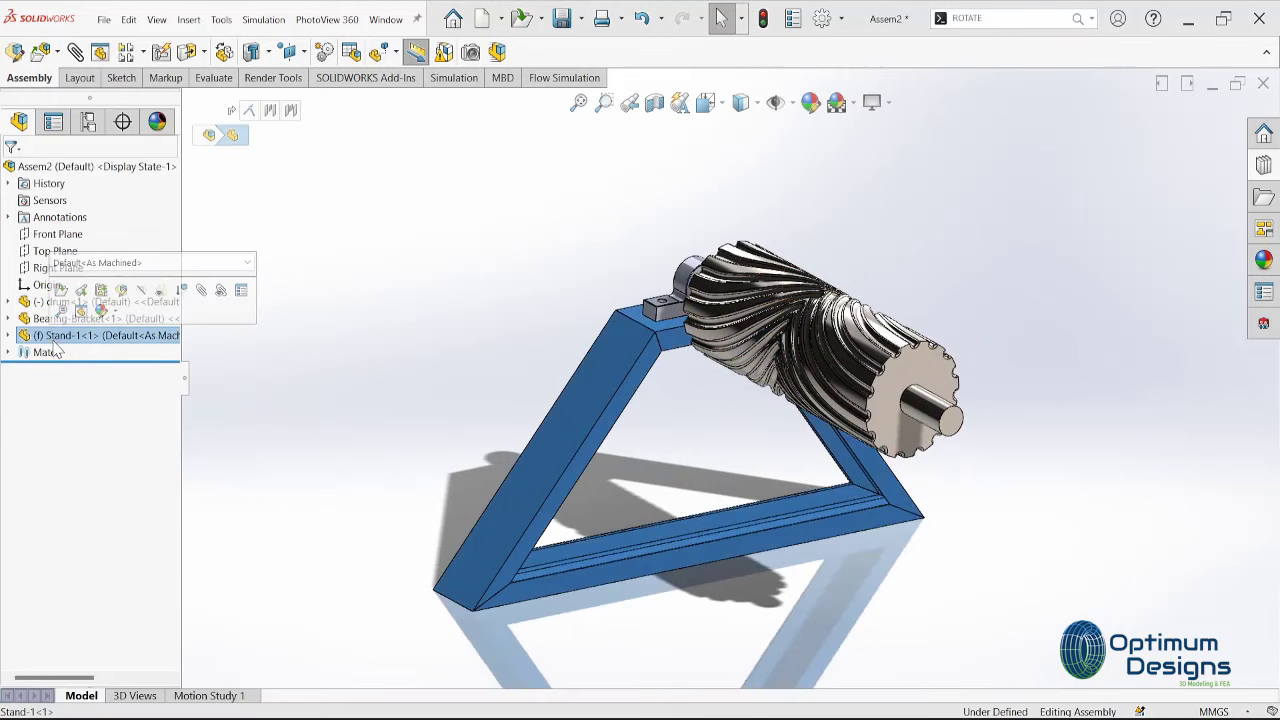
{"action": "left_click_drag", "start_coordinate": [55, 352], "coordinate": [957, 574], "text": "ctrl"}
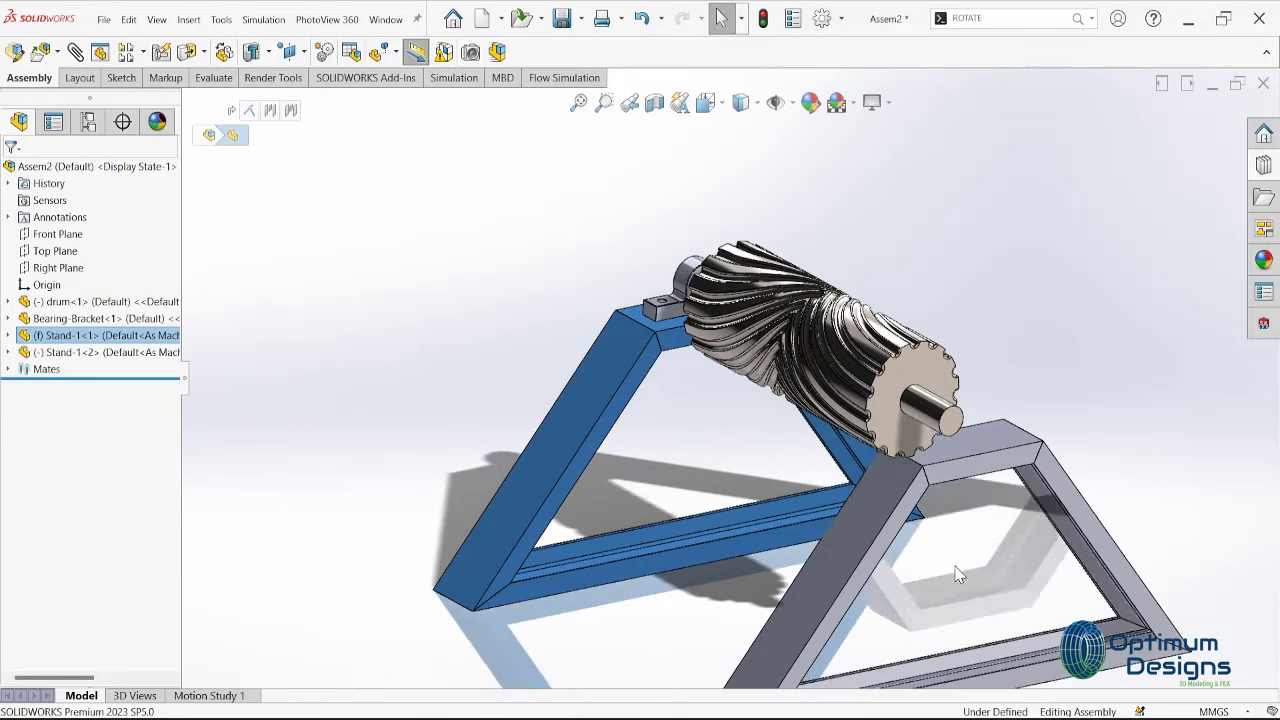
{"action": "scroll", "coordinate": [957, 574], "scroll_direction": "up", "scroll_amount": 2}
{"action": "scroll", "coordinate": [716, 530], "scroll_direction": "down", "scroll_amount": 3}
Mate the bottom channel faces of the two stands coincident
{"action": "left_click", "coordinate": [571, 514]}
{"action": "scroll", "coordinate": [574, 485], "scroll_direction": "down", "scroll_amount": 3}
{"action": "scroll", "coordinate": [580, 350], "scroll_direction": "down", "scroll_amount": 3}
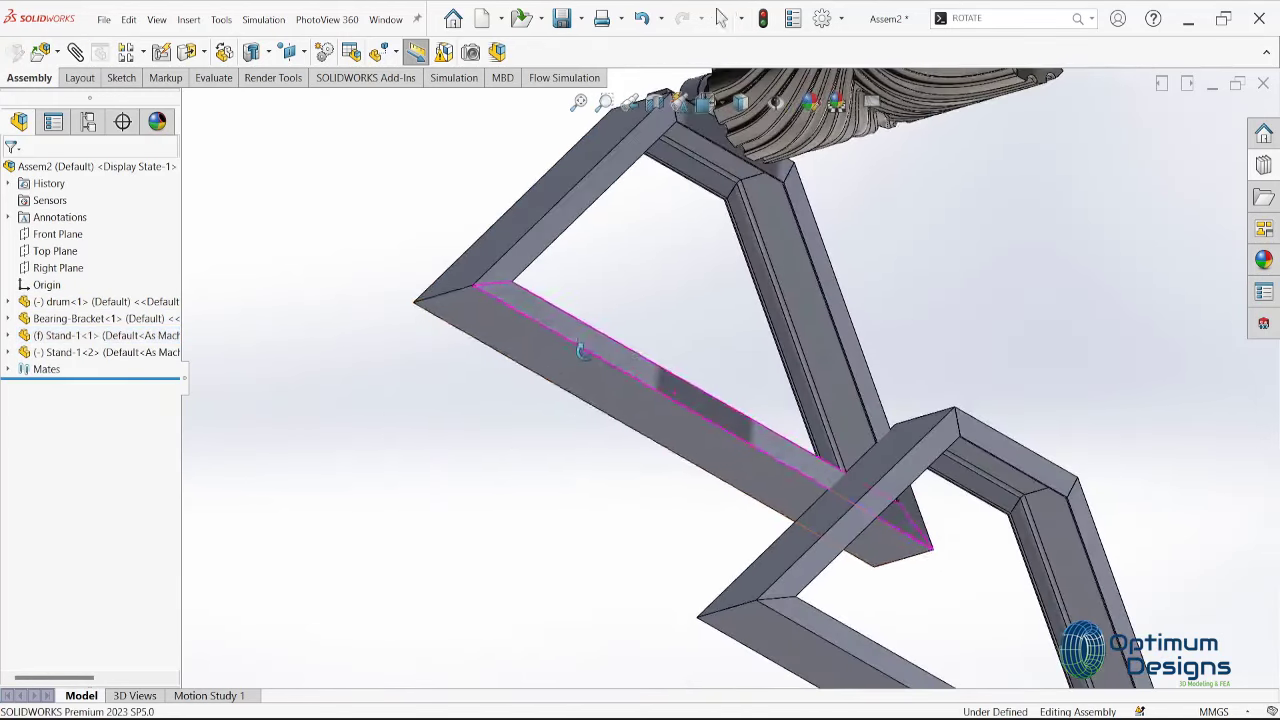
{"action": "left_click", "coordinate": [580, 350]}
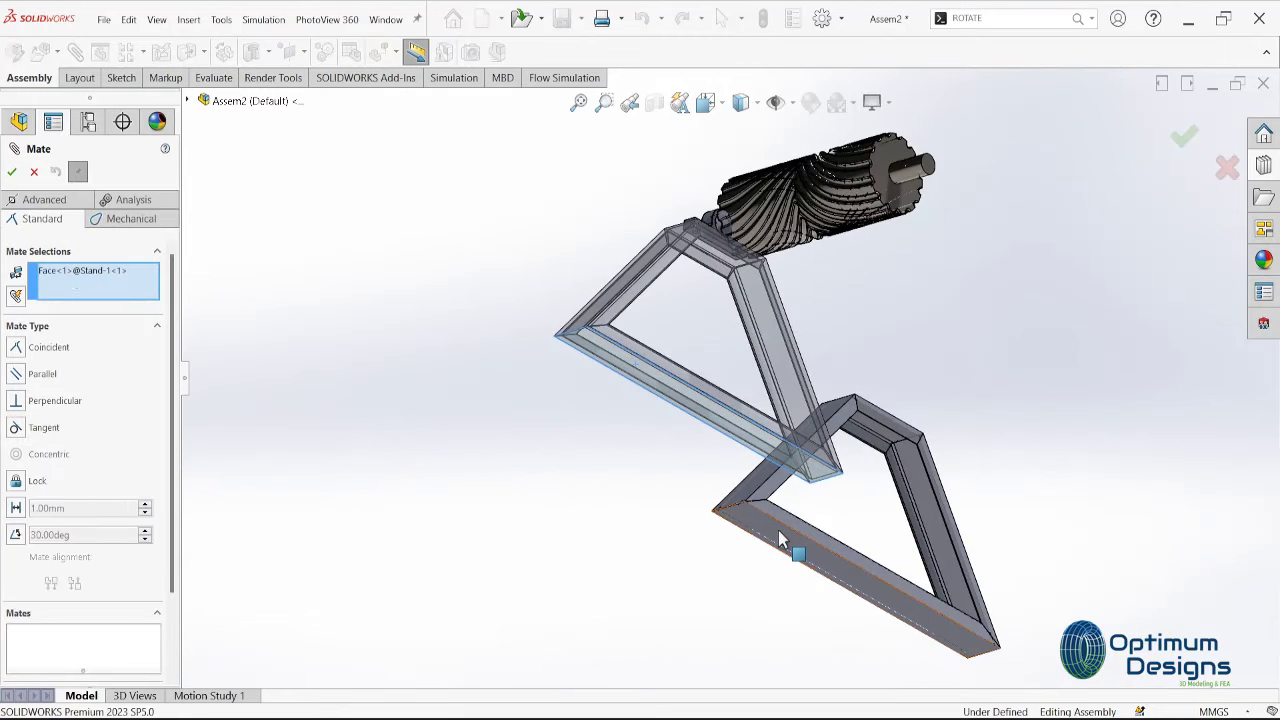
{"action": "left_click", "coordinate": [786, 534]}
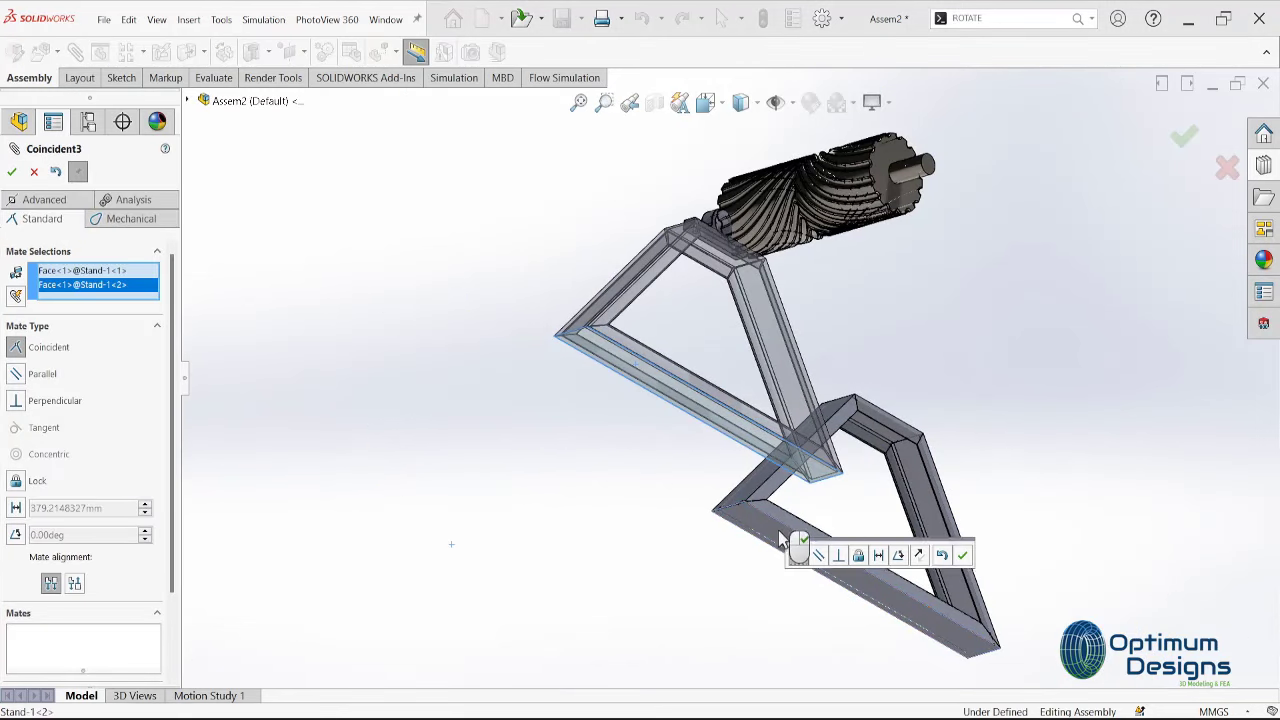
{"action": "key", "text": "Return"}
{"action": "scroll", "coordinate": [745, 515], "scroll_direction": "up", "scroll_amount": 3}
{"action": "mouse_move", "coordinate": [737, 531]}
{"action": "middle_mouse_down"}
{"action": "mouse_move", "coordinate": [780, 663]}
{"action": "mouse_move", "coordinate": [730, 645]}
{"action": "mouse_move", "coordinate": [760, 353]}
{"action": "middle_mouse_up"}
{"action": "scroll", "coordinate": [760, 353], "scroll_direction": "down", "scroll_amount": 2}
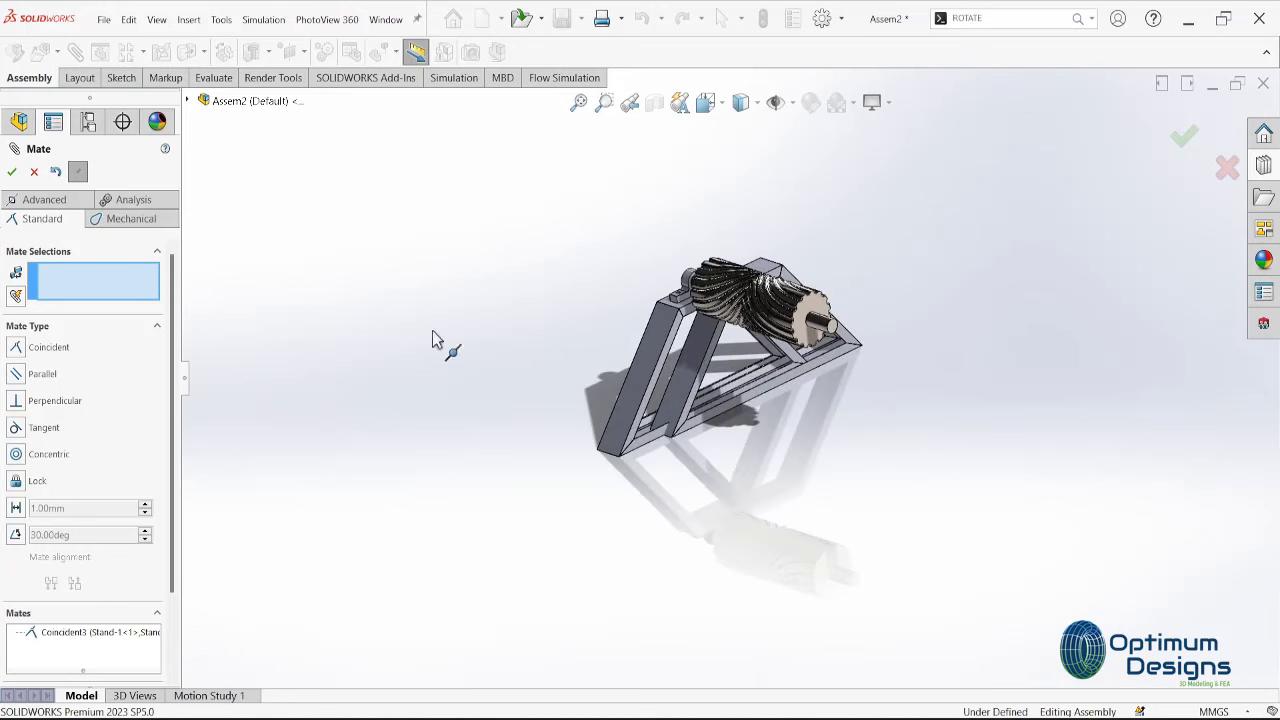
{"action": "left_click", "coordinate": [12, 172]}
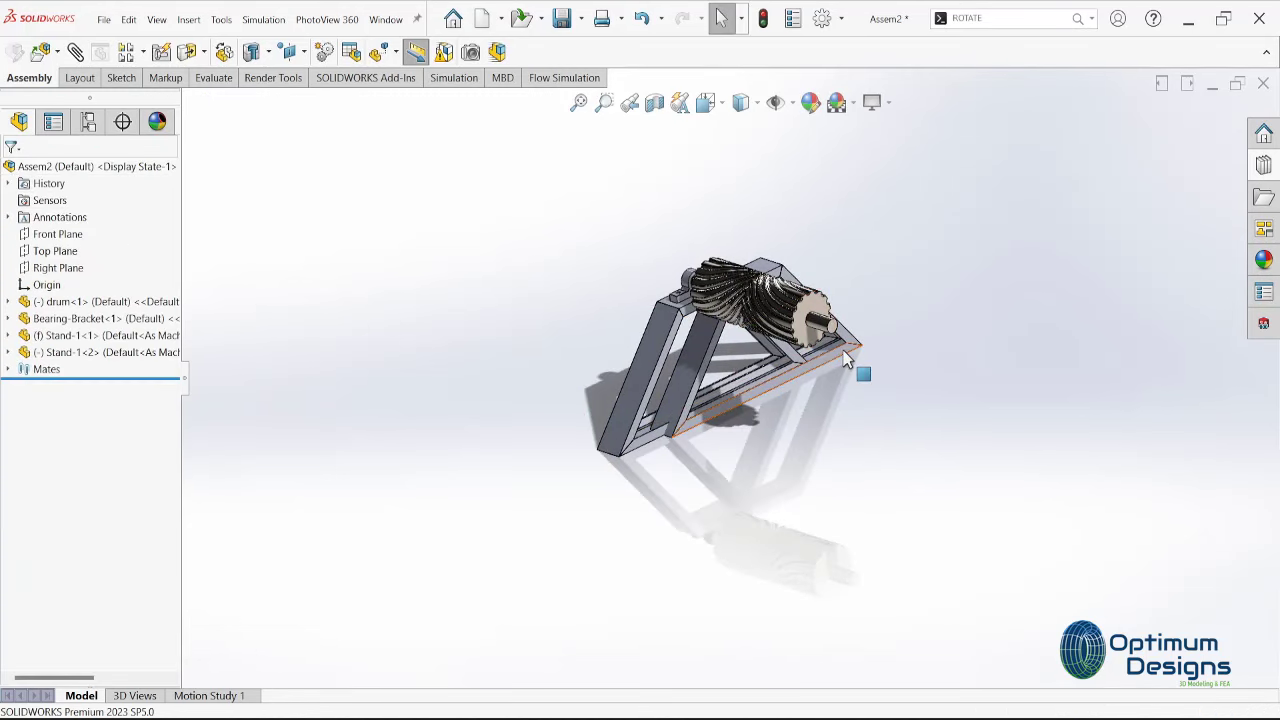
Move the second stand to the right and mate its front leg face coincident with the first stand's
{"action": "left_click_drag", "start_coordinate": [845, 362], "coordinate": [1014, 477]}
{"action": "scroll", "coordinate": [808, 369], "scroll_direction": "down", "scroll_amount": 3}
{"action": "scroll", "coordinate": [855, 366], "scroll_direction": "down", "scroll_amount": 3}
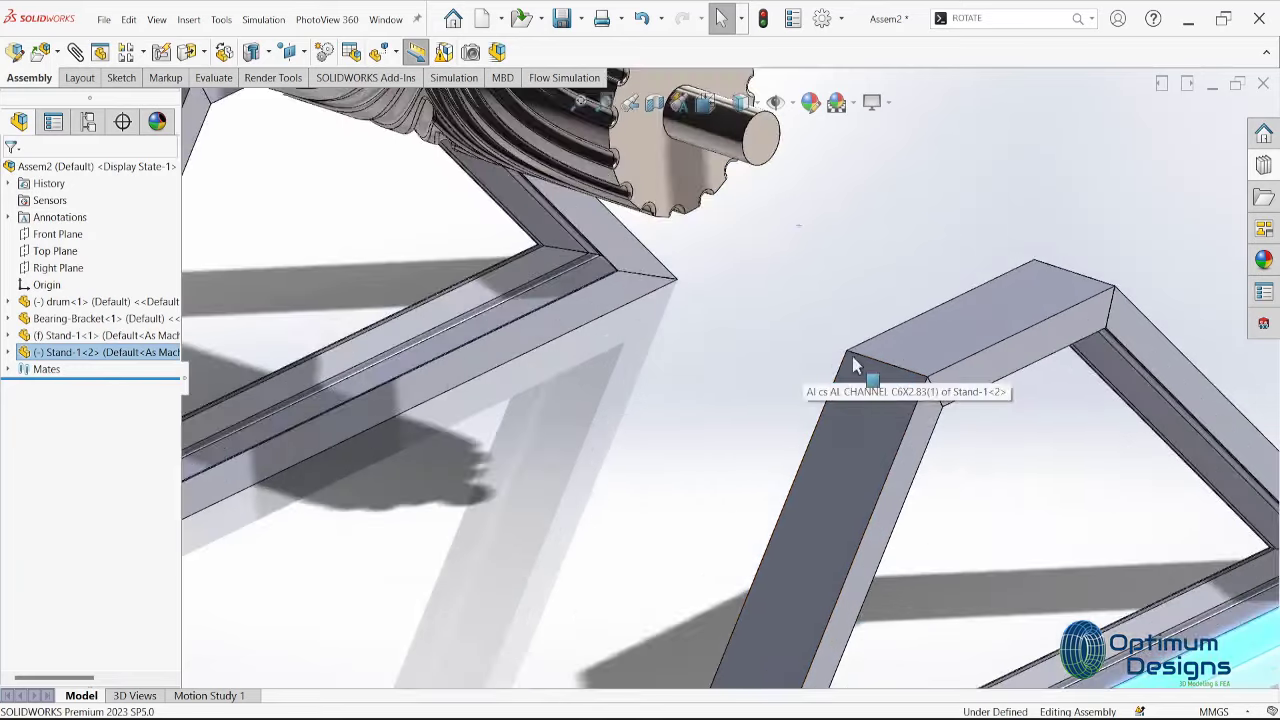
{"action": "left_click", "coordinate": [893, 362]}
{"action": "scroll", "coordinate": [799, 402], "scroll_direction": "up", "scroll_amount": 3}
{"action": "left_click", "coordinate": [799, 402]}
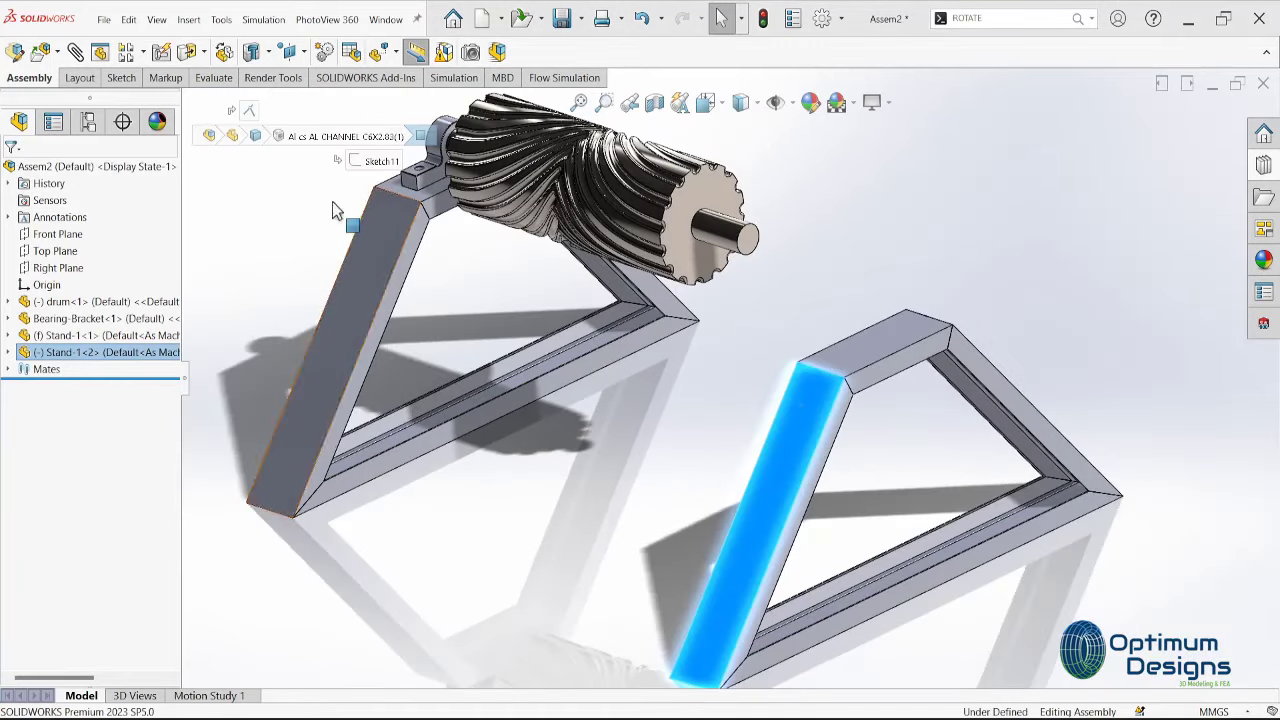
{"action": "left_click", "coordinate": [75, 52]}
{"action": "left_click", "coordinate": [386, 248]}
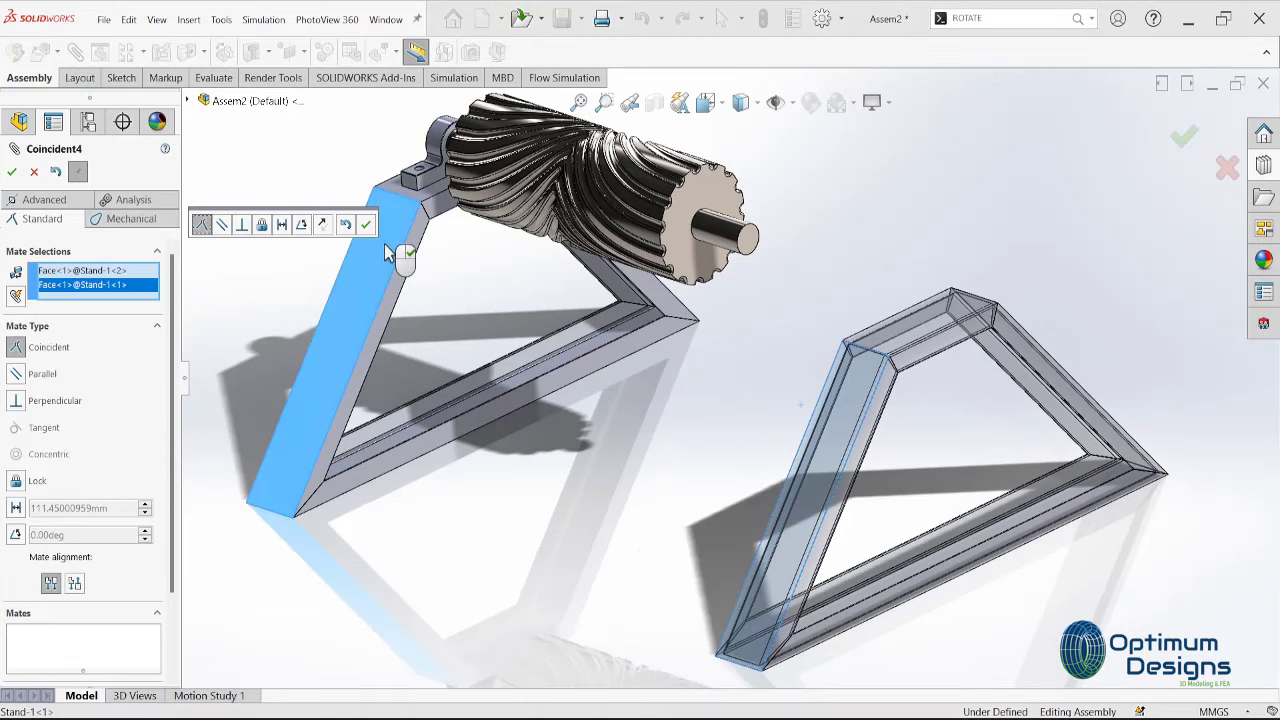
{"action": "right_click", "coordinate": [386, 250]}
{"action": "left_click", "coordinate": [12, 172]}
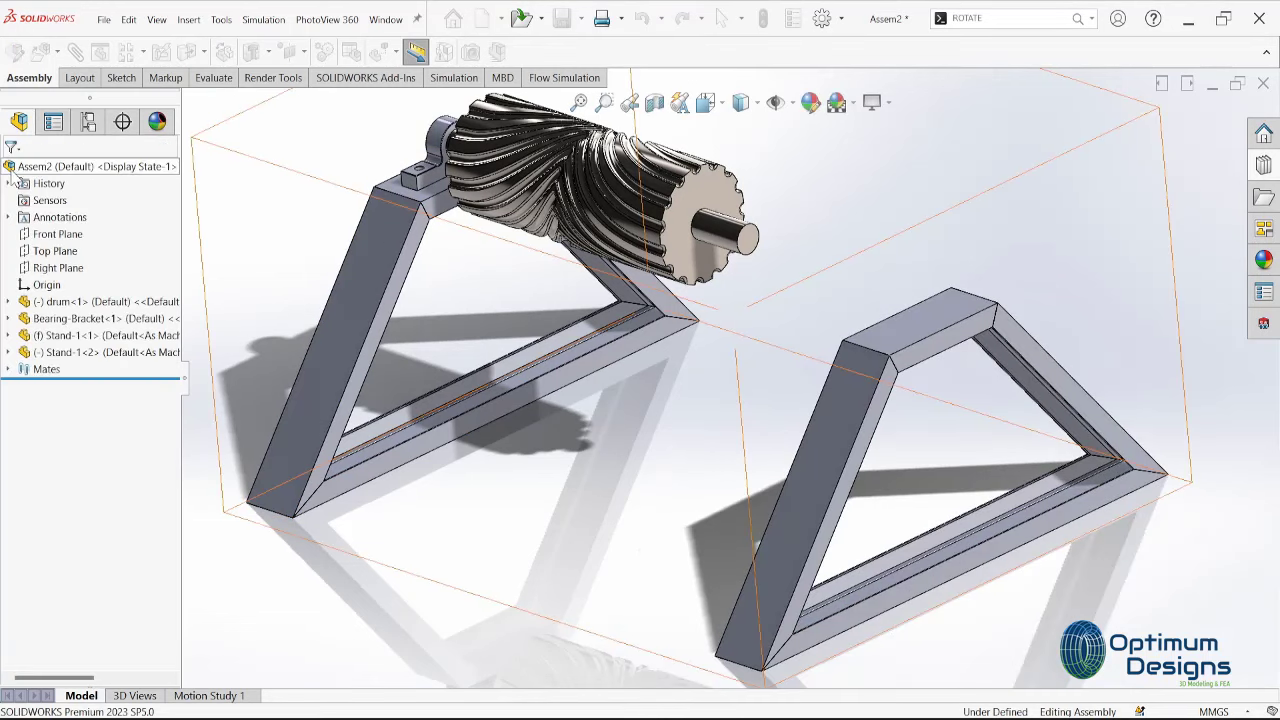
Insert a second Bearing-Bracket part above the second stand
{"action": "left_click", "coordinate": [50, 56]}
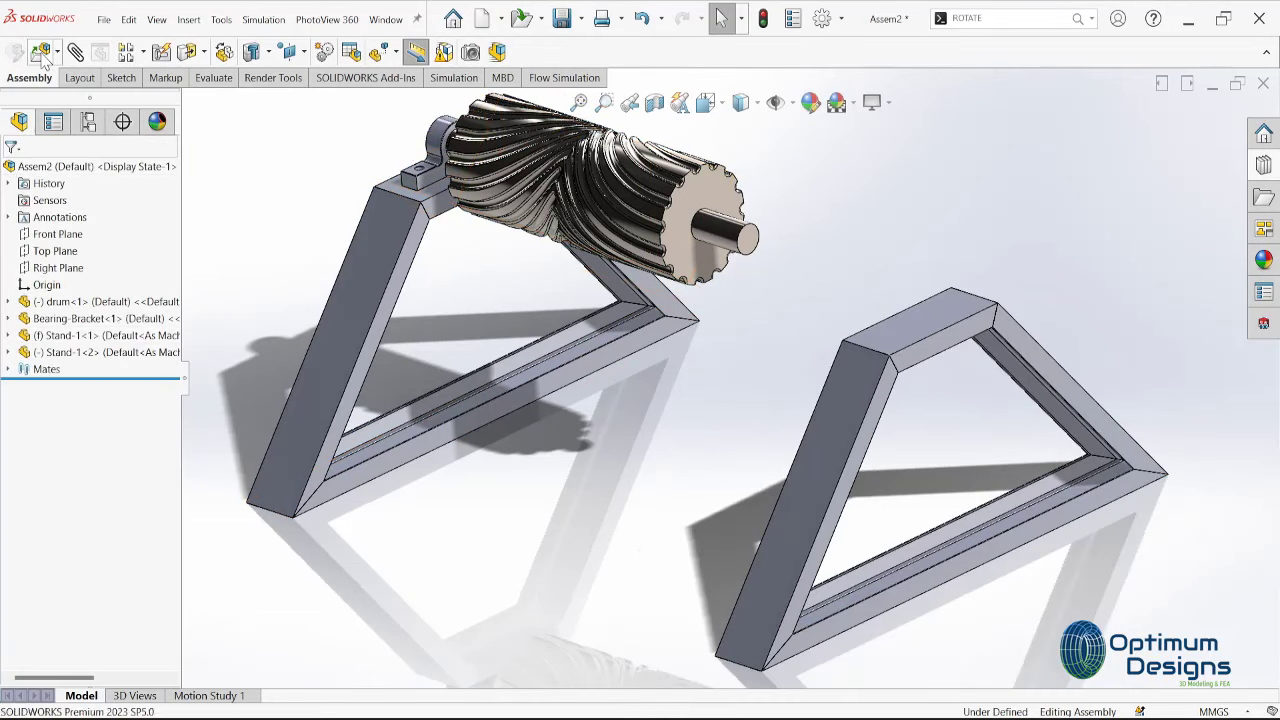
{"action": "left_click", "coordinate": [76, 476]}
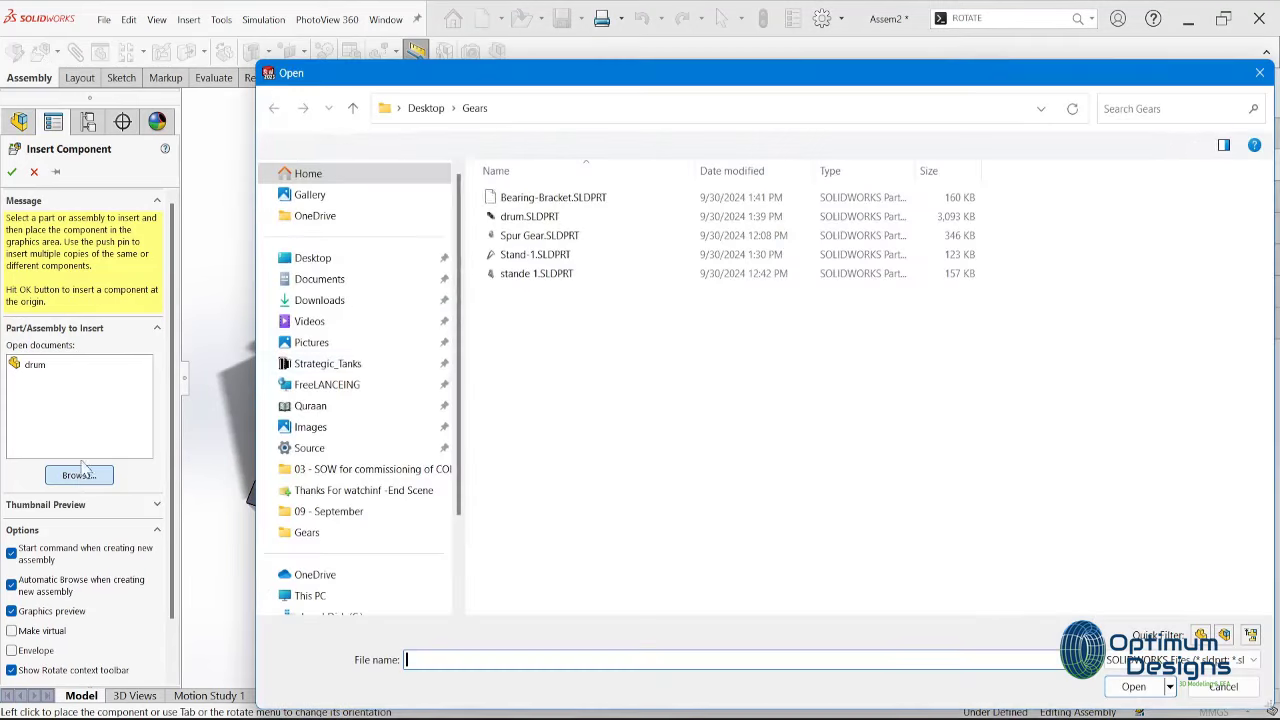
{"action": "double_click", "coordinate": [553, 197]}
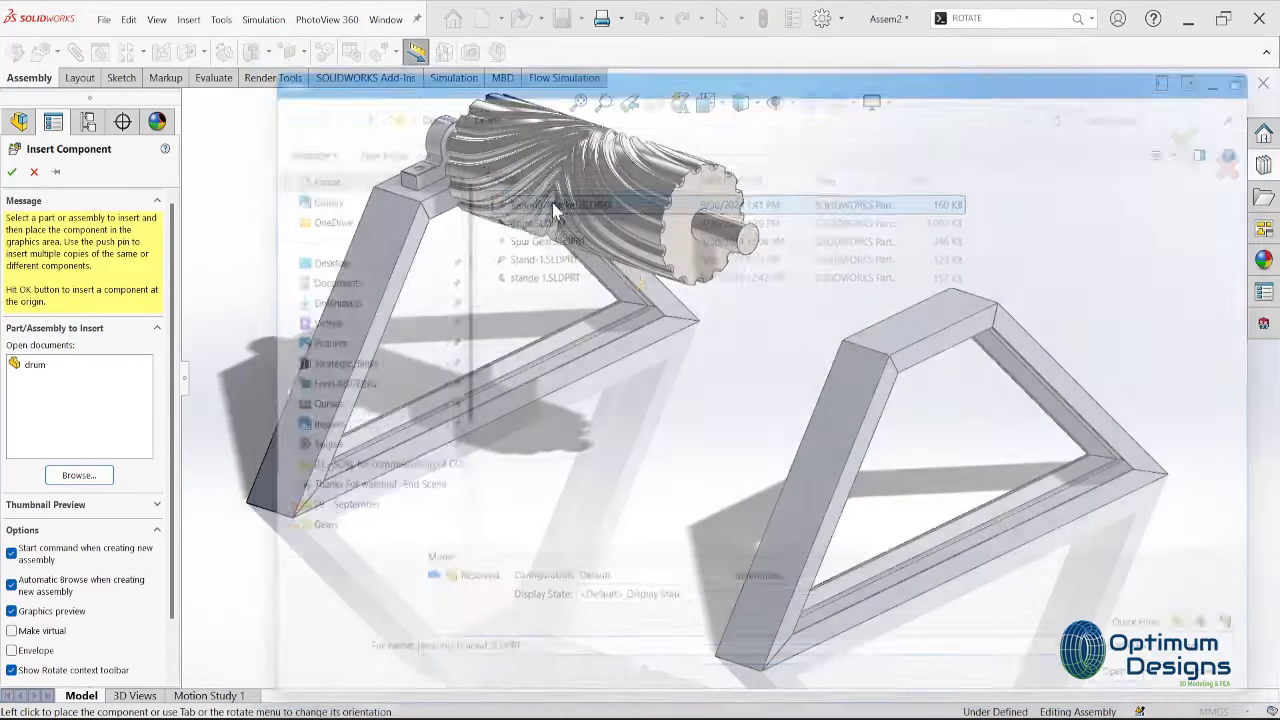
{"action": "left_click", "coordinate": [920, 248]}
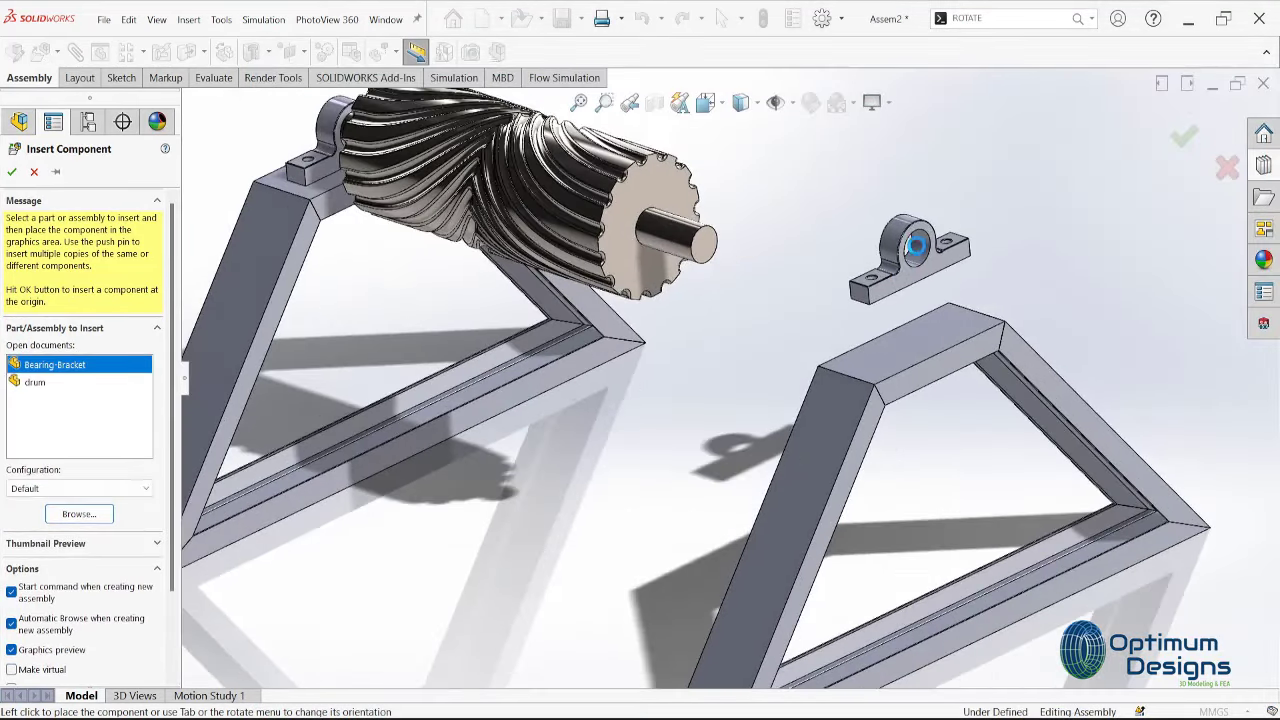
{"action": "scroll", "coordinate": [905, 265], "scroll_direction": "down", "scroll_amount": 3}
{"action": "scroll", "coordinate": [900, 272], "scroll_direction": "down", "scroll_amount": 3}
{"action": "scroll", "coordinate": [897, 276], "scroll_direction": "down", "scroll_amount": 2}
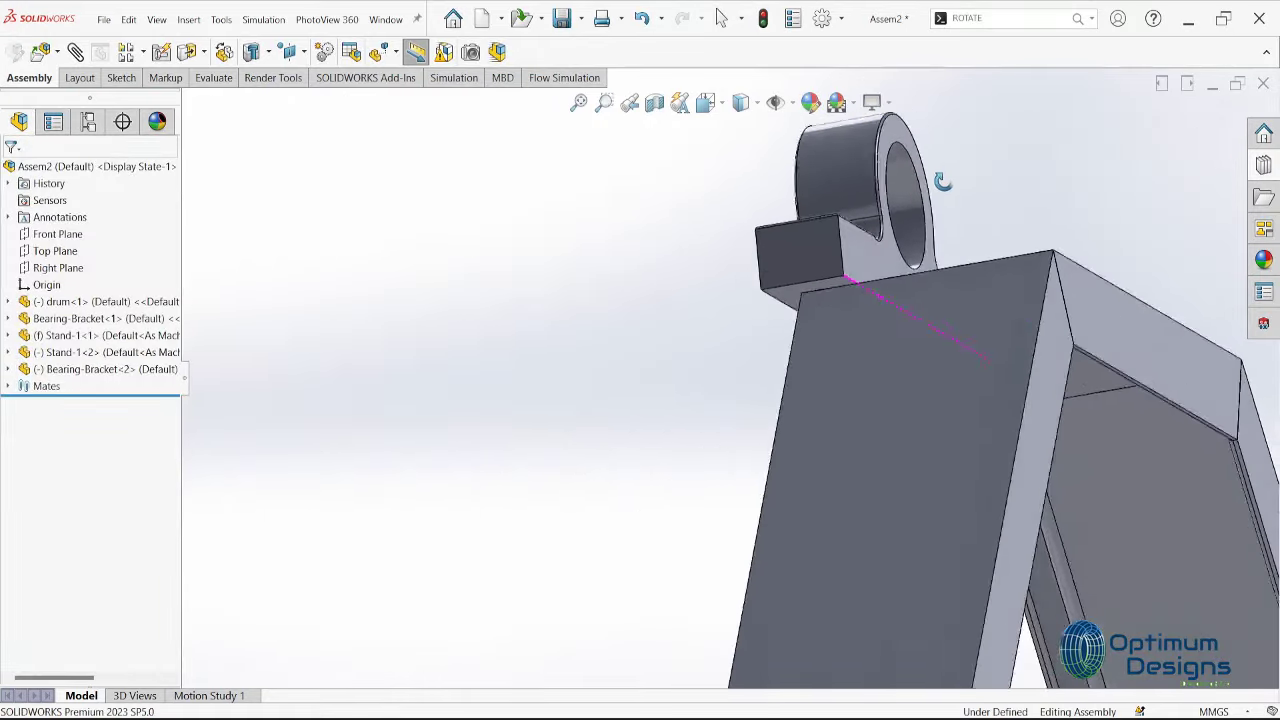
Mate the bracket's bottom face coincident with the second stand's top face
{"action": "middle_click_drag", "start_coordinate": [897, 275], "coordinate": [901, 260]}
{"action": "left_click", "coordinate": [851, 319]}
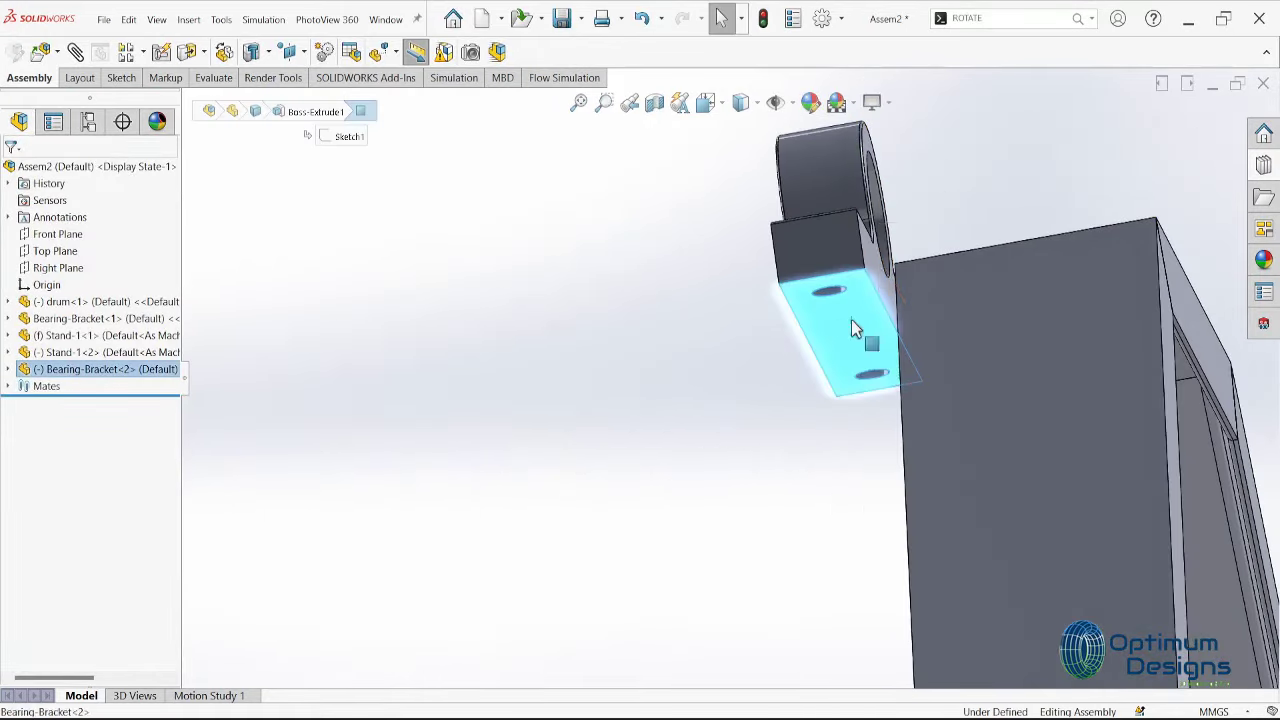
{"action": "left_click", "coordinate": [76, 52]}
{"action": "scroll", "coordinate": [802, 357], "scroll_direction": "up", "scroll_amount": 3}
{"action": "middle_click_drag", "start_coordinate": [802, 357], "coordinate": [806, 551]}
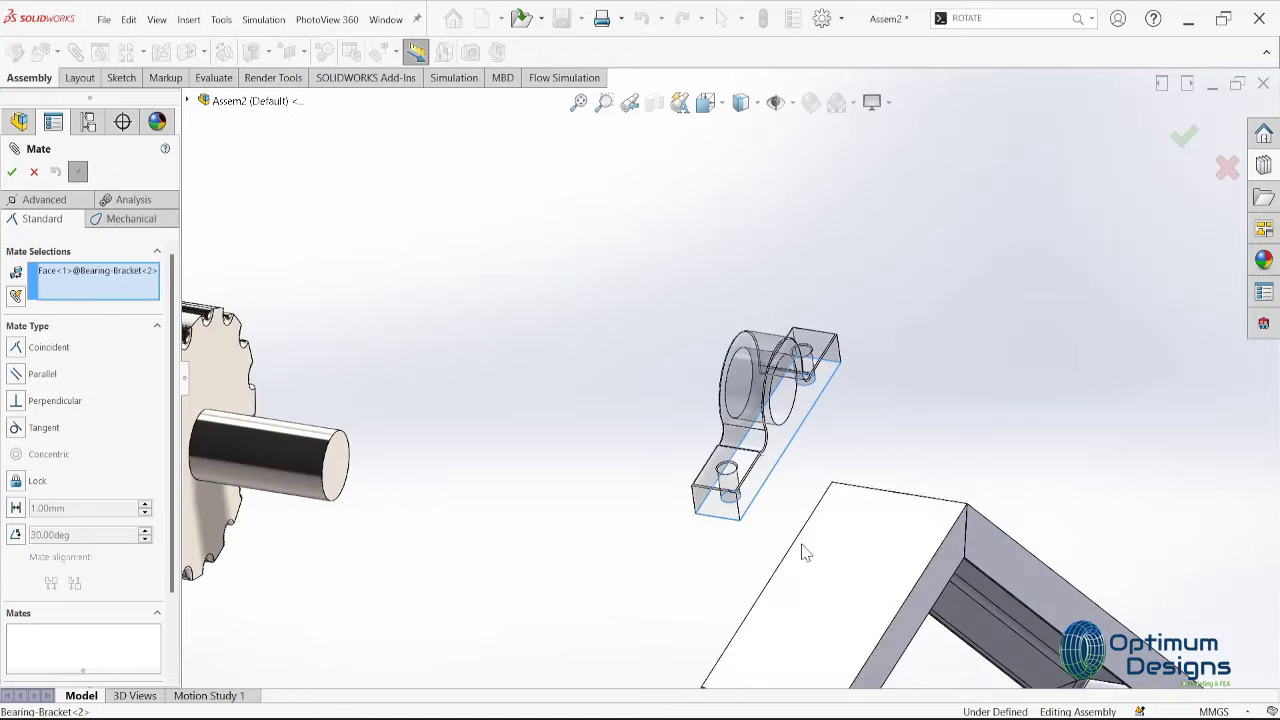
{"action": "left_click", "coordinate": [846, 580]}
{"action": "key", "text": "Return"}
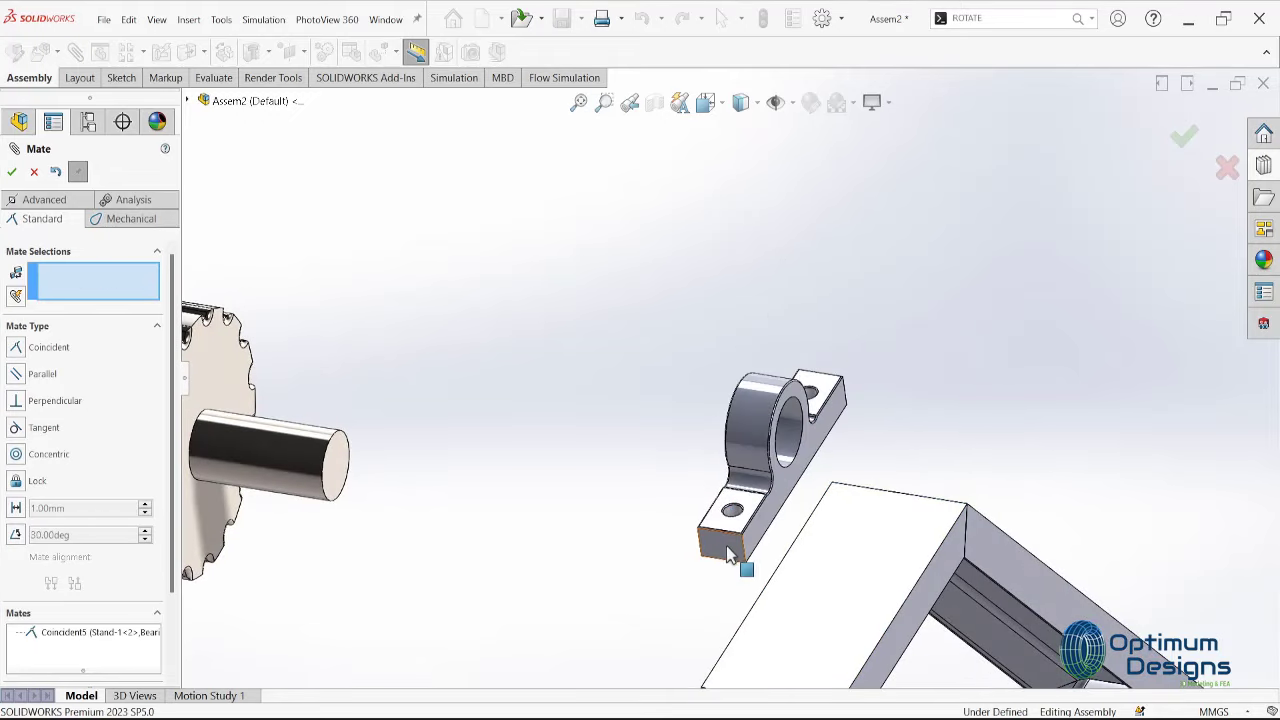
Align a bracket side face with a matching face, then slide it beside the roller's shaft end
{"action": "left_click", "coordinate": [730, 558]}
{"action": "middle_click_drag", "start_coordinate": [677, 557], "coordinate": [491, 457]}
{"action": "scroll", "coordinate": [447, 403], "scroll_direction": "down", "scroll_amount": 3}
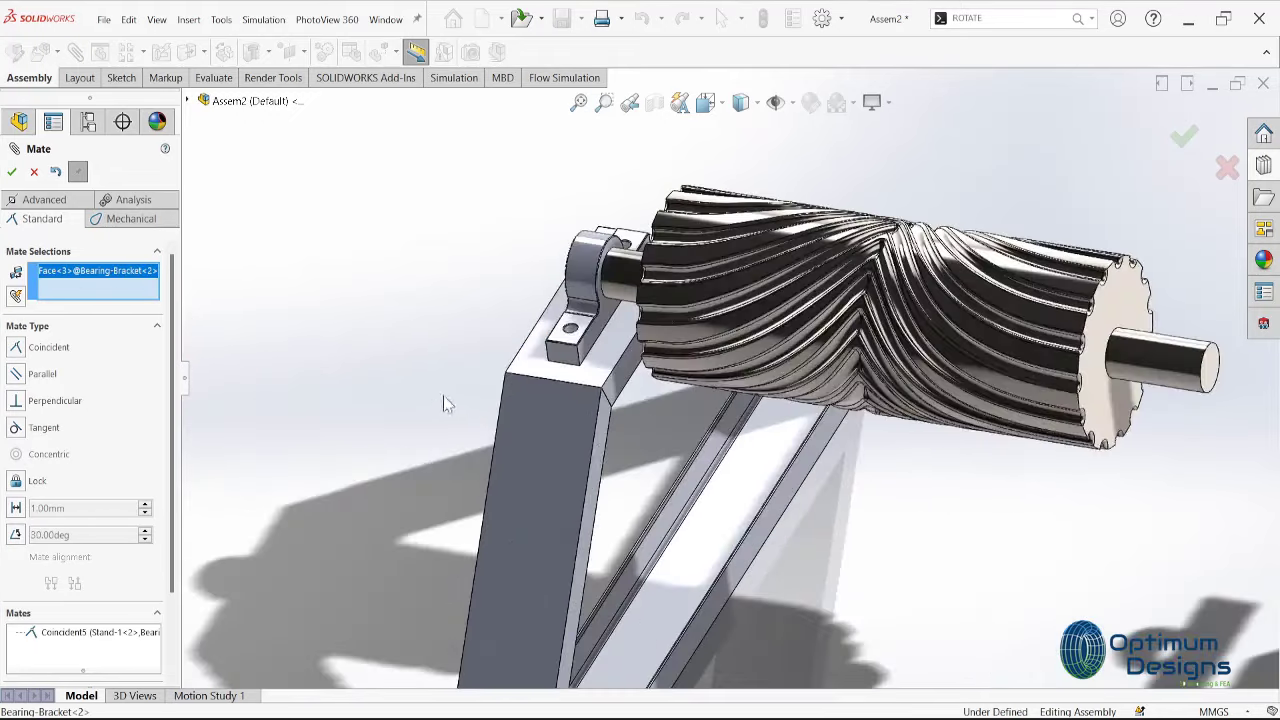
{"action": "scroll", "coordinate": [455, 405], "scroll_direction": "down", "scroll_amount": 3}
{"action": "left_click", "coordinate": [680, 291]}
{"action": "key", "text": "Return"}
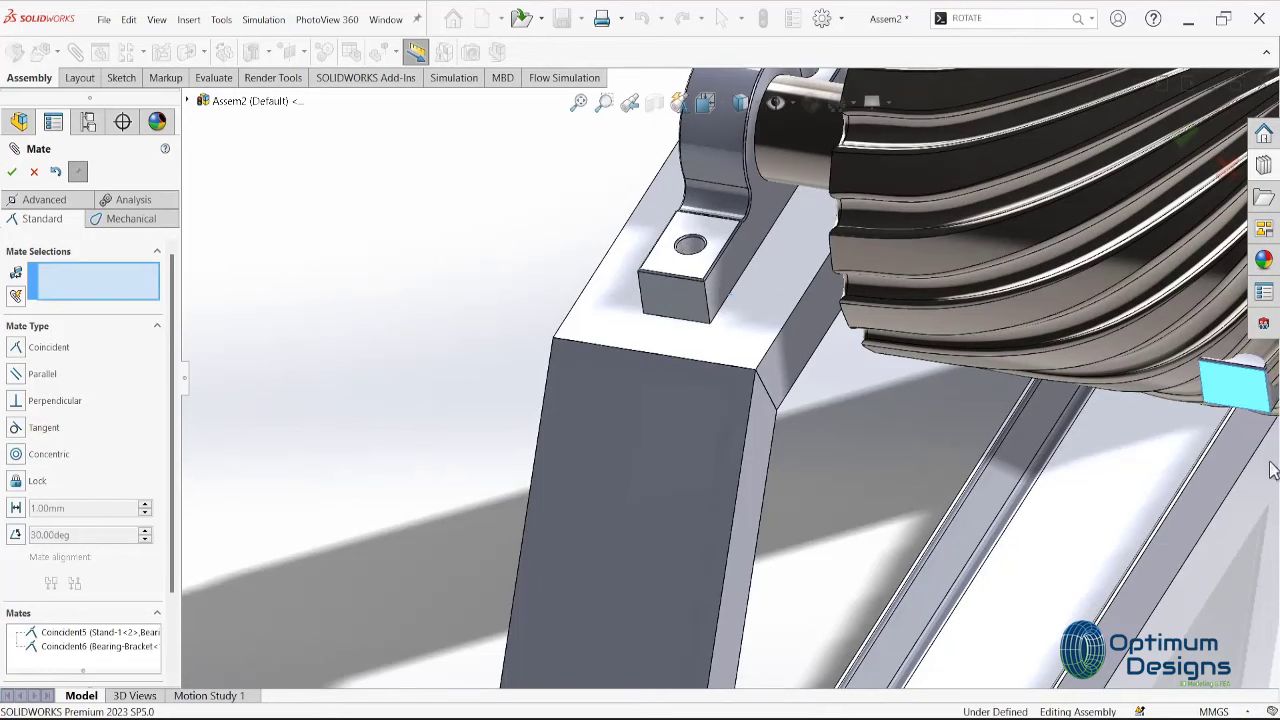
{"action": "scroll", "coordinate": [904, 381], "scroll_direction": "up", "scroll_amount": 5}
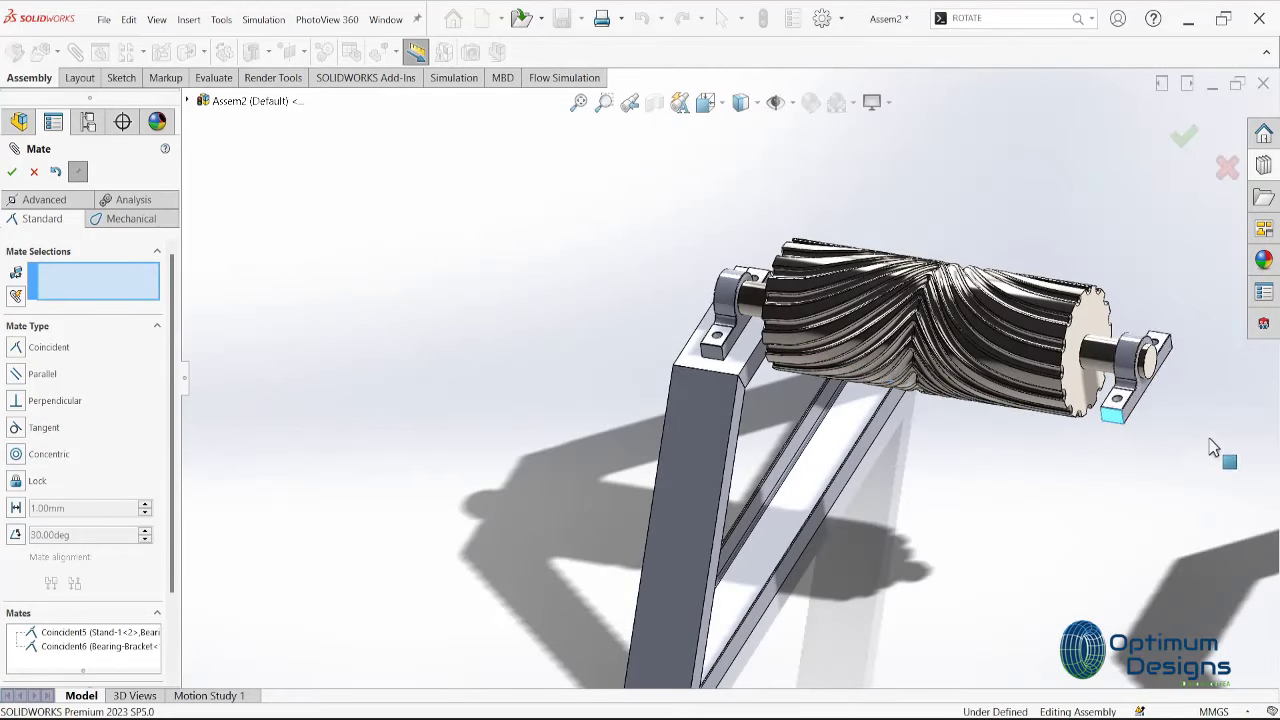
{"action": "left_click_drag", "start_coordinate": [1088, 432], "coordinate": [1176, 425]}
{"action": "scroll", "coordinate": [1160, 470], "scroll_direction": "up", "scroll_amount": 5}
{"action": "scroll", "coordinate": [1074, 438], "scroll_direction": "down", "scroll_amount": 5}
{"action": "scroll", "coordinate": [717, 340], "scroll_direction": "down", "scroll_amount": 2}
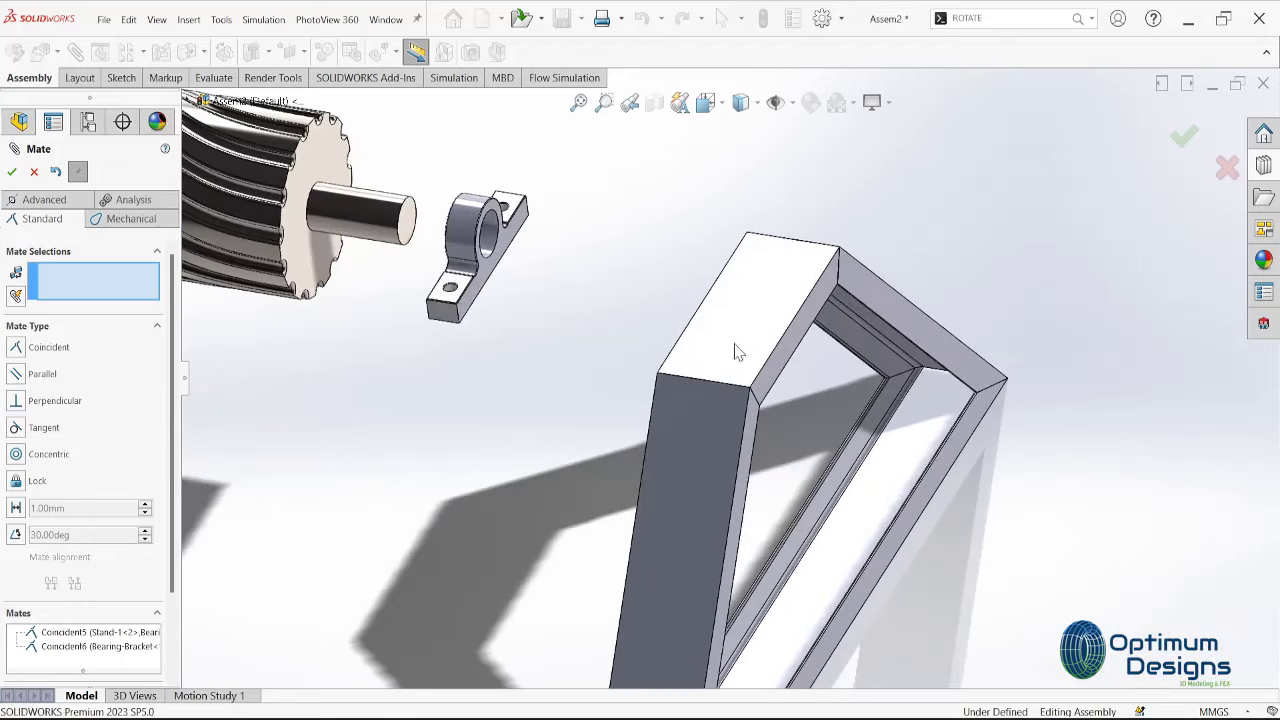
Add a Width mate between both bracket side faces and the stand's top faces, centring the bracket
{"action": "left_click", "coordinate": [55, 202]}
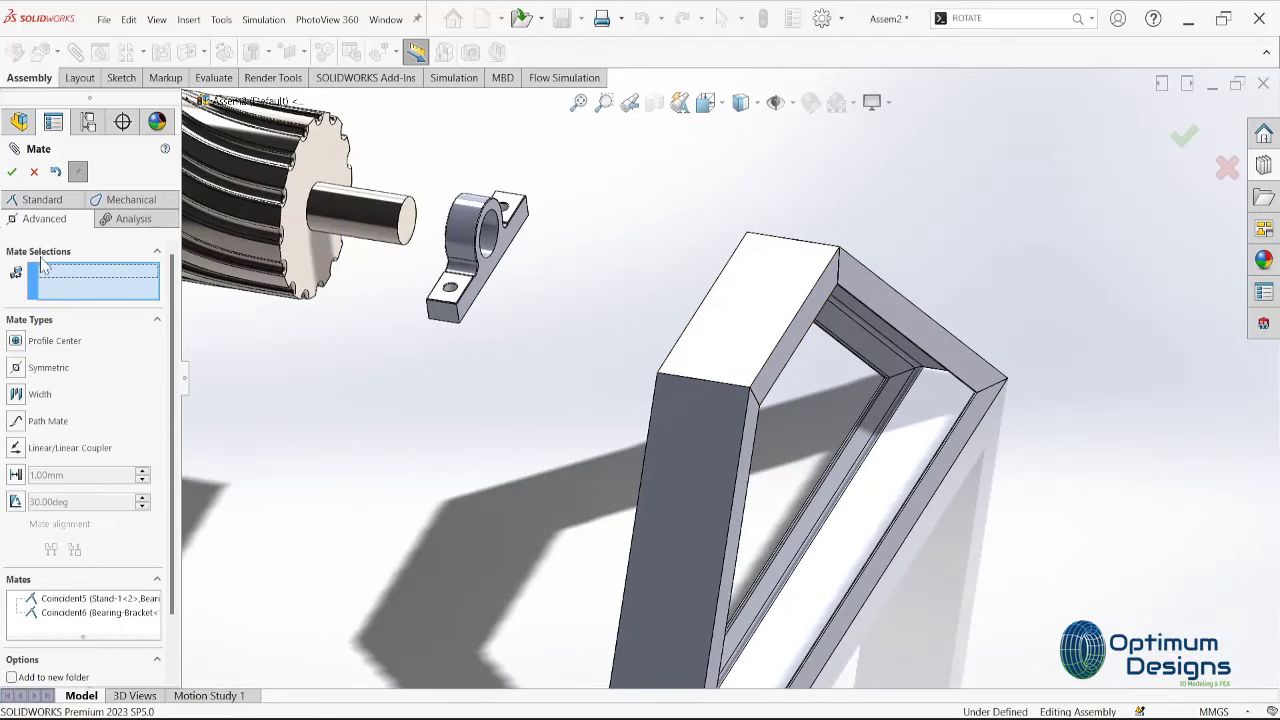
{"action": "left_click", "coordinate": [15, 394]}
{"action": "scroll", "coordinate": [491, 322], "scroll_direction": "down", "scroll_amount": 3}
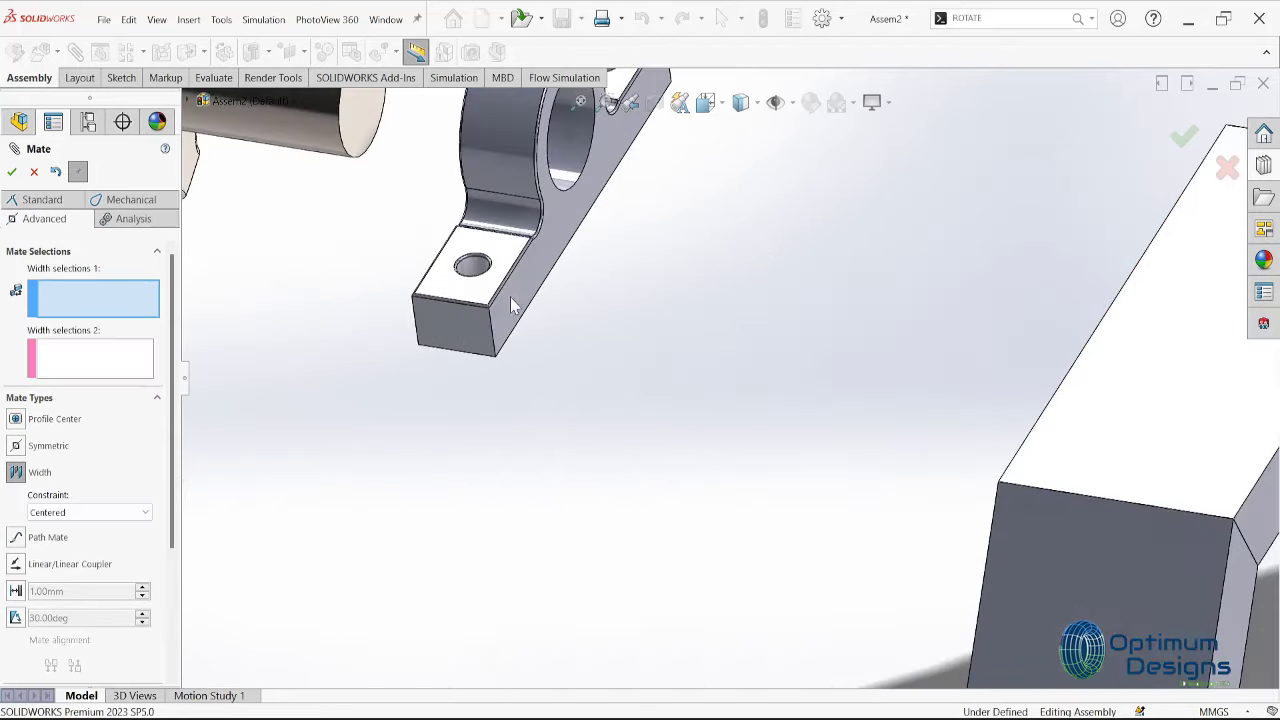
{"action": "left_click", "coordinate": [503, 338]}
{"action": "scroll", "coordinate": [503, 338], "scroll_direction": "up", "scroll_amount": 3}
{"action": "middle_click_drag", "start_coordinate": [500, 330], "coordinate": [491, 322]}
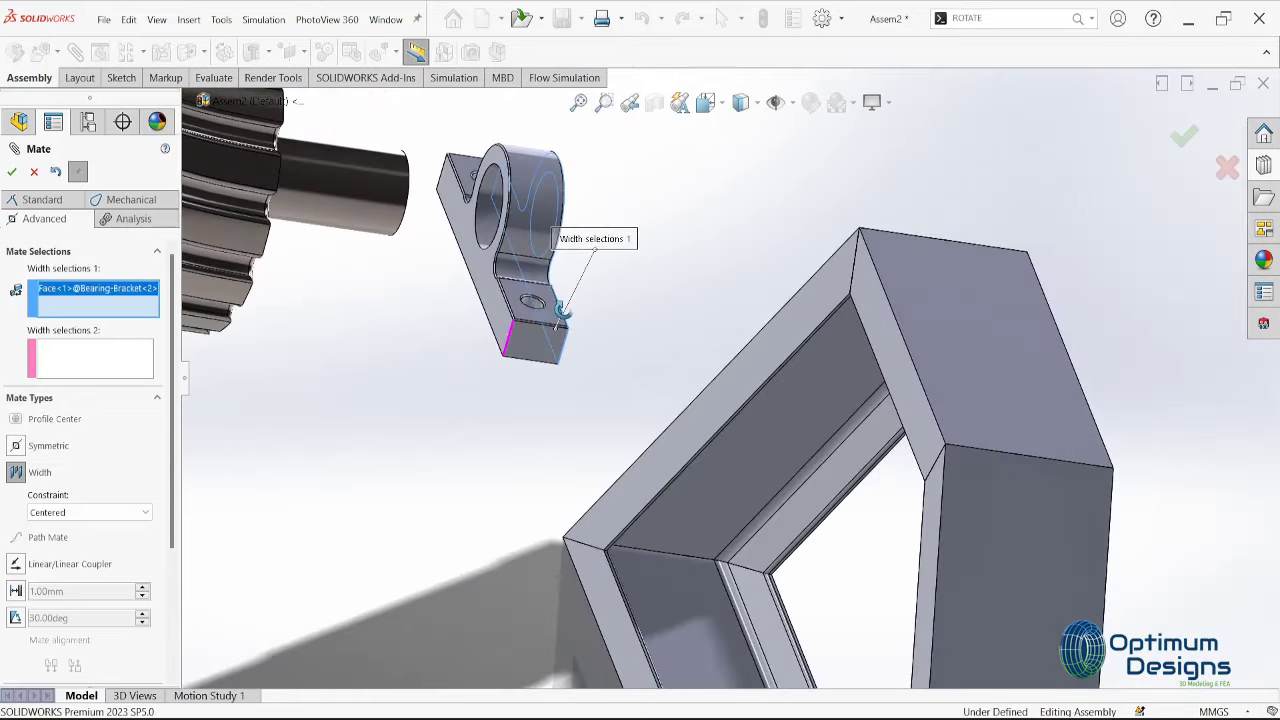
{"action": "left_click", "coordinate": [491, 322]}
{"action": "left_click", "coordinate": [850, 338]}
{"action": "mouse_move", "coordinate": [850, 338]}
{"action": "middle_mouse_down"}
{"action": "mouse_move", "coordinate": [945, 402]}
{"action": "mouse_move", "coordinate": [878, 384]}
{"action": "mouse_move", "coordinate": [945, 410]}
{"action": "middle_mouse_up"}
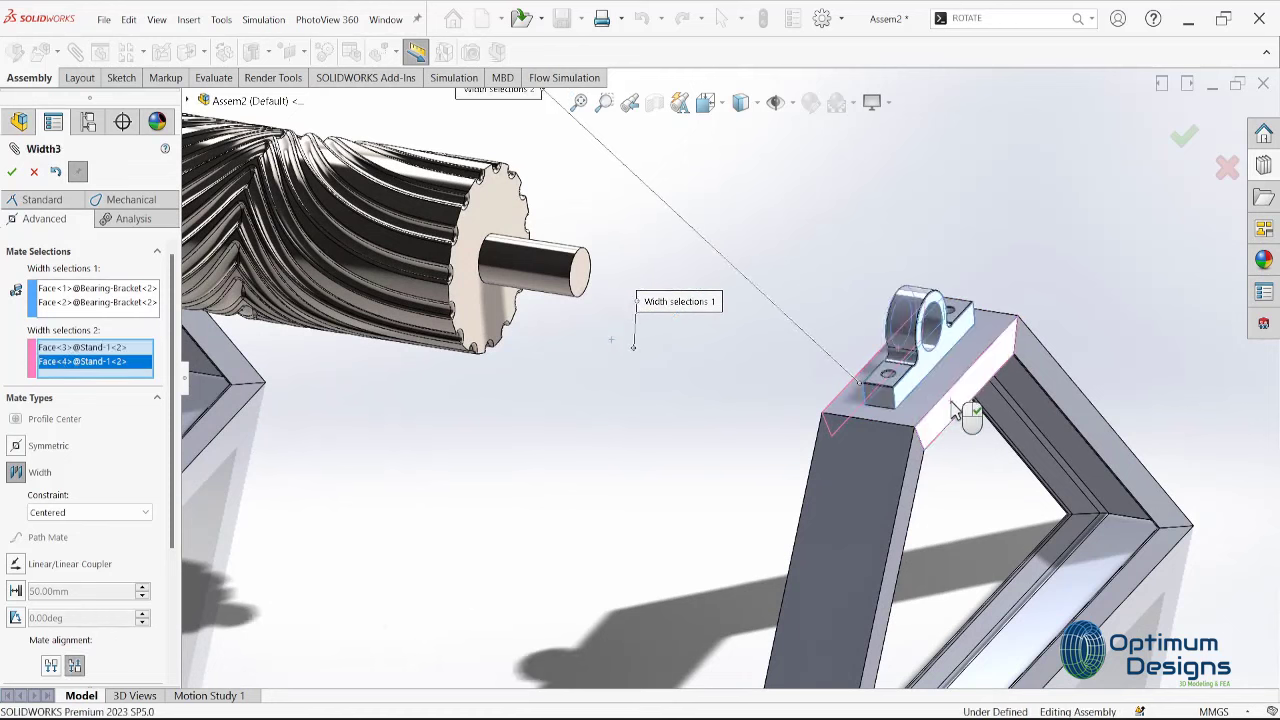
{"action": "key", "text": "Return"}
{"action": "scroll", "coordinate": [910, 370], "scroll_direction": "down", "scroll_amount": 2}
{"action": "scroll", "coordinate": [860, 318], "scroll_direction": "down", "scroll_amount": 2}
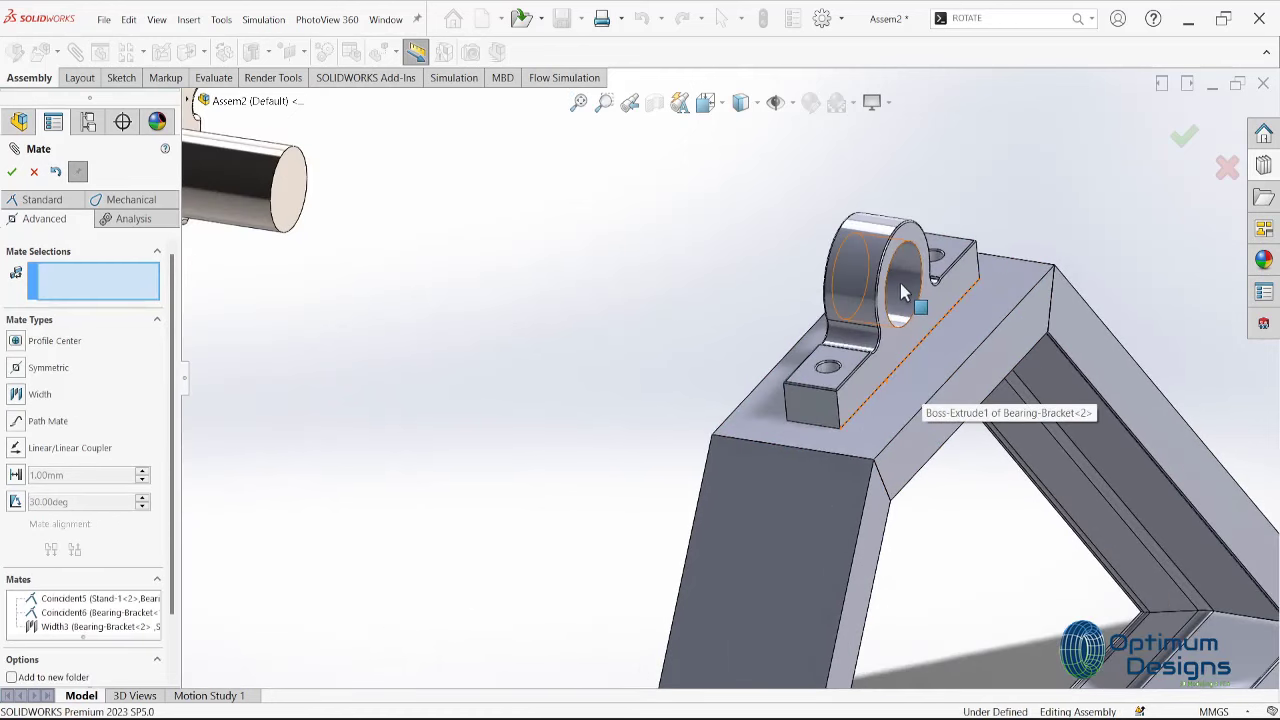
{"action": "left_click", "coordinate": [12, 172]}
{"action": "scroll", "coordinate": [724, 381], "scroll_direction": "up", "scroll_amount": 3}
{"action": "scroll", "coordinate": [630, 474], "scroll_direction": "up", "scroll_amount": 2}
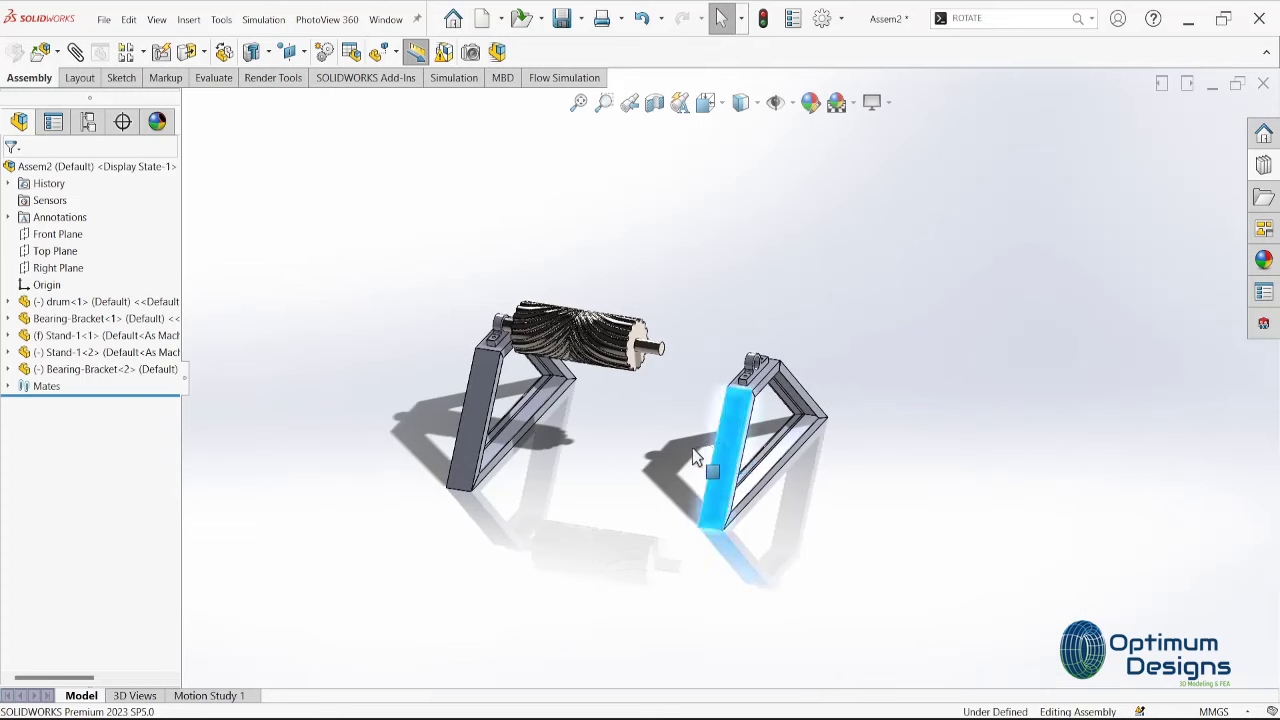
Make the drum shaft concentric with the second bearing bracket's bore
{"action": "left_click_drag", "start_coordinate": [734, 450], "coordinate": [633, 450]}
{"action": "scroll", "coordinate": [757, 385], "scroll_direction": "down", "scroll_amount": 3}
{"action": "scroll", "coordinate": [558, 337], "scroll_direction": "down", "scroll_amount": 4}
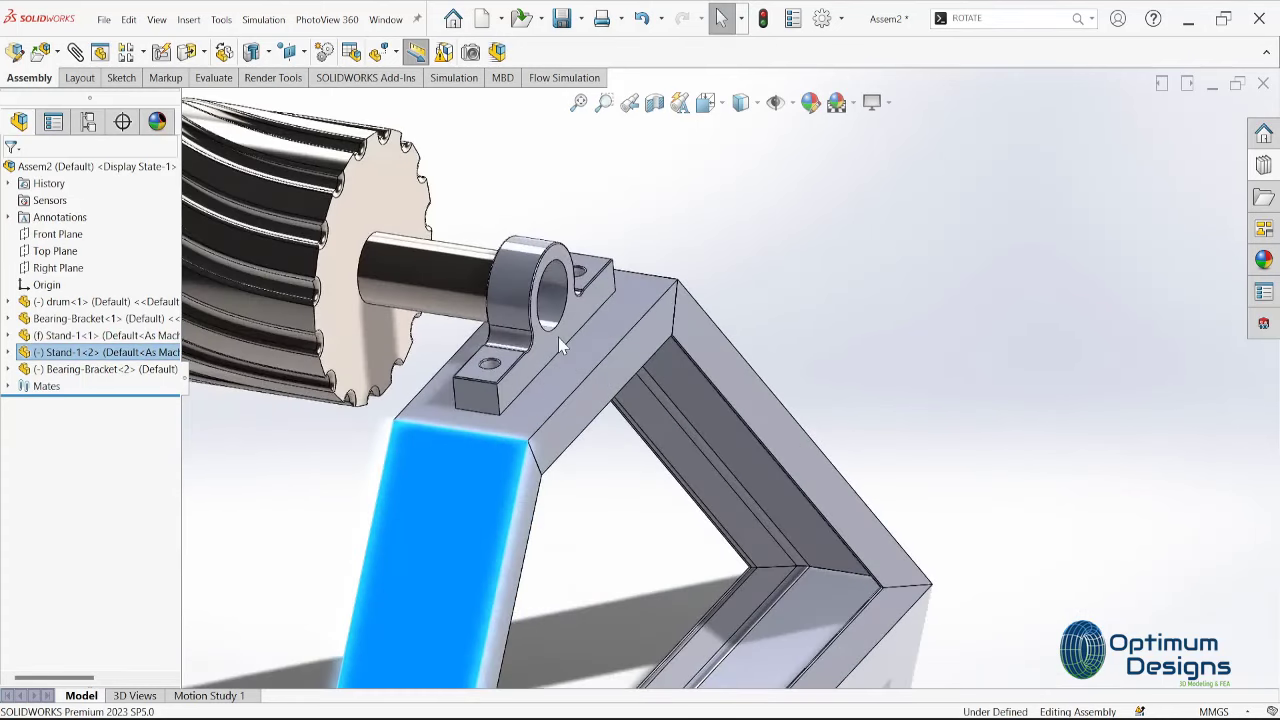
{"action": "left_click", "coordinate": [557, 313]}
{"action": "left_click", "coordinate": [75, 51]}
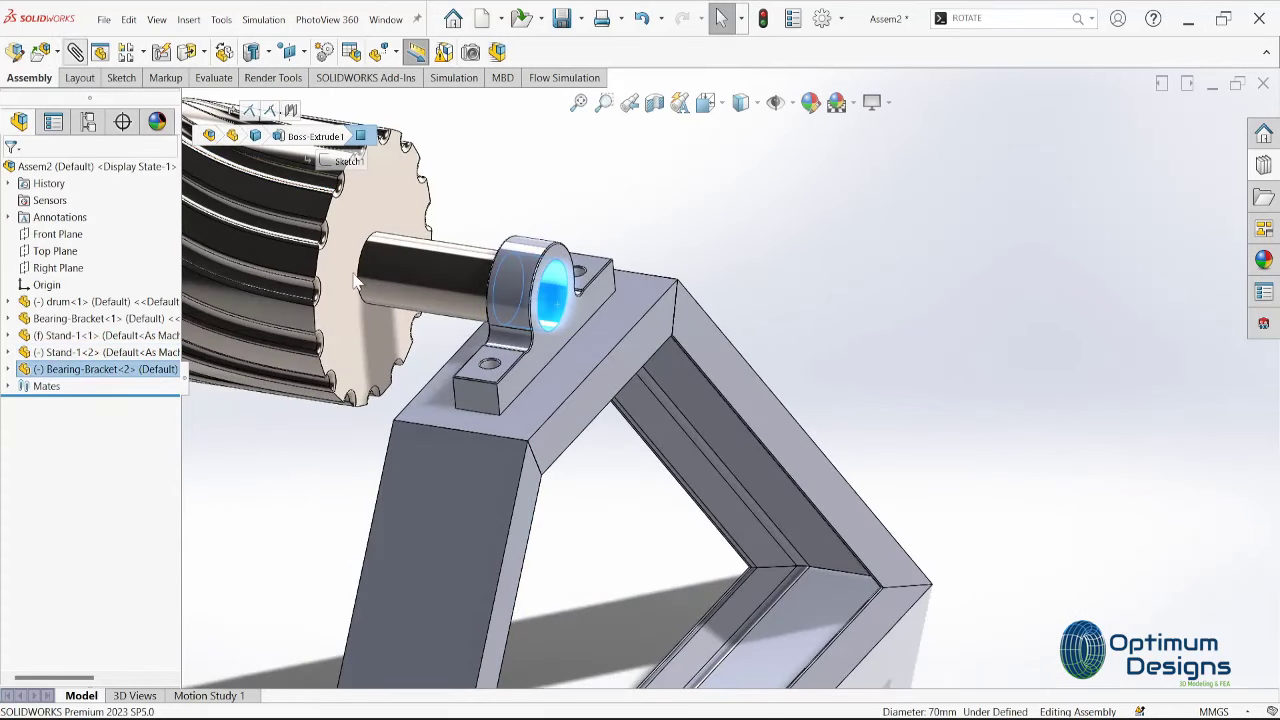
{"action": "left_click", "coordinate": [436, 290]}
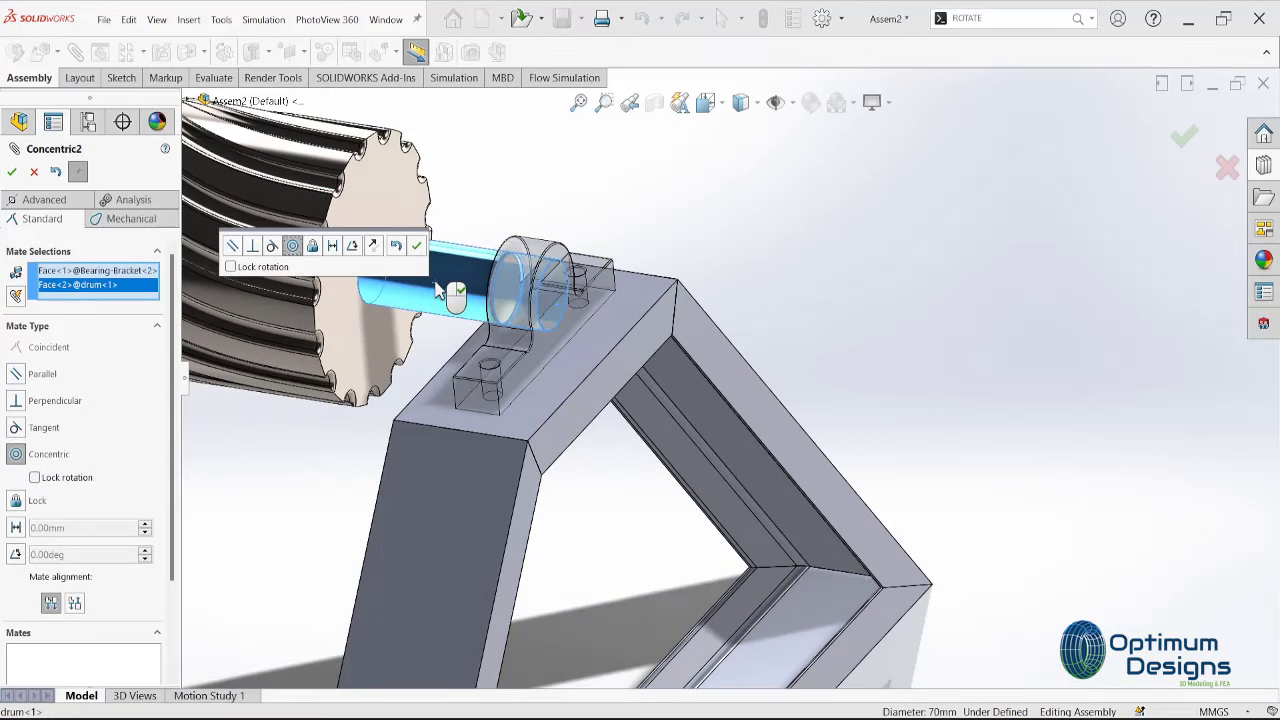
{"action": "left_click", "coordinate": [416, 245]}
Mate the bracket face coincident with the drum face
{"action": "scroll", "coordinate": [562, 333], "scroll_direction": "down", "scroll_amount": 3}
{"action": "left_click", "coordinate": [562, 334]}
{"action": "scroll", "coordinate": [567, 353], "scroll_direction": "down", "scroll_amount": 3}
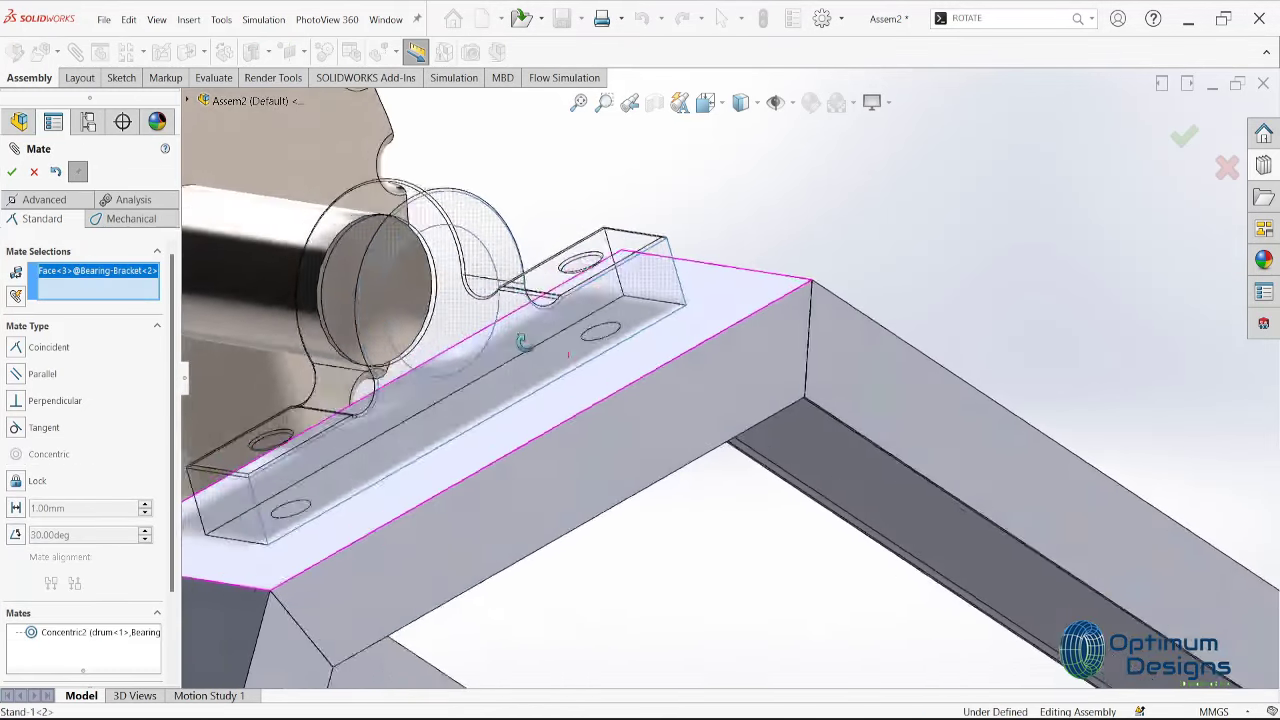
{"action": "middle_click_drag", "start_coordinate": [520, 342], "coordinate": [404, 295]}
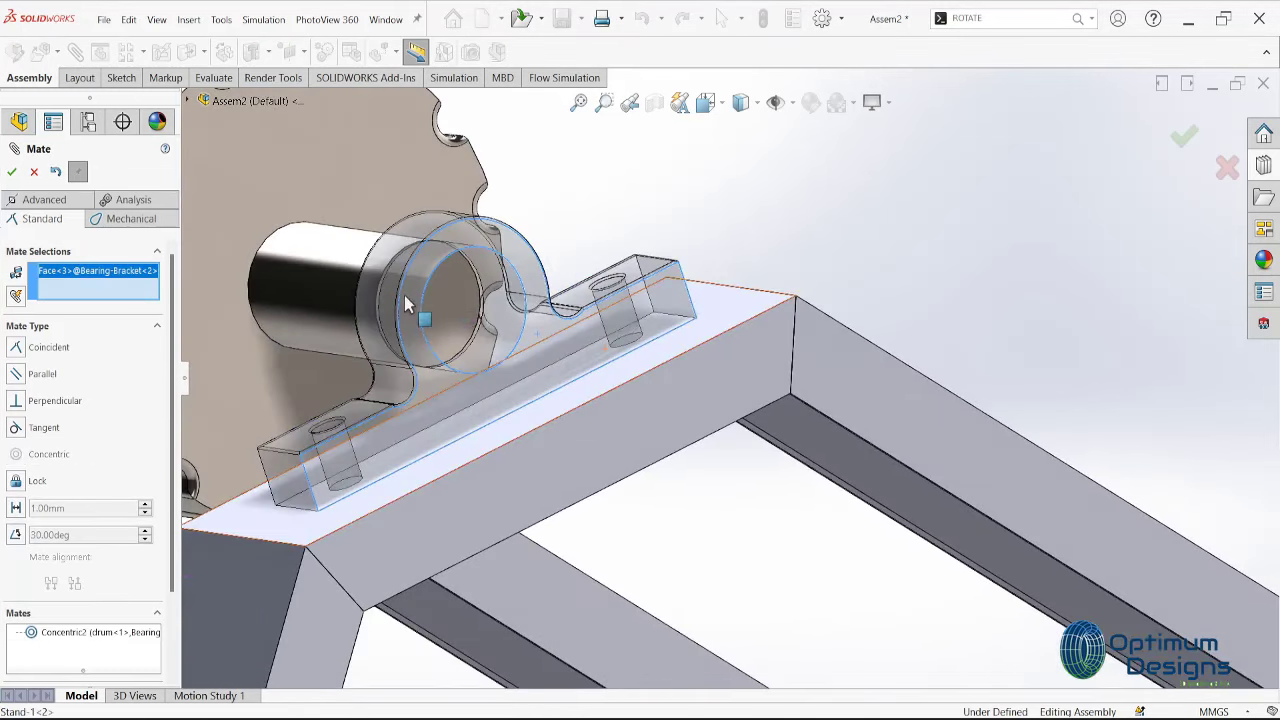
{"action": "left_click", "coordinate": [455, 310]}
{"action": "left_click", "coordinate": [457, 330]}
Show the assembly in Isometric view and close the Mate command
{"action": "scroll", "coordinate": [457, 330], "scroll_direction": "up", "scroll_amount": 3}
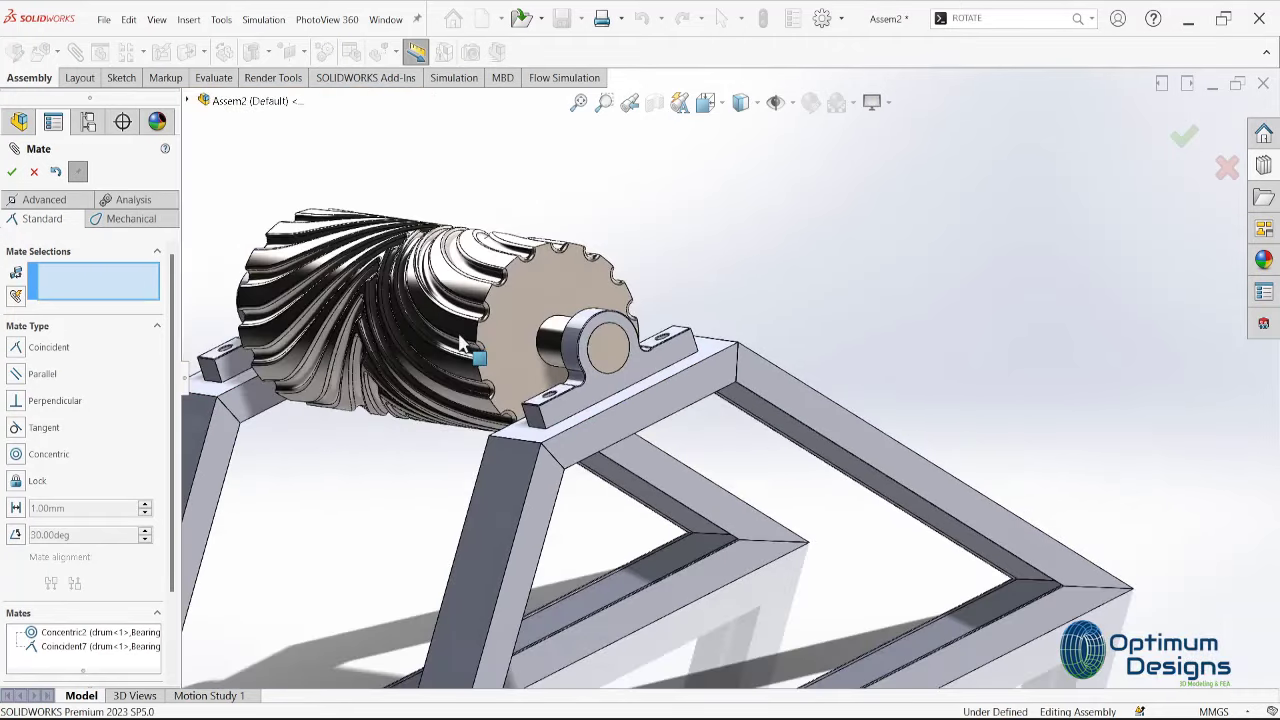
{"action": "key", "text": "space"}
{"action": "left_click", "coordinate": [489, 406]}
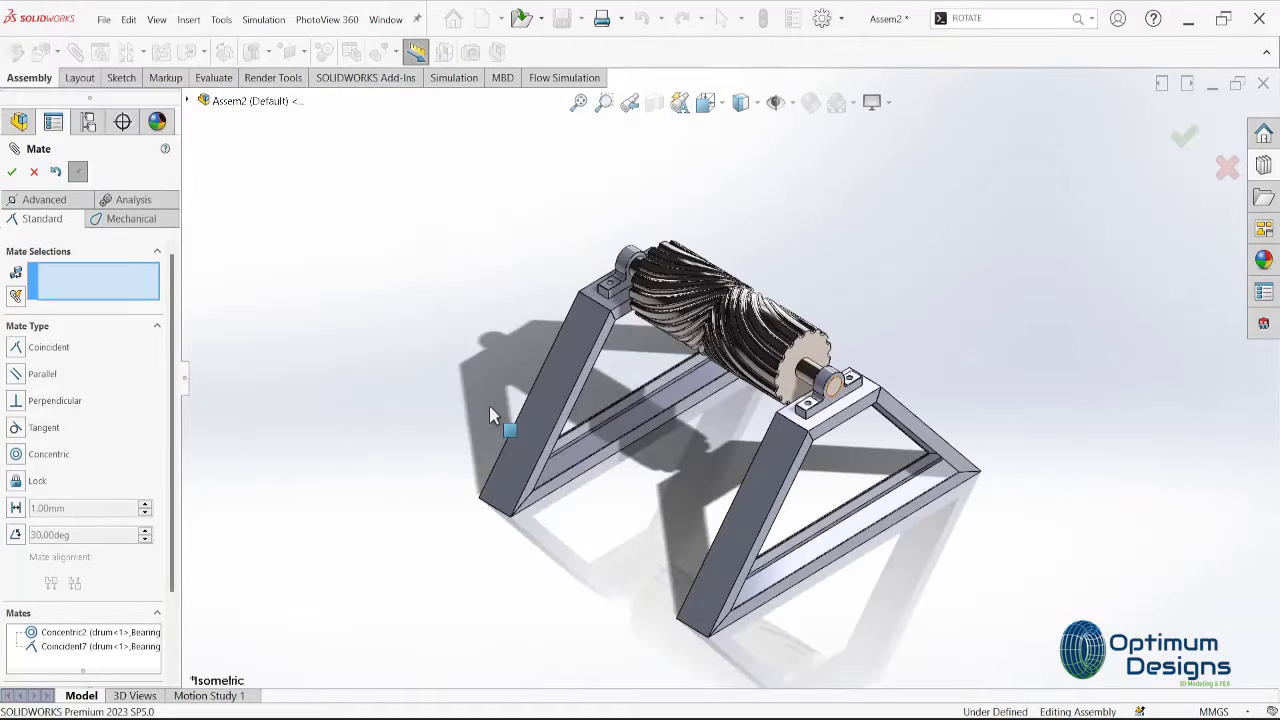
{"action": "left_click", "coordinate": [16, 175]}
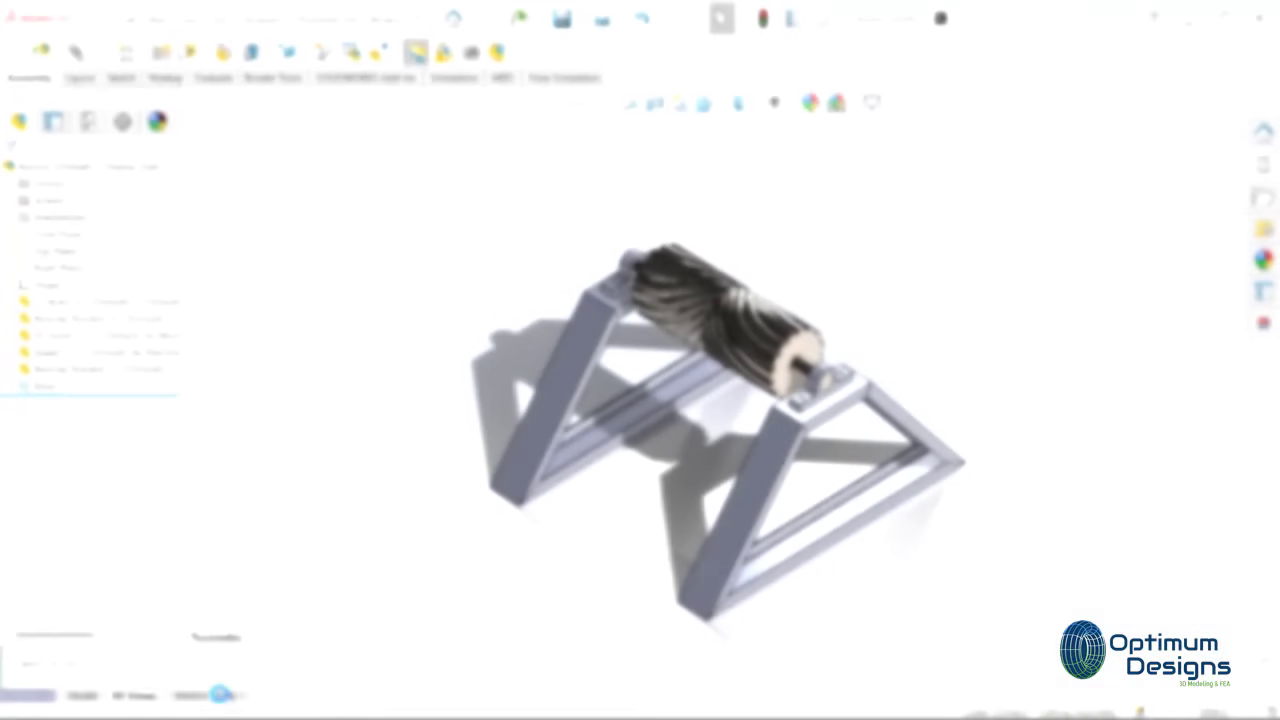
Set Motion Study 1 to Motion Analysis and place a rotary motor on the drum shaft face
{"action": "left_click", "coordinate": [220, 694]}
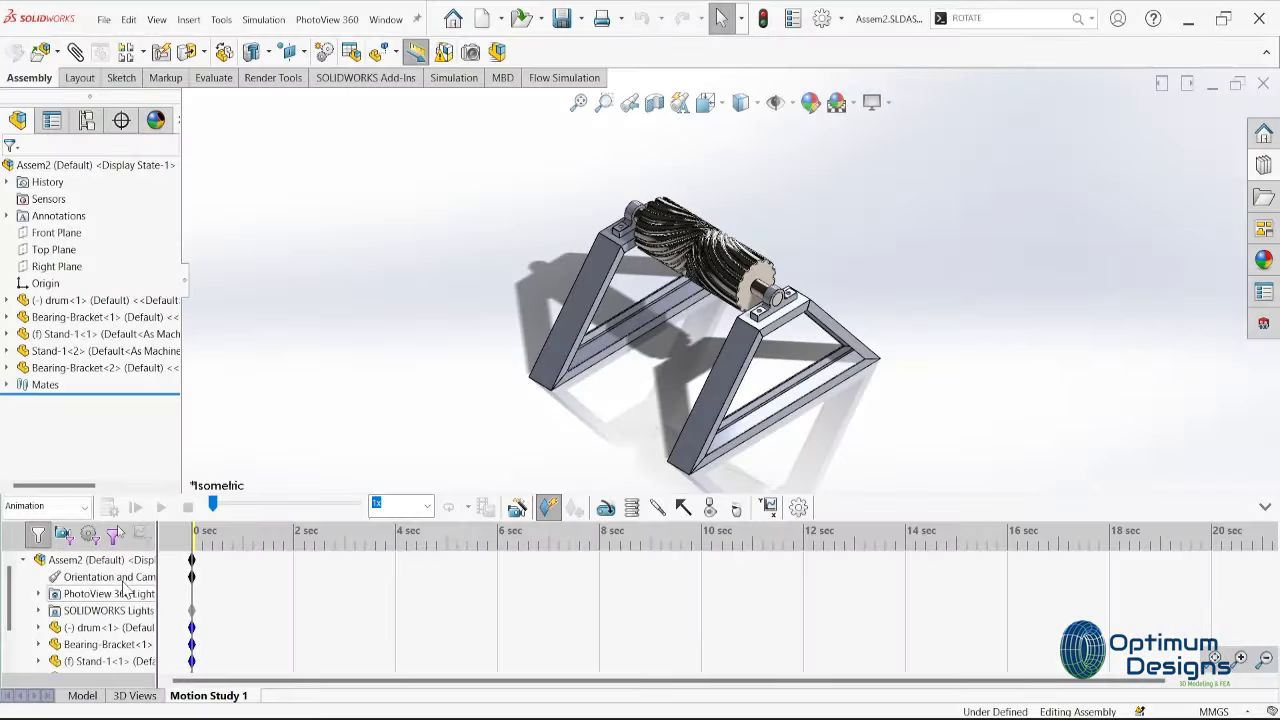
{"action": "left_click", "coordinate": [50, 506]}
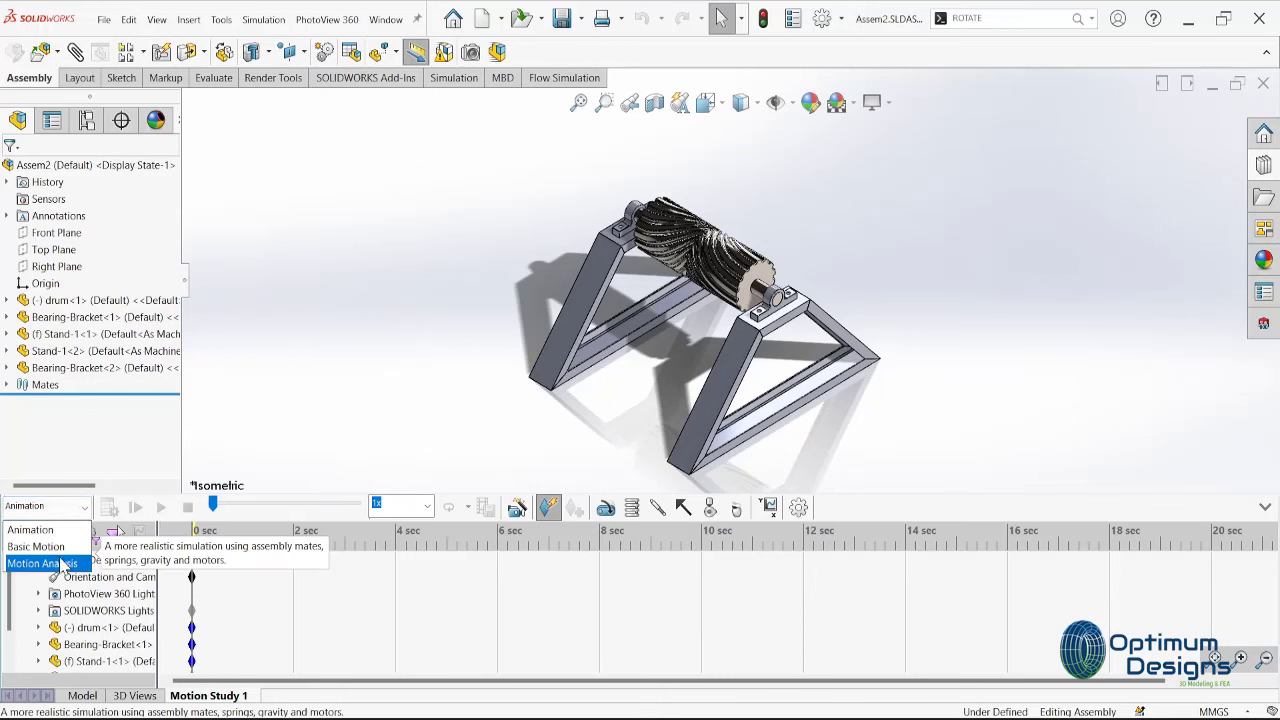
{"action": "left_click", "coordinate": [62, 566]}
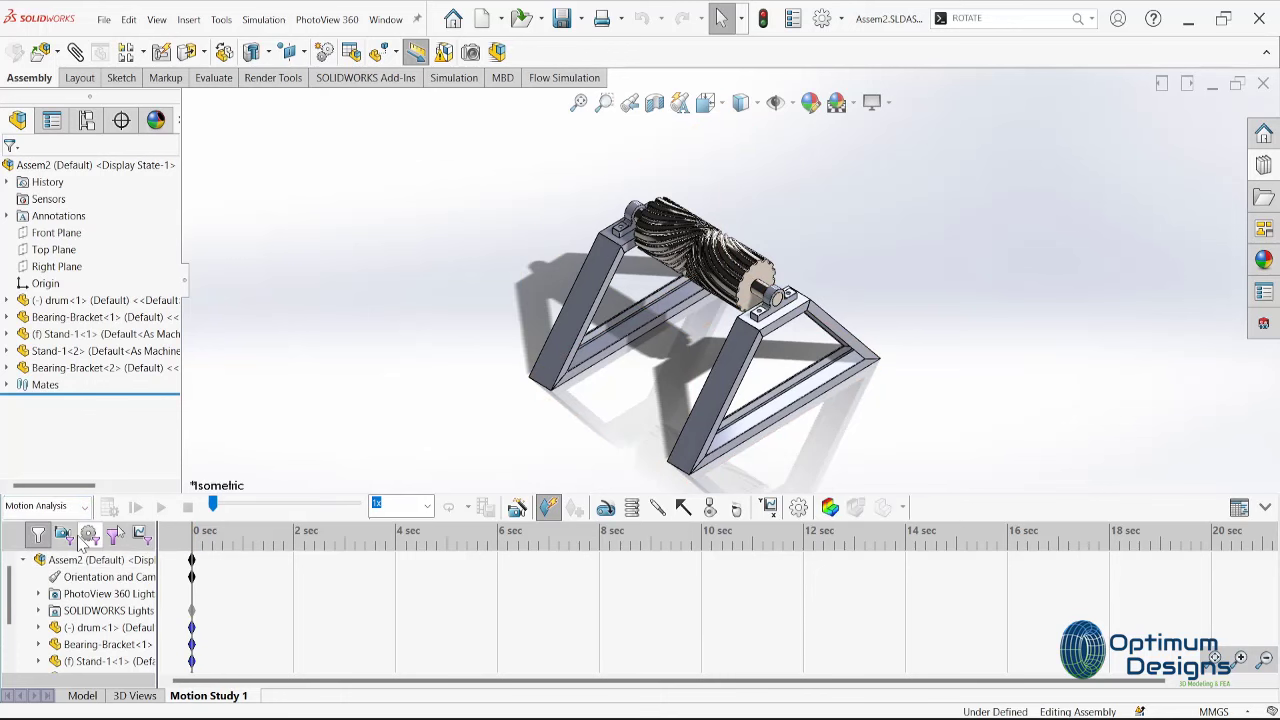
{"action": "left_click", "coordinate": [606, 510]}
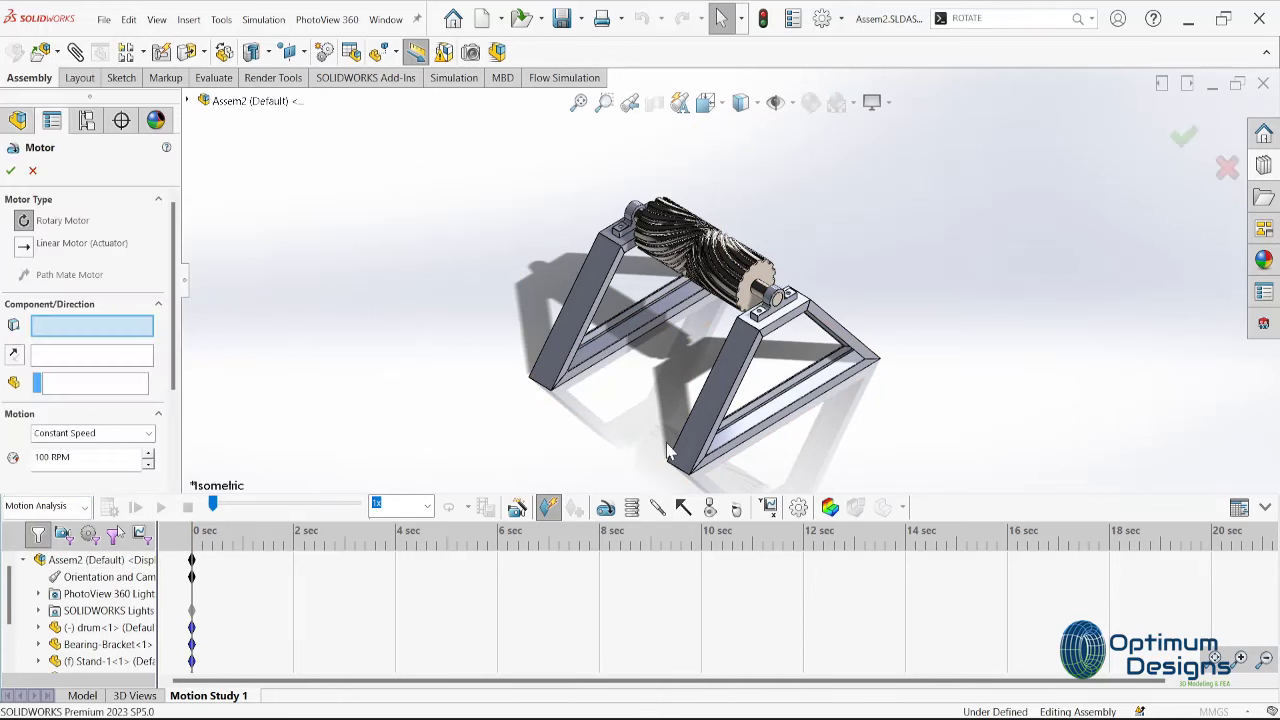
{"action": "scroll", "coordinate": [780, 300], "scroll_direction": "down", "scroll_amount": 3}
{"action": "scroll", "coordinate": [780, 300], "scroll_direction": "down", "scroll_amount": 3}
{"action": "left_click", "coordinate": [742, 345]}
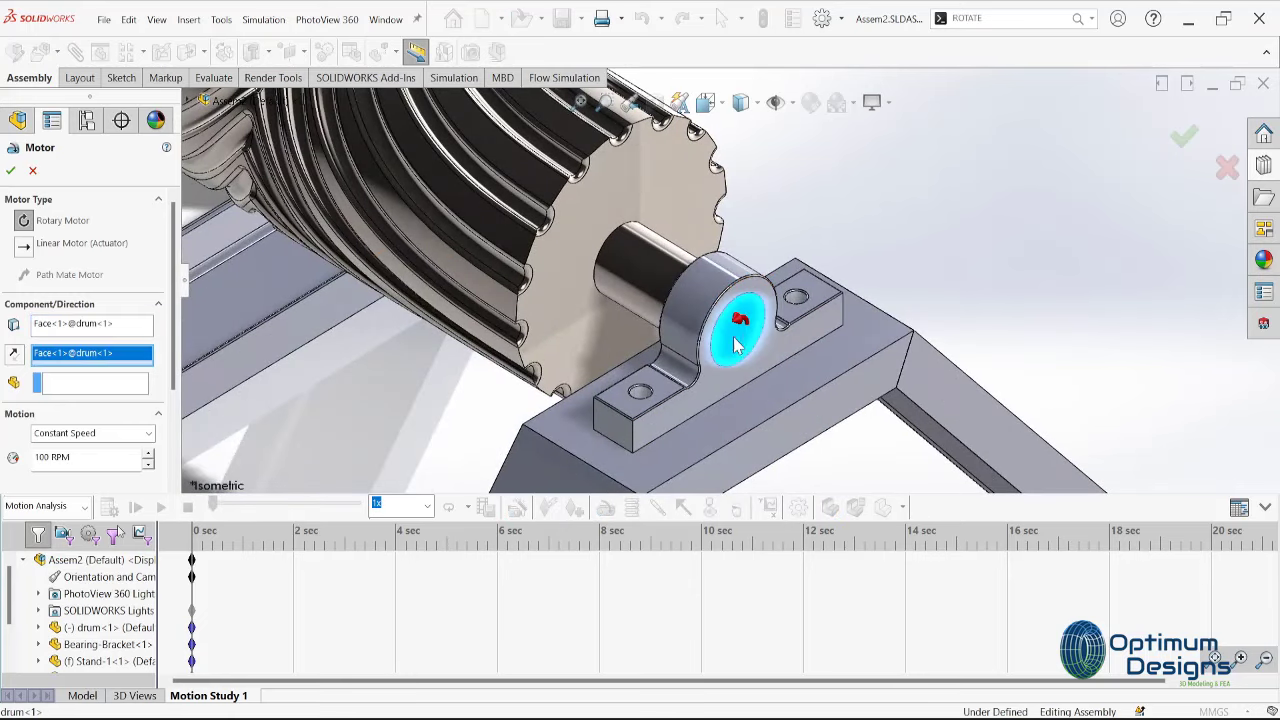
Define the motor by Data Points of velocity versus time with linear interpolation
{"action": "left_click", "coordinate": [90, 433]}
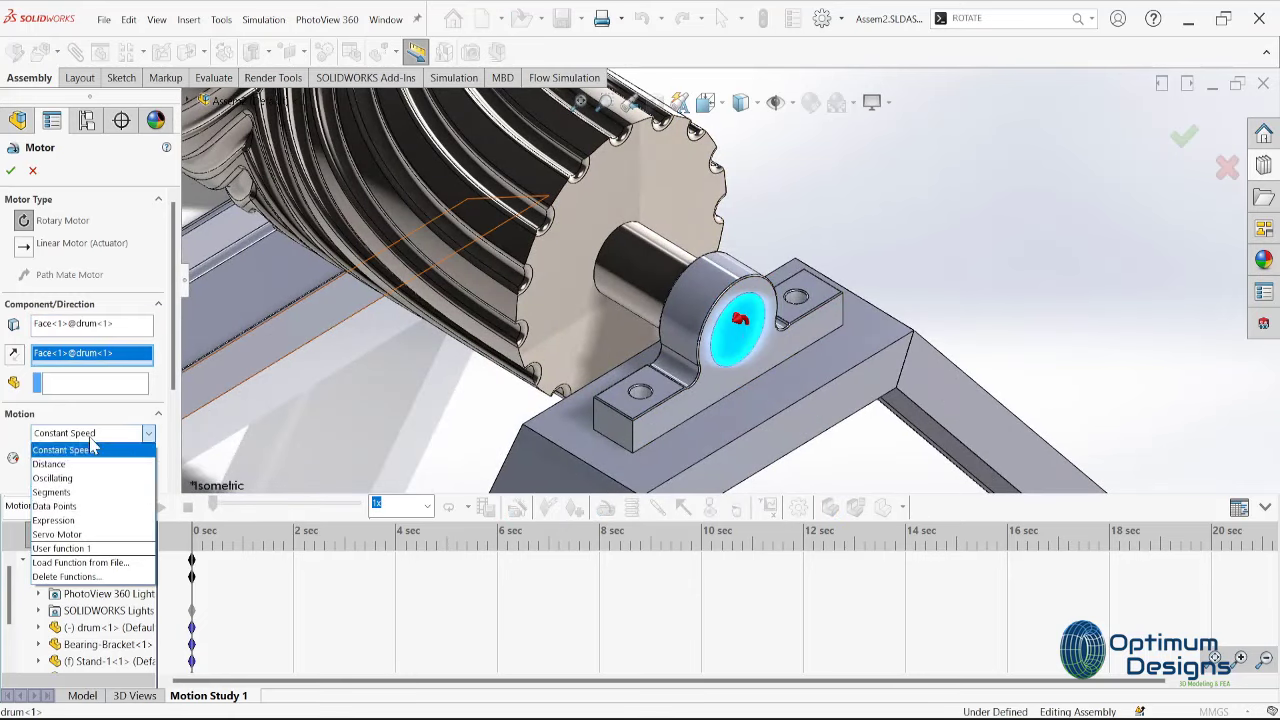
{"action": "left_click", "coordinate": [94, 522]}
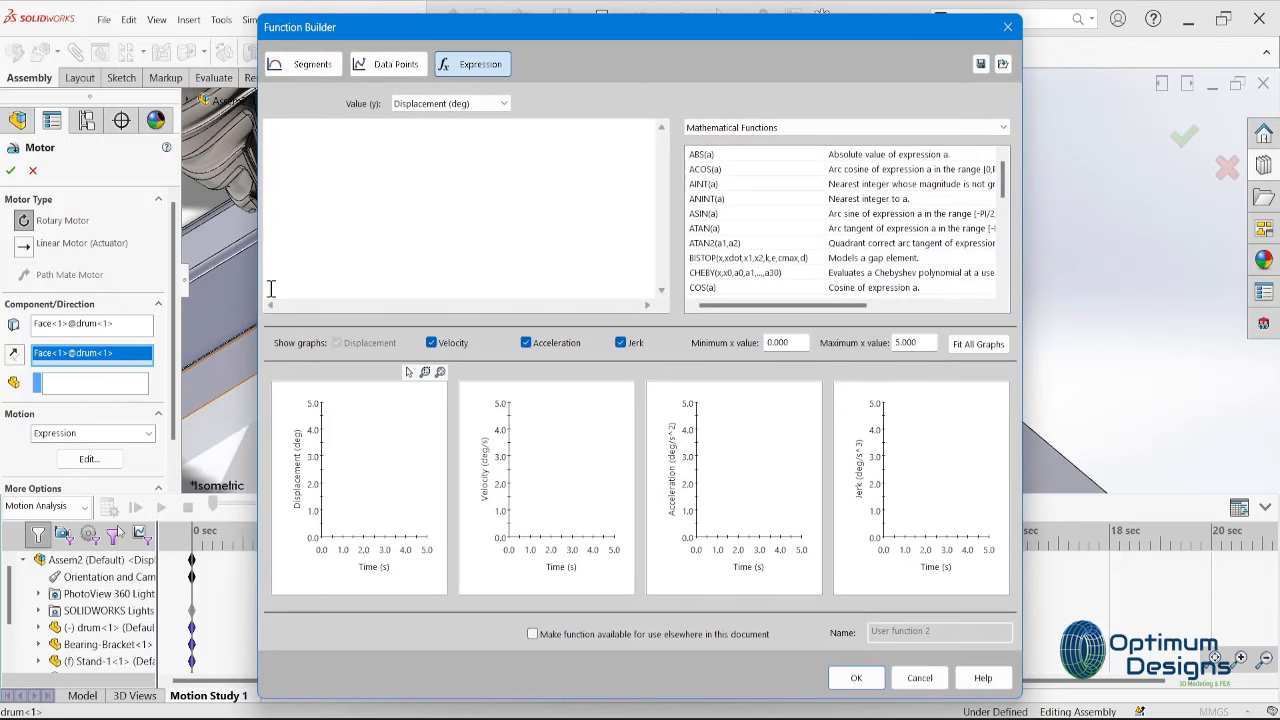
{"action": "left_click", "coordinate": [917, 678]}
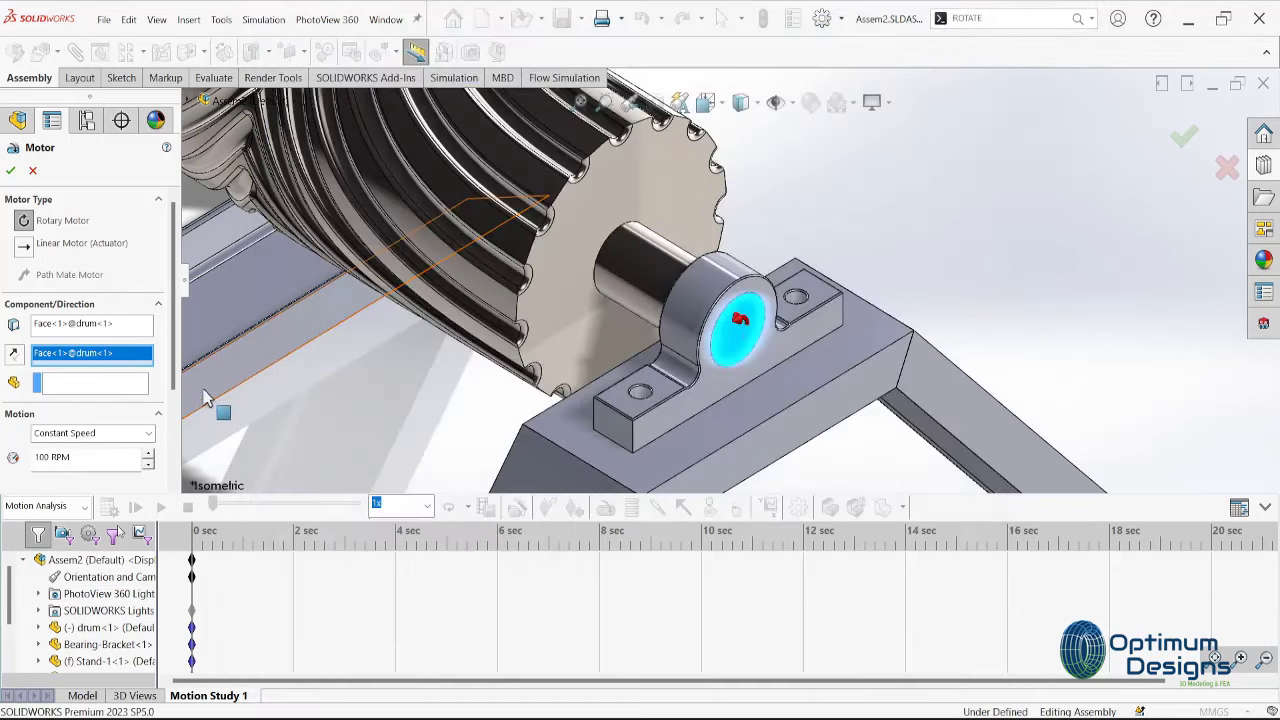
{"action": "left_click", "coordinate": [92, 432]}
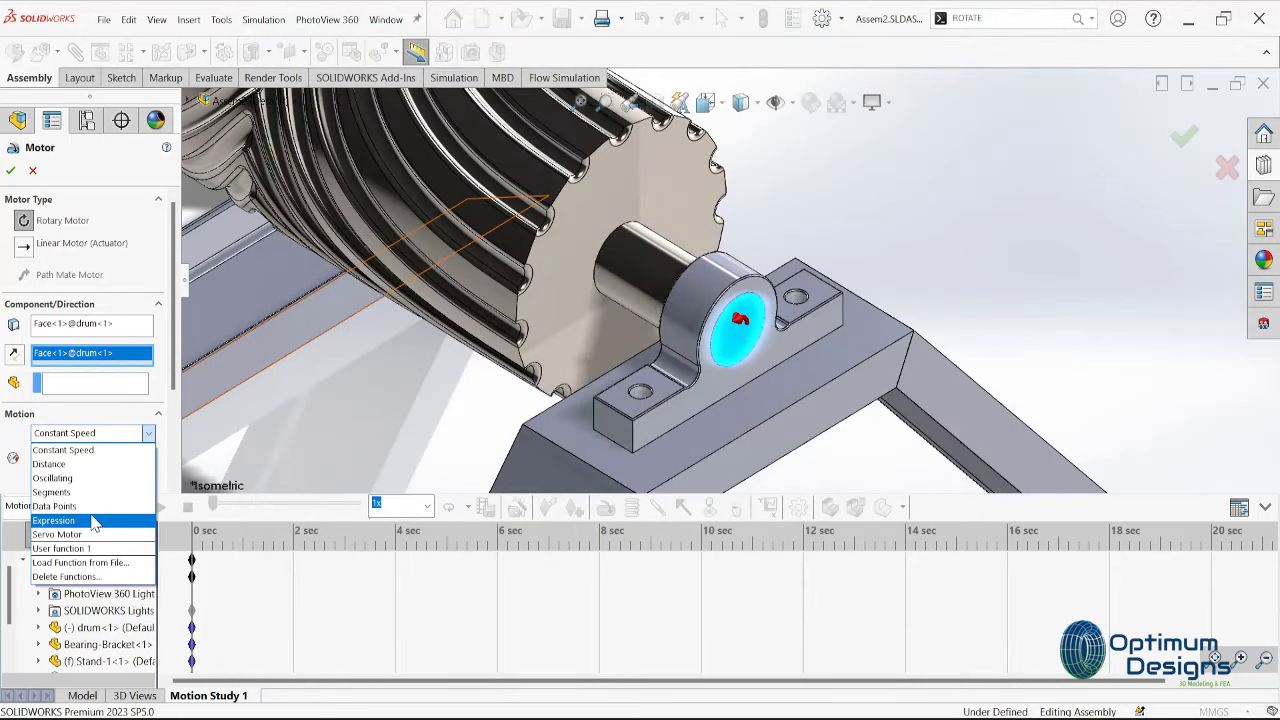
{"action": "left_click", "coordinate": [58, 506]}
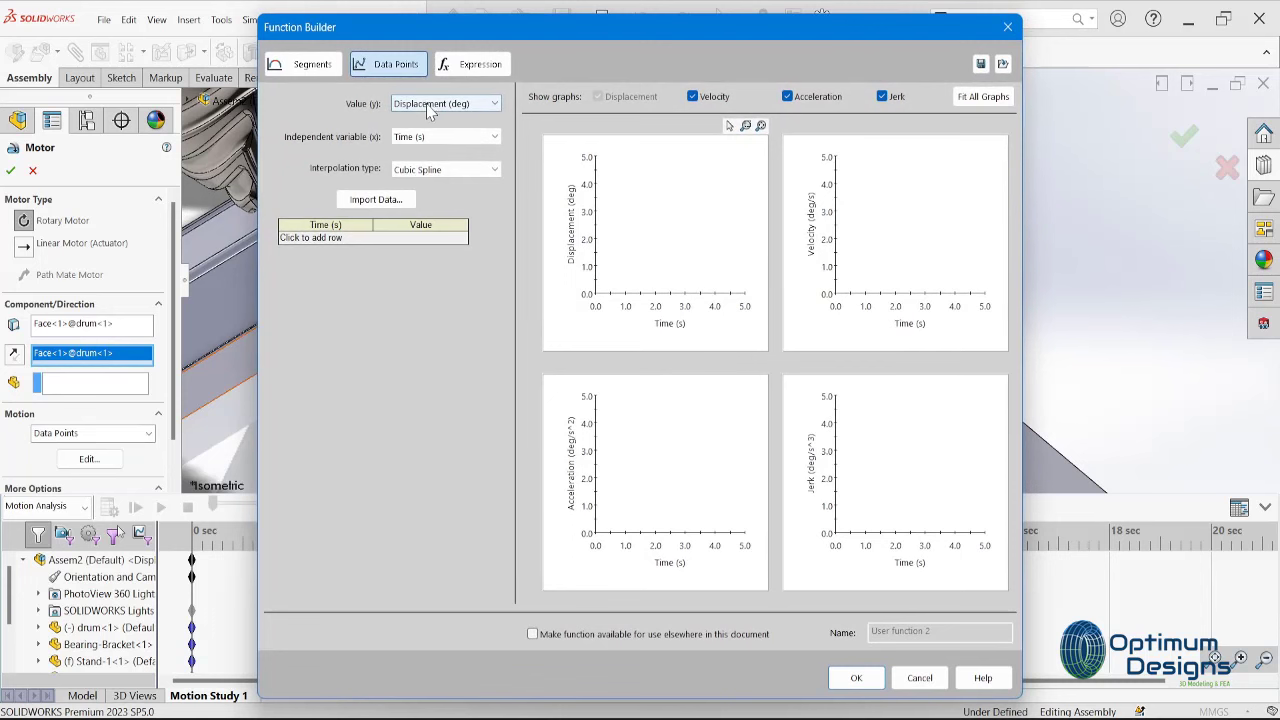
{"action": "left_click", "coordinate": [430, 104]}
{"action": "left_click", "coordinate": [430, 125]}
{"action": "left_click", "coordinate": [430, 137]}
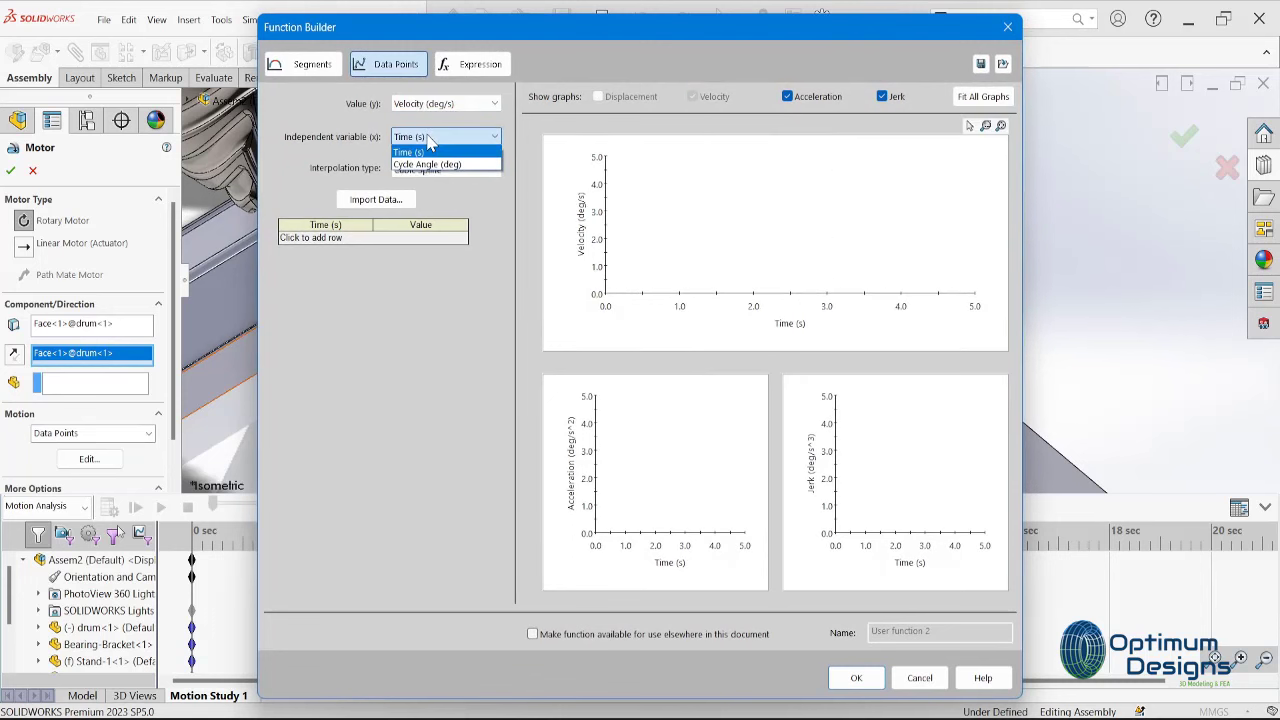
{"action": "left_click", "coordinate": [428, 152]}
{"action": "left_click", "coordinate": [445, 169]}
{"action": "left_click", "coordinate": [420, 198]}
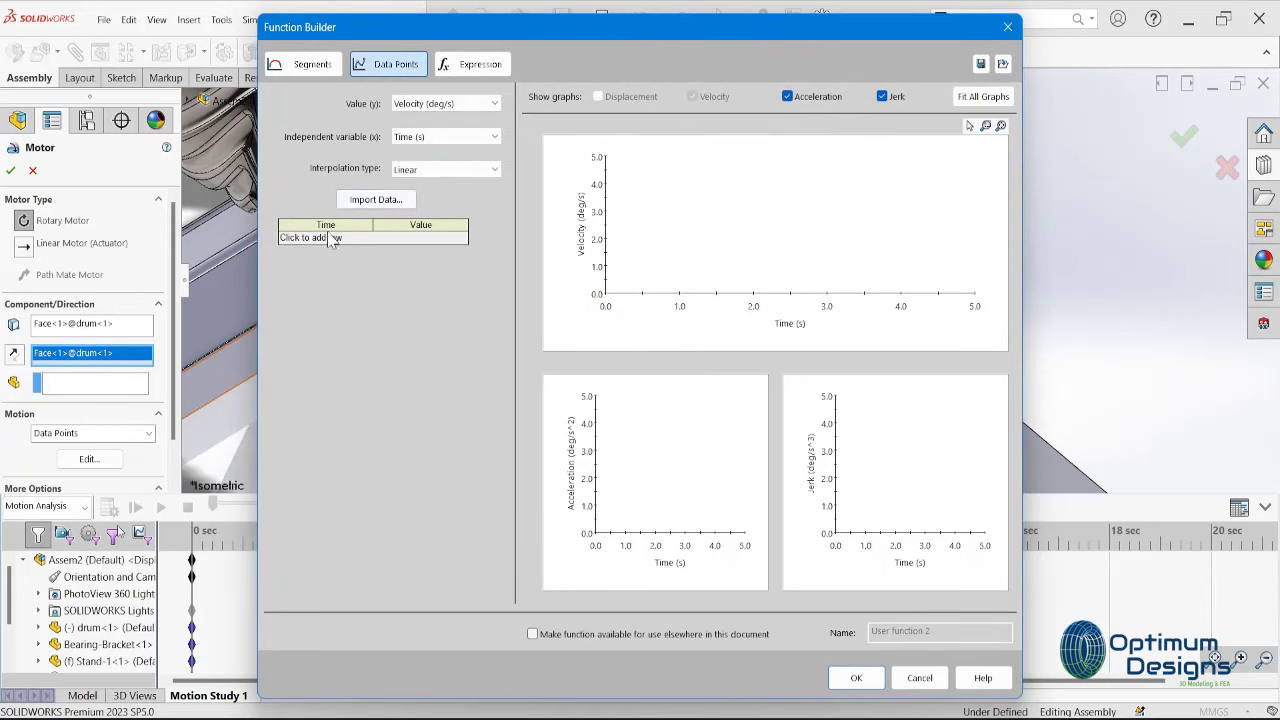
Enter the opening data rows from 0 s up to 450 deg/s at 15 s
{"action": "left_click", "coordinate": [310, 238]}
{"action": "left_click", "coordinate": [316, 252]}
{"action": "left_click", "coordinate": [319, 250]}
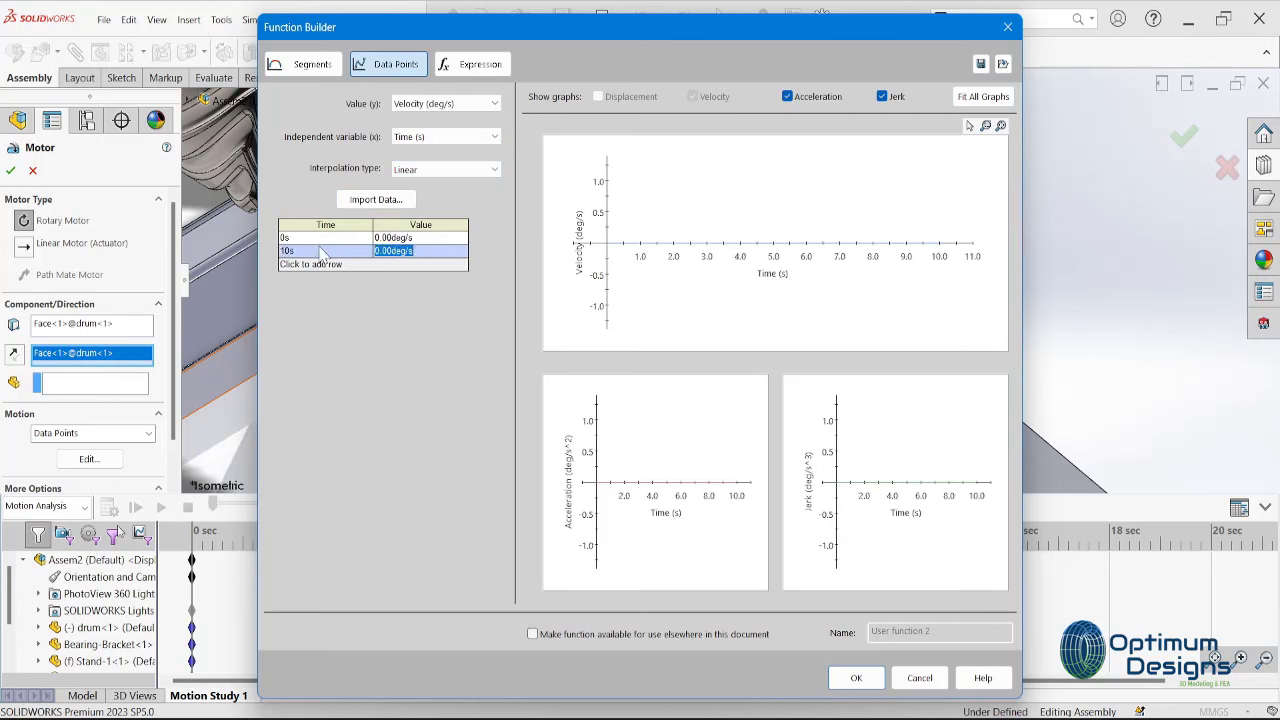
{"action": "type", "text": "0"}
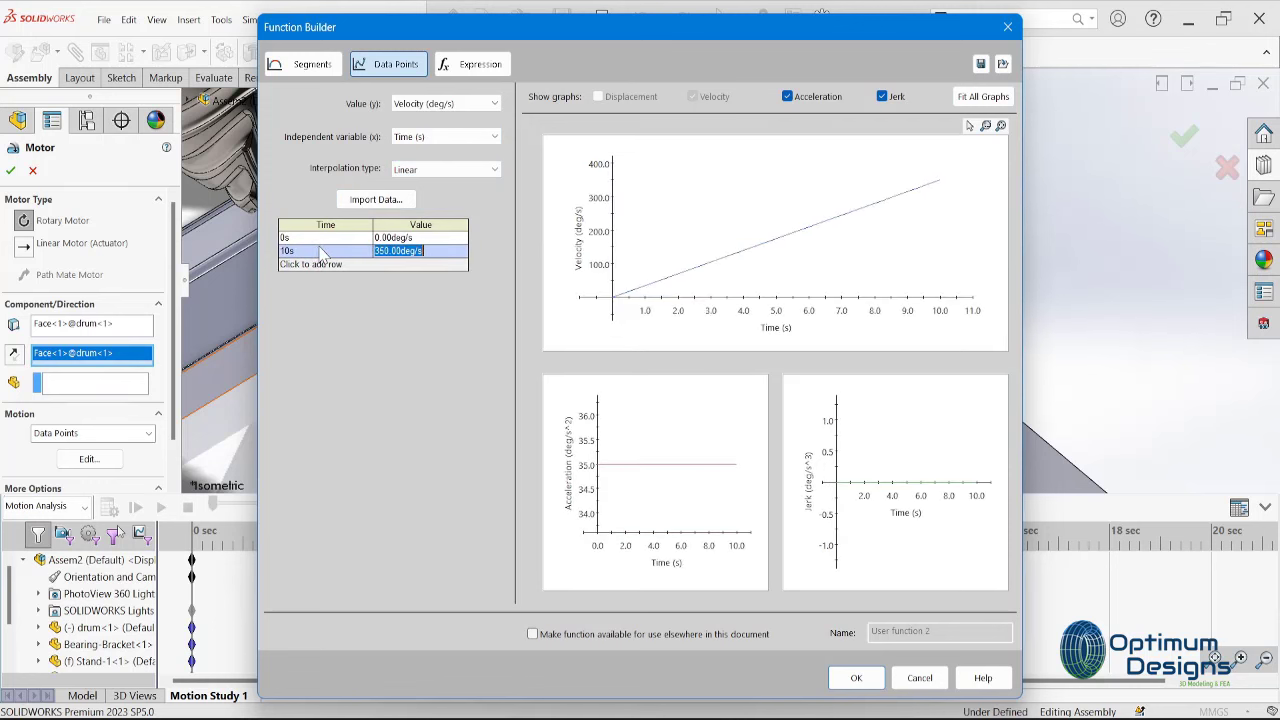
{"action": "left_click", "coordinate": [322, 263]}
{"action": "left_click", "coordinate": [315, 263]}
{"action": "type", "text": "15"}
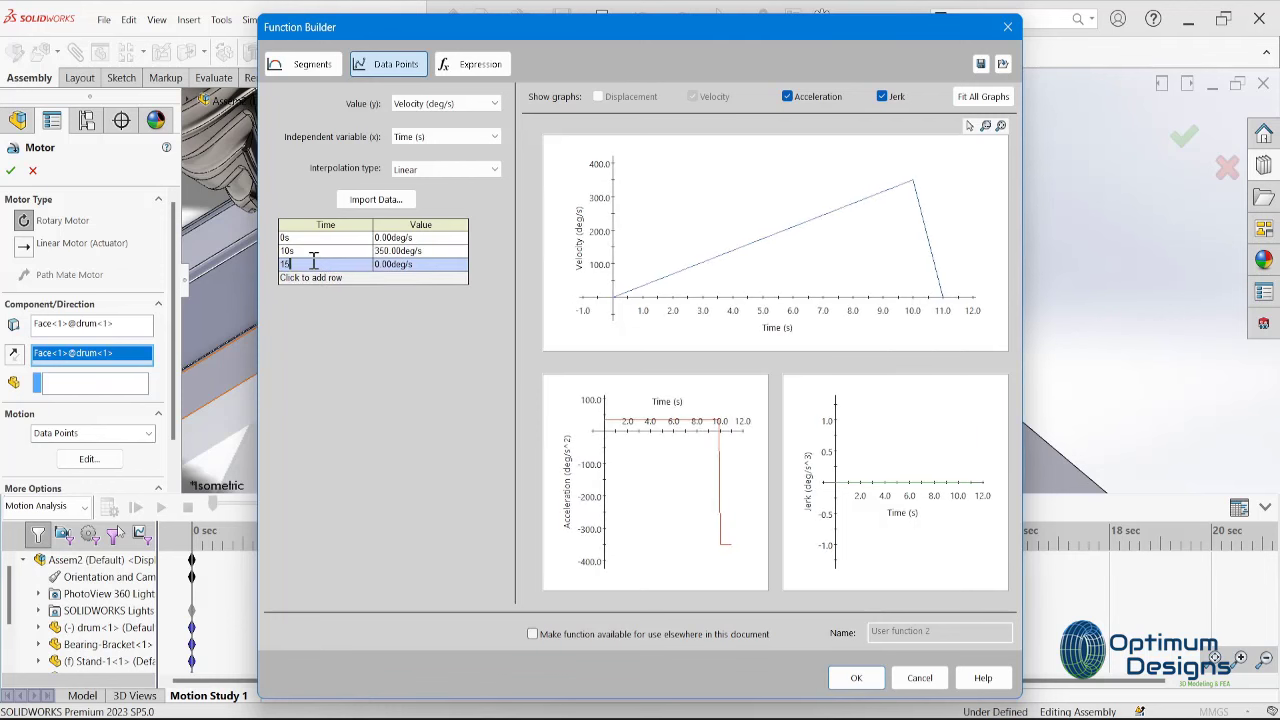
{"action": "key", "text": "Tab"}
{"action": "type", "text": "460"}
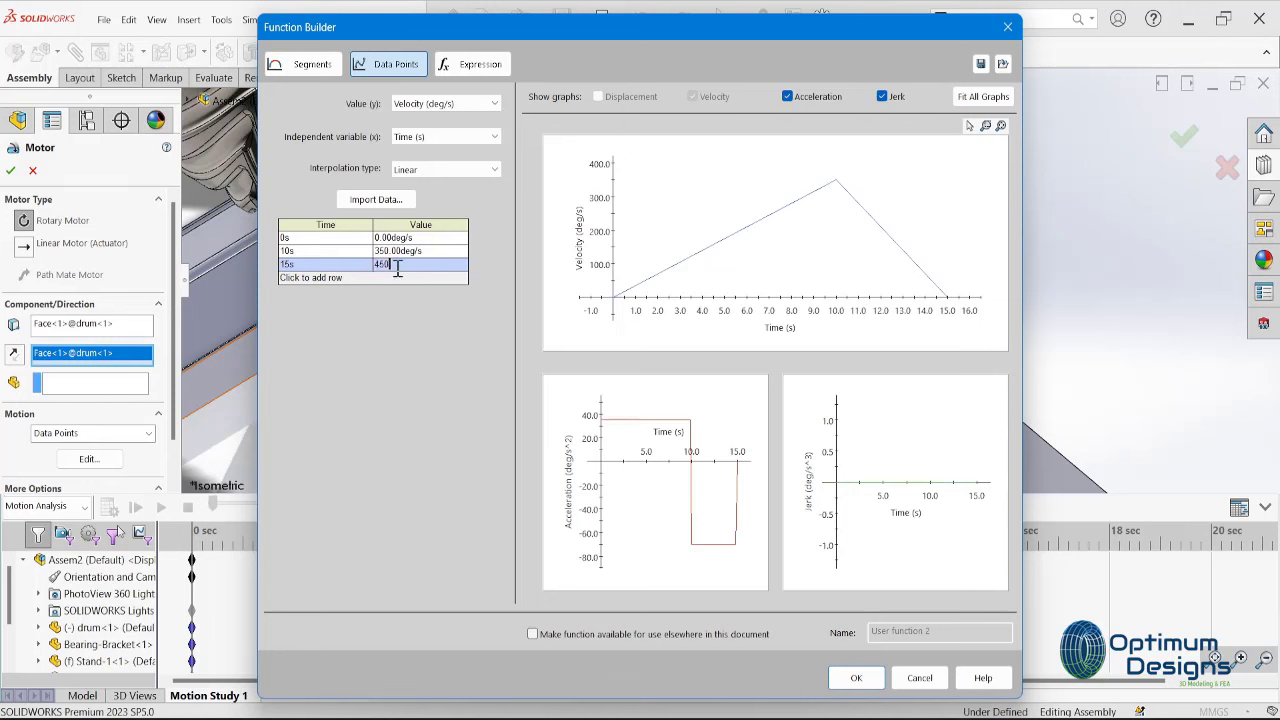
{"action": "key", "text": "Return"}
Add data points of 550 deg/s at 20 s and 750 deg/s at 25 s
{"action": "left_click", "coordinate": [300, 280]}
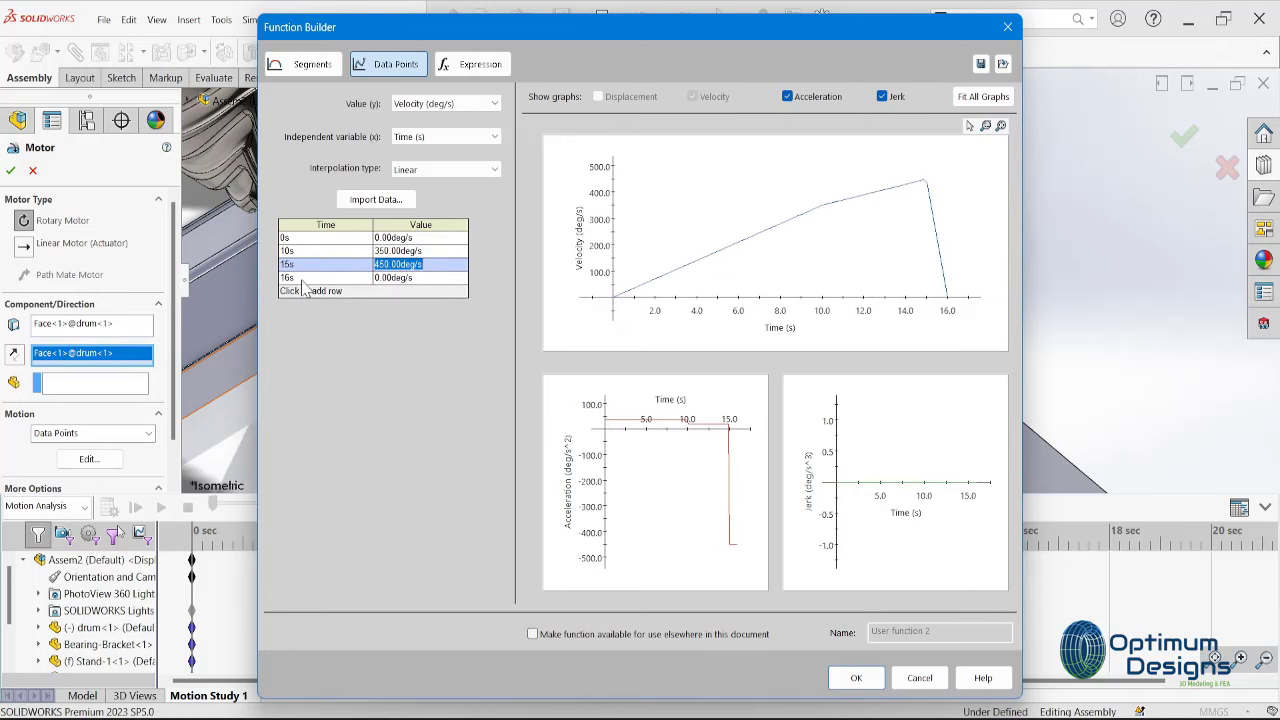
{"action": "left_click", "coordinate": [300, 278]}
{"action": "type", "text": "20"}
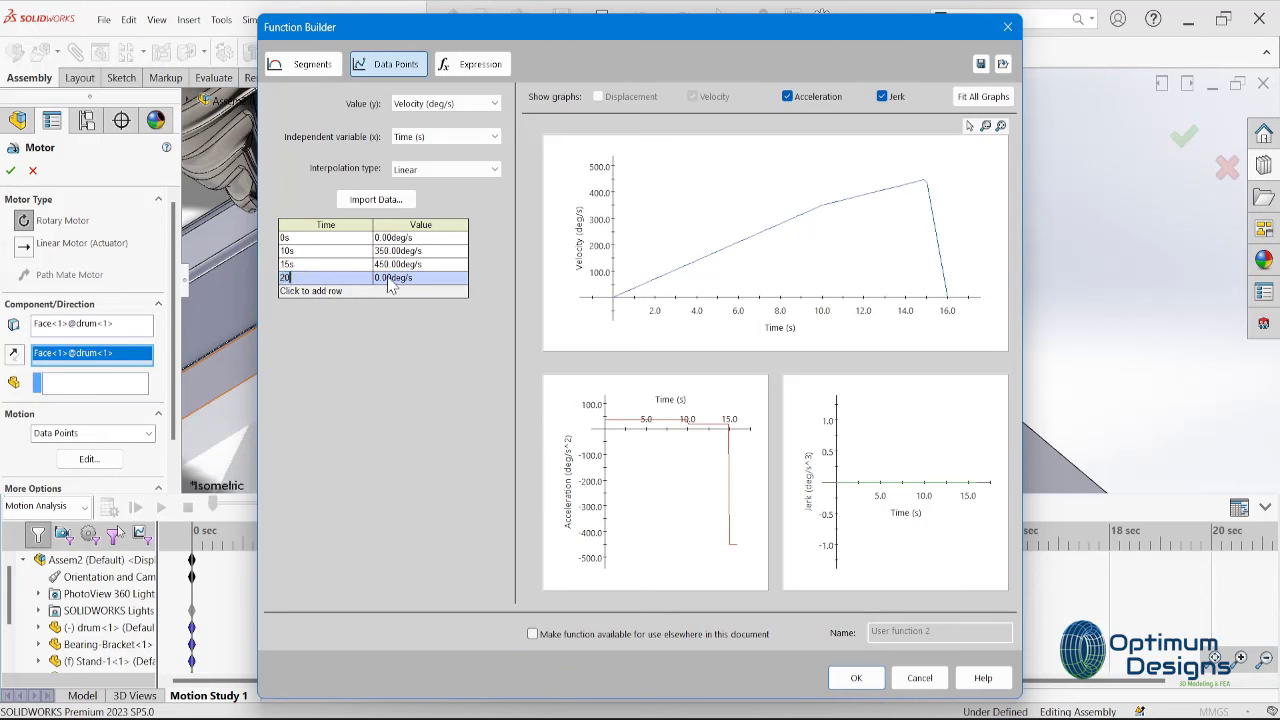
{"action": "left_click", "coordinate": [389, 278]}
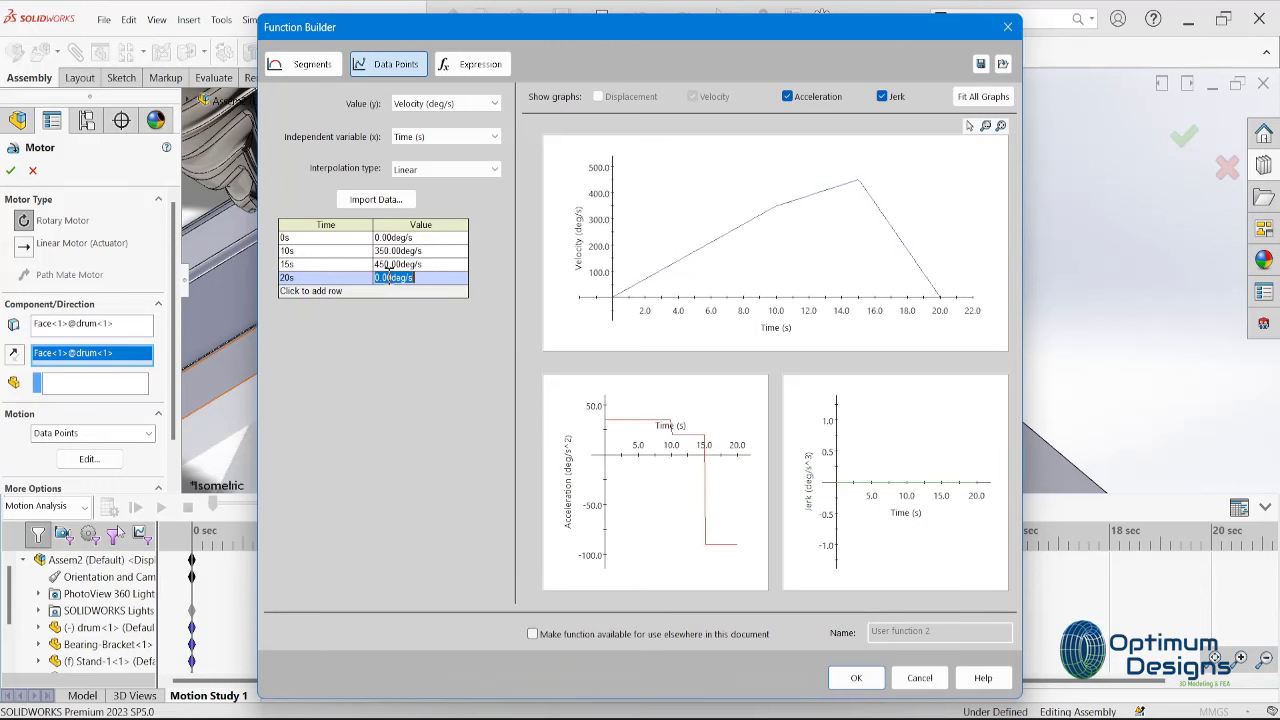
{"action": "type", "text": "550"}
{"action": "key", "text": "Return"}
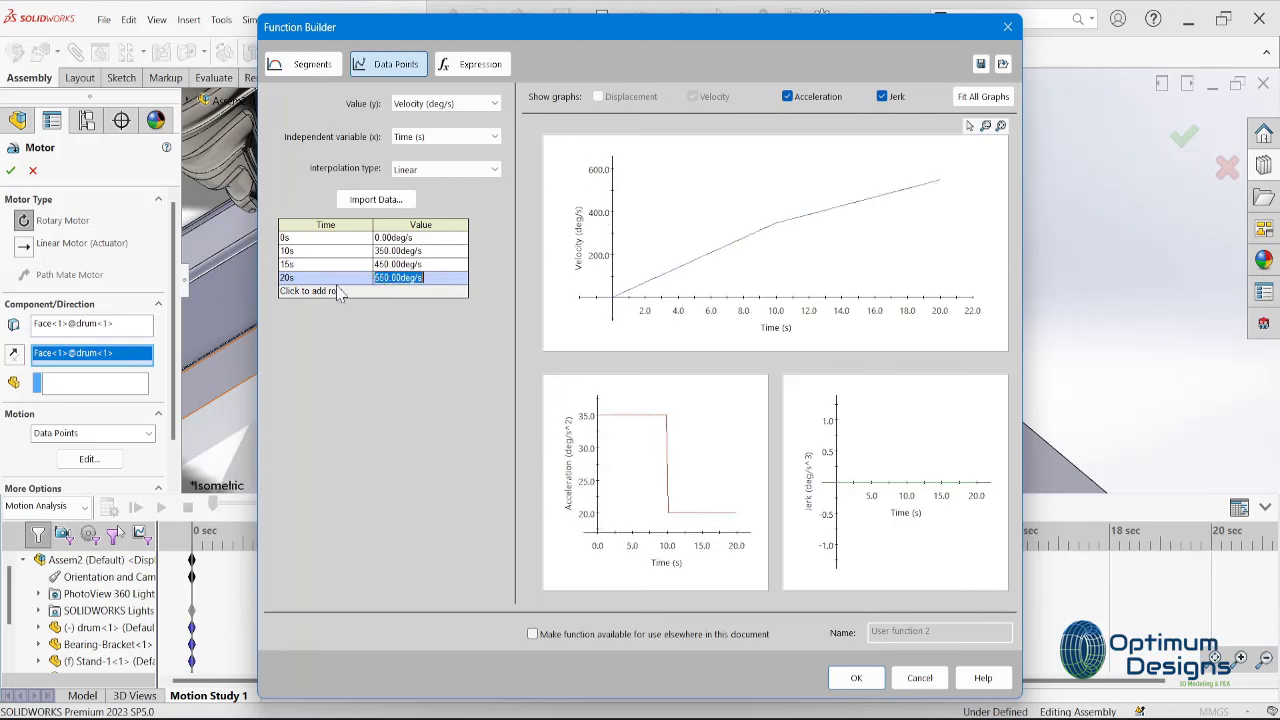
{"action": "left_click", "coordinate": [285, 295]}
{"action": "type", "text": "25"}
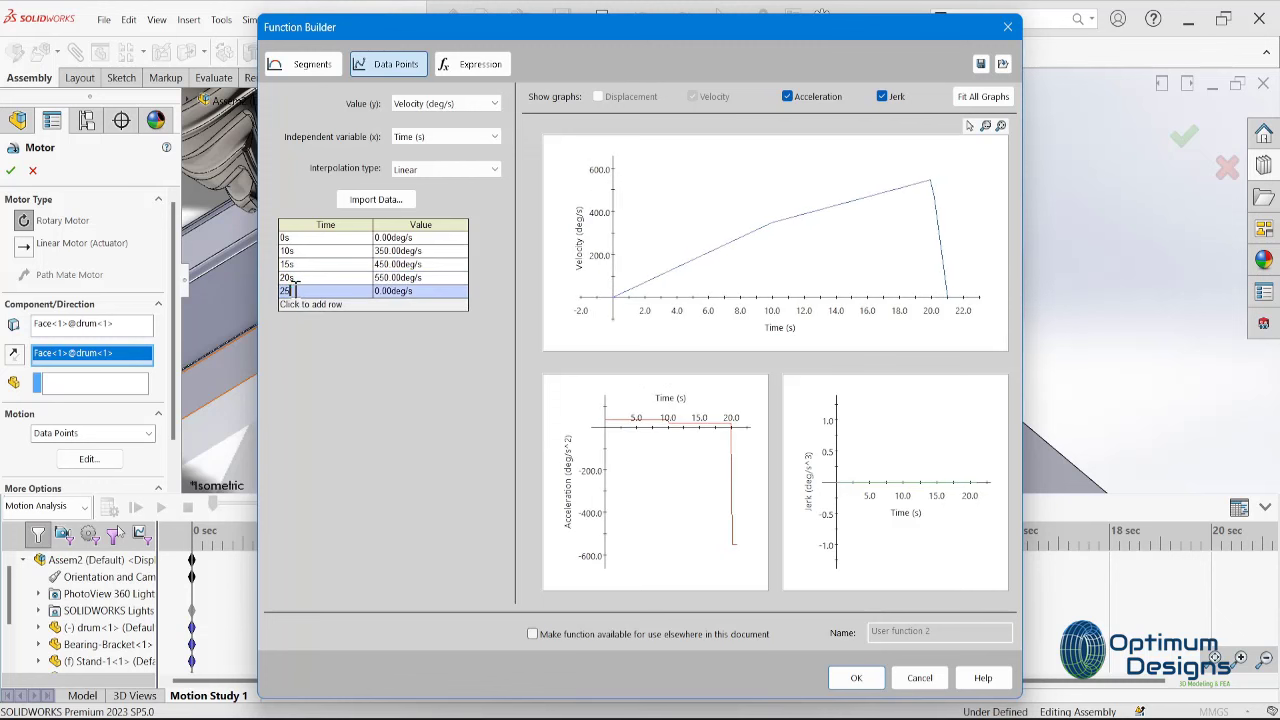
{"action": "key", "text": "Tab"}
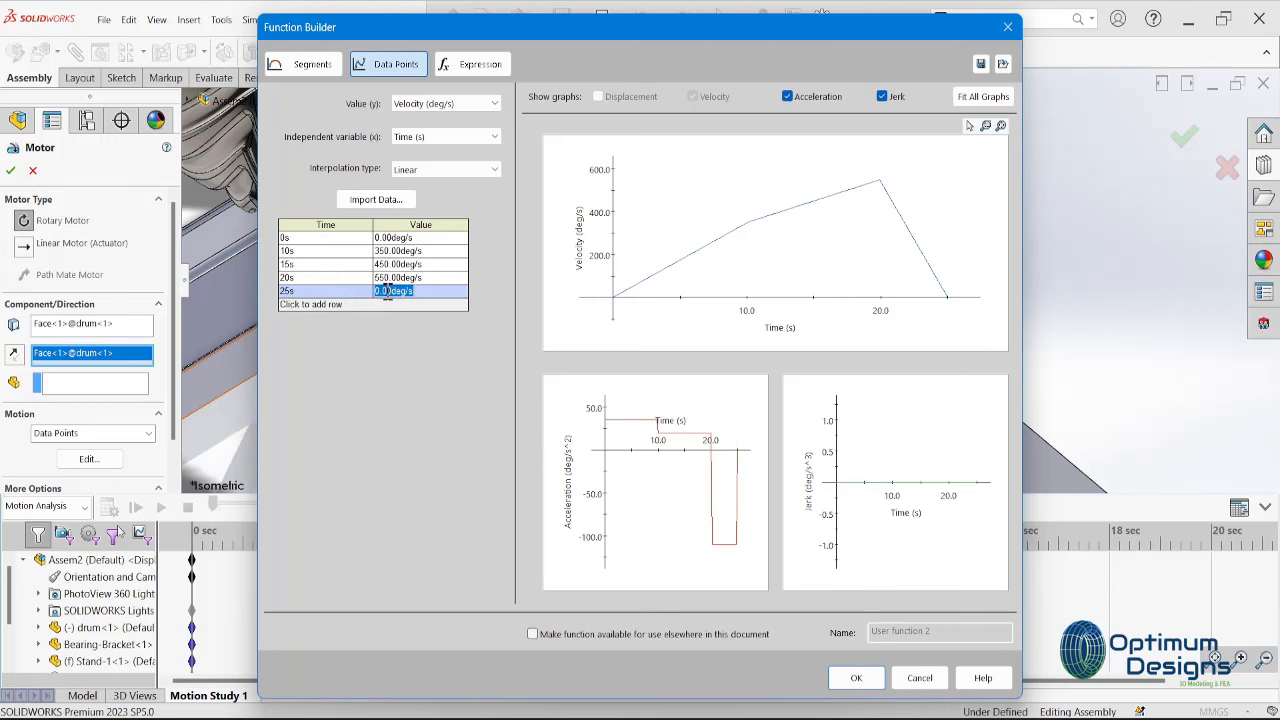
{"action": "key", "text": "Return"}
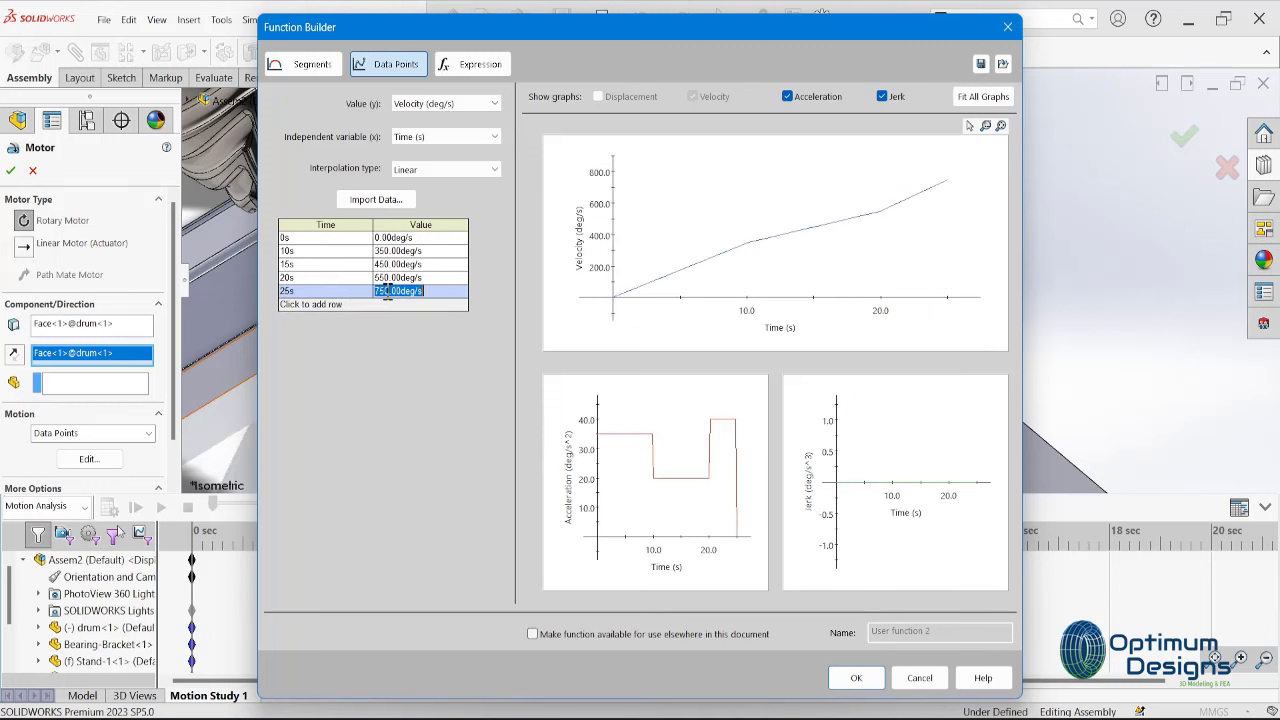
{"action": "mouse_move", "coordinate": [685, 478]}
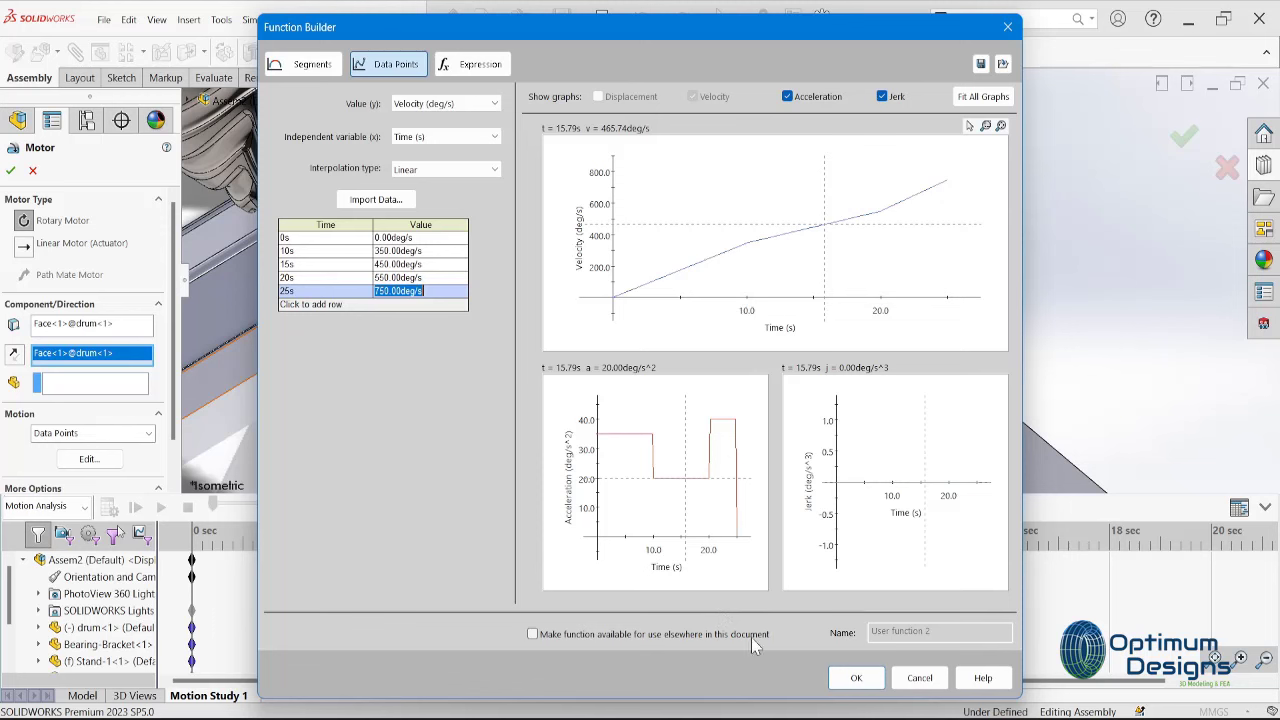
Rescale the graphs, make the profile an available user function, and accept it
{"action": "left_click", "coordinate": [968, 100]}
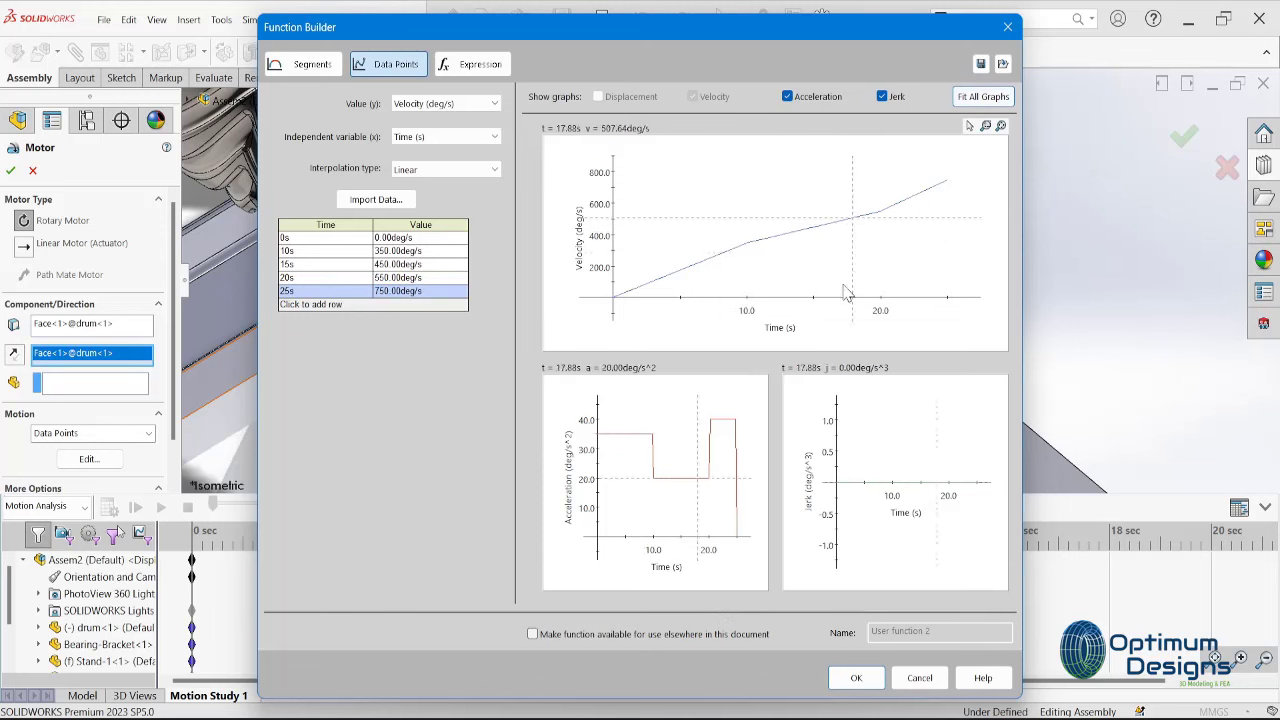
{"action": "left_click", "coordinate": [533, 634]}
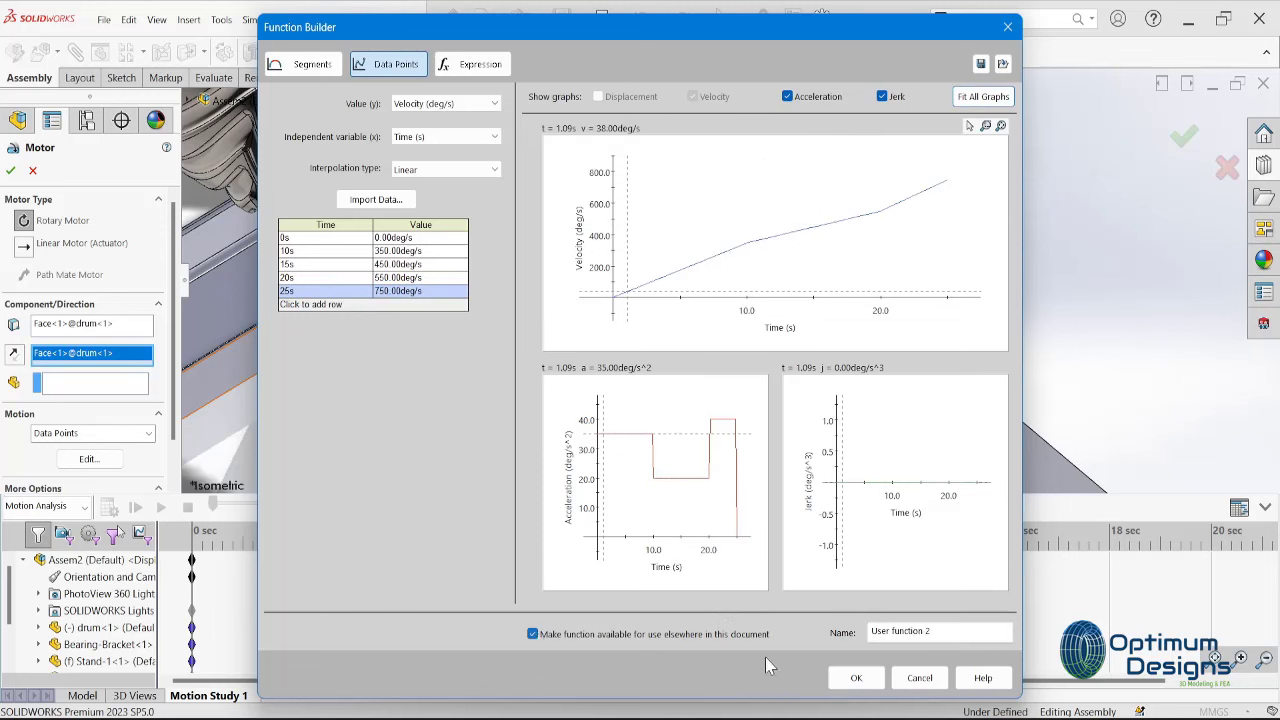
{"action": "left_click", "coordinate": [938, 630]}
{"action": "left_click", "coordinate": [878, 672]}
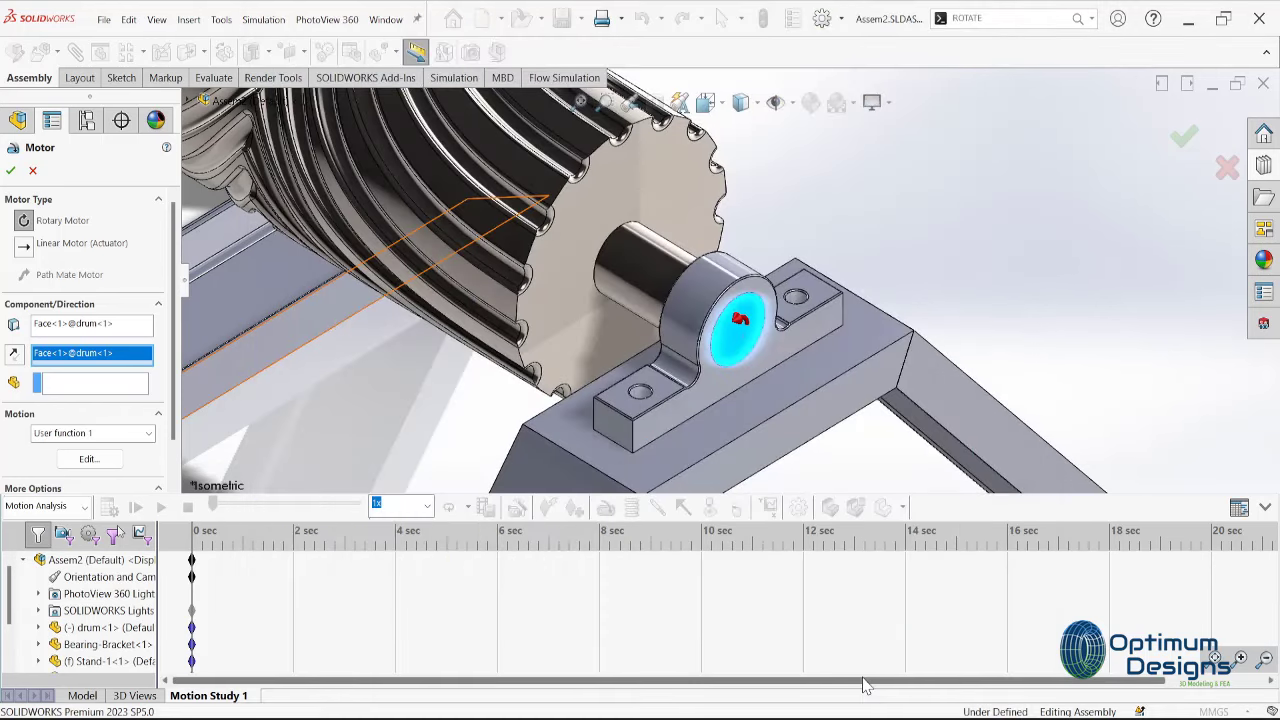
Accept RotaryMotor4 on the drum, extend the study end time to 20 s, and calculate
{"action": "left_click", "coordinate": [12, 172]}
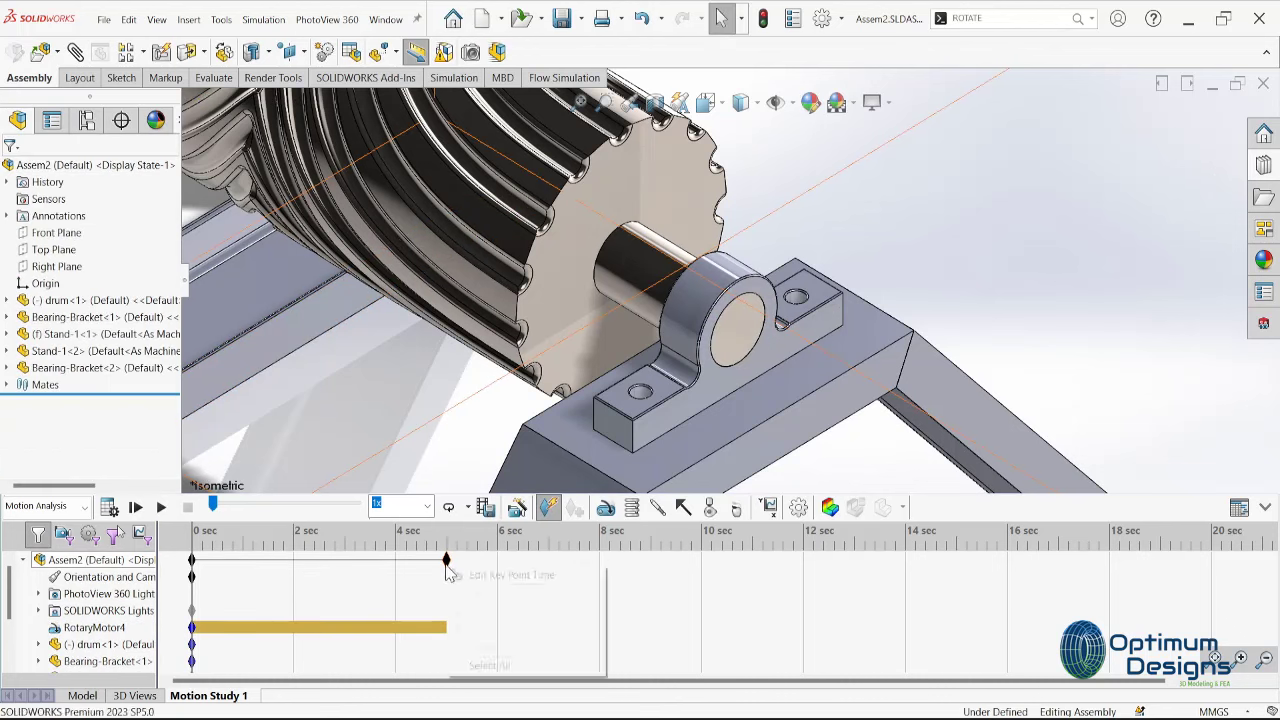
{"action": "right_click", "coordinate": [447, 562]}
{"action": "left_click", "coordinate": [495, 577]}
{"action": "type", "text": "20"}
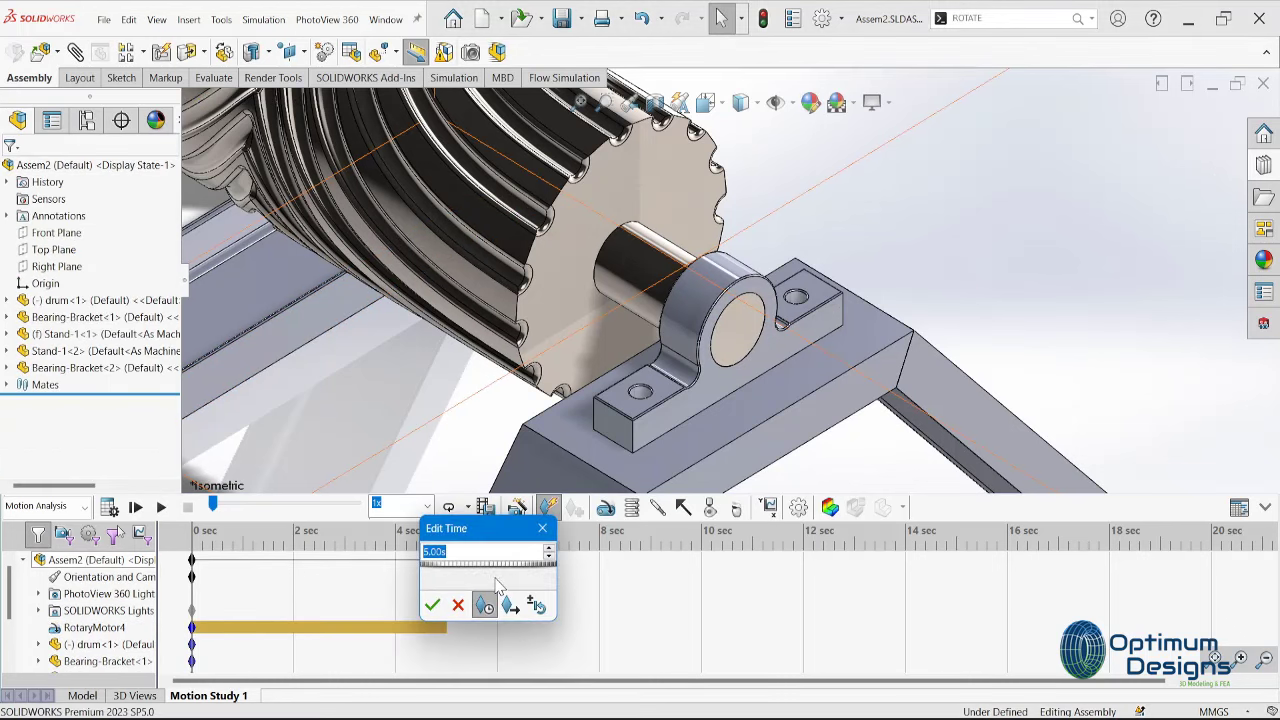
{"action": "left_click", "coordinate": [432, 605]}
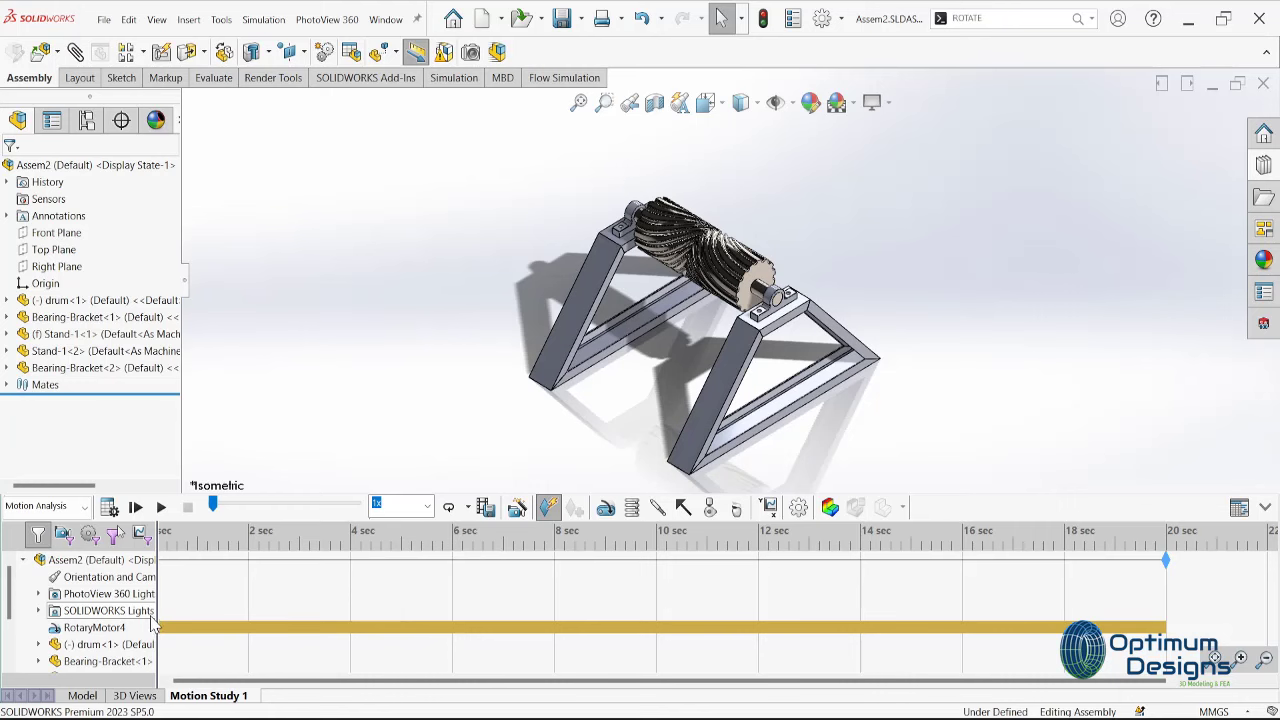
{"action": "left_click", "coordinate": [110, 508]}
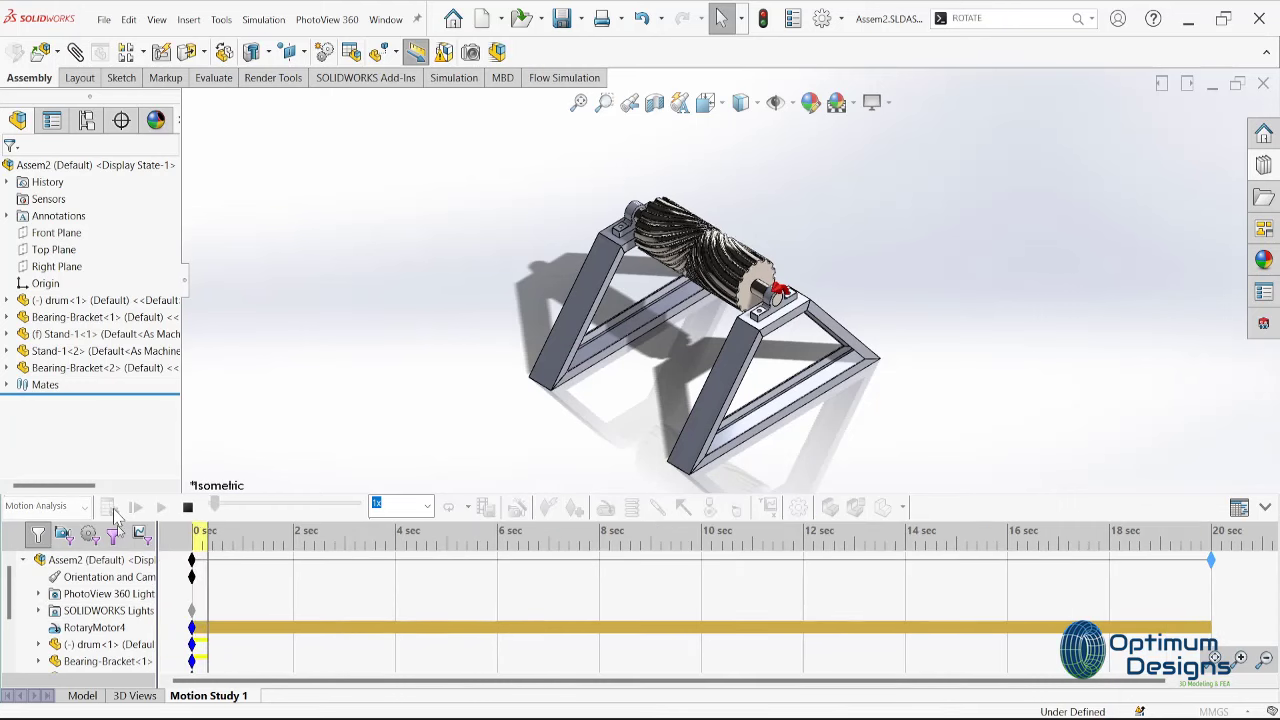
Zoom and pan the view to watch the drum spin while the 20 s study calculates
{"action": "scroll", "coordinate": [617, 366], "scroll_direction": "down", "scroll_amount": 2}
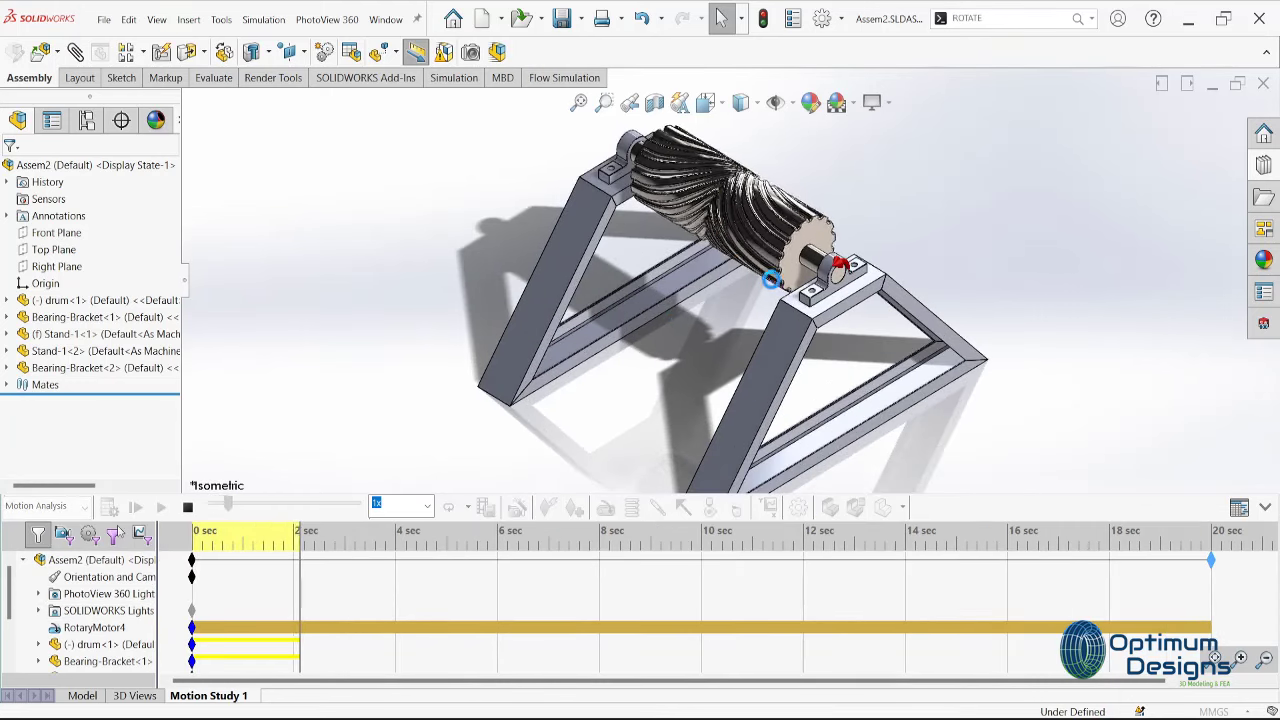
{"action": "middle_click_drag", "start_coordinate": [723, 277], "coordinate": [686, 386], "text": "ctrl"}
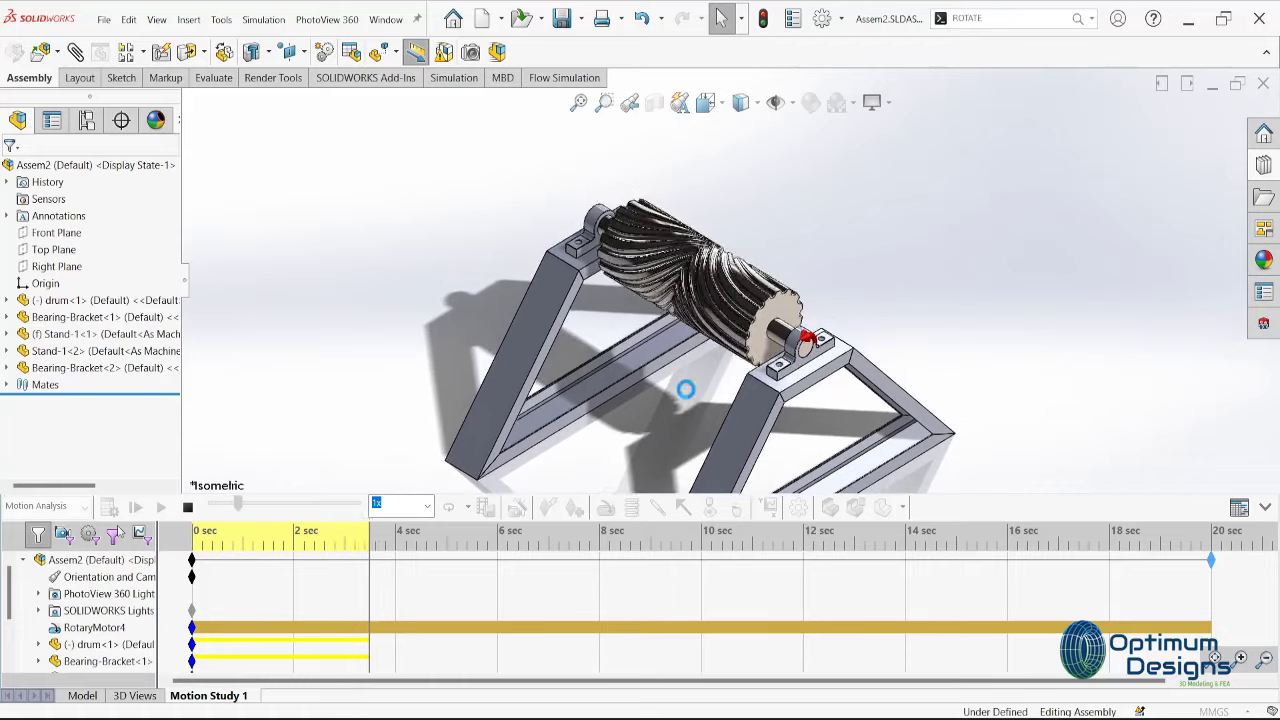
{"action": "scroll", "coordinate": [686, 390], "scroll_direction": "down", "scroll_amount": 1}
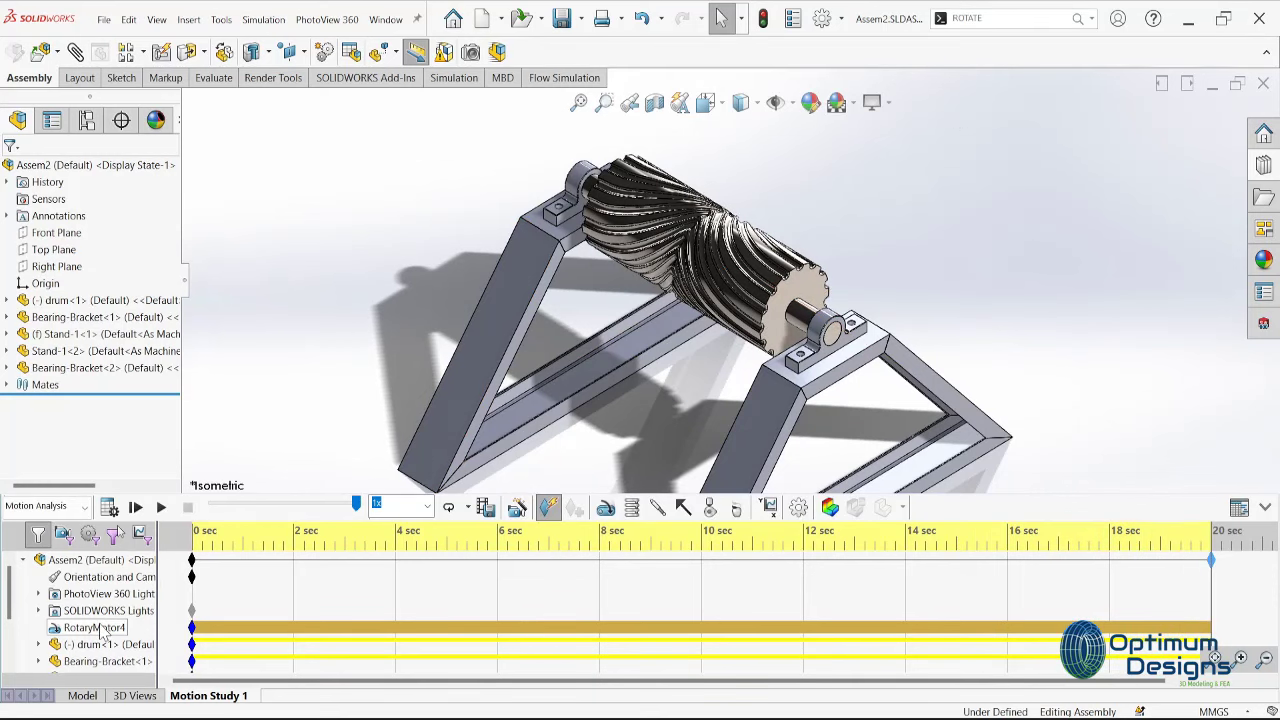
Plot the drum end face's angular velocity magnitude as Plot3, review it, then close it
{"action": "left_click", "coordinate": [797, 508]}
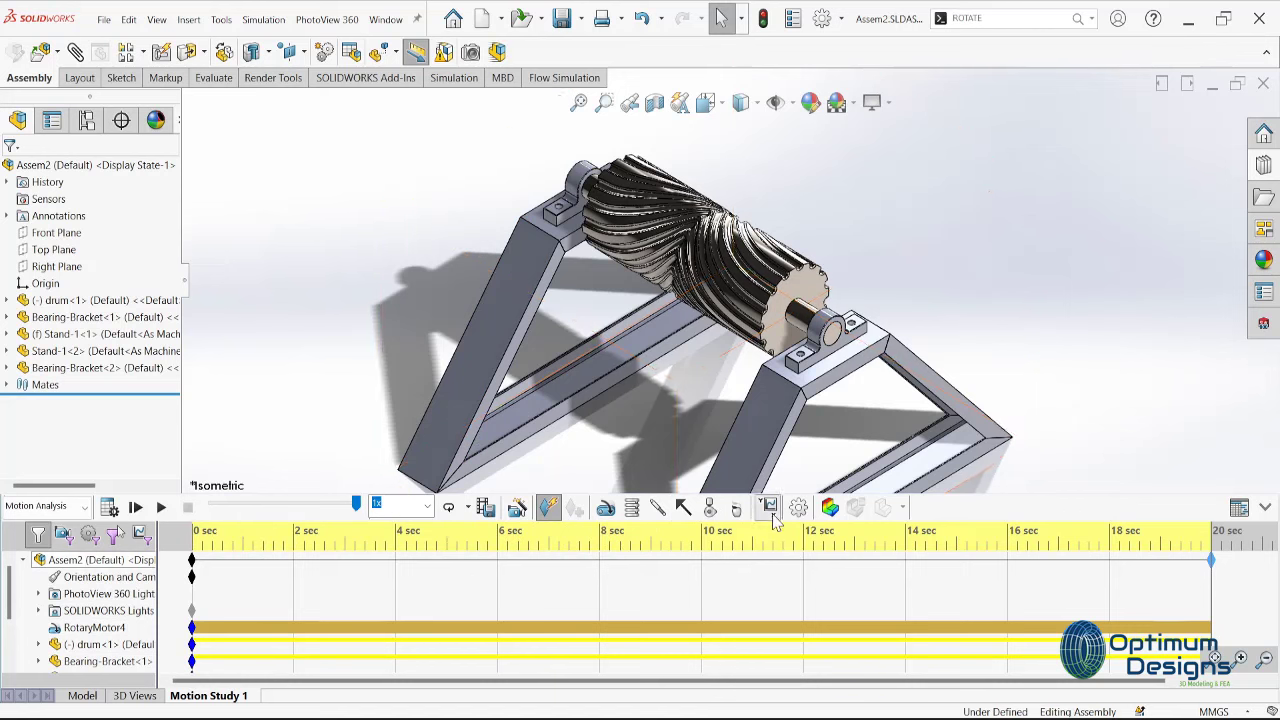
{"action": "left_click", "coordinate": [126, 219]}
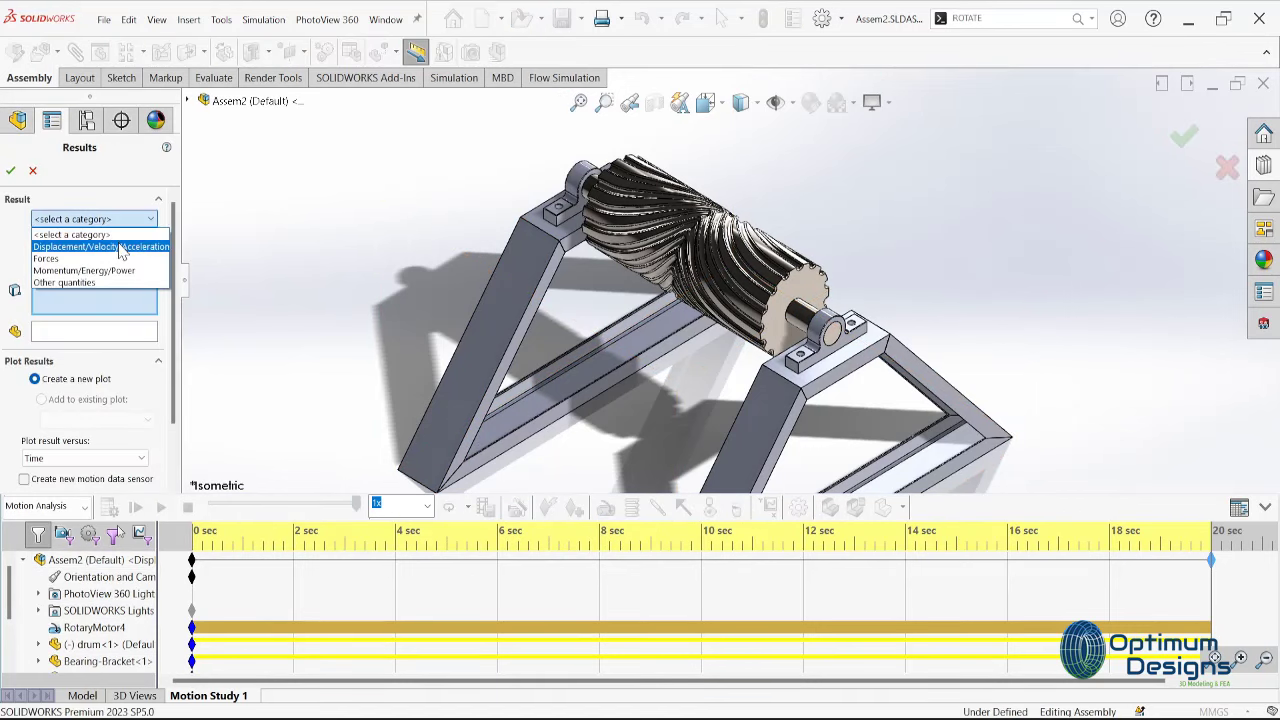
{"action": "left_click", "coordinate": [110, 246]}
{"action": "left_click", "coordinate": [122, 242]}
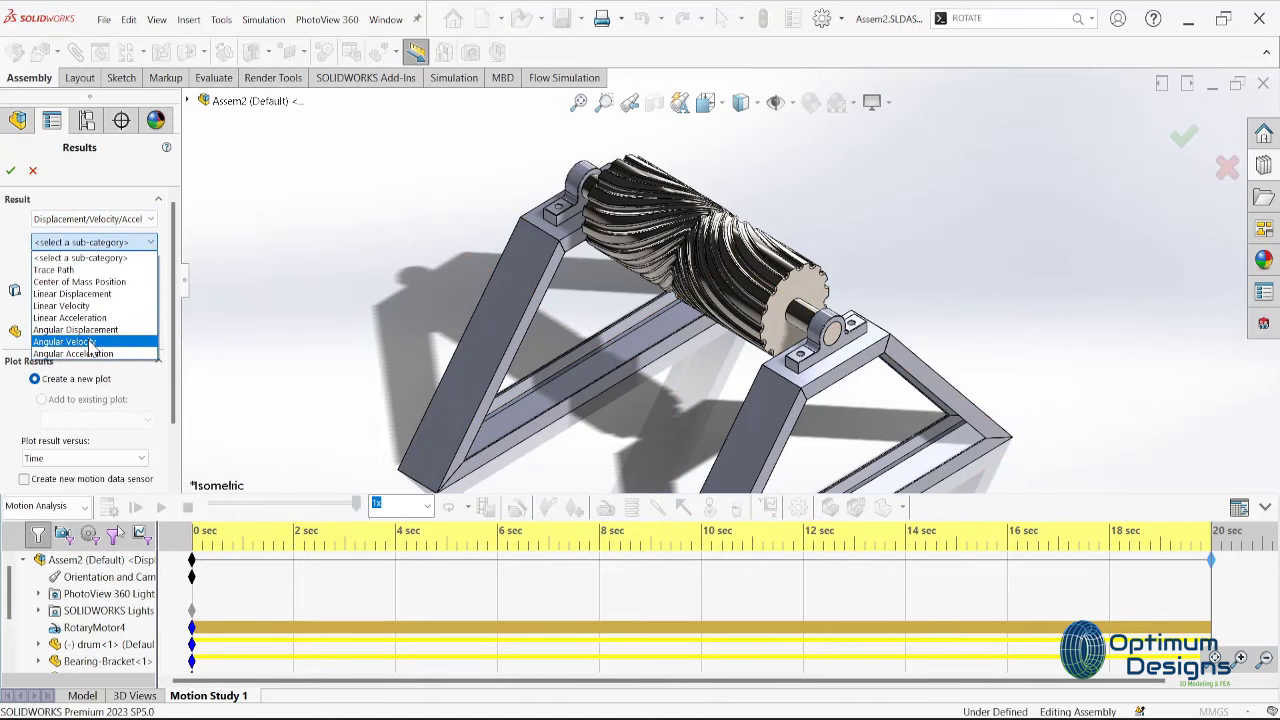
{"action": "left_click", "coordinate": [70, 341]}
{"action": "left_click", "coordinate": [95, 265]}
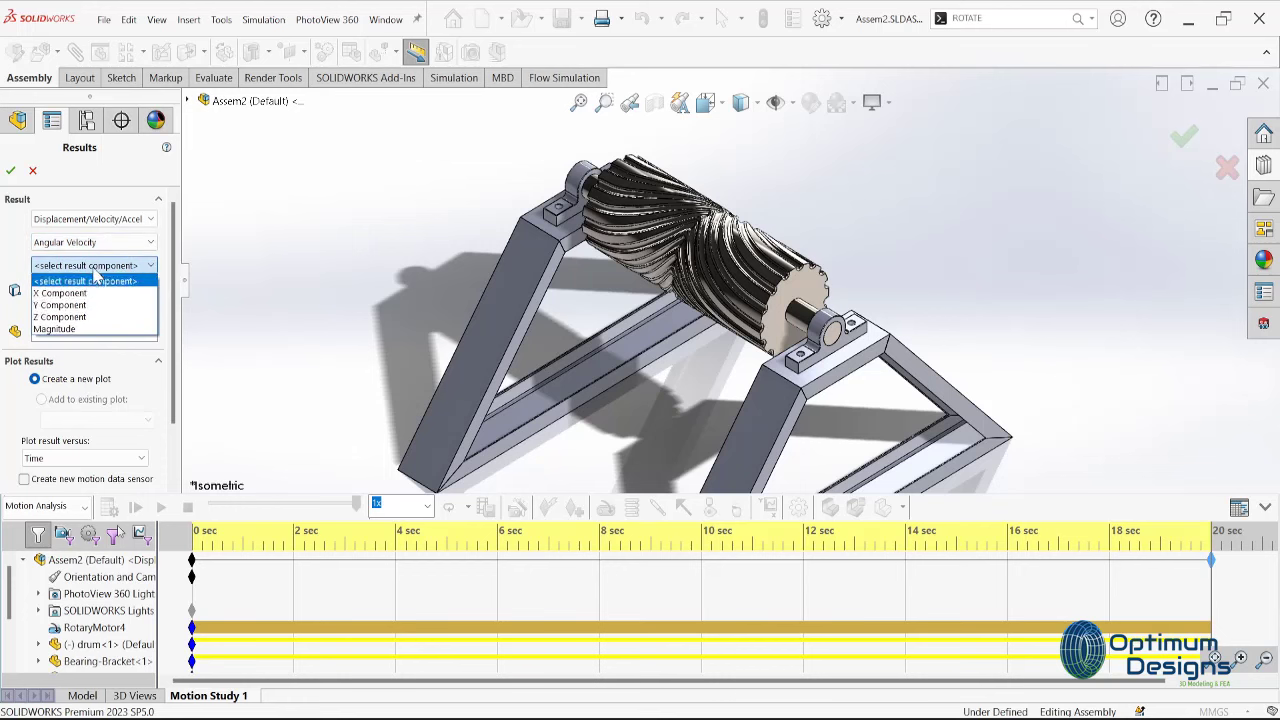
{"action": "left_click", "coordinate": [60, 329]}
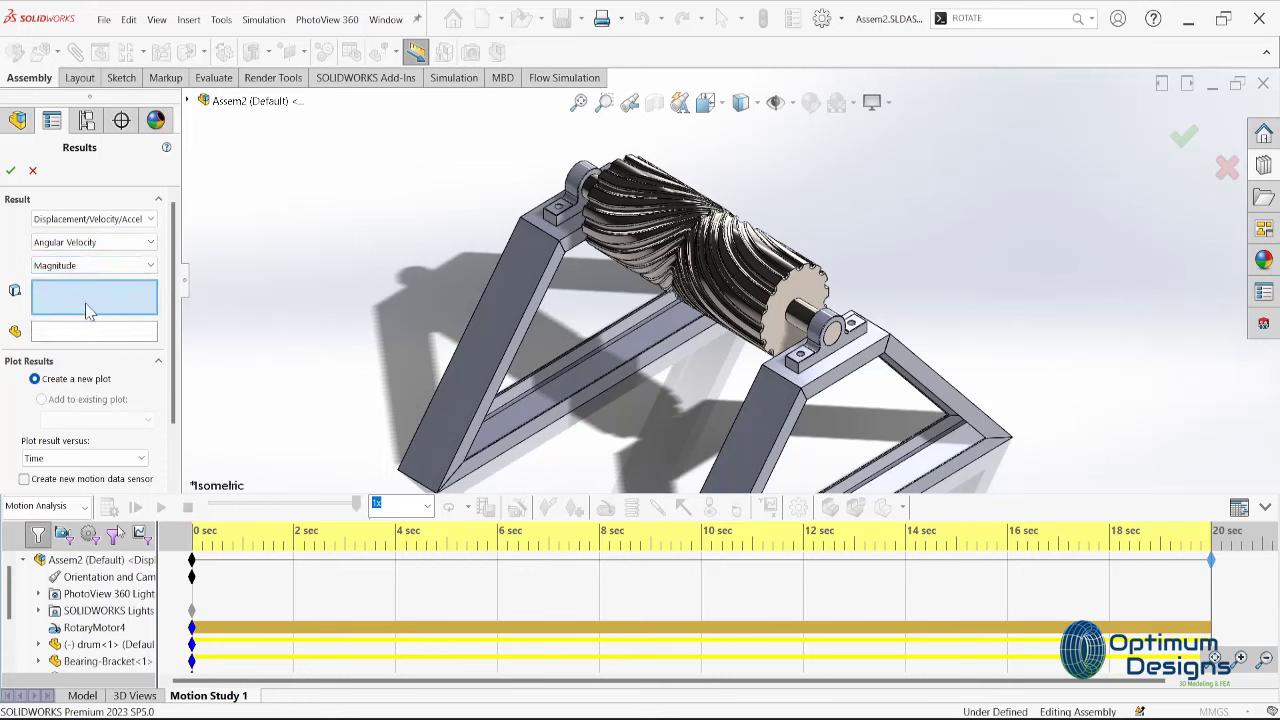
{"action": "left_click", "coordinate": [815, 292]}
{"action": "left_click", "coordinate": [12, 174]}
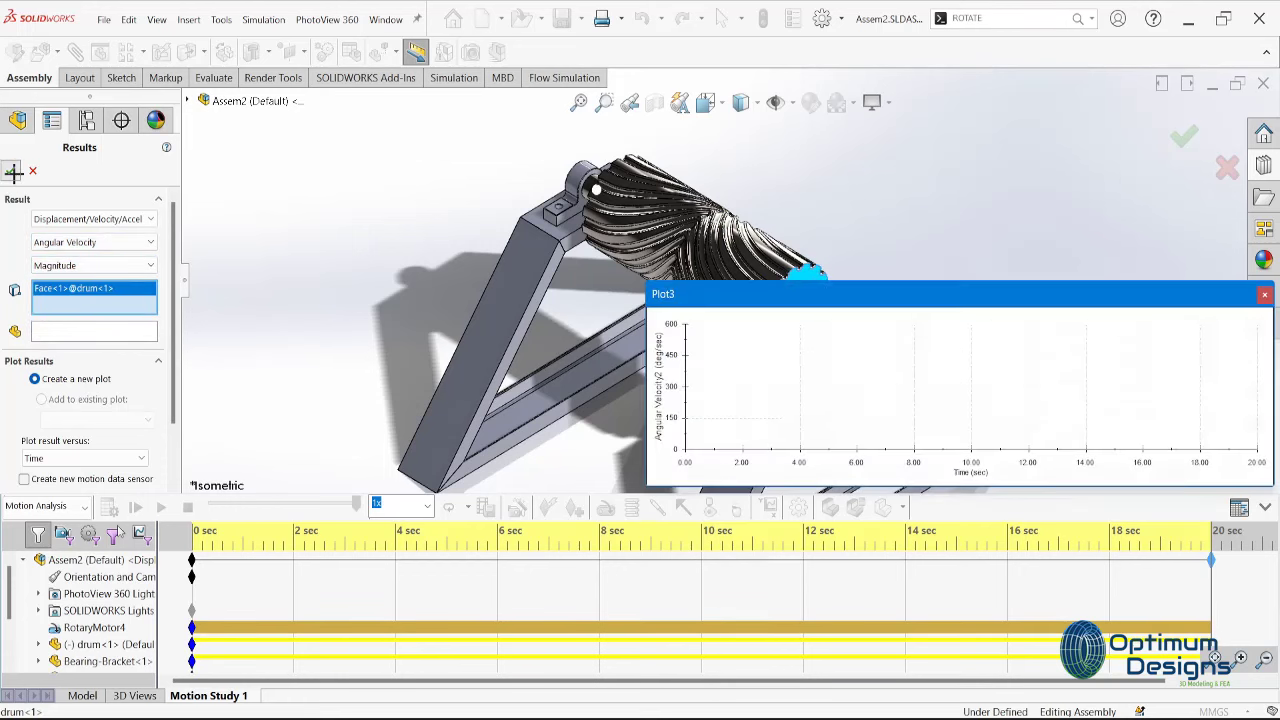
{"action": "mouse_move", "coordinate": [790, 286]}
{"action": "left_mouse_down"}
{"action": "mouse_move", "coordinate": [607, 272]}
{"action": "mouse_move", "coordinate": [405, 199]}
{"action": "left_mouse_up"}
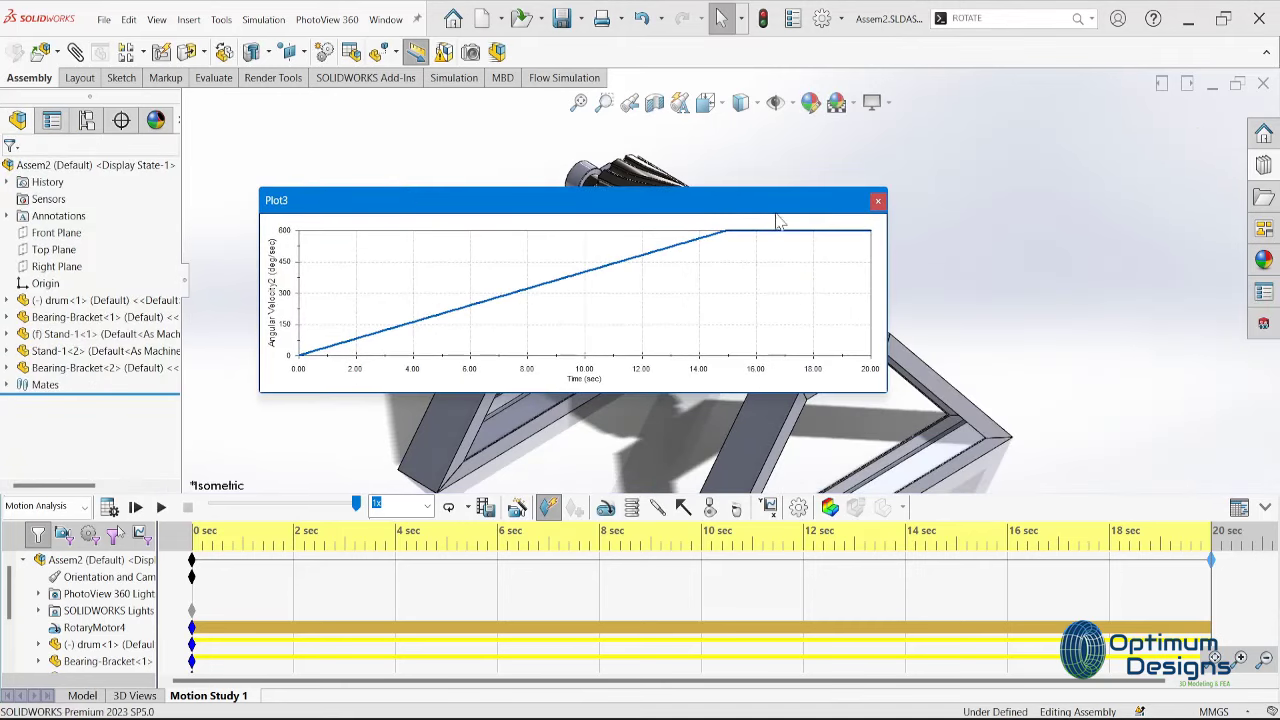
{"action": "left_click", "coordinate": [878, 202]}
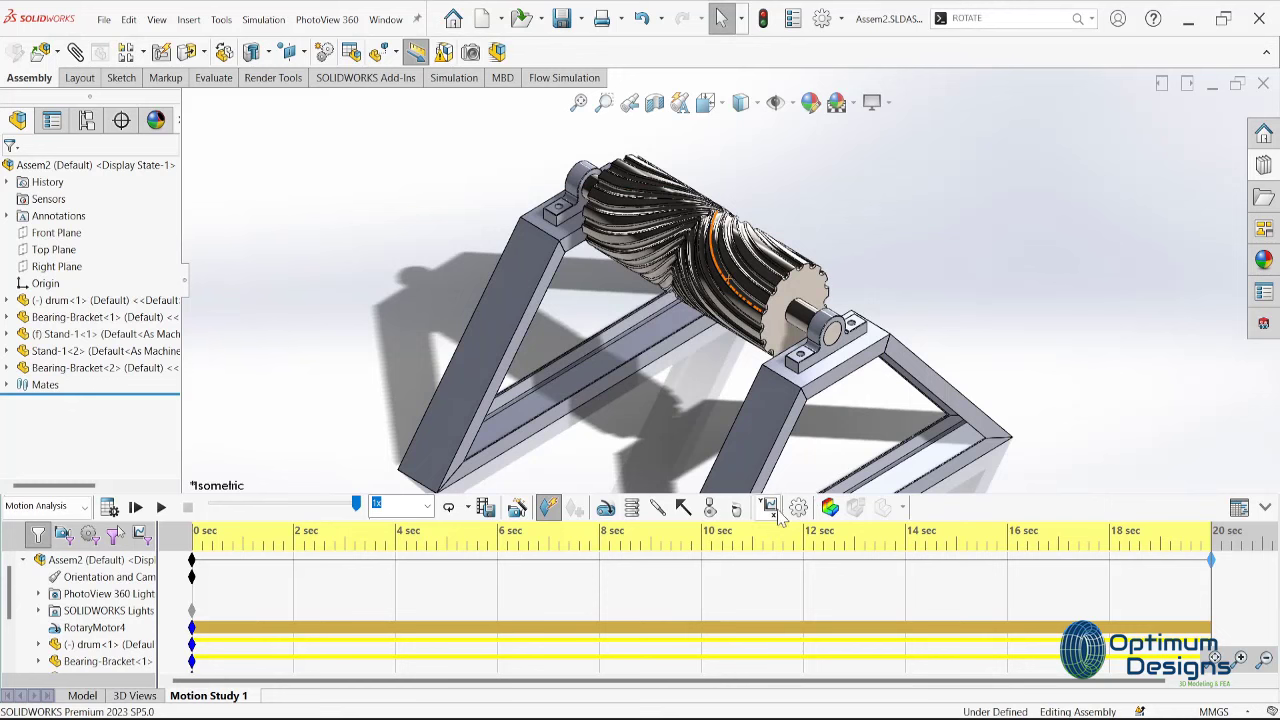
Plot the drum end face's angular acceleration magnitude as Plot4
{"action": "left_click", "coordinate": [770, 508]}
{"action": "left_click", "coordinate": [110, 220]}
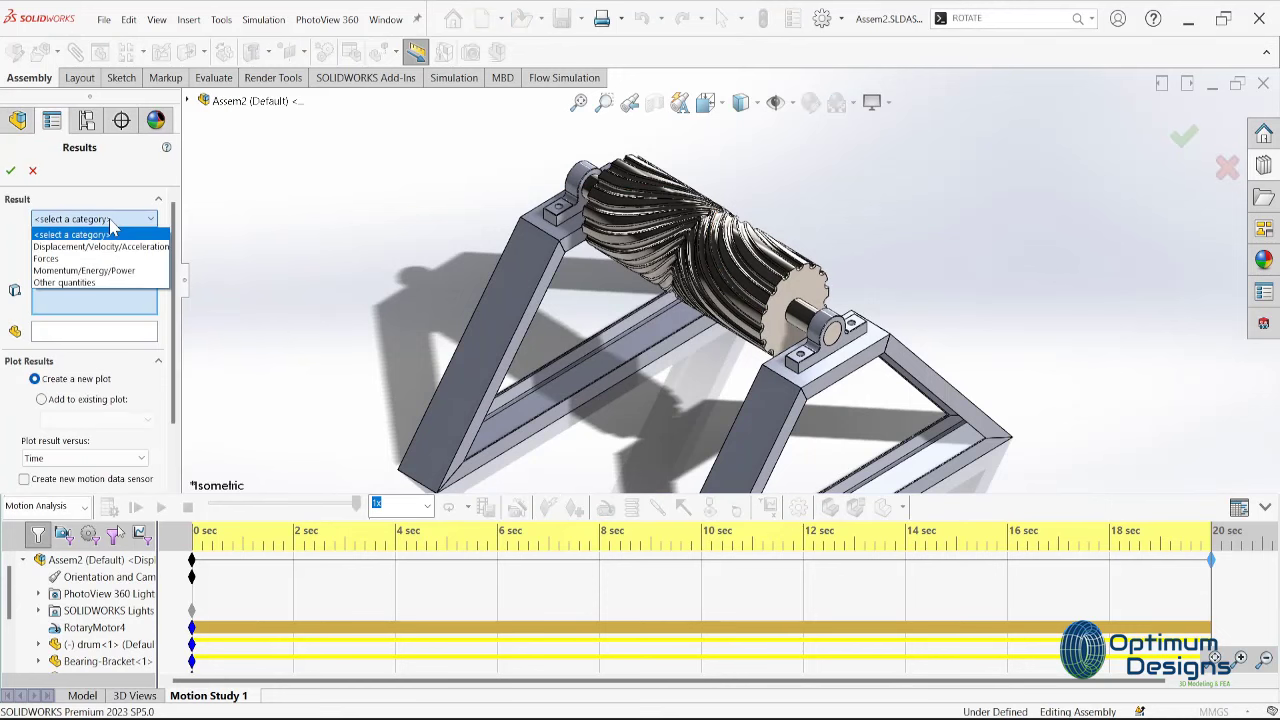
{"action": "left_click", "coordinate": [110, 246]}
{"action": "left_click", "coordinate": [110, 243]}
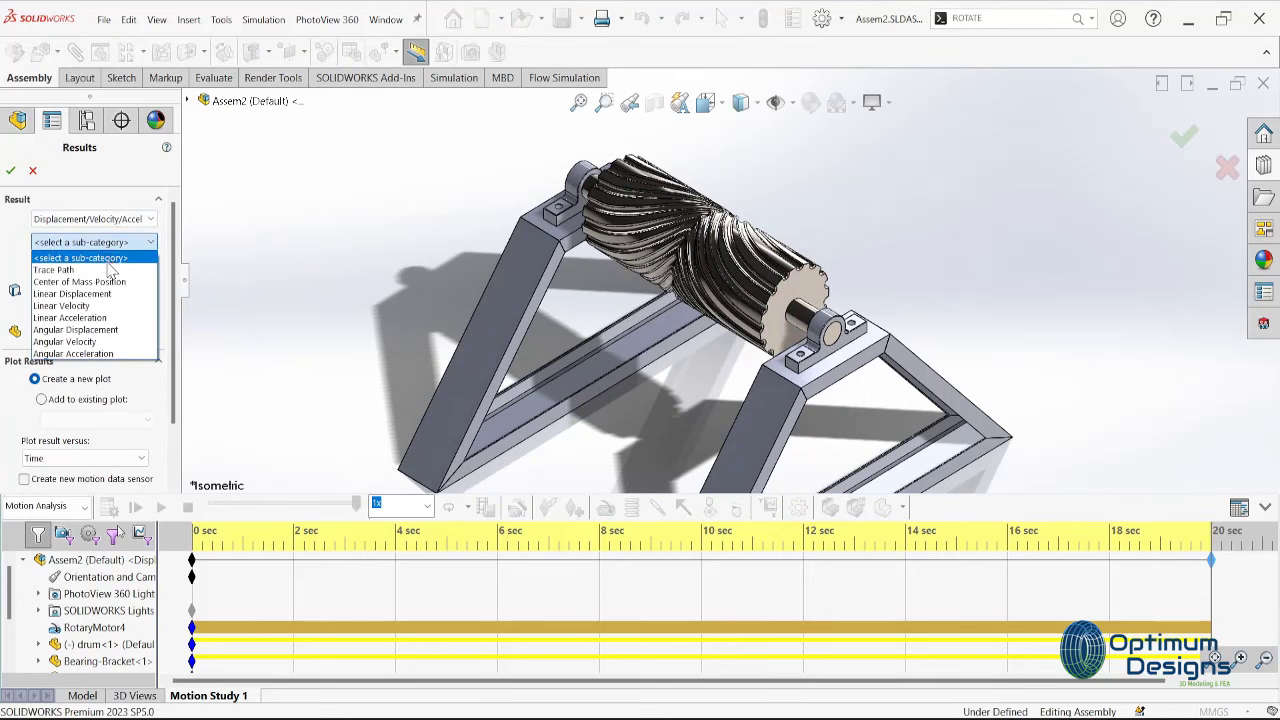
{"action": "left_click", "coordinate": [73, 353]}
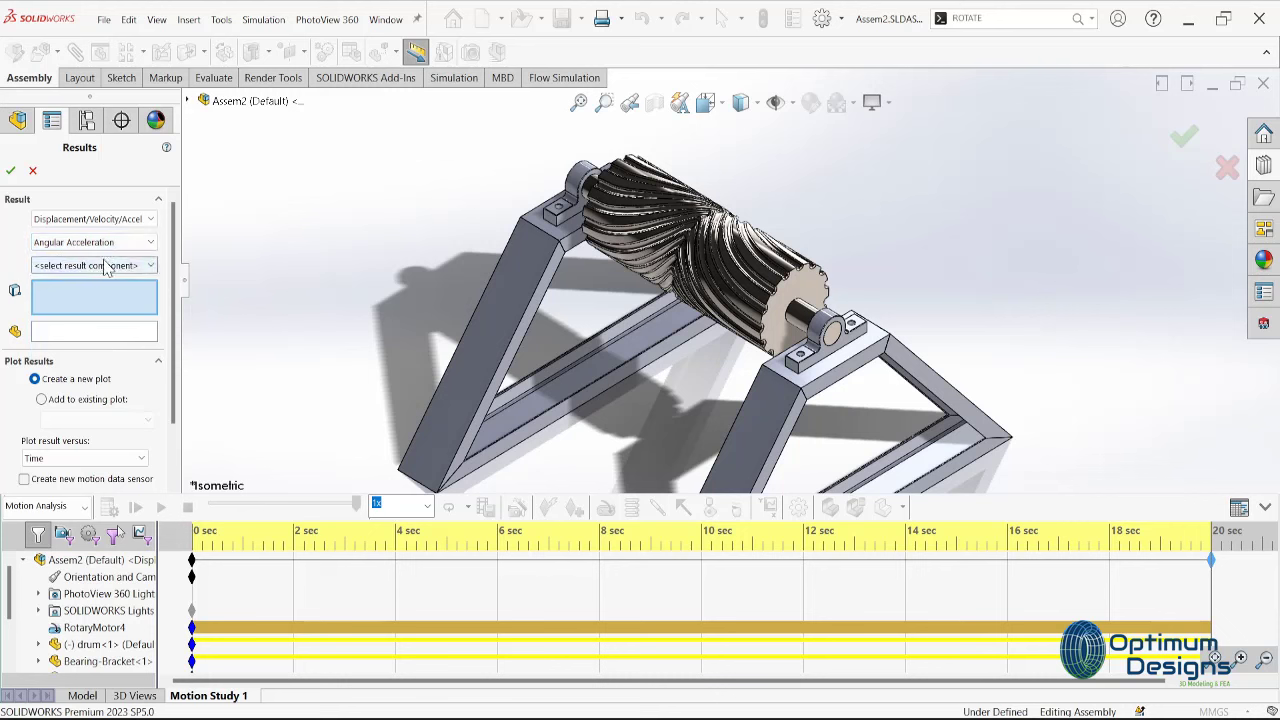
{"action": "left_click", "coordinate": [105, 268]}
{"action": "left_click", "coordinate": [110, 326]}
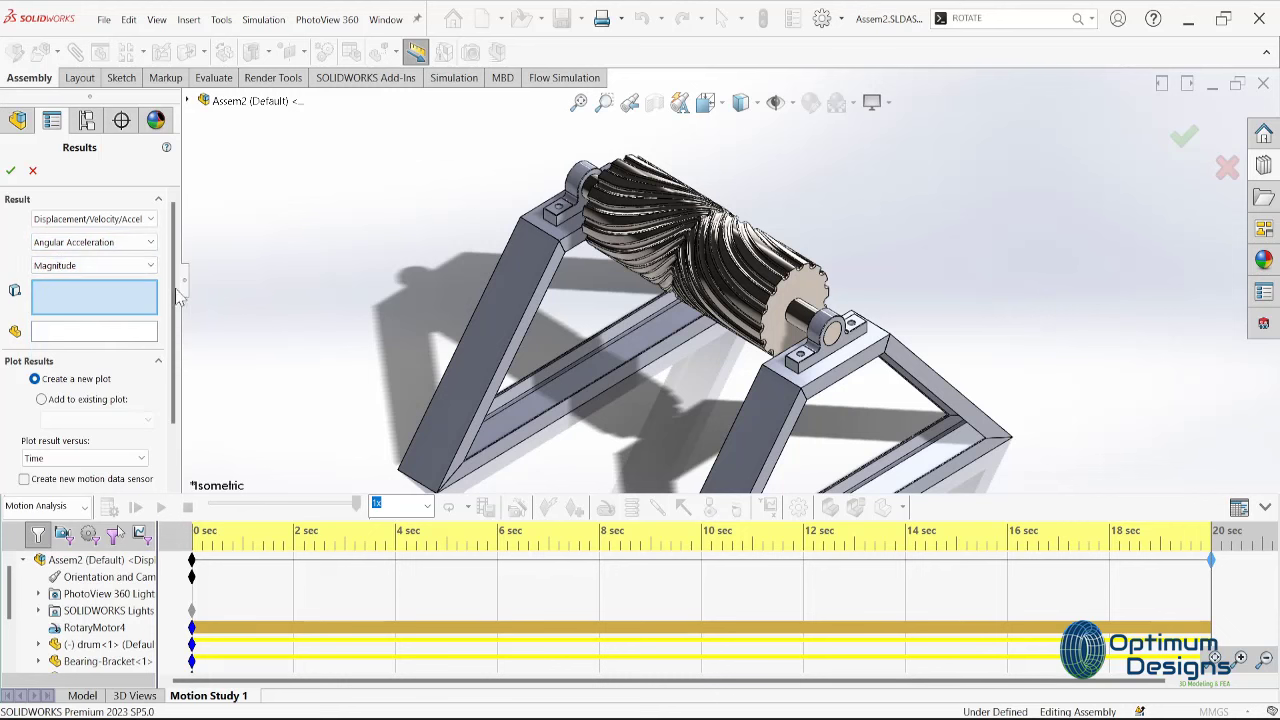
{"action": "left_click", "coordinate": [795, 297]}
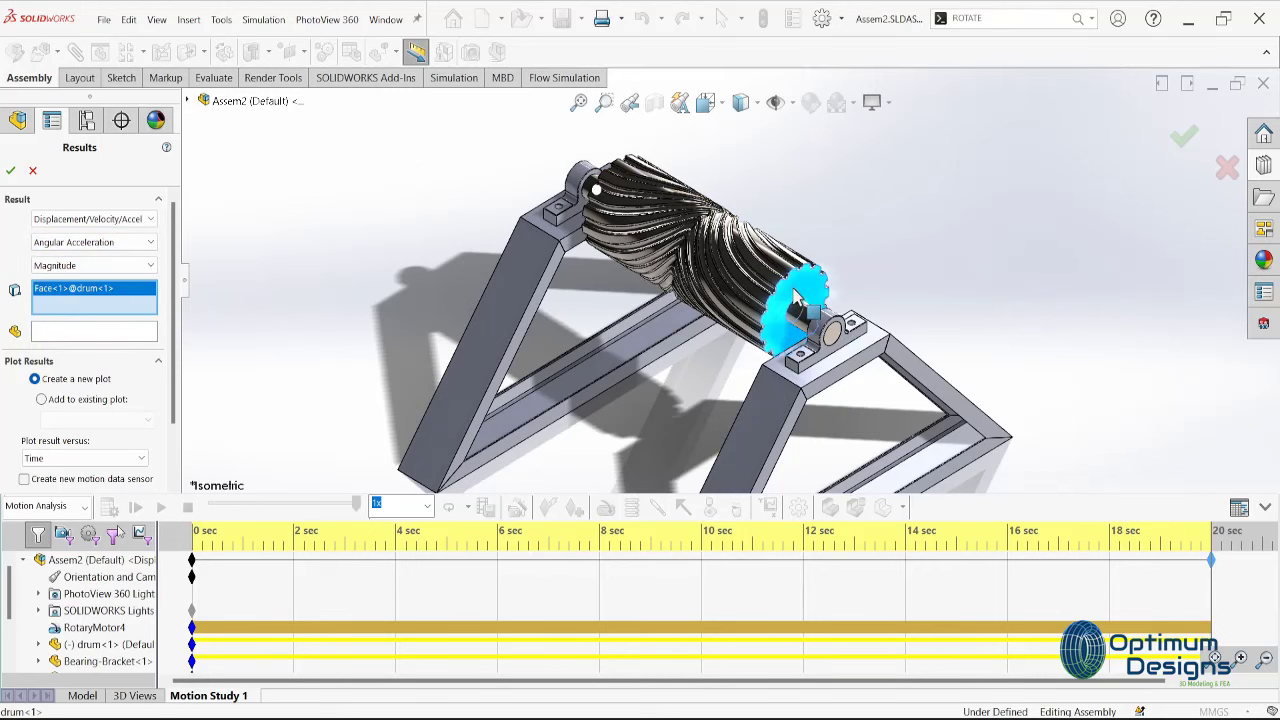
{"action": "left_click", "coordinate": [12, 172]}
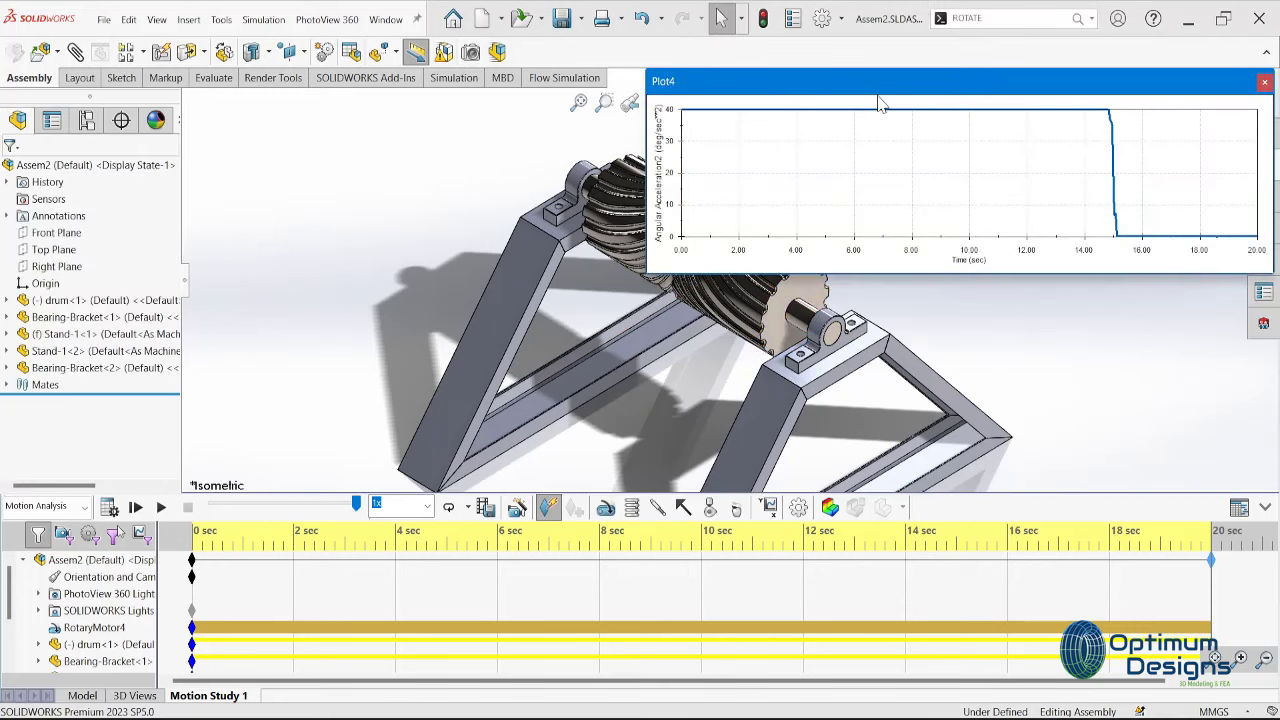
Enlarge Plot4, set the study time to about 14.8 s at the drop, and close it
{"action": "left_click_drag", "start_coordinate": [872, 137], "coordinate": [505, 157]}
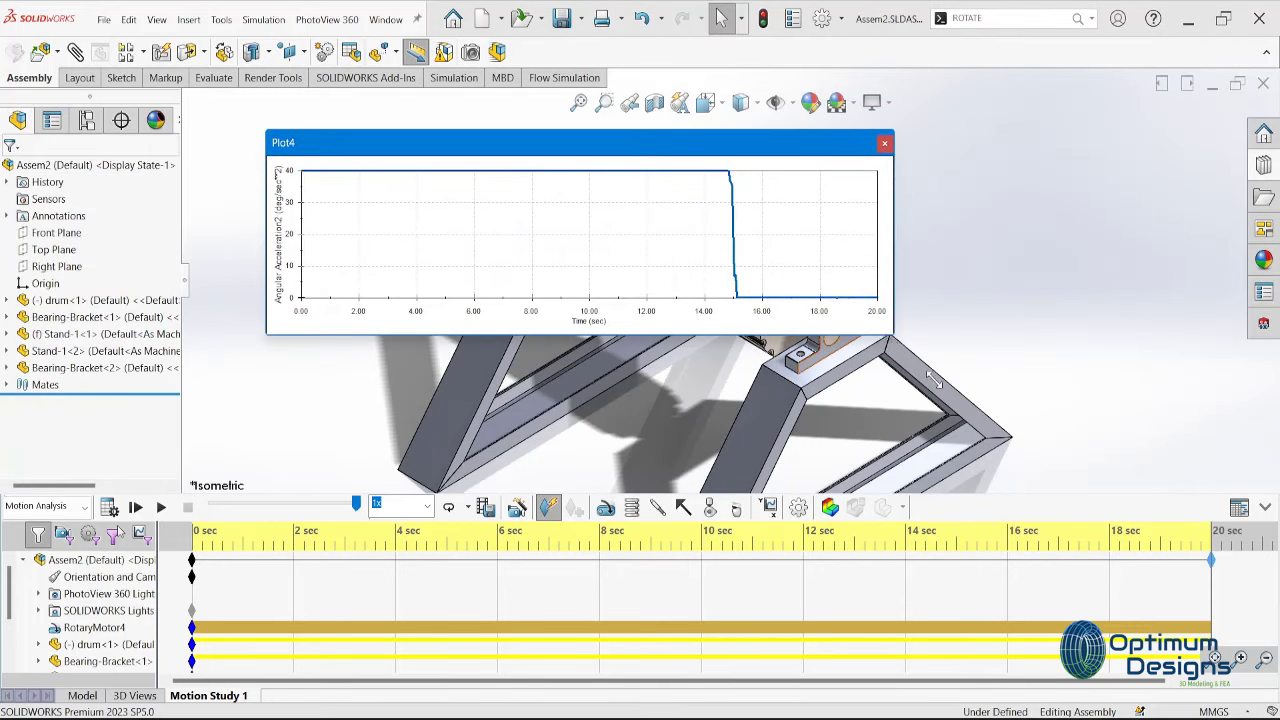
{"action": "left_click_drag", "start_coordinate": [935, 378], "coordinate": [1210, 510]}
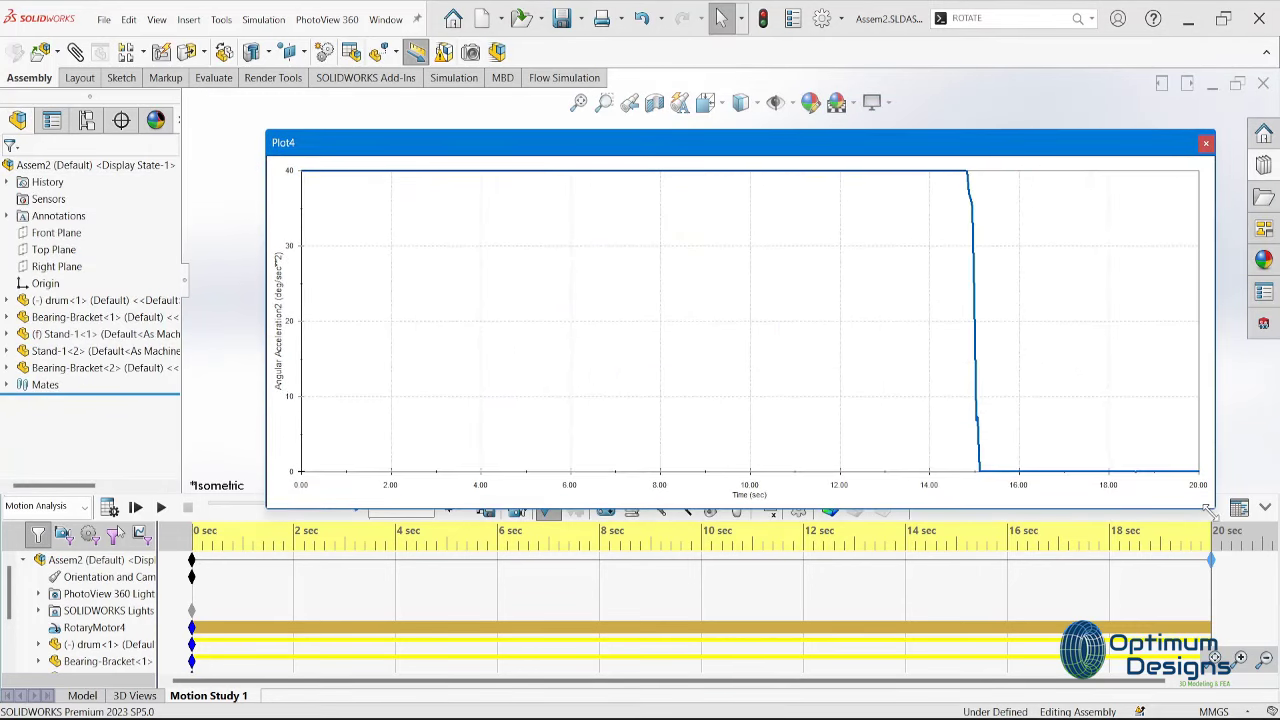
{"action": "left_click", "coordinate": [966, 173]}
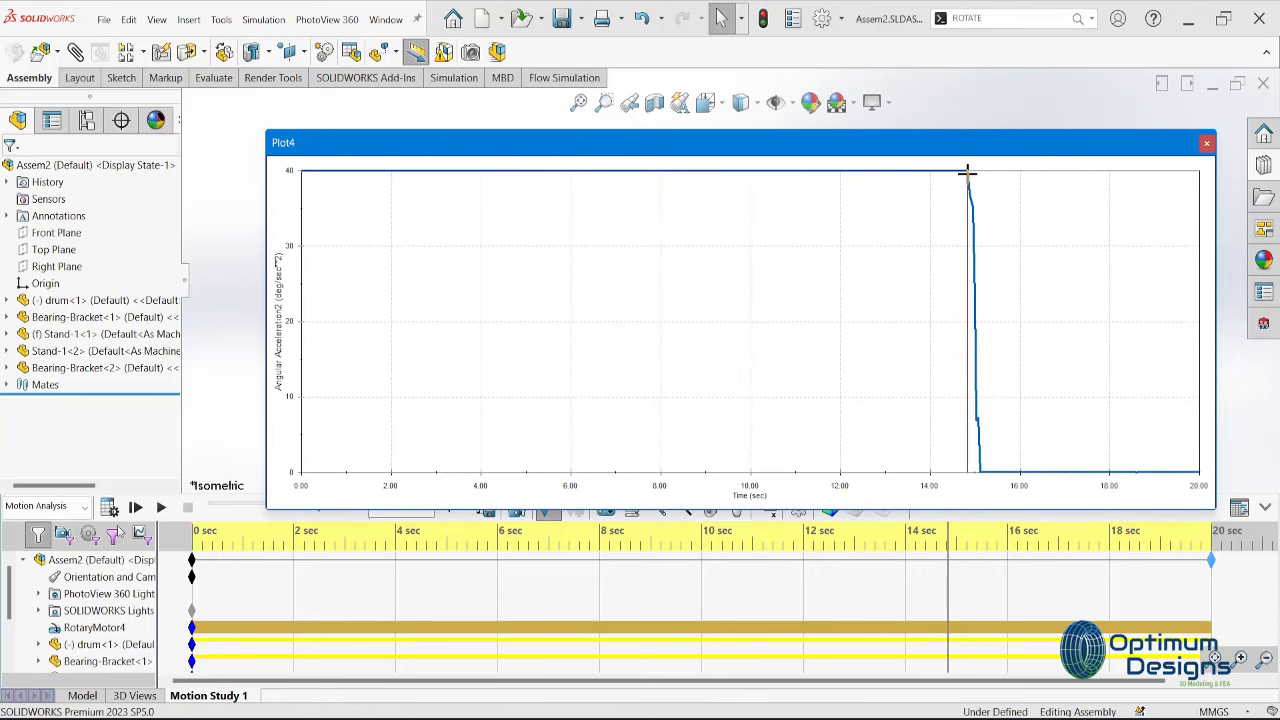
{"action": "left_click", "coordinate": [1205, 144]}
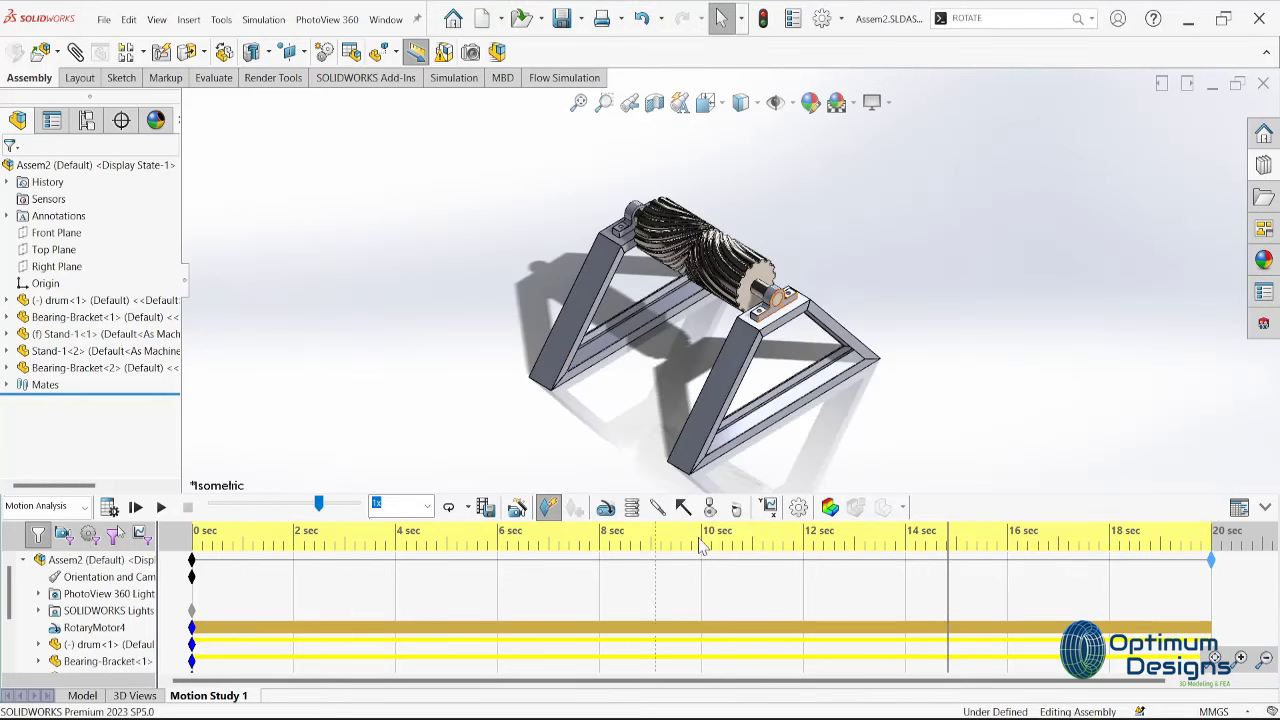
Plot RotaryMotor4's motor torque magnitude as Plot5
{"action": "left_click", "coordinate": [769, 508]}
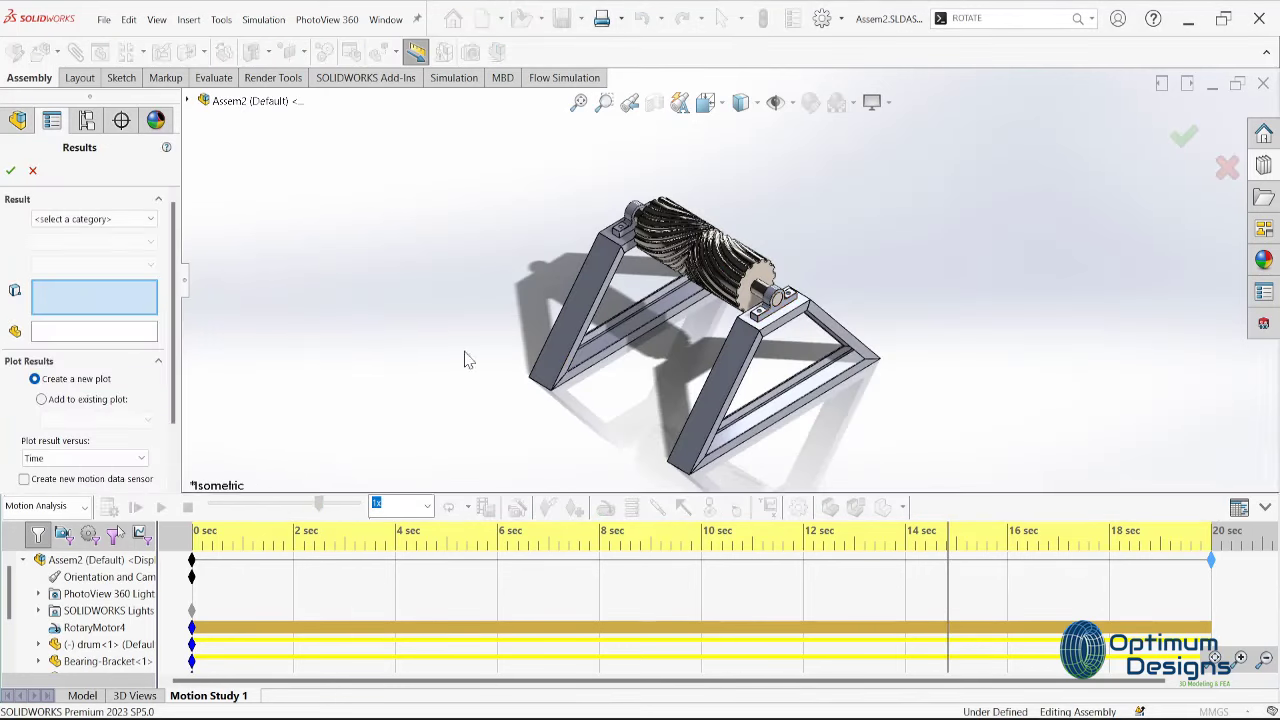
{"action": "left_click", "coordinate": [105, 218]}
{"action": "left_click", "coordinate": [103, 258]}
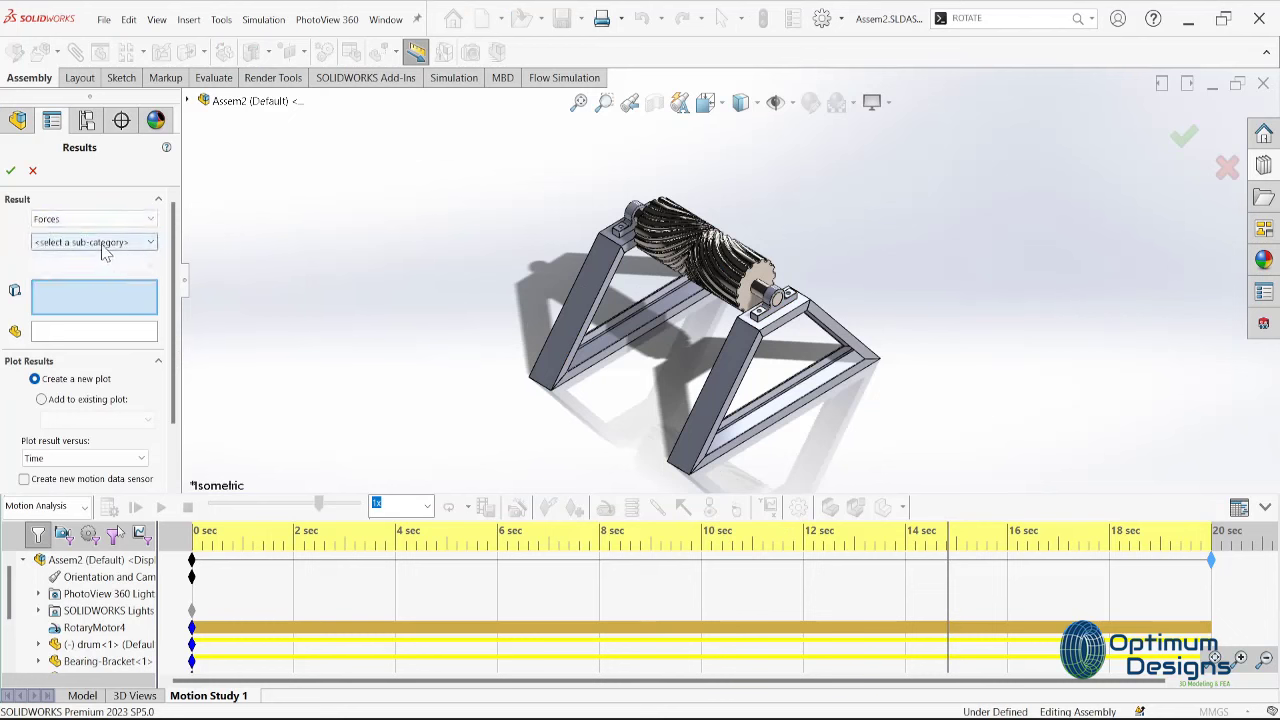
{"action": "left_click", "coordinate": [105, 242]}
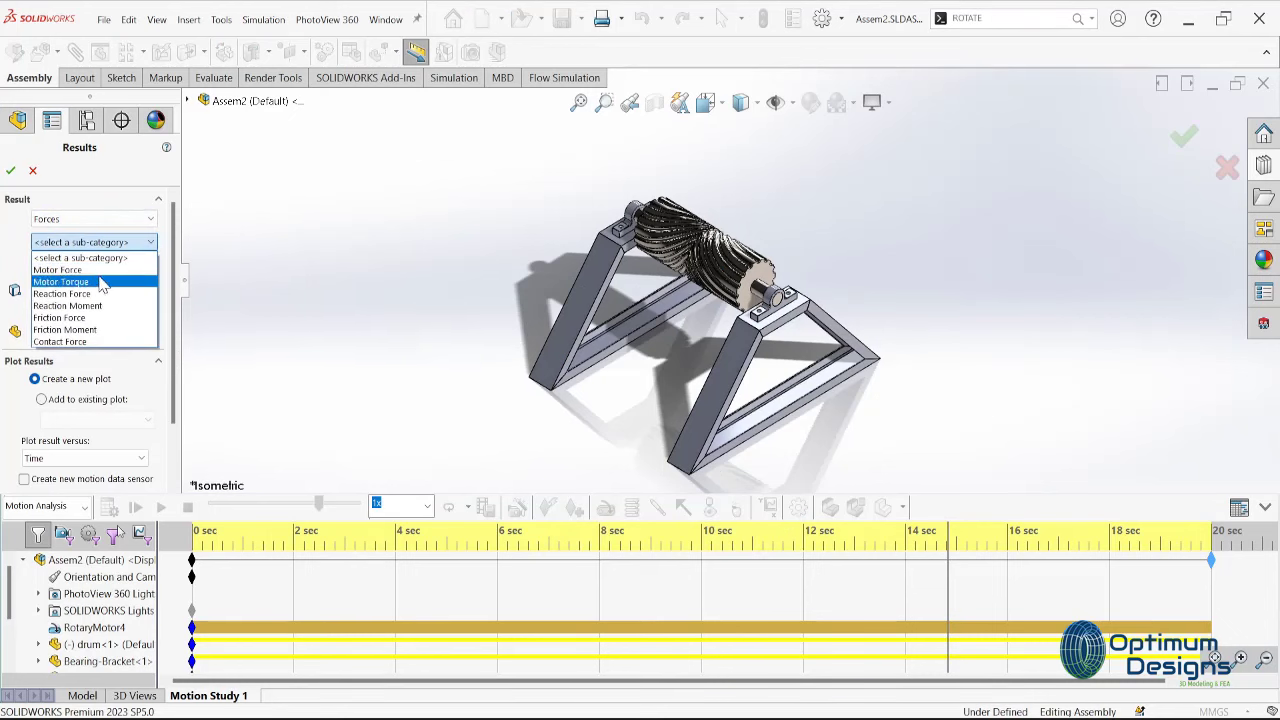
{"action": "left_click", "coordinate": [103, 283]}
{"action": "left_click", "coordinate": [100, 265]}
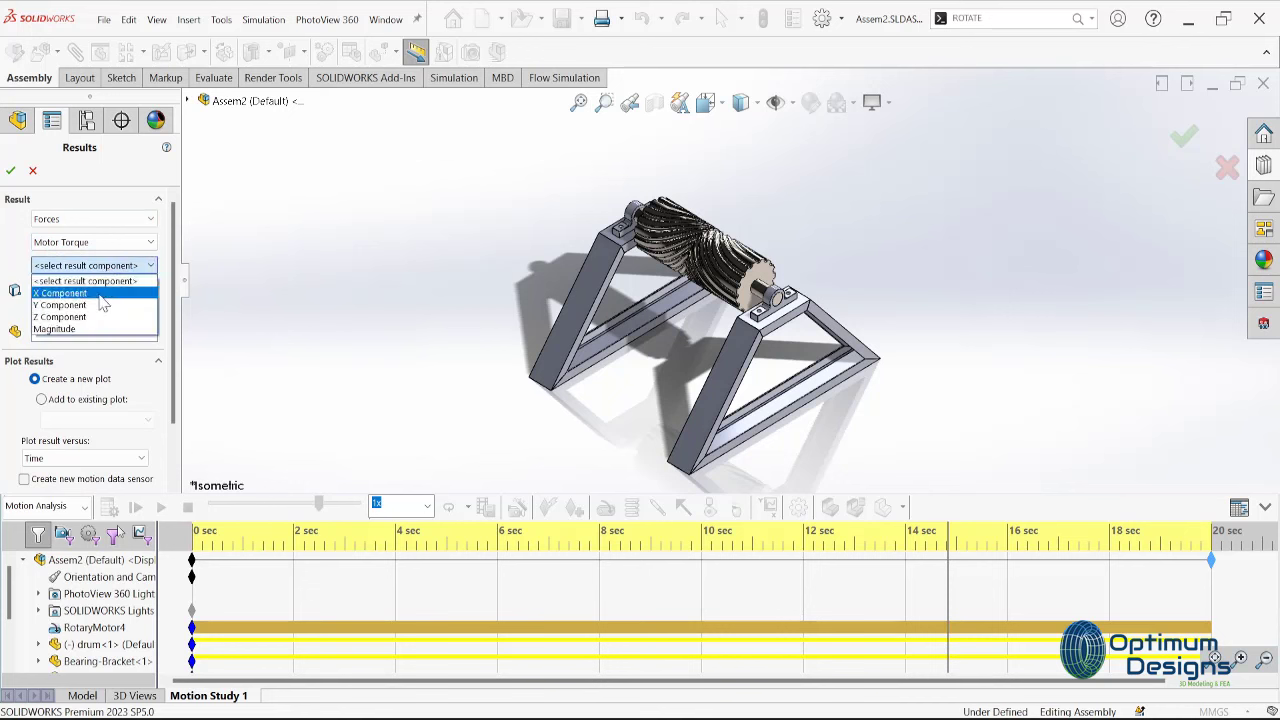
{"action": "left_click", "coordinate": [100, 329]}
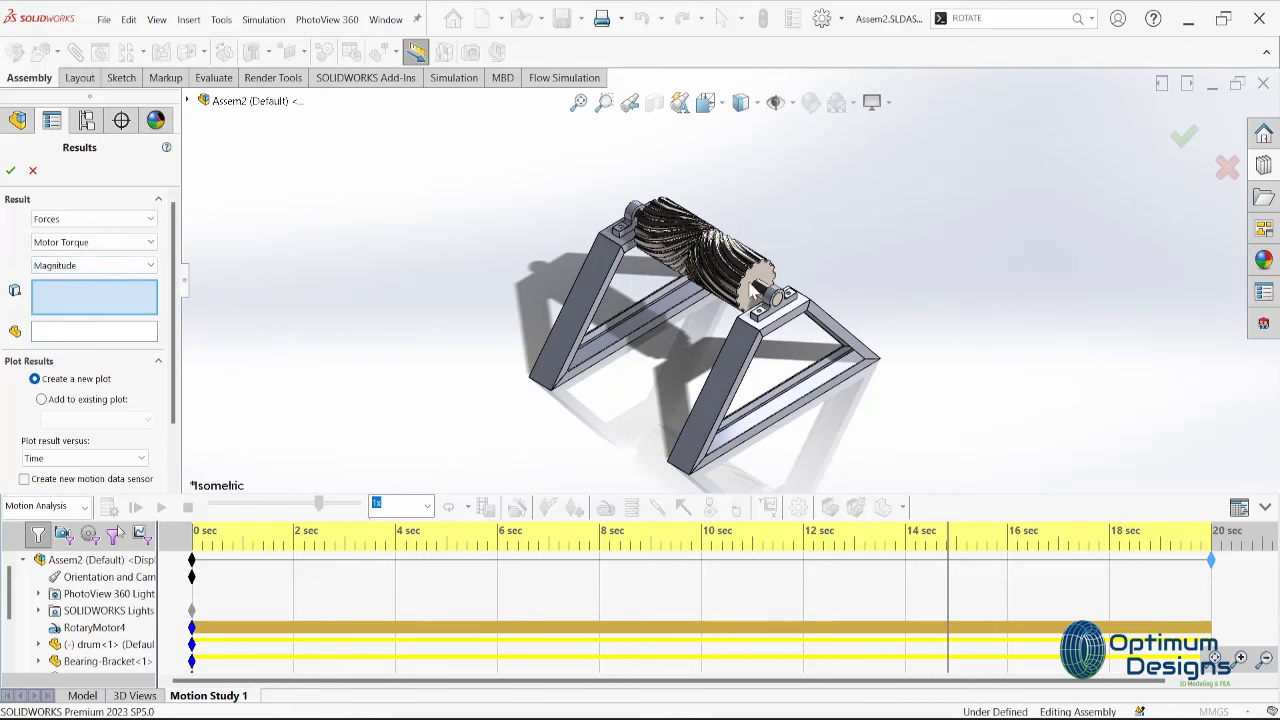
{"action": "left_click", "coordinate": [94, 627]}
{"action": "left_click", "coordinate": [11, 172]}
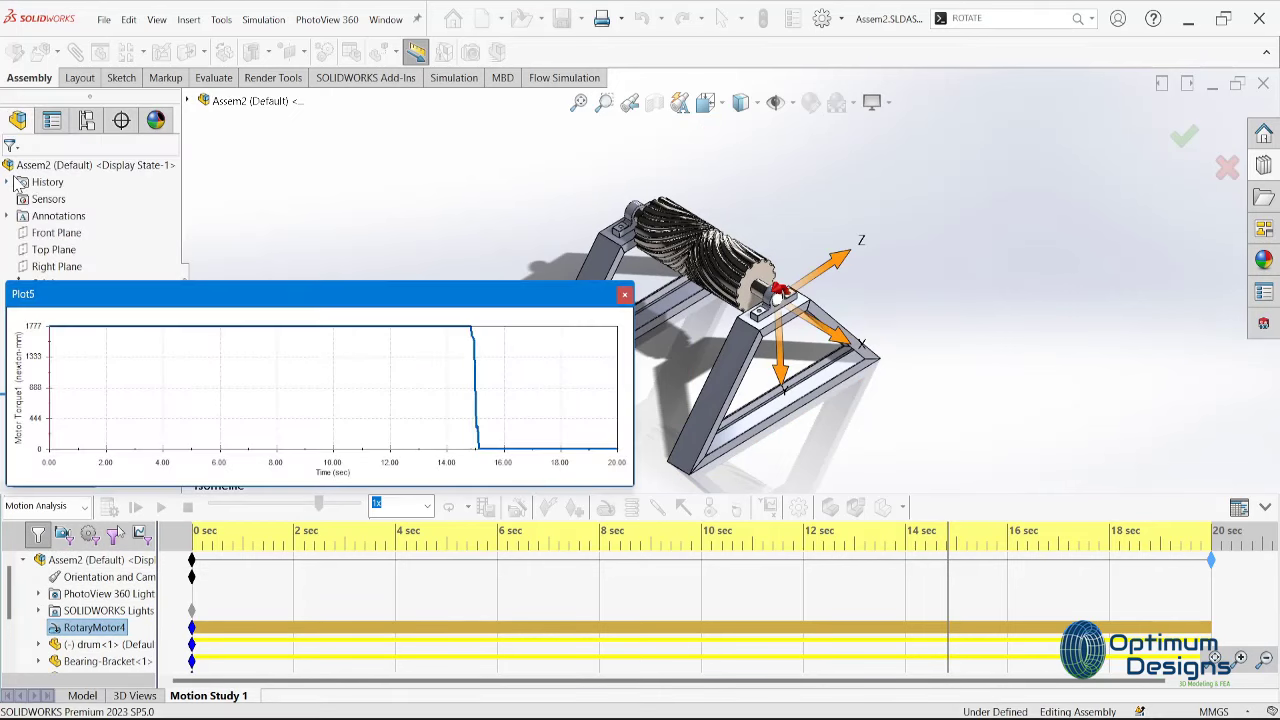
Move and enlarge Plot5 to check the roughly 1777 N·mm torque, then close it
{"action": "left_click_drag", "start_coordinate": [291, 304], "coordinate": [384, 224]}
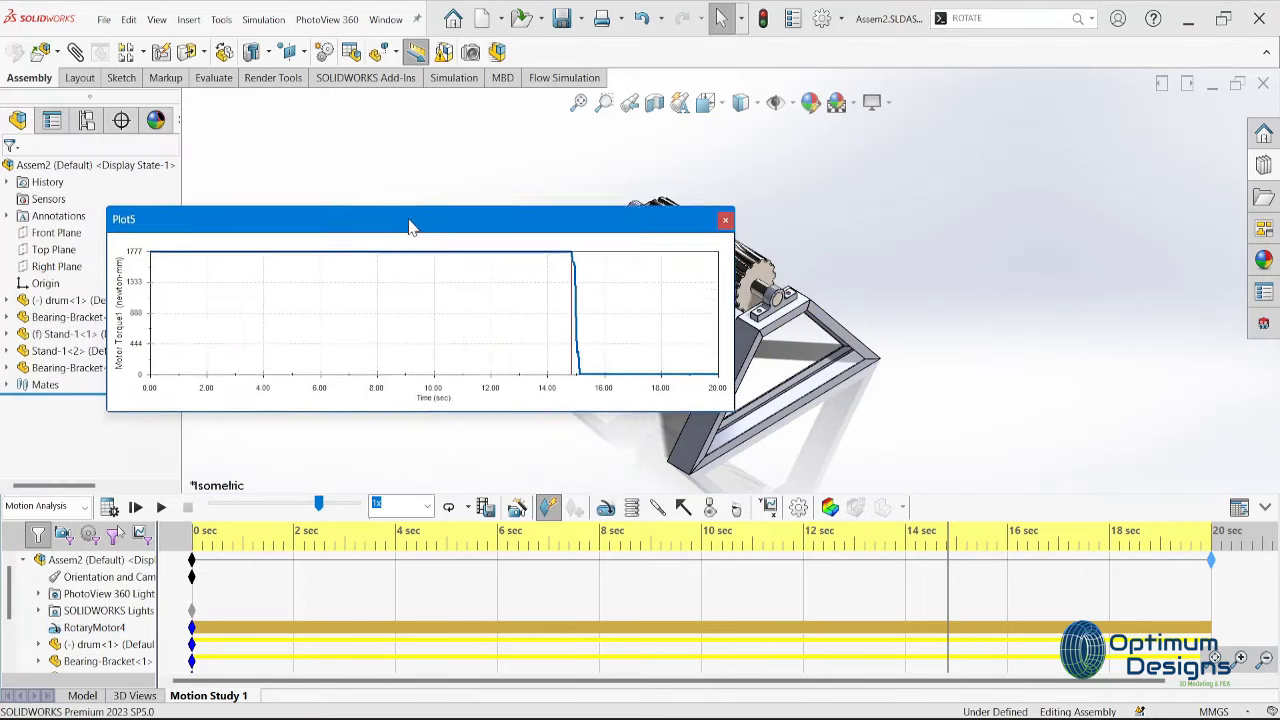
{"action": "left_click_drag", "start_coordinate": [695, 388], "coordinate": [997, 451]}
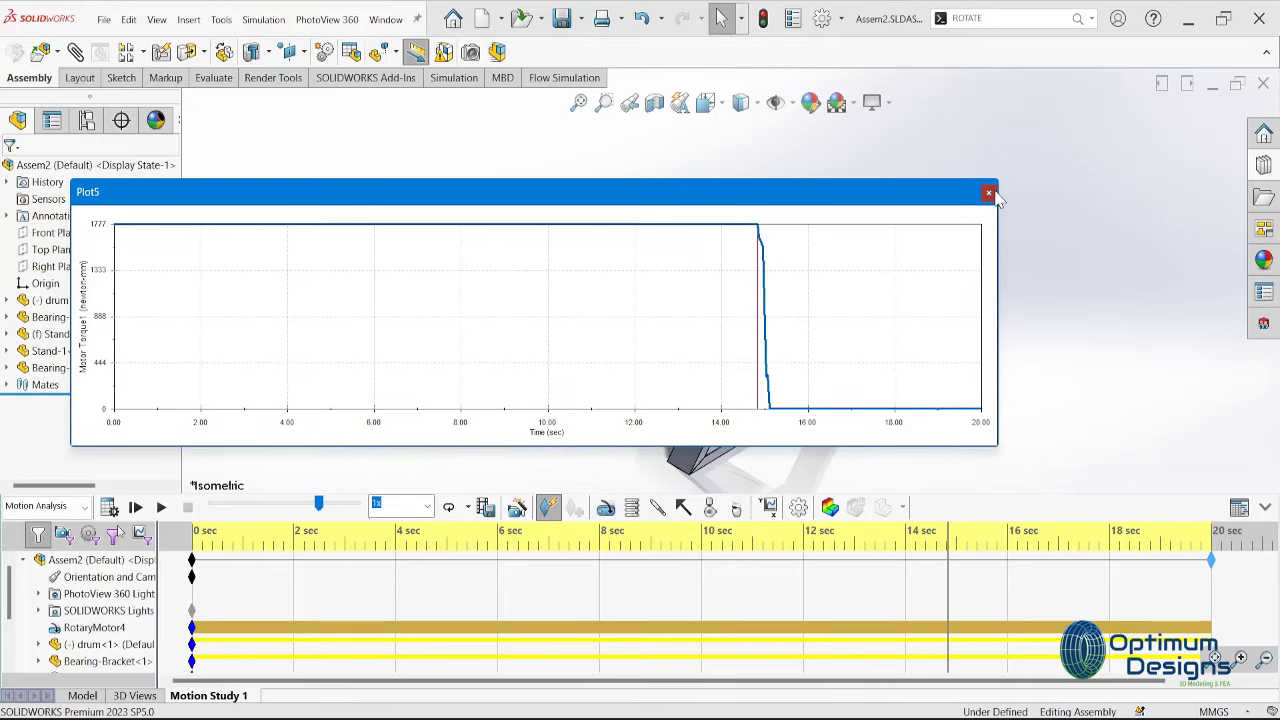
{"action": "left_click", "coordinate": [989, 193]}
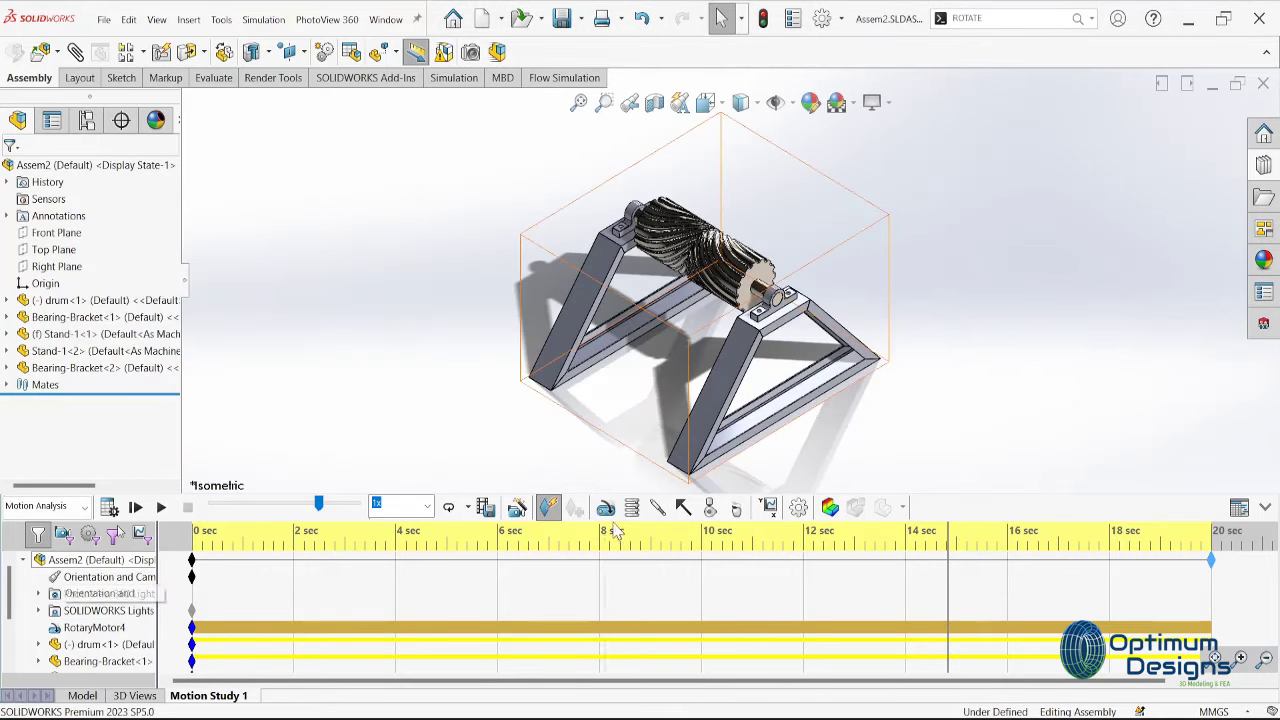
Plot RotaryMotor4's power consumption as Plot6, enlarge it, then close it
{"action": "left_click", "coordinate": [769, 507]}
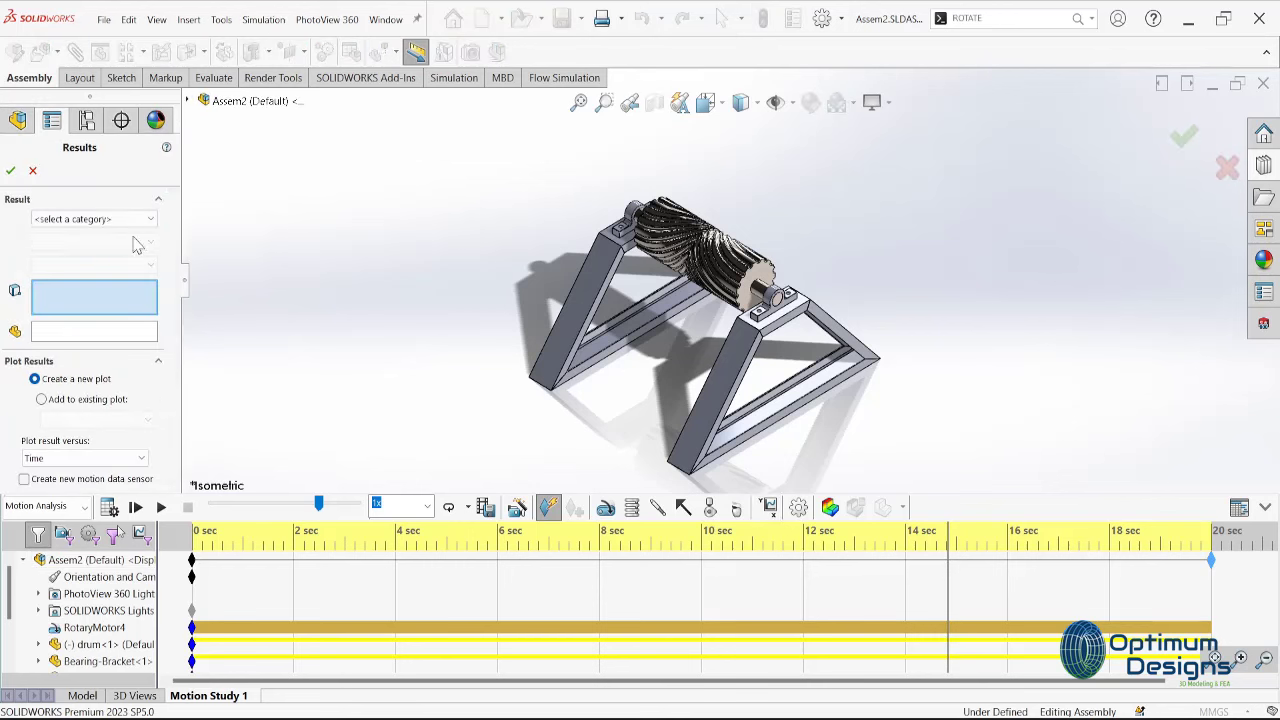
{"action": "left_click", "coordinate": [100, 219]}
{"action": "left_click", "coordinate": [110, 270]}
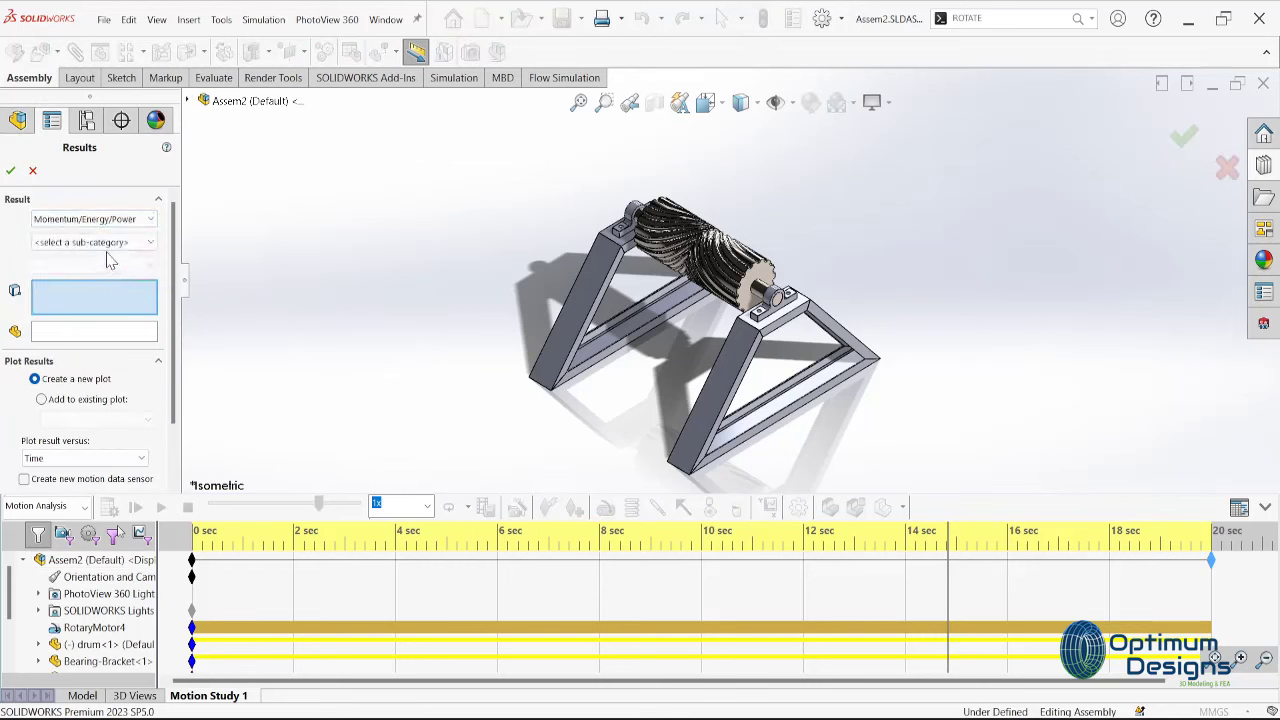
{"action": "left_click", "coordinate": [112, 243]}
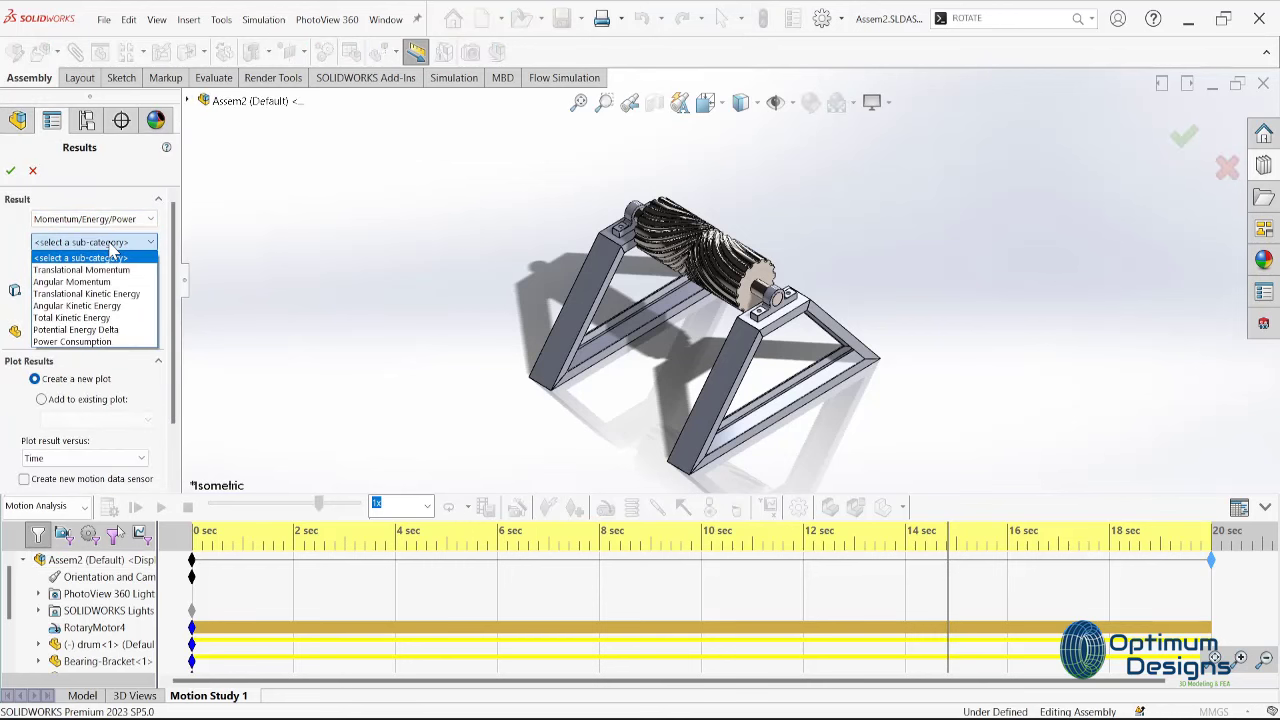
{"action": "left_click", "coordinate": [100, 341]}
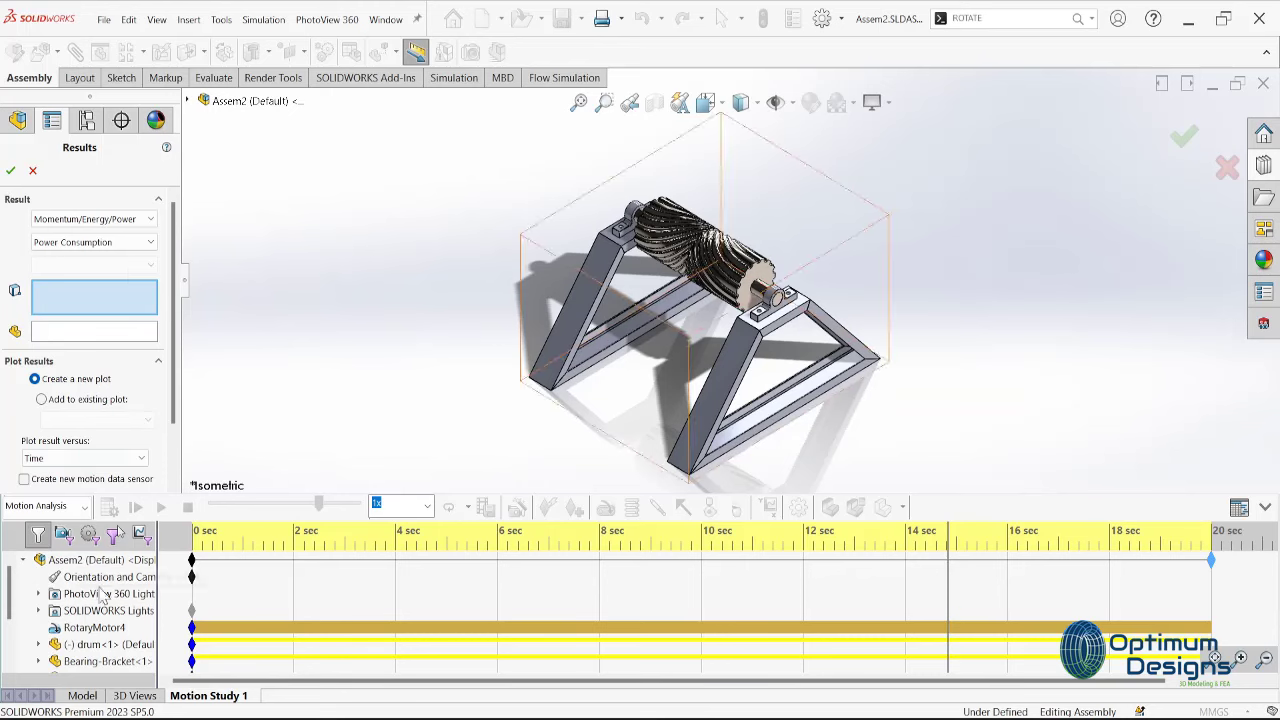
{"action": "left_click", "coordinate": [94, 627]}
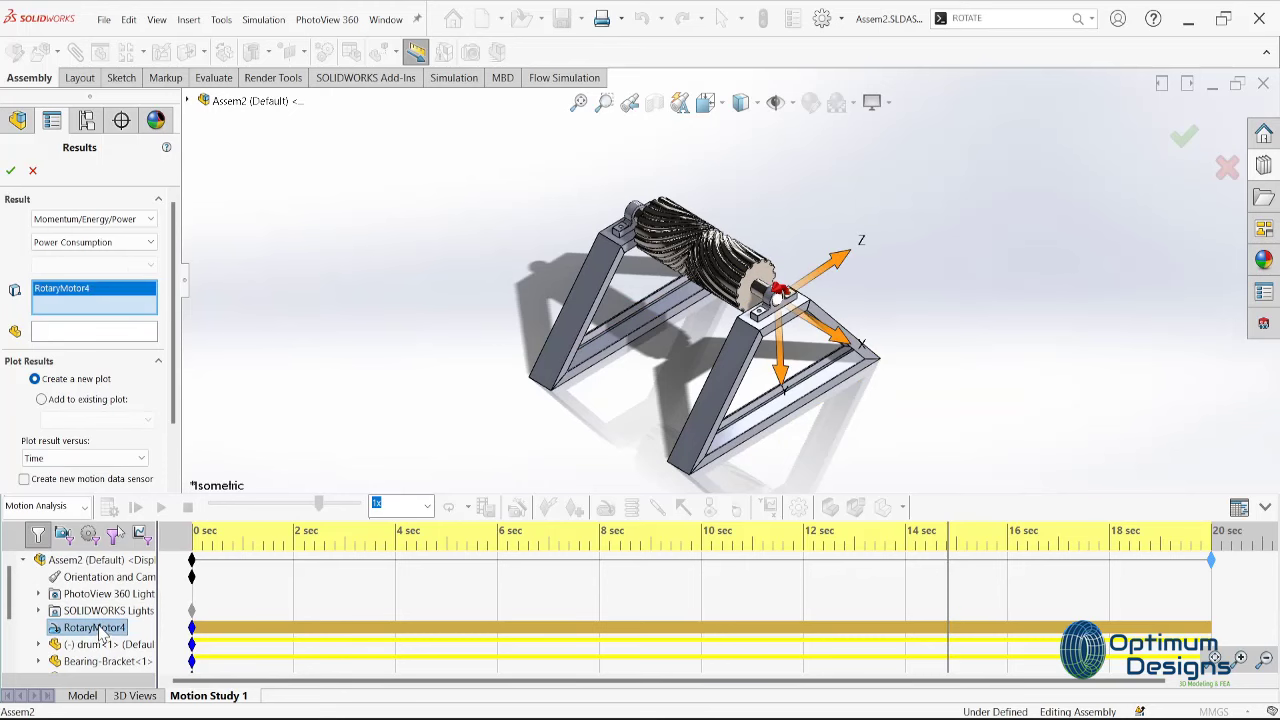
{"action": "left_click", "coordinate": [11, 172]}
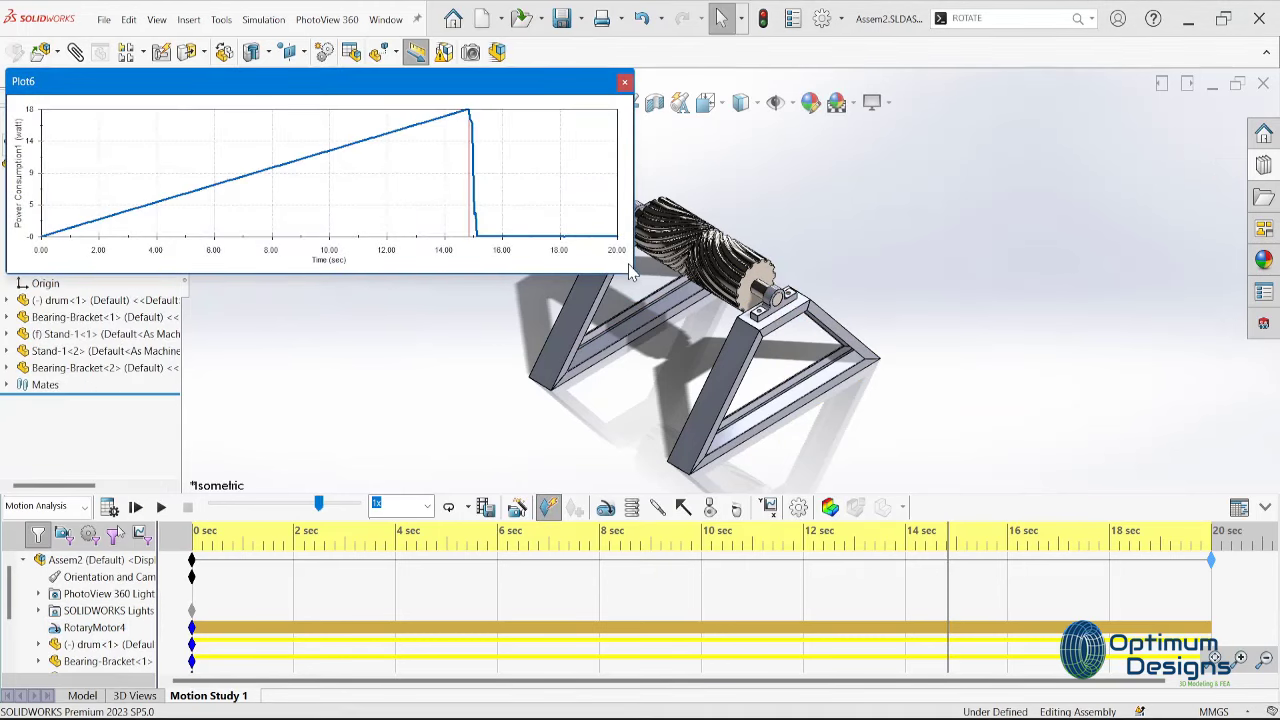
{"action": "left_click_drag", "start_coordinate": [633, 274], "coordinate": [1148, 467]}
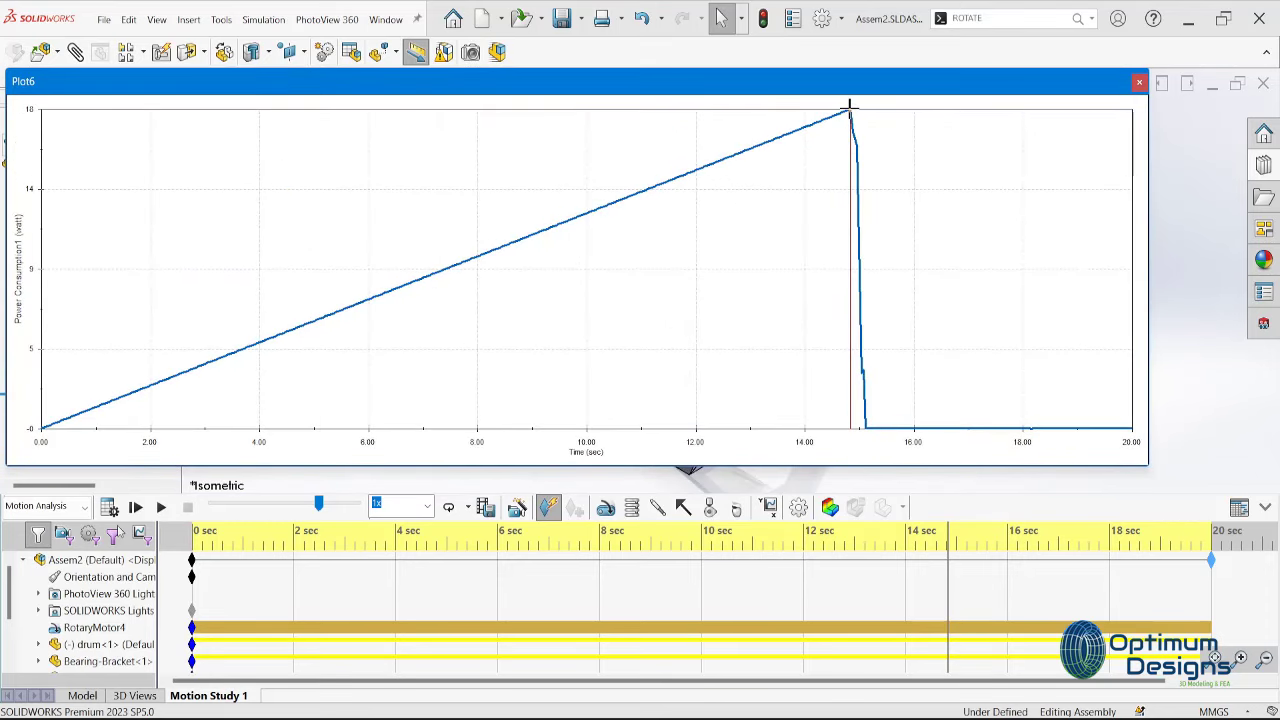
{"action": "left_click", "coordinate": [1139, 87]}
Expand Results and reopen Plot3 and Plot4, resizing and arranging their windows
{"action": "scroll", "coordinate": [80, 640], "scroll_direction": "down", "scroll_amount": 1}
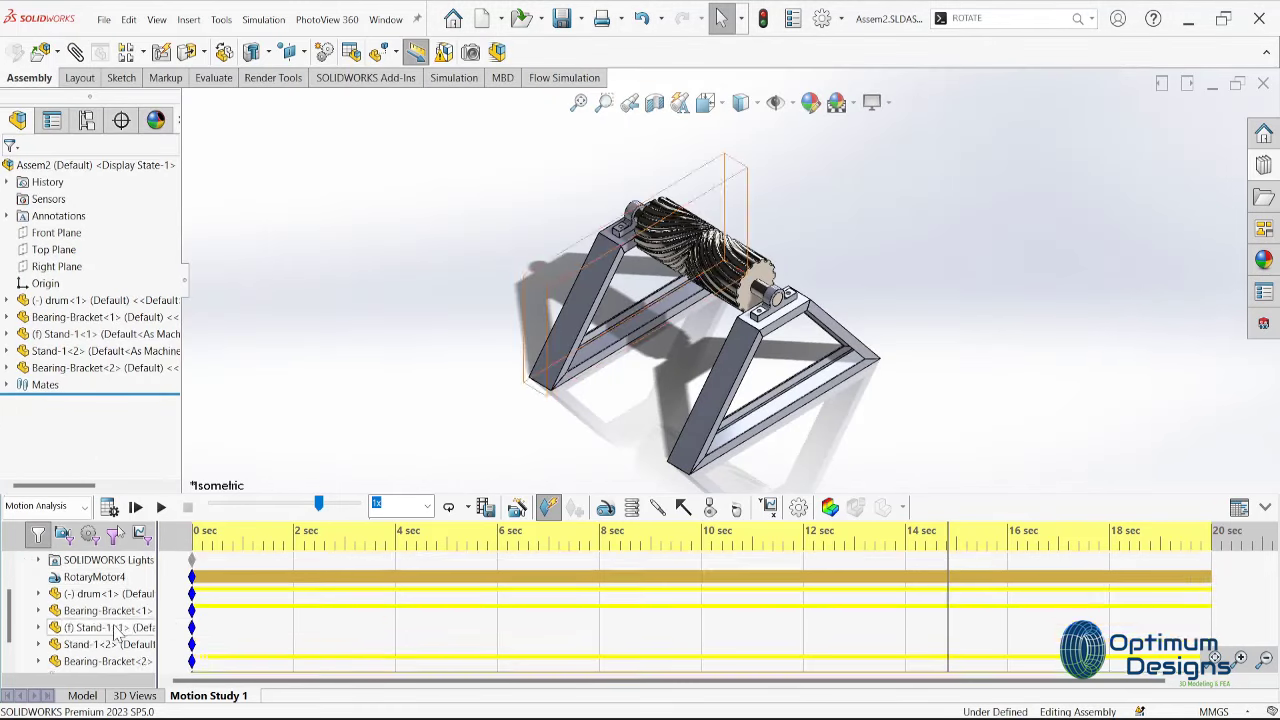
{"action": "scroll", "coordinate": [75, 650], "scroll_direction": "down", "scroll_amount": 1}
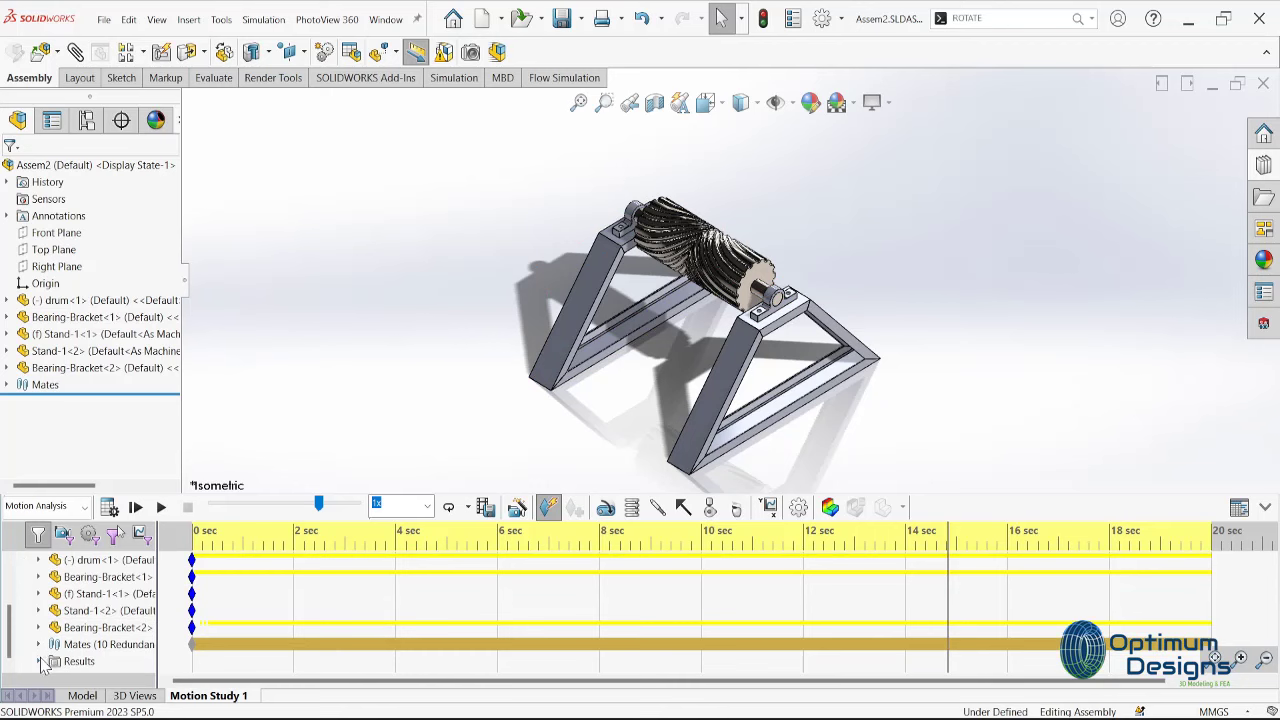
{"action": "left_click", "coordinate": [39, 661]}
{"action": "right_click", "coordinate": [112, 610]}
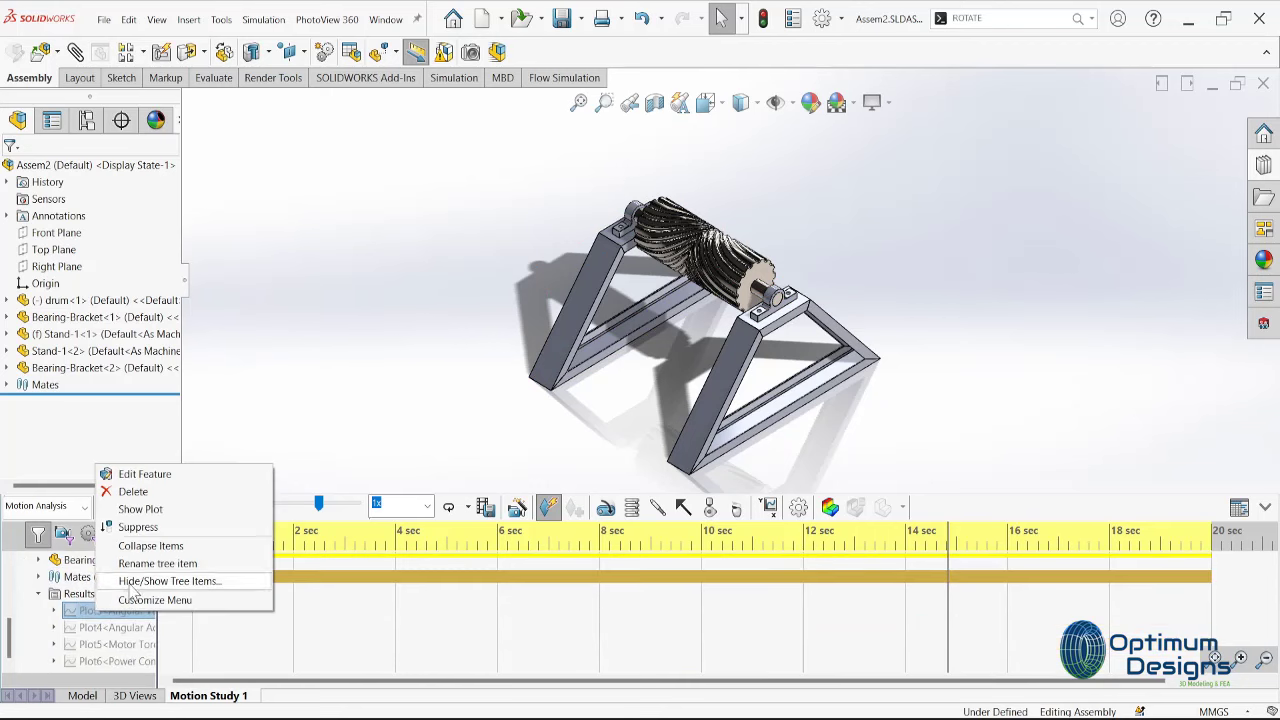
{"action": "left_click", "coordinate": [150, 510]}
{"action": "left_click_drag", "start_coordinate": [504, 214], "coordinate": [432, 116]}
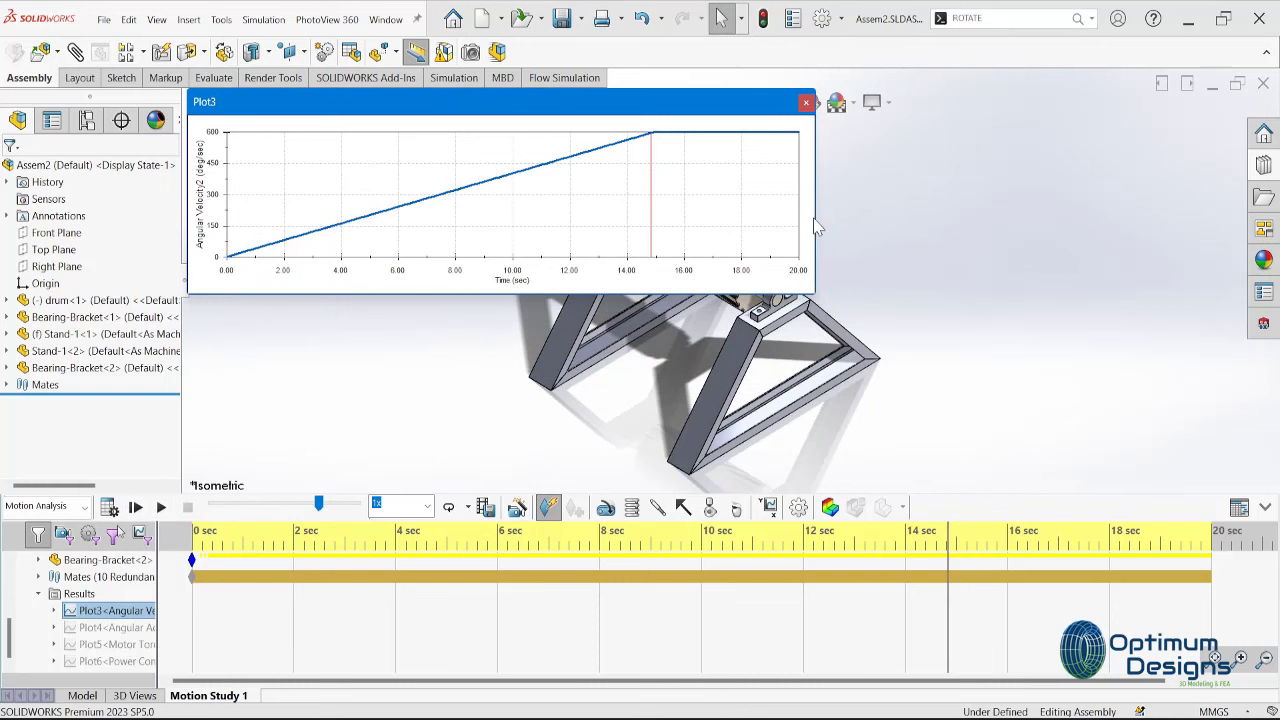
{"action": "left_click_drag", "start_coordinate": [804, 209], "coordinate": [691, 214]}
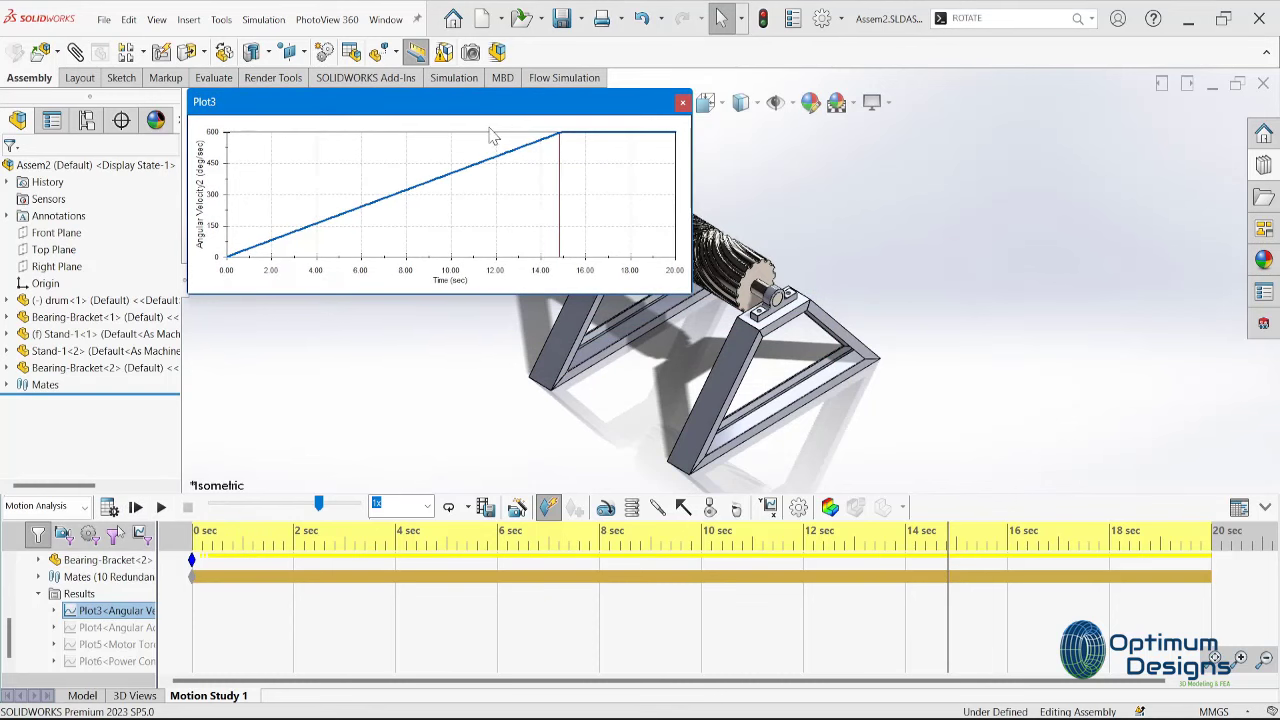
{"action": "right_click", "coordinate": [112, 627]}
{"action": "left_click", "coordinate": [172, 522]}
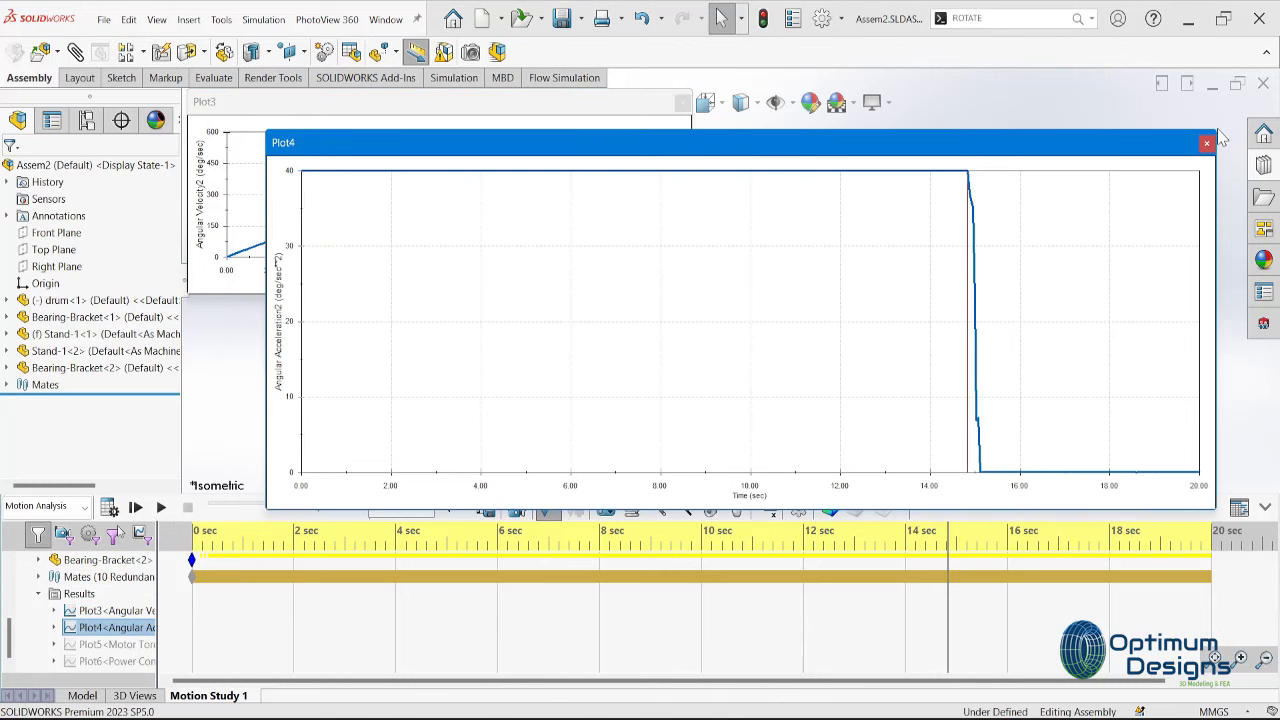
{"action": "left_click_drag", "start_coordinate": [1217, 127], "coordinate": [724, 297]}
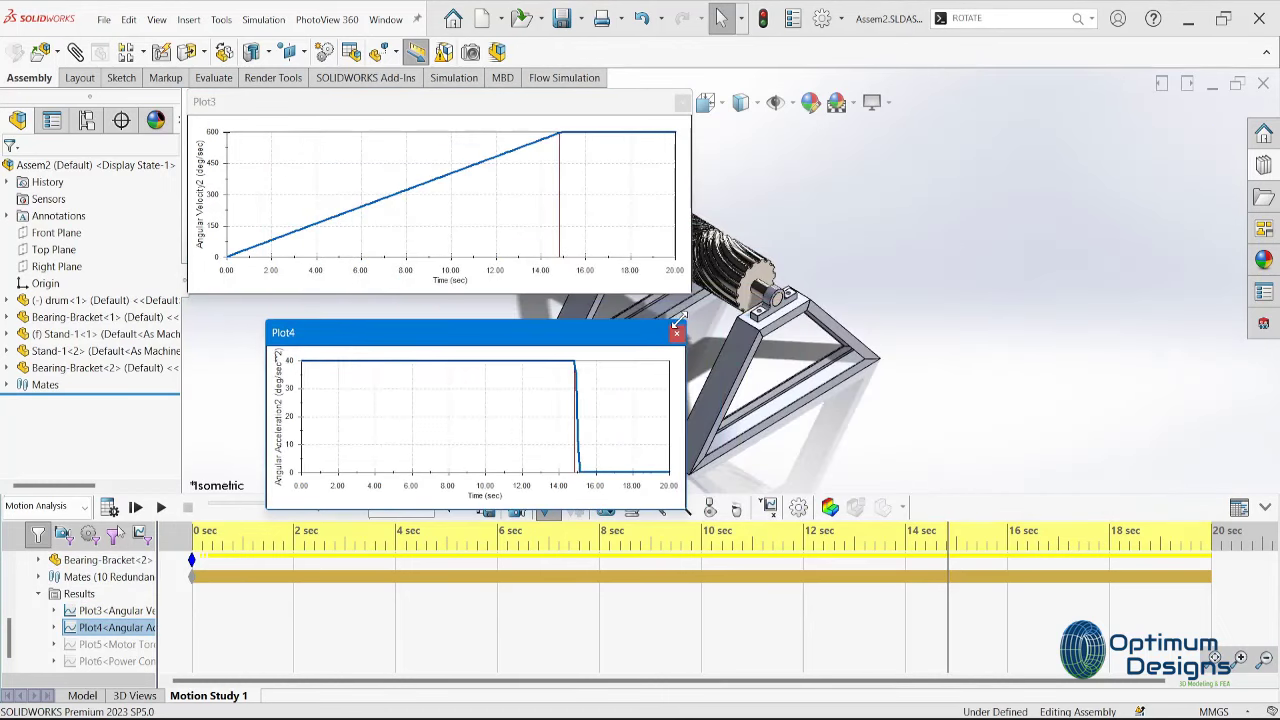
{"action": "left_click_drag", "start_coordinate": [575, 311], "coordinate": [493, 313]}
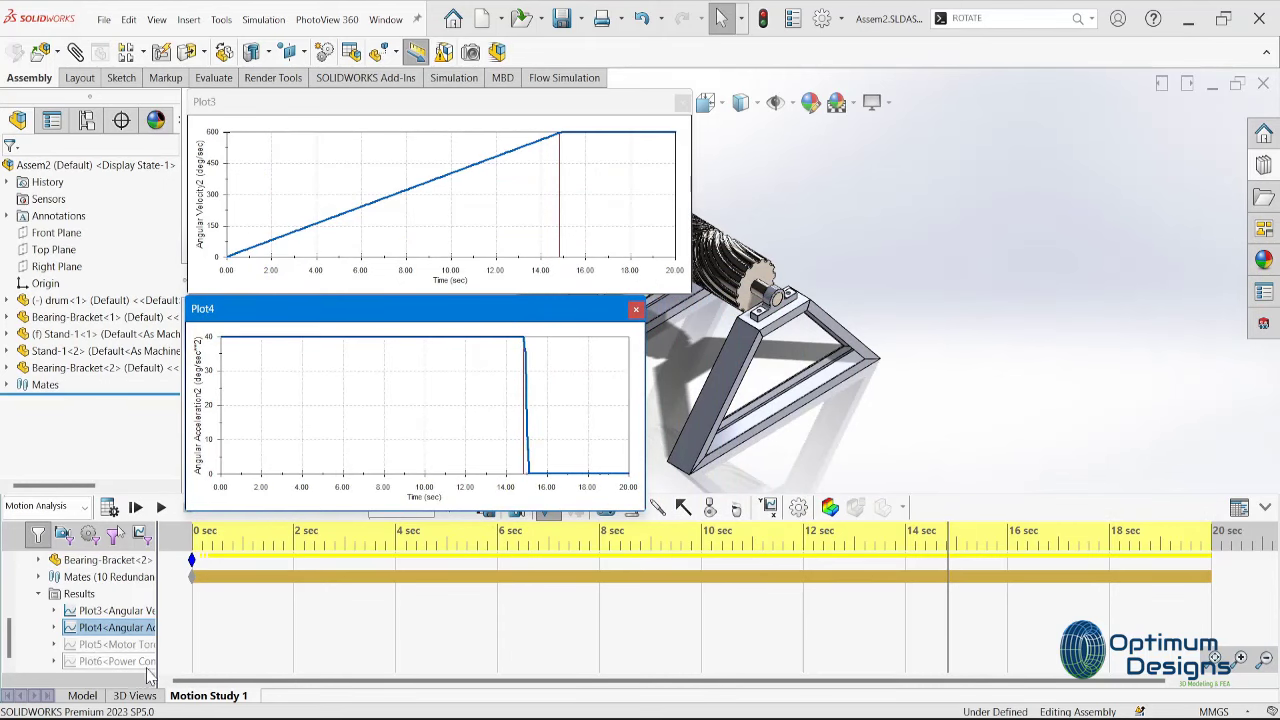
Reopen Plot5 and Plot6 and arrange them alongside the other plots
{"action": "right_click", "coordinate": [100, 644]}
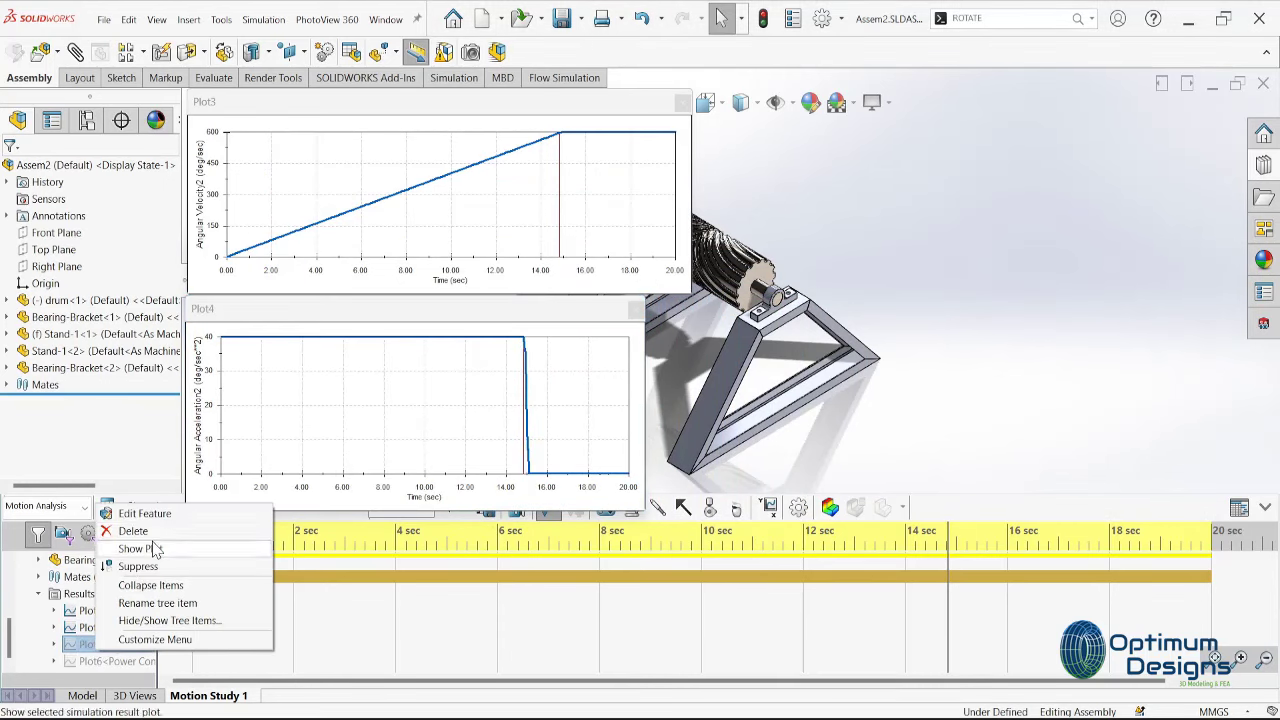
{"action": "left_click", "coordinate": [156, 549]}
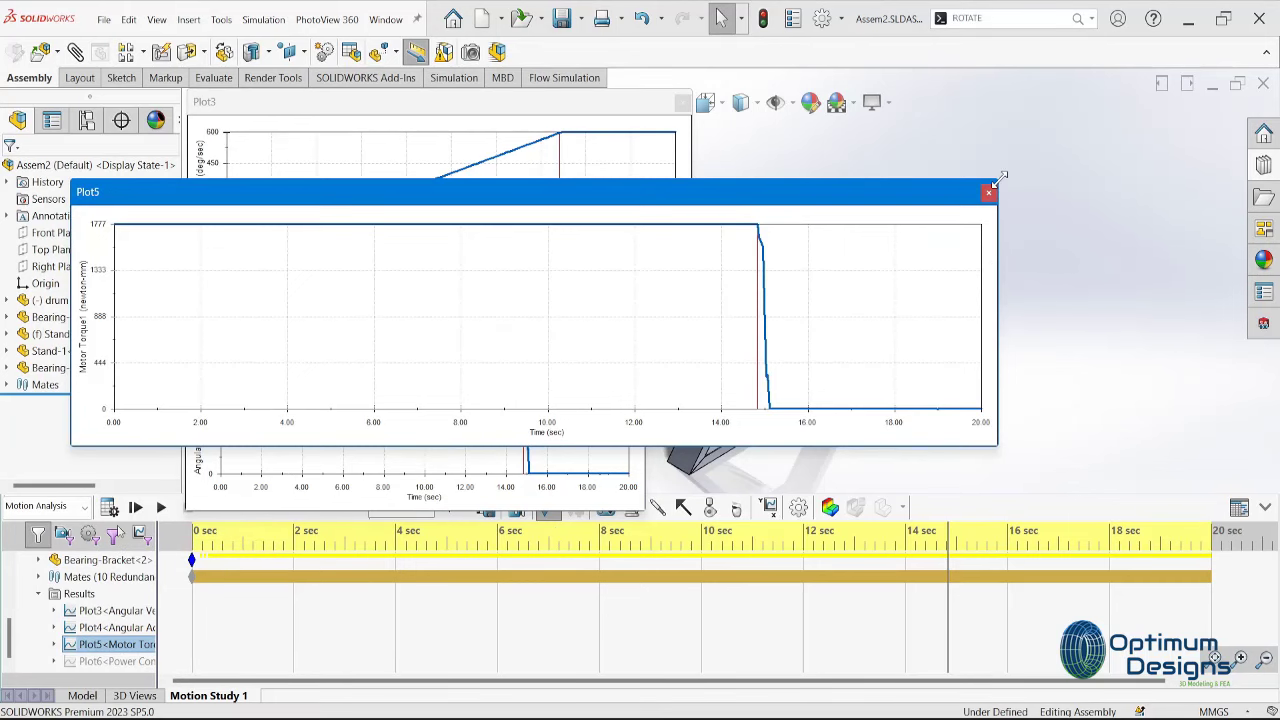
{"action": "mouse_move", "coordinate": [997, 180]}
{"action": "left_mouse_down"}
{"action": "mouse_move", "coordinate": [482, 268]}
{"action": "mouse_move", "coordinate": [519, 258]}
{"action": "left_mouse_up"}
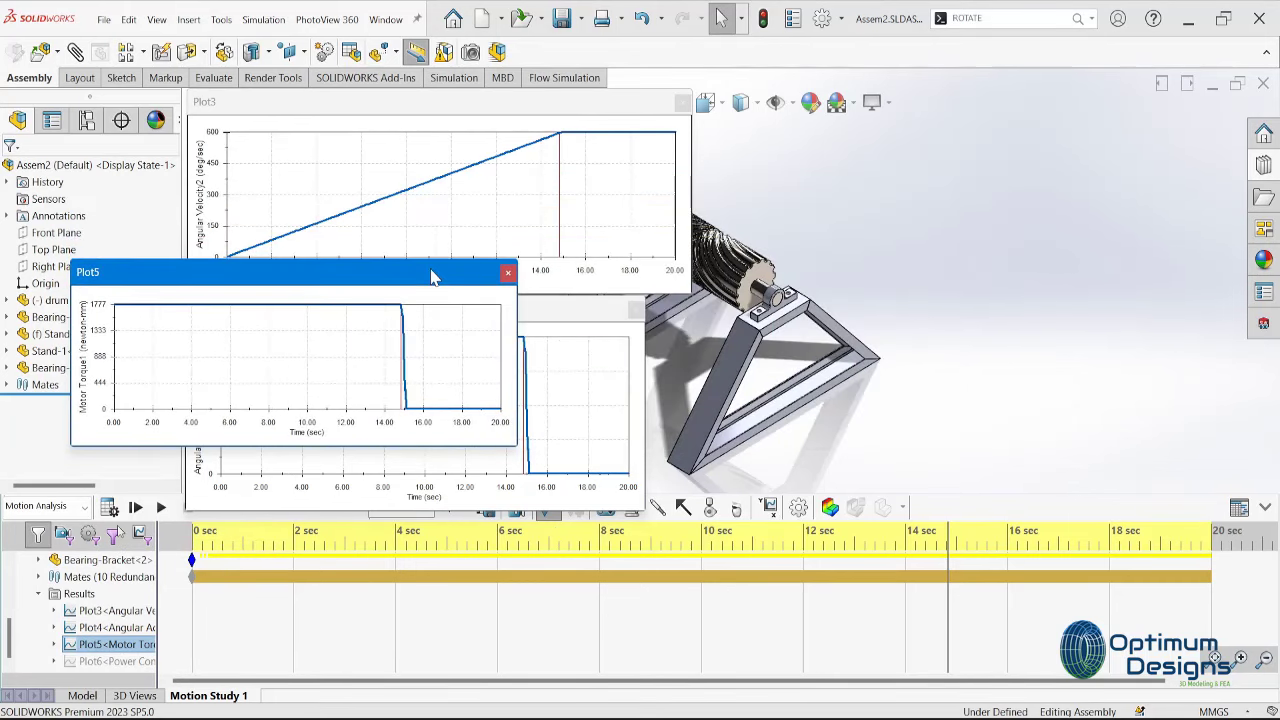
{"action": "mouse_move", "coordinate": [432, 277]}
{"action": "left_mouse_down"}
{"action": "mouse_move", "coordinate": [1029, 339]}
{"action": "mouse_move", "coordinate": [1021, 358]}
{"action": "mouse_move", "coordinate": [1015, 331]}
{"action": "left_mouse_up"}
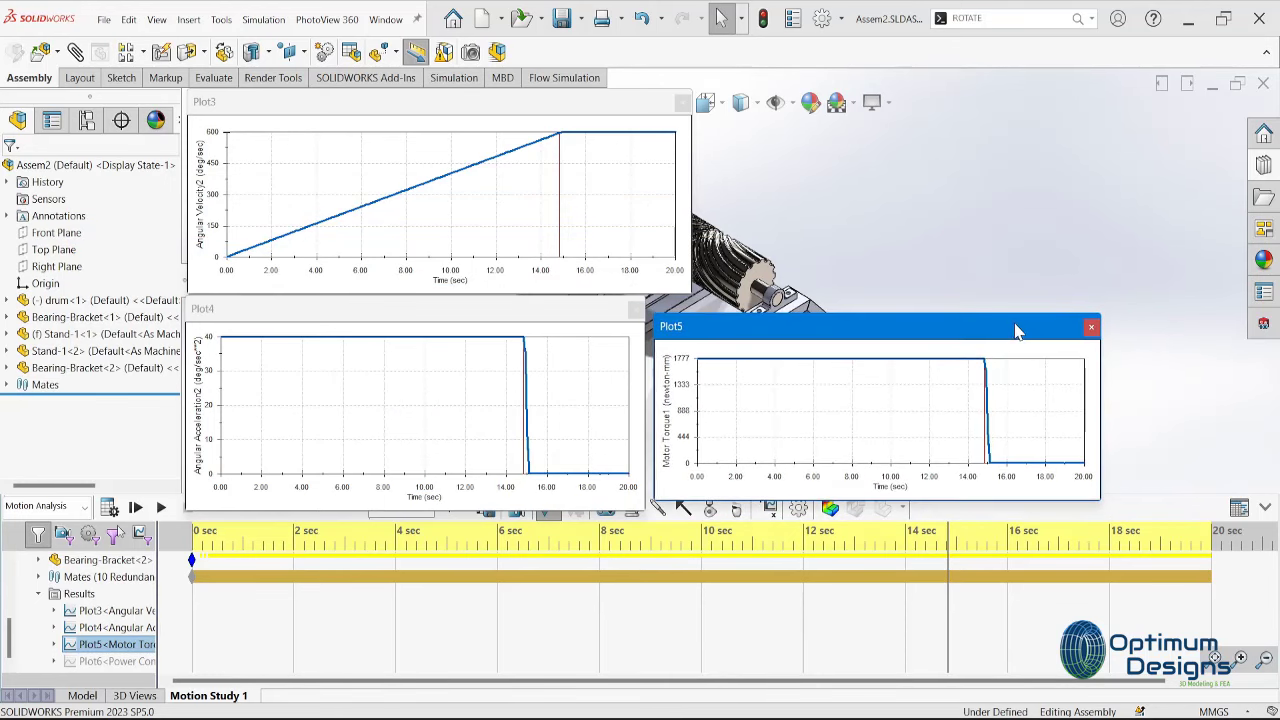
{"action": "right_click", "coordinate": [93, 665]}
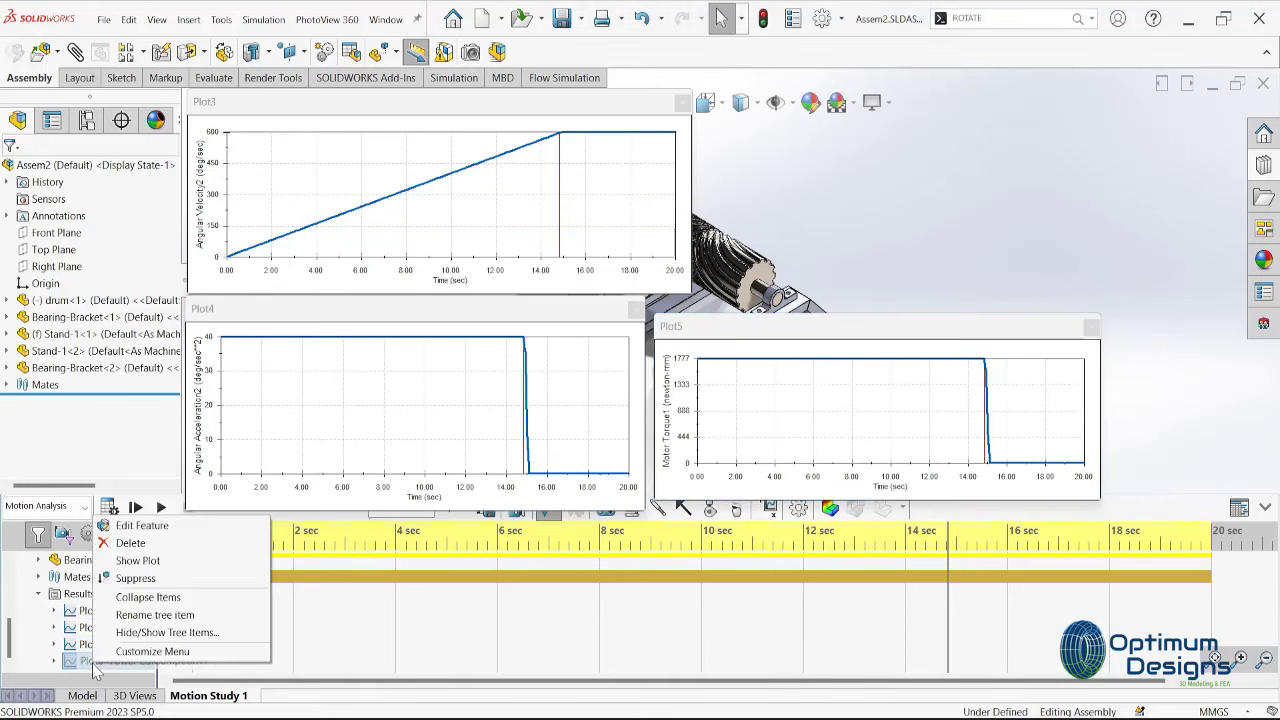
{"action": "left_click", "coordinate": [137, 560]}
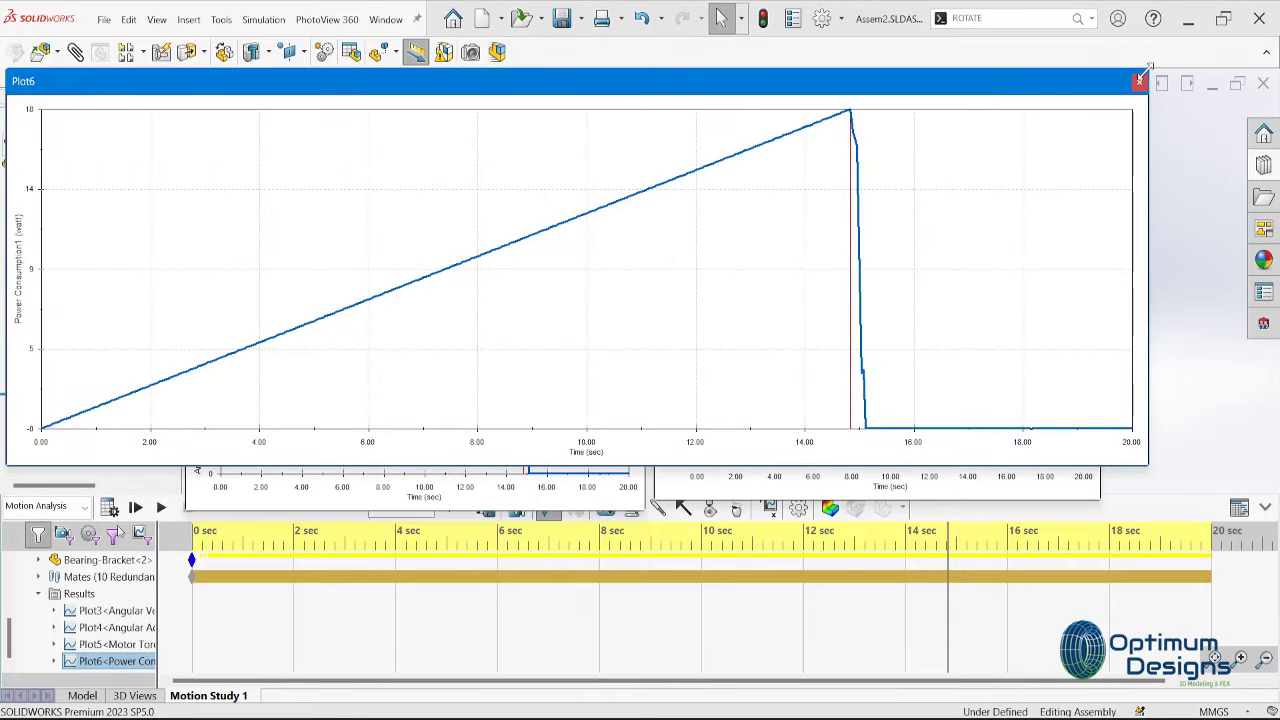
{"action": "left_click_drag", "start_coordinate": [1148, 67], "coordinate": [633, 177]}
{"action": "mouse_move", "coordinate": [555, 199]}
{"action": "left_mouse_down"}
{"action": "mouse_move", "coordinate": [1188, 103]}
{"action": "mouse_move", "coordinate": [1178, 99]}
{"action": "left_mouse_up"}
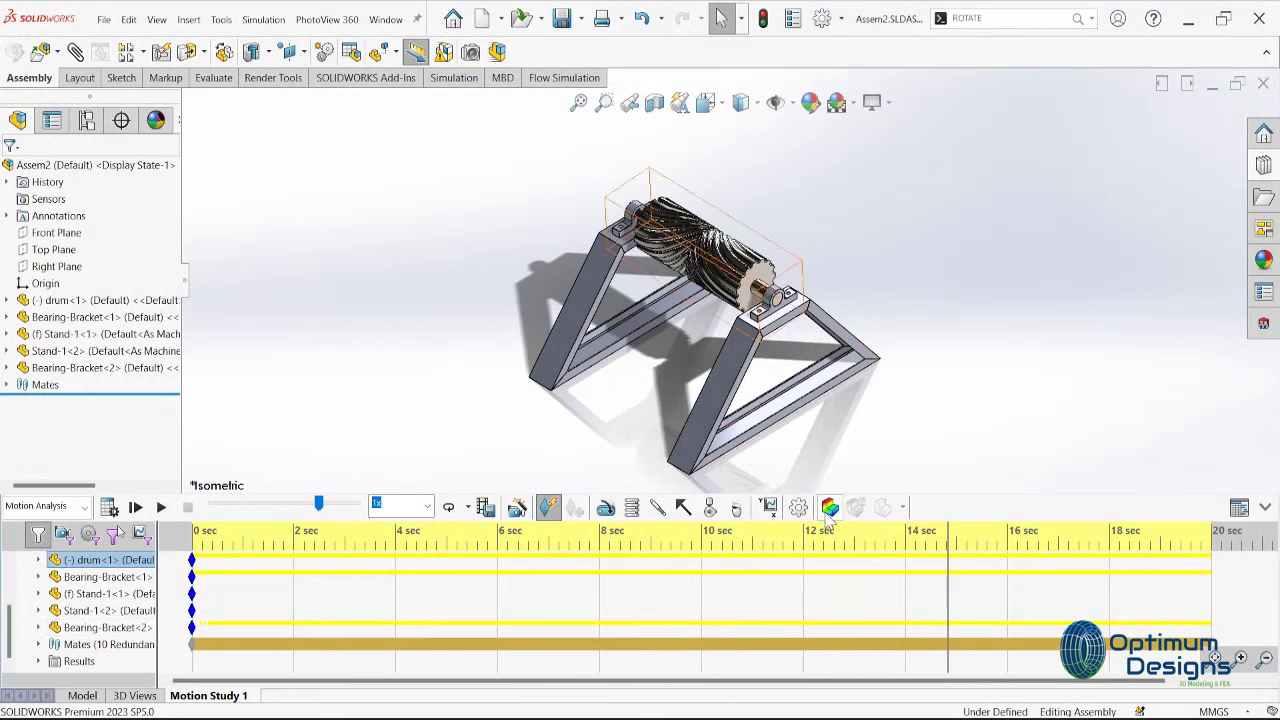
Set up a drum<1> stress simulation from 14.84 s to 18 s with coarse mesh density
{"action": "left_click", "coordinate": [830, 508]}
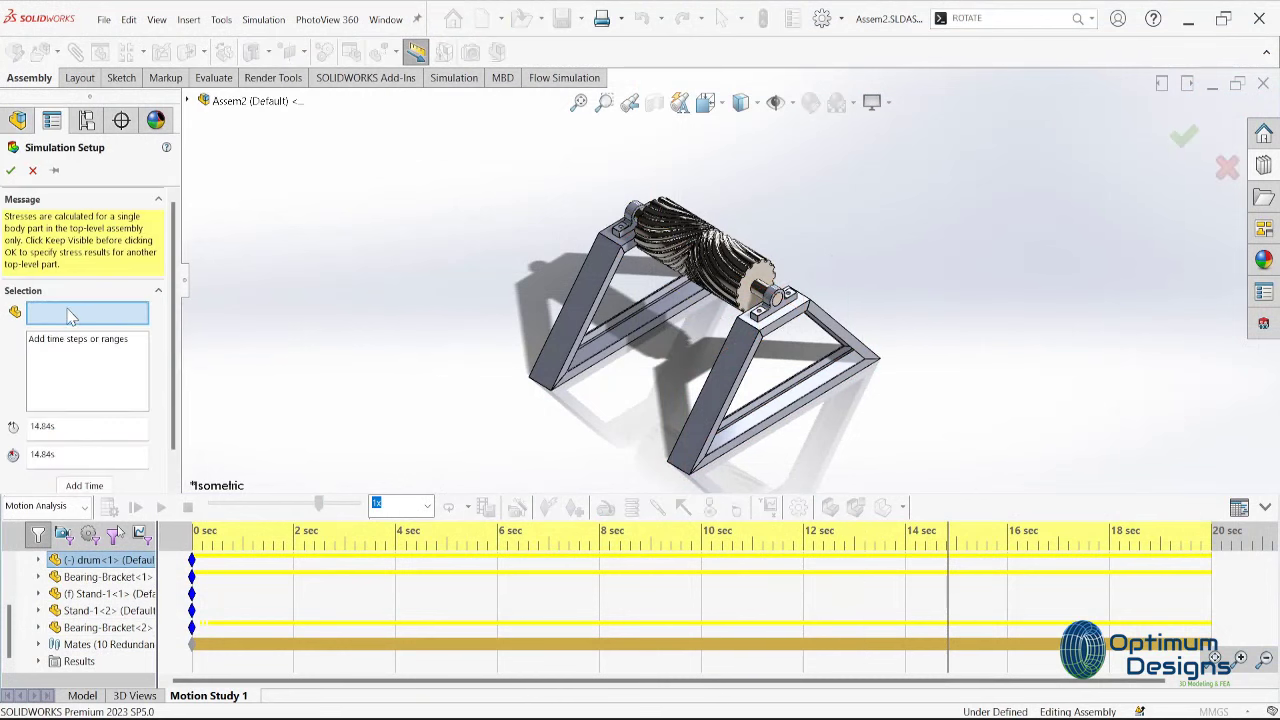
{"action": "left_click", "coordinate": [755, 293]}
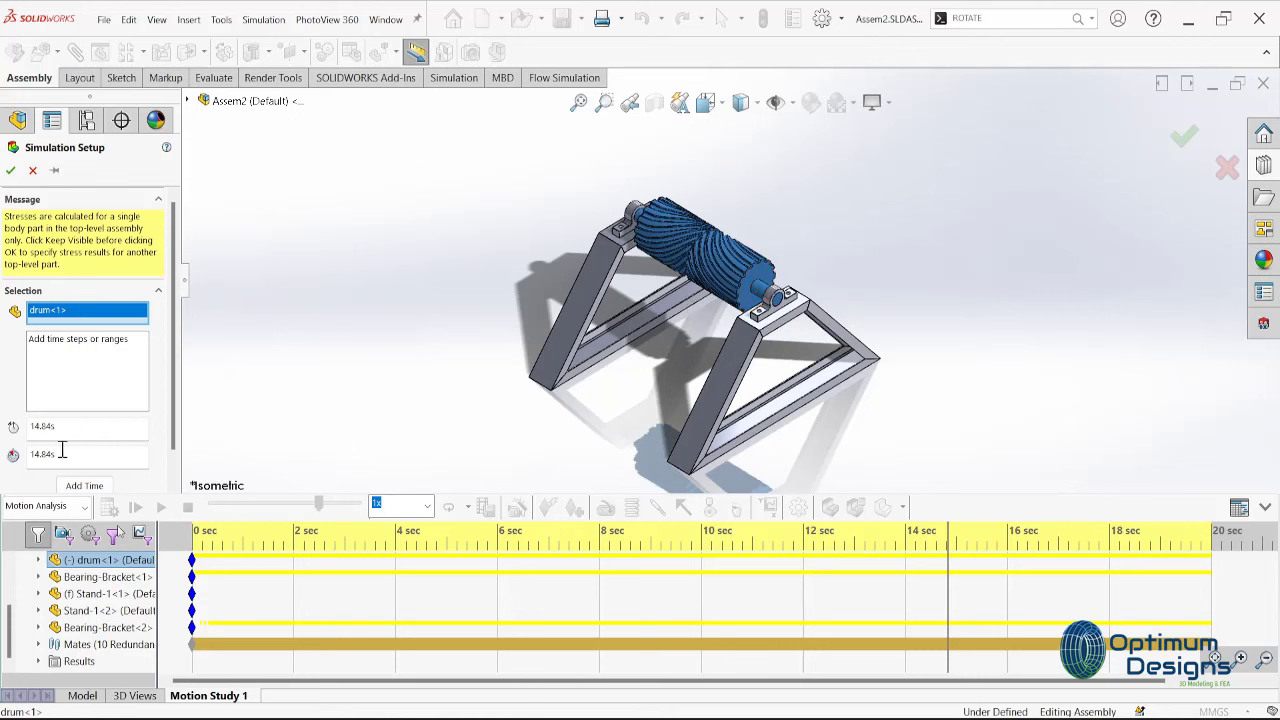
{"action": "mouse_move", "coordinate": [73, 426]}
{"action": "left_mouse_down"}
{"action": "mouse_move", "coordinate": [25, 426]}
{"action": "mouse_move", "coordinate": [4, 458]}
{"action": "left_mouse_up"}
{"action": "type", "text": "18"}
{"action": "left_click", "coordinate": [93, 485]}
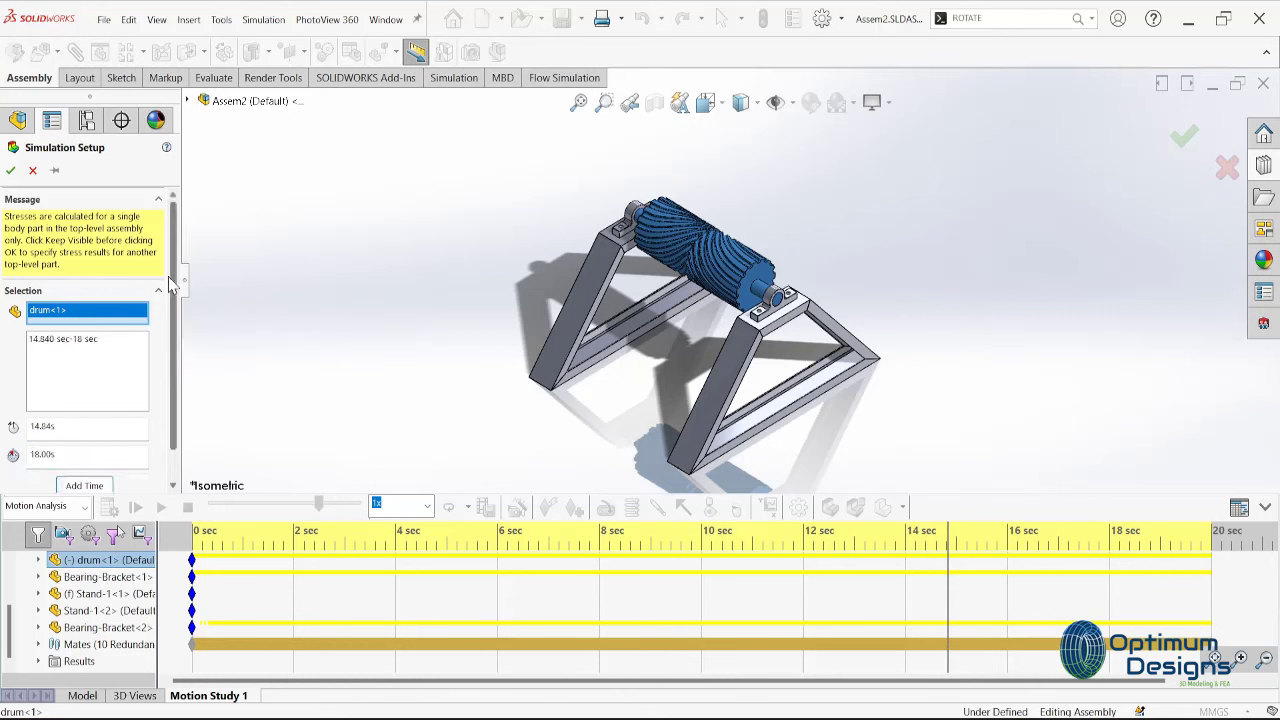
{"action": "scroll", "coordinate": [130, 300], "scroll_direction": "down", "scroll_amount": 1}
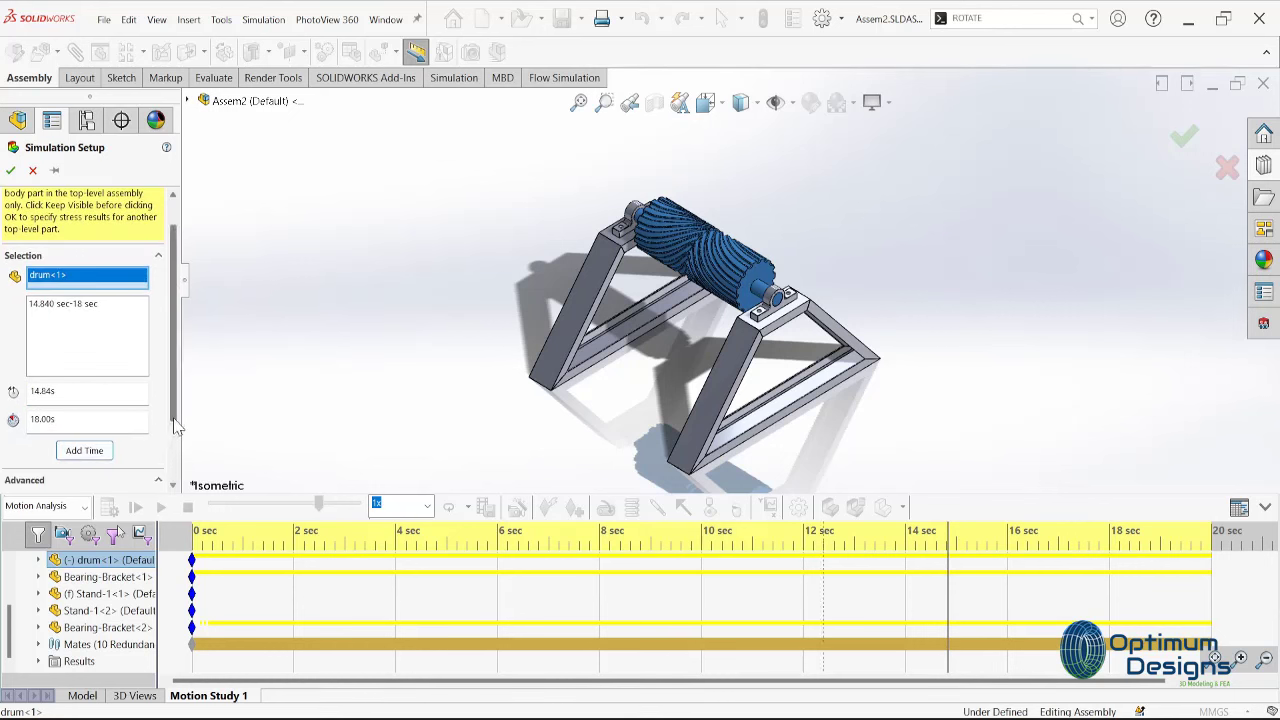
{"action": "left_click", "coordinate": [158, 480]}
{"action": "left_click_drag", "start_coordinate": [87, 432], "coordinate": [36, 432]}
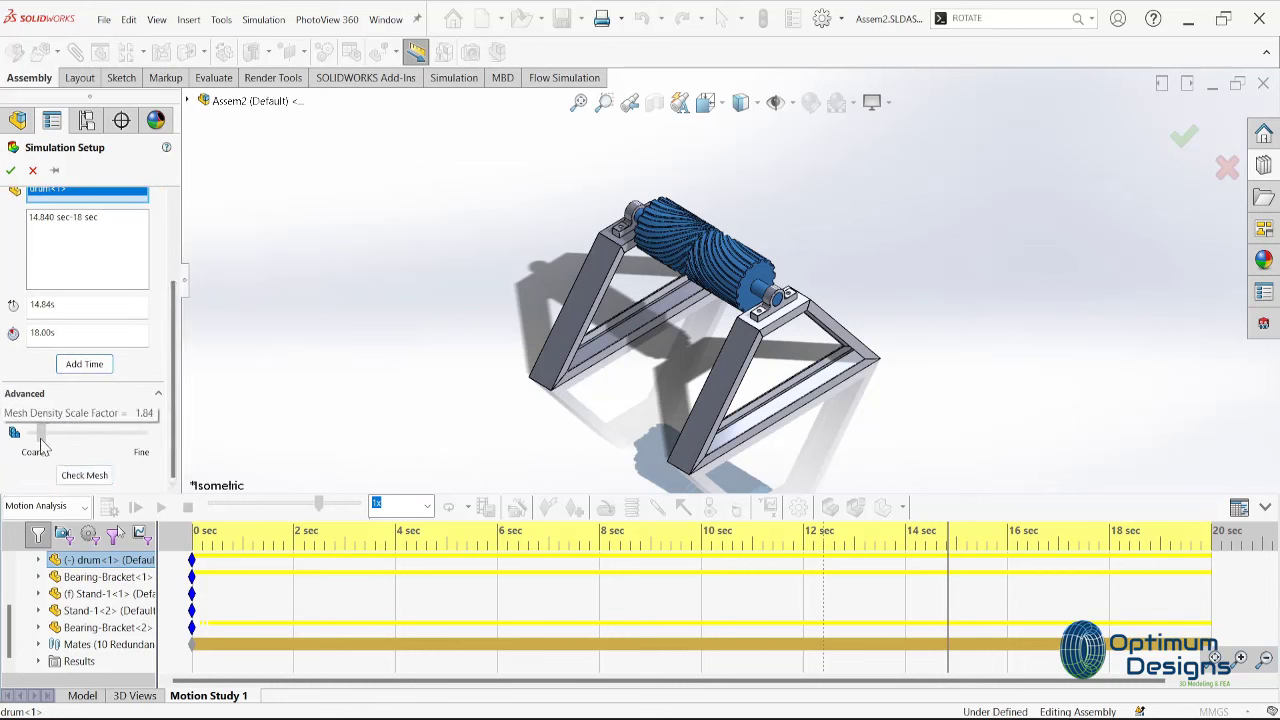
{"action": "left_click", "coordinate": [10, 172]}
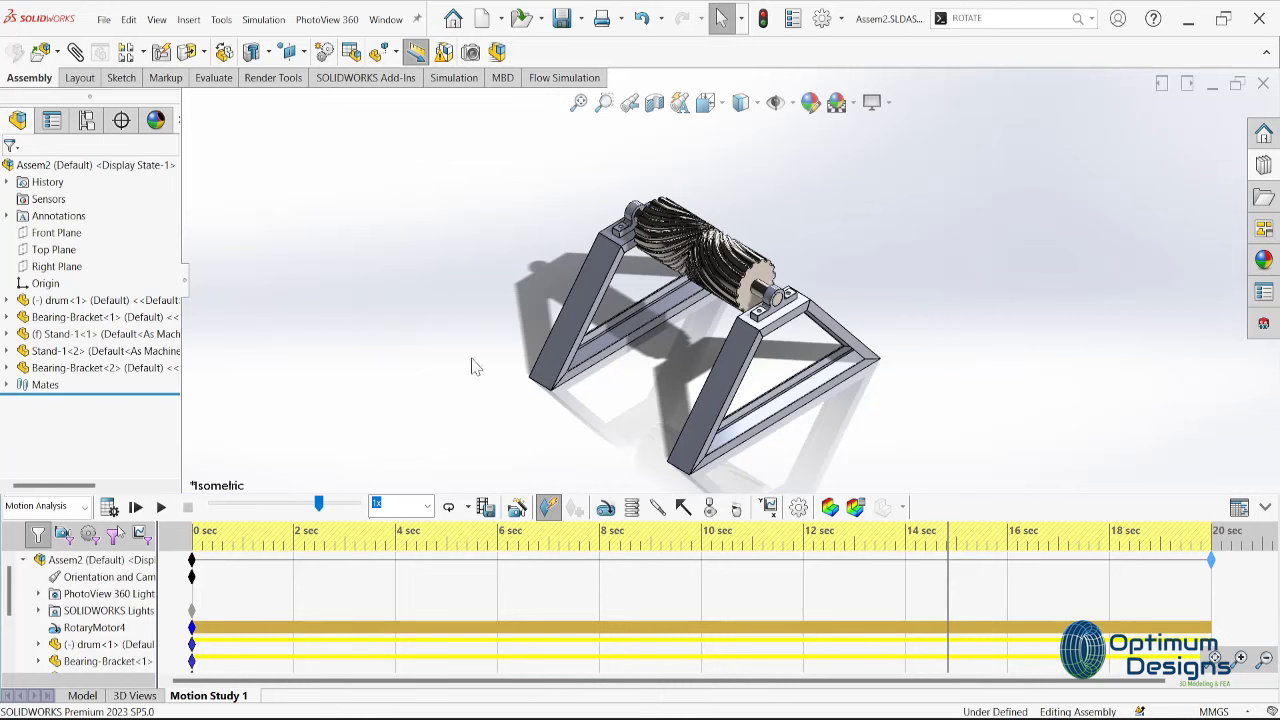
Suppress the prompt for this session and calculate the motion study to produce factor-of-safety results
{"action": "left_click", "coordinate": [866, 510]}
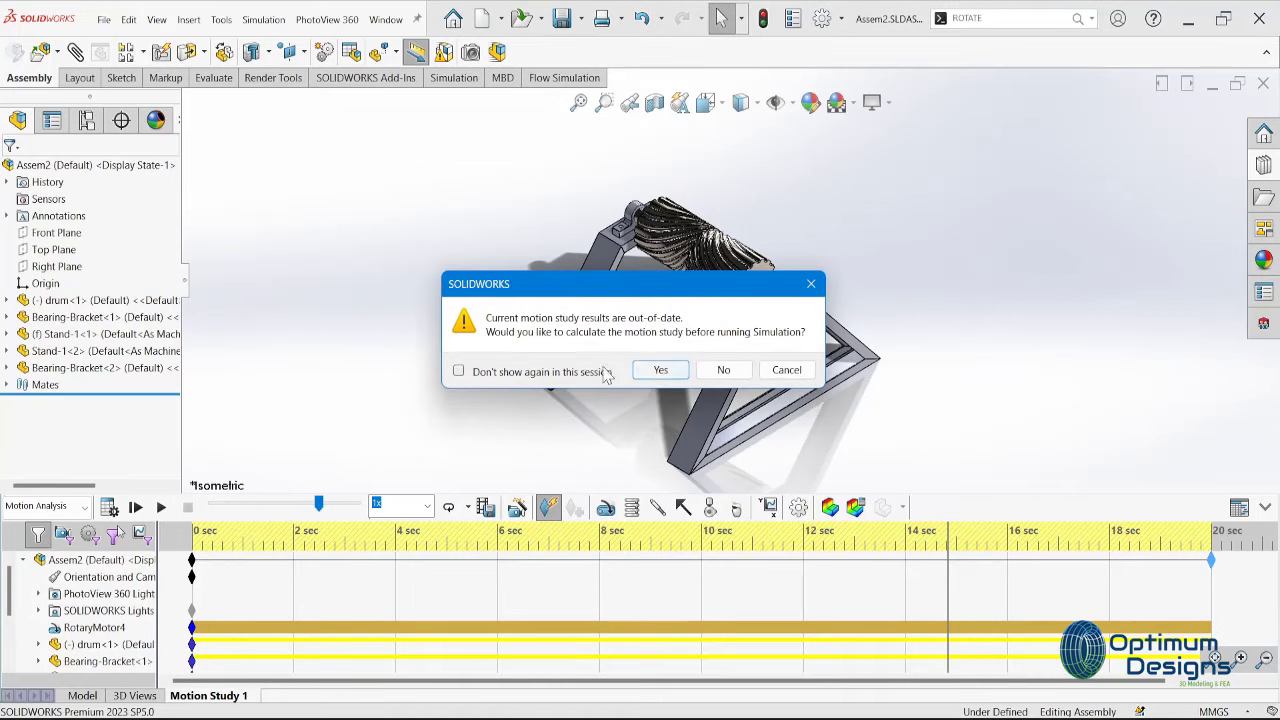
{"action": "left_click", "coordinate": [558, 372]}
{"action": "left_click", "coordinate": [662, 370]}
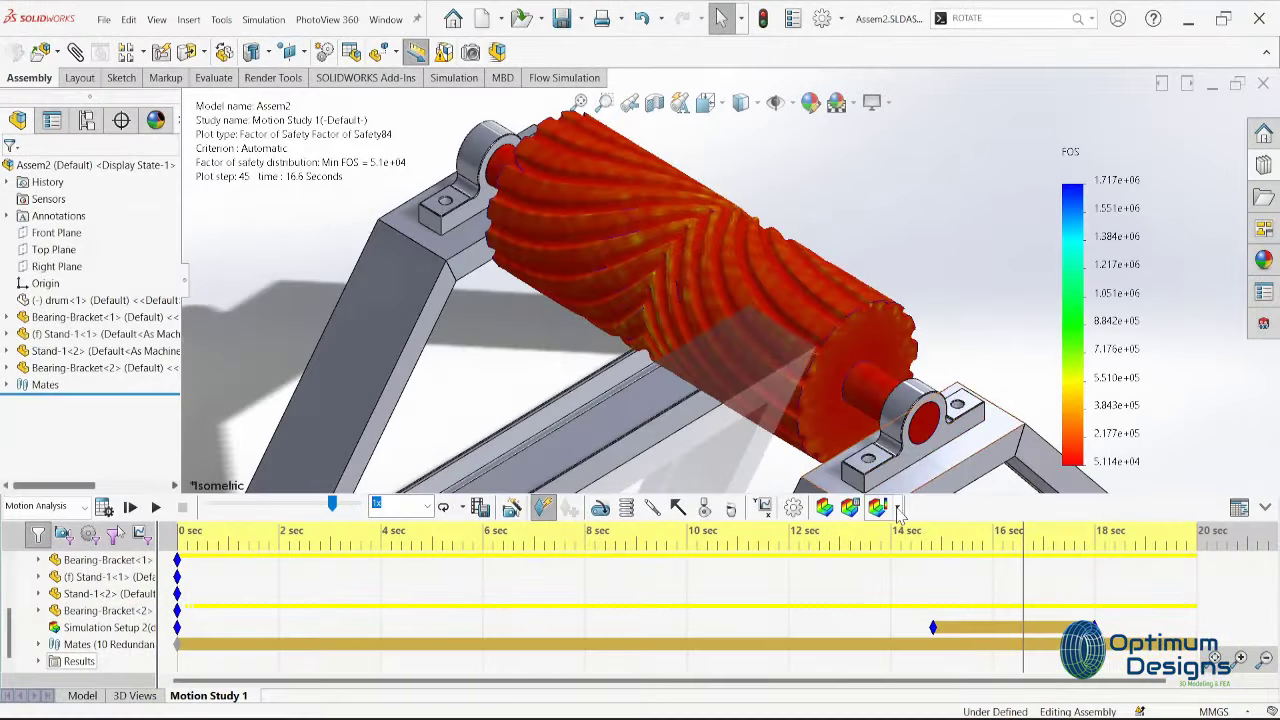
Show the drum's displacement plot at about 15 s with the whole drum in view
{"action": "left_click", "coordinate": [904, 514]}
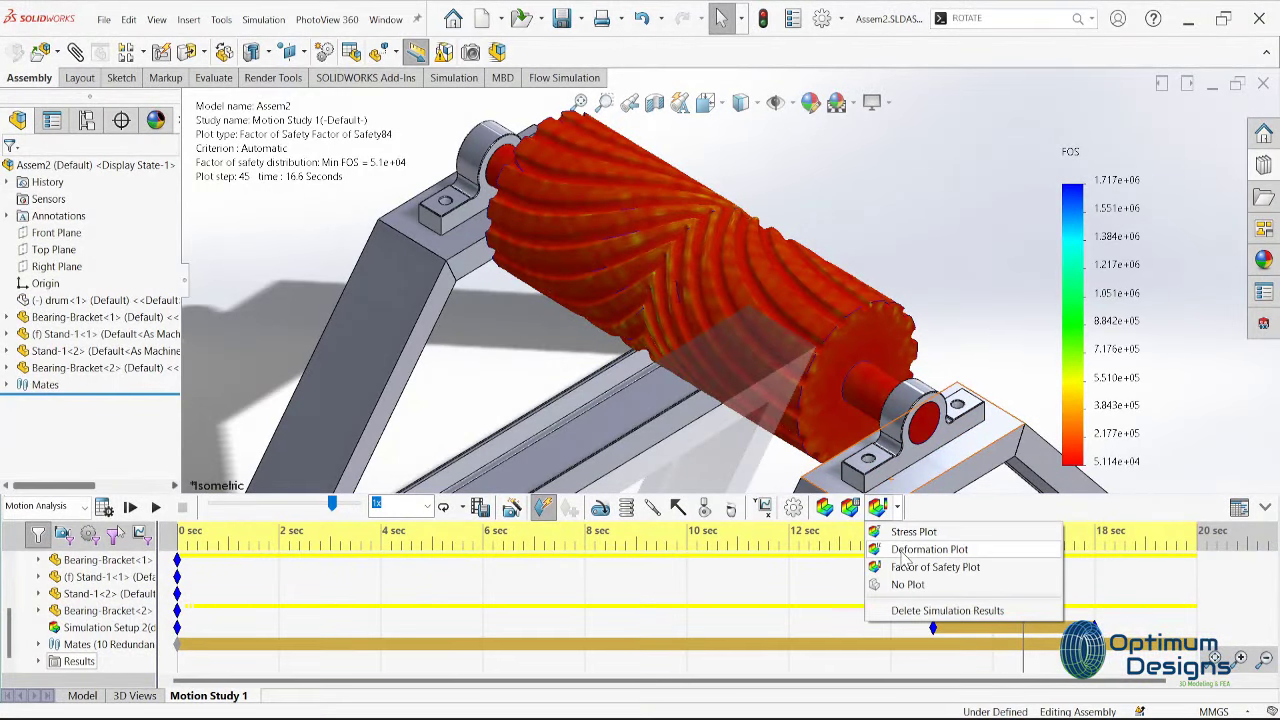
{"action": "left_click", "coordinate": [904, 560]}
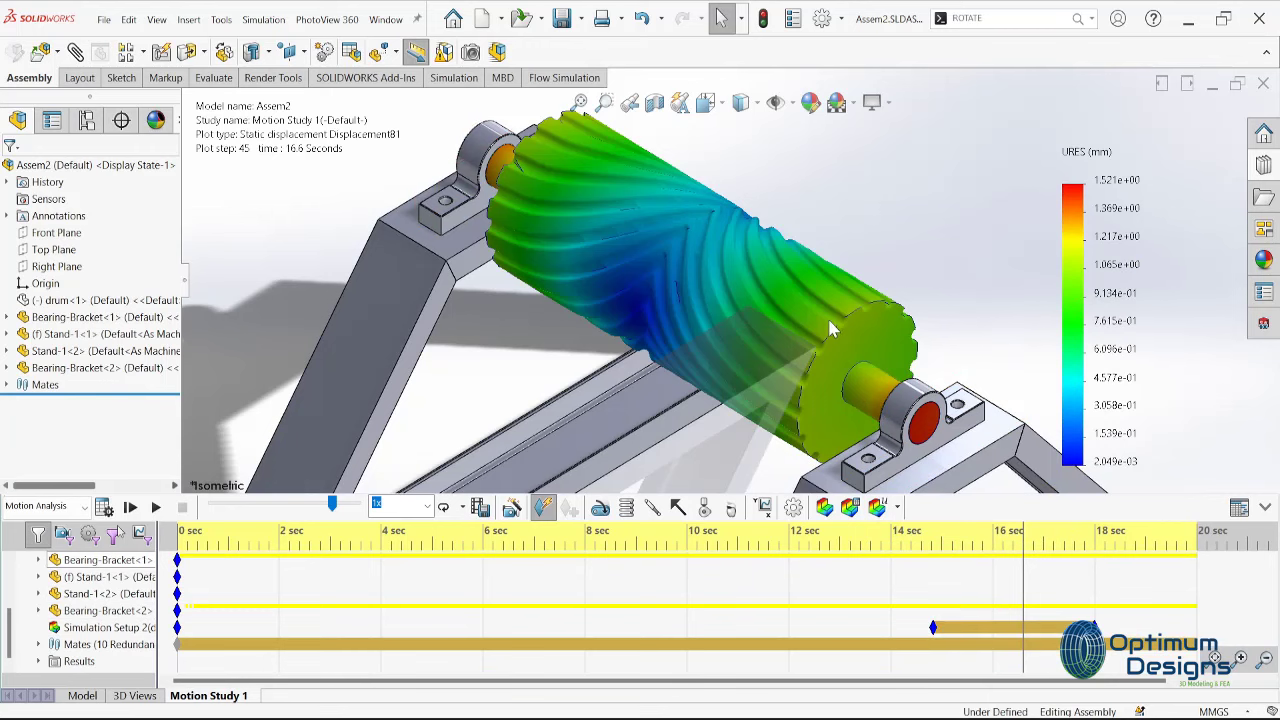
{"action": "middle_click_drag", "start_coordinate": [830, 313], "coordinate": [814, 285], "text": "ctrl"}
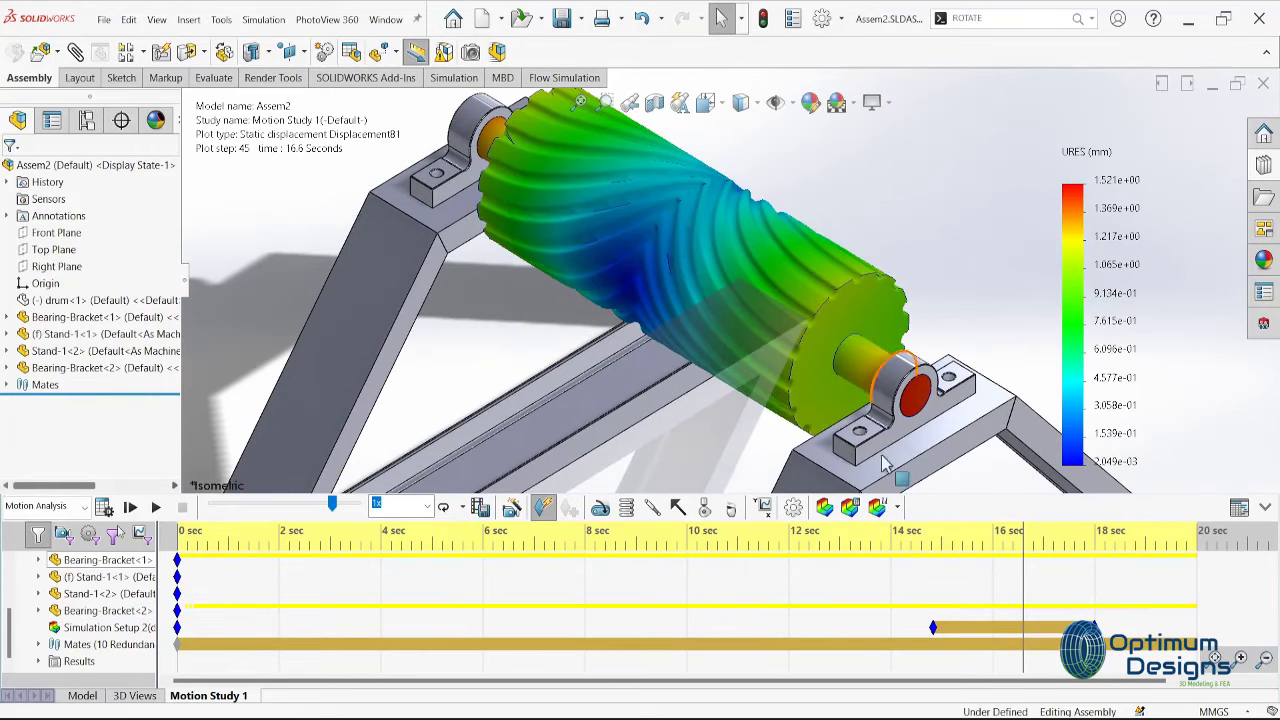
{"action": "left_click", "coordinate": [941, 632]}
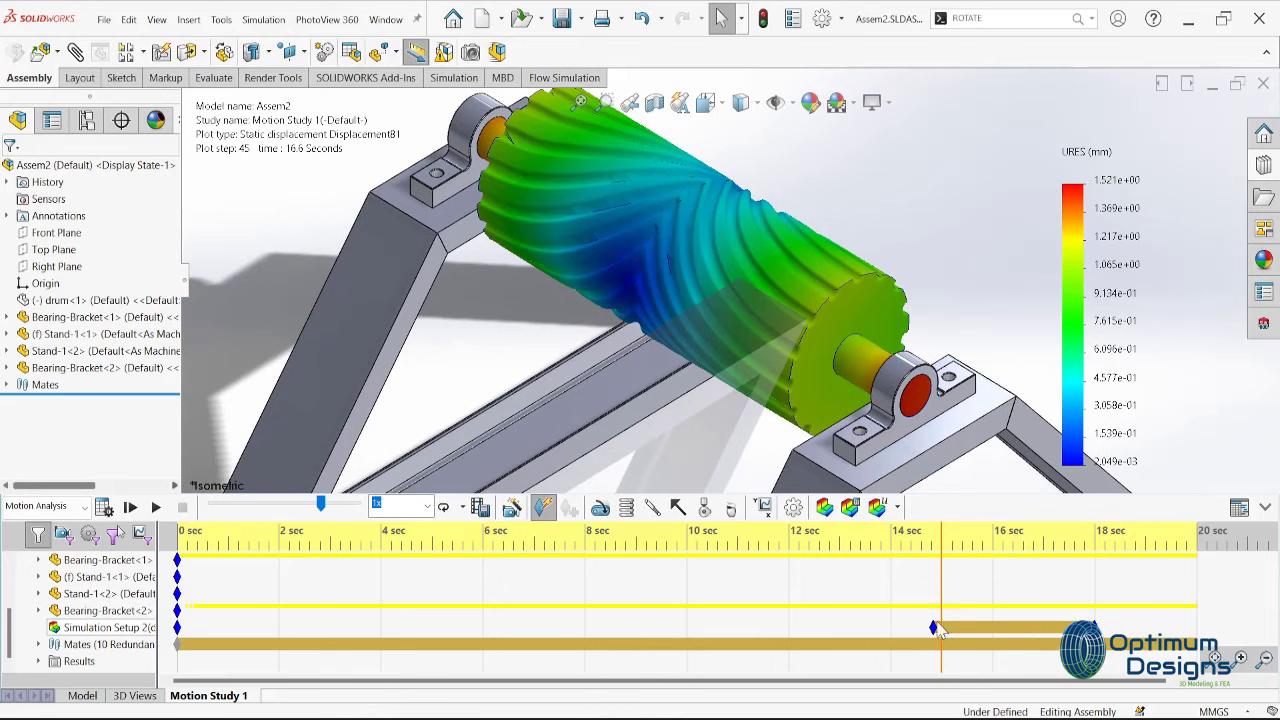
{"action": "scroll", "coordinate": [690, 318], "scroll_direction": "down", "scroll_amount": 5}
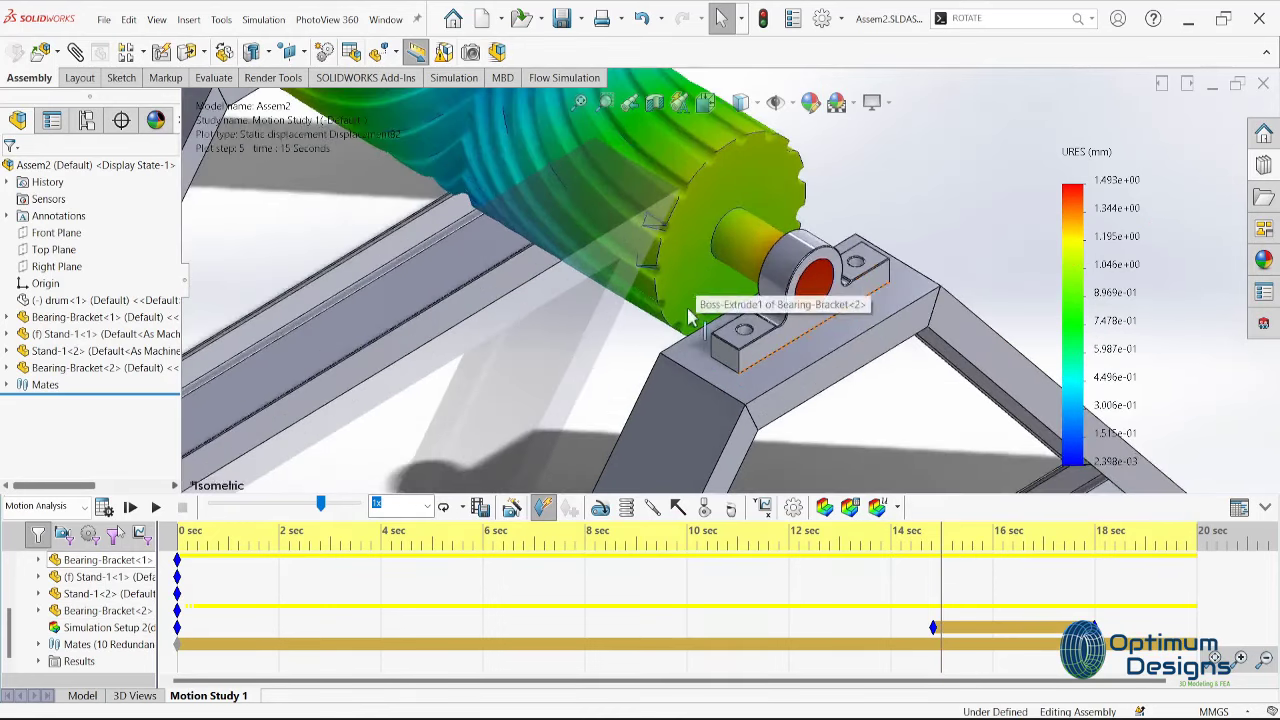
{"action": "middle_click_drag", "start_coordinate": [690, 318], "coordinate": [750, 440]}
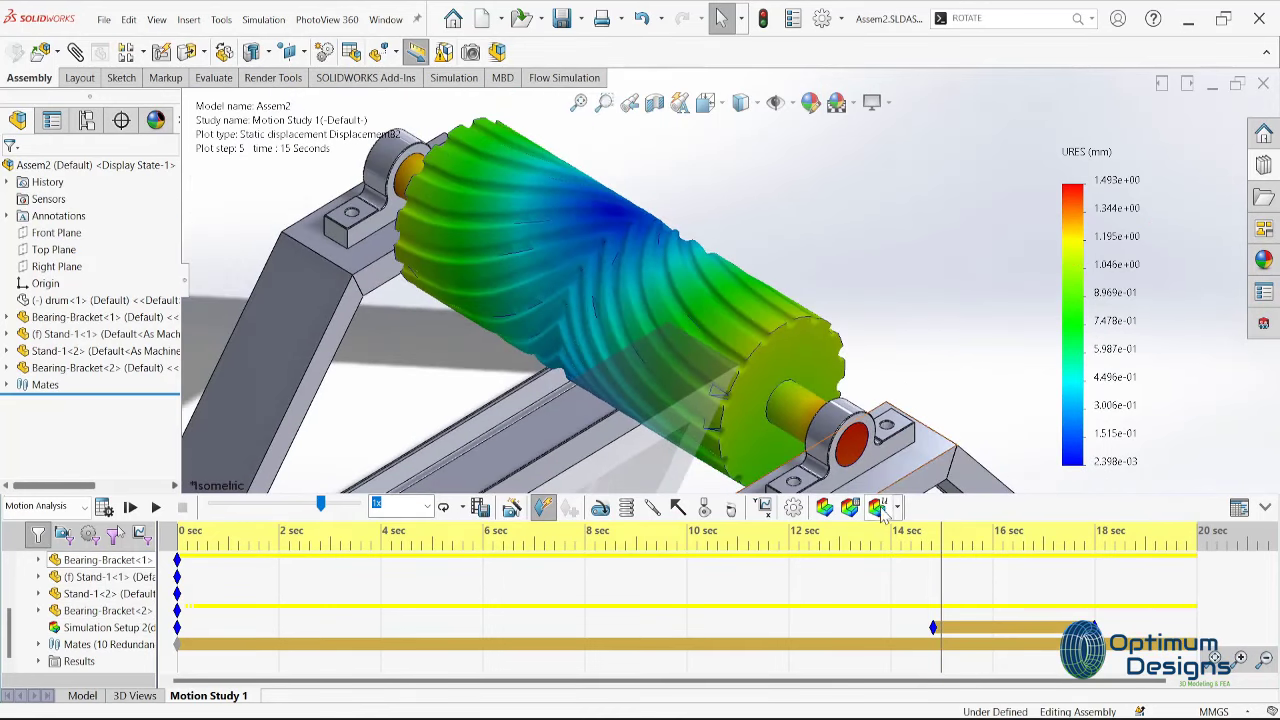
Switch to the von Mises stress plot at 14.88 s and zoom in on the shaft end
{"action": "left_click", "coordinate": [883, 510]}
{"action": "left_click", "coordinate": [908, 536]}
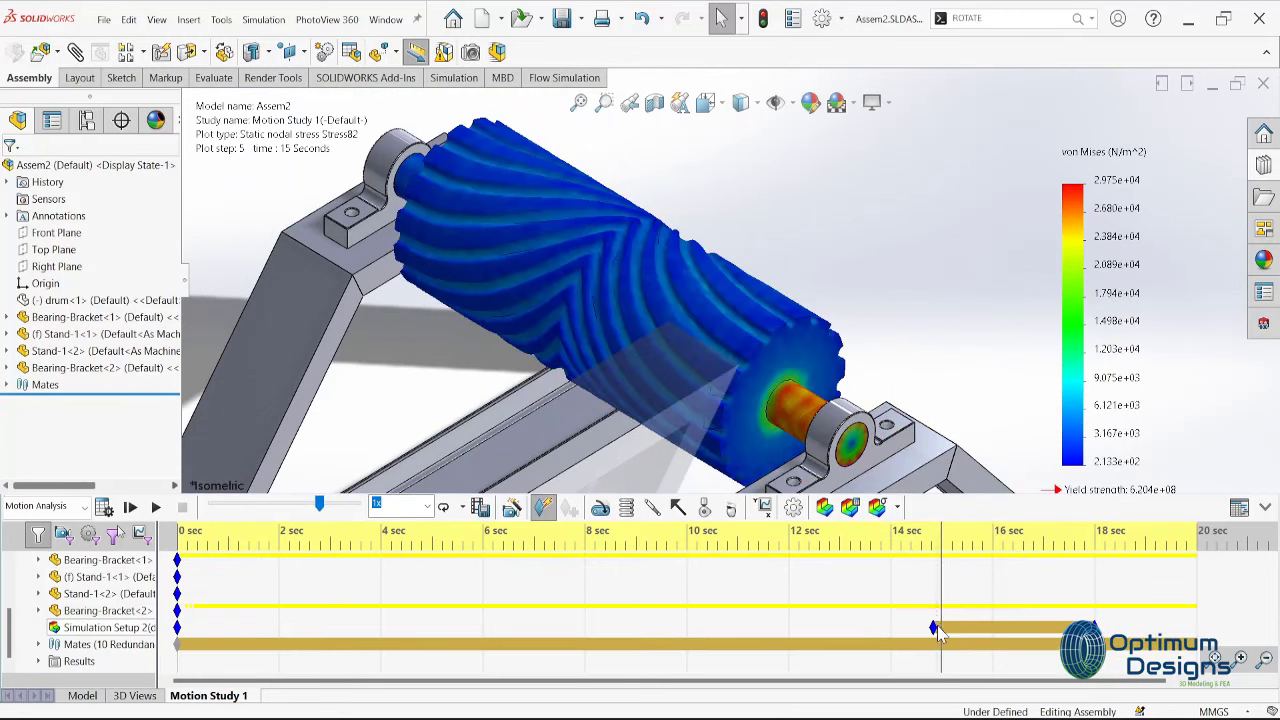
{"action": "left_click", "coordinate": [937, 625]}
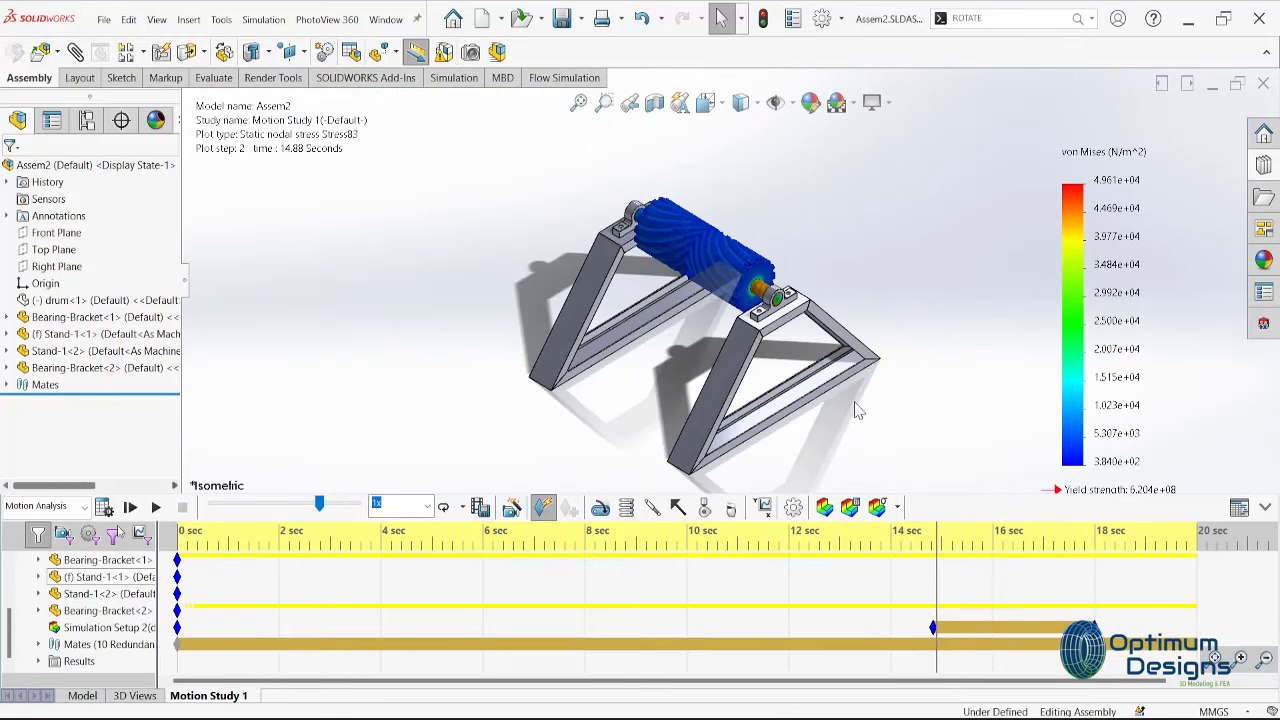
{"action": "scroll", "coordinate": [760, 300], "scroll_direction": "down", "scroll_amount": 3}
{"action": "scroll", "coordinate": [720, 320], "scroll_direction": "down", "scroll_amount": 3}
{"action": "scroll", "coordinate": [683, 336], "scroll_direction": "down", "scroll_amount": 3}
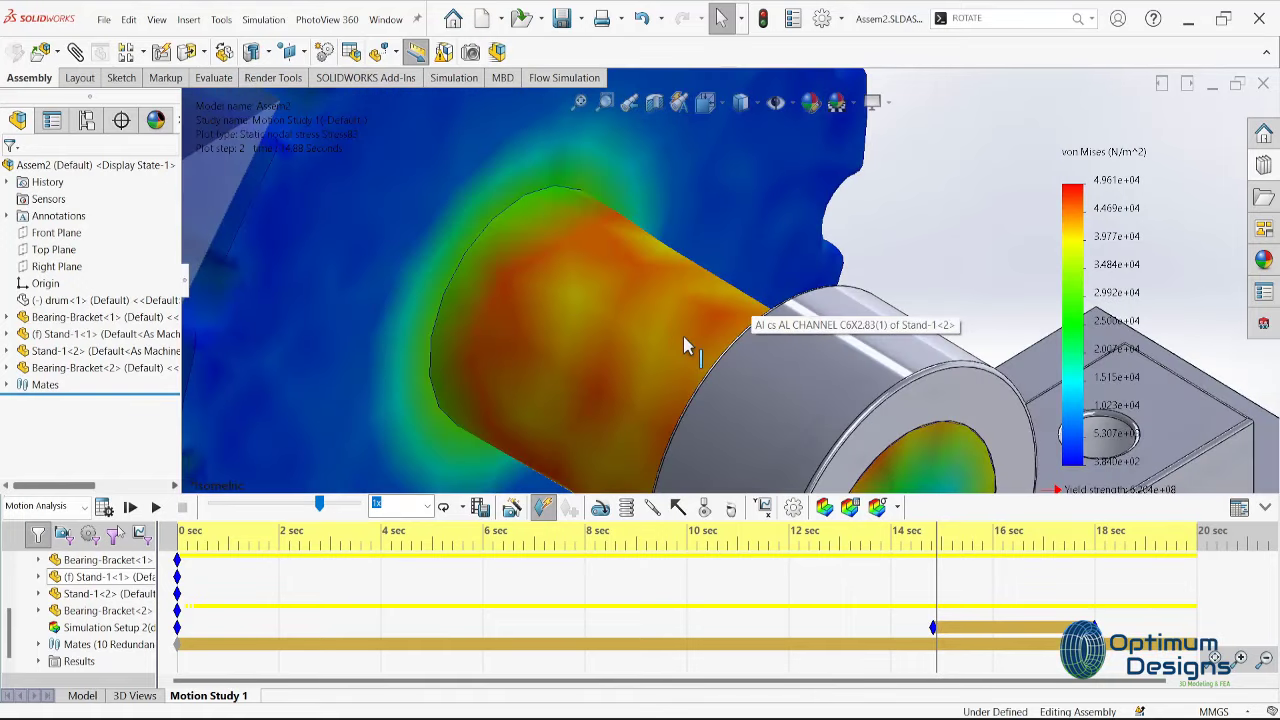
{"action": "scroll", "coordinate": [683, 336], "scroll_direction": "up", "scroll_amount": 2}
{"action": "scroll", "coordinate": [679, 325], "scroll_direction": "up", "scroll_amount": 1}
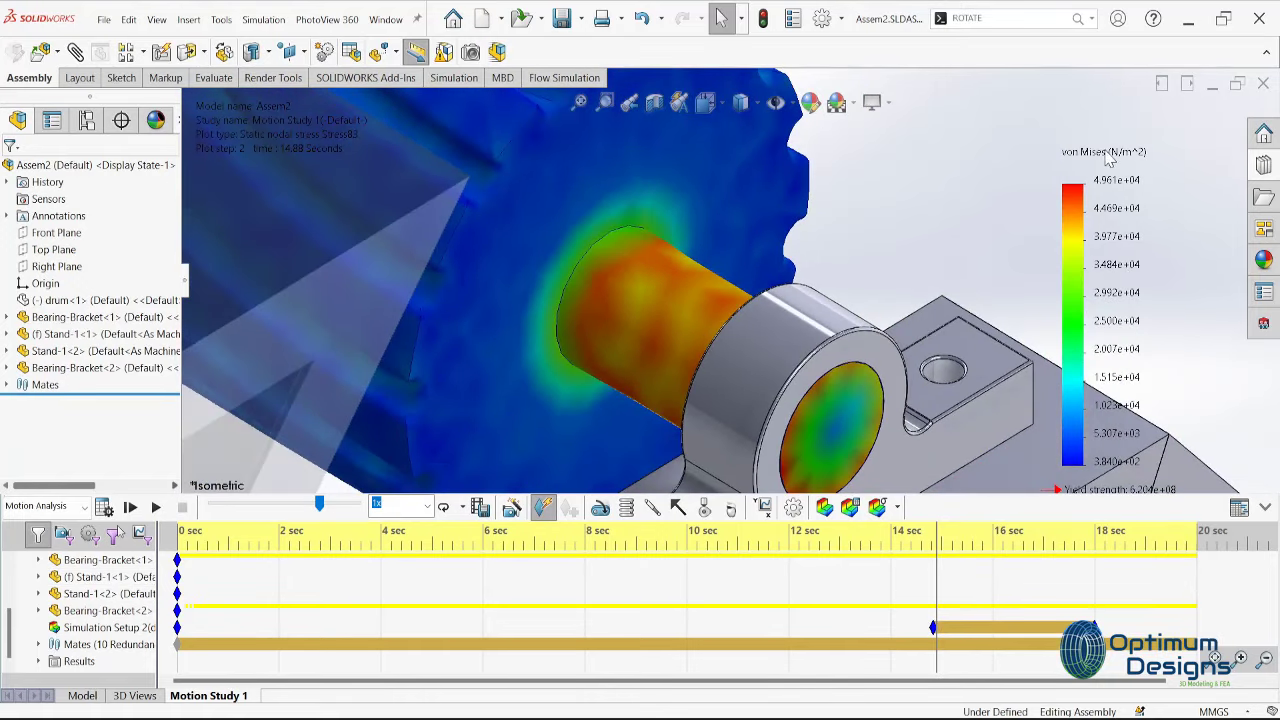
{"action": "left_click", "coordinate": [1095, 358]}
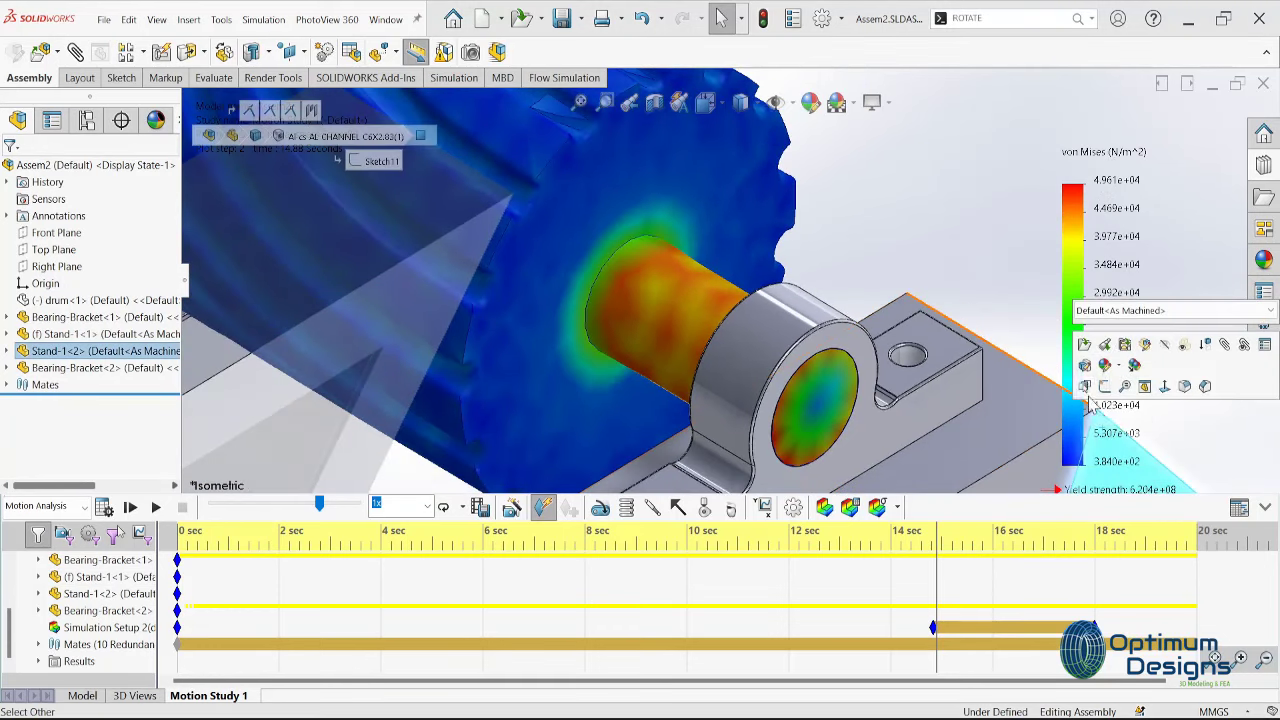
{"action": "left_click", "coordinate": [1088, 245]}
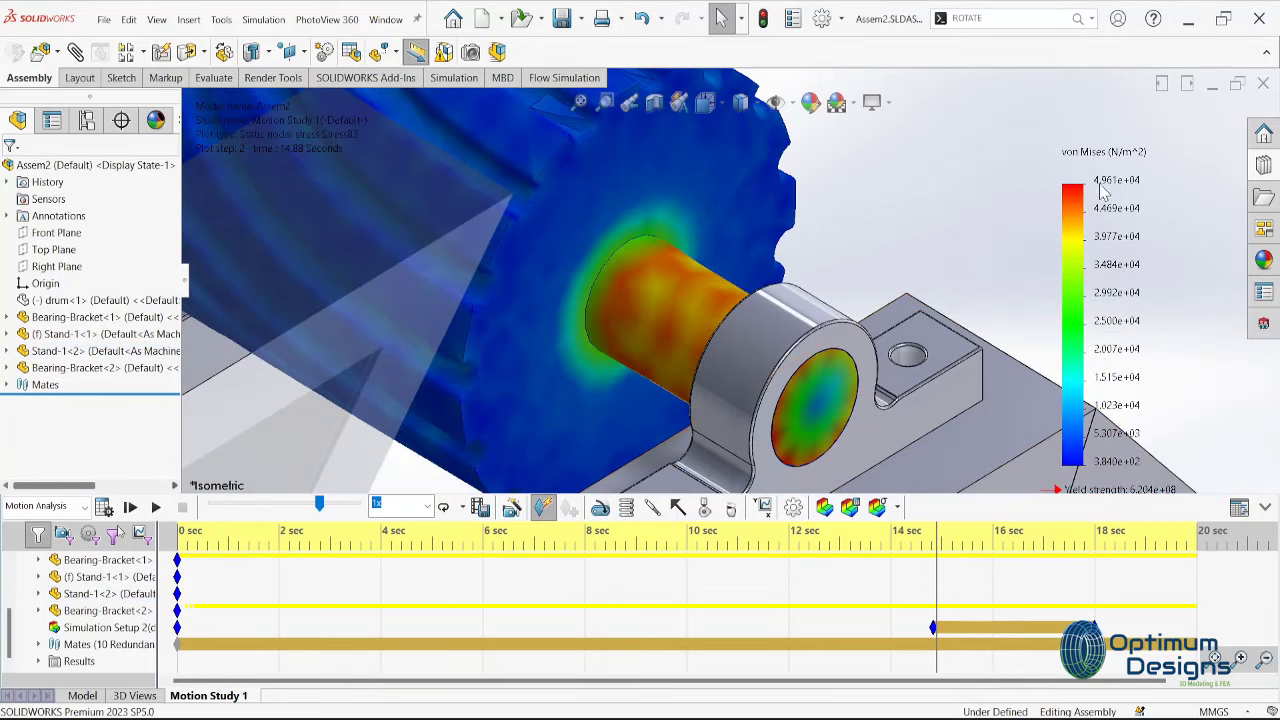
{"action": "right_click", "coordinate": [1098, 195]}
{"action": "left_click", "coordinate": [1092, 218]}
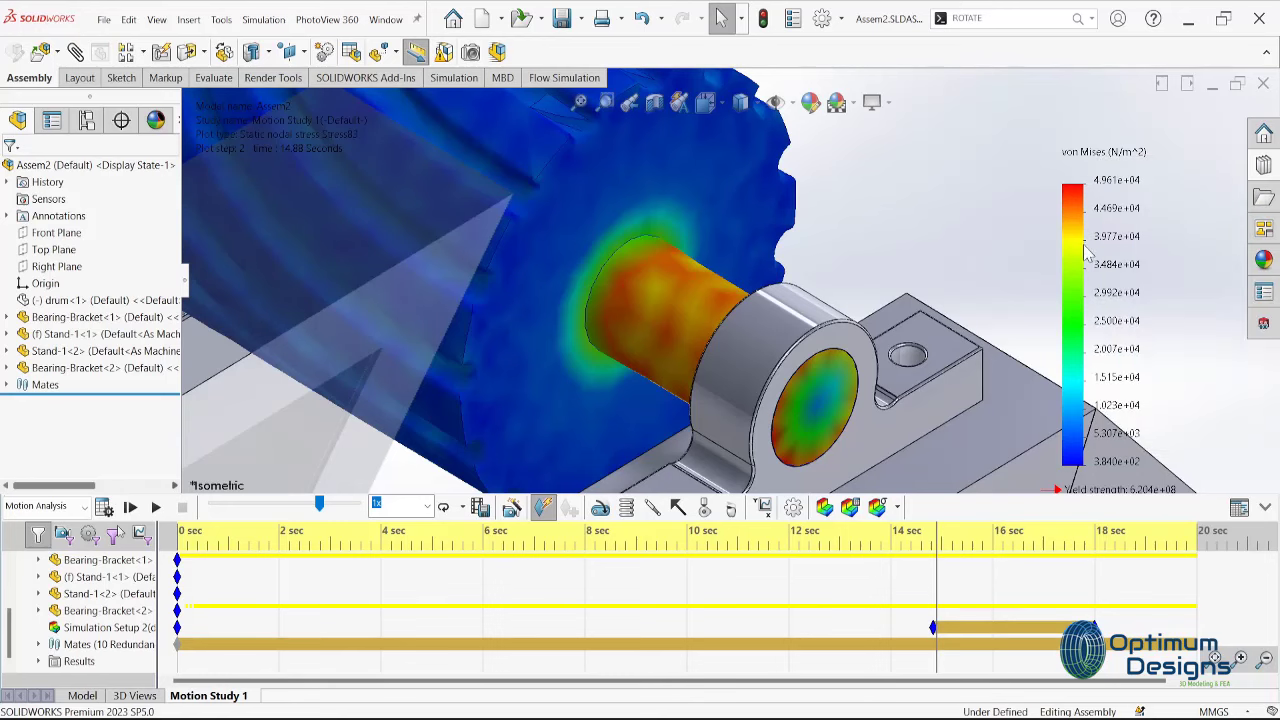